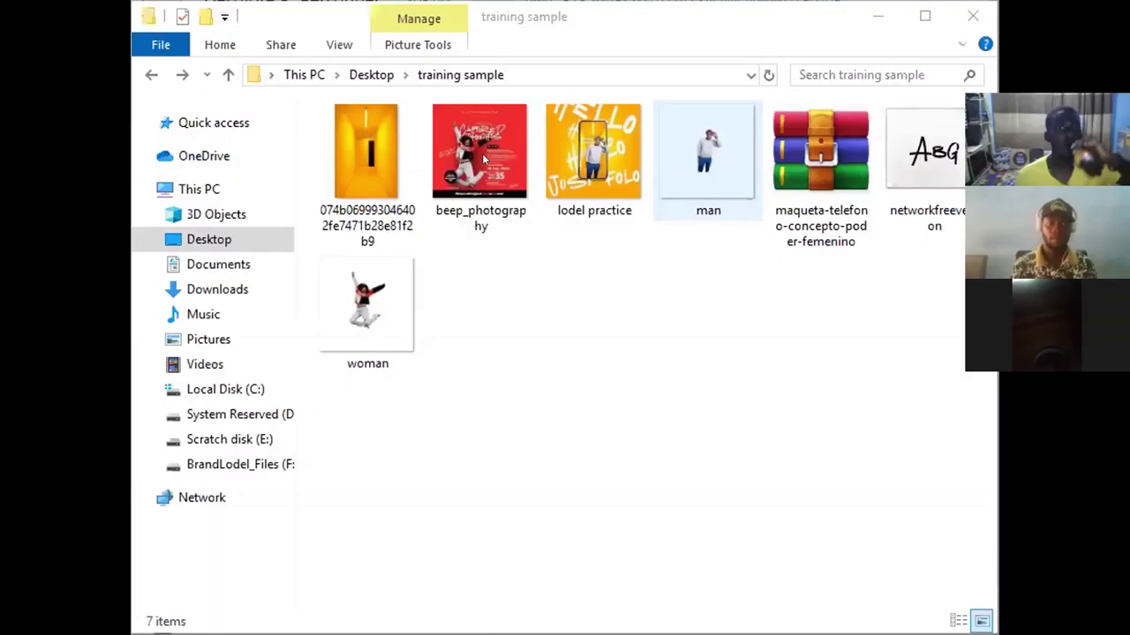
Step: Select the beep_photography image in the Desktop's training sample folder
click(482, 154)
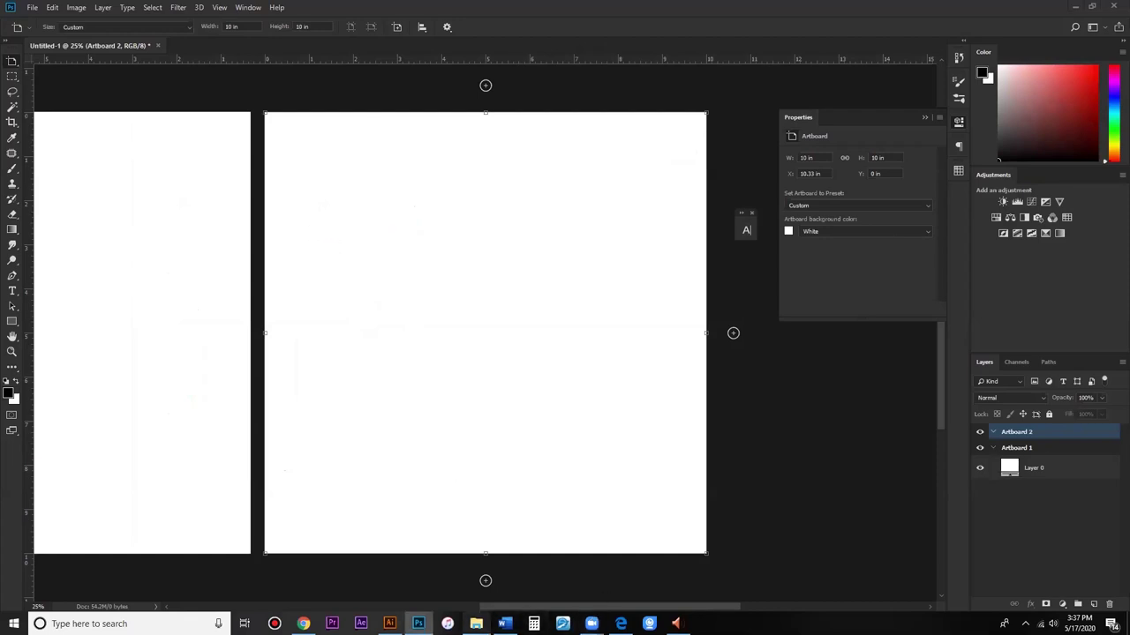
Step: Place the beep_photography poster onto Artboard 2 as an embedded smart object
click(475, 624)
drag(201, 307, 569, 314)
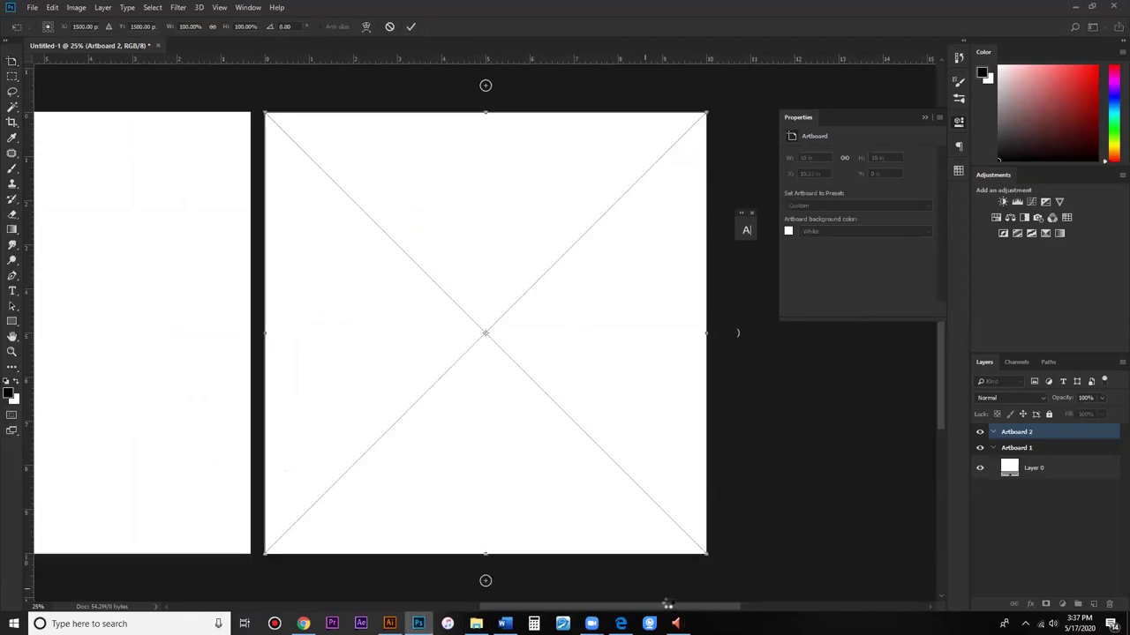
drag(660, 607, 599, 607)
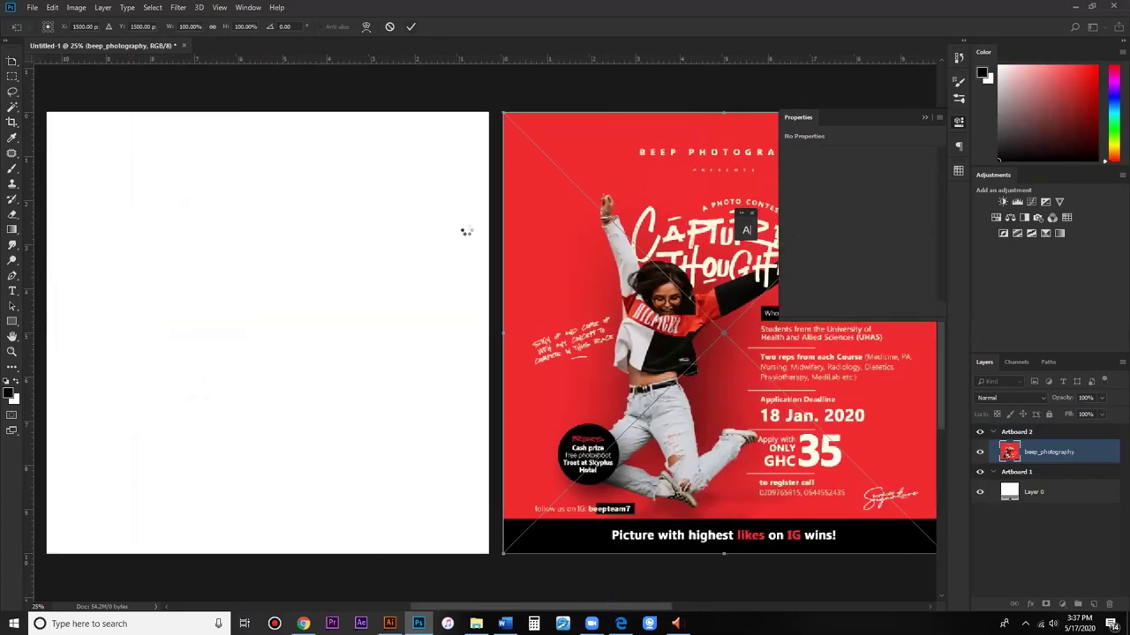
key(Return)
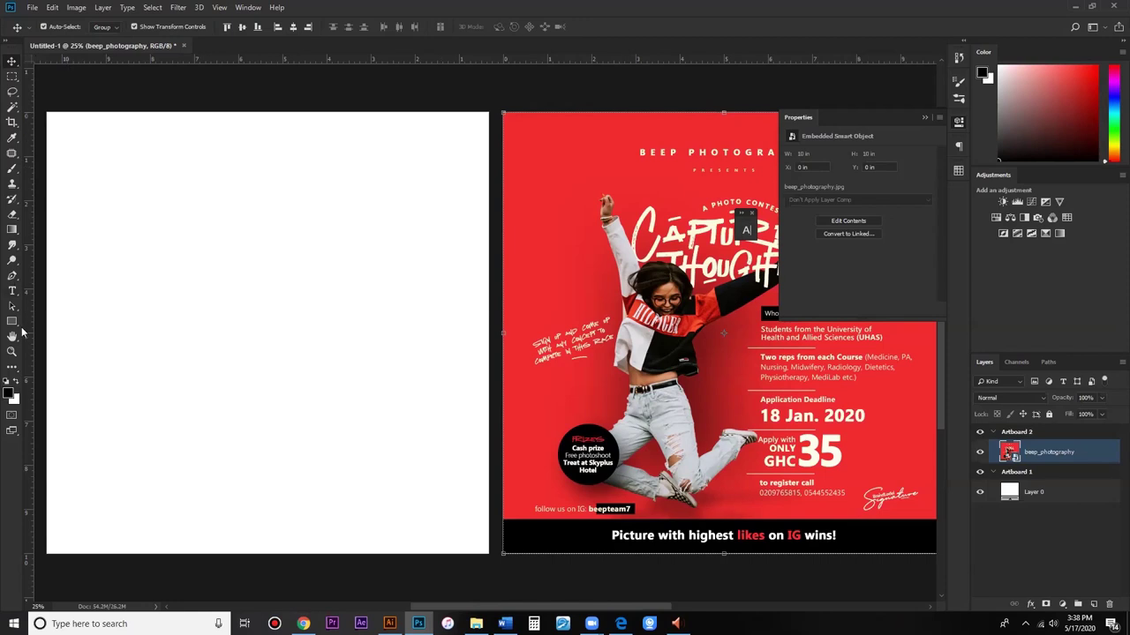
Step: Sample the poster red as foreground and bottom-bar black as background, then select Artboard 1's blank layer
click(12, 138)
click(545, 173)
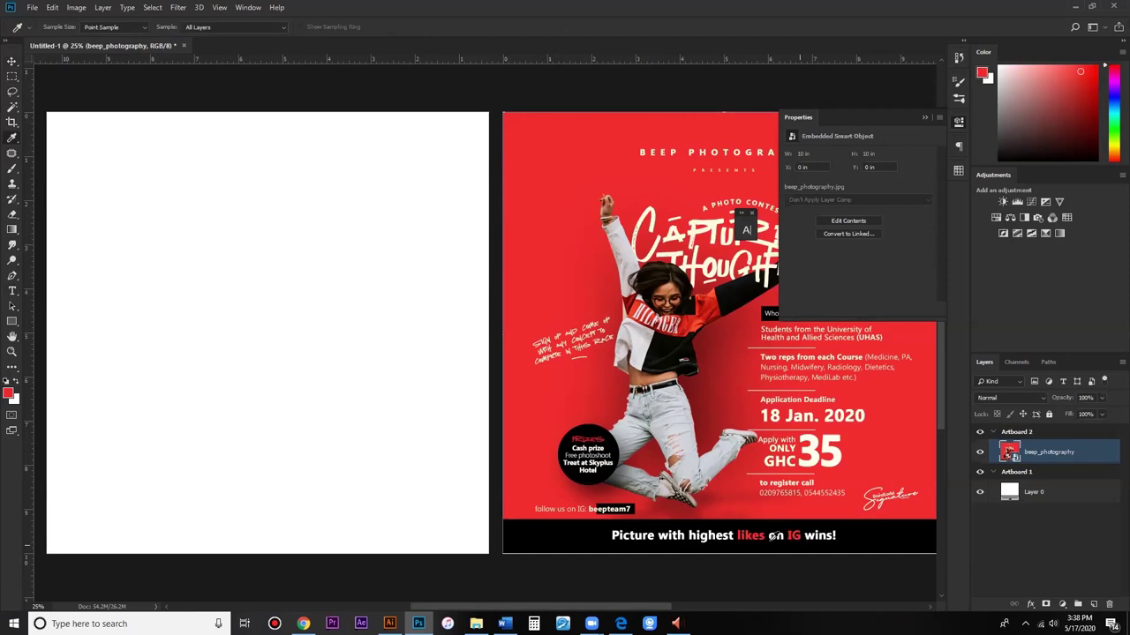
click(13, 399)
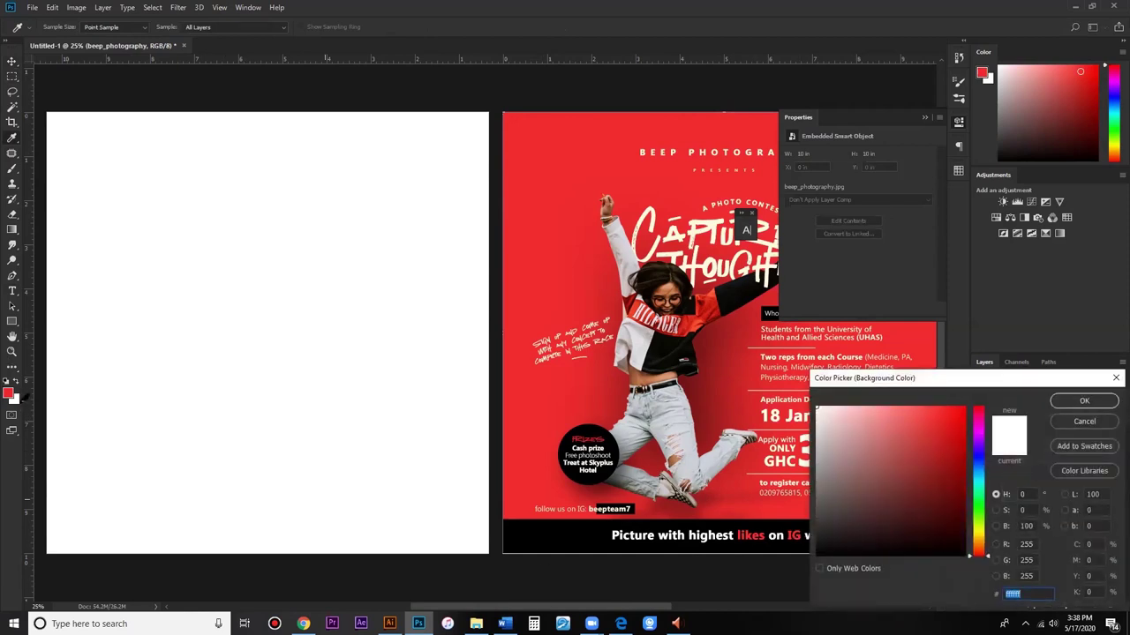
click(575, 530)
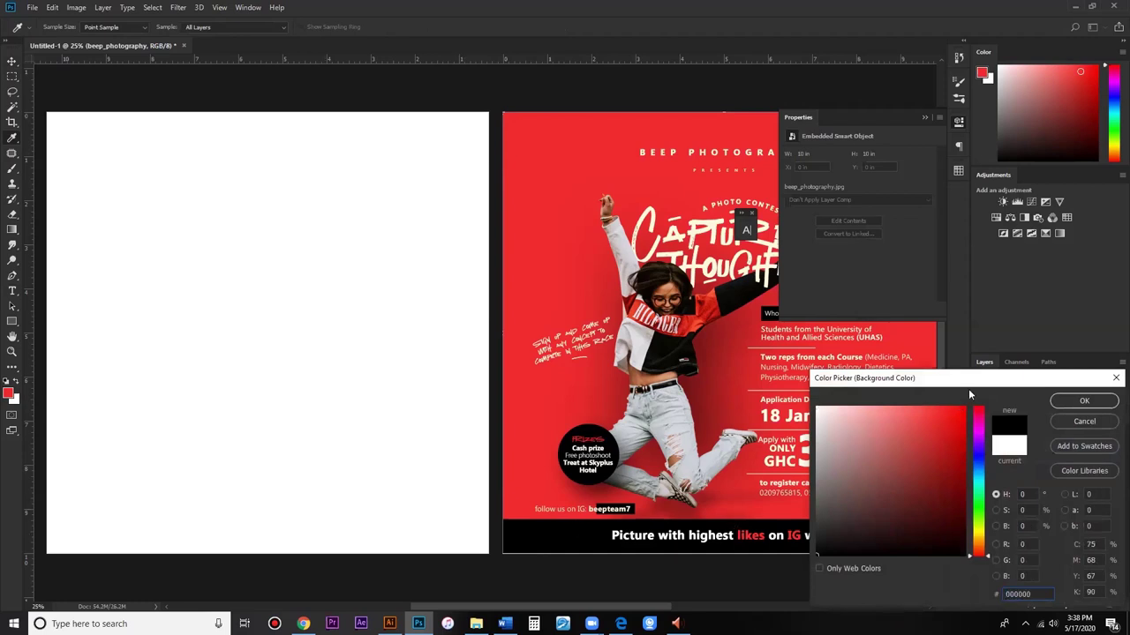
drag(898, 376, 698, 337)
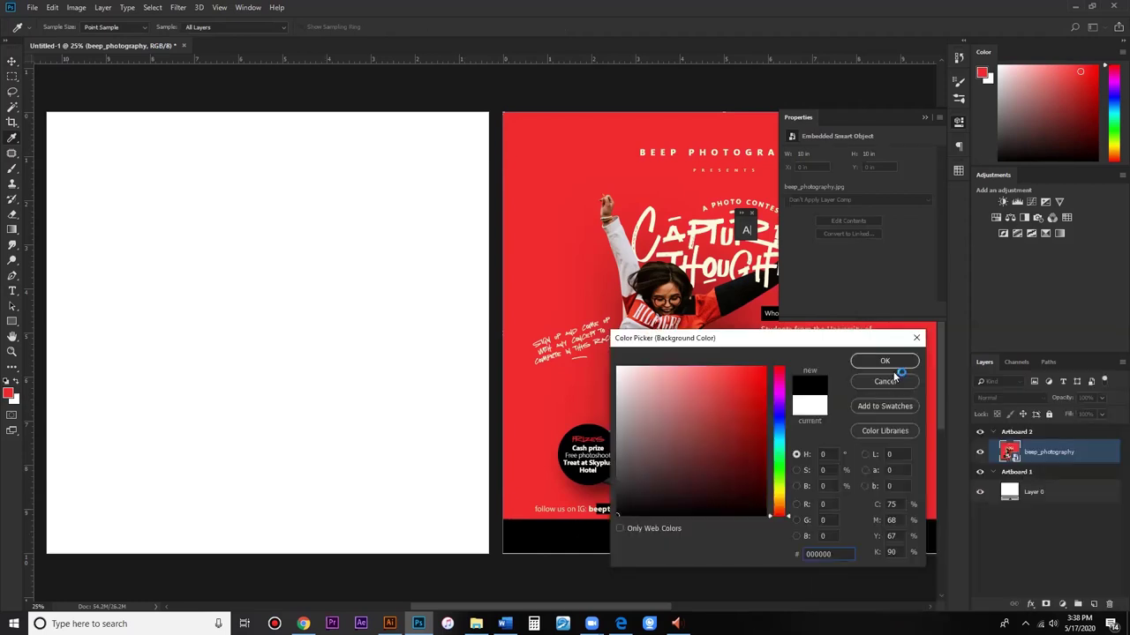
click(885, 362)
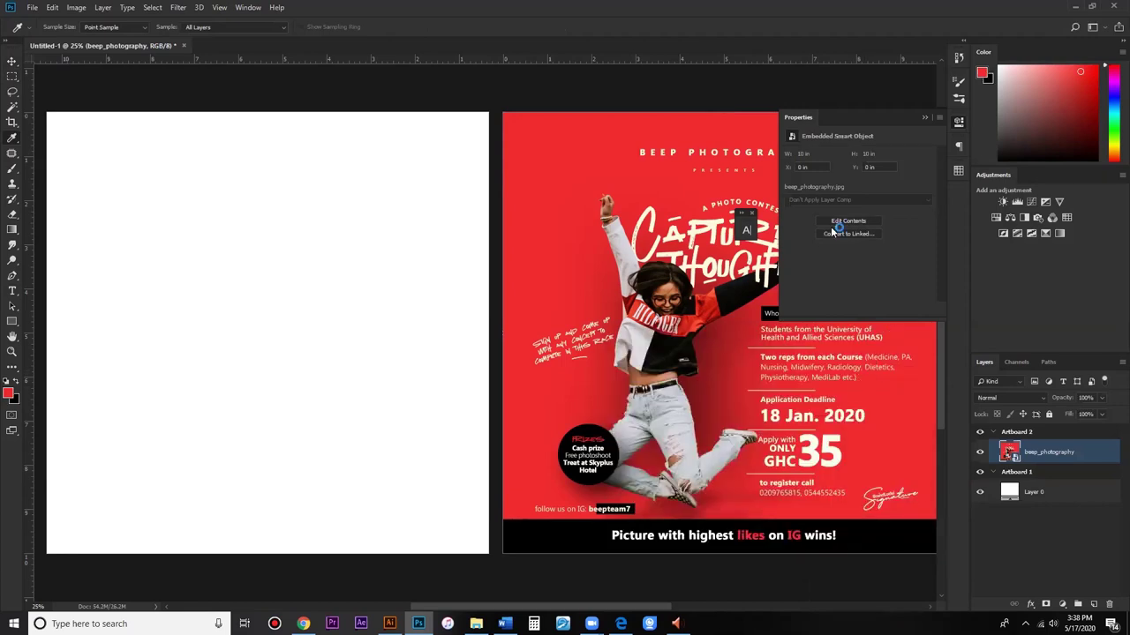
click(12, 61)
click(150, 279)
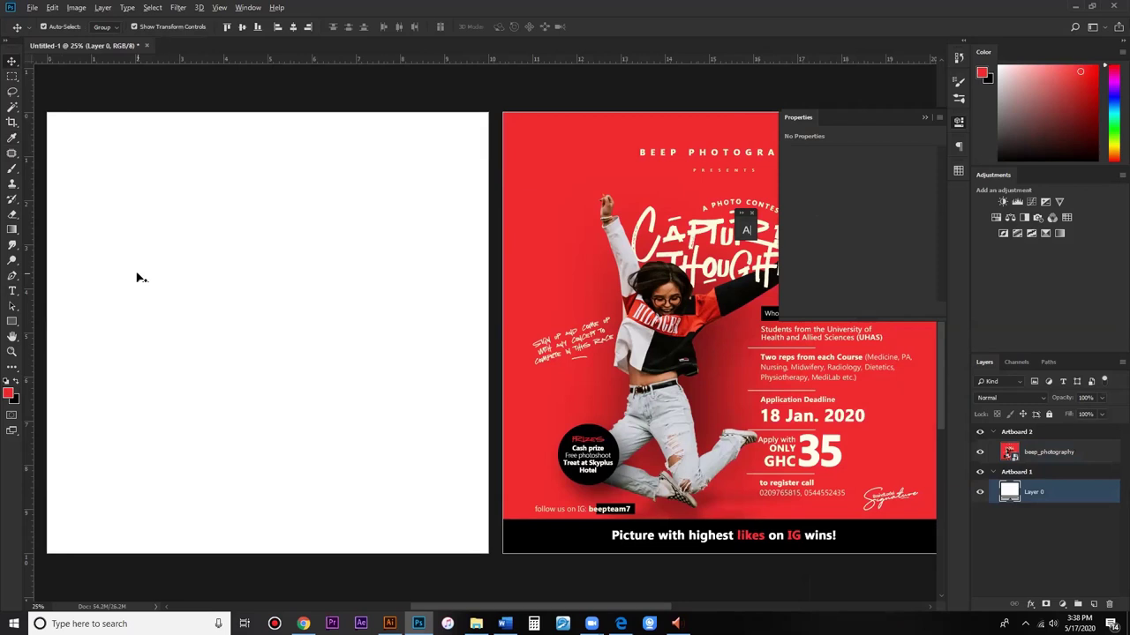
Step: Fill Artboard 1's Layer 0 with the poster red foreground colour
key(alt+BackSpace)
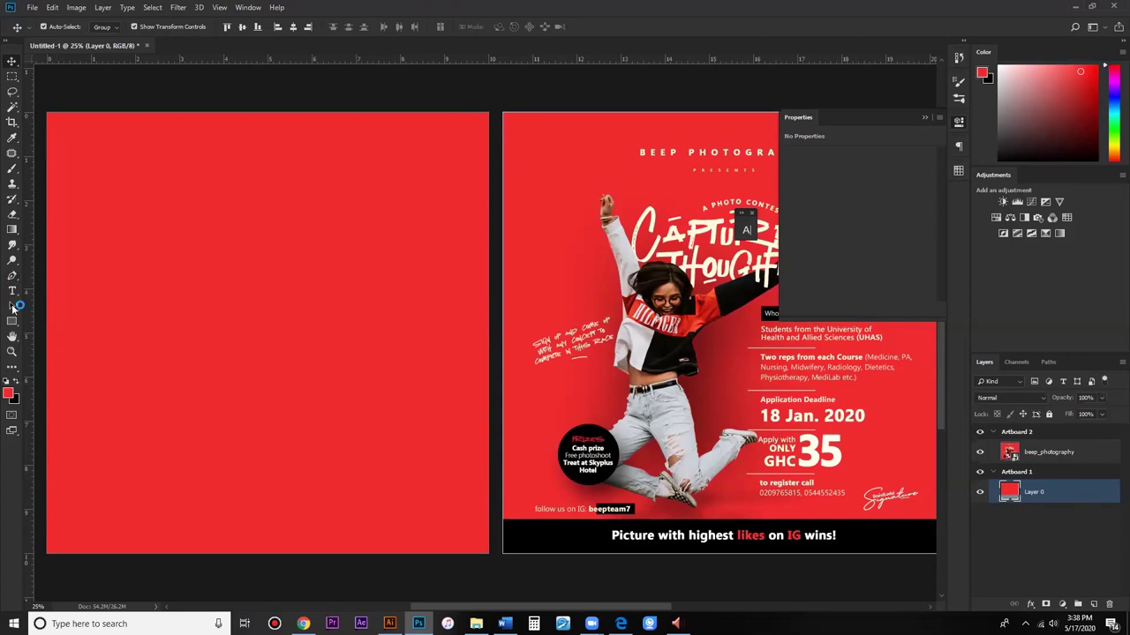
click(713, 134)
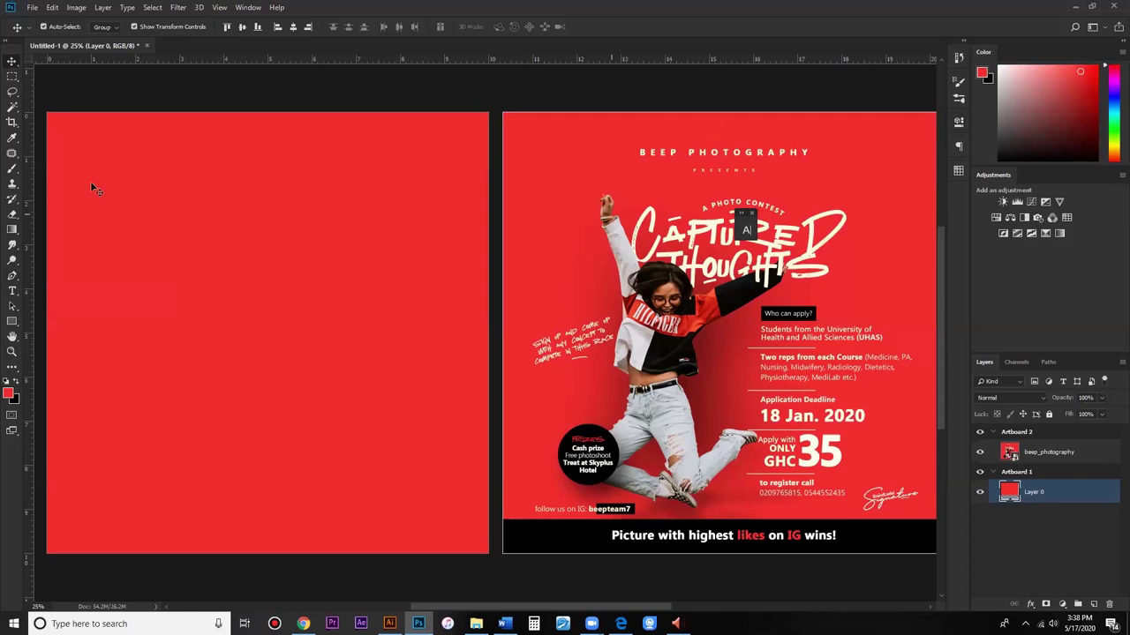
click(14, 291)
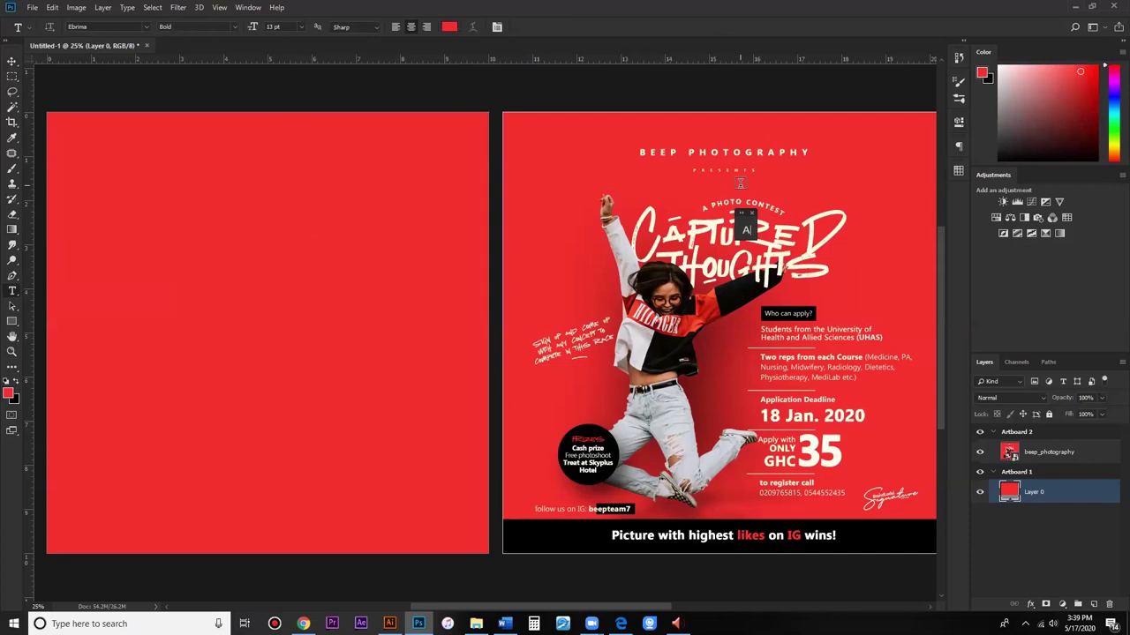
Step: Add a white 'beep photography' title text box across the top of Artboard 1
drag(98, 142, 426, 187)
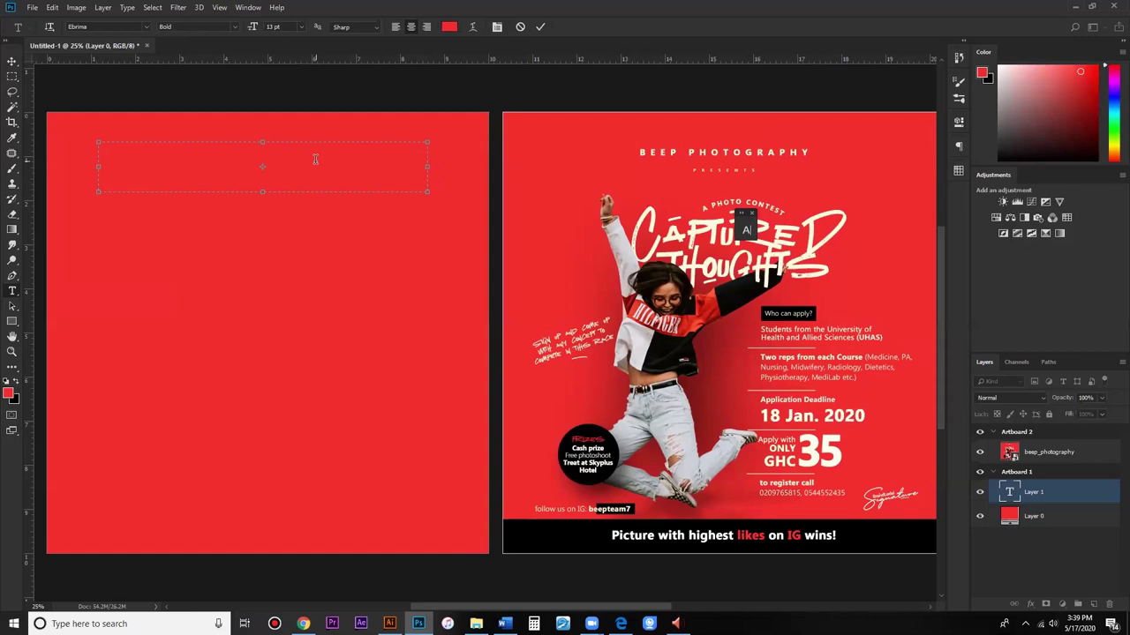
click(449, 26)
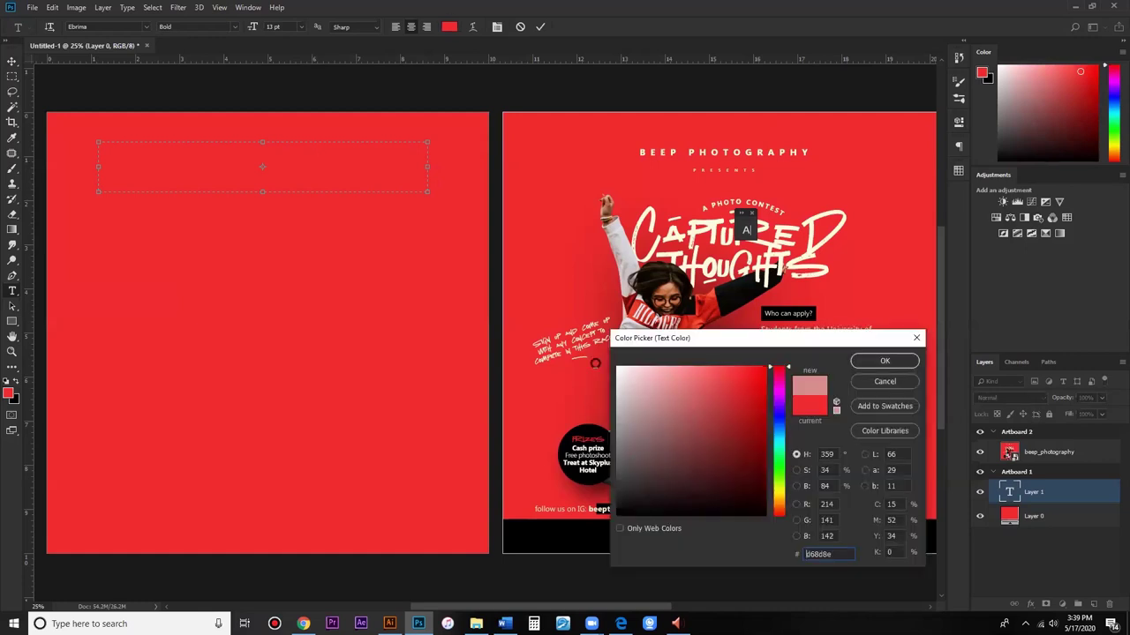
click(883, 361)
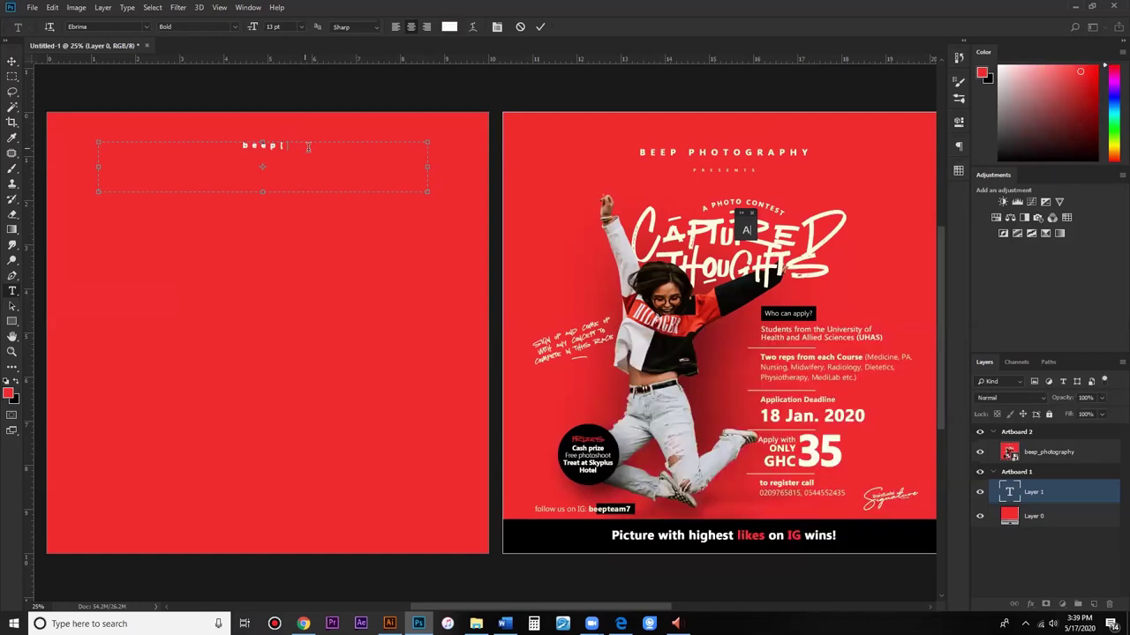
text(photography)
key(ctrl+a)
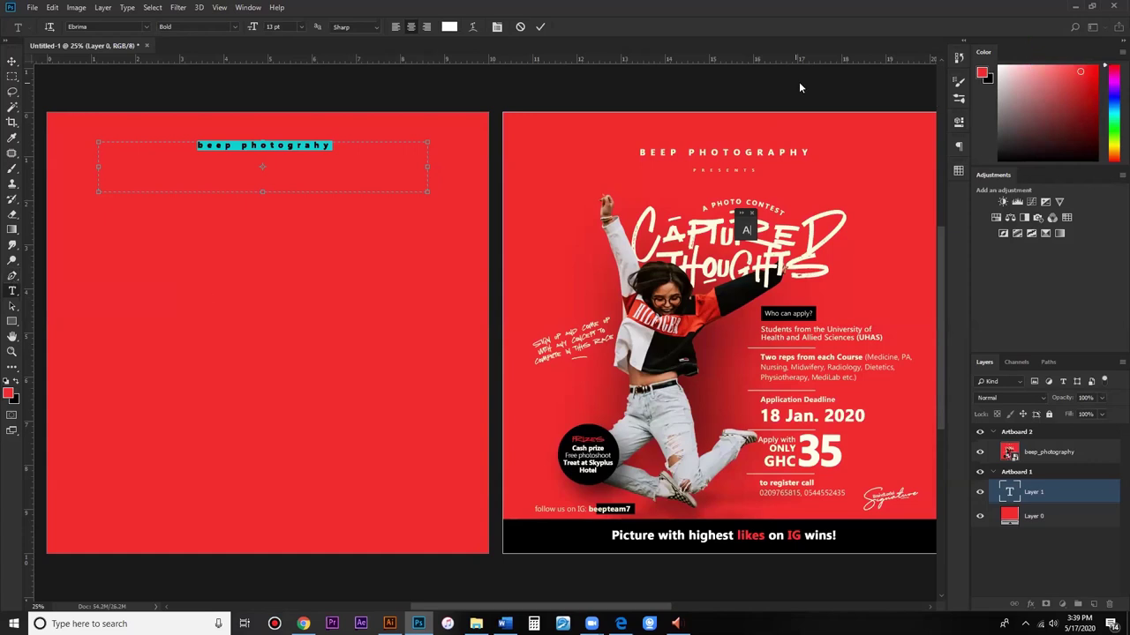
Step: Style the title in Open Sans Bold, all caps, with 1020 tracking, and commit it
click(745, 230)
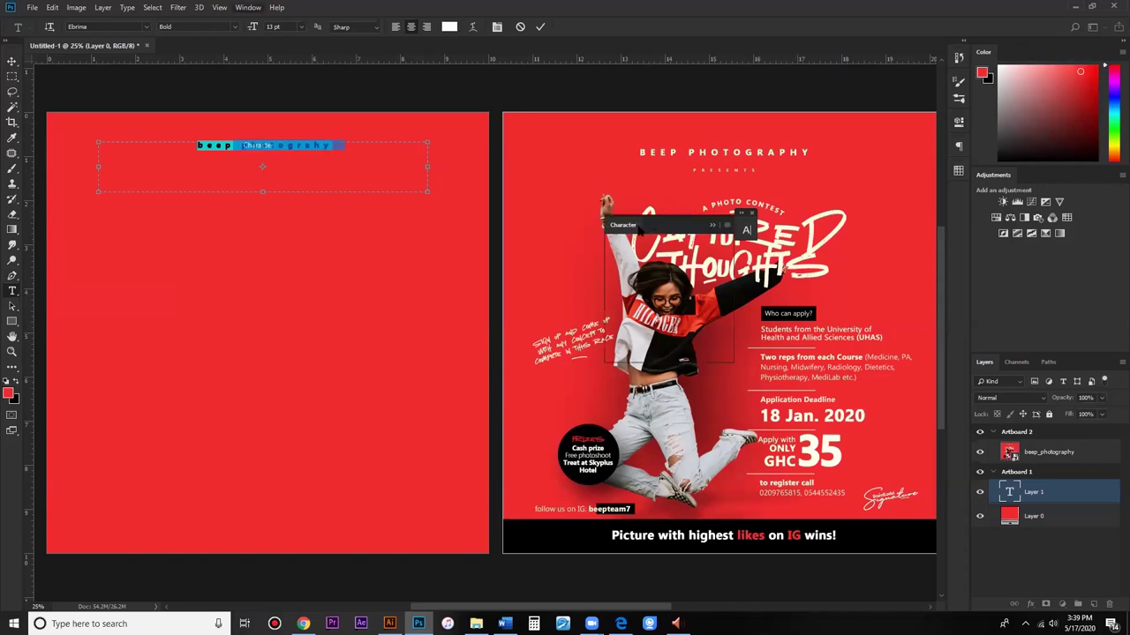
drag(687, 216, 780, 121)
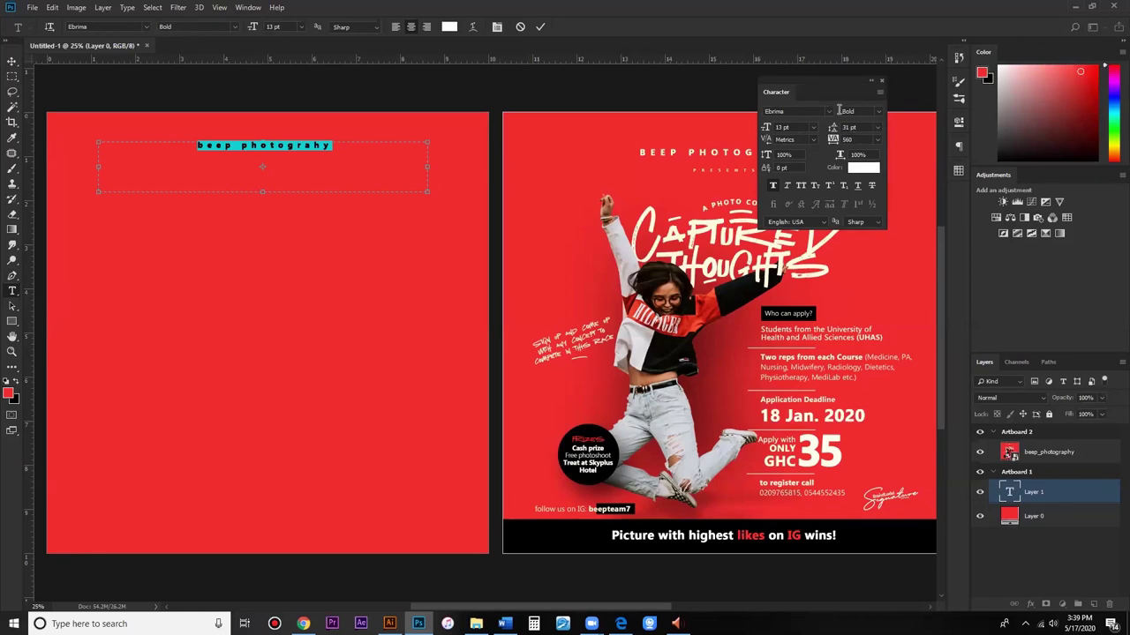
click(802, 111)
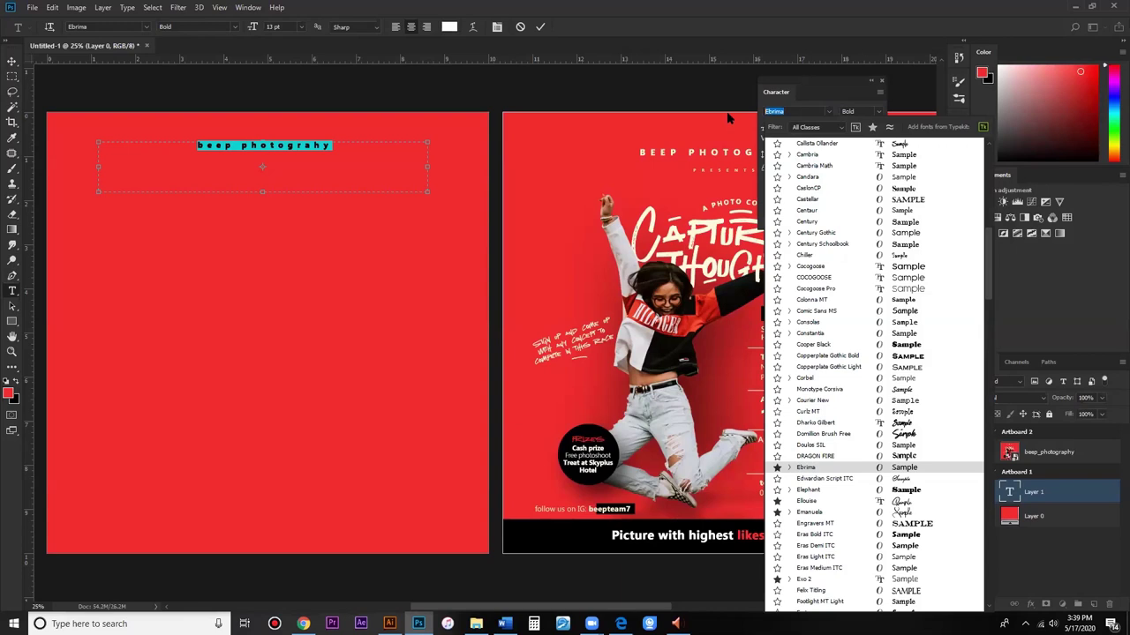
text(Open Sans)
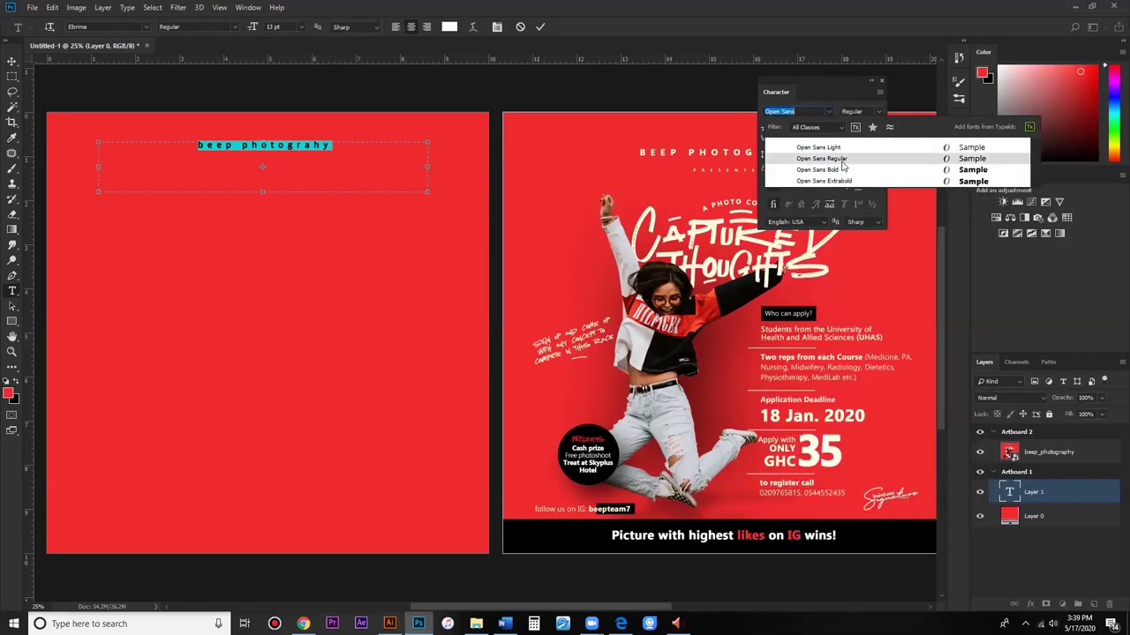
click(837, 171)
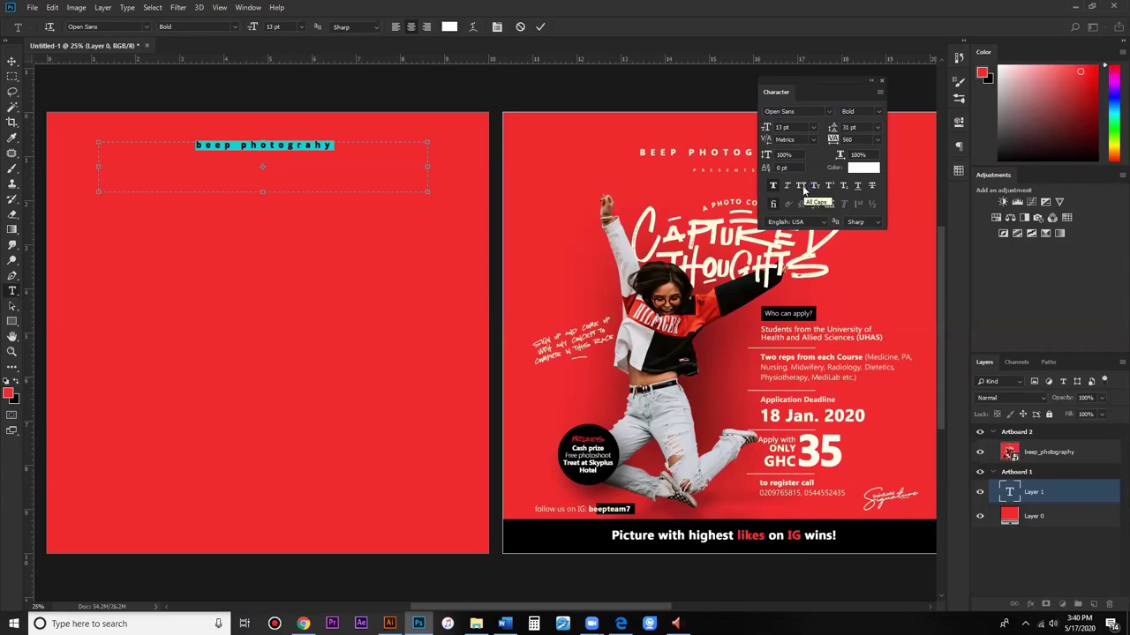
click(802, 186)
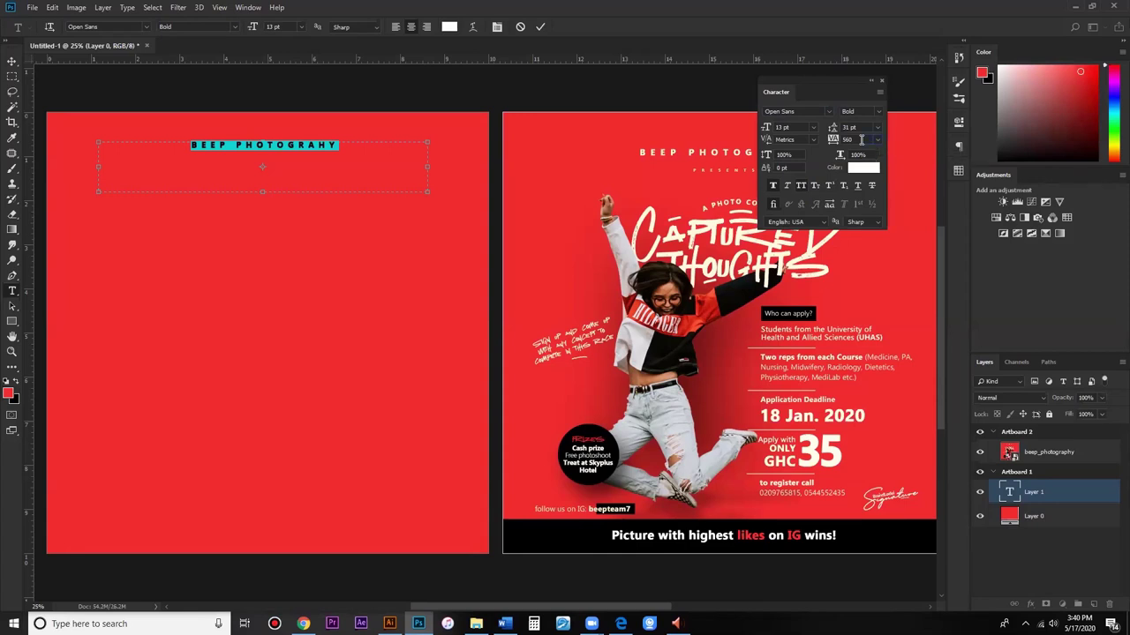
drag(828, 146, 844, 144)
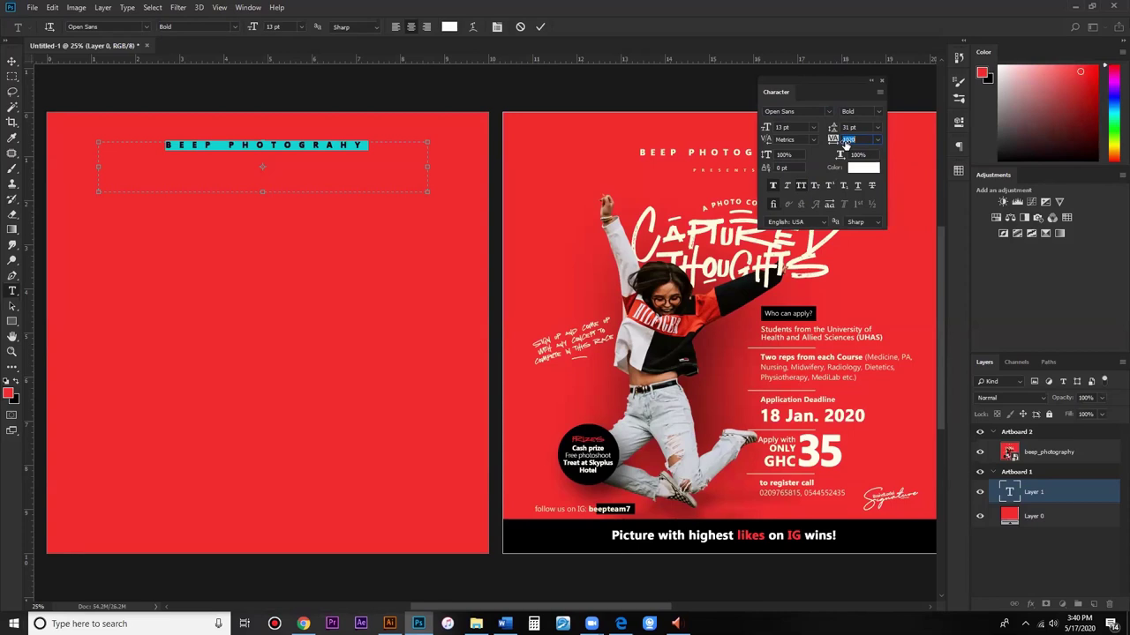
drag(845, 144, 845, 143)
key(ctrl+h)
key(ctrl+Return)
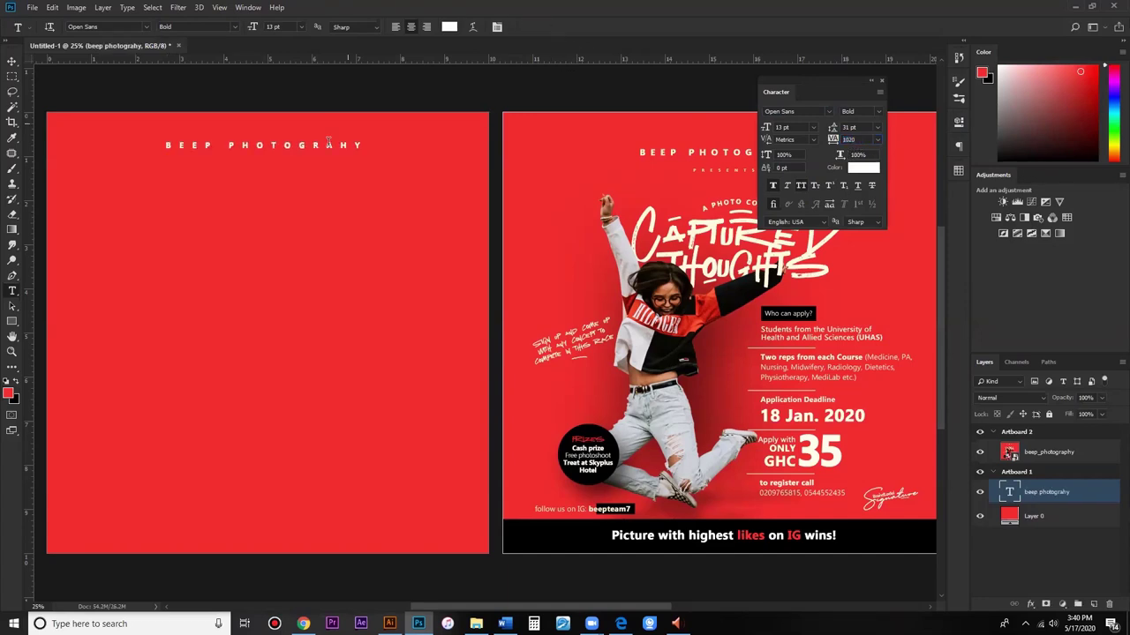
Step: Nudge the title layer slightly down and deselect it
click(13, 60)
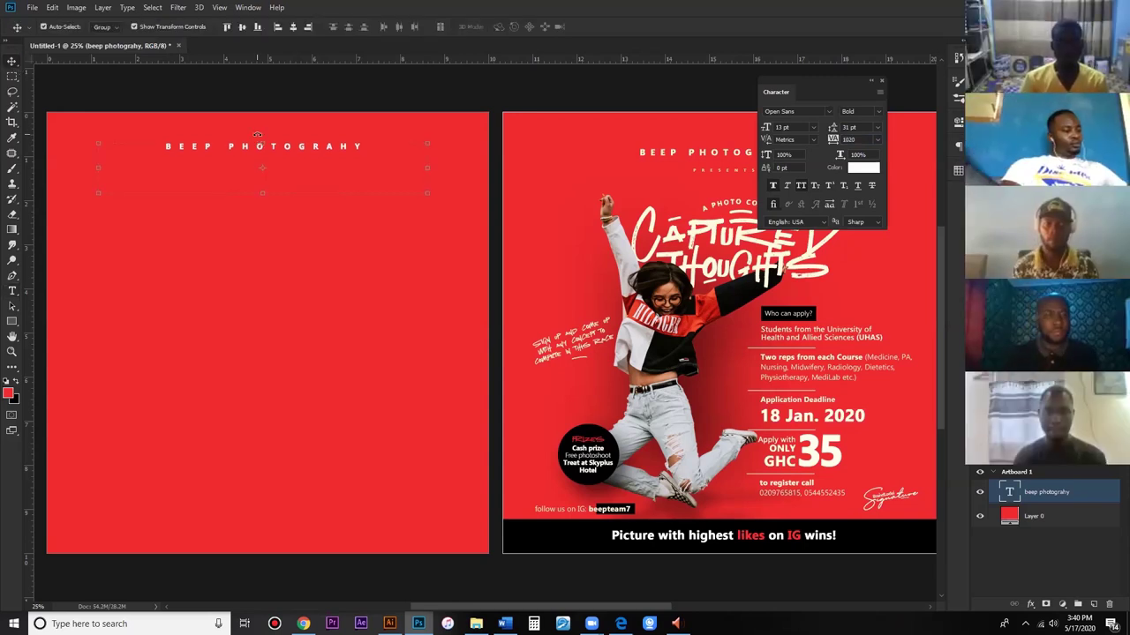
key(shift+Down)
key(shift+Down)
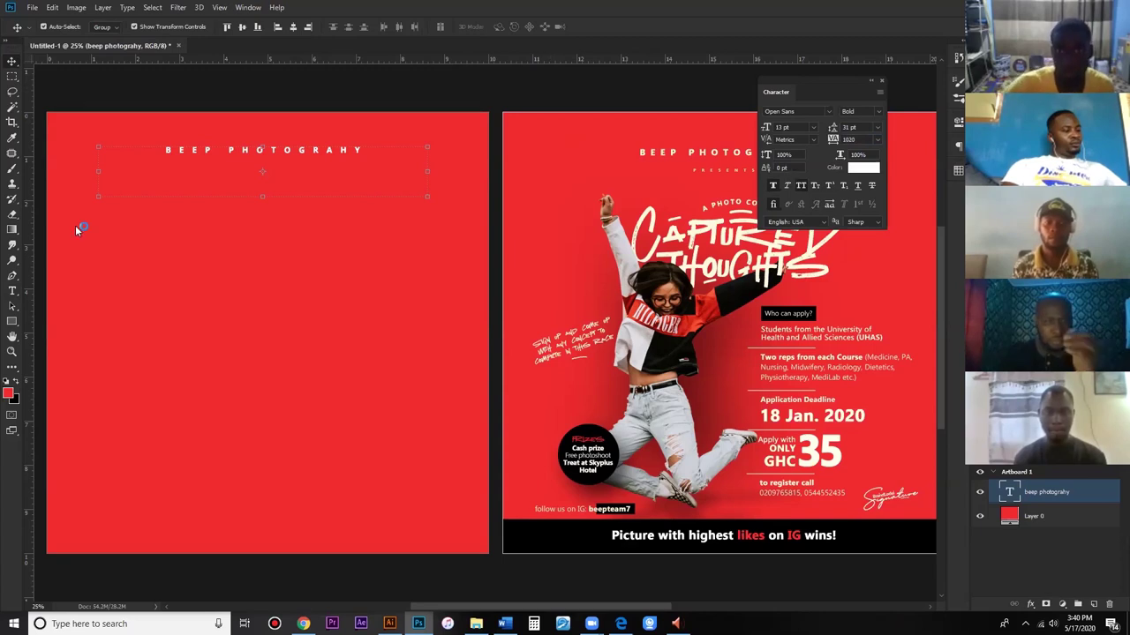
click(39, 269)
Step: Add a text box under the title reading 'PRESENTS' and select its text
click(12, 293)
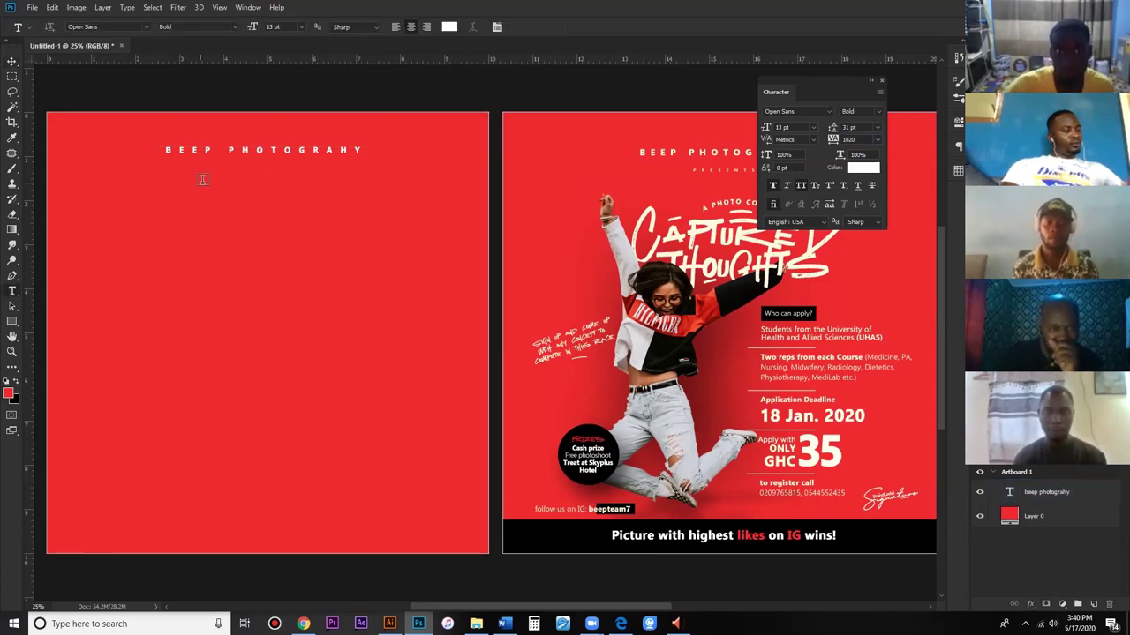
drag(171, 180, 353, 209)
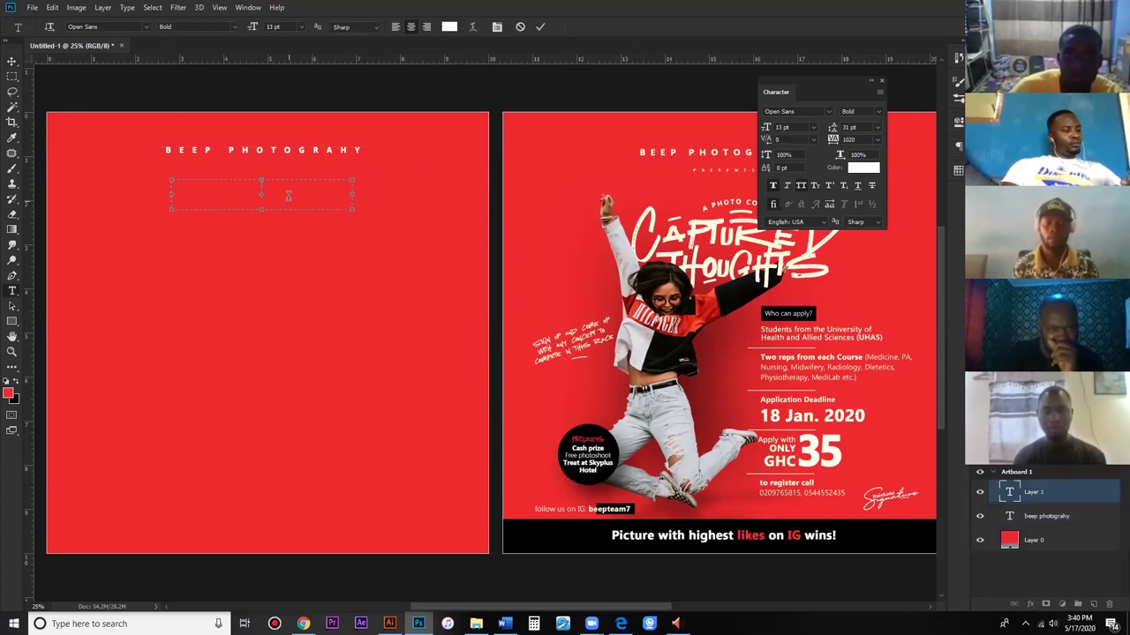
text(PRESENTS)
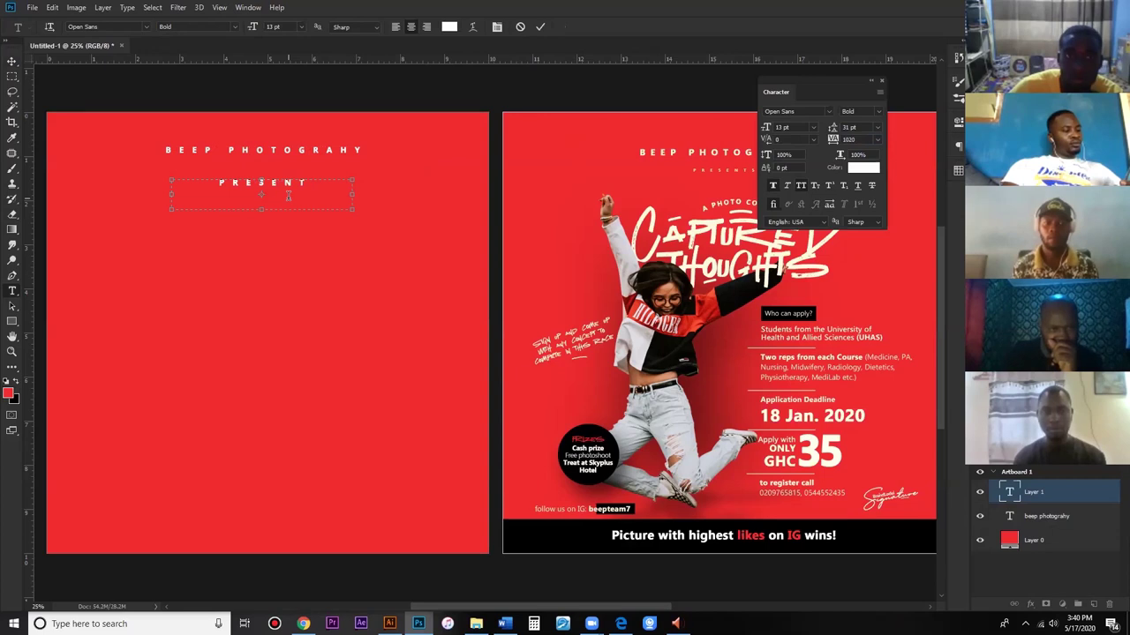
key(ctrl+a)
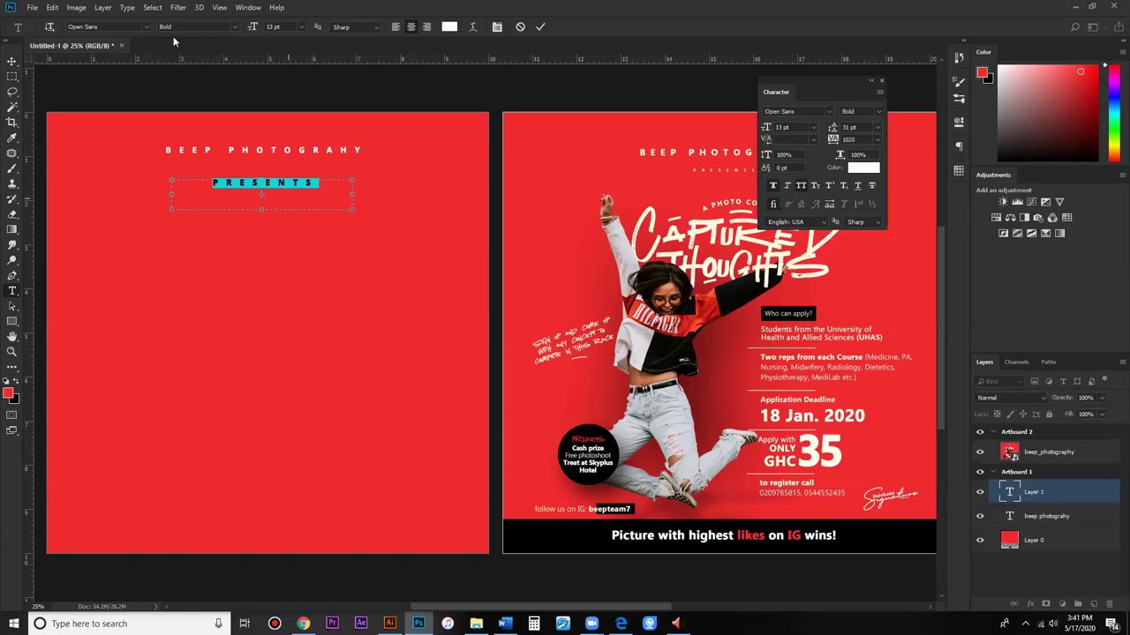
drag(813, 79, 540, 264)
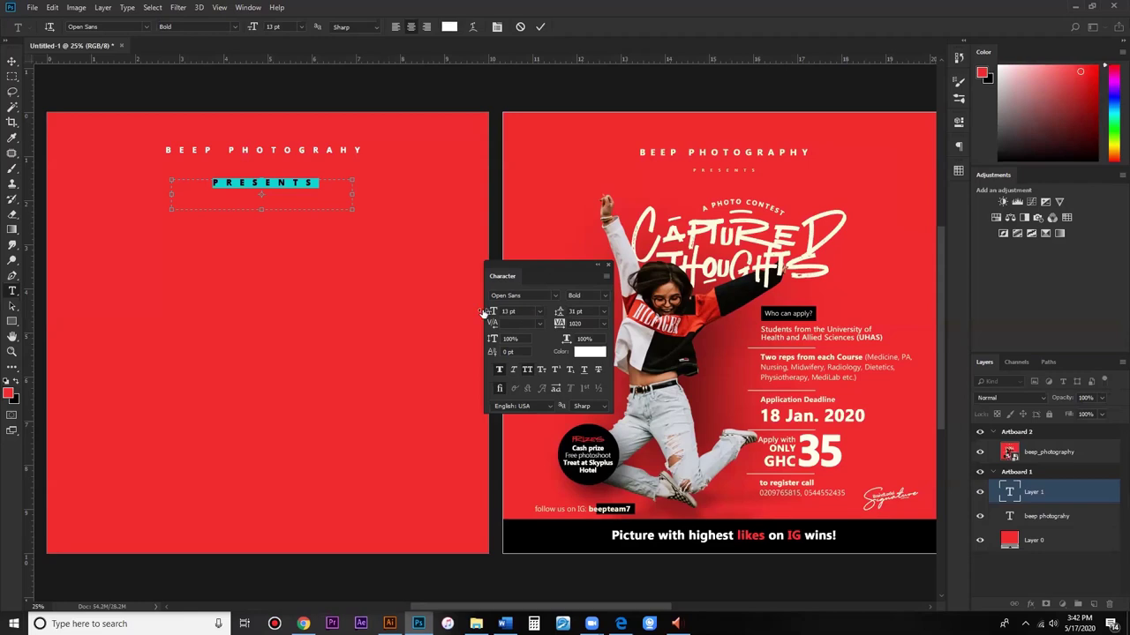
Step: Set the PRESENTS font size to 7 pt
drag(481, 313, 559, 325)
text(7)
key(Return)
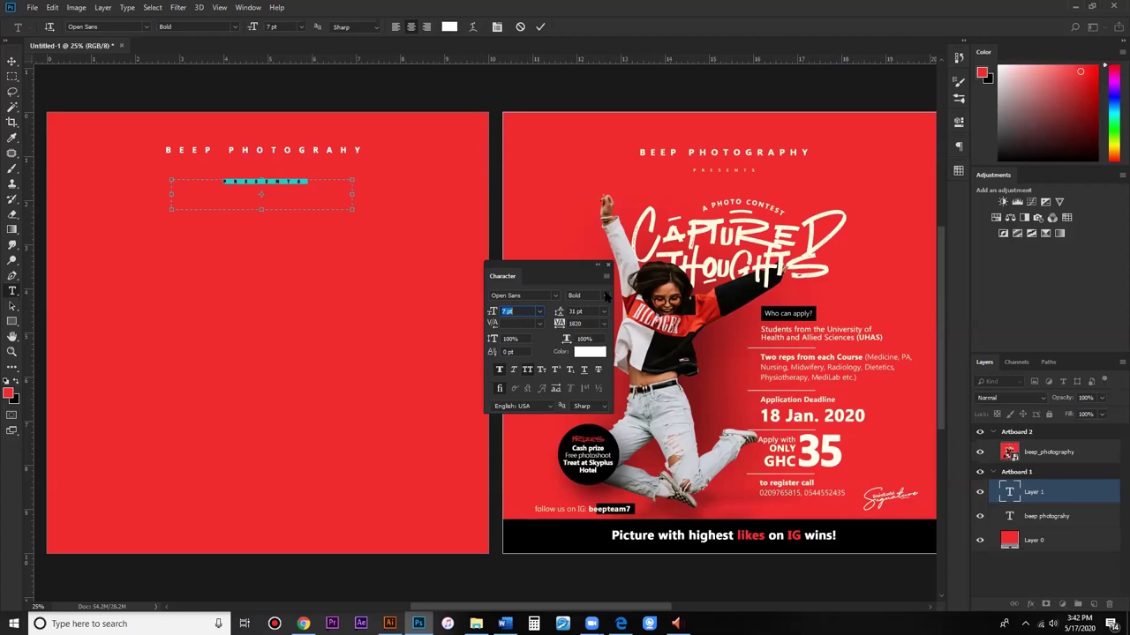
Step: Try Regular and Faux Bold, then set PRESENTS to ExtraBold and commit the text
click(605, 295)
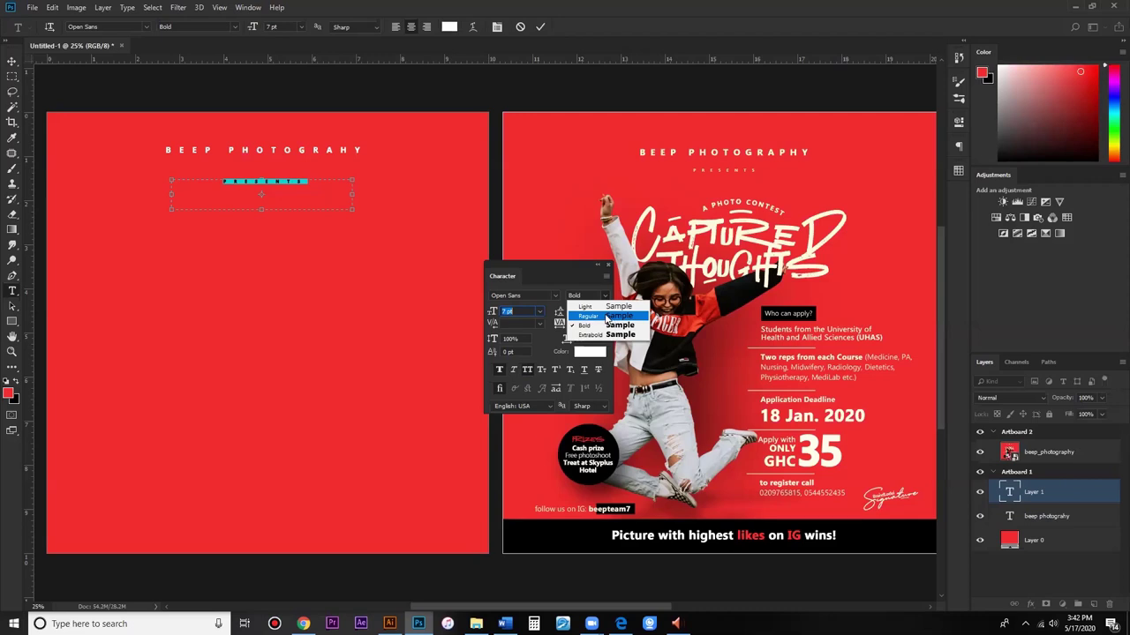
click(607, 316)
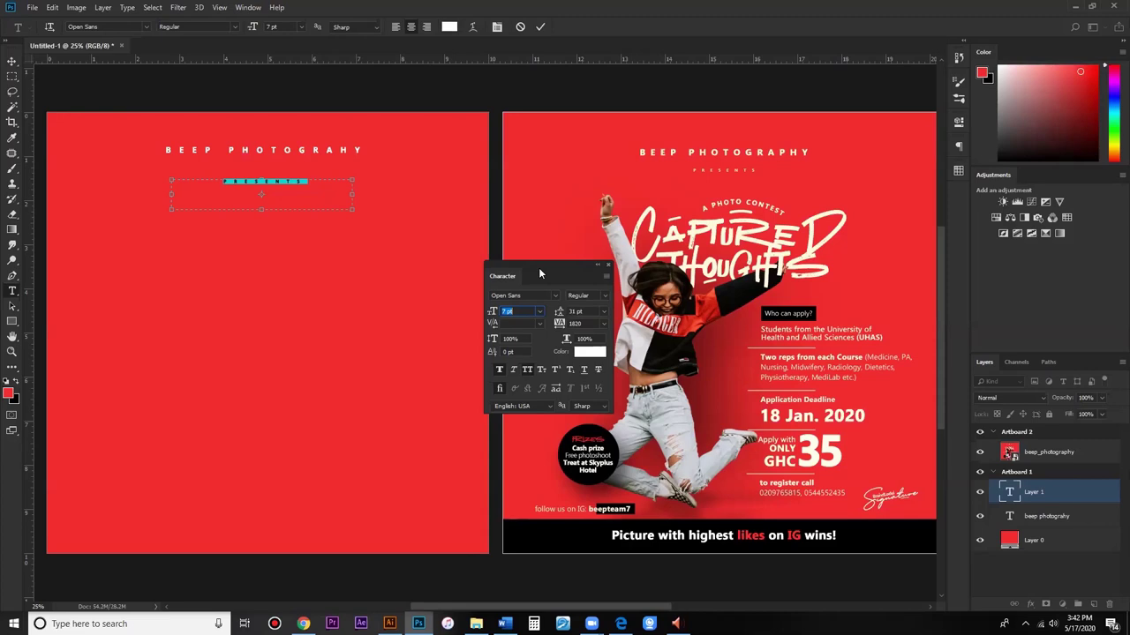
drag(540, 275, 582, 176)
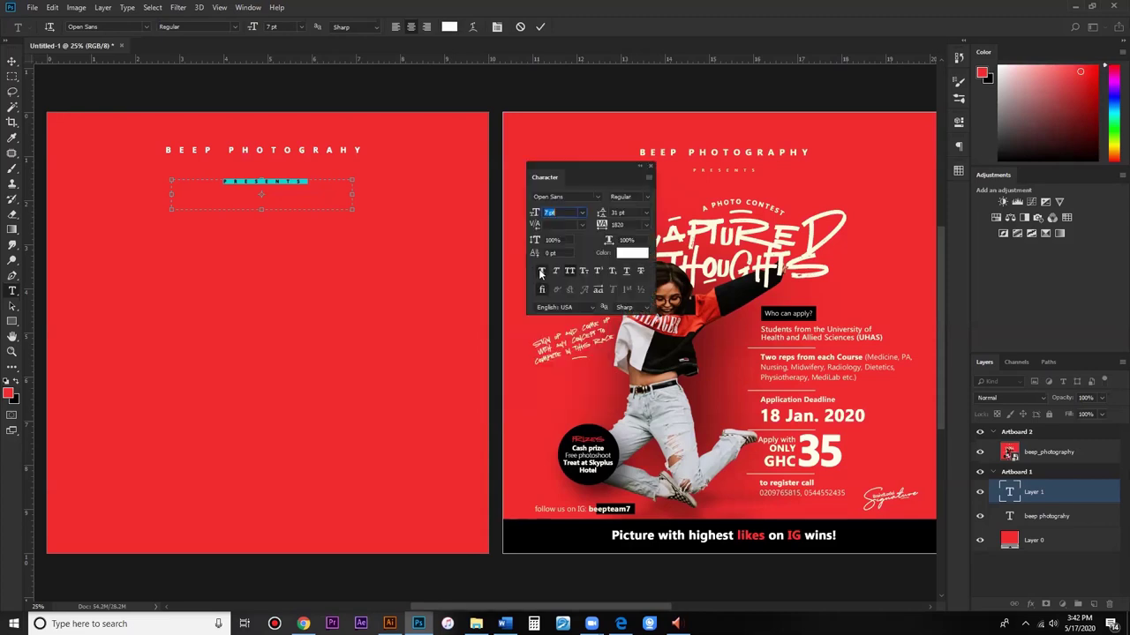
click(542, 272)
click(542, 272)
click(628, 197)
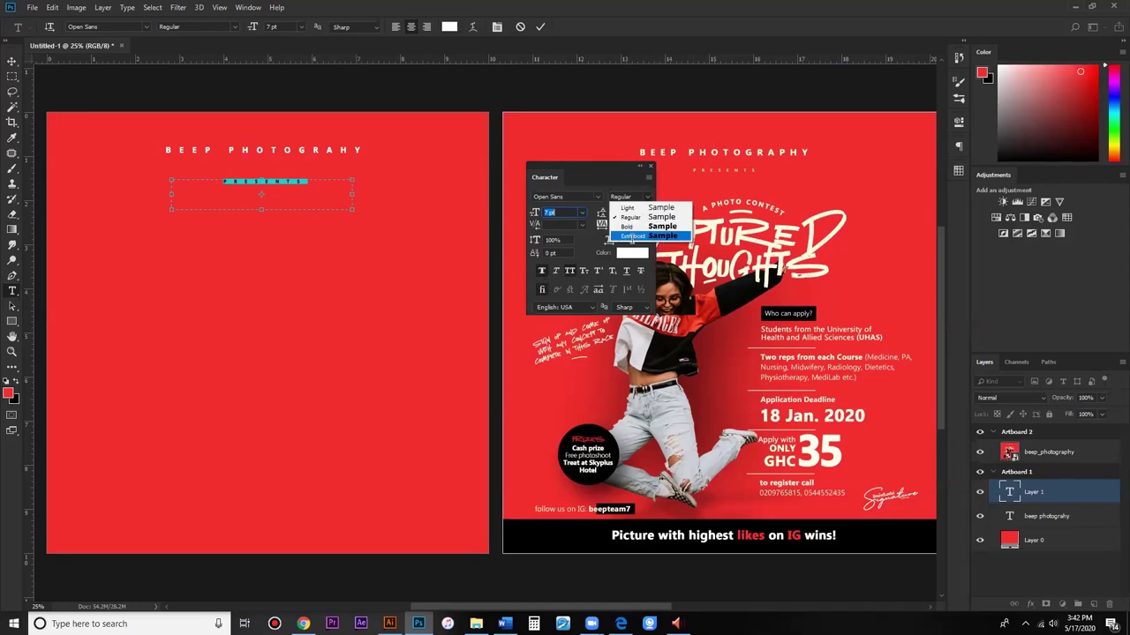
click(631, 237)
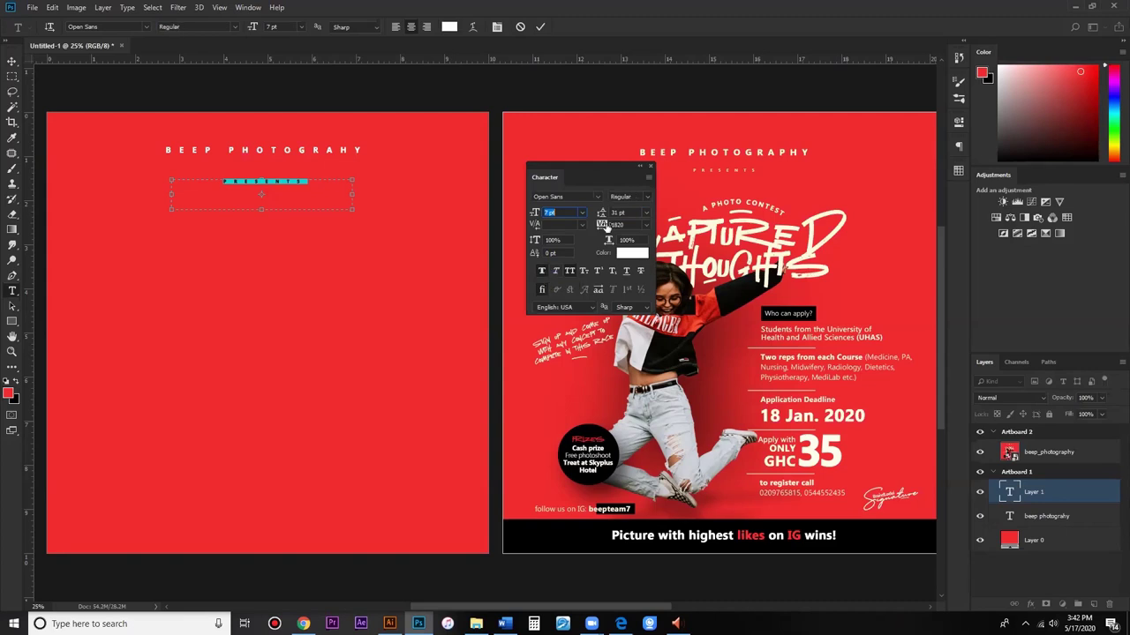
click(640, 166)
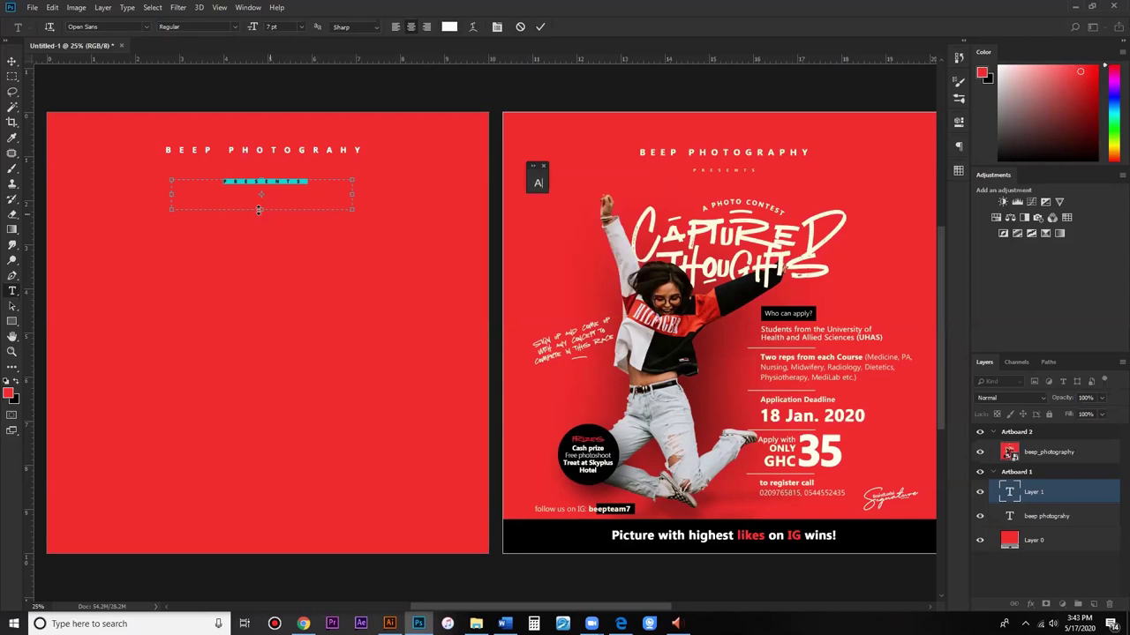
click(12, 61)
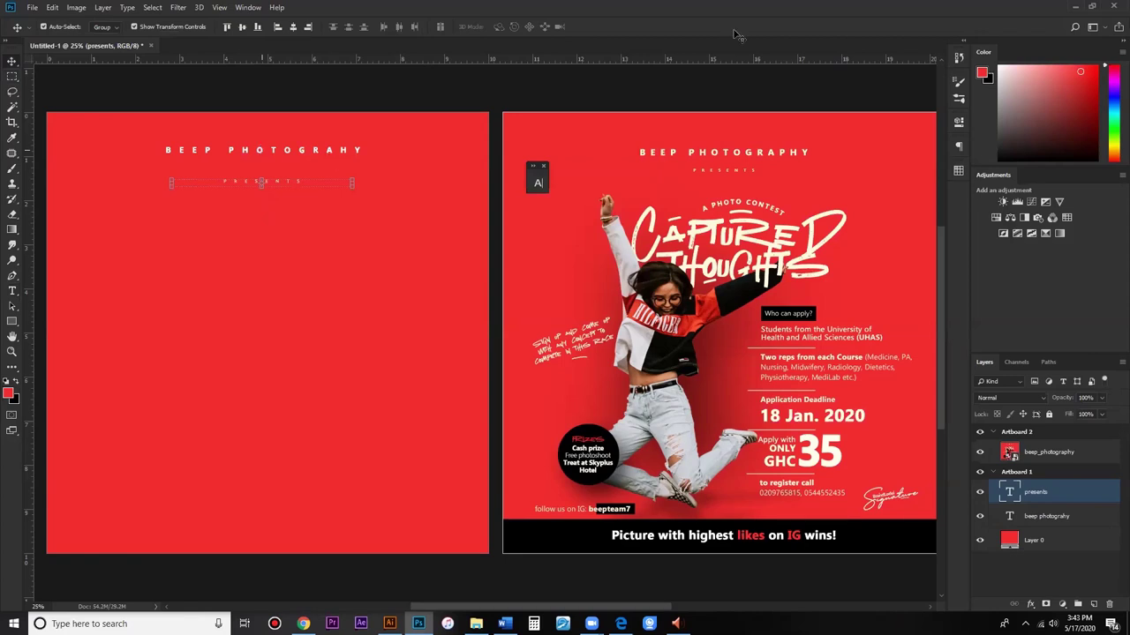
Step: Centre the BEEP PHOTOGRAHY and PRESENTS layers horizontally on Artboard 1, then deselect
key(shift+alt+bracketleft)
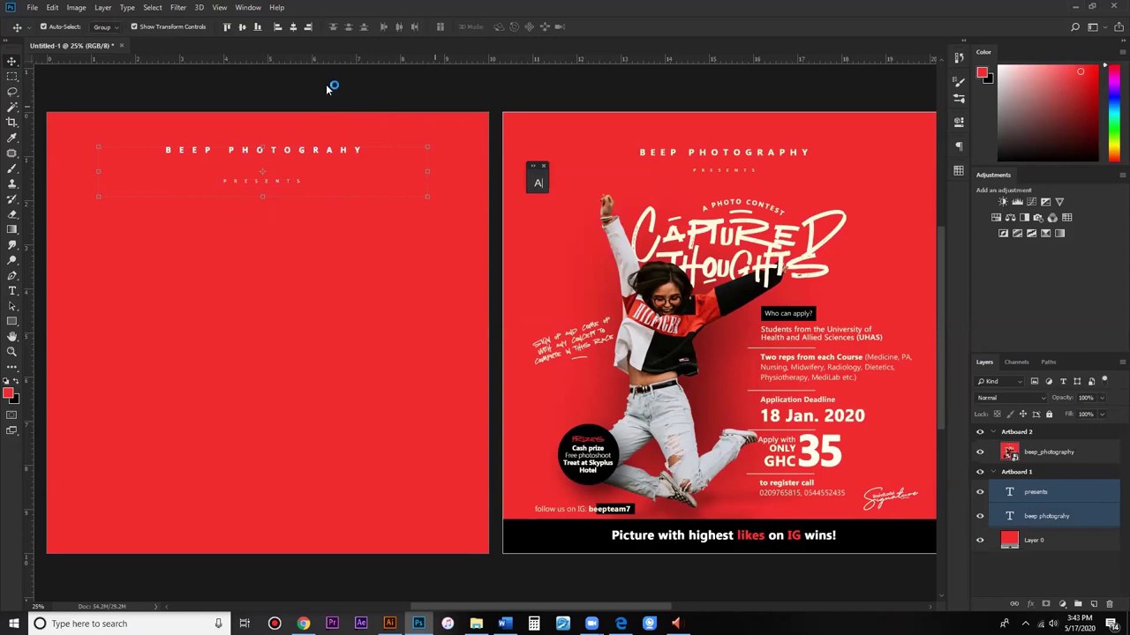
key(ctrl+a)
click(293, 28)
click(293, 27)
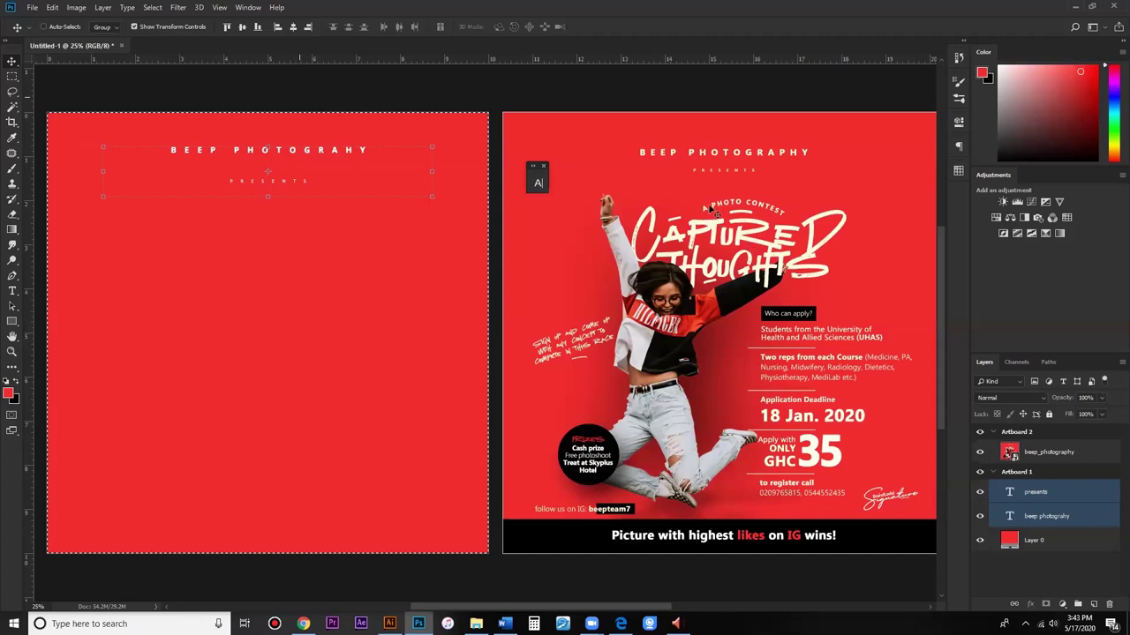
key(ctrl+d)
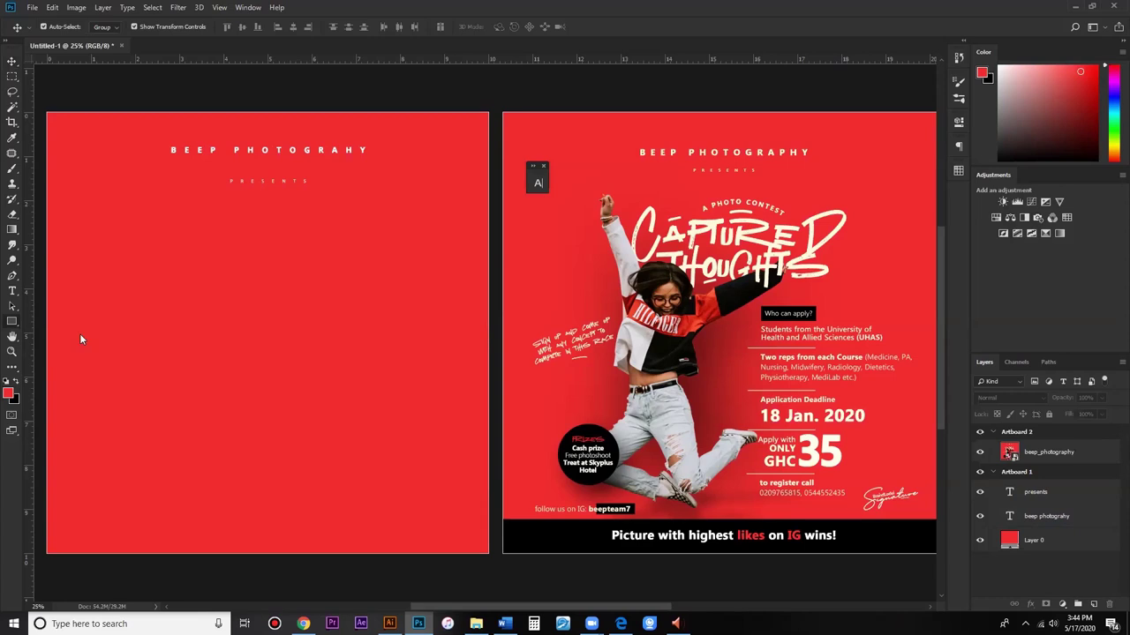
Step: Draw an ellipse below PRESENTS and start a type-on-path layer on its edge
key(shift+u)
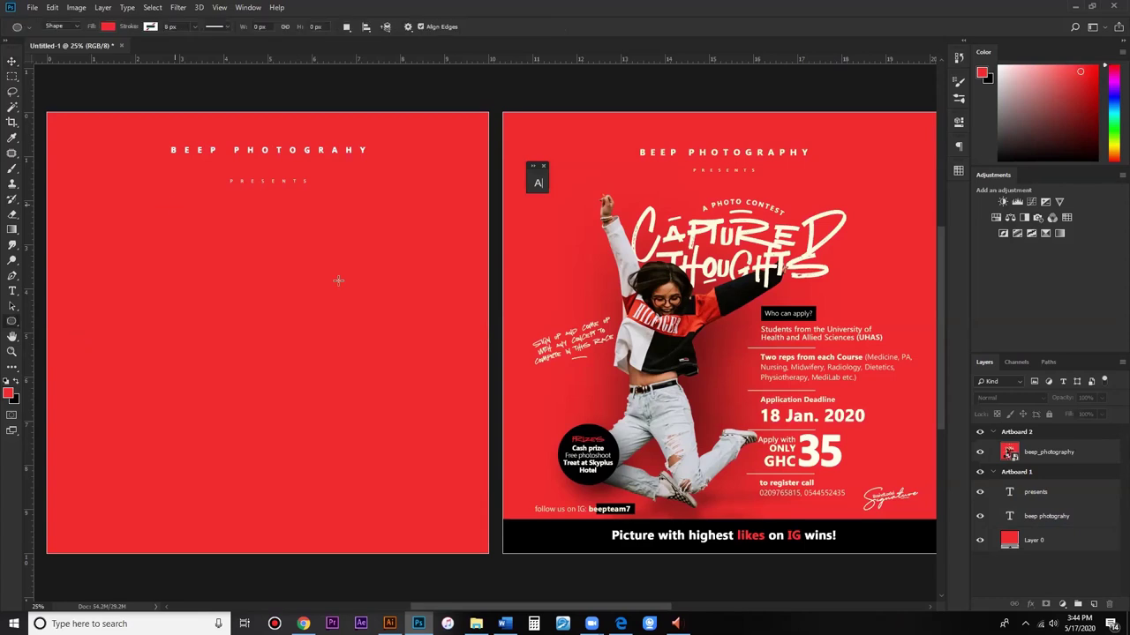
drag(166, 206, 353, 304)
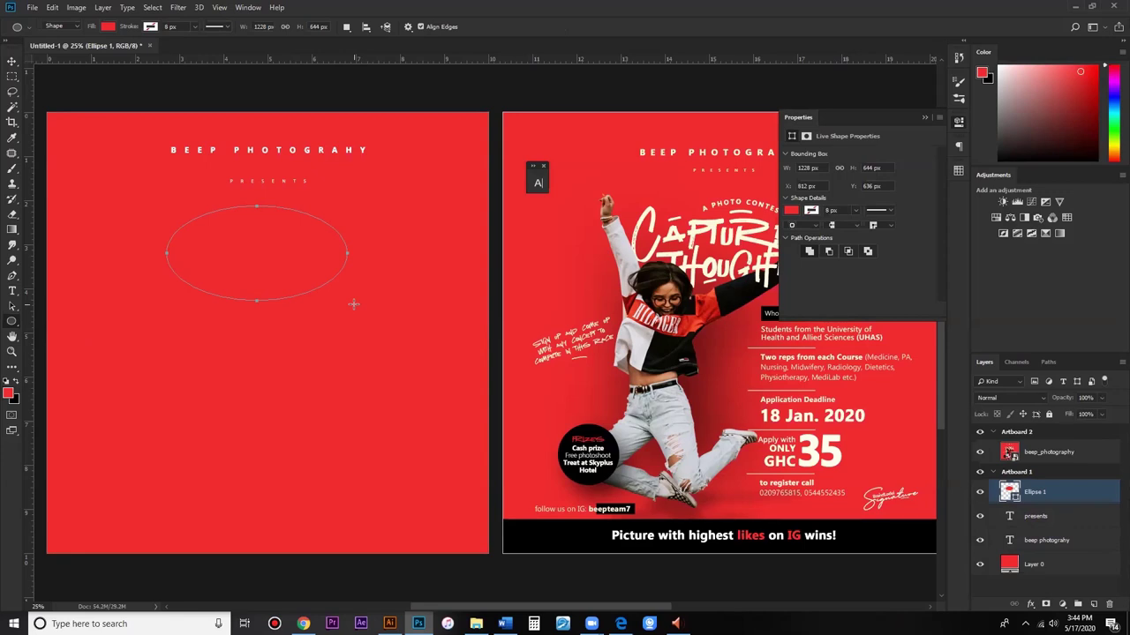
click(12, 290)
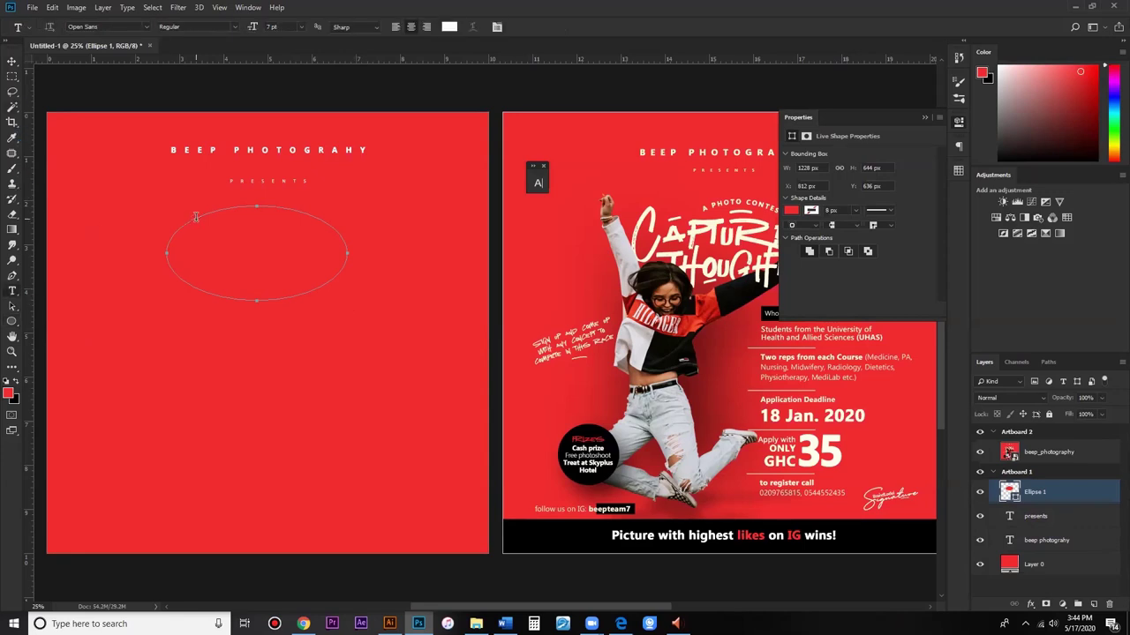
click(196, 217)
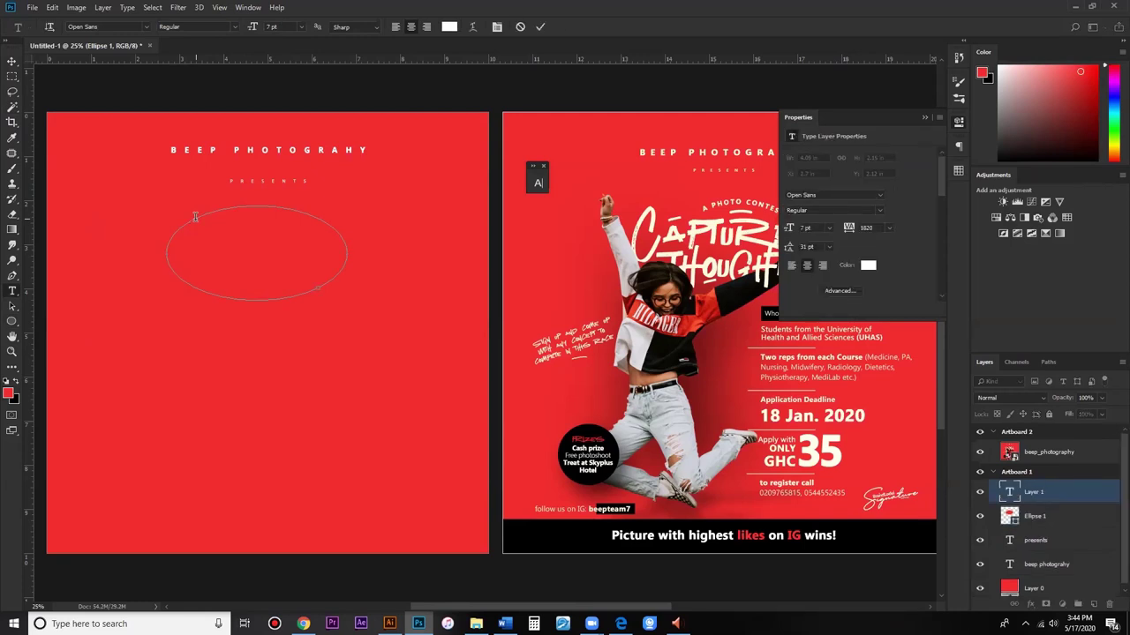
Step: Type A PHOTO CONTEST on the ellipse path and format it 11 pt with tracking 160
text(A PHOTO C)
key(ctrl+a)
click(866, 228)
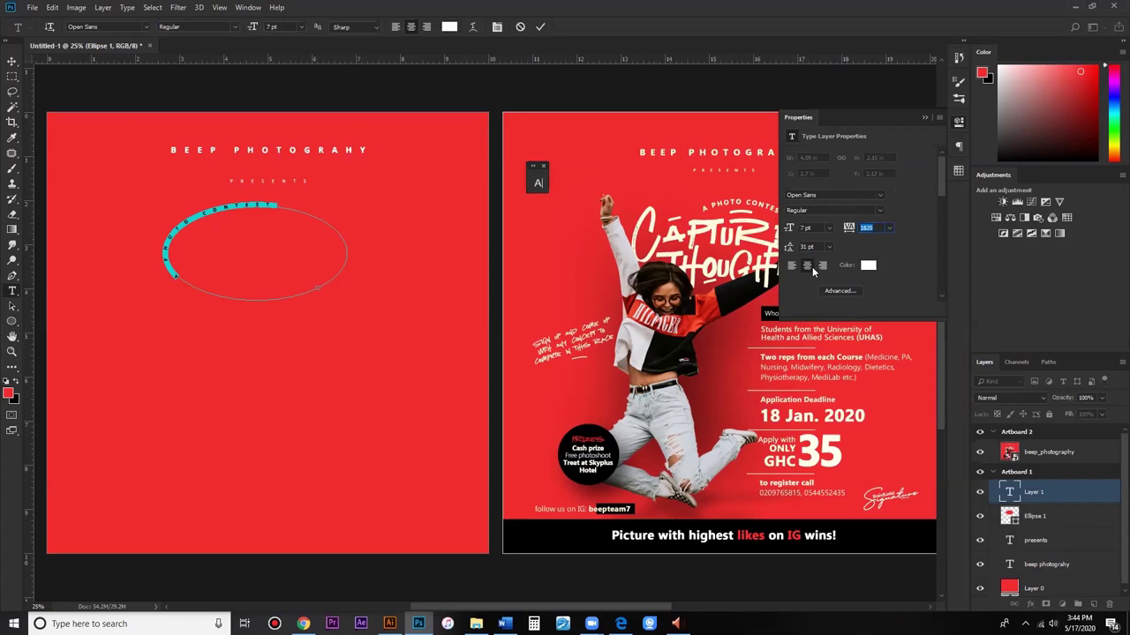
scroll(811, 267, down, 2)
text(660)
key(Return)
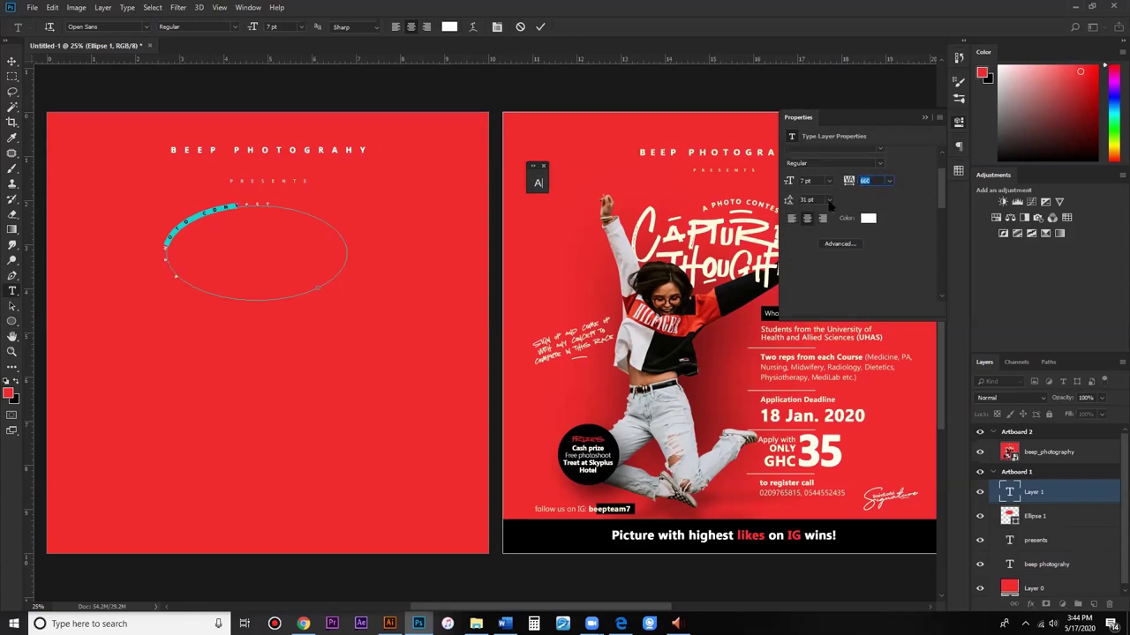
key(ctrl+shift+period)
key(ctrl+shift+period)
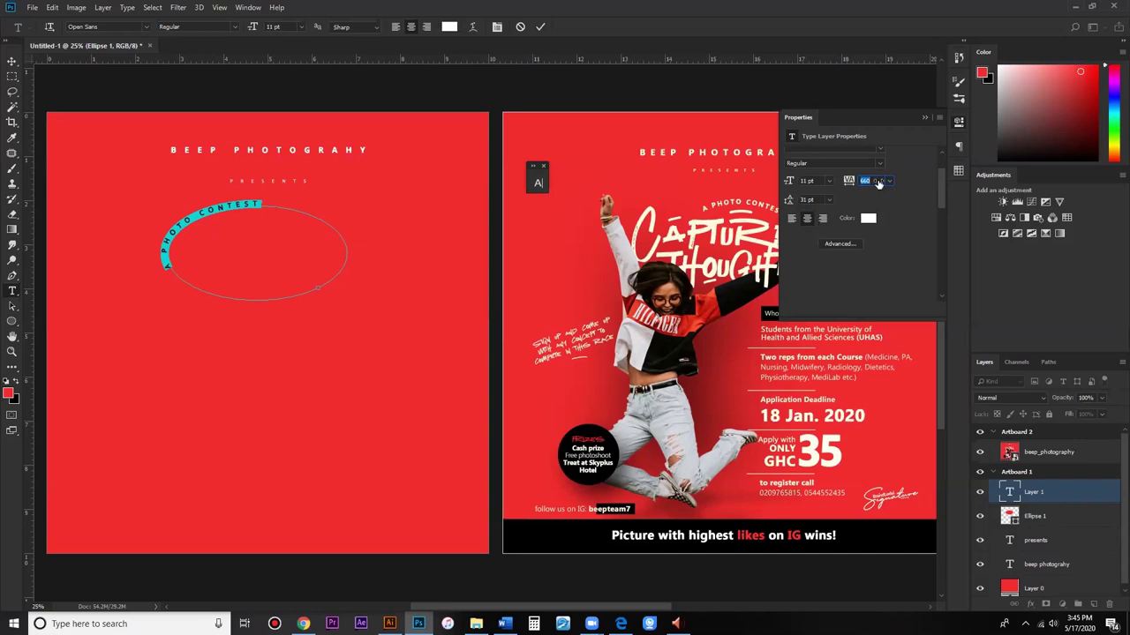
text(160)
key(Return)
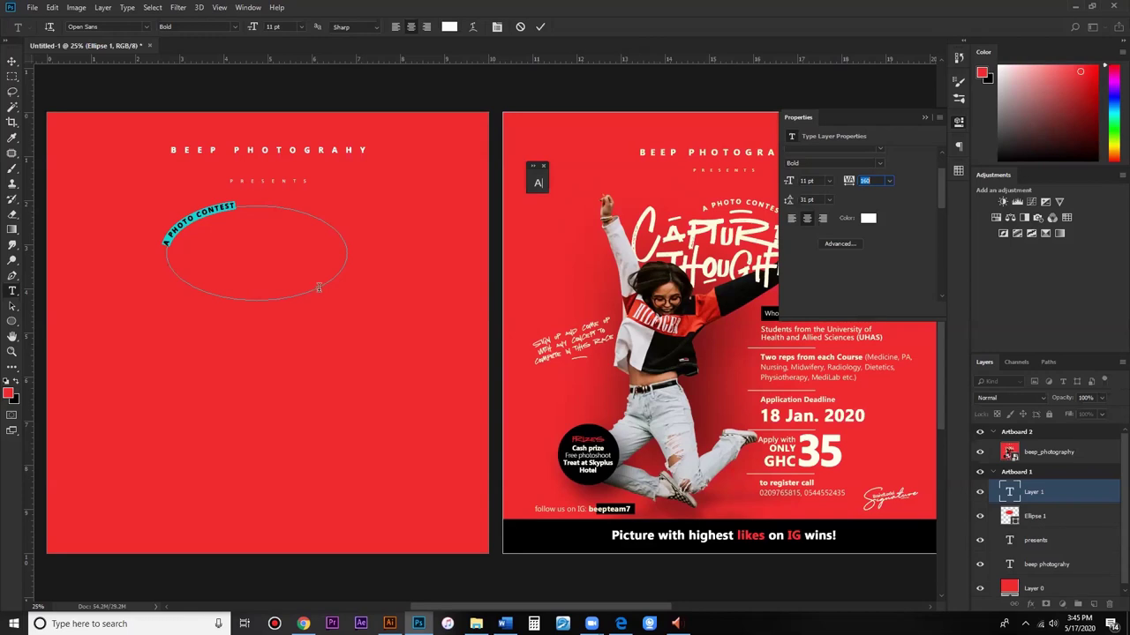
key(ctrl)
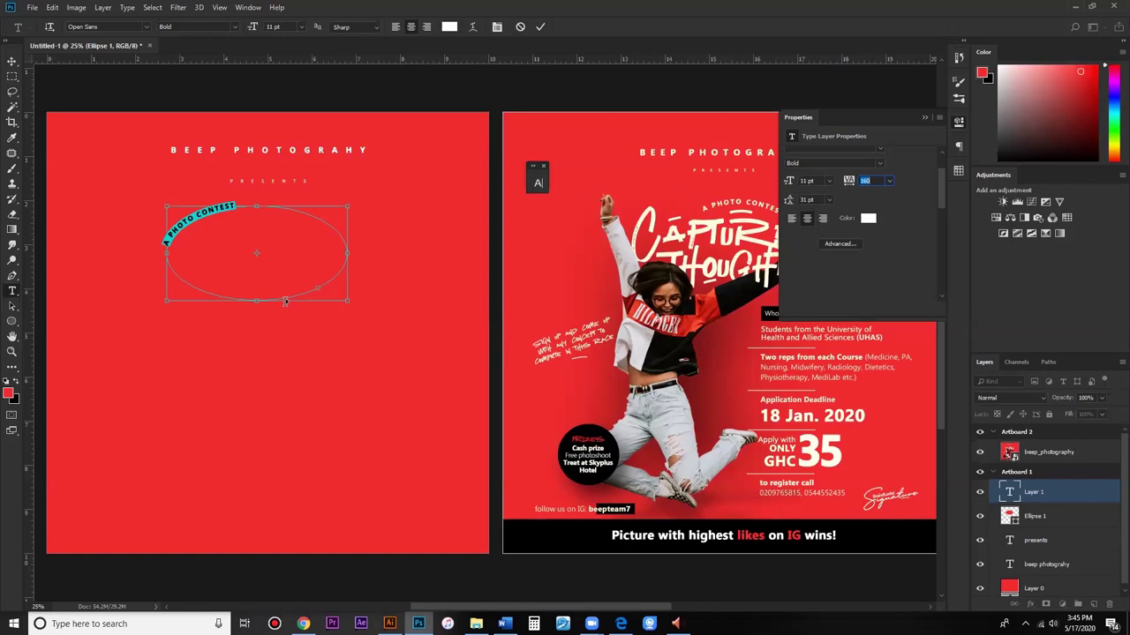
Step: Slide the A PHOTO CONTEST path text along the ellipse toward its top
click(265, 301)
drag(237, 301, 223, 304)
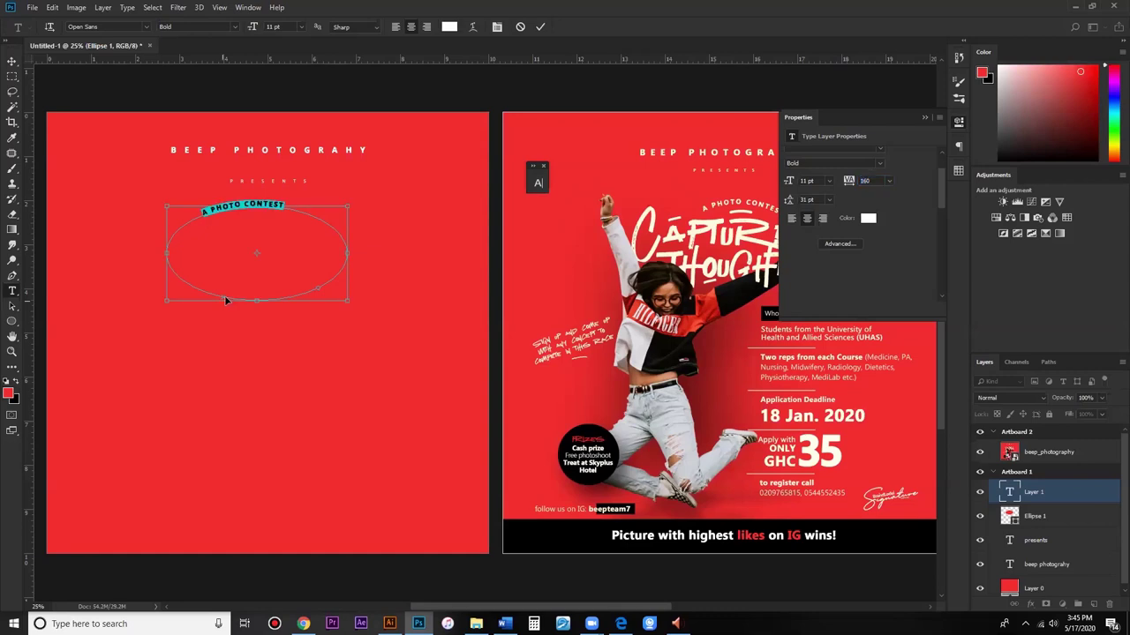
click(212, 298)
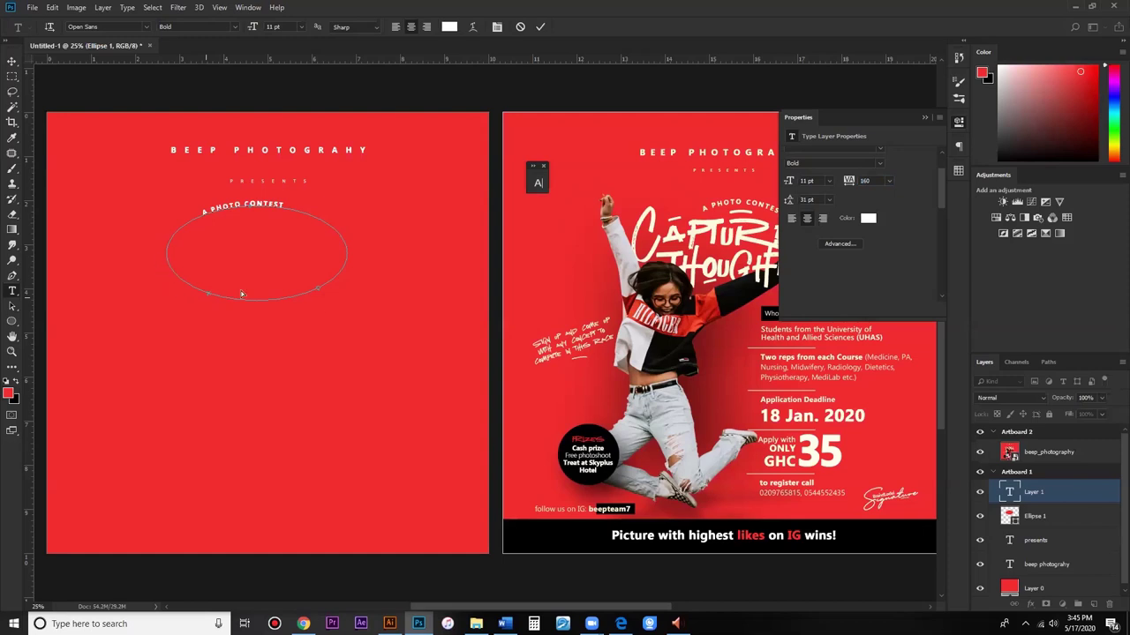
click(318, 288)
key(ctrl+a)
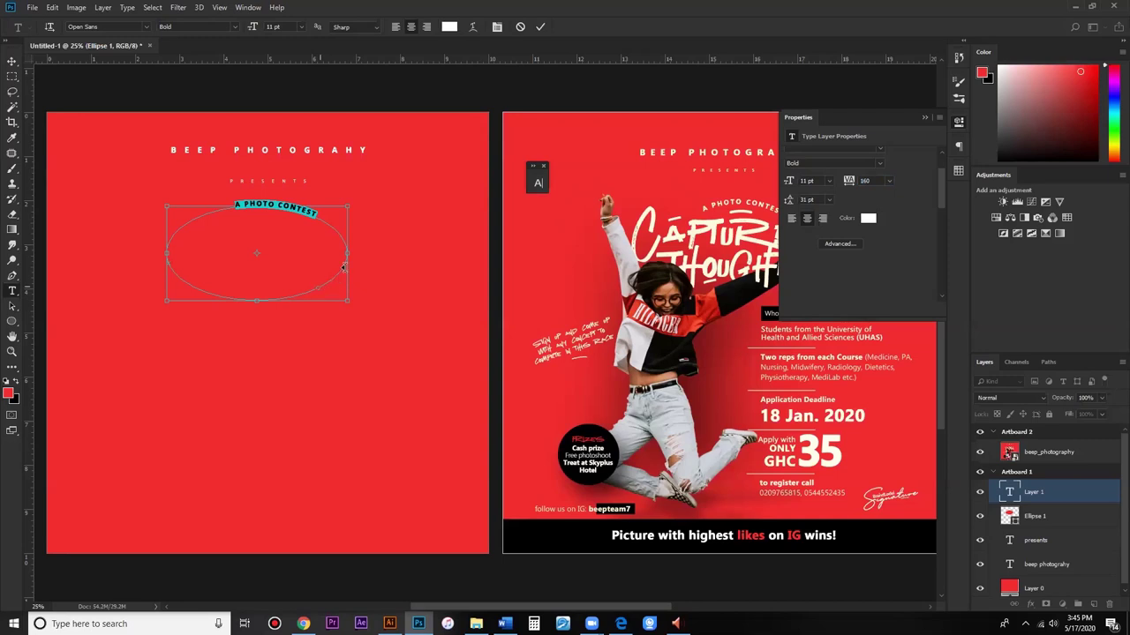
key(ctrl+Return)
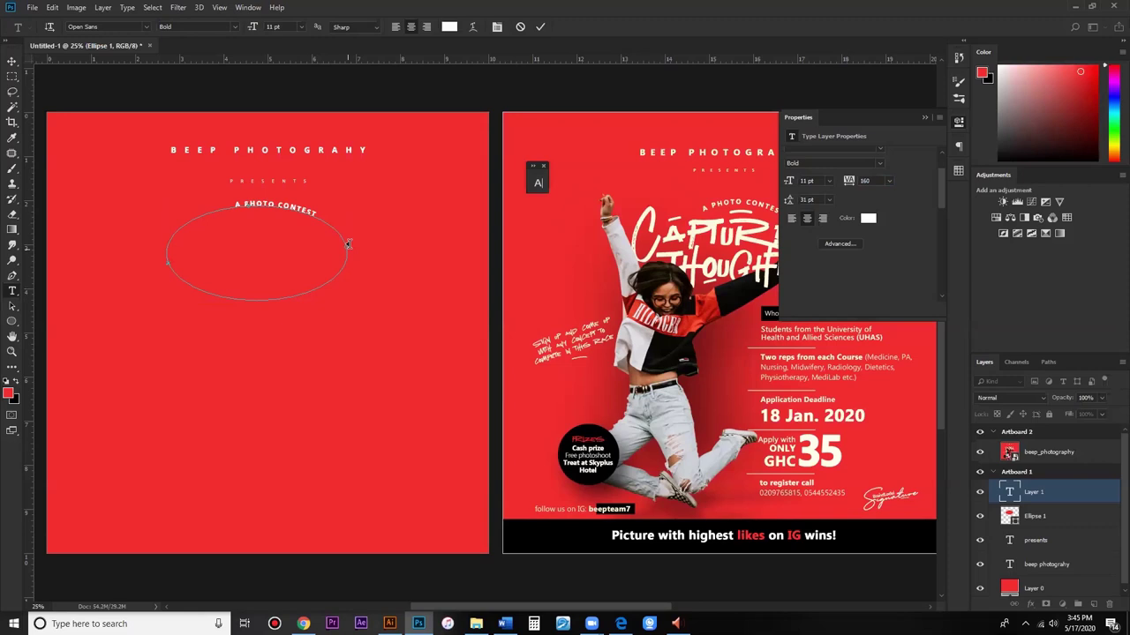
drag(348, 245, 351, 252)
click(350, 252)
Step: Centre-align the curved text, set it to 12 pt, and commit it
click(798, 219)
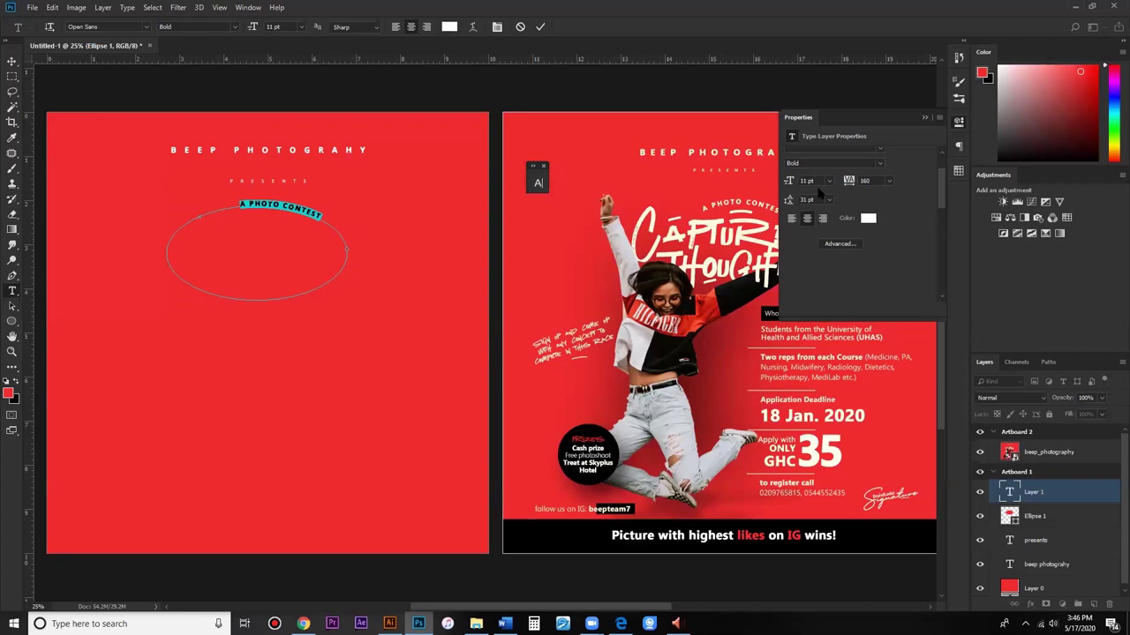
click(825, 181)
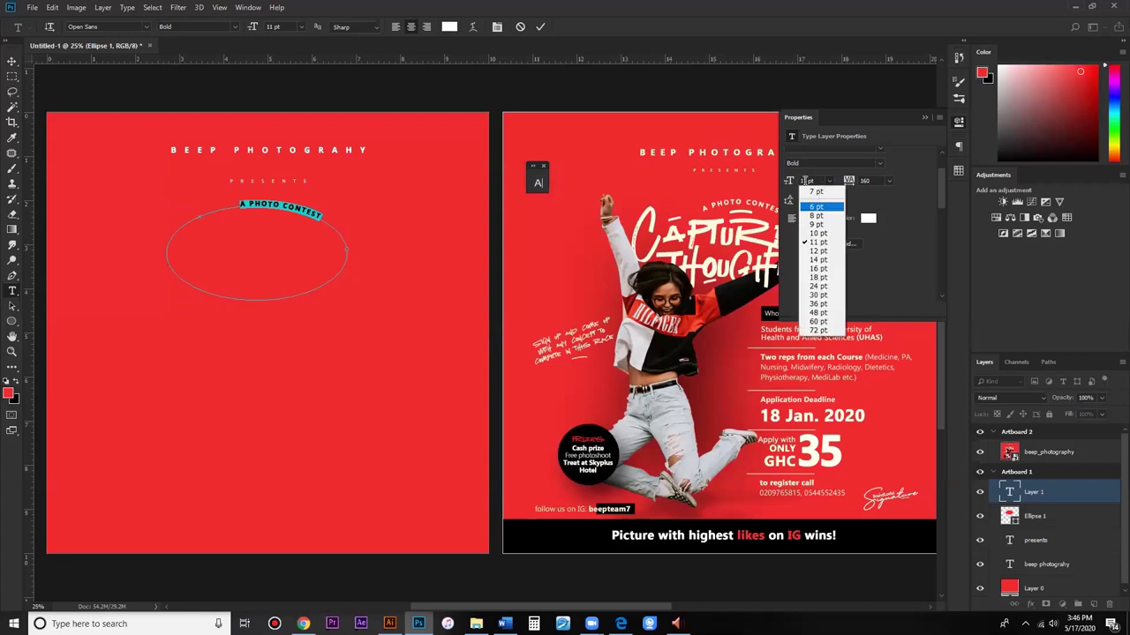
click(804, 181)
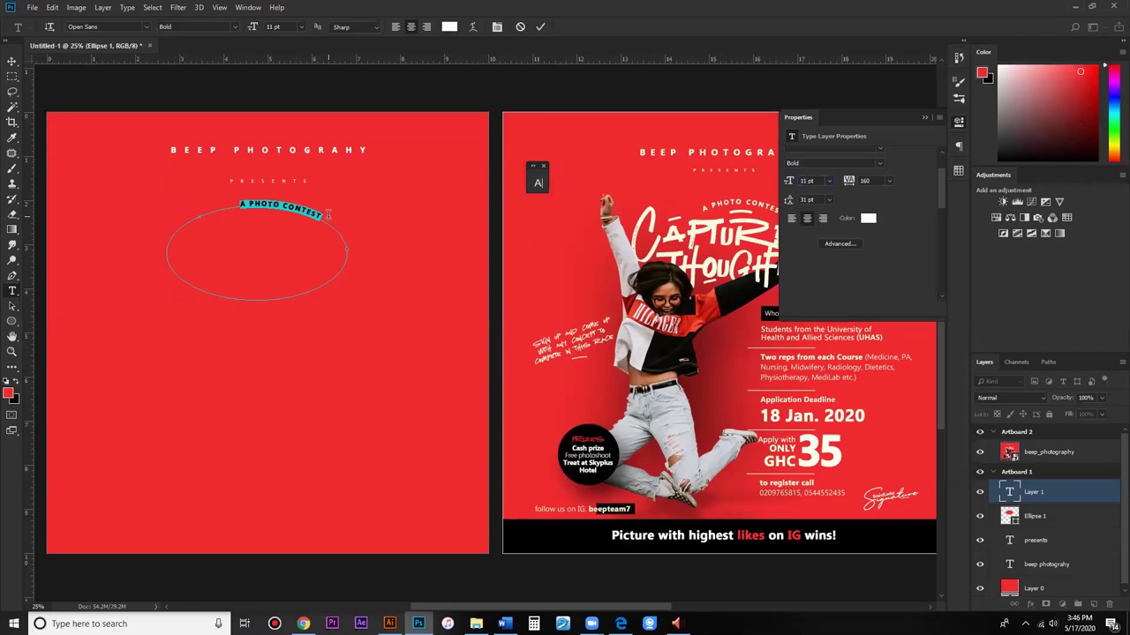
click(817, 183)
click(540, 27)
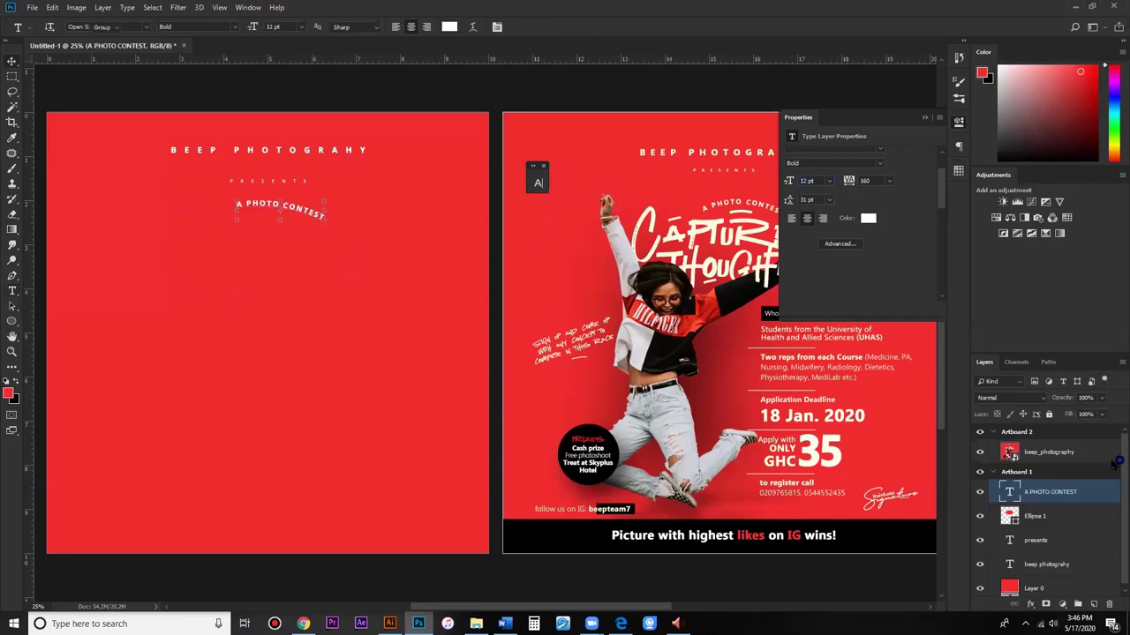
Step: Hide the Ellipse 1 layer and move the A PHOTO CONTEST text right and down
key(v)
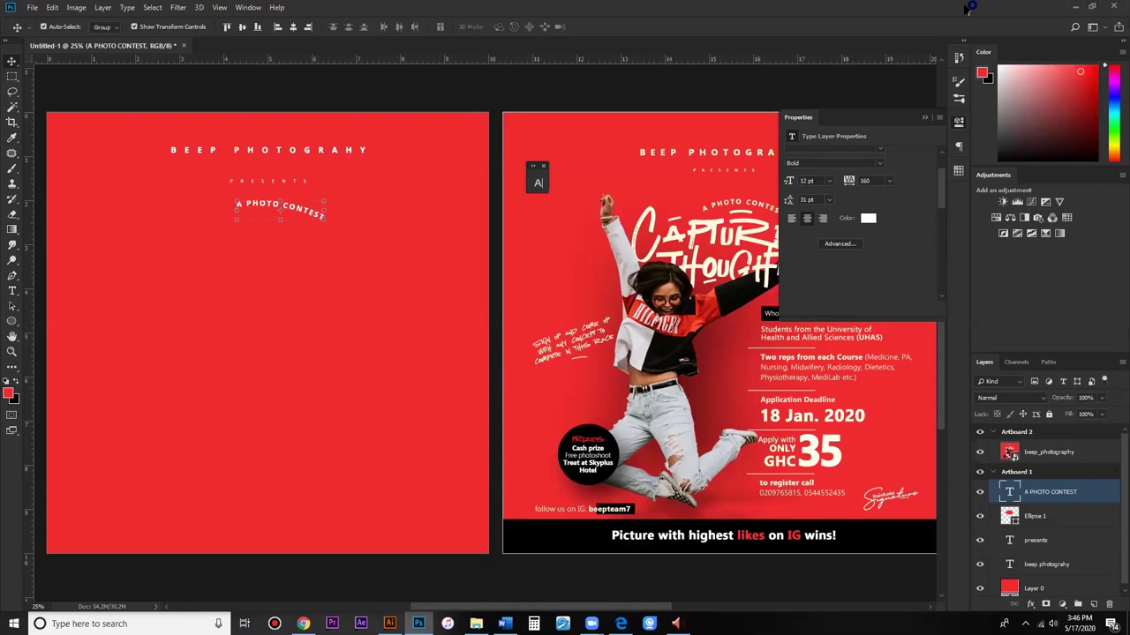
click(994, 521)
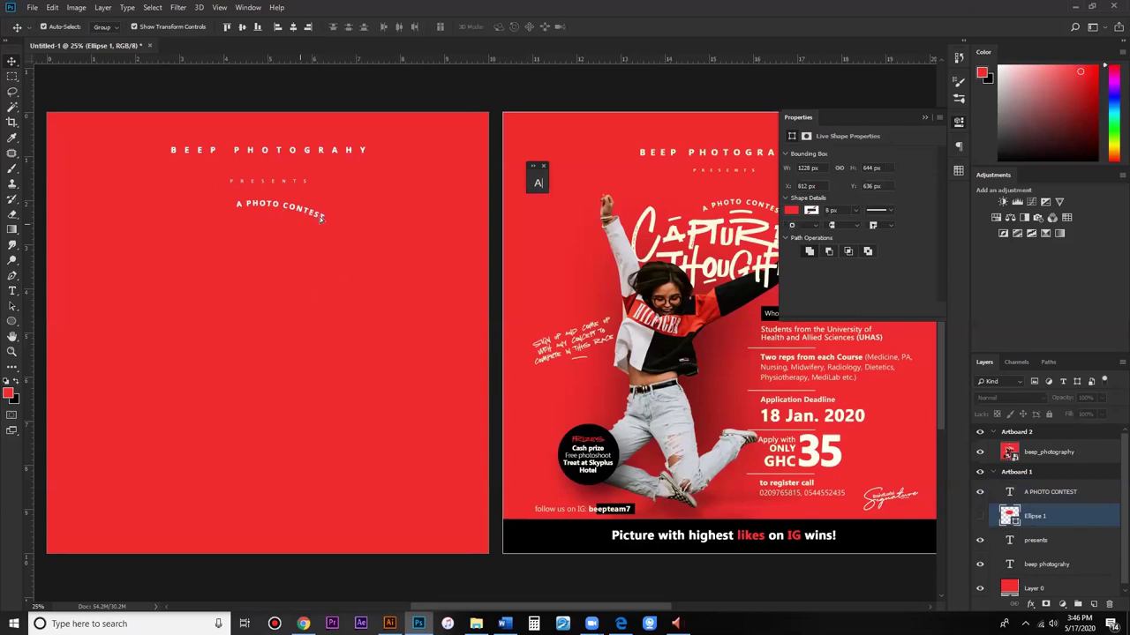
drag(323, 220, 342, 231)
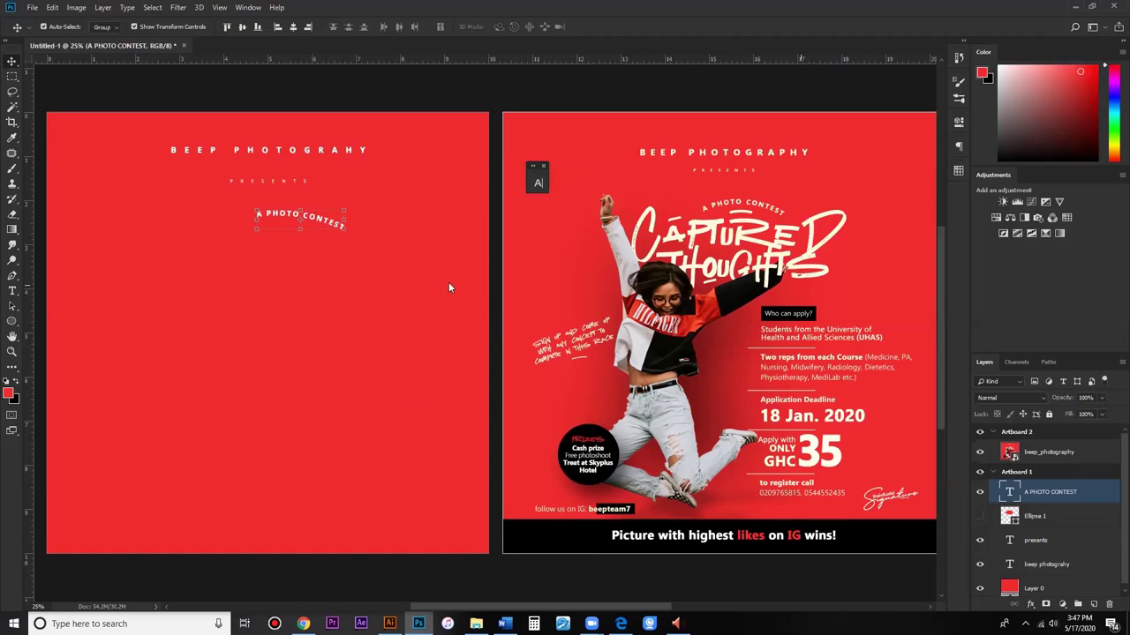
key(alt+Tab)
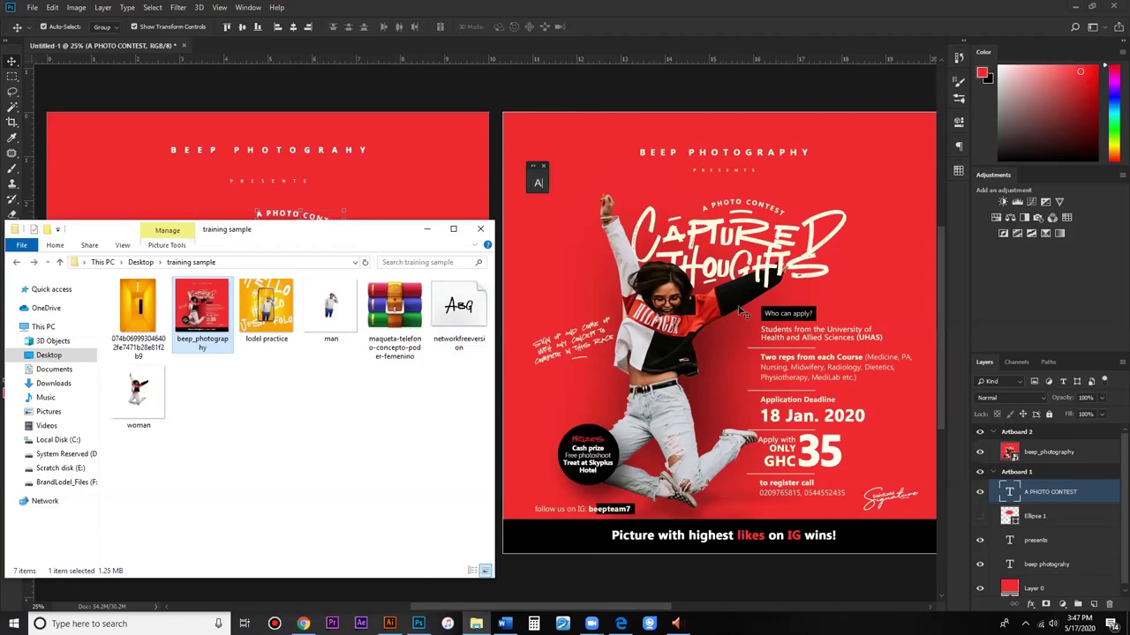
key(alt+Tab)
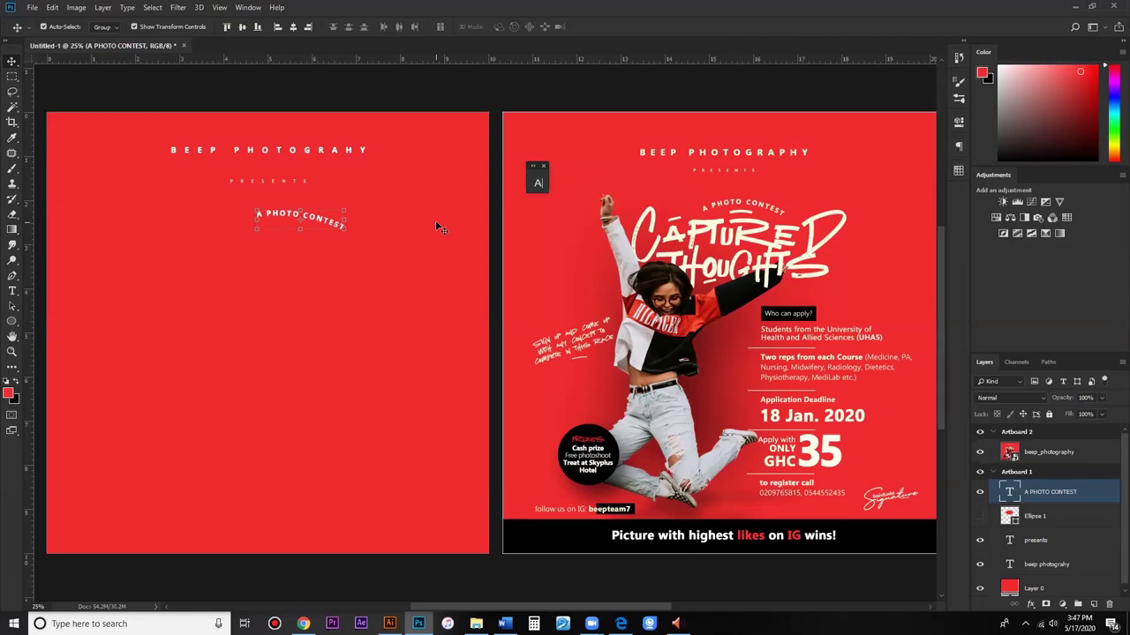
click(13, 290)
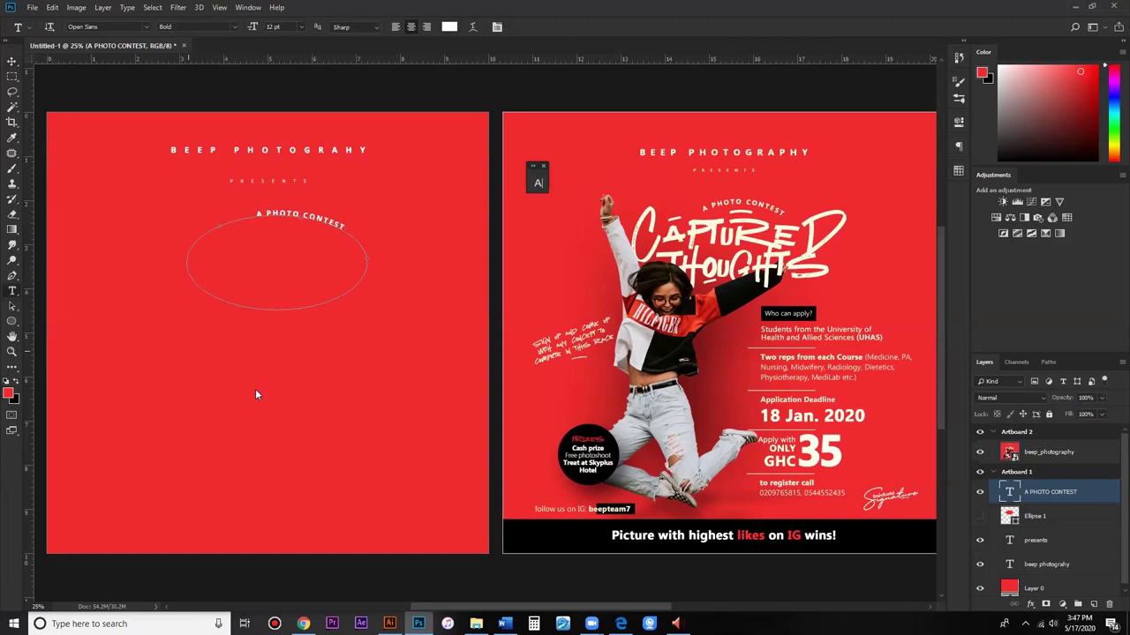
Step: Enter the word CAPTURED and set its font to Network Free Version
text(CAPTURE)
text(D)
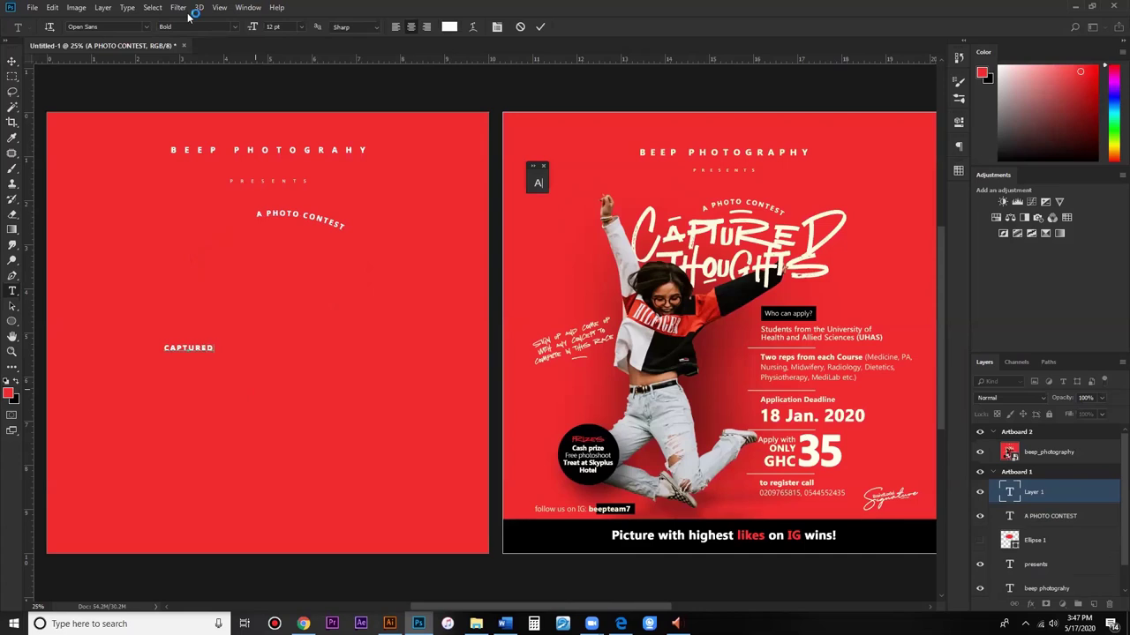
click(107, 27)
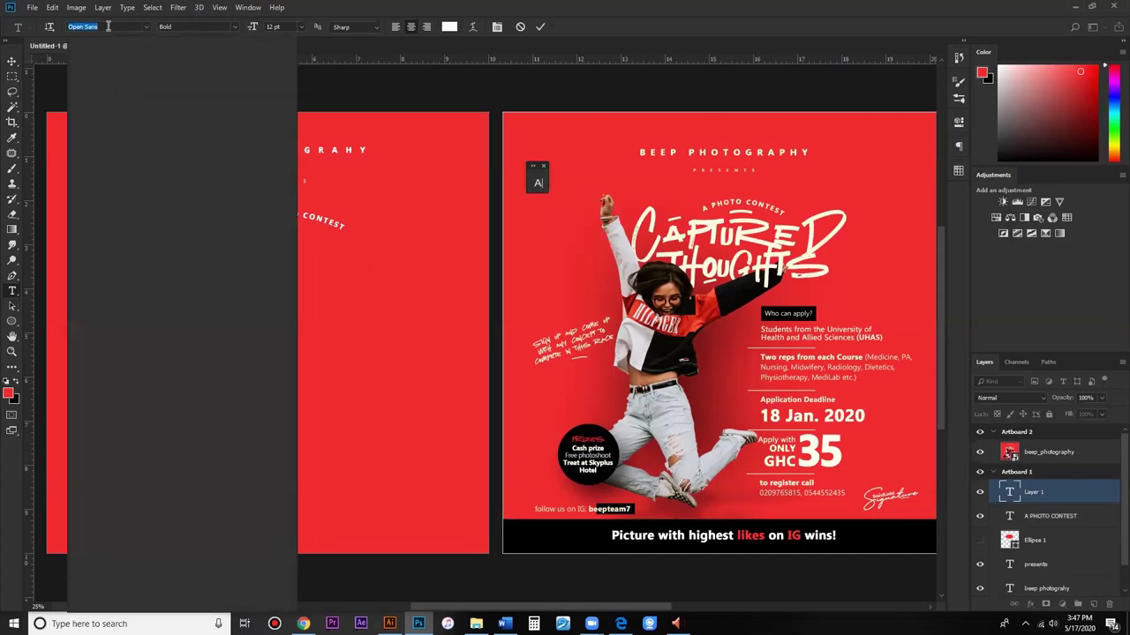
text(netw)
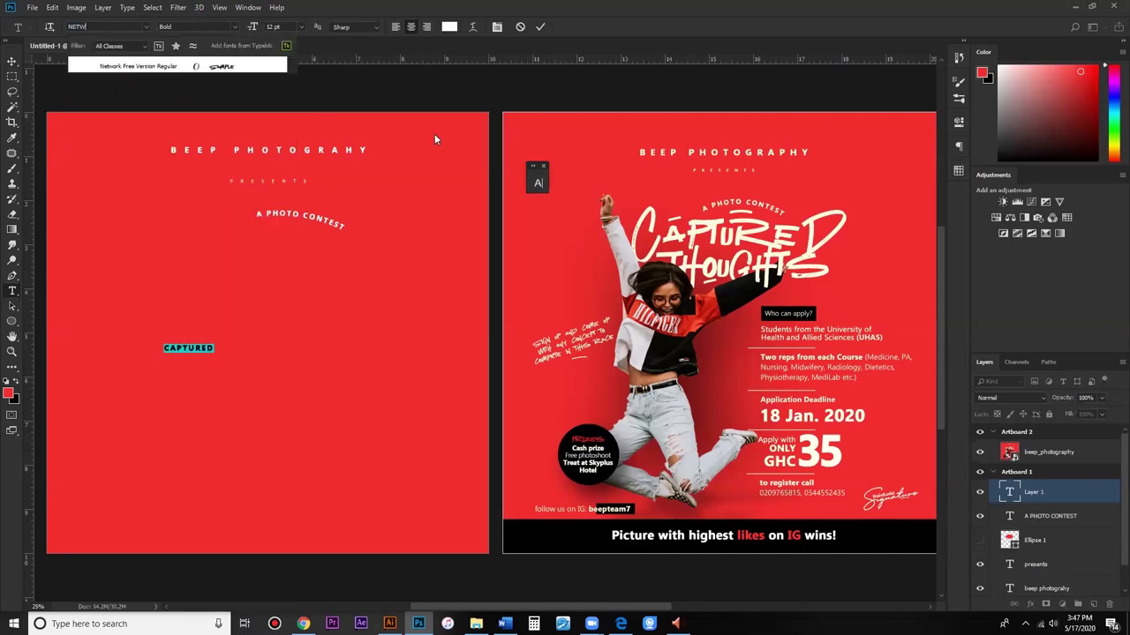
key(Return)
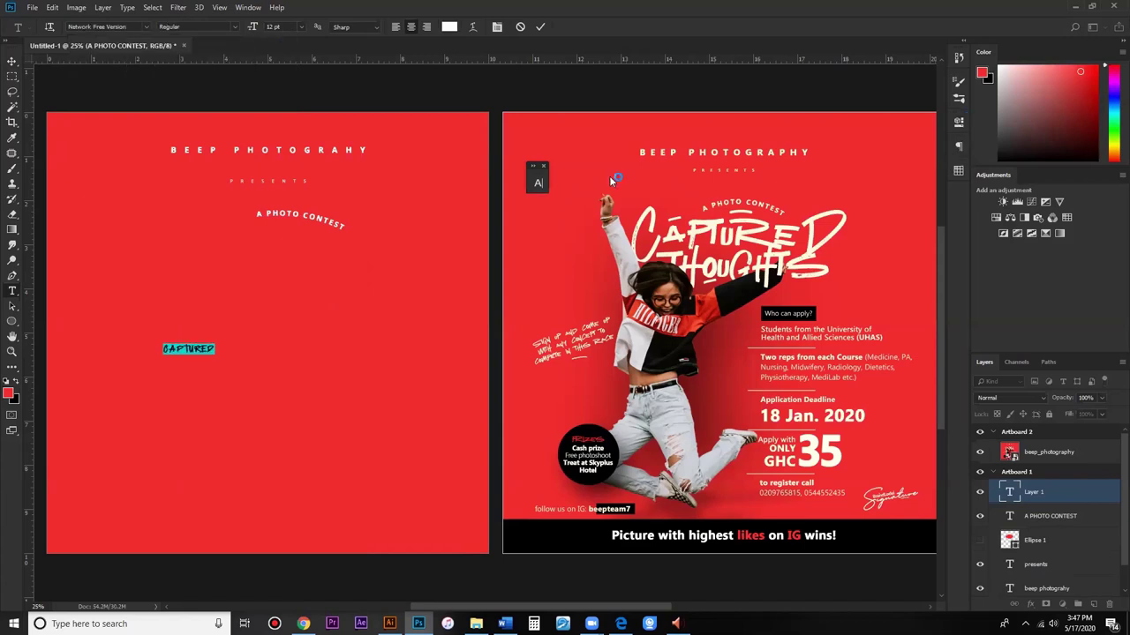
Step: Adjust CAPTURED's tracking and set its font size to 83 pt
click(538, 184)
click(509, 226)
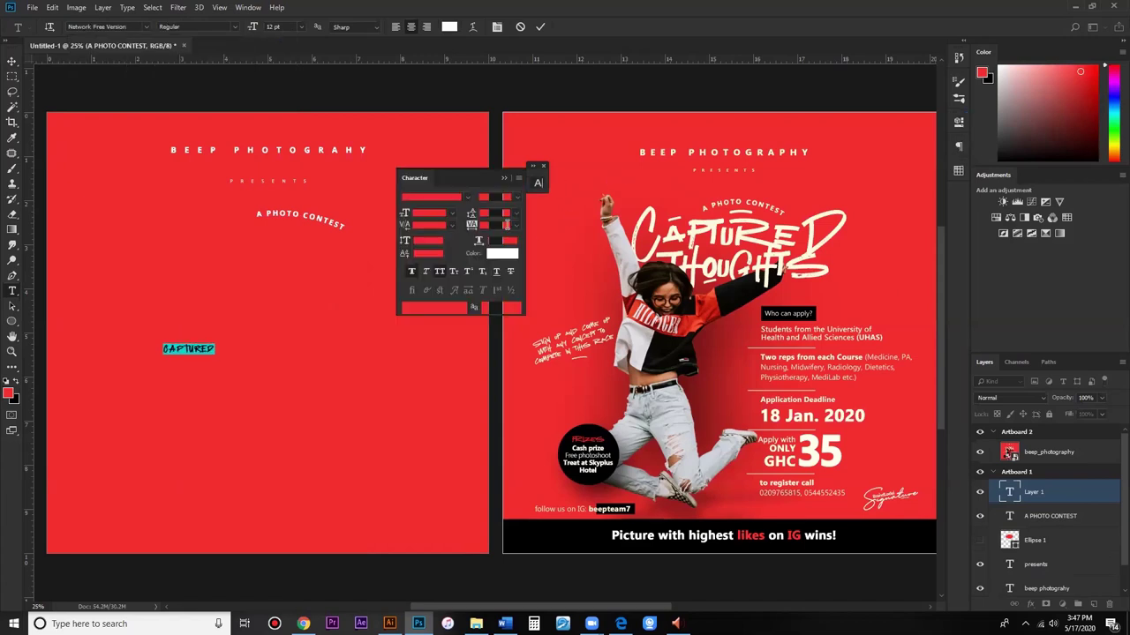
text(-60)
key(Return)
text(-20)
key(Return)
click(421, 214)
text(83)
key(Return)
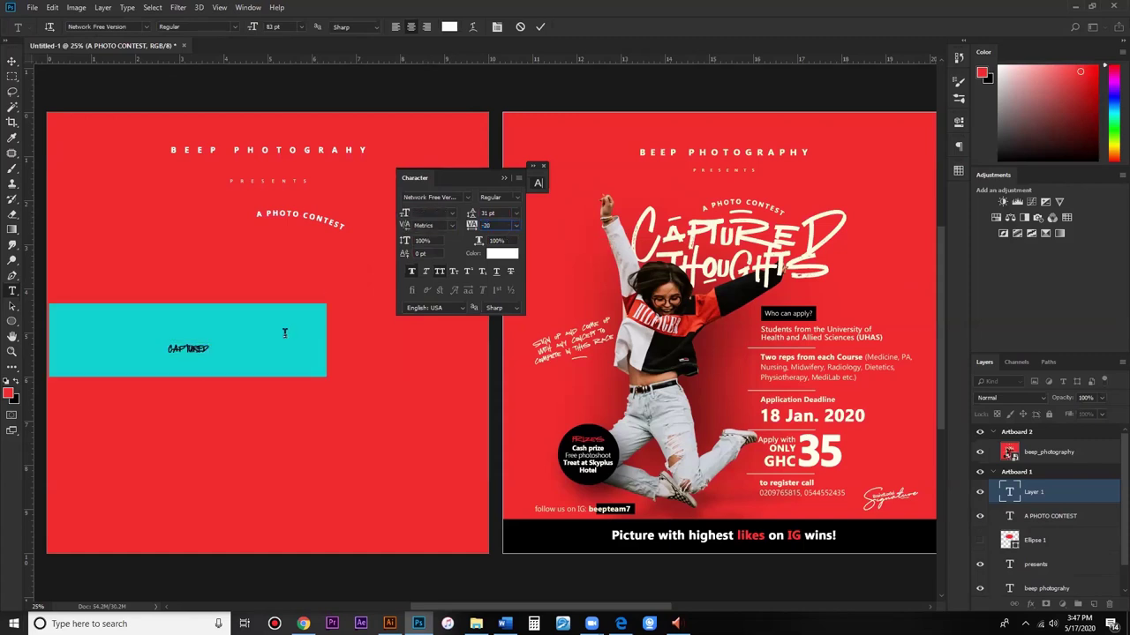
Step: Retype the middle letters APTUR, set tracking 20, and place CAPTURED under the arc
drag(78, 340, 287, 340)
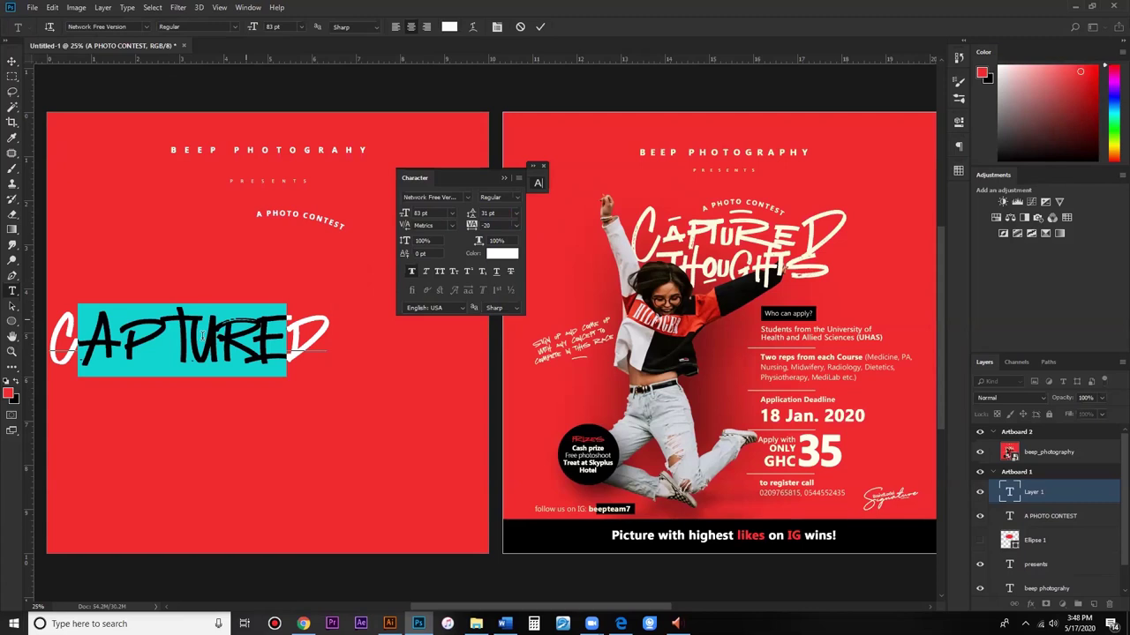
text(APTUR)
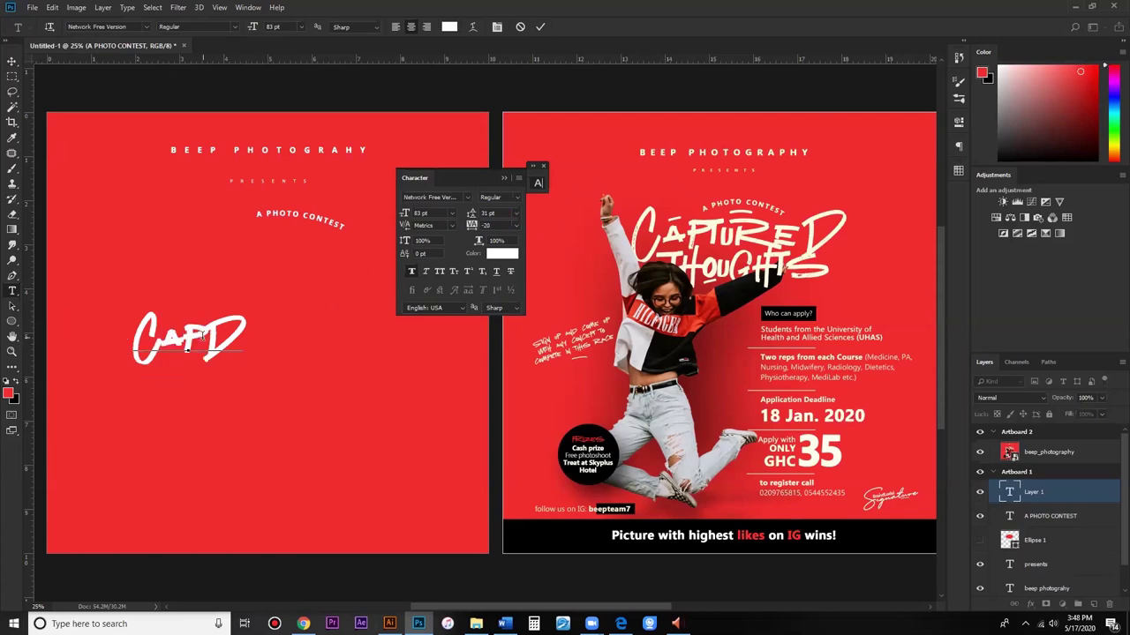
click(488, 227)
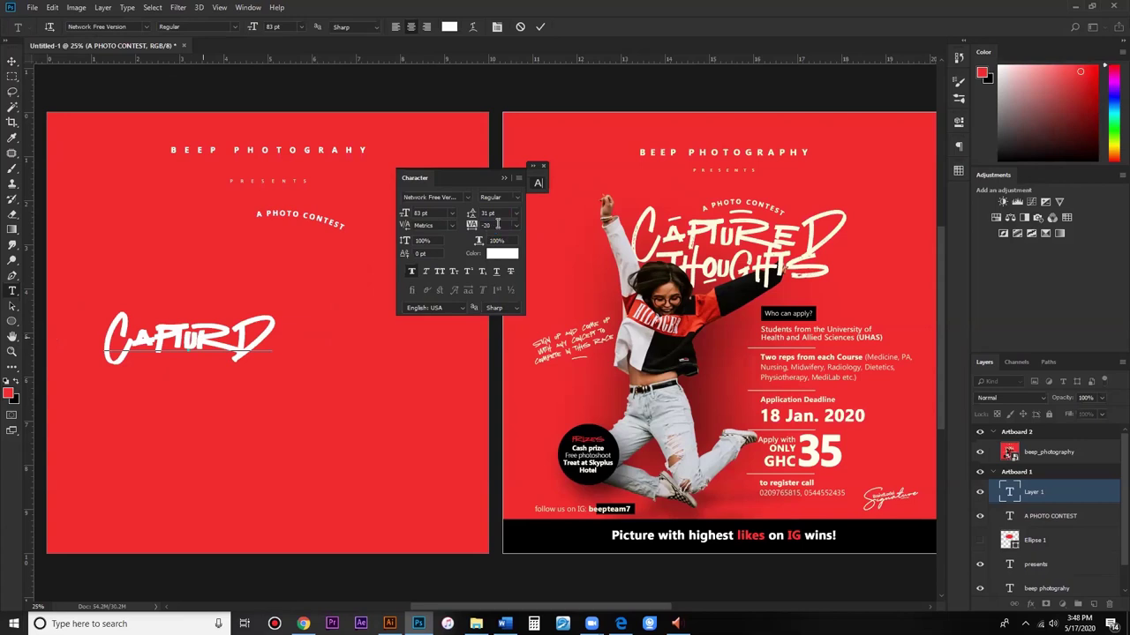
text(20)
key(Return)
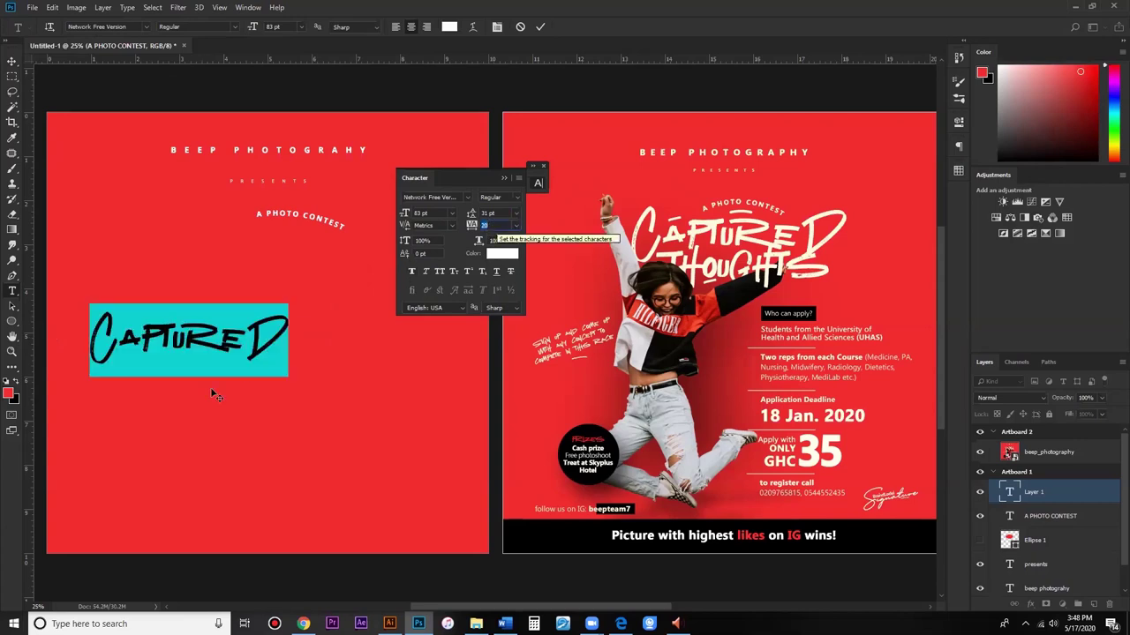
drag(320, 333, 406, 237)
click(540, 27)
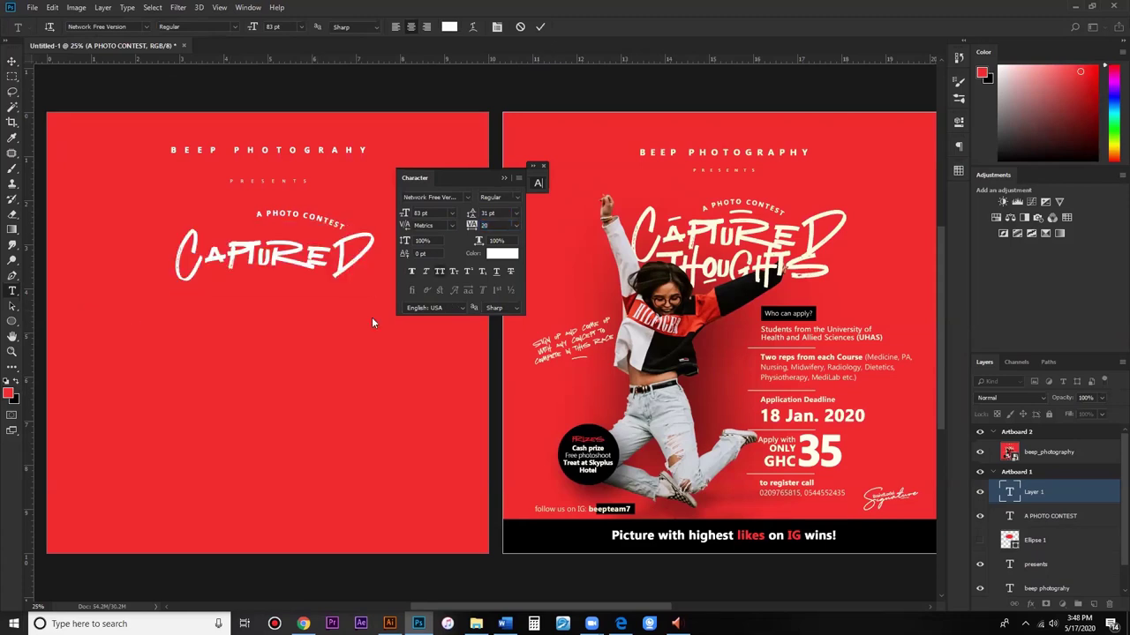
Step: Type the word THOUGHTS, correcting the final letter to S
click(273, 432)
text(THOUGHT)
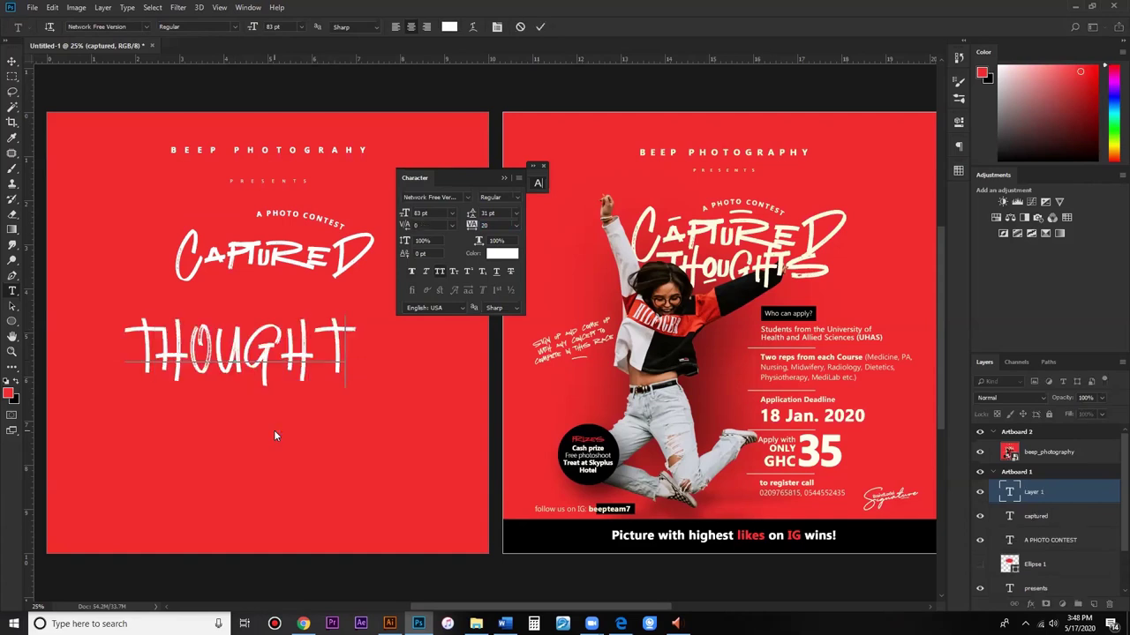
text(E)
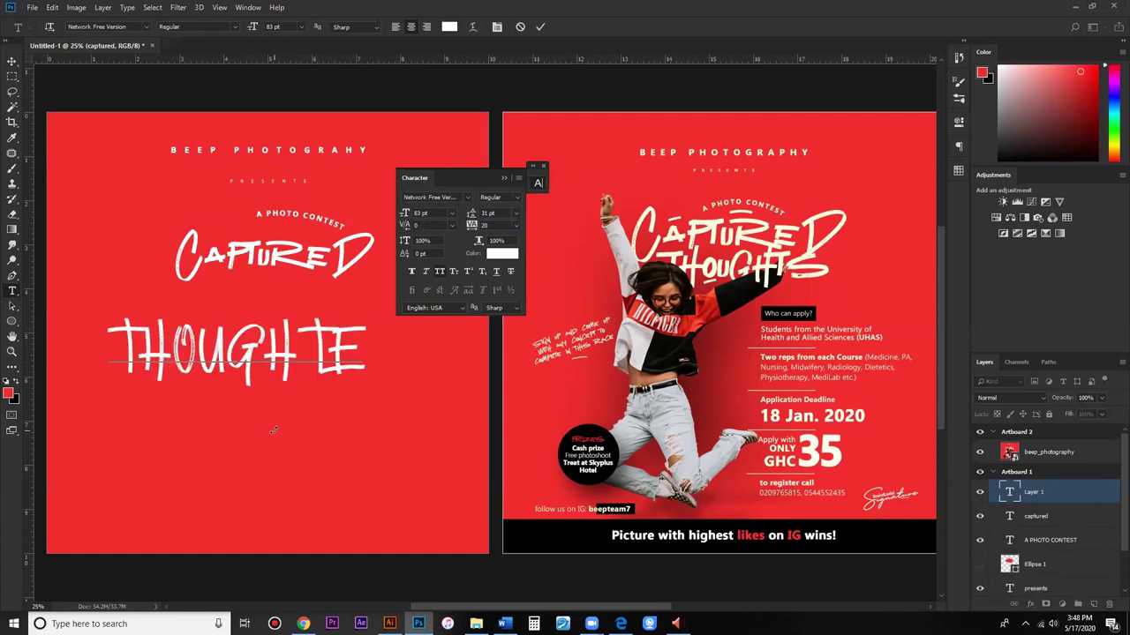
key(BackSpace)
text(S)
key(ctrl+a)
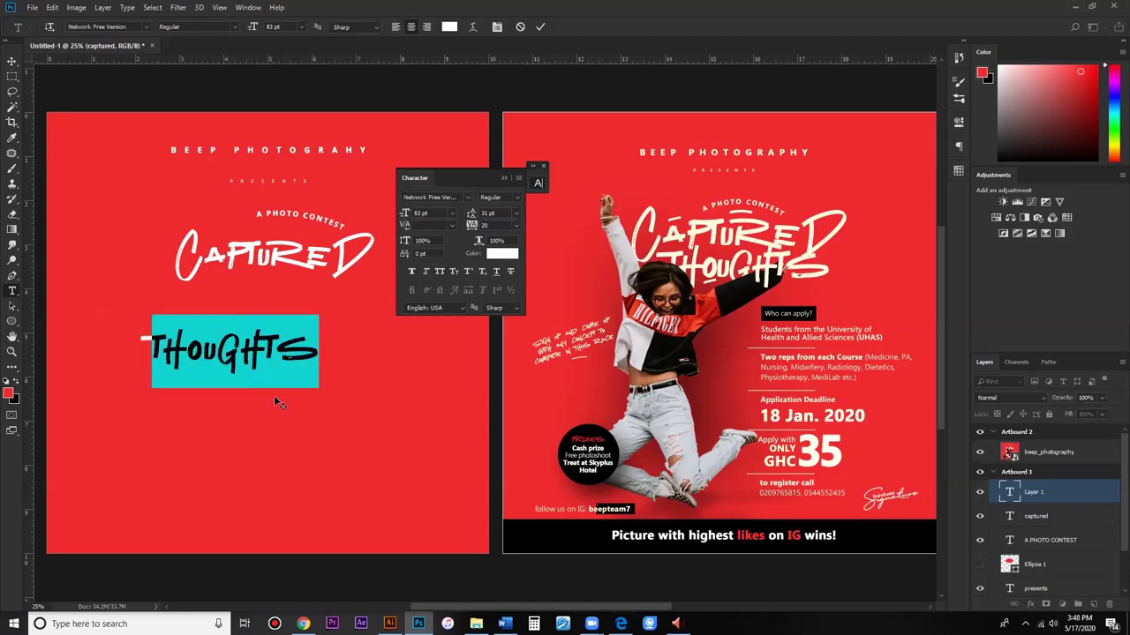
Step: Move THOUGHTS beneath CAPTURED, set its tracking to 0, and commit it
drag(322, 342, 303, 343)
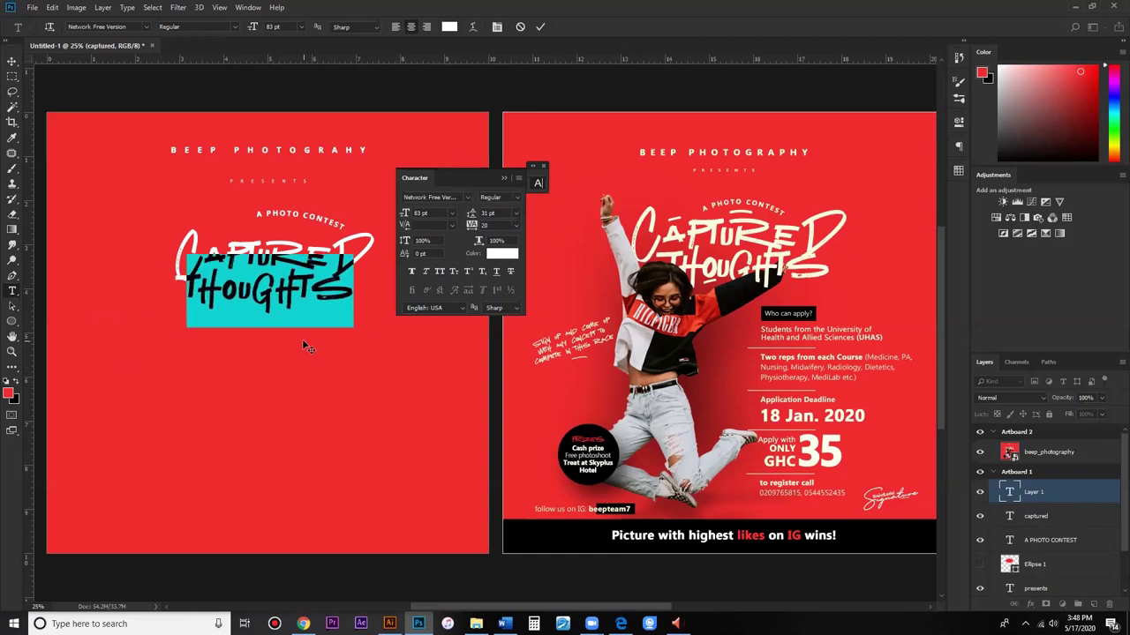
double_click(502, 226)
text(0)
key(Return)
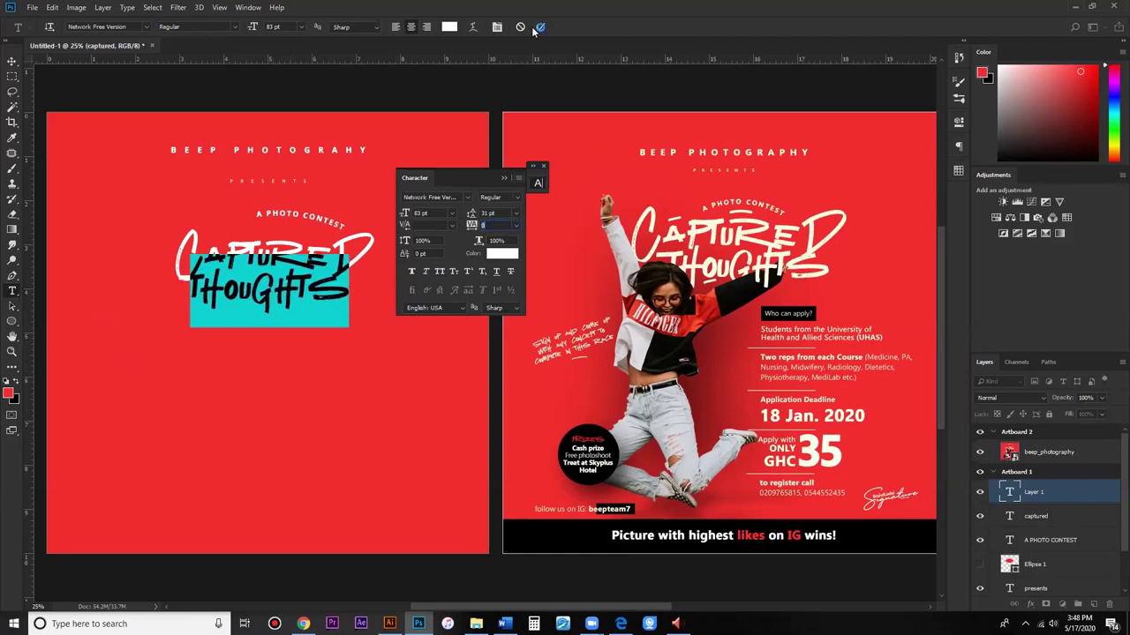
key(ctrl+Return)
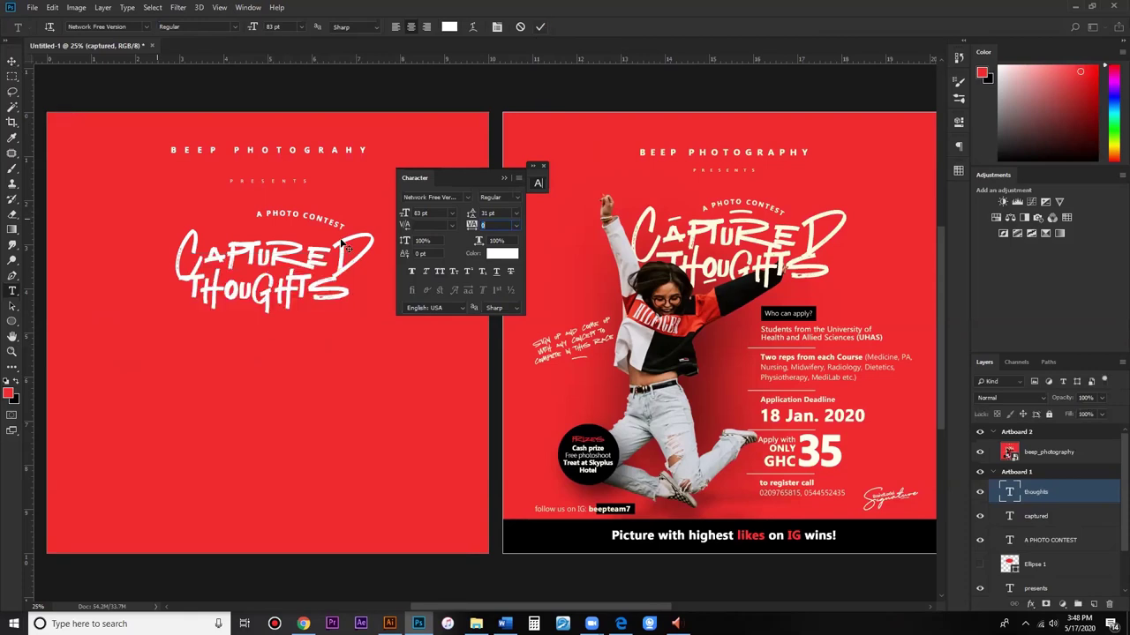
Step: Reposition CAPTURED and shift THOUGHTS slightly right to match the reference
key(v)
drag(344, 247, 356, 236)
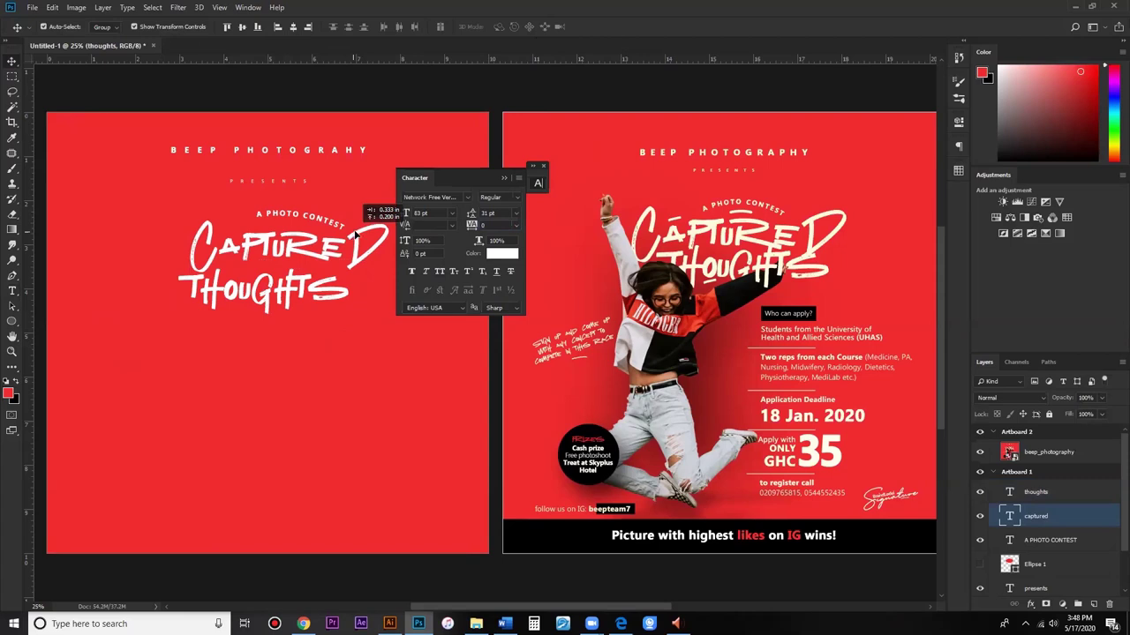
drag(356, 235, 355, 236)
drag(309, 297, 334, 297)
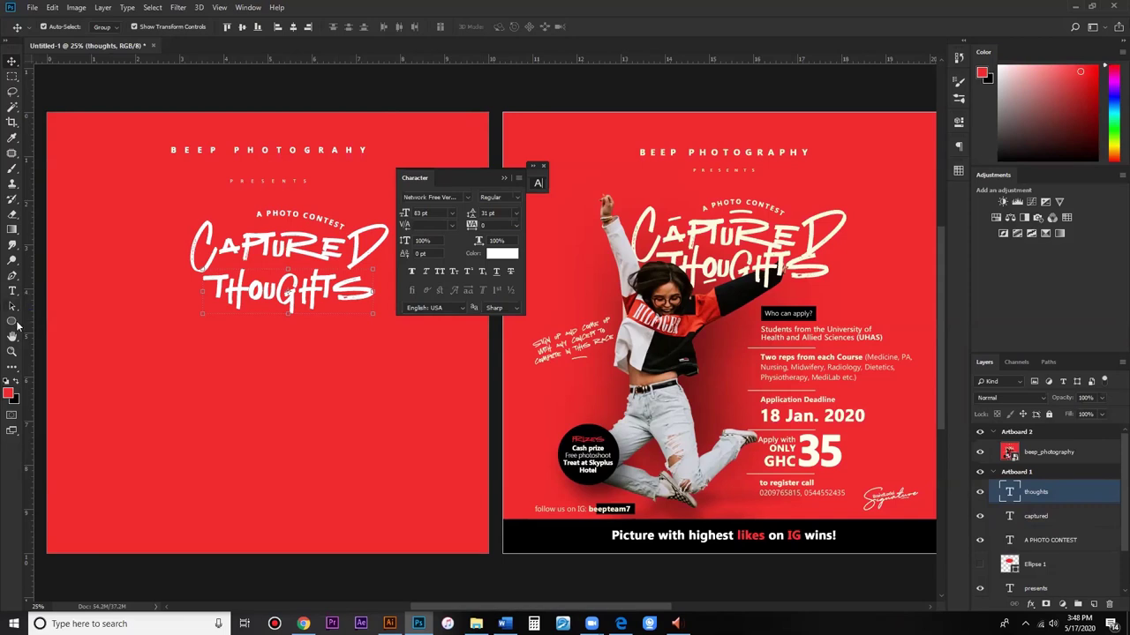
drag(18, 322, 58, 327)
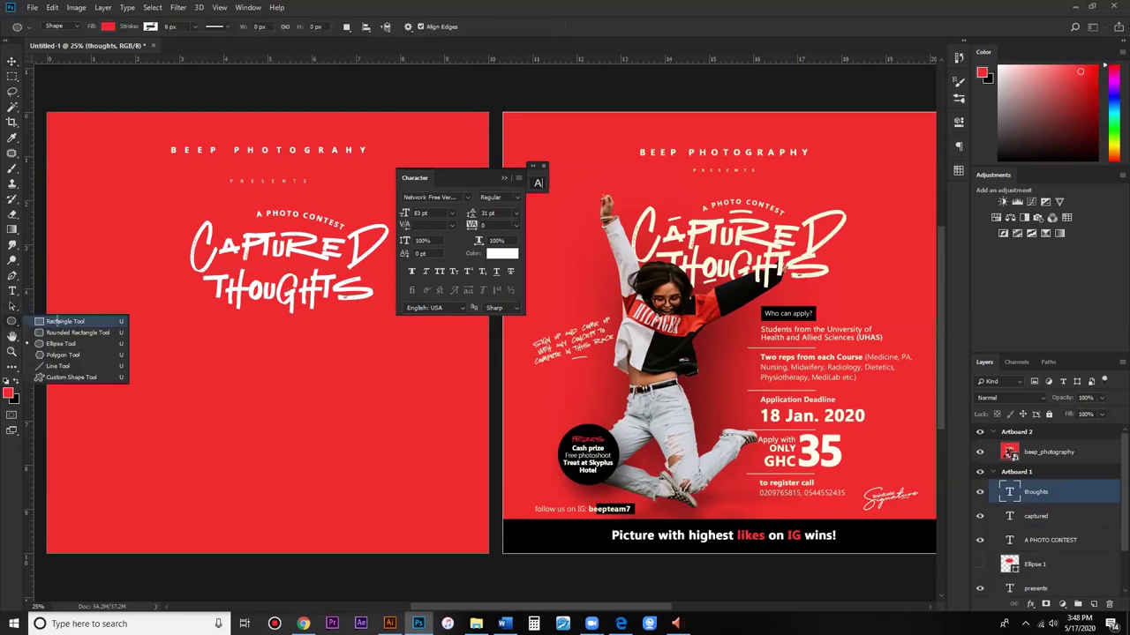
Step: Draw a thin rectangle below THOUGHTS with 12 px corner radii and #ffffff fill
drag(186, 340, 225, 344)
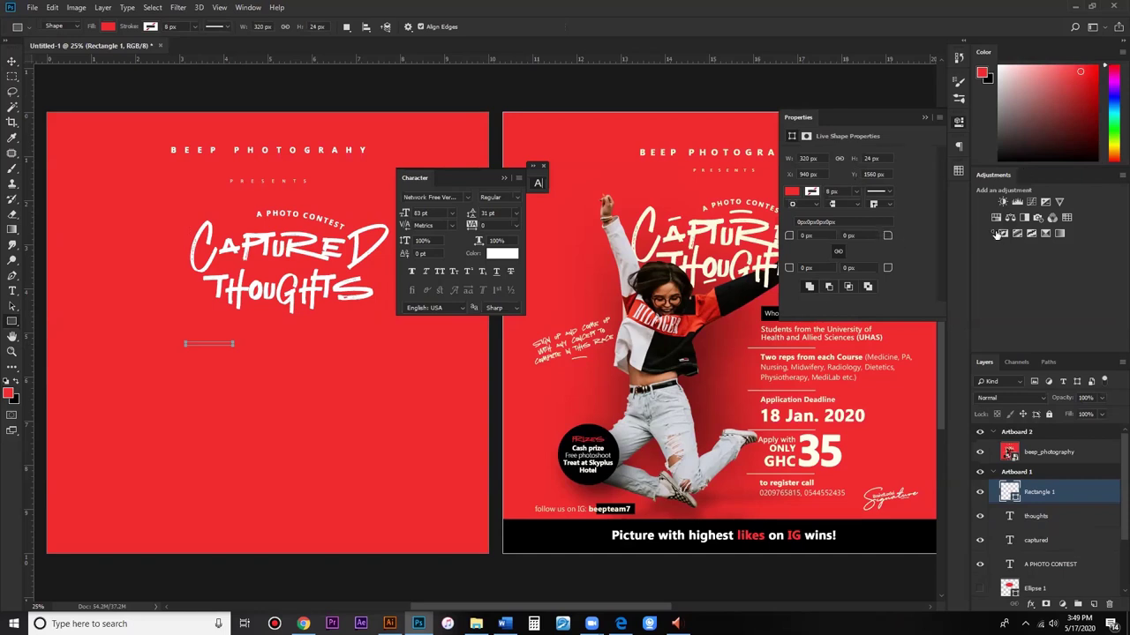
drag(888, 268, 874, 273)
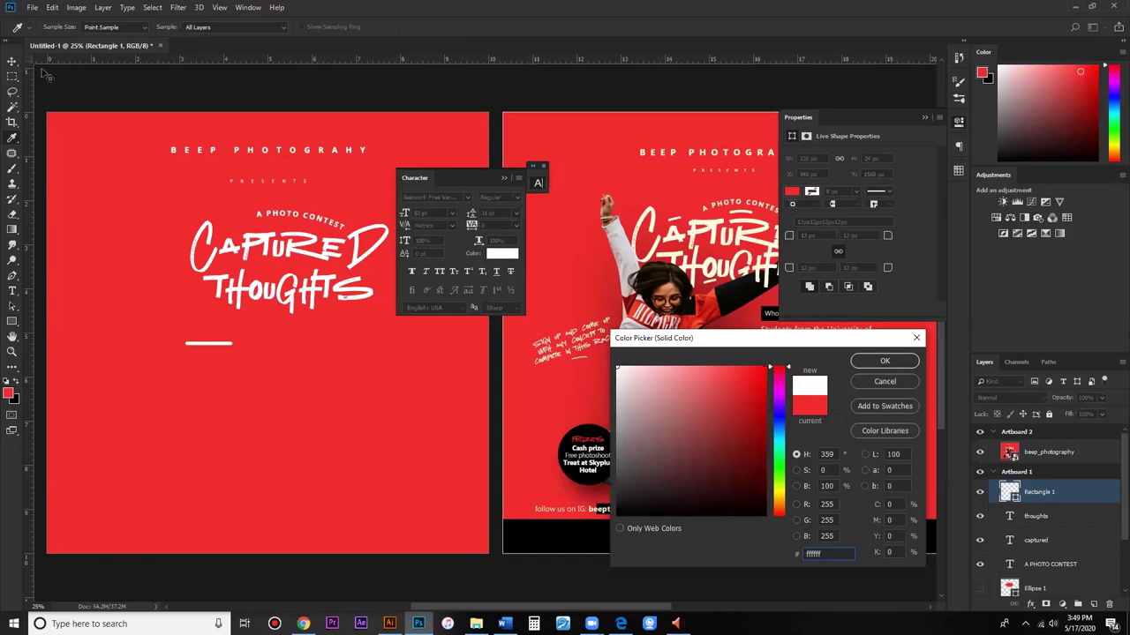
key(Return)
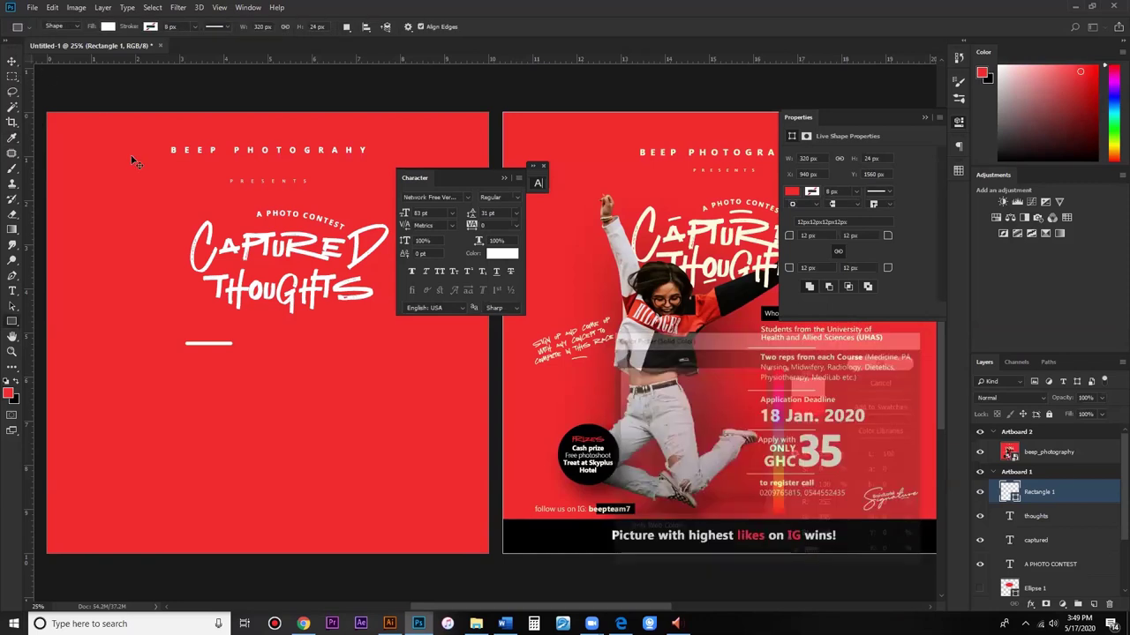
key(v)
click(186, 350)
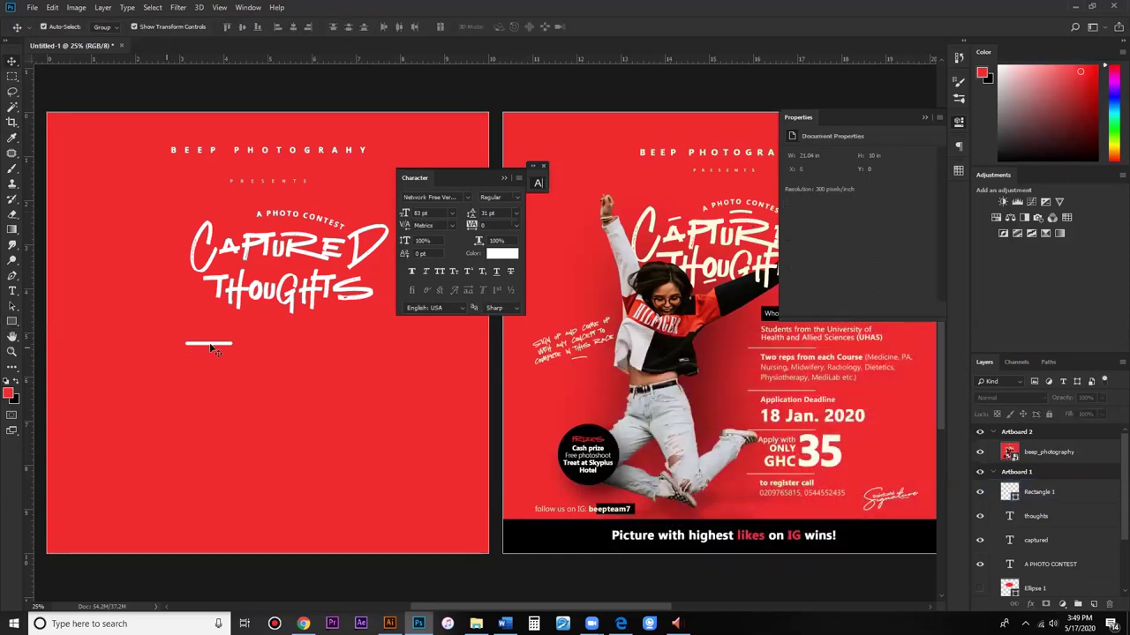
Step: Move the white bar under THOUGHTS and apply an Arc warp with 18.4 bend
drag(216, 346, 319, 337)
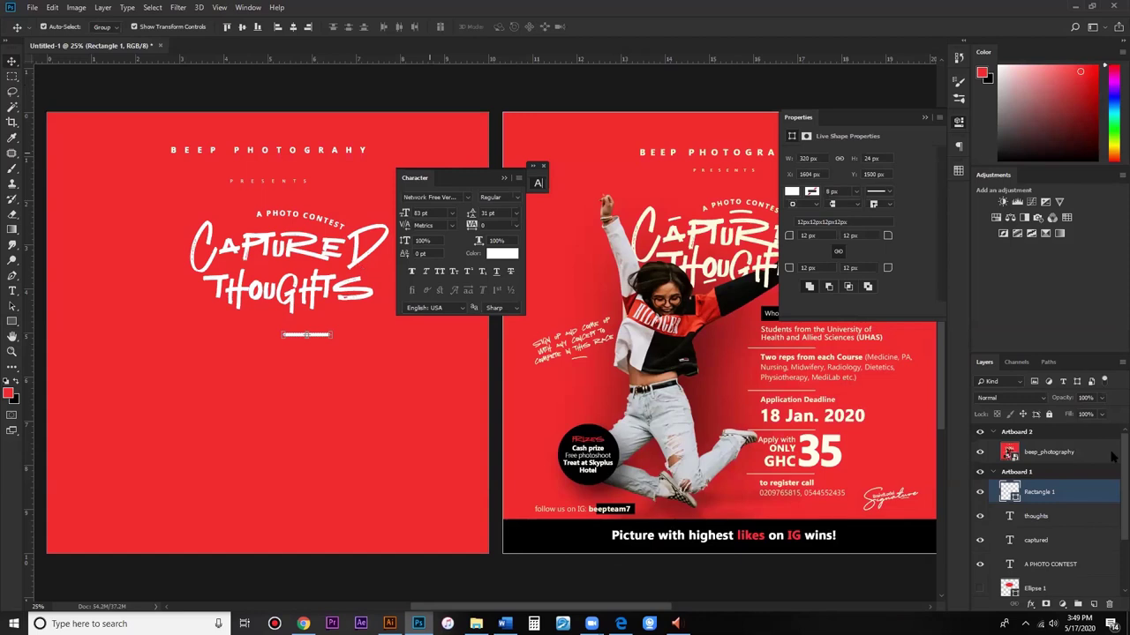
key(ctrl+t)
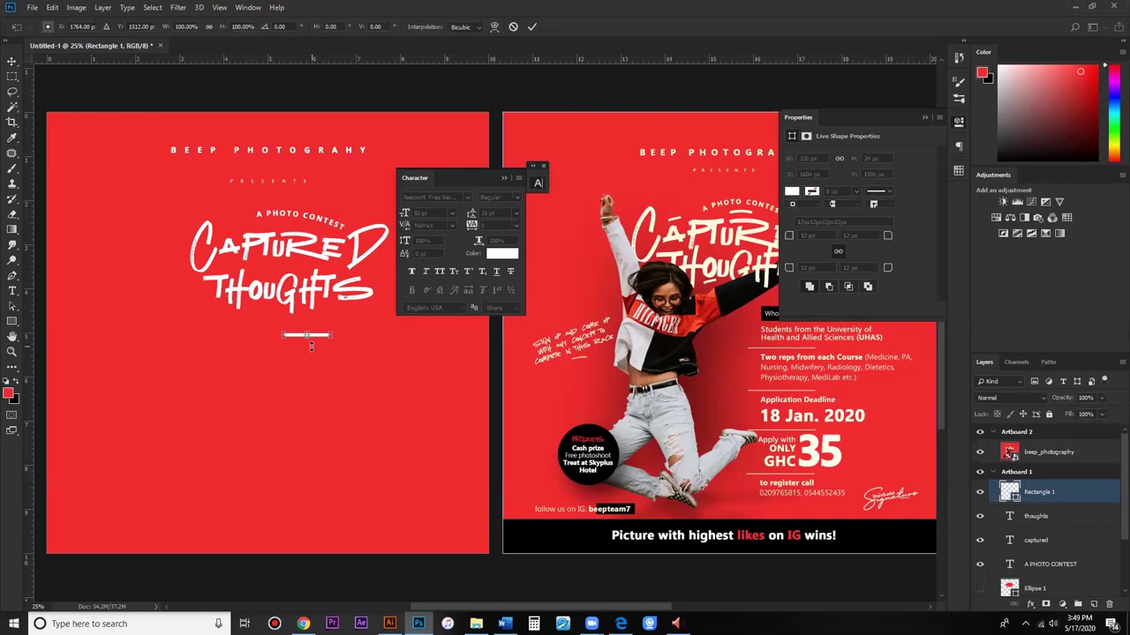
click(494, 26)
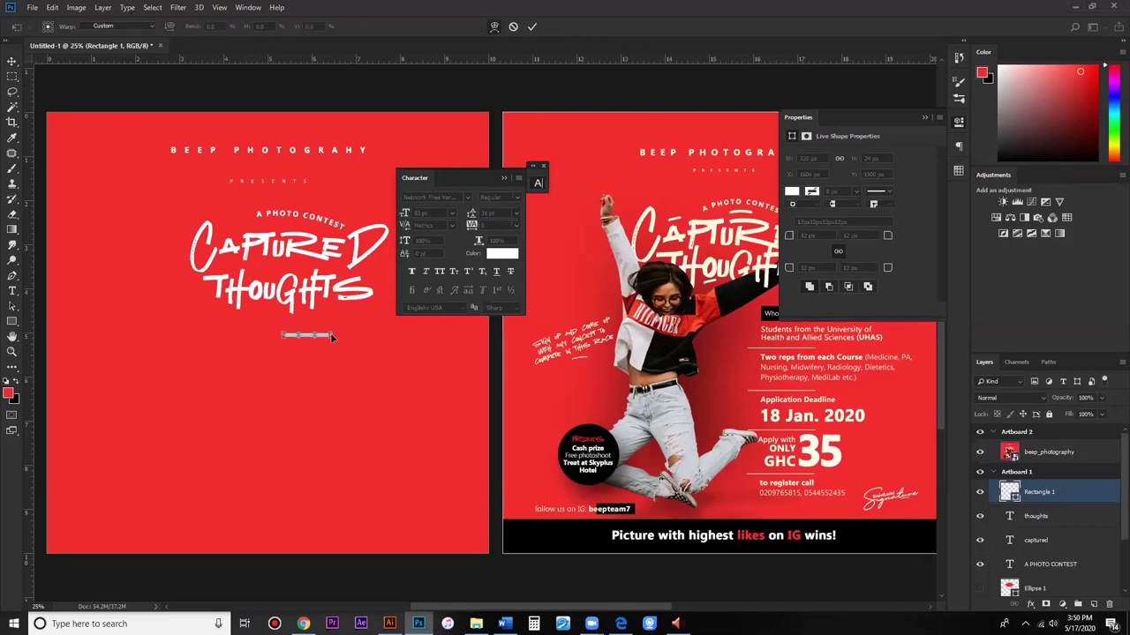
click(151, 28)
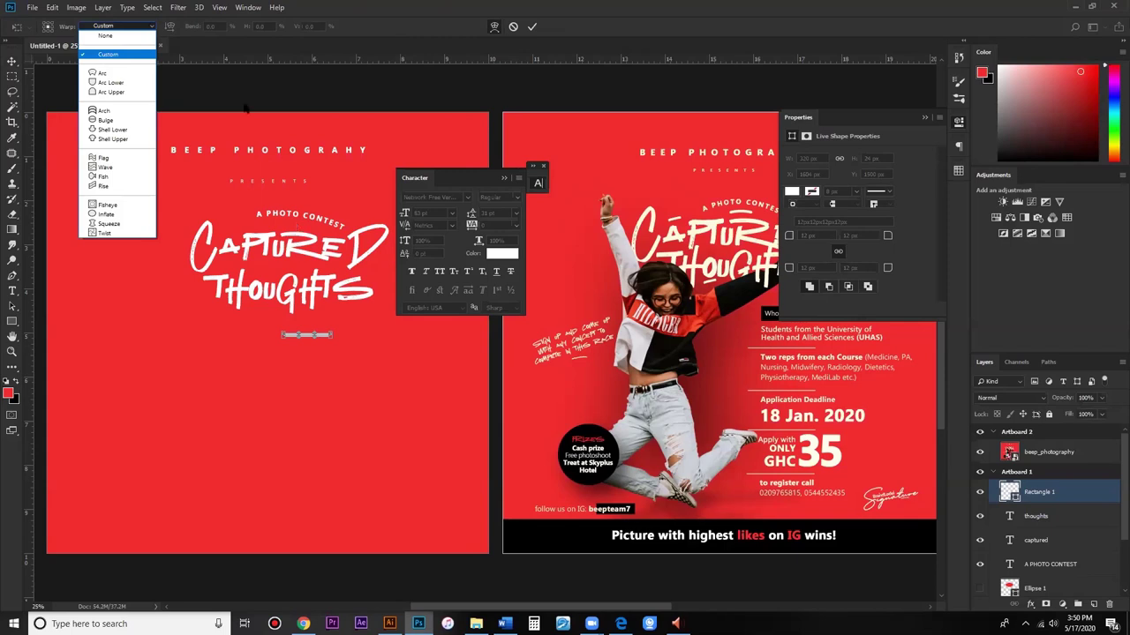
key(Down)
key(Return)
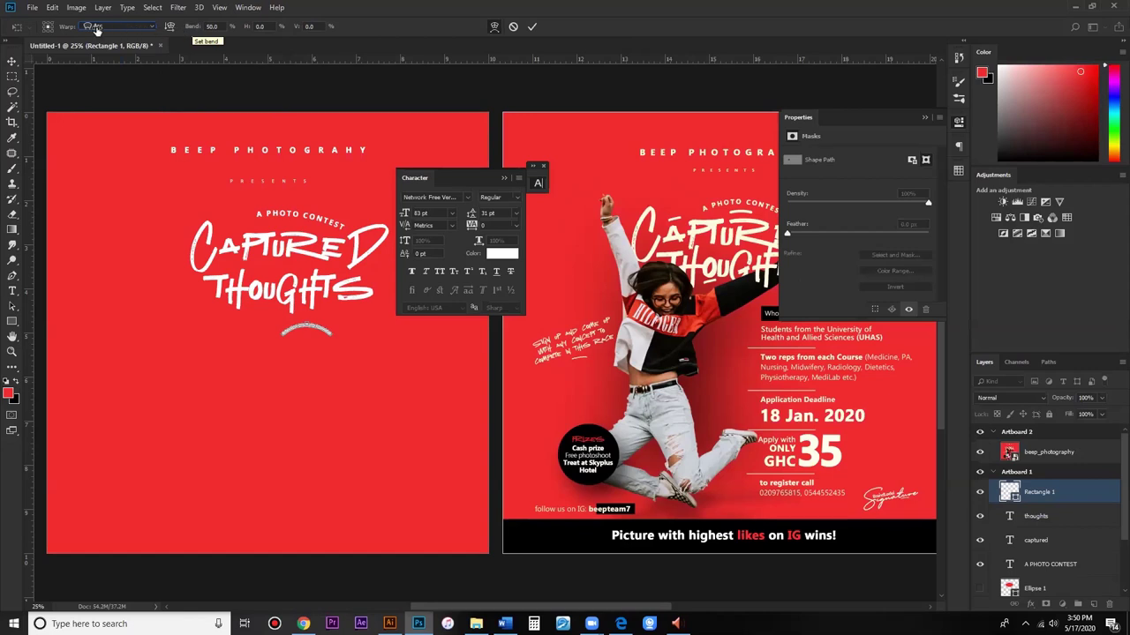
drag(189, 29, 186, 29)
drag(186, 29, 164, 31)
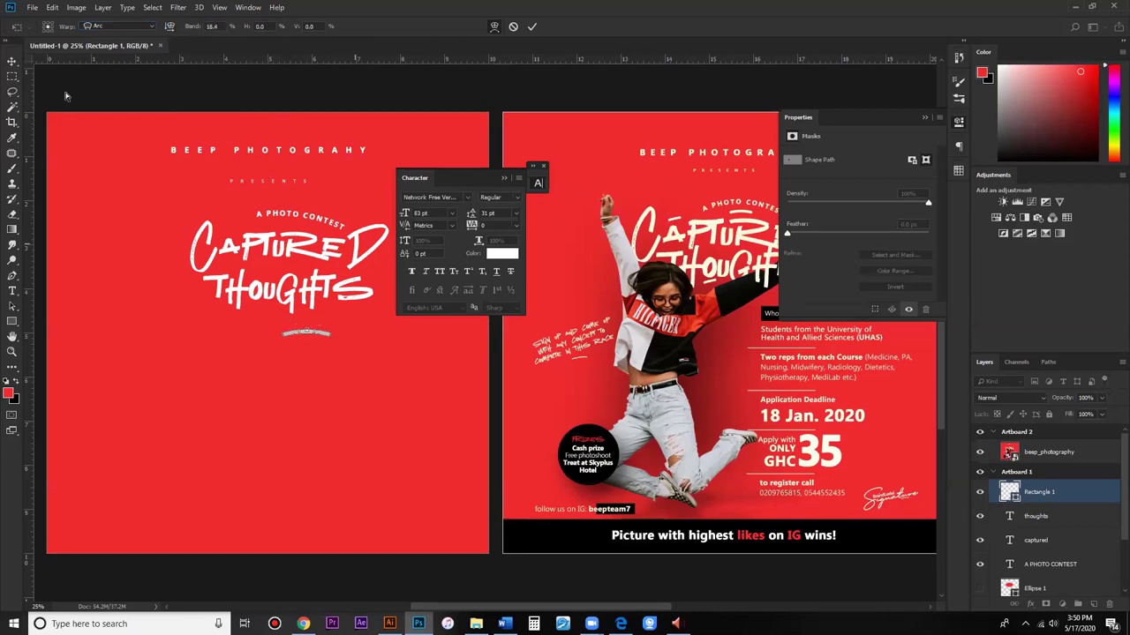
key(v)
key(Return)
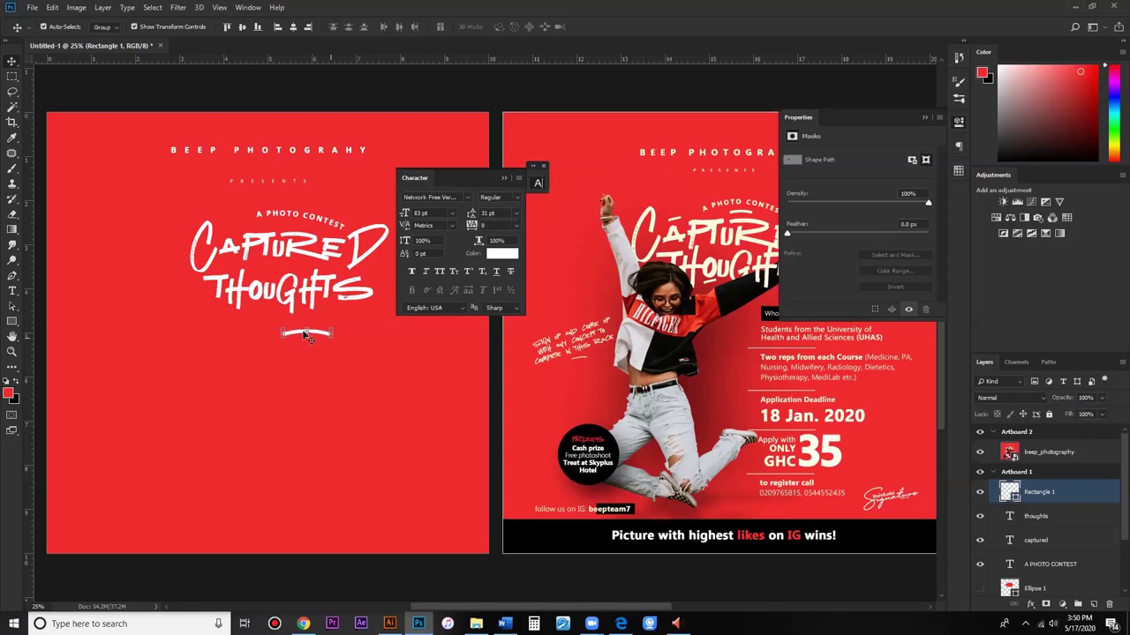
Step: Place the arced bar beneath A PHOTO CONTEST, then raise THOUGHTS toward CAPTURED
drag(306, 333, 307, 227)
key(ctrl+t)
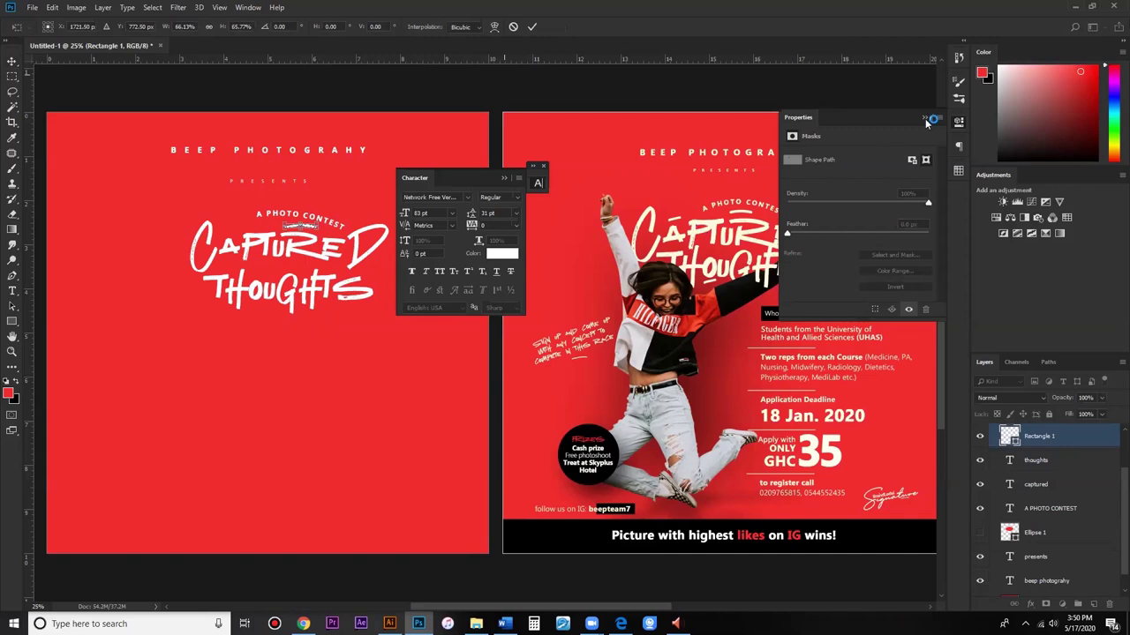
key(Return)
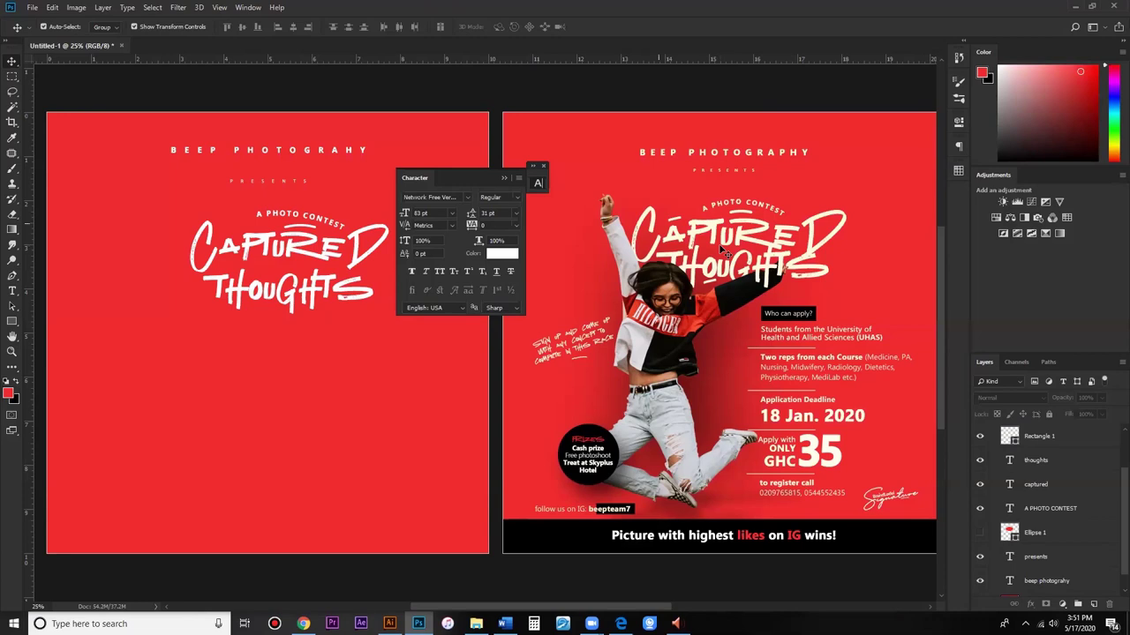
drag(314, 295, 323, 282)
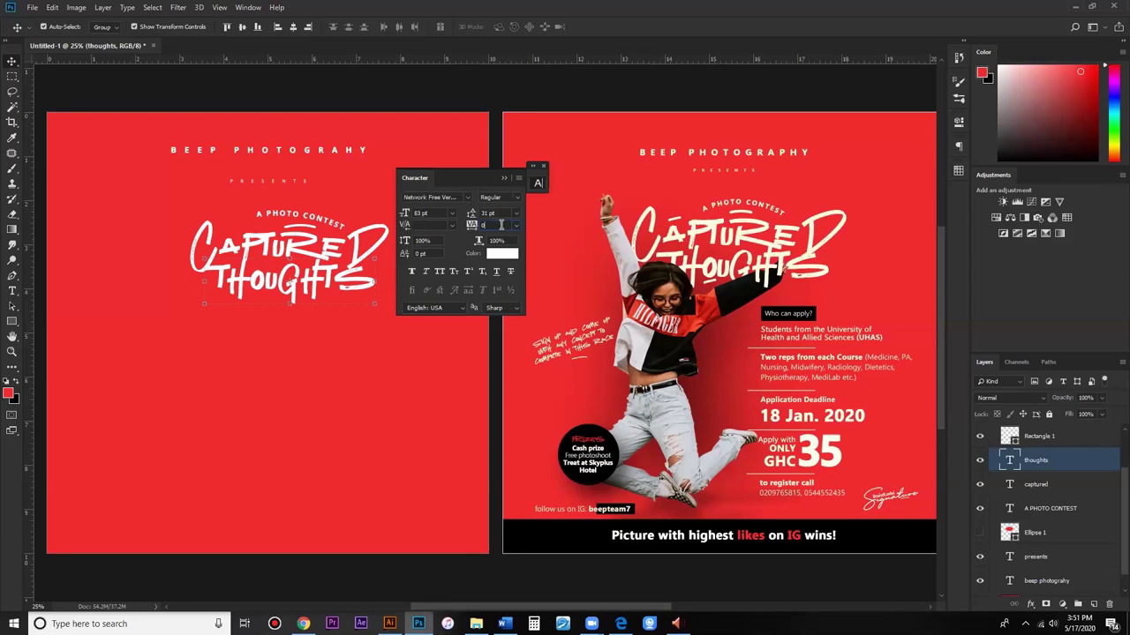
Step: Give THOUGHTS -20 tracking and a 74 pt font size
text(-80)
key(Return)
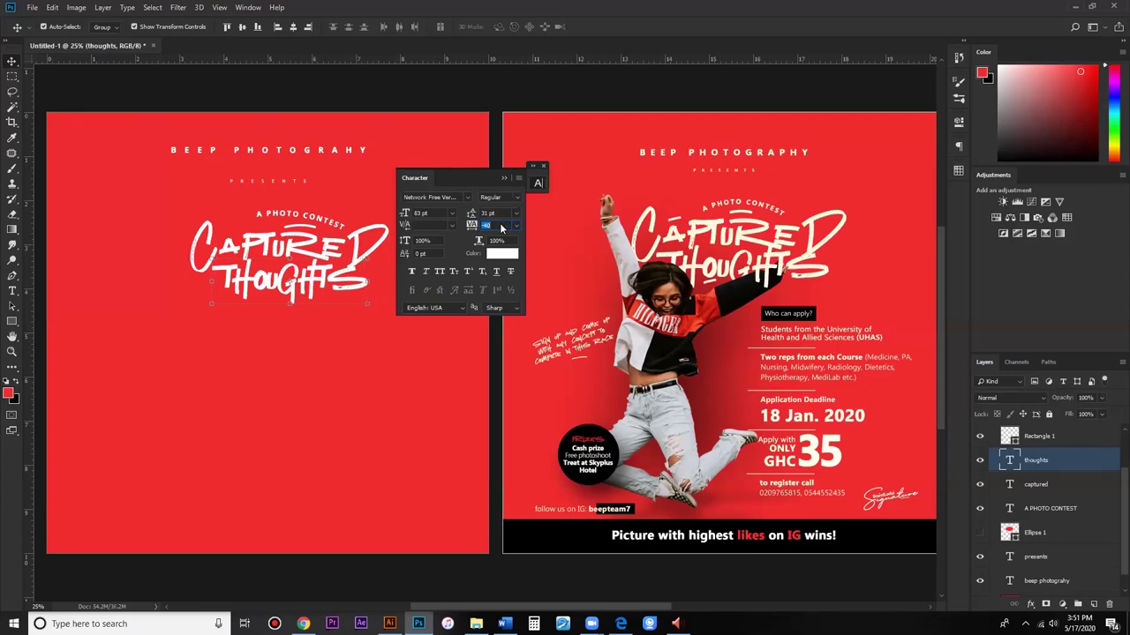
text(-20)
click(438, 213)
text(78)
key(Return)
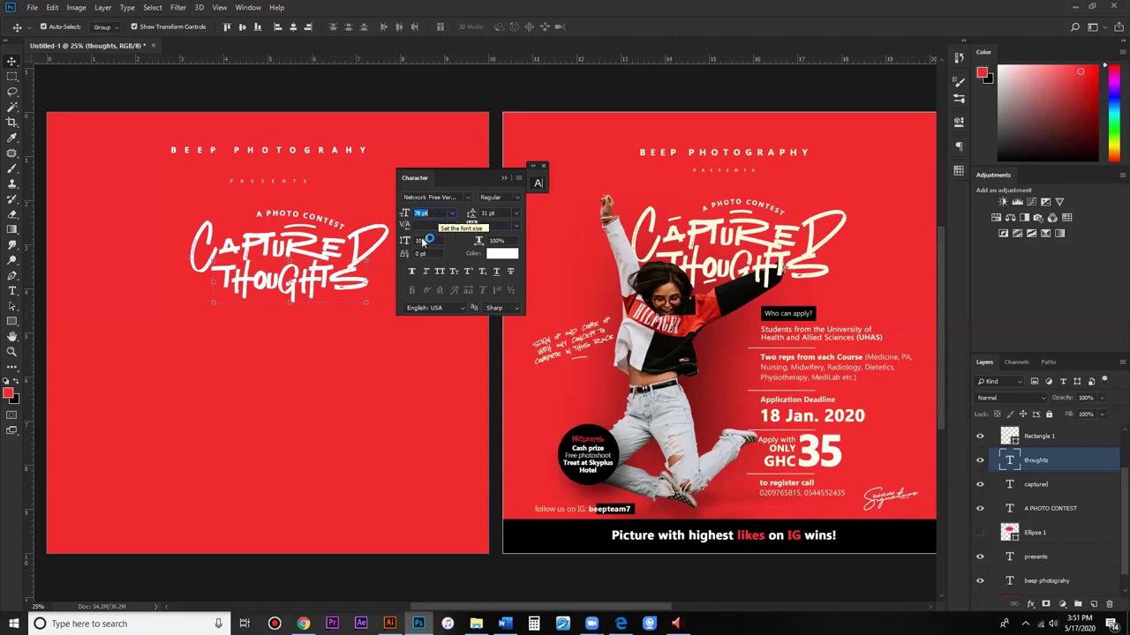
text(74)
Step: Drag and nudge THOUGHTS to fit snugly under CAPTURED
drag(334, 280, 335, 278)
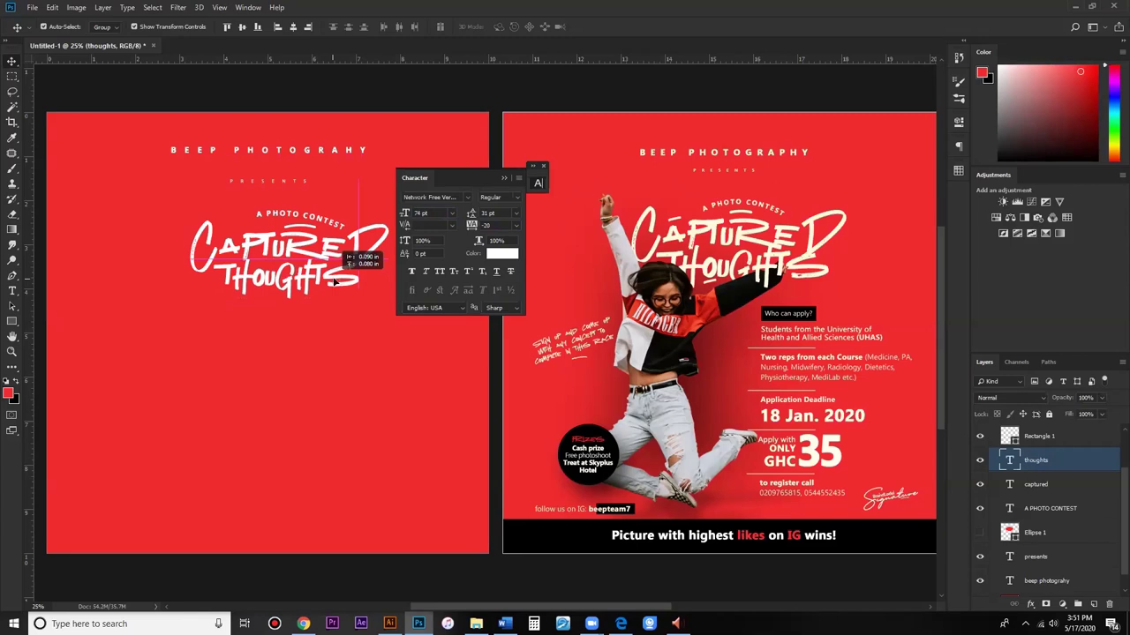
drag(334, 281, 335, 280)
key(Left)
key(Up)
key(Up)
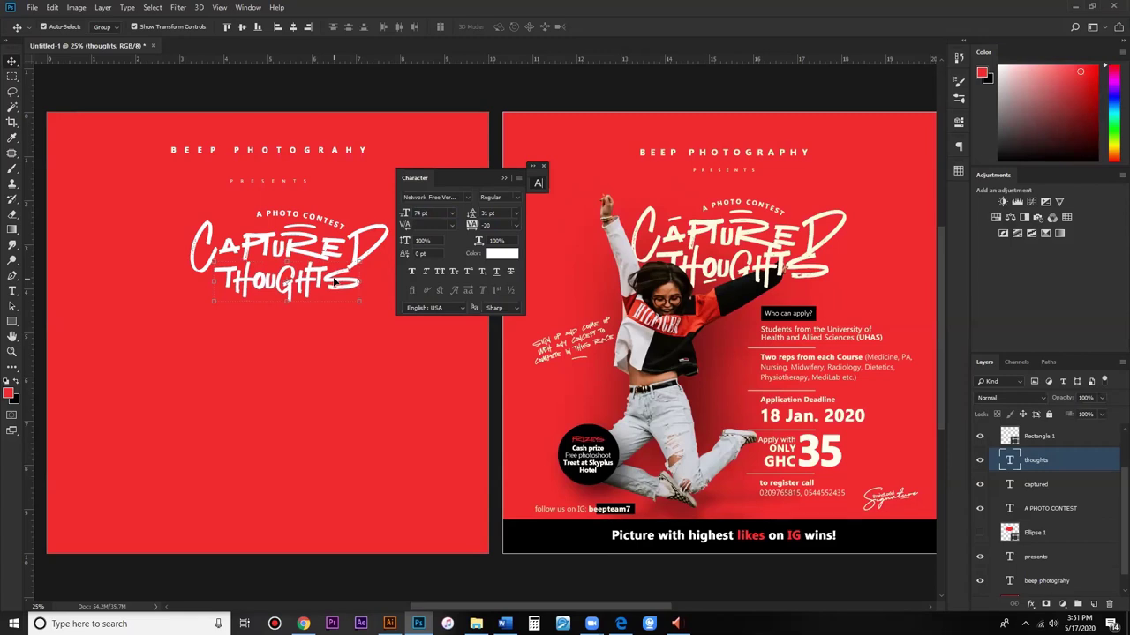
click(357, 258)
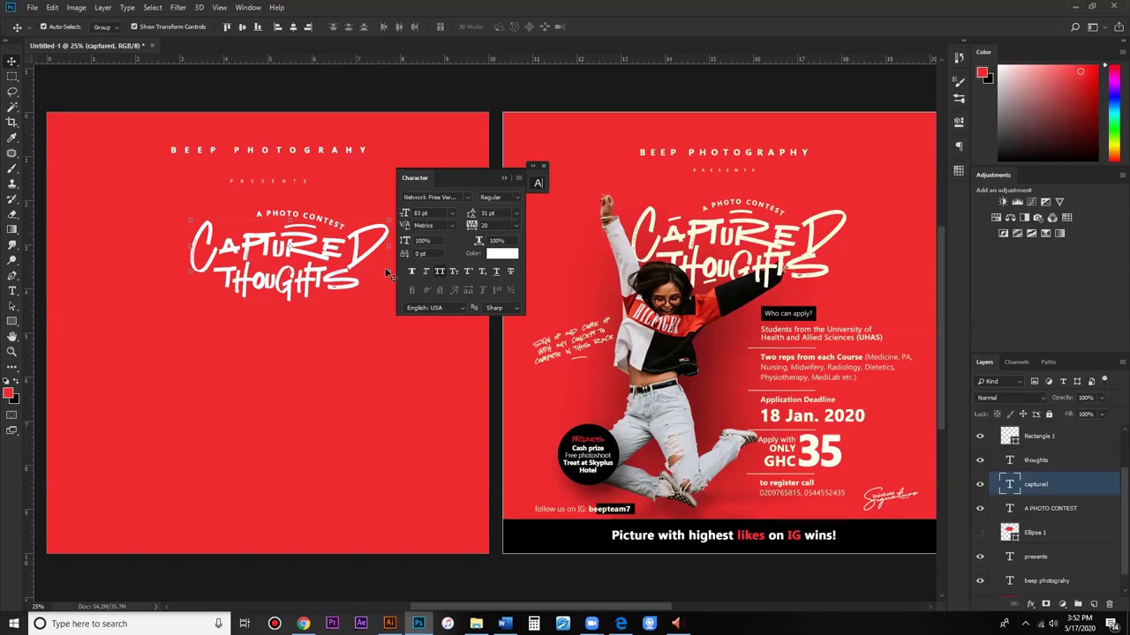
Step: Scale the CAPTURED text up to about 106%
click(504, 179)
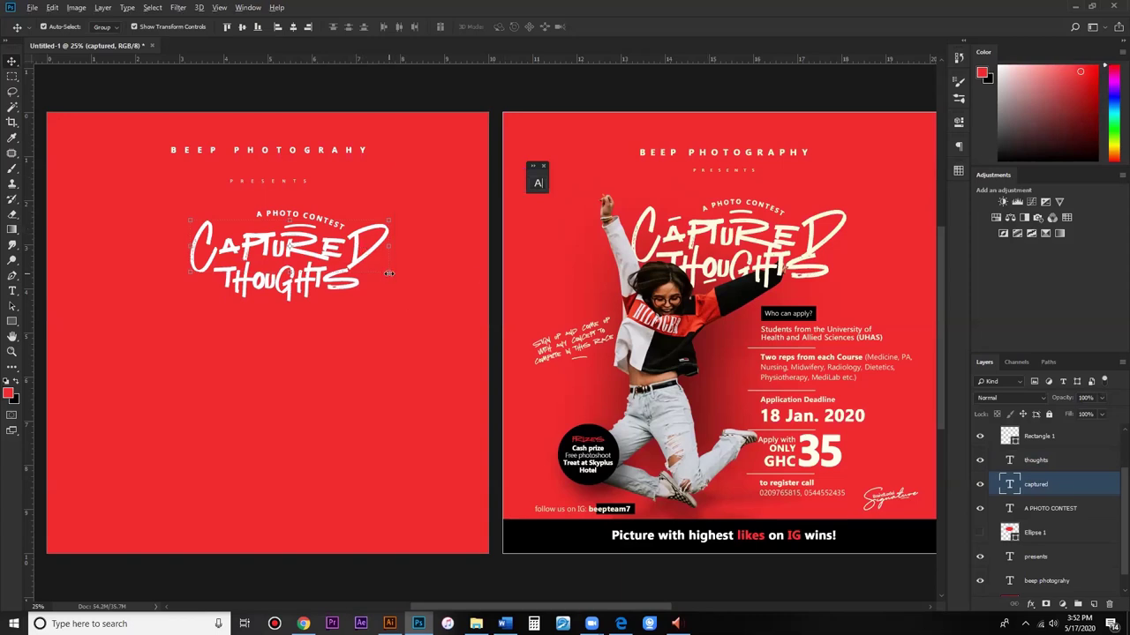
key(ctrl+t)
drag(390, 284, 423, 252)
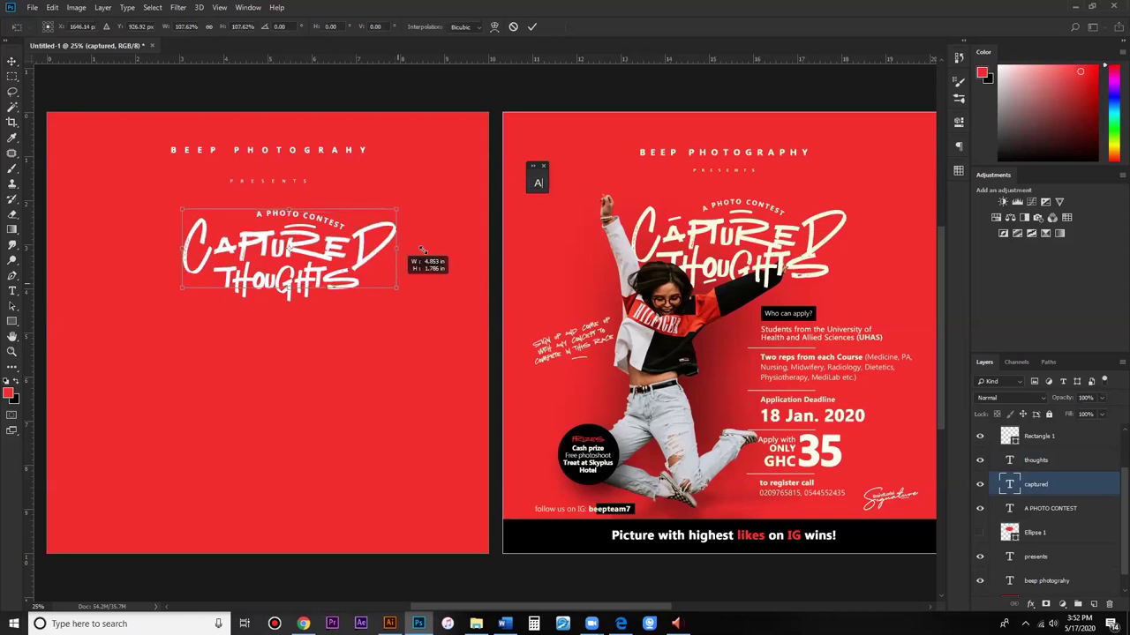
click(532, 27)
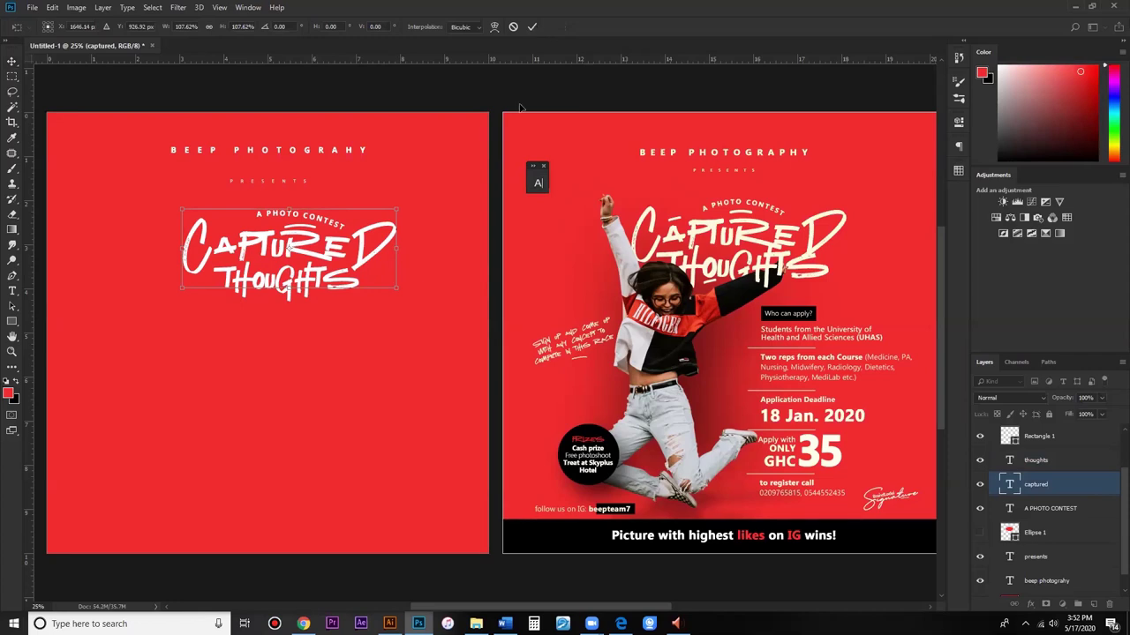
Step: Stretch the curved bar under A PHOTO CONTEST slightly taller
click(291, 294)
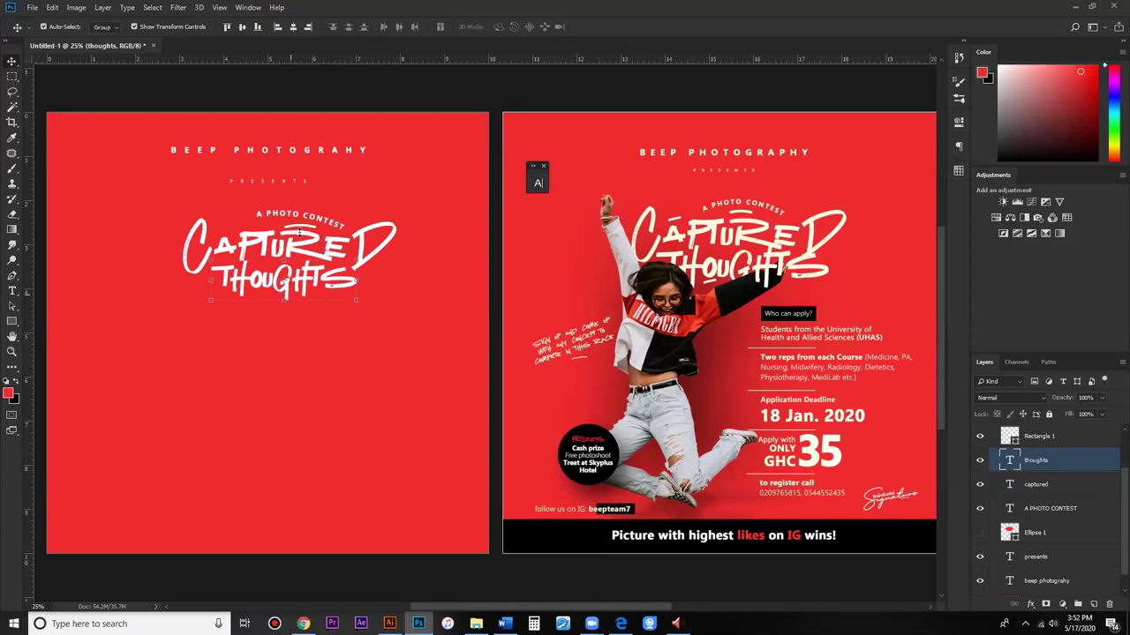
click(300, 227)
key(ctrl+t)
drag(311, 227, 320, 230)
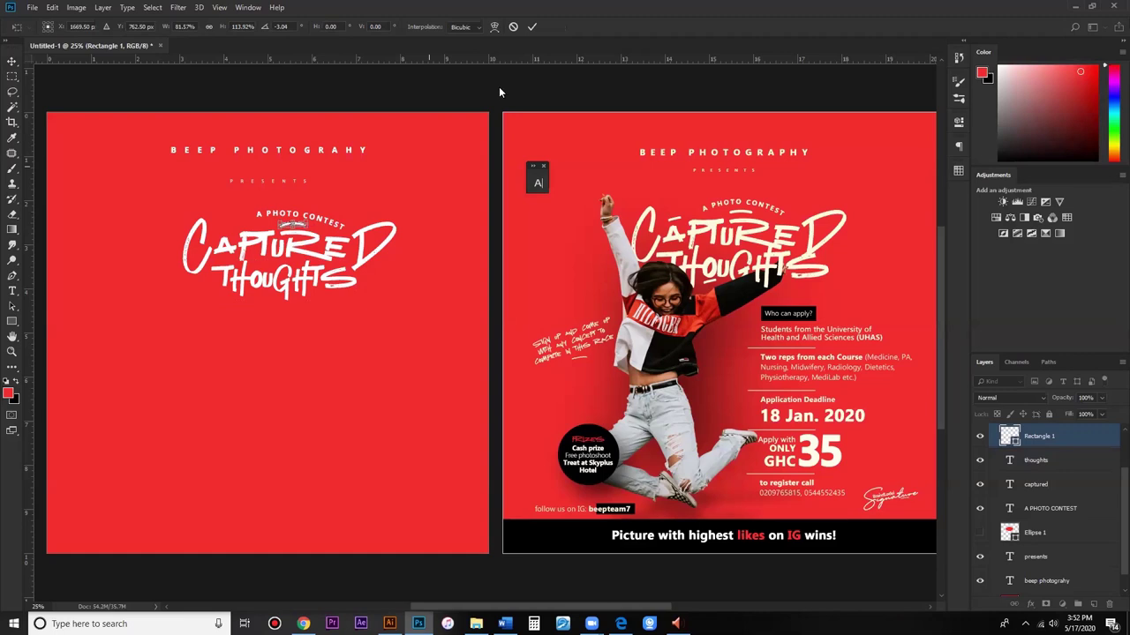
Step: Commit the curved bar's new height and select the A PHOTO CONTEST layer
click(532, 27)
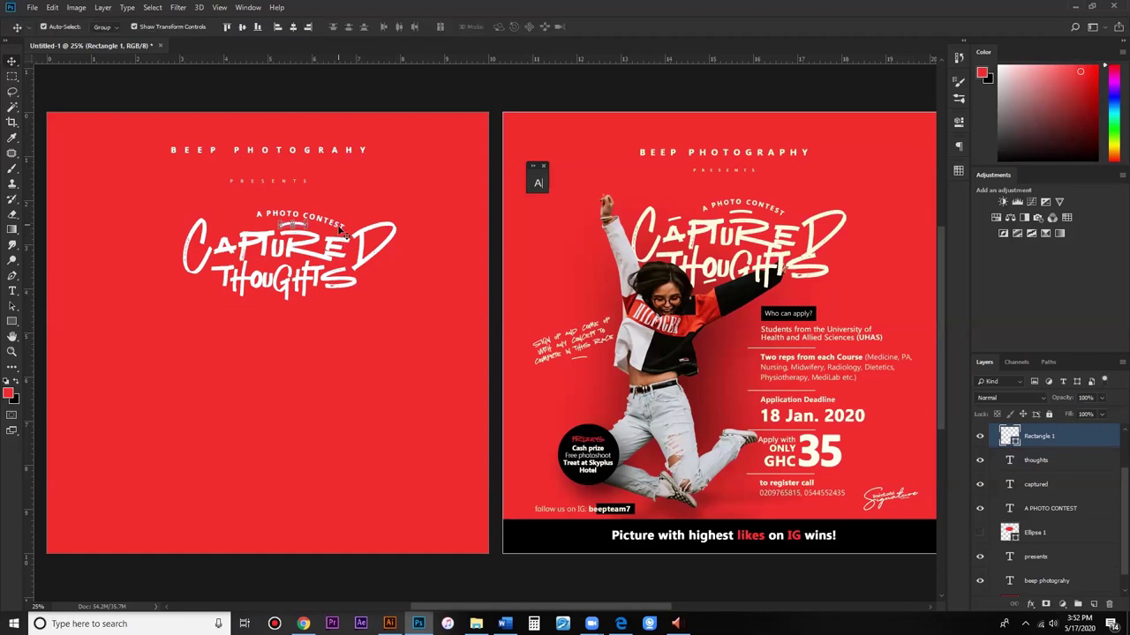
click(346, 236)
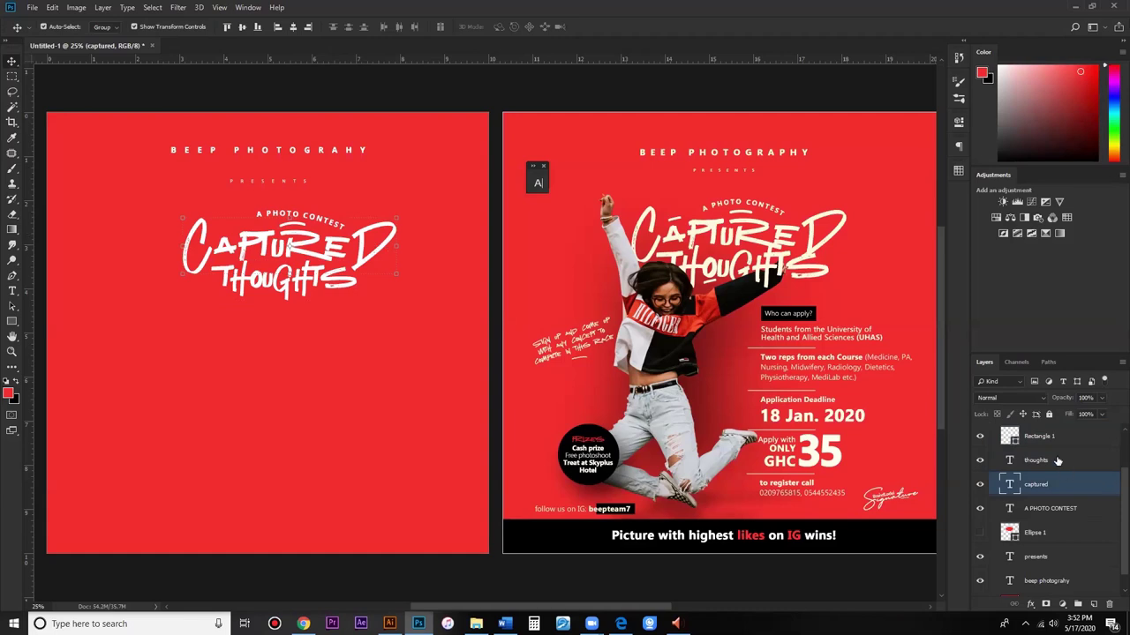
click(351, 227)
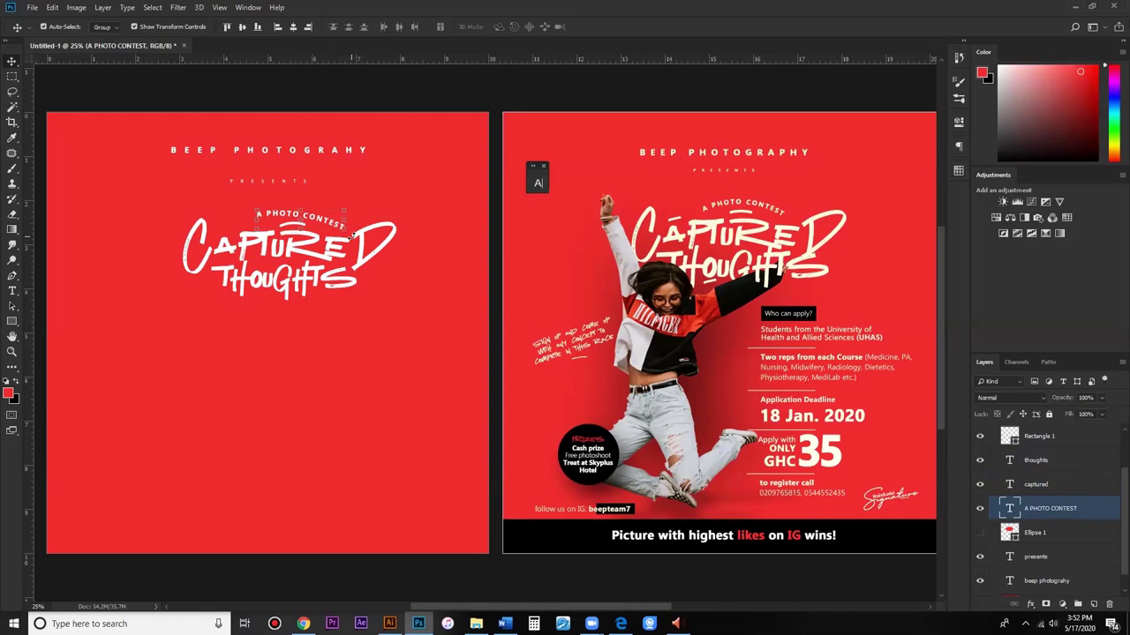
Step: Rotate the A PHOTO CONTEST text about -9° to follow the CAPTURED THOUGHTS slant
key(ctrl+t)
key(ctrl+t)
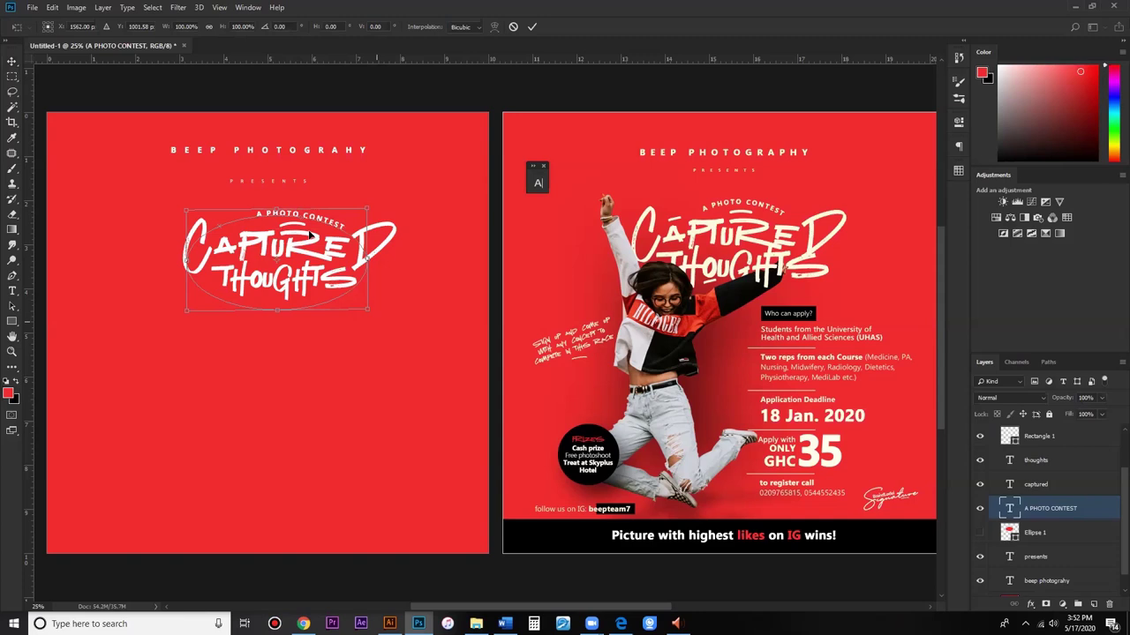
drag(377, 204, 313, 233)
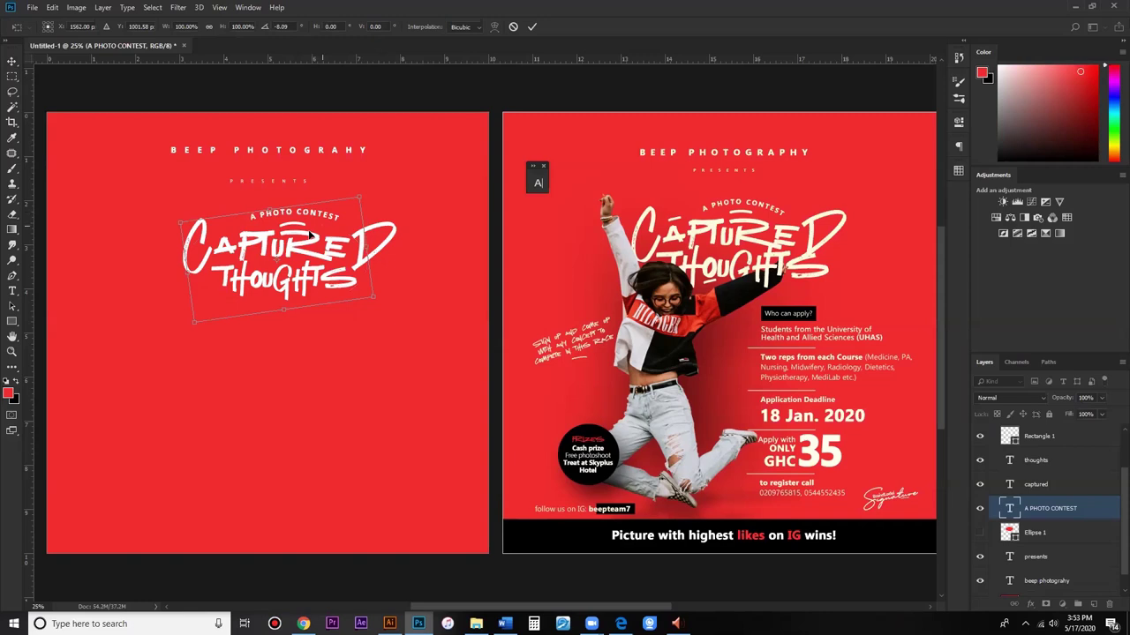
drag(383, 307, 384, 304)
key(Return)
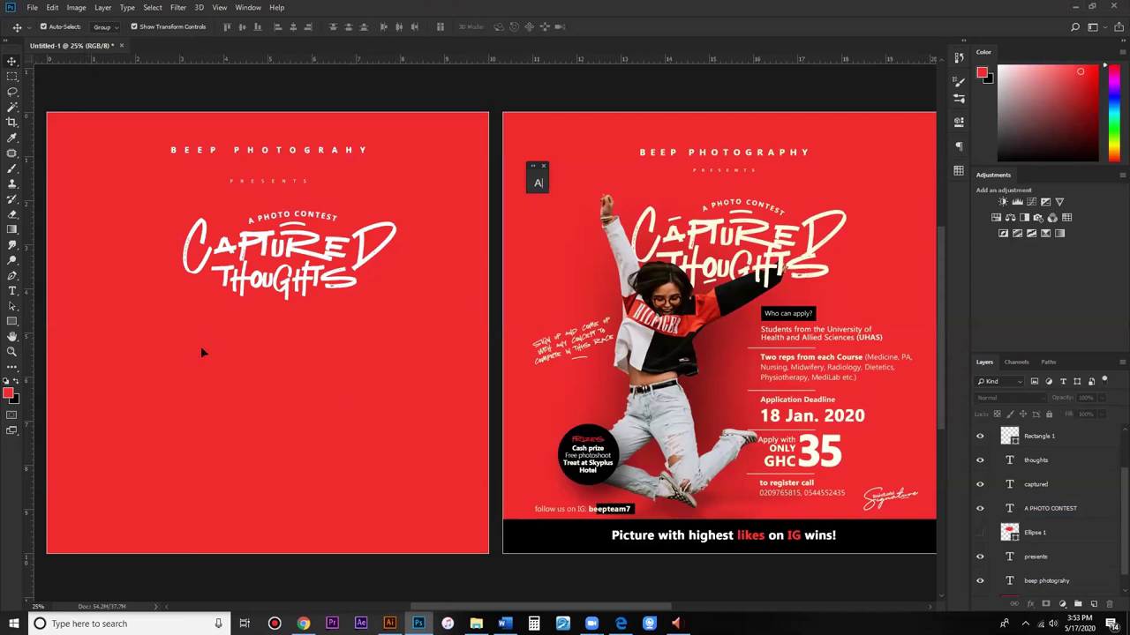
key(alt+Tab)
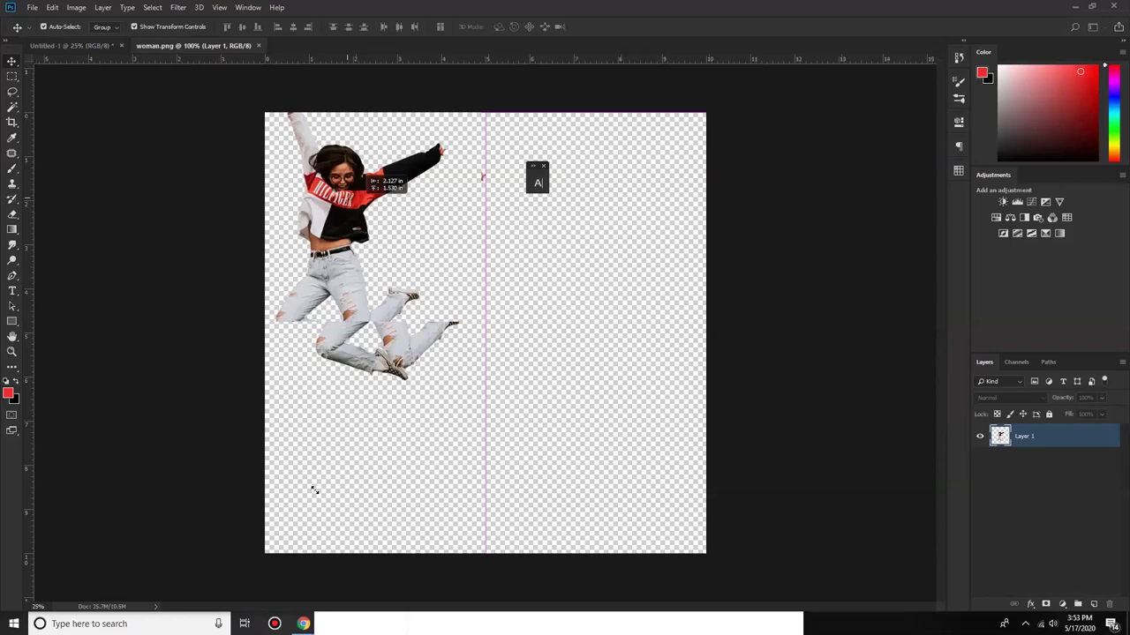
Step: Drag the jumping woman cutout from woman.png onto Artboard 1 as Layer 1
drag(185, 372, 229, 353)
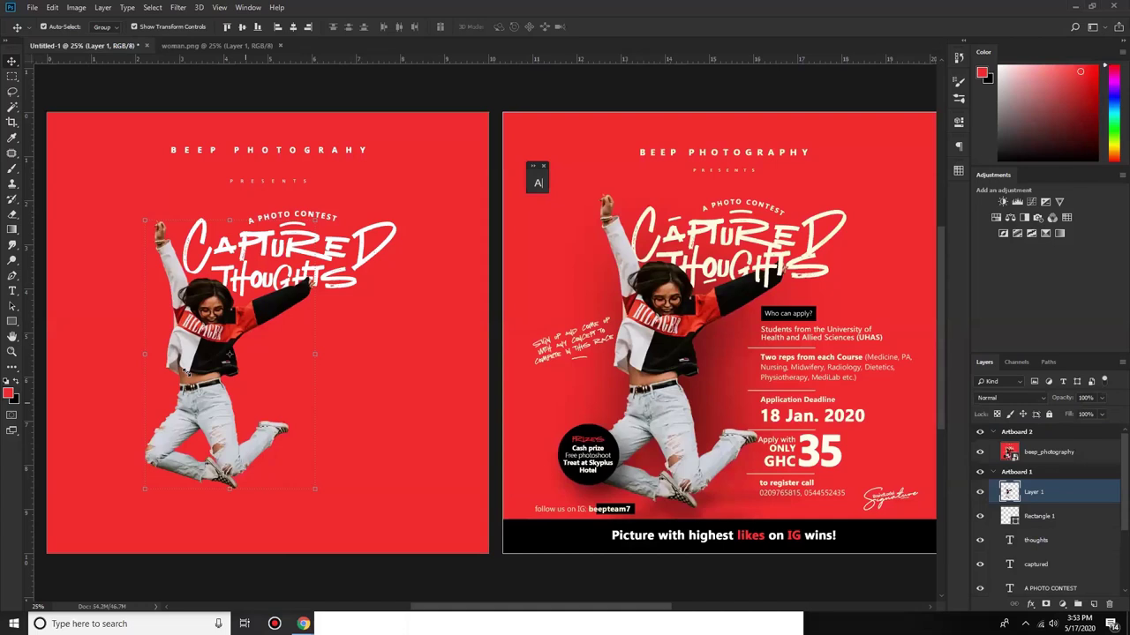
Step: Scale the woman layer up to about 108% beneath the title
key(ctrl+t)
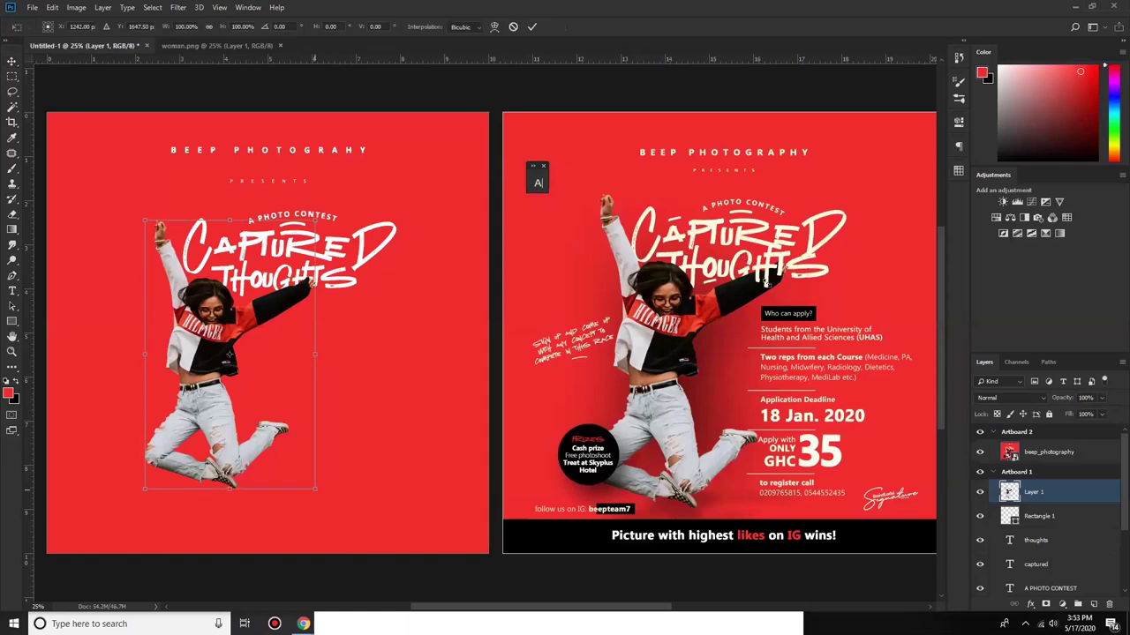
drag(315, 488, 328, 502)
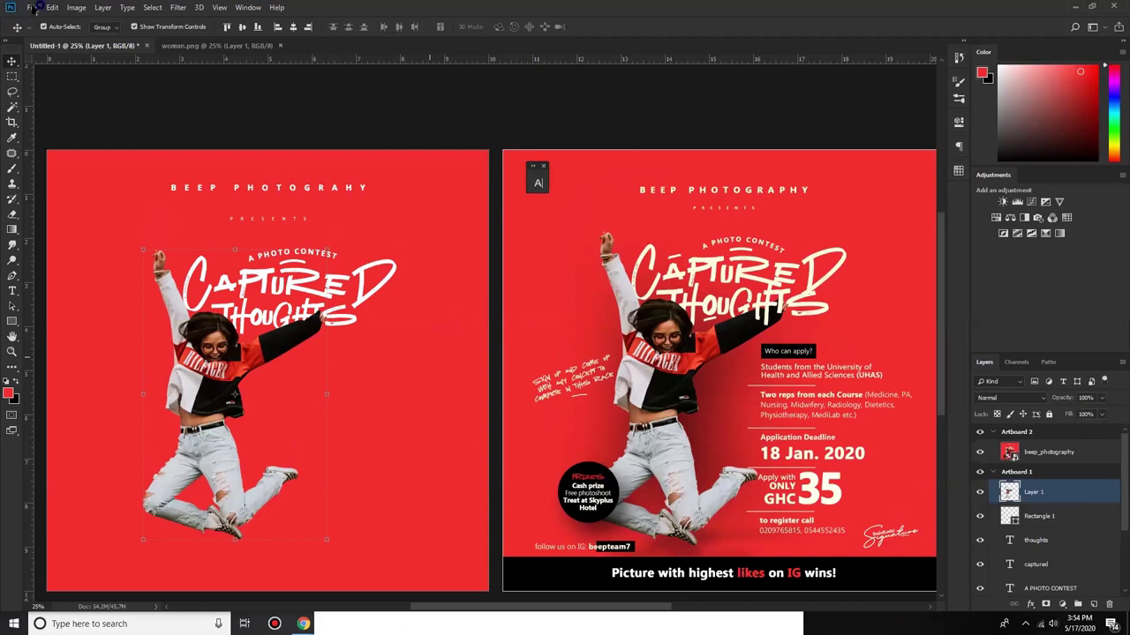
click(32, 7)
click(185, 481)
key(alt+f)
click(715, 269)
Step: Lower Layer 1's fill to 57% so the lettering shows through the woman
key(i)
key(ctrl+k)
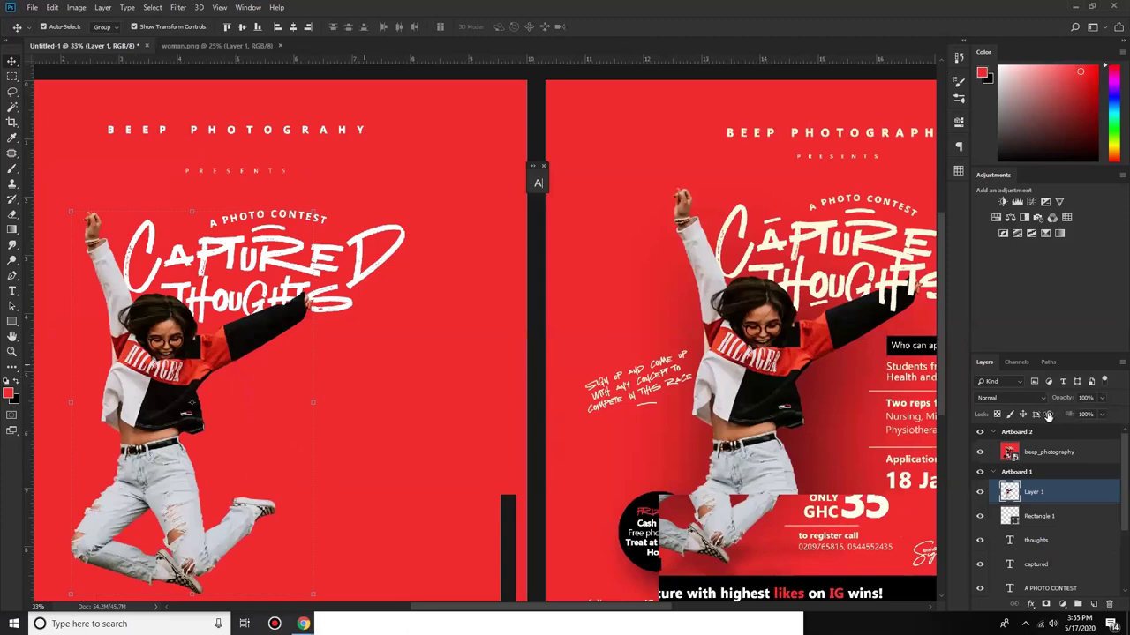
key(ctrl+plus)
key(shift+5)
key(shift+3)
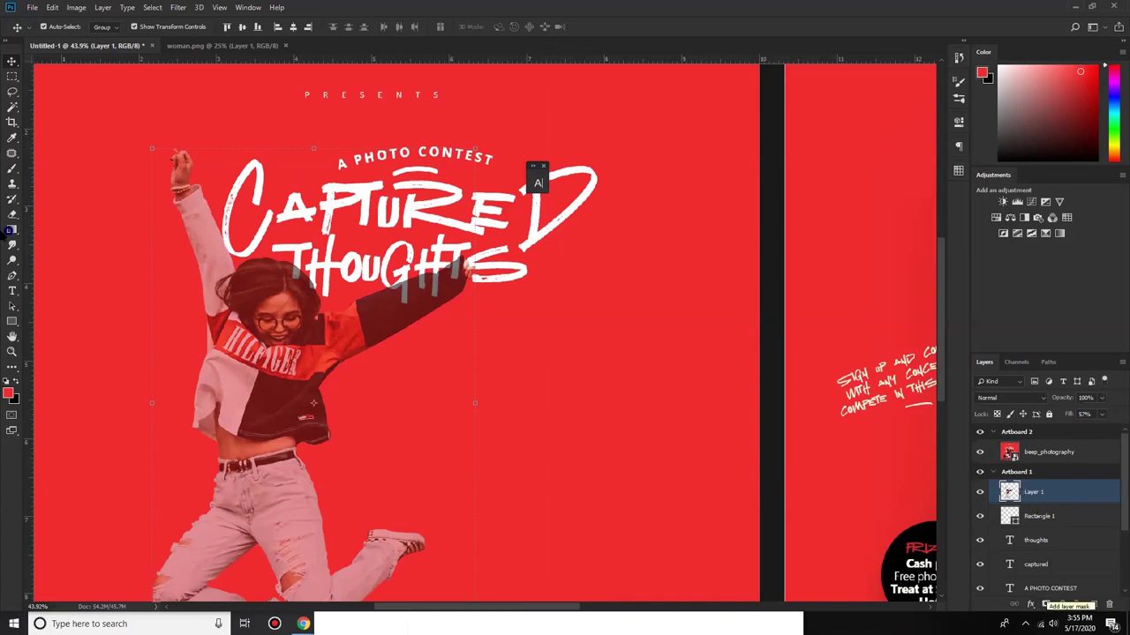
Step: Add a layer mask to Layer 1 and paint black over the sleeve under THOUGHTS' letters
click(11, 171)
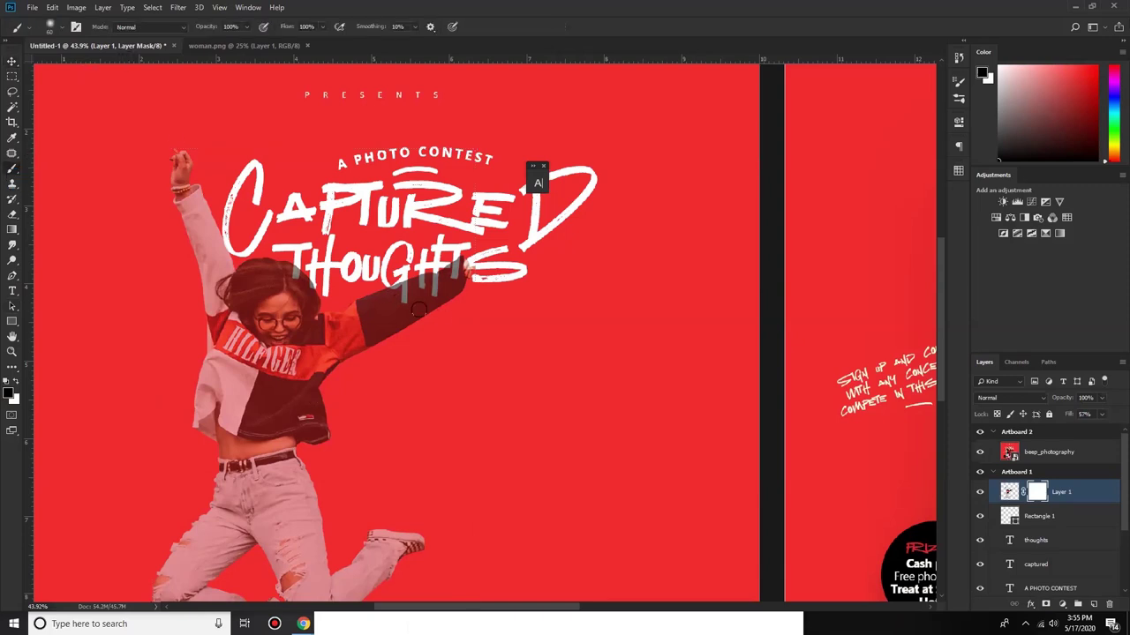
scroll(382, 280, up, 2)
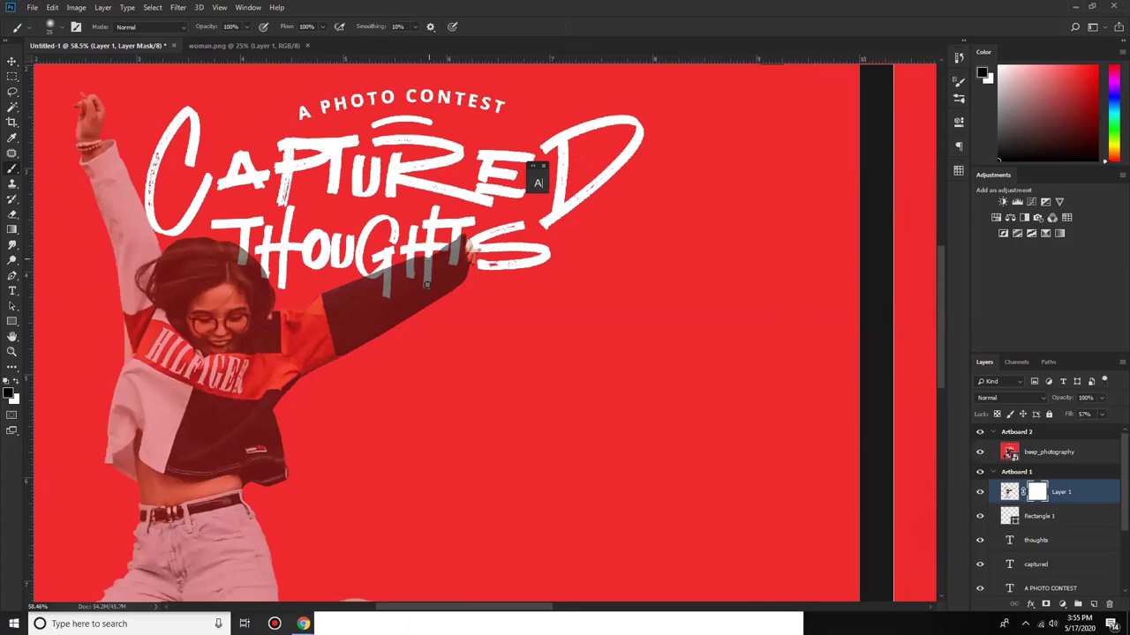
drag(426, 285, 425, 262)
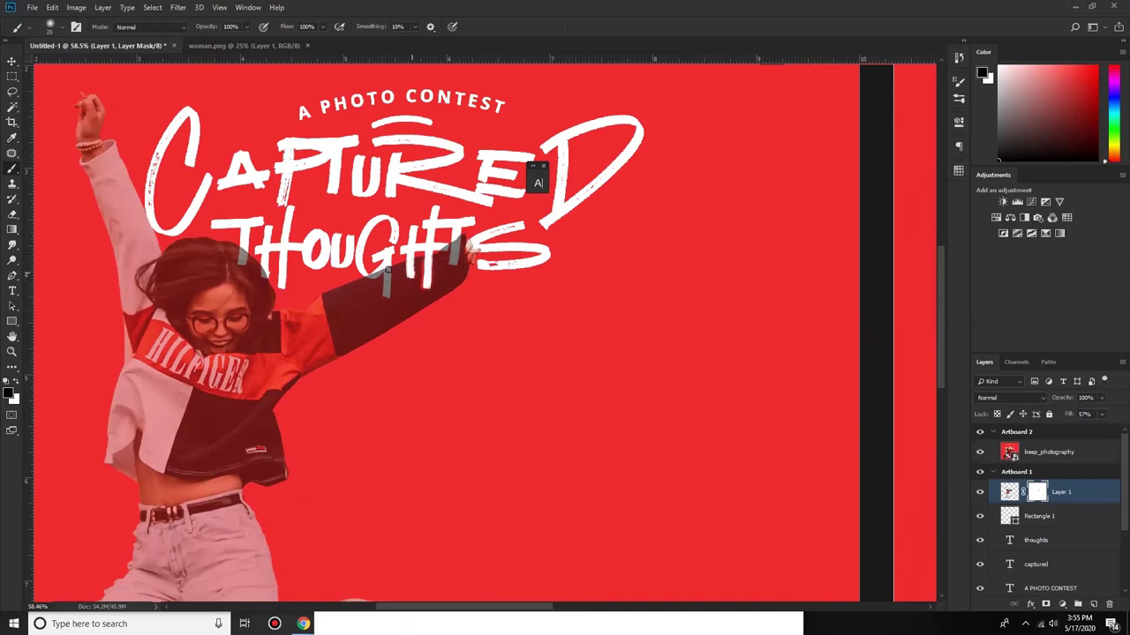
drag(388, 268, 390, 294)
scroll(488, 263, up, 3)
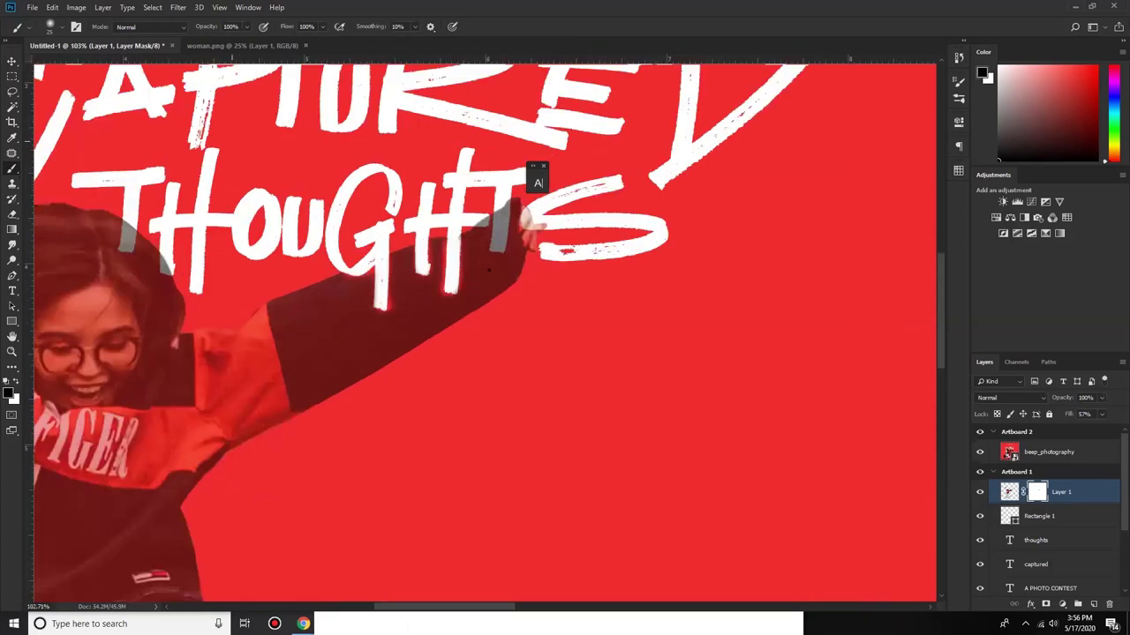
scroll(488, 269, down, 5)
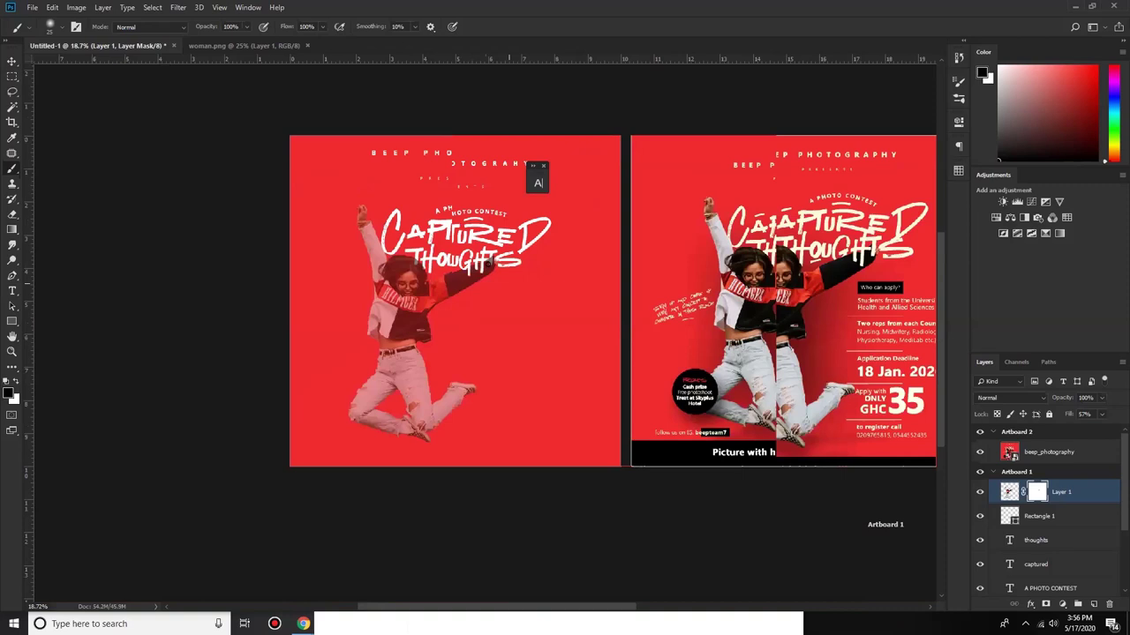
scroll(488, 265, up, 3)
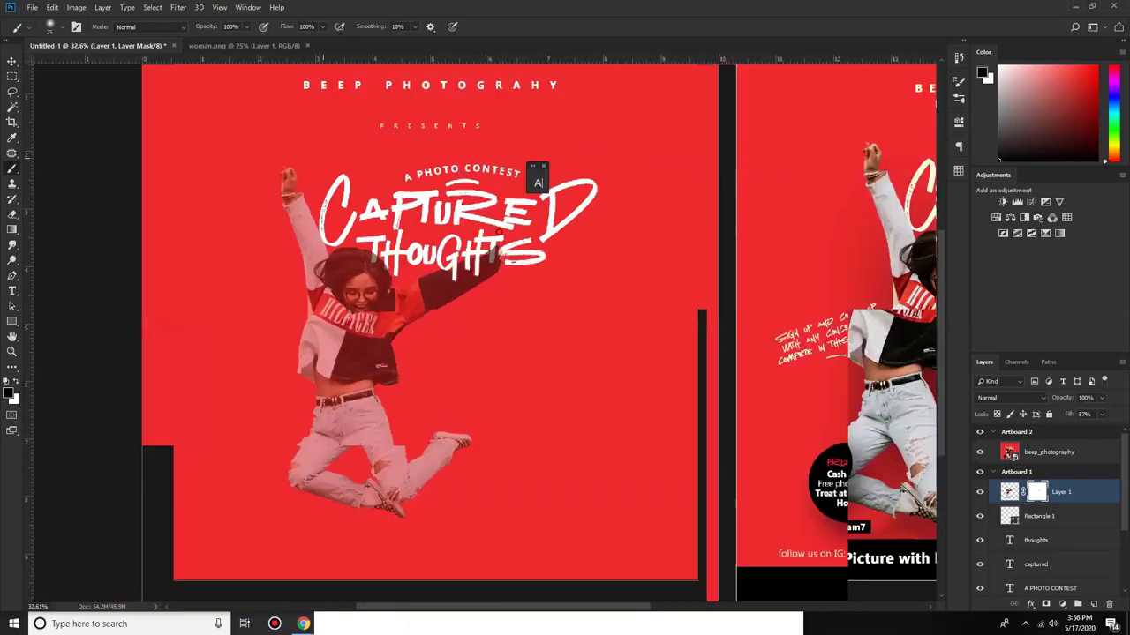
scroll(496, 254, down, 2)
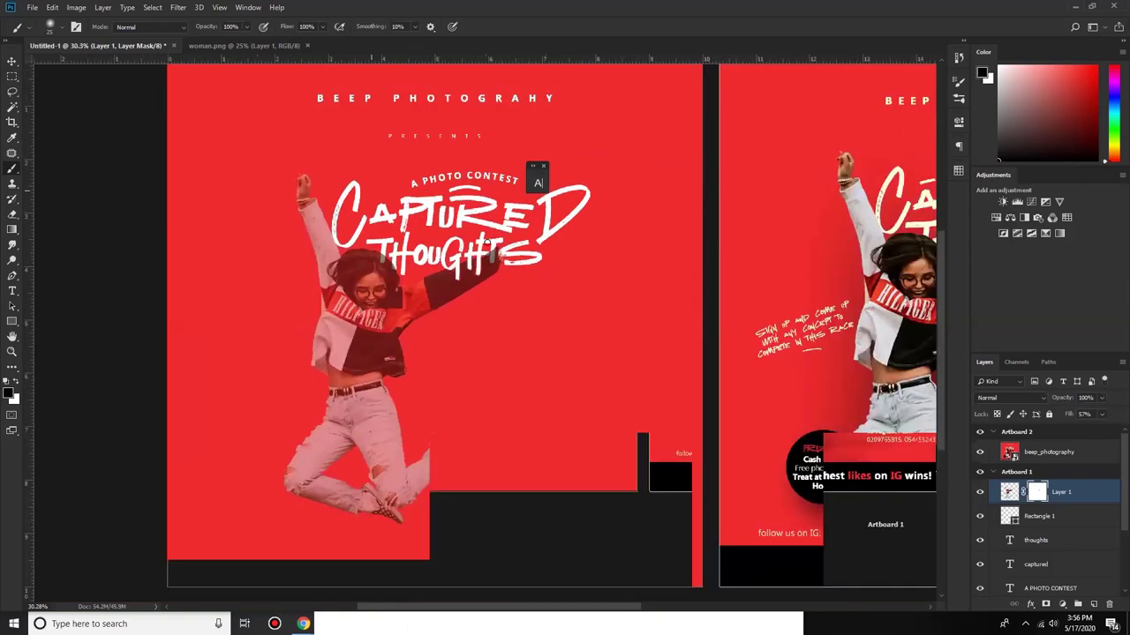
scroll(487, 246, up, 2)
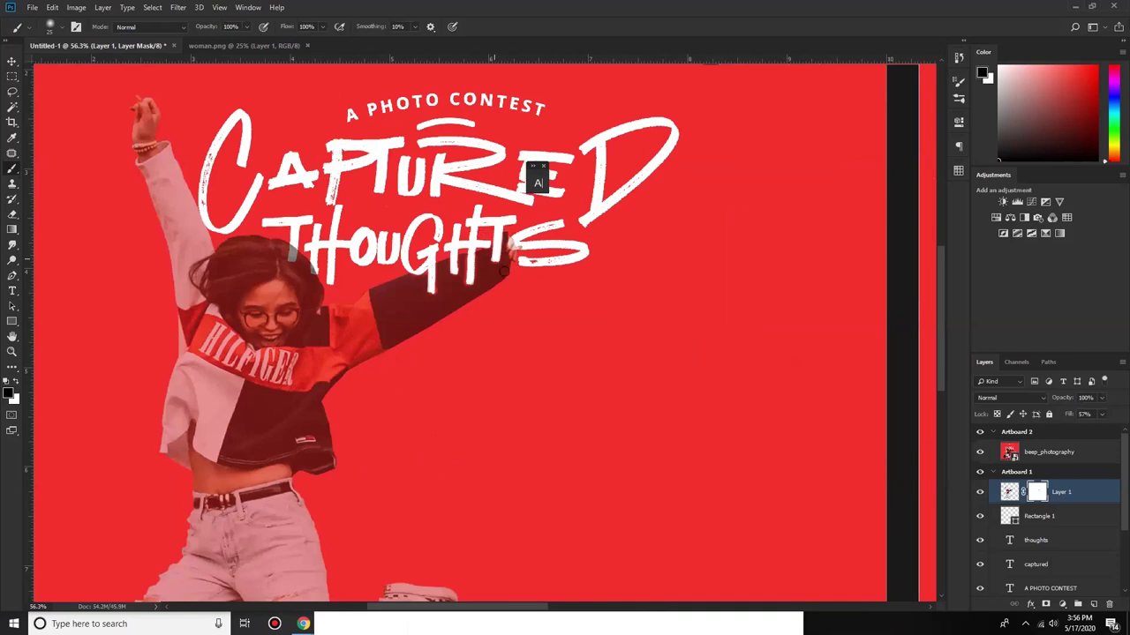
scroll(504, 272, up, 2)
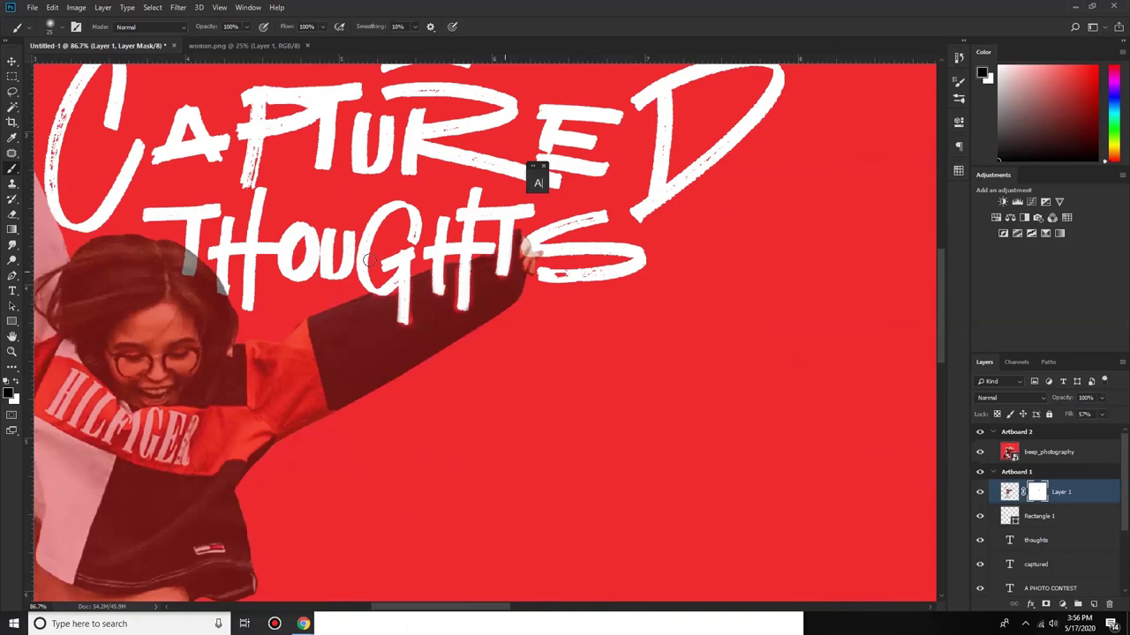
scroll(366, 263, up, 1)
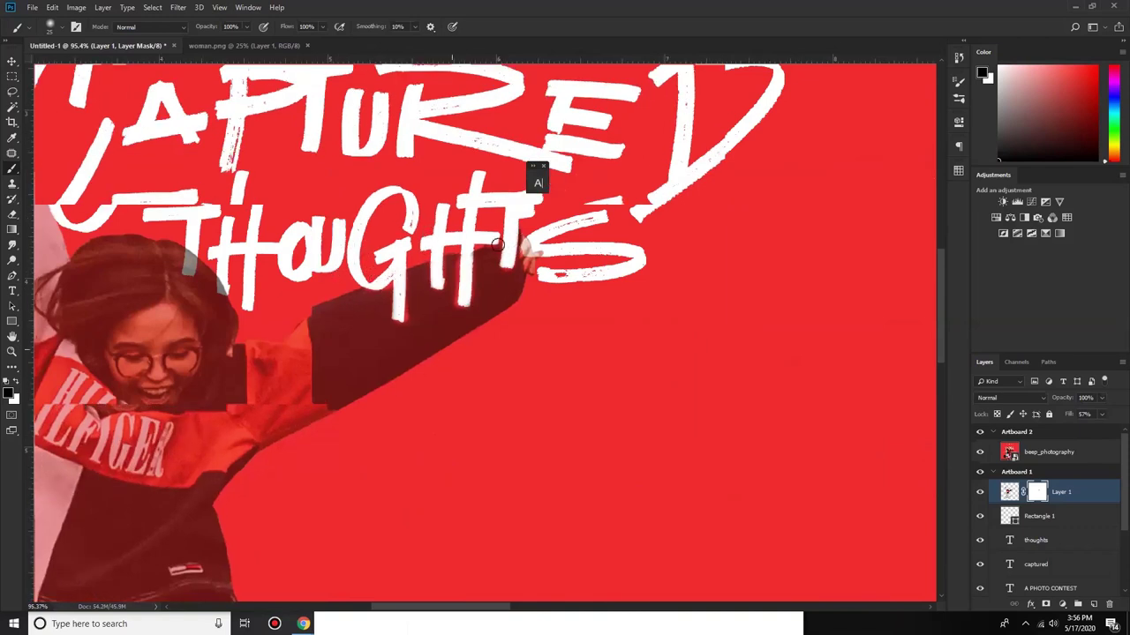
scroll(497, 244, up, 1)
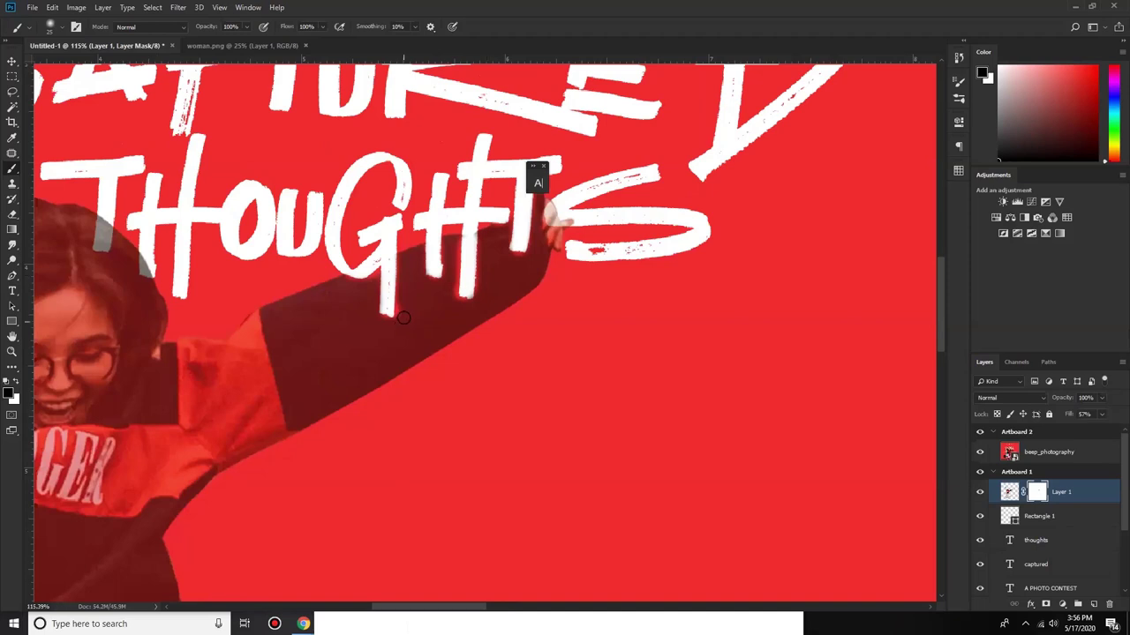
Step: Paint white with a smaller brush to clean the mask along the H and T stems
key(x)
mouse_move(402, 264)
mouse_down()
mouse_move(403, 253)
mouse_move(403, 279)
mouse_up()
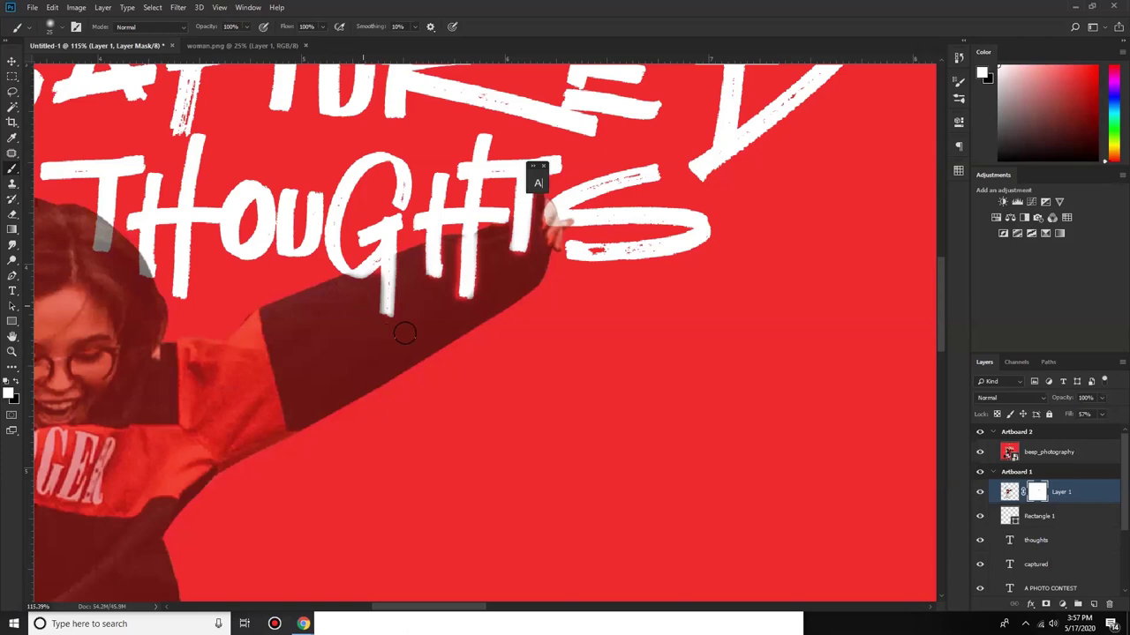
scroll(399, 335, up, 3)
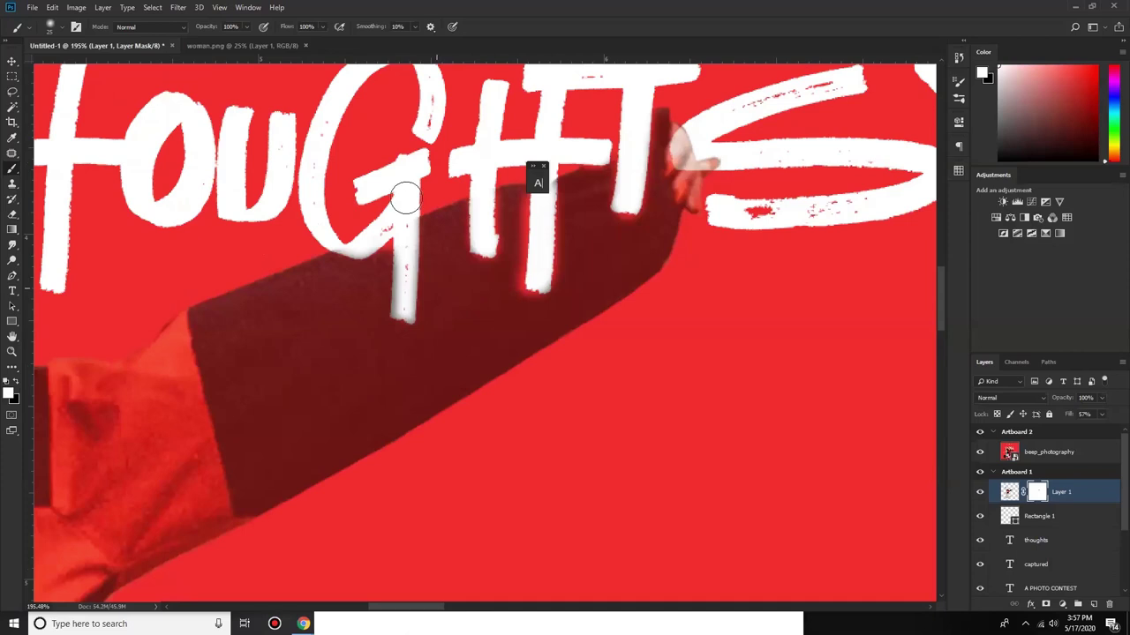
scroll(405, 199, up, 1)
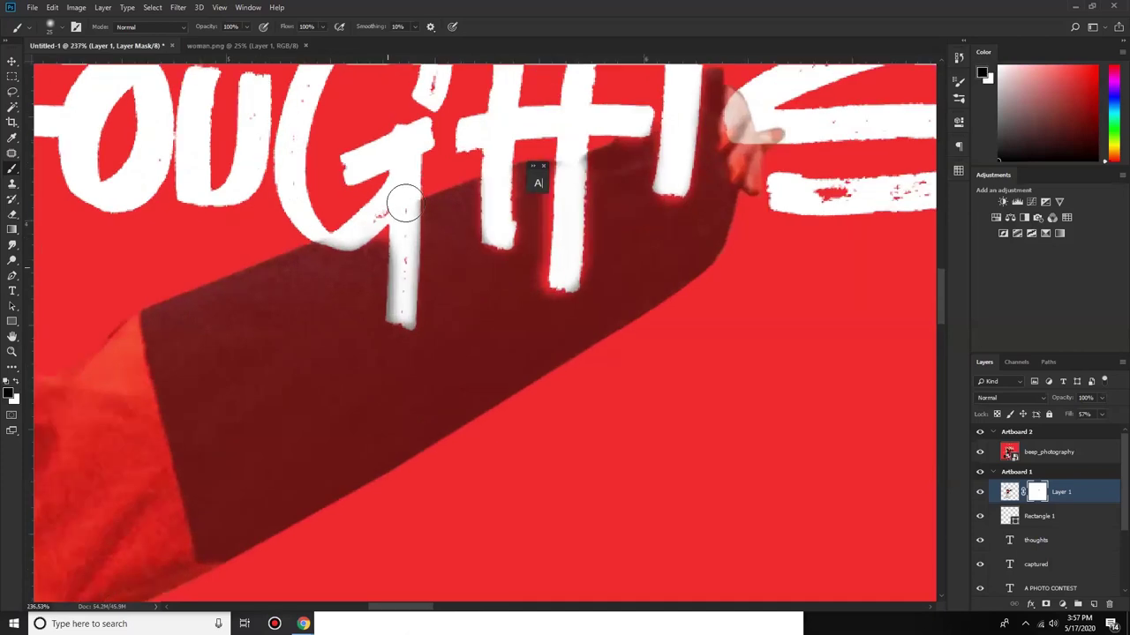
key(bracketleft)
key(bracketleft)
mouse_move(414, 273)
mouse_down()
mouse_move(403, 320)
mouse_move(398, 310)
mouse_move(390, 320)
mouse_move(394, 289)
mouse_up()
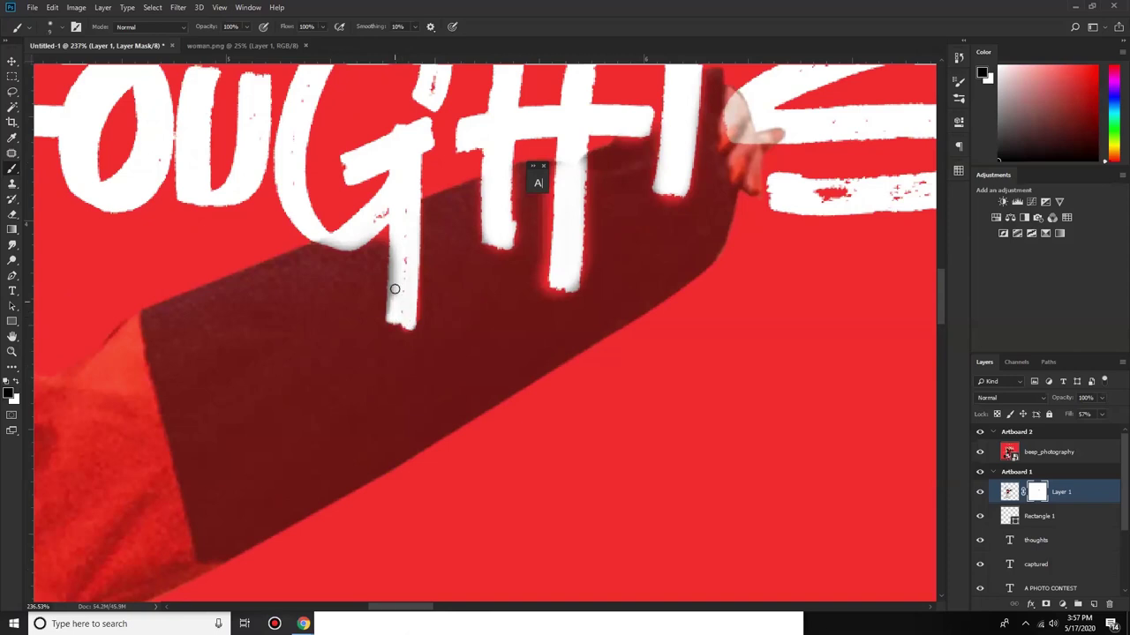
scroll(393, 256, up, 1)
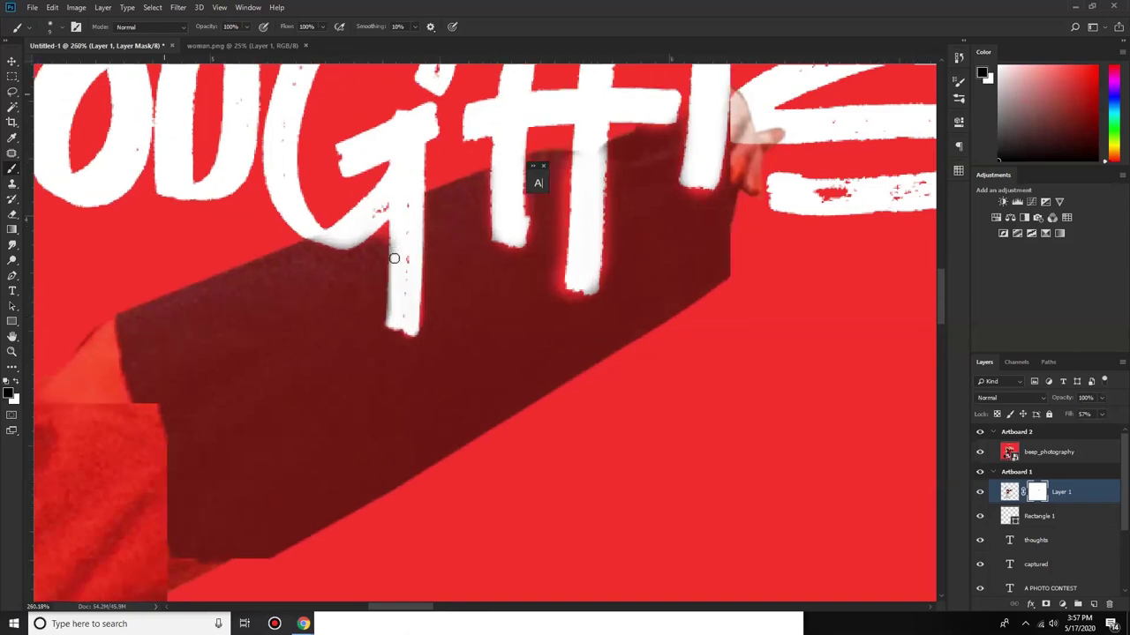
Step: Touch up the mask along the T and G stem edges, alternating white and black
mouse_move(393, 290)
mouse_down()
mouse_move(395, 247)
mouse_move(409, 326)
mouse_up()
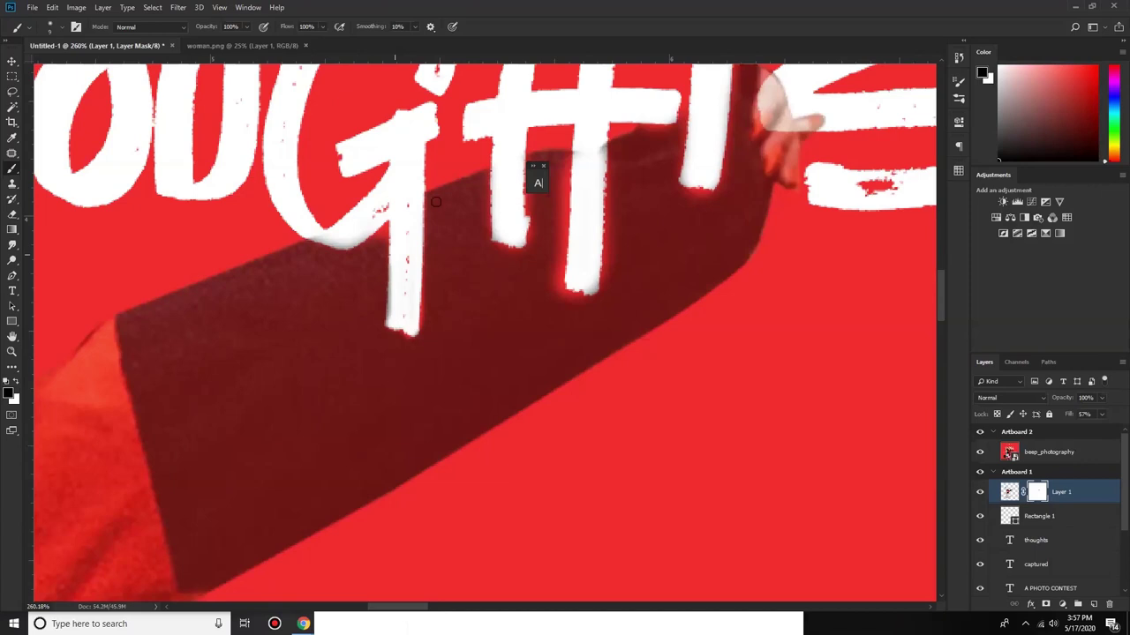
key(x)
mouse_move(428, 196)
mouse_down()
mouse_move(428, 322)
mouse_move(426, 256)
mouse_move(422, 337)
mouse_move(381, 331)
mouse_up()
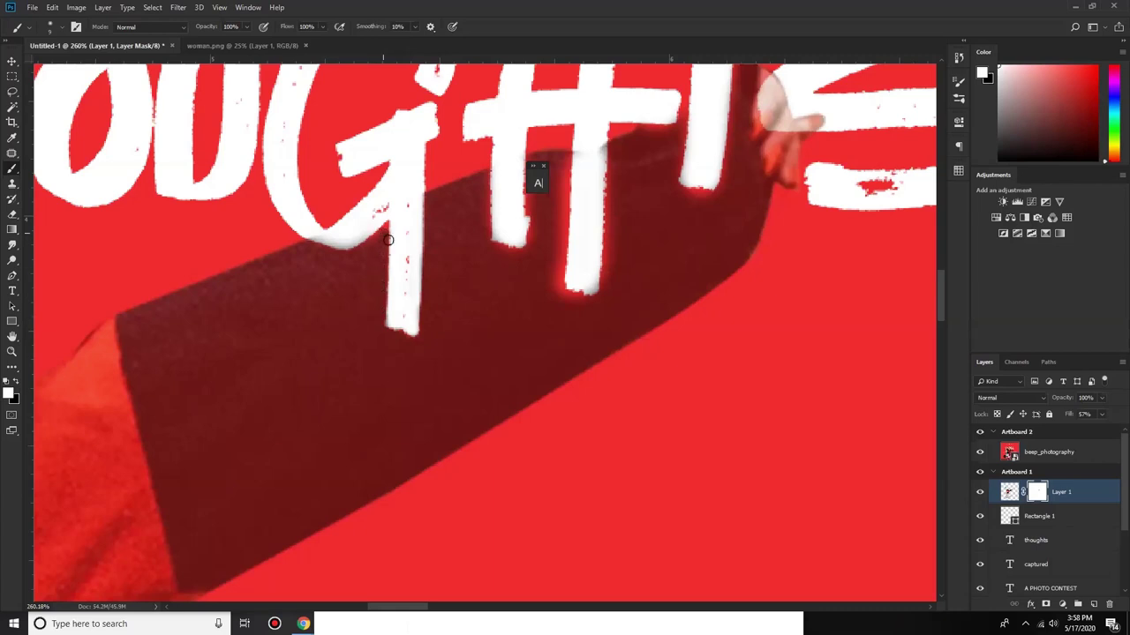
scroll(388, 220, up, 1)
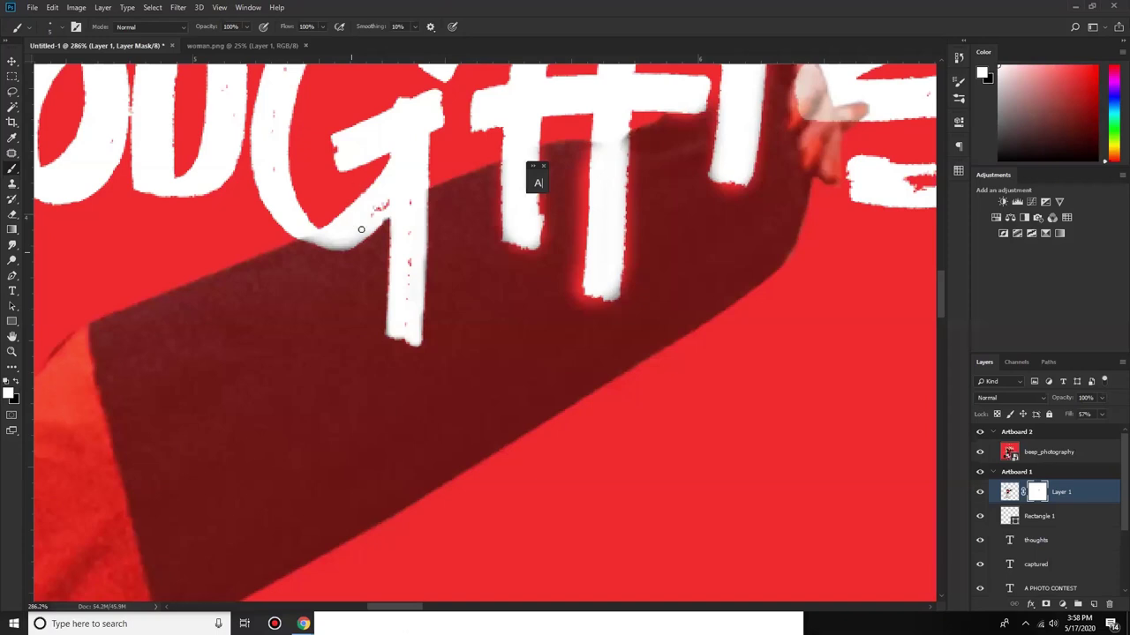
key(x)
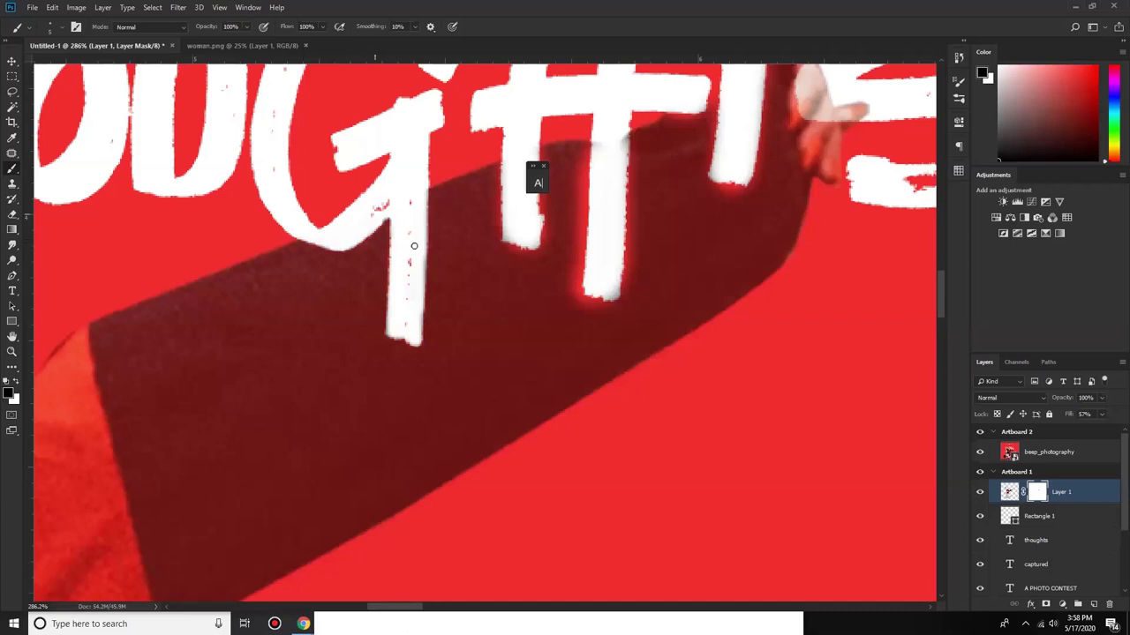
mouse_move(421, 258)
mouse_down()
mouse_move(421, 316)
mouse_move(393, 335)
mouse_up()
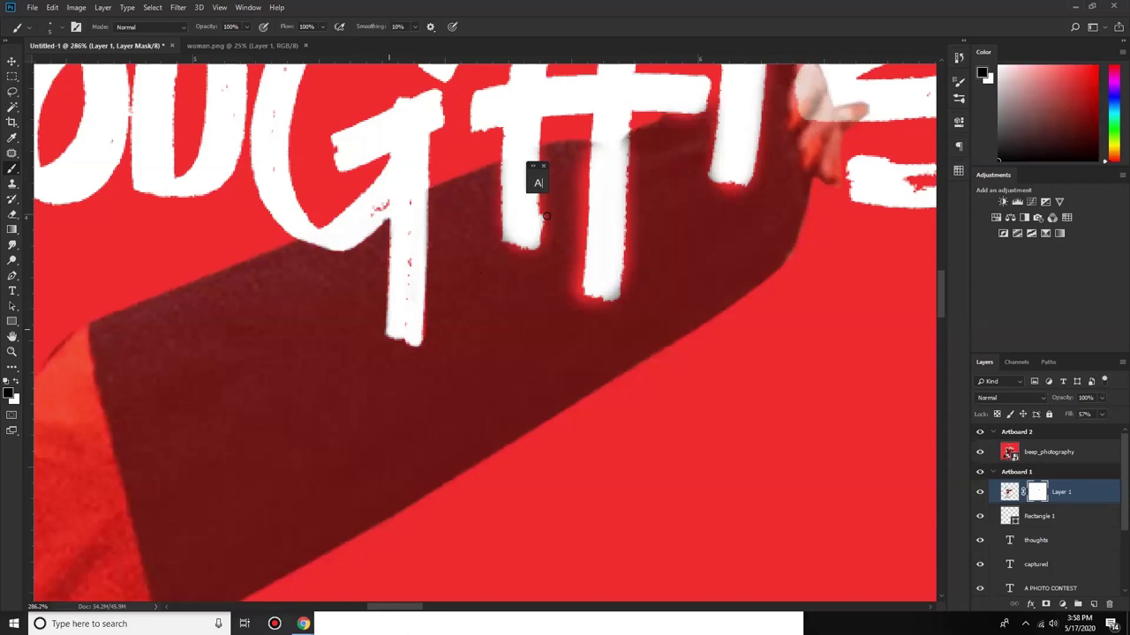
scroll(546, 216, down, 5)
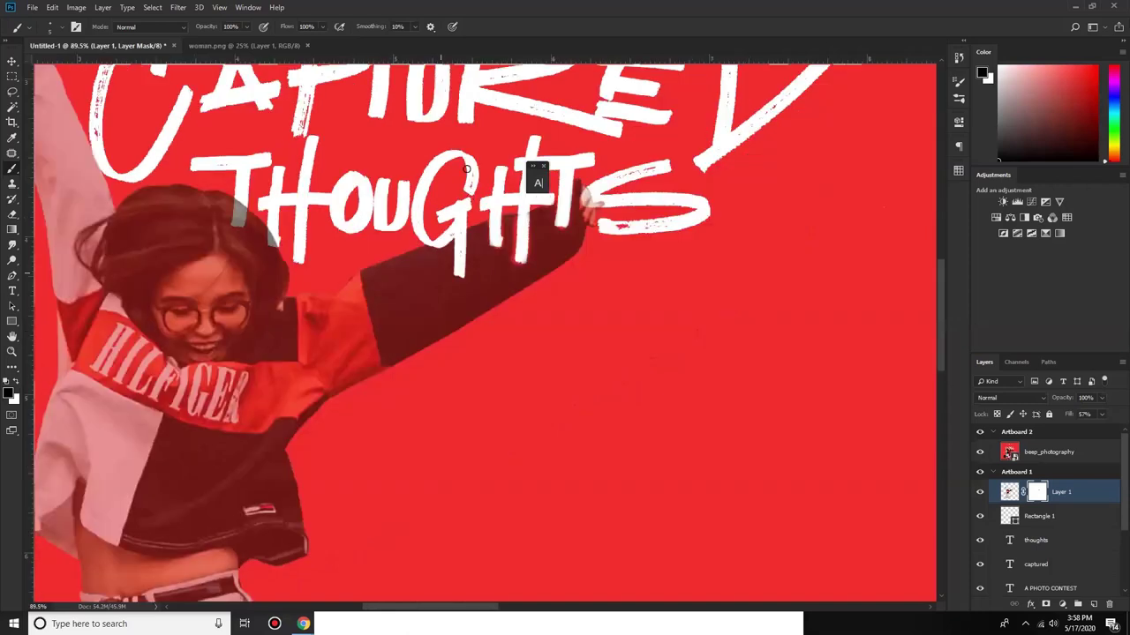
Step: Set the brush hardness to 9%
scroll(466, 169, up, 5)
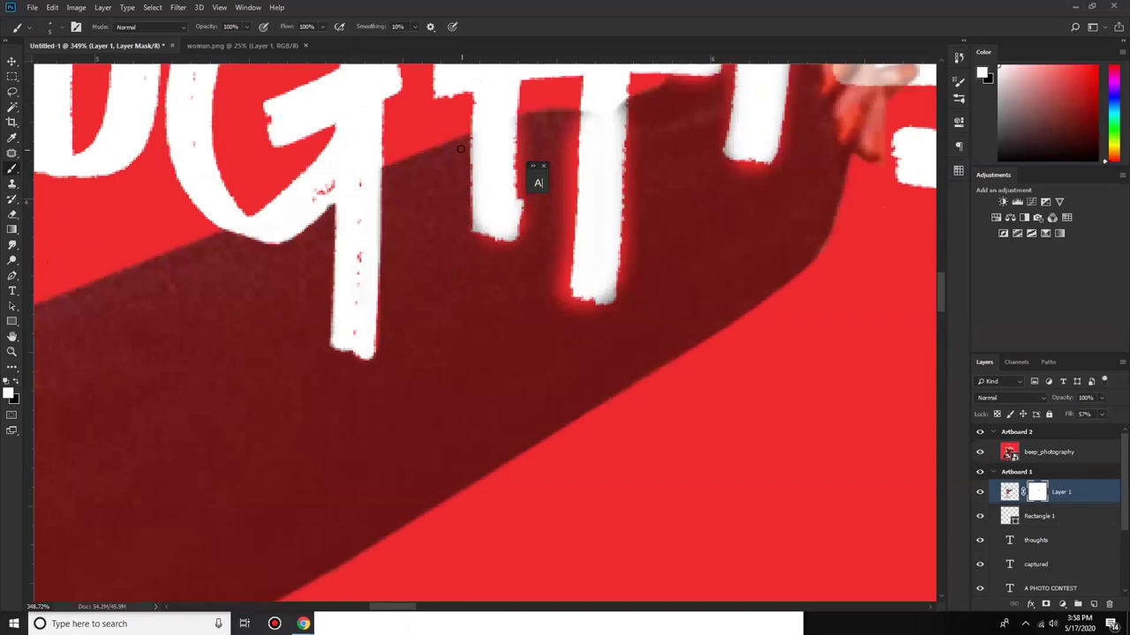
click(62, 29)
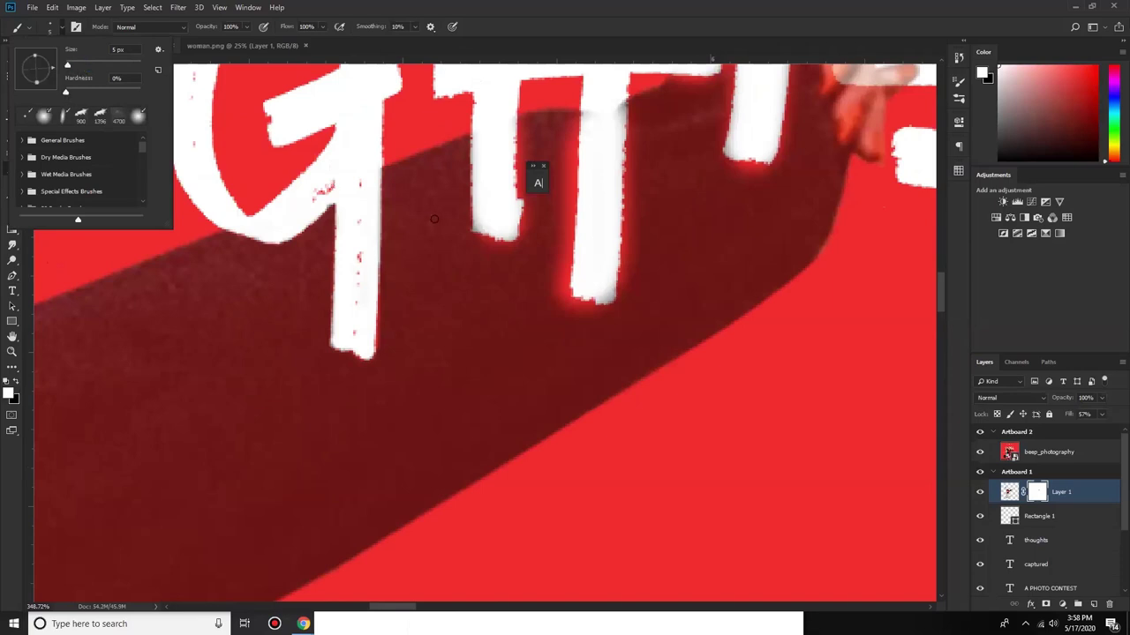
text(9)
key(Return)
key(Return)
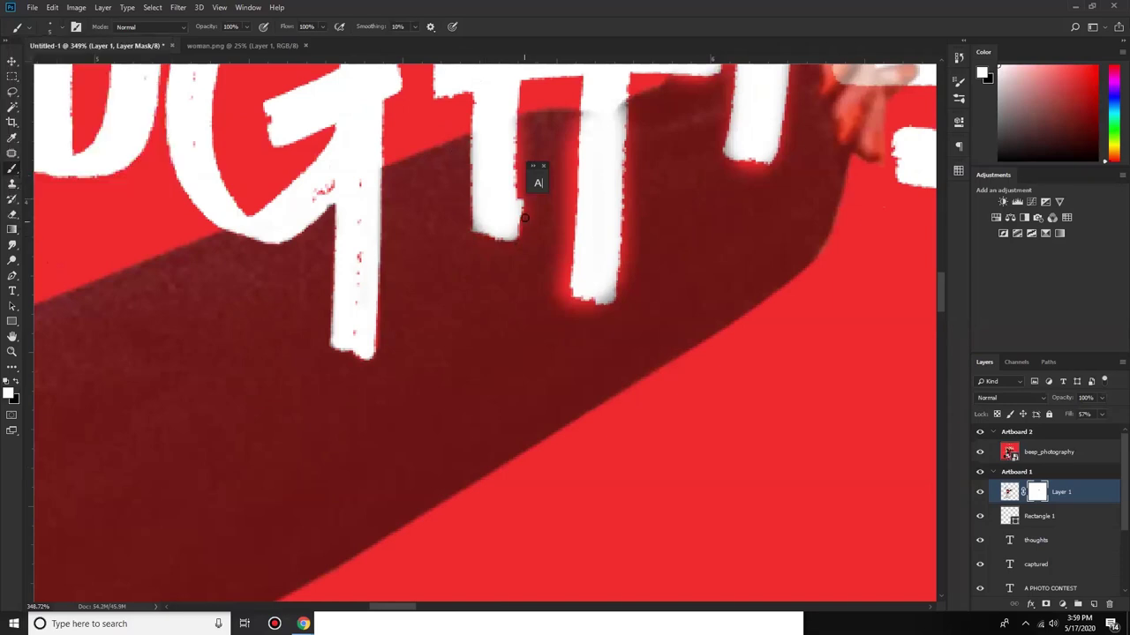
Step: Mask the sleeve along the T's left leg and square off its bottom
mouse_move(527, 196)
mouse_down()
mouse_move(523, 120)
mouse_move(531, 209)
mouse_move(511, 250)
mouse_move(522, 235)
mouse_up()
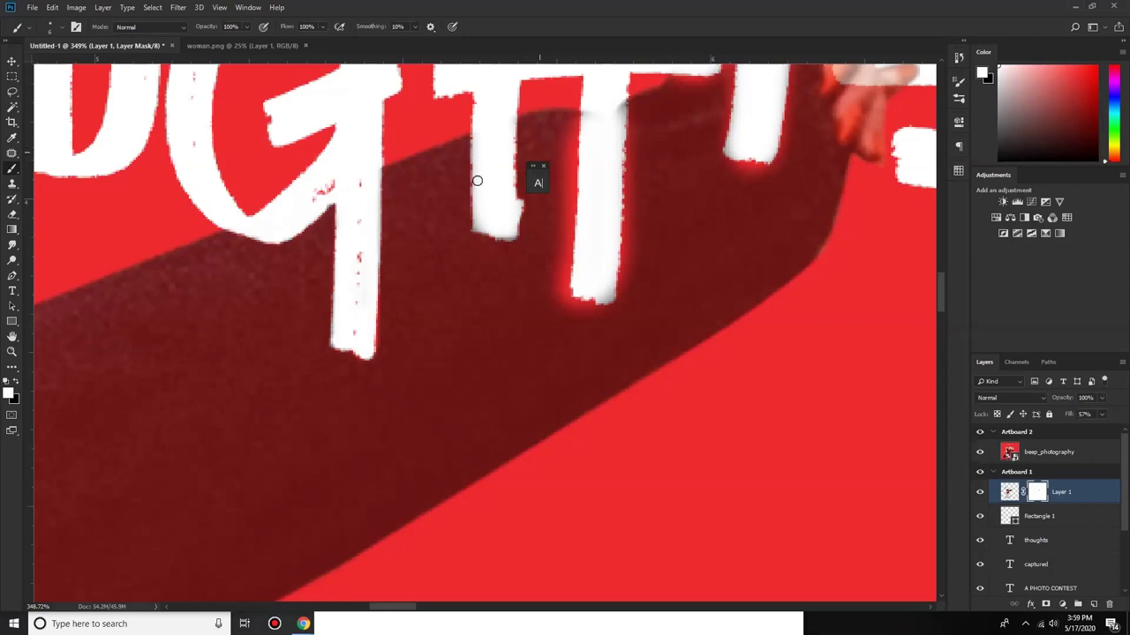
key(x)
drag(509, 235, 509, 232)
click(509, 232)
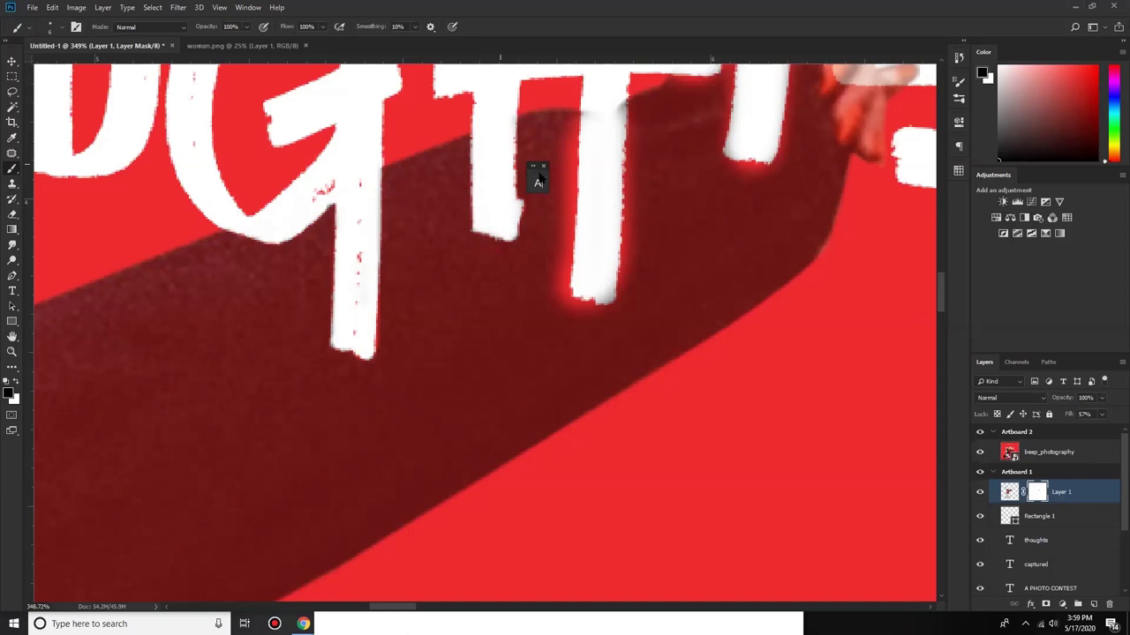
scroll(485, 160, down, 5)
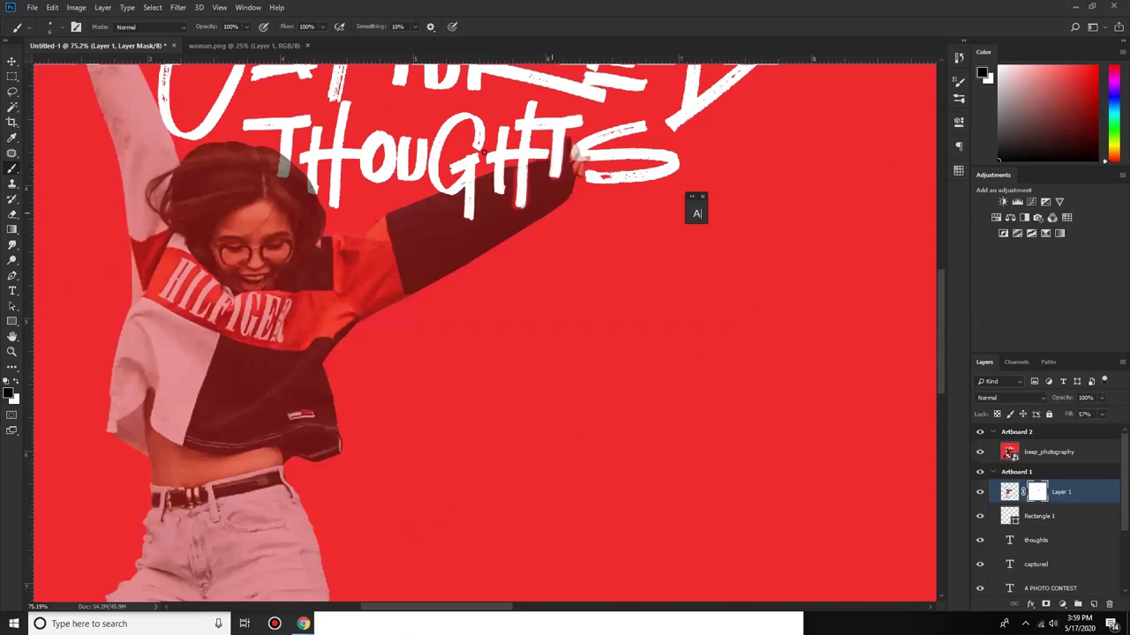
Step: With a larger brush, restore the sleeve below the letters and trim it along the T stroke's right edge
scroll(502, 139, up, 1)
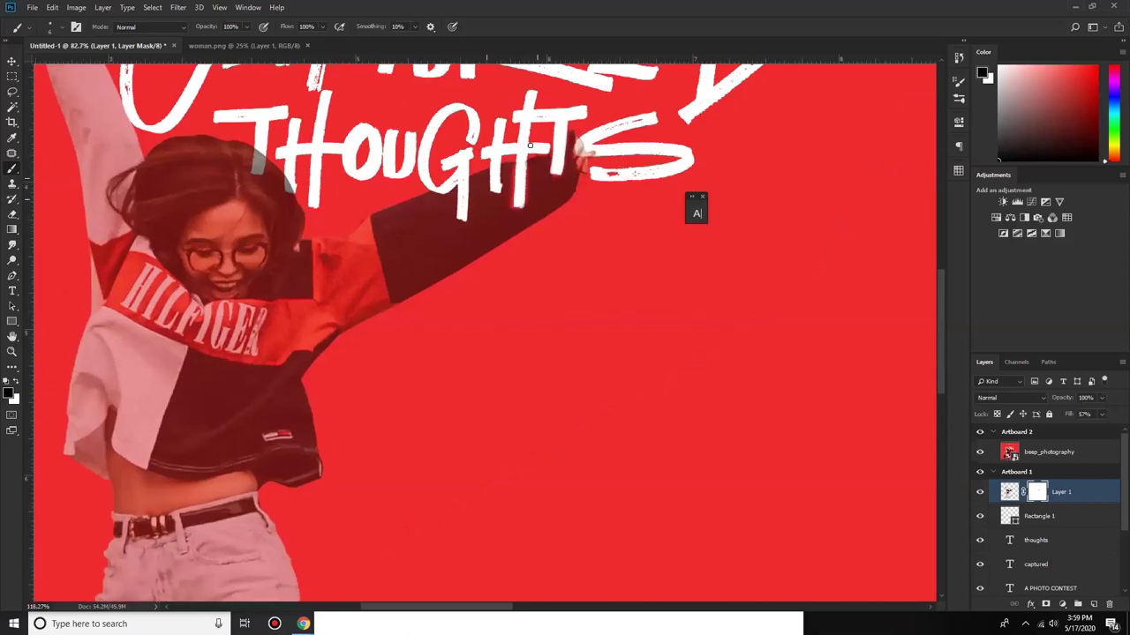
scroll(529, 144, up, 3)
key(bracketright)
key(x)
mouse_move(529, 164)
mouse_down()
mouse_move(541, 251)
mouse_move(530, 237)
mouse_move(529, 141)
mouse_move(569, 220)
mouse_up()
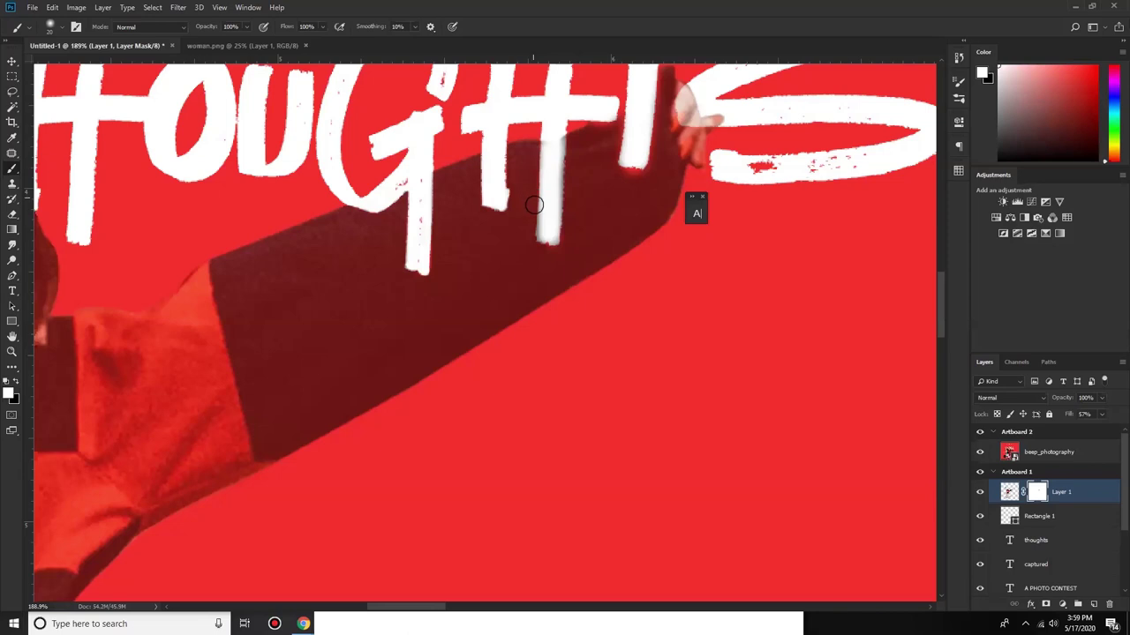
key(x)
mouse_move(553, 163)
mouse_down()
mouse_move(547, 227)
mouse_move(548, 138)
mouse_move(540, 237)
mouse_move(552, 240)
mouse_up()
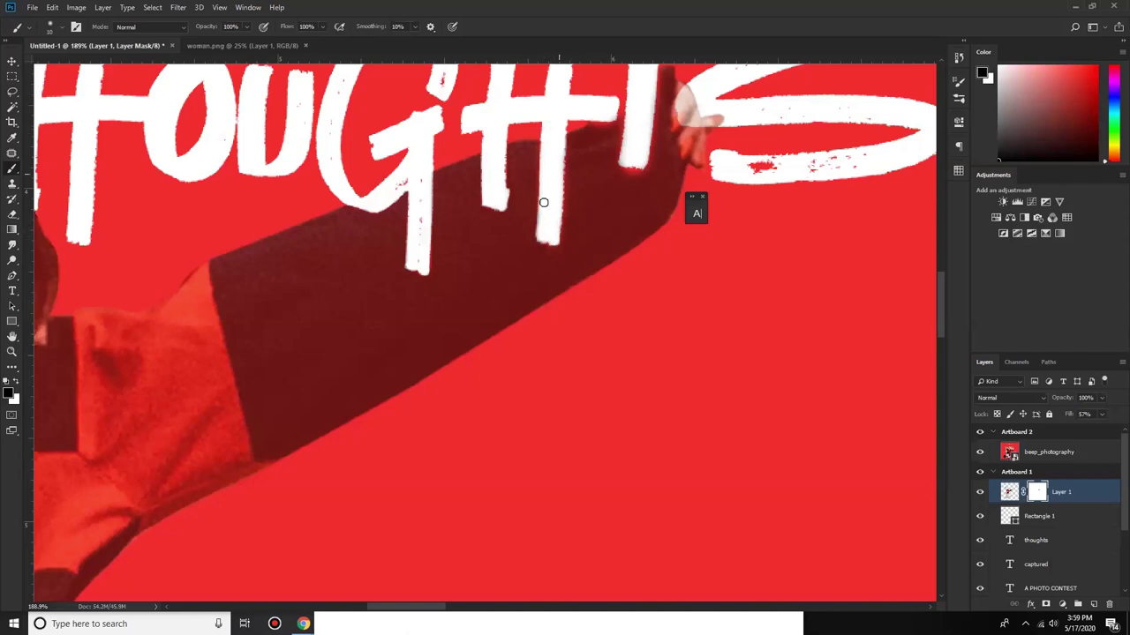
key(x)
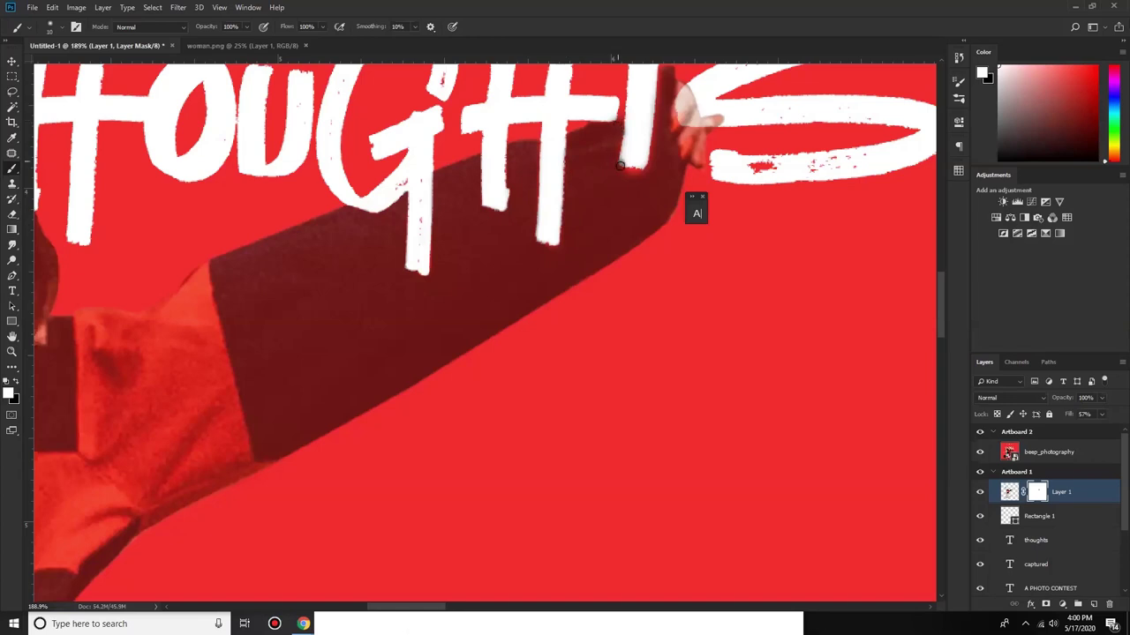
mouse_move(615, 151)
mouse_down()
mouse_move(650, 169)
mouse_move(660, 75)
mouse_up()
scroll(640, 199, up, 1)
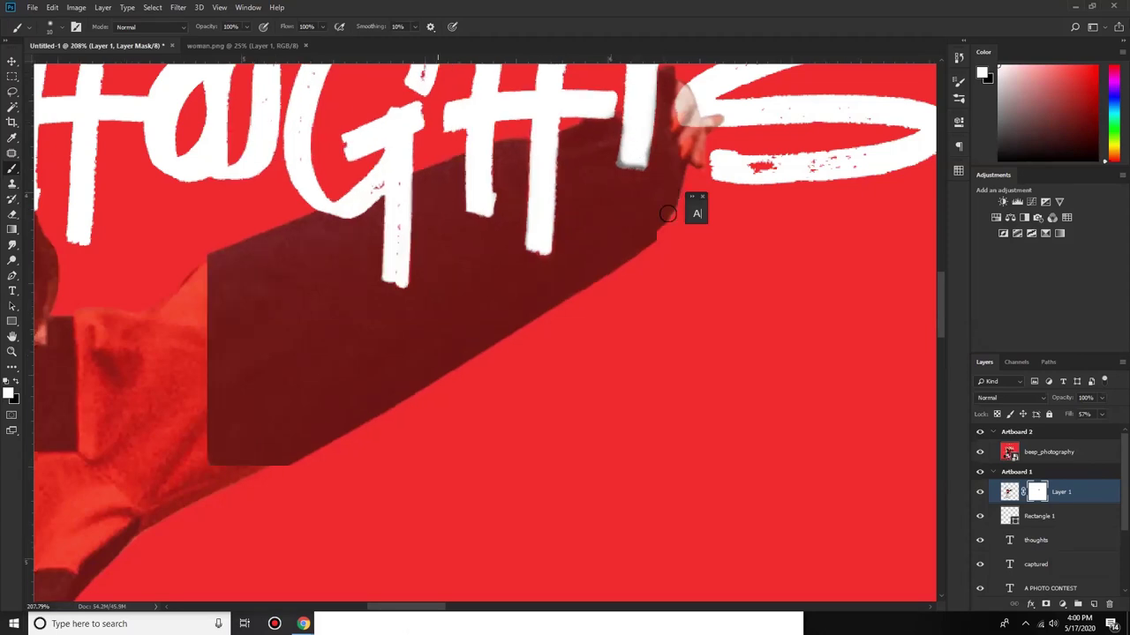
Step: Paint a straight black line on the mask along the final T's right edge
scroll(668, 232, up, 3)
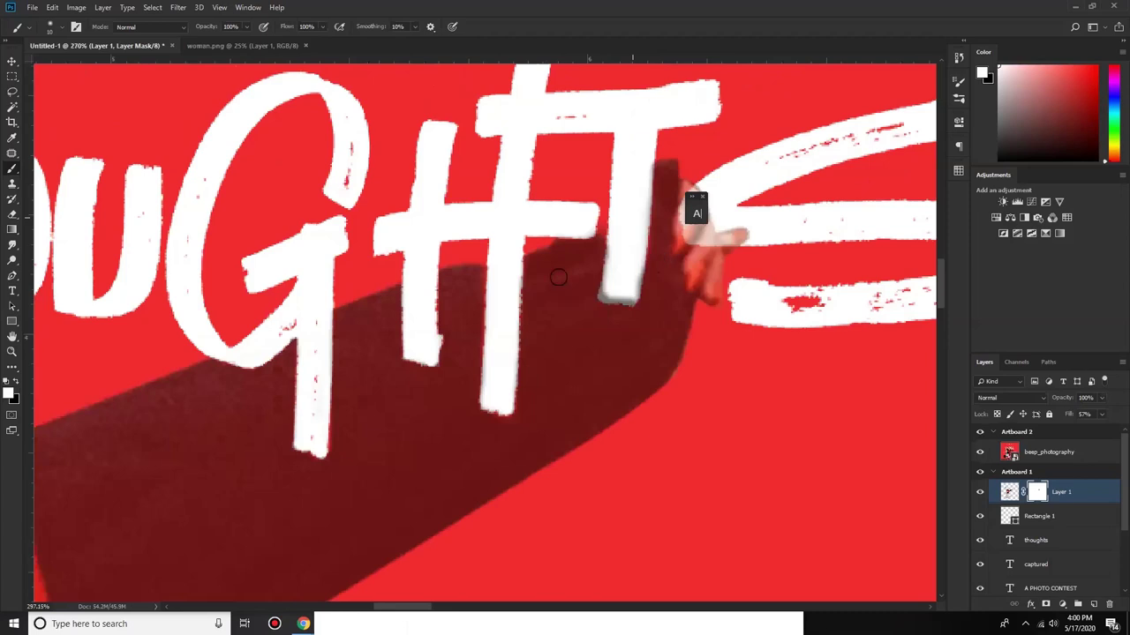
scroll(548, 256, up, 3)
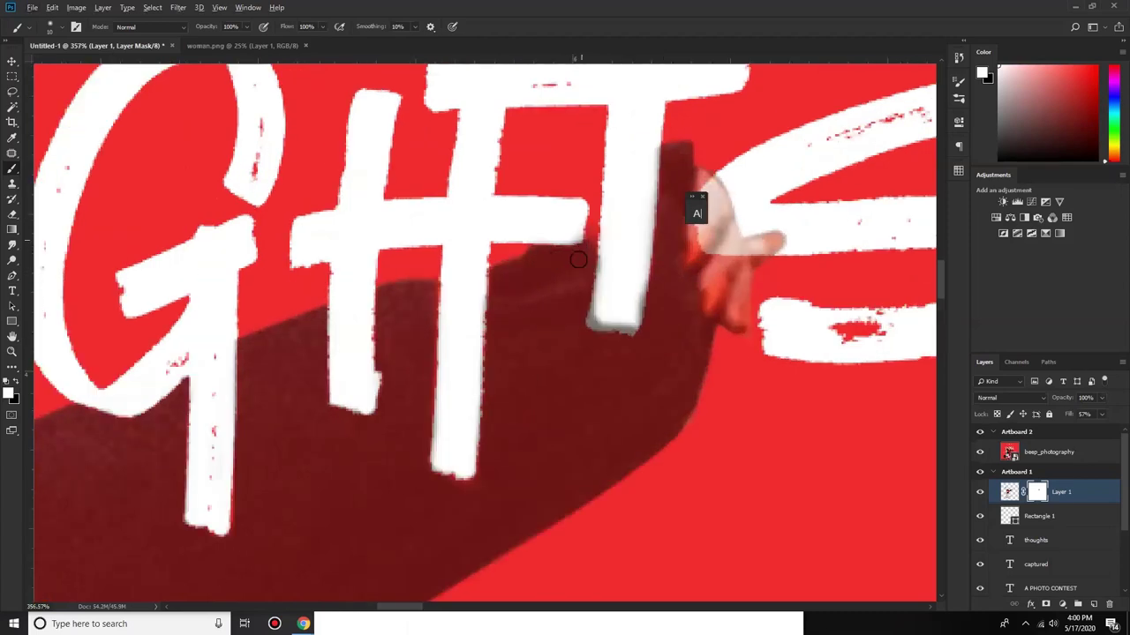
key(x)
key(x)
key(x)
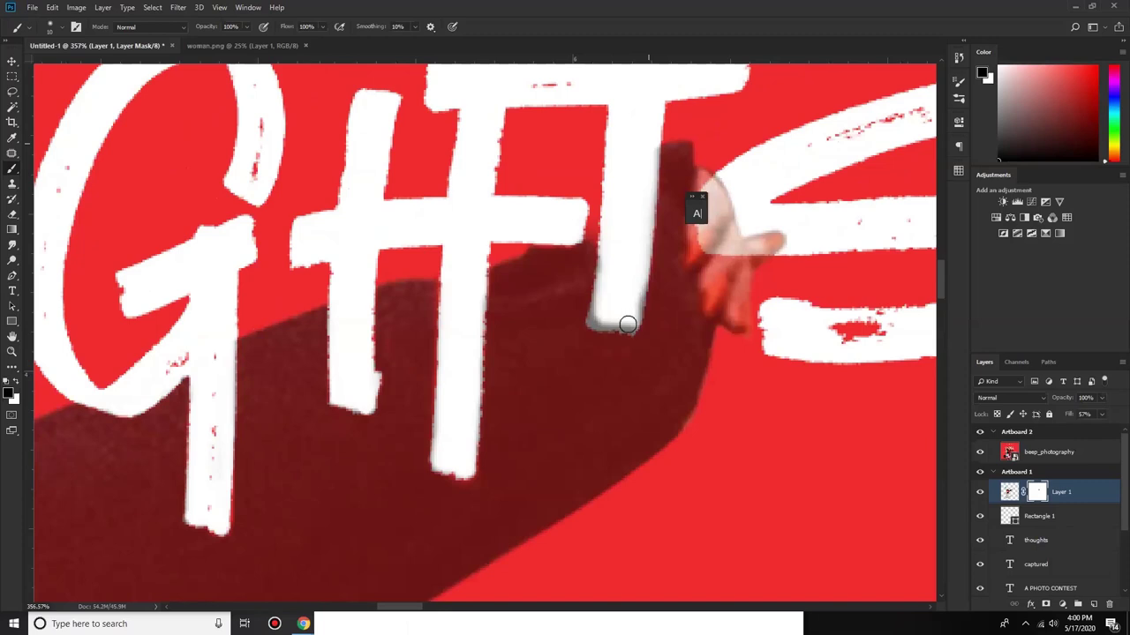
shift+click(669, 158)
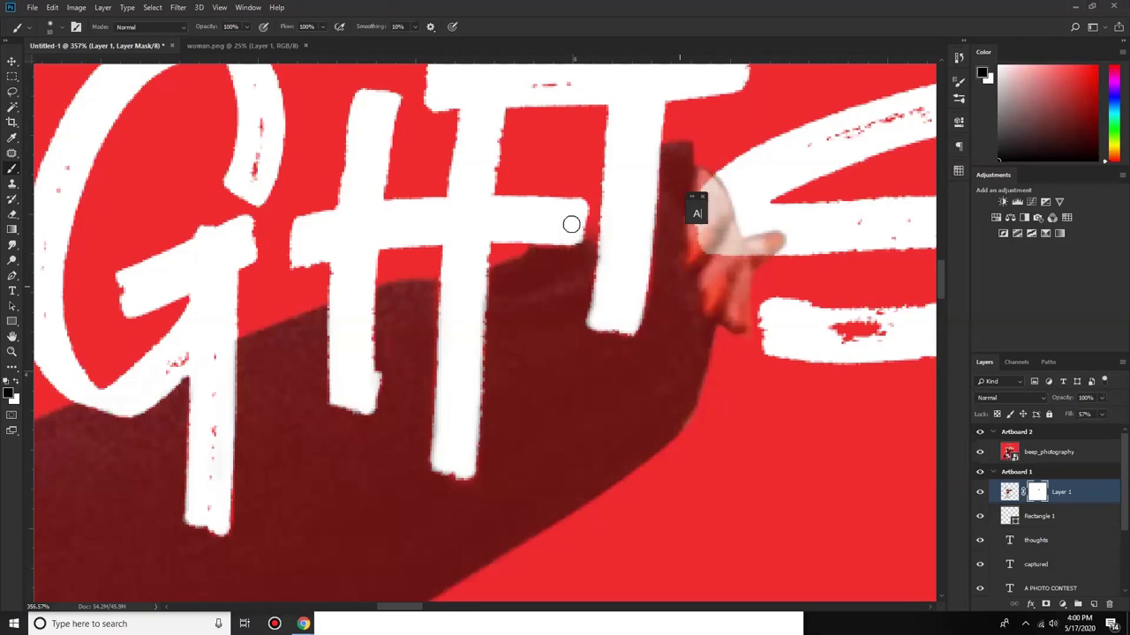
key(x)
key(ctrl+z)
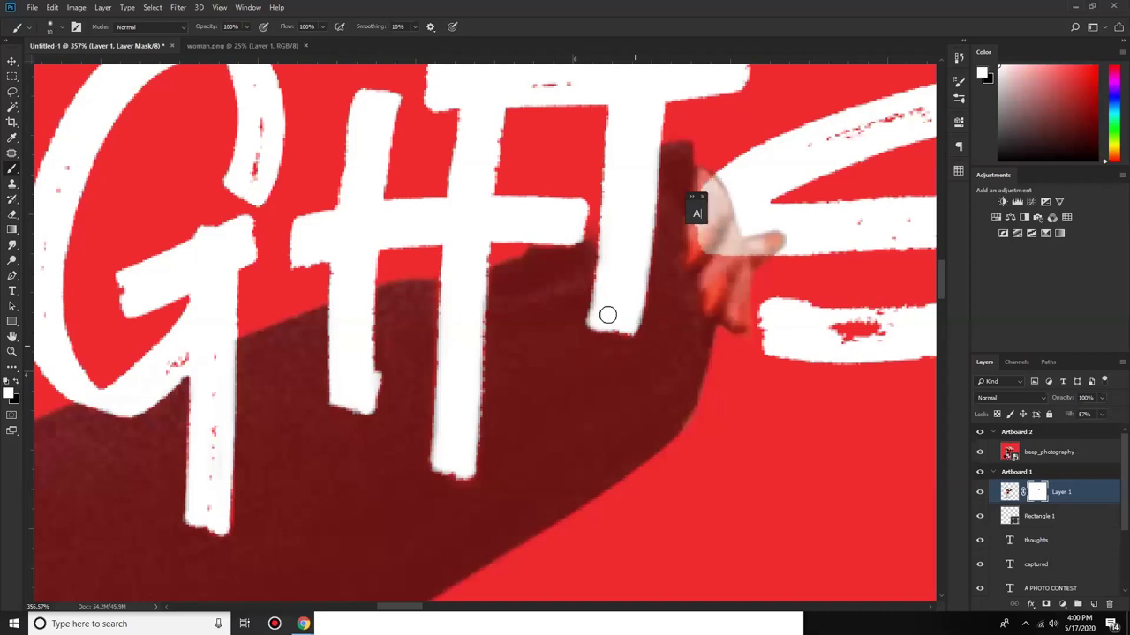
key(x)
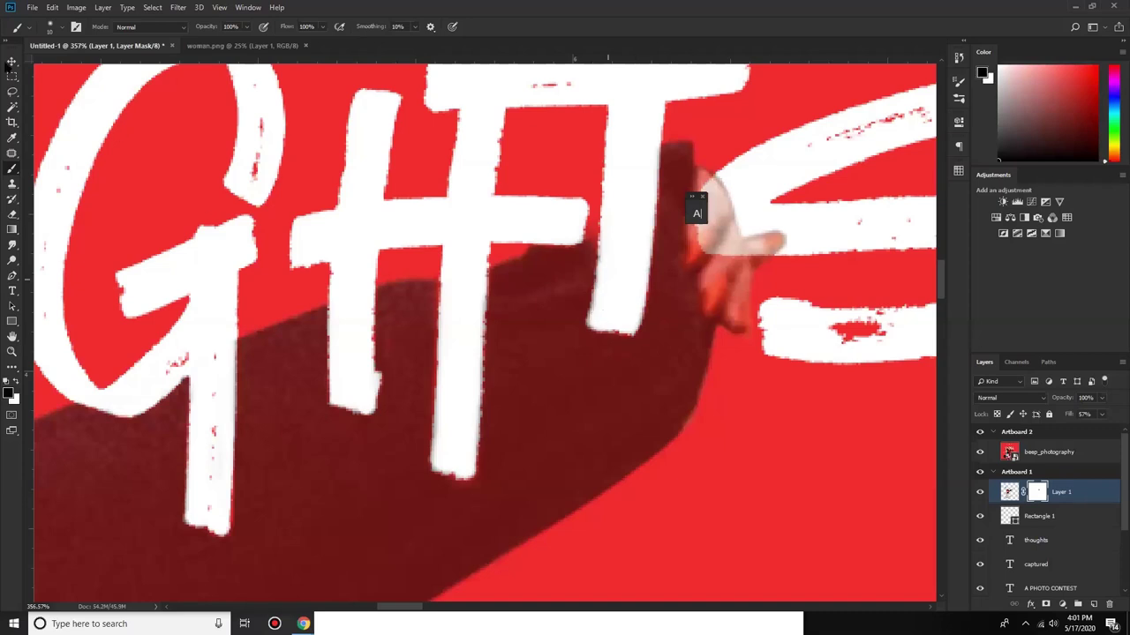
Step: Zoom out to the whole poster and select the beep_photography layer
key(ctrl+0)
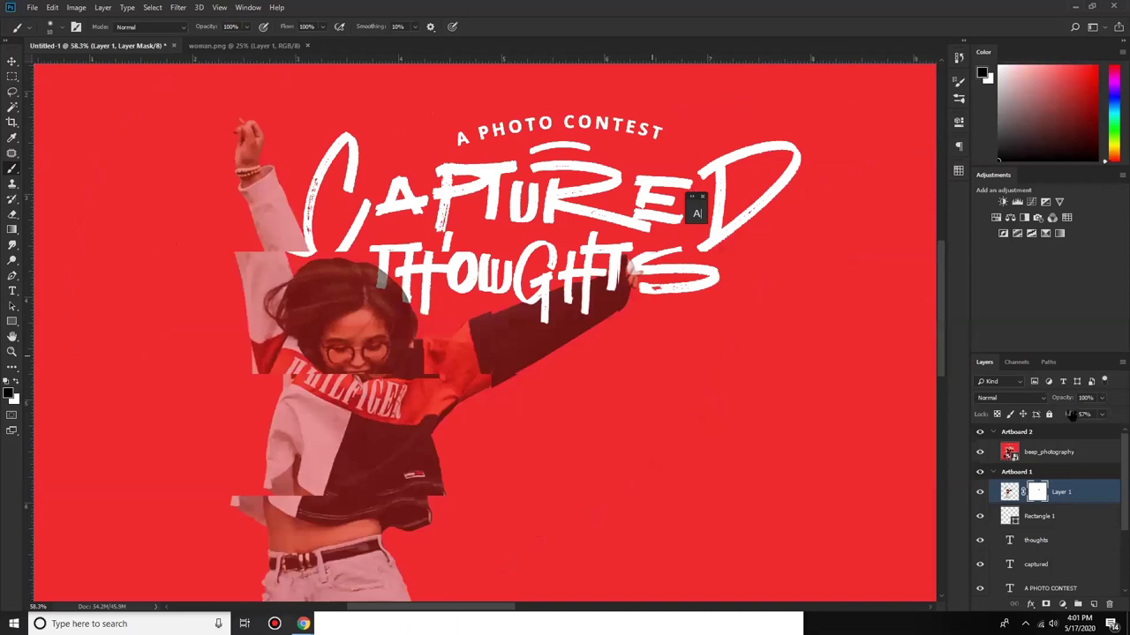
key(v)
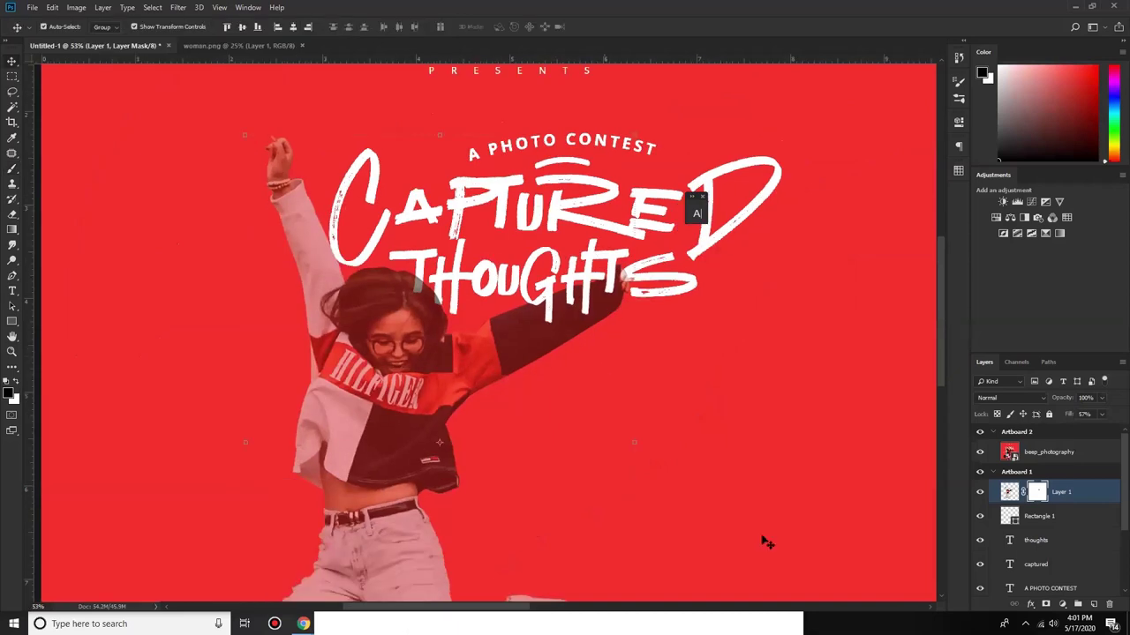
alt+scroll(618, 609, down, 3)
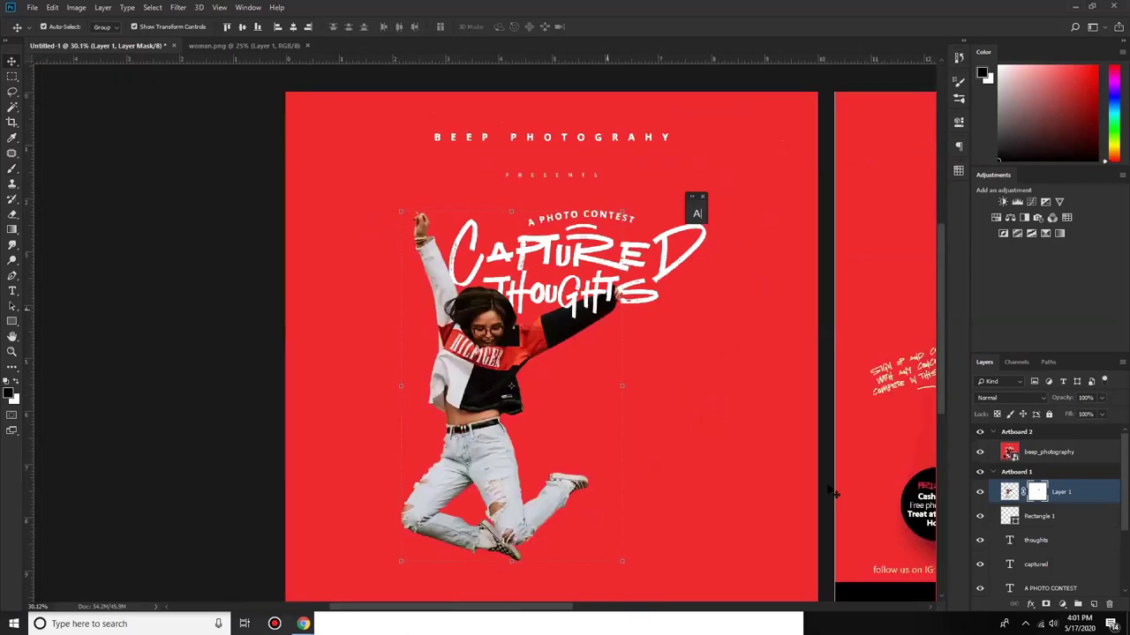
alt+scroll(819, 427, down, 2)
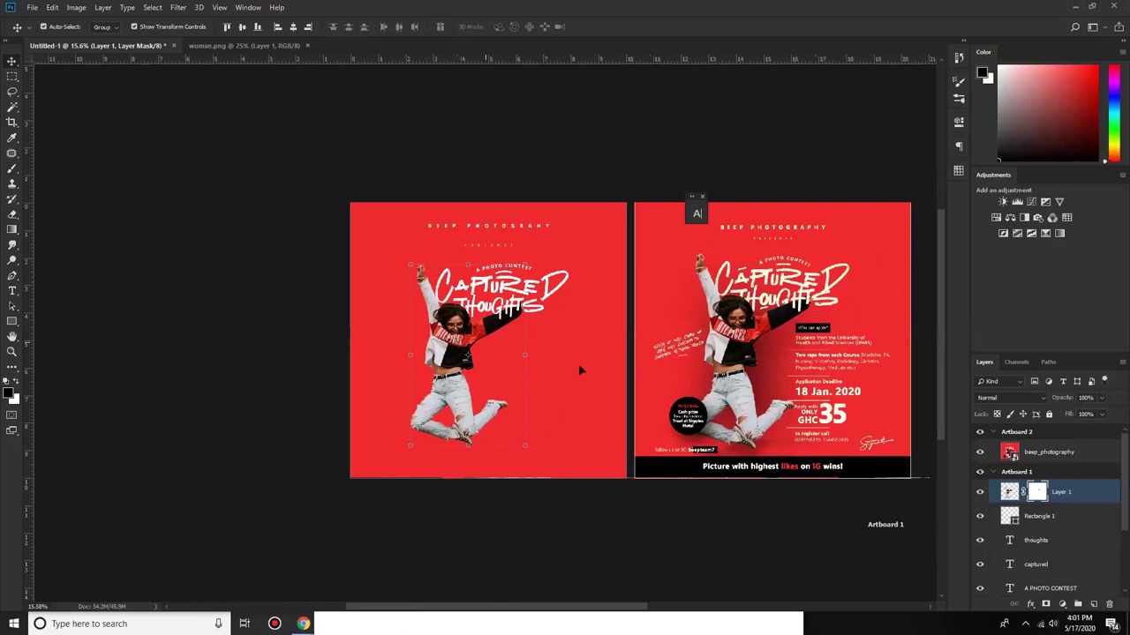
alt+scroll(799, 371, up, 1)
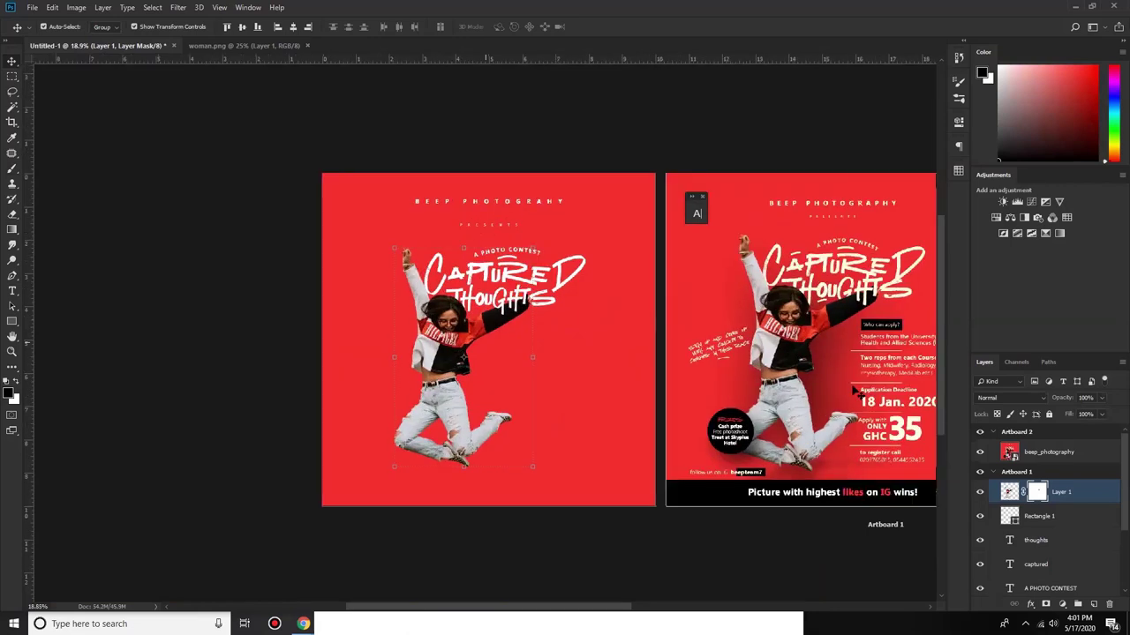
alt+scroll(644, 609, up, 1)
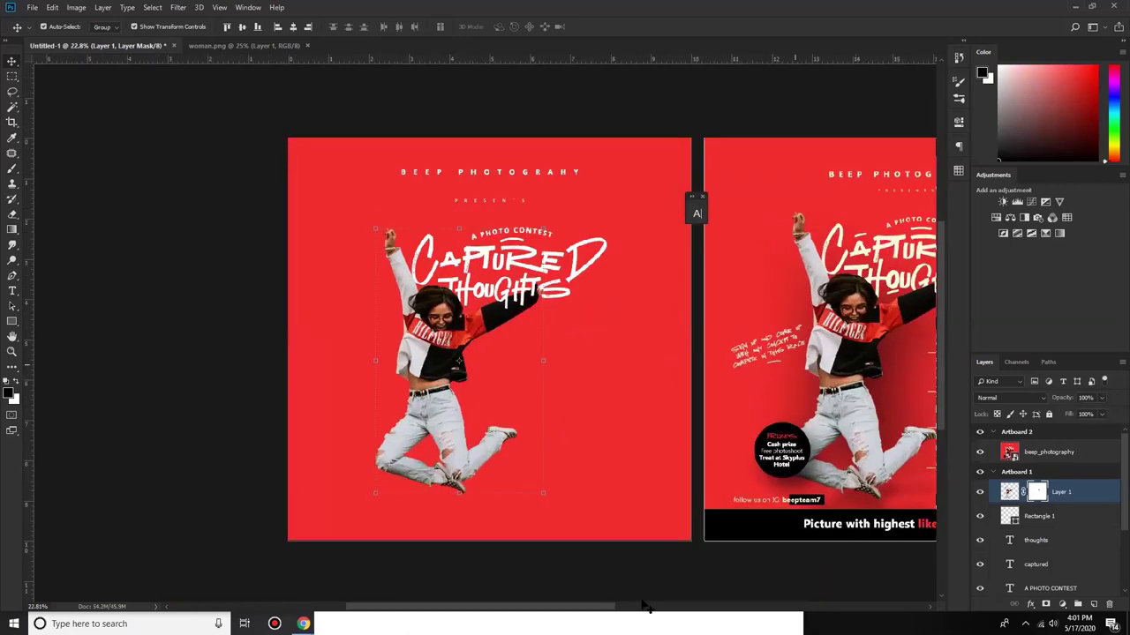
drag(730, 360, 734, 394)
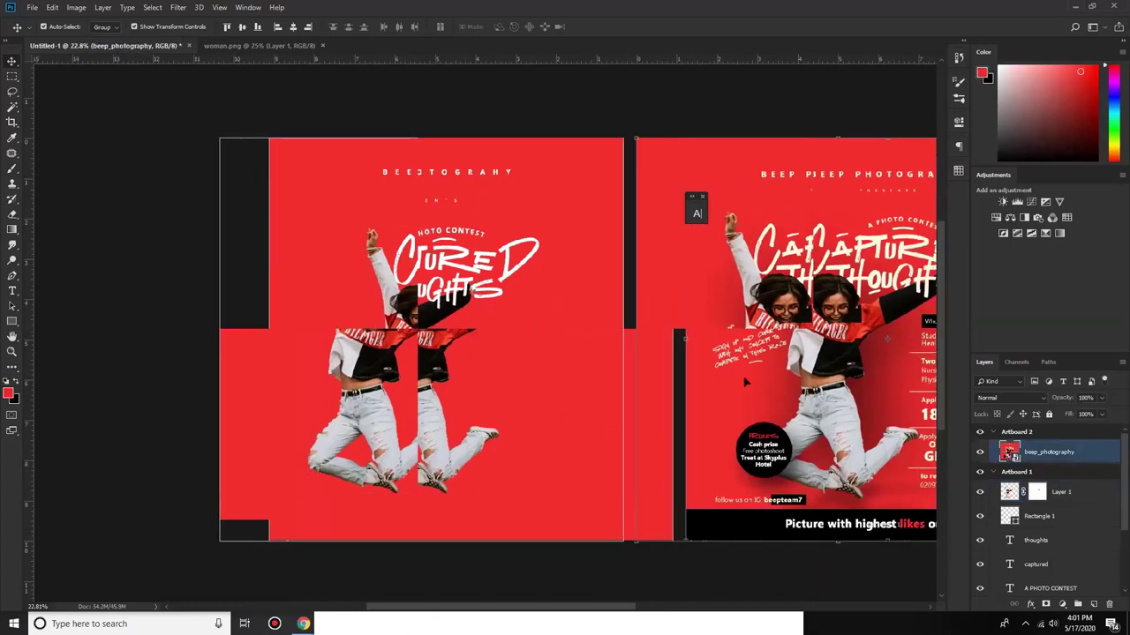
Step: Select the woman's Layer 1 and show the layer effects list
scroll(745, 382, right, 2)
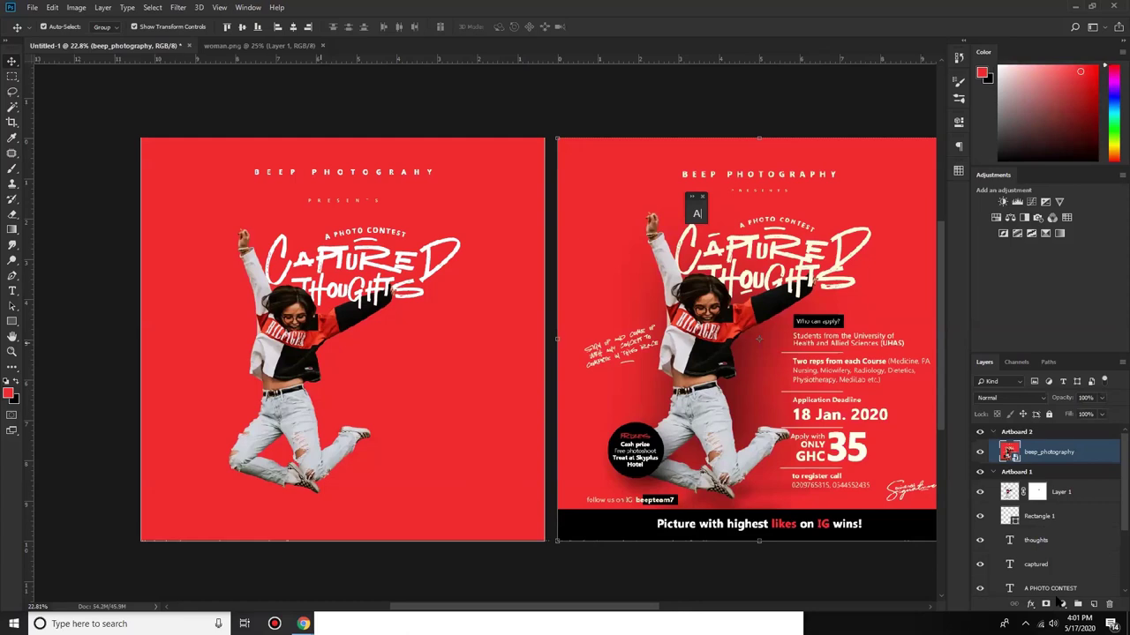
click(1059, 492)
click(1029, 604)
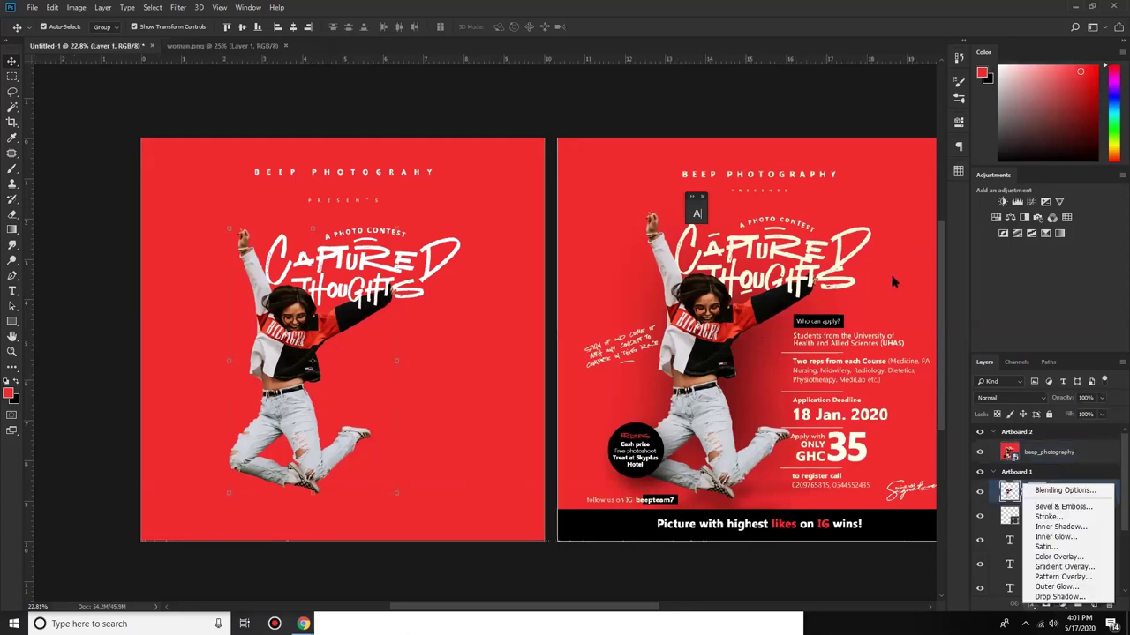
click(893, 281)
drag(900, 278, 894, 279)
drag(871, 304, 891, 304)
drag(371, 349, 359, 358)
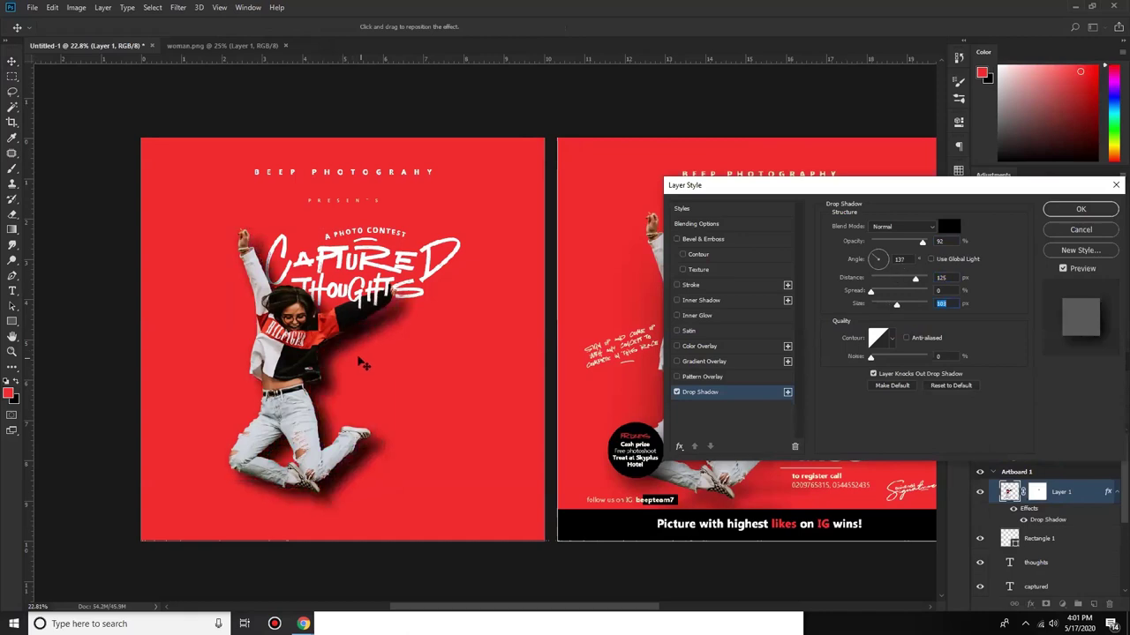
drag(907, 307, 932, 308)
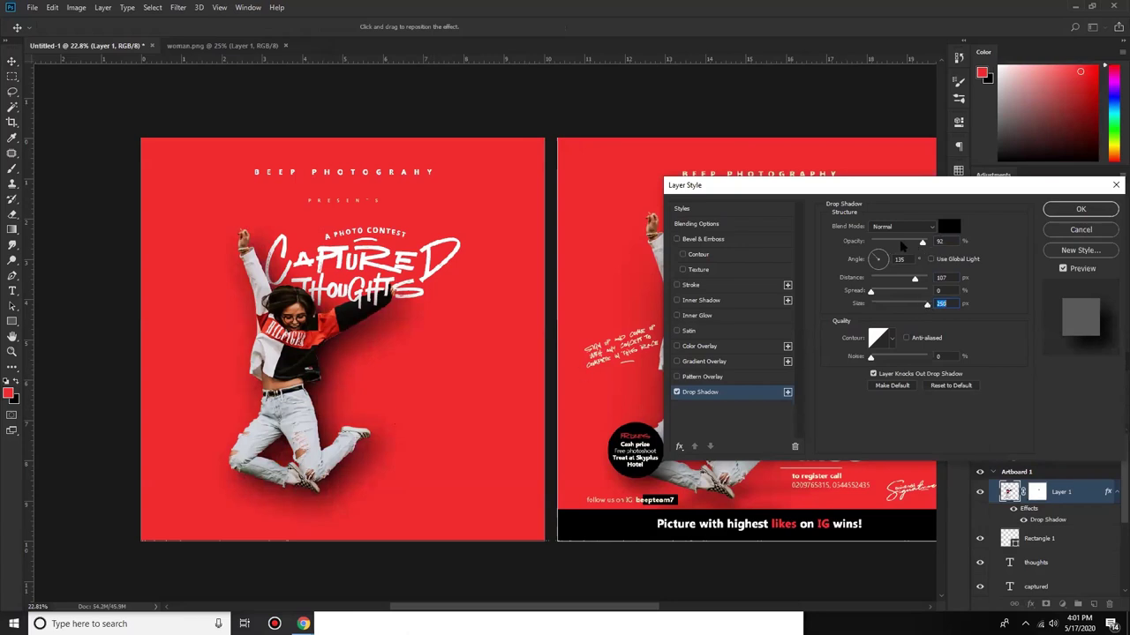
click(903, 244)
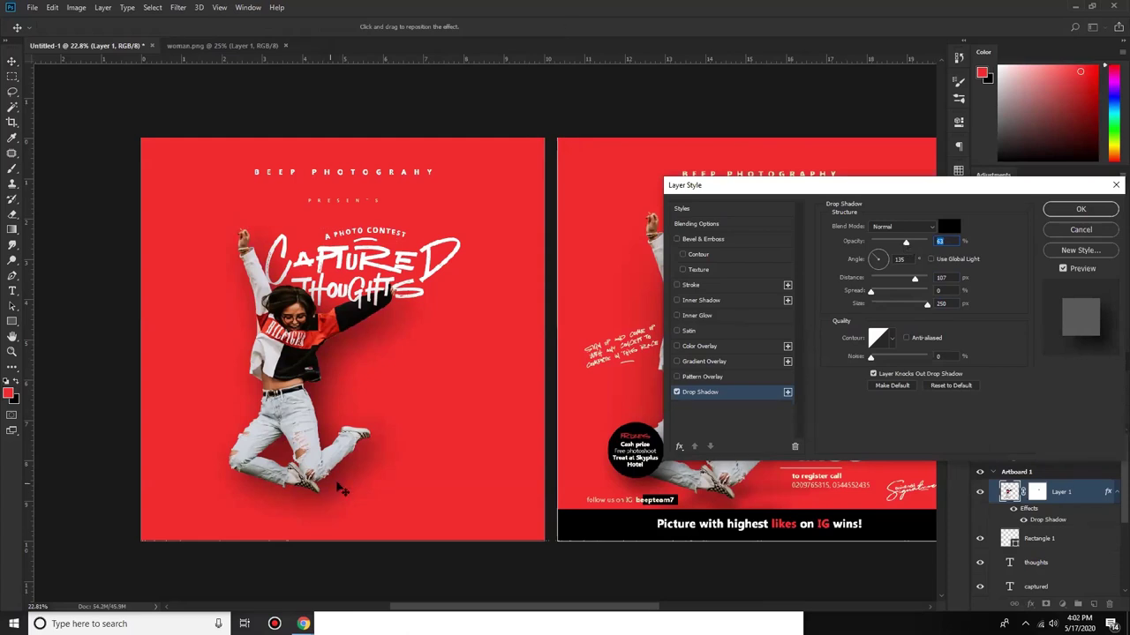
drag(342, 490, 358, 485)
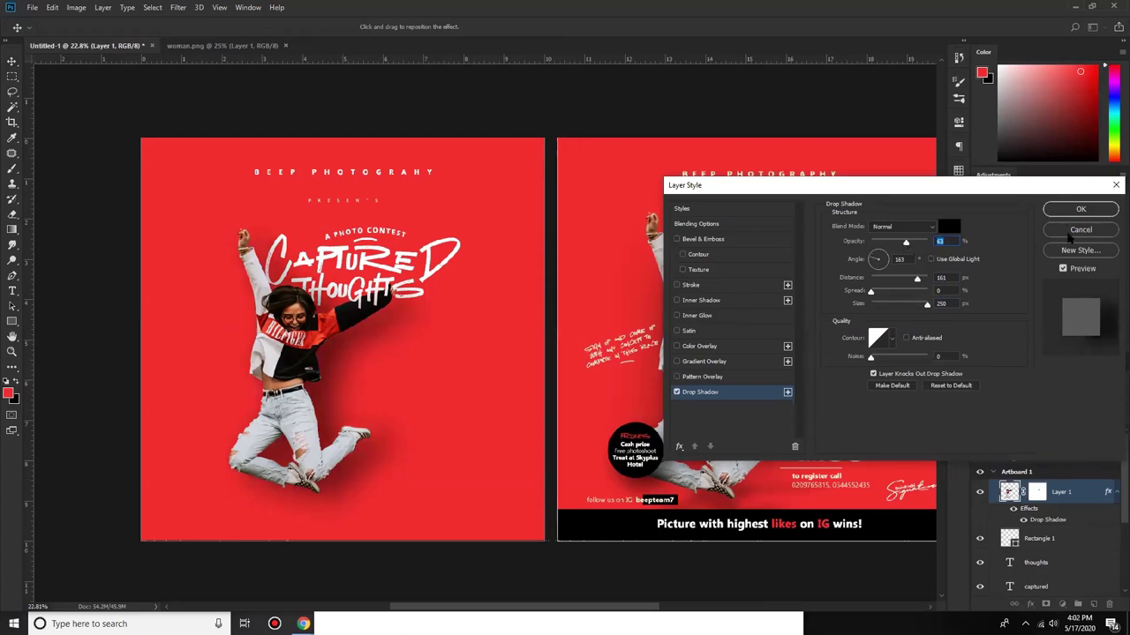
click(1071, 233)
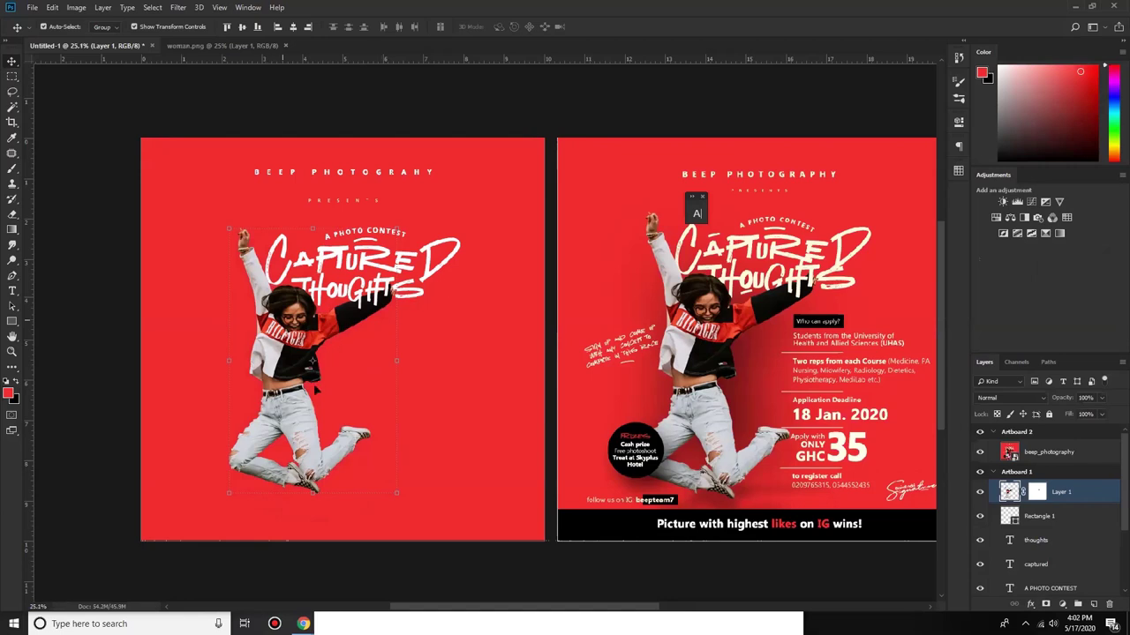
Step: Create Layer 2 and fill the traced body outline's selection with black
key(p)
scroll(330, 519, up, 2)
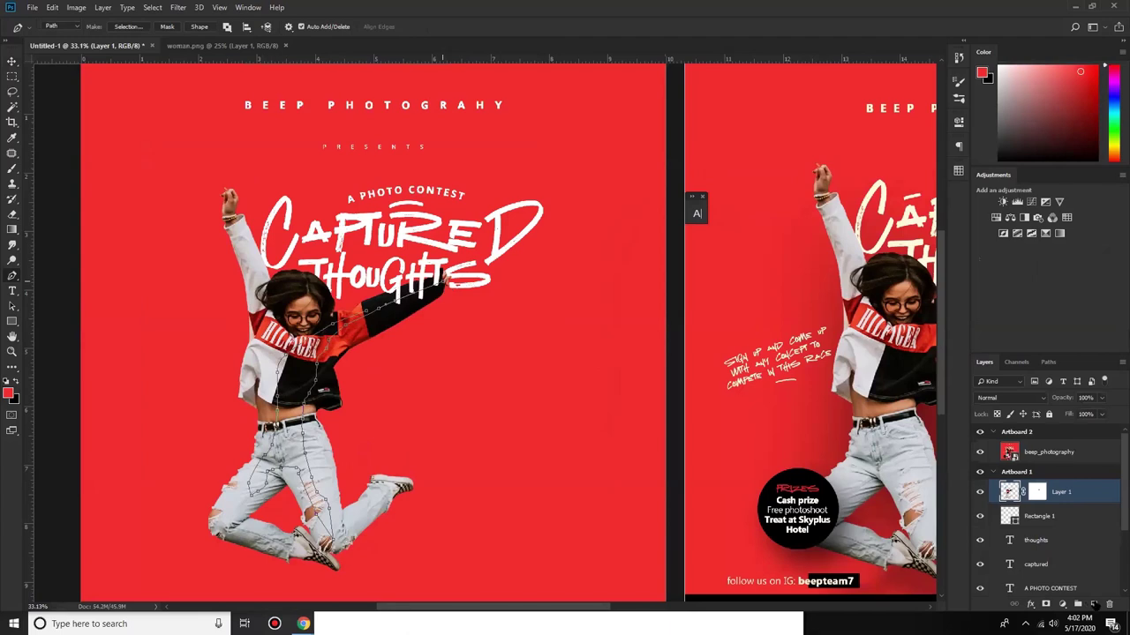
click(1094, 604)
right_click(302, 361)
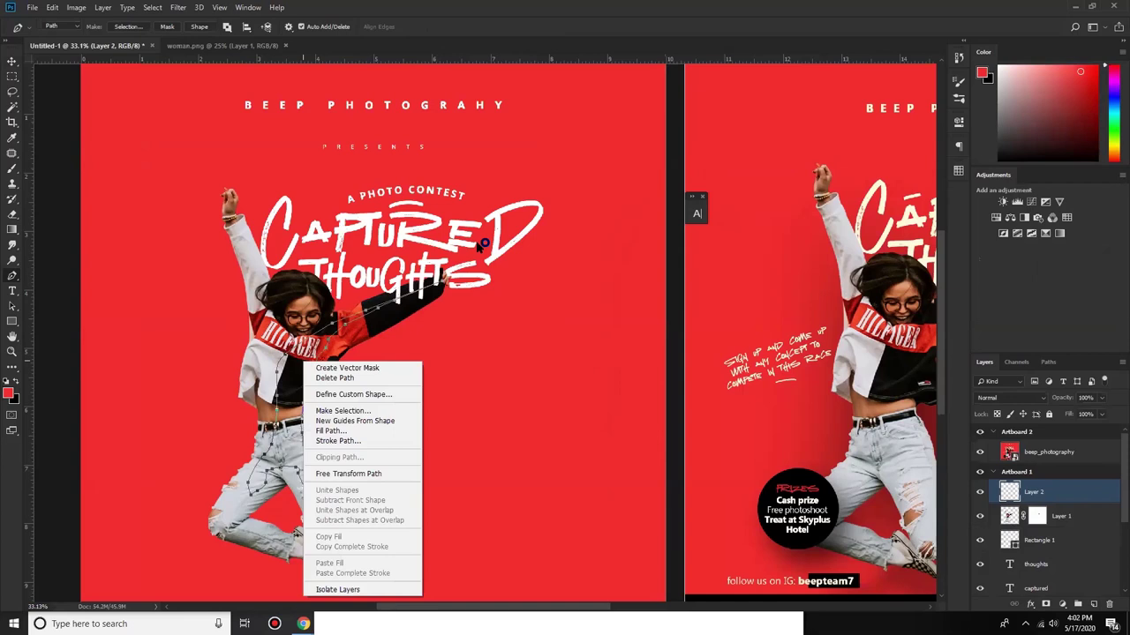
click(342, 412)
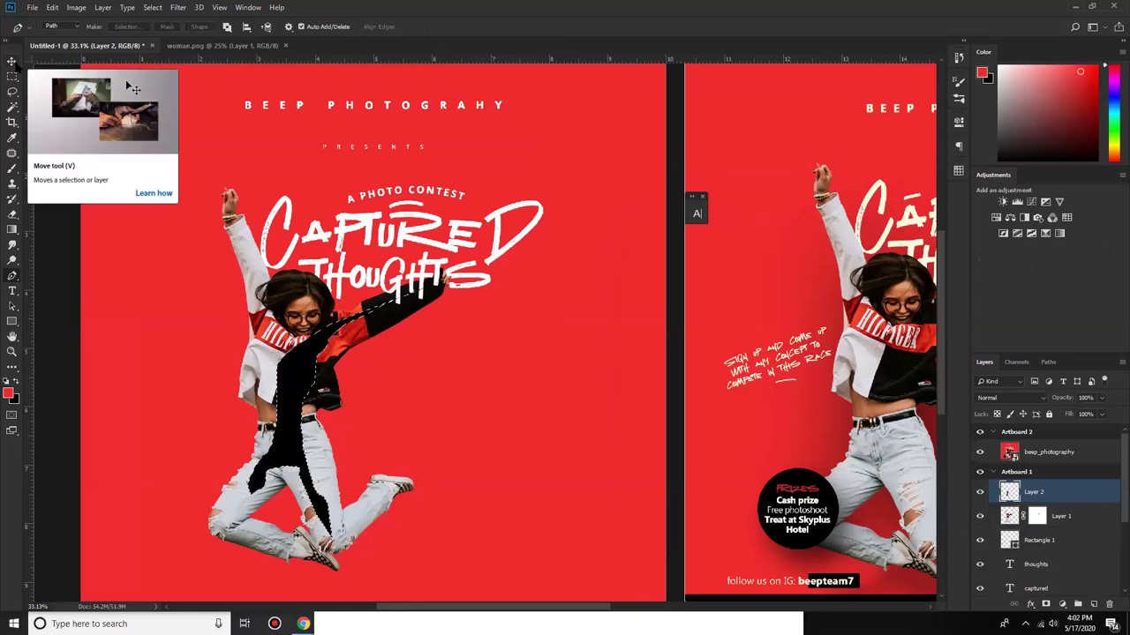
key(ctrl+d)
key(v)
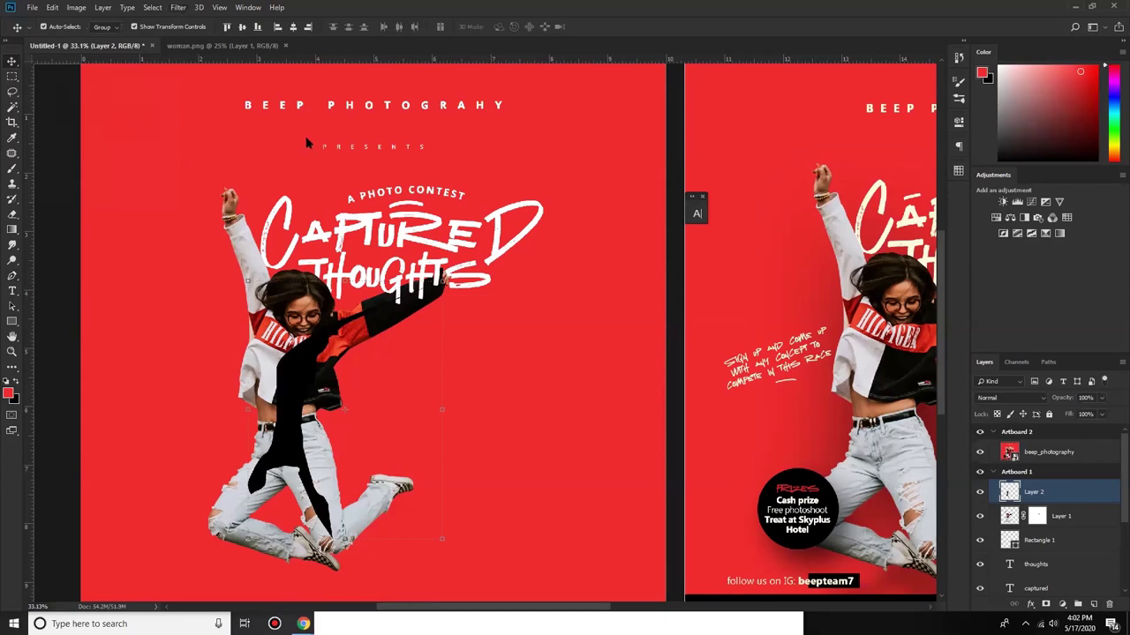
Step: Apply a 64 px Gaussian Blur to Layer 2 and move it below Layer 1
click(178, 7)
mouse_move(221, 141)
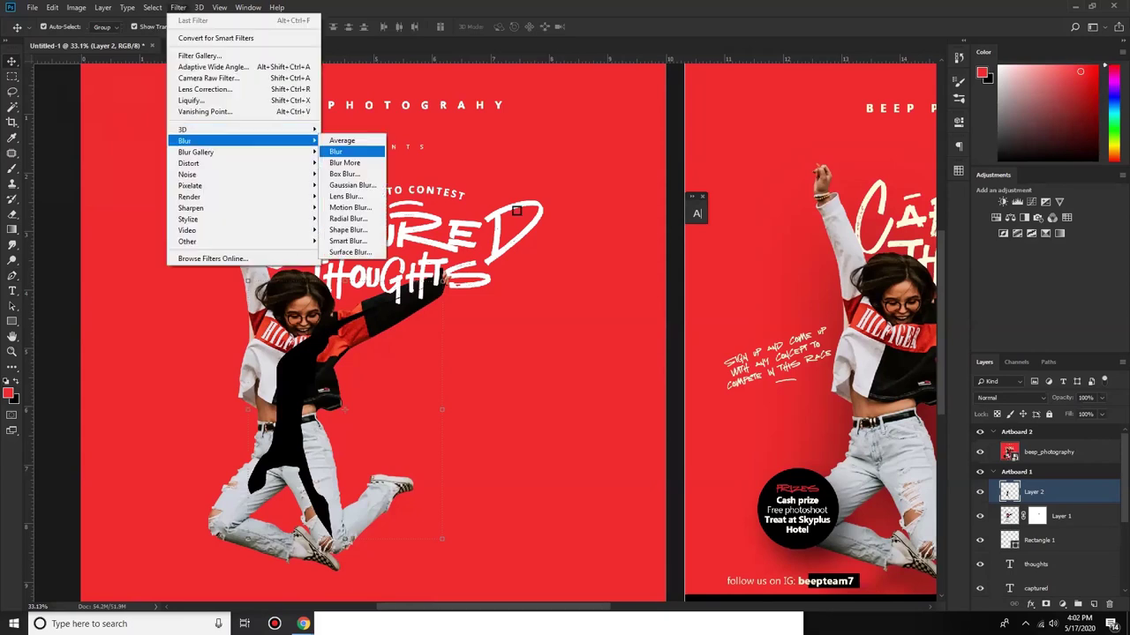
key(Down)
key(Down)
key(Down)
key(Return)
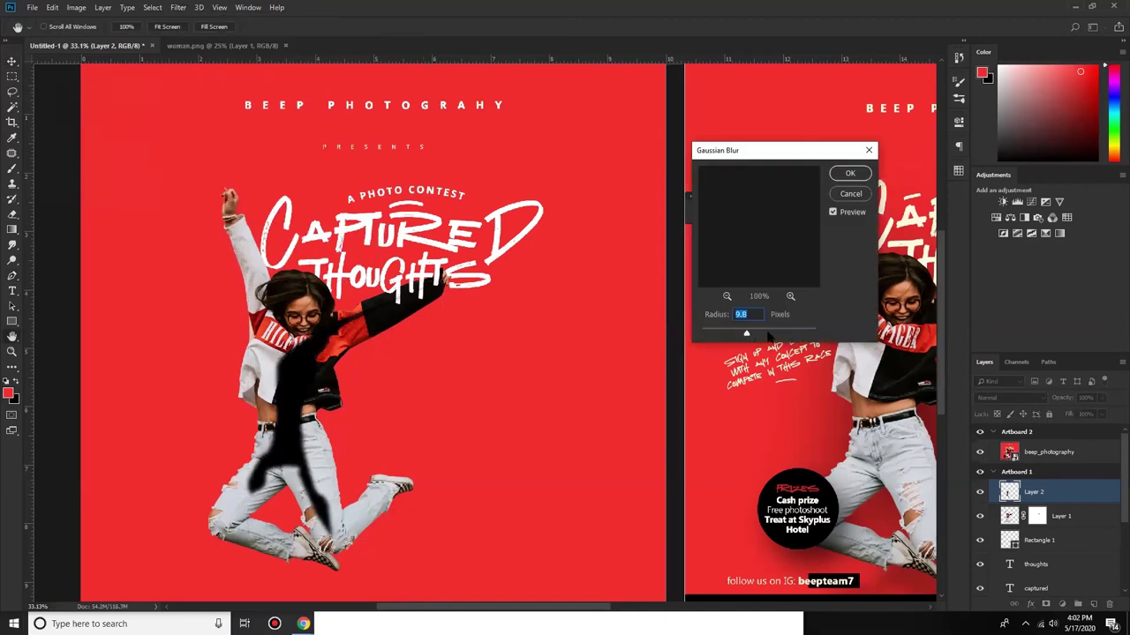
click(766, 334)
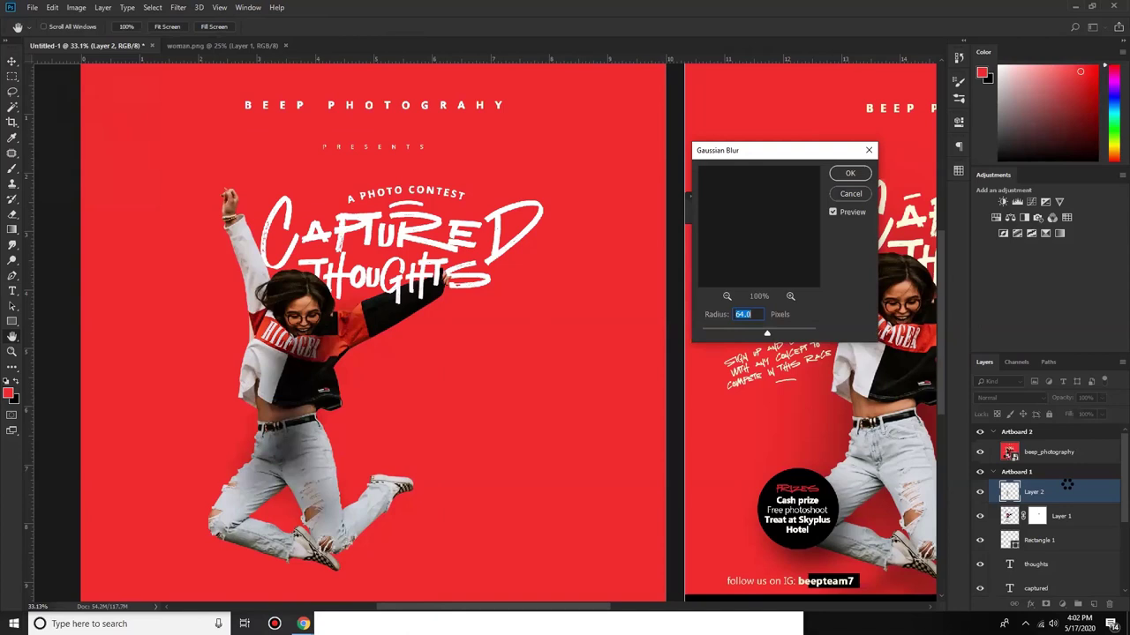
key(Return)
drag(1055, 491, 1055, 522)
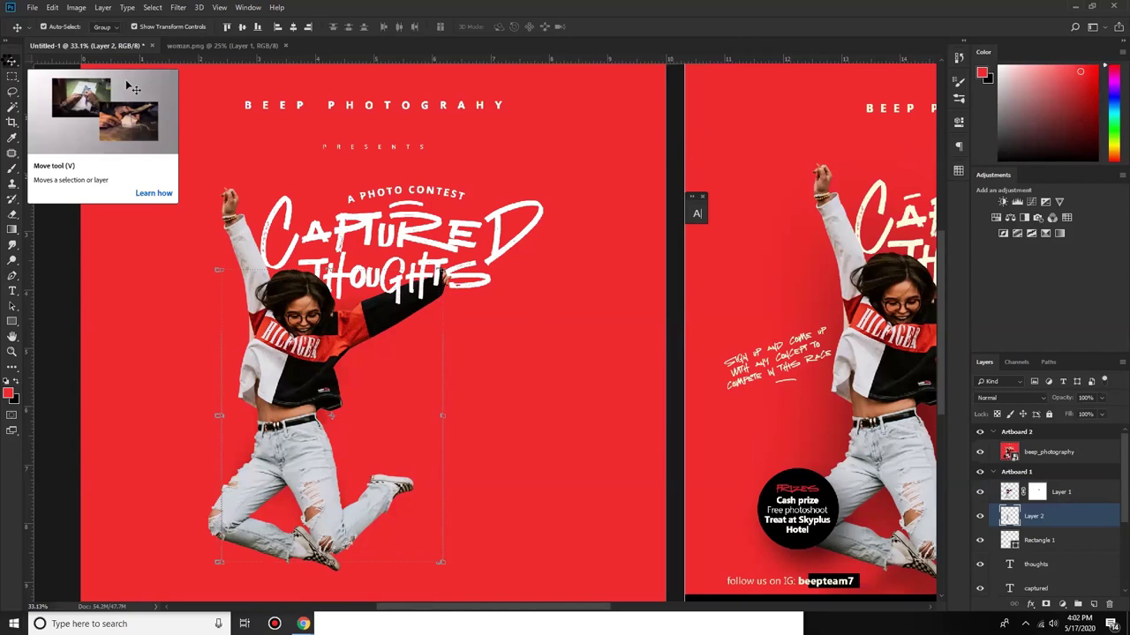
Step: Nudge the Layer 2 shadow slightly right and widen it on both sides with Free Transform
key(shift+Right)
key(shift+Right)
key(shift+Right)
key(shift+Right)
key(shift+Right)
key(shift+Right)
key(shift+Right)
key(shift+Right)
key(shift+Right)
click(11, 61)
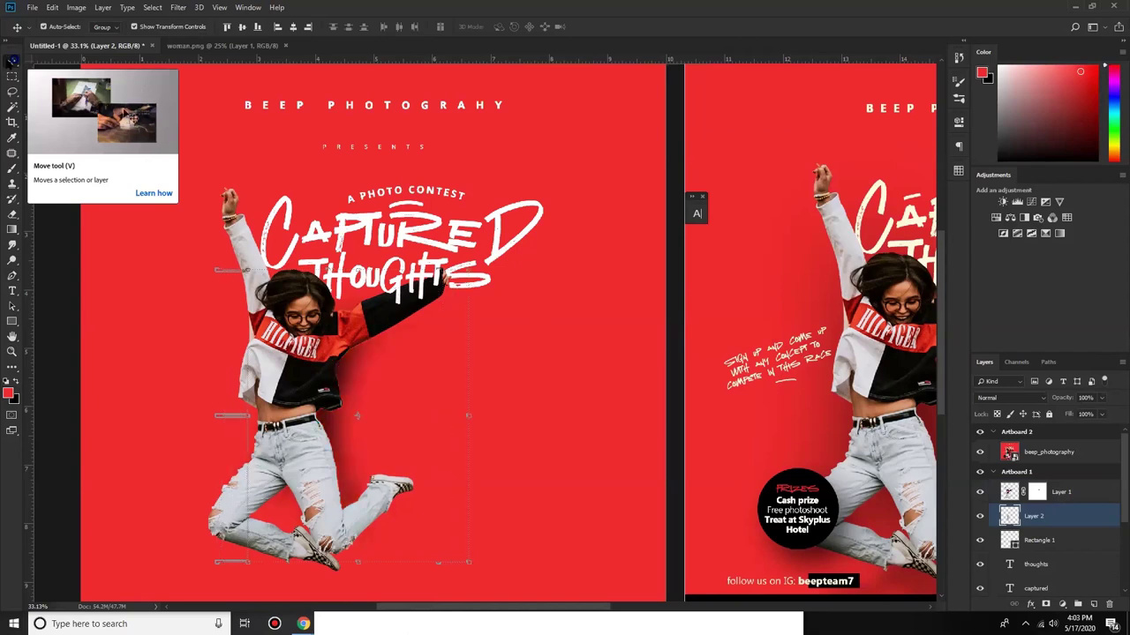
key(shift+Right)
key(shift+Right)
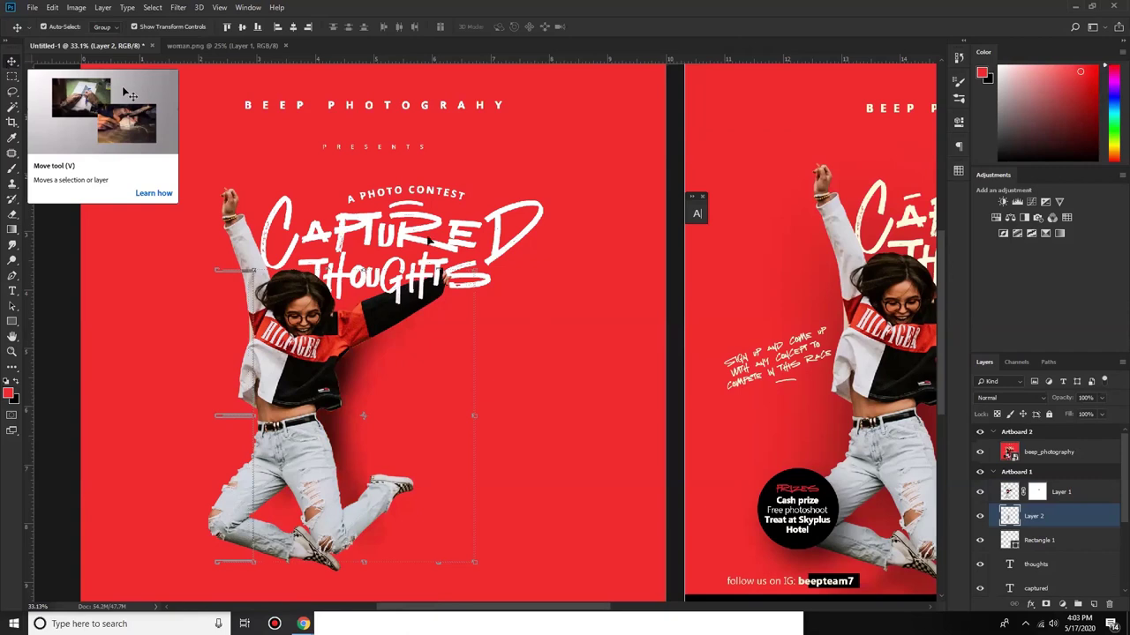
key(ctrl+t)
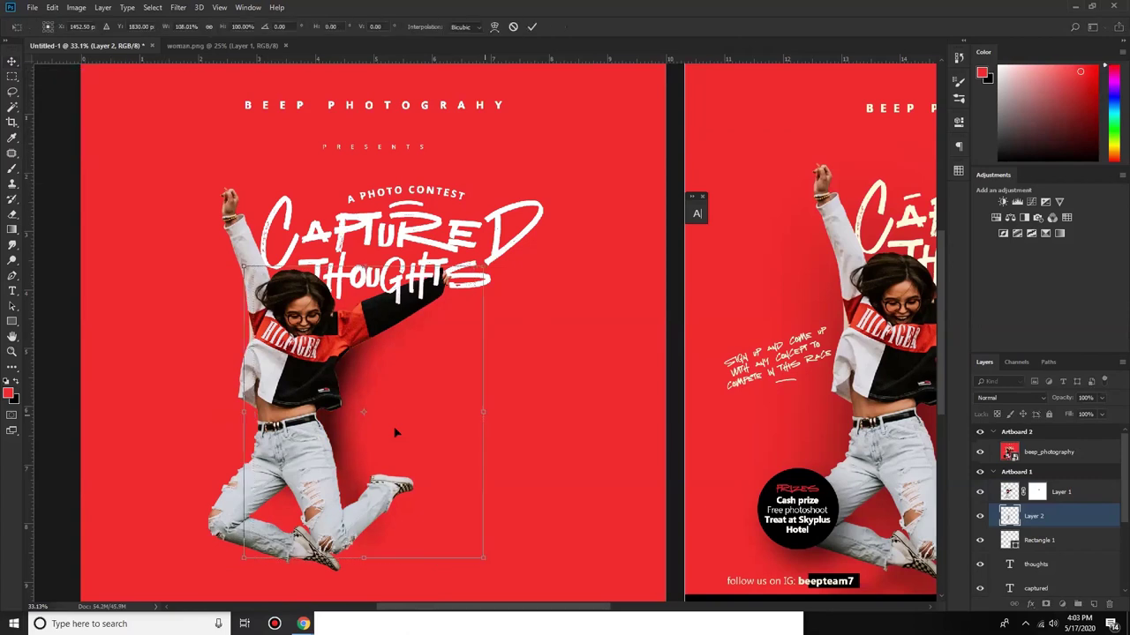
drag(483, 411, 497, 411)
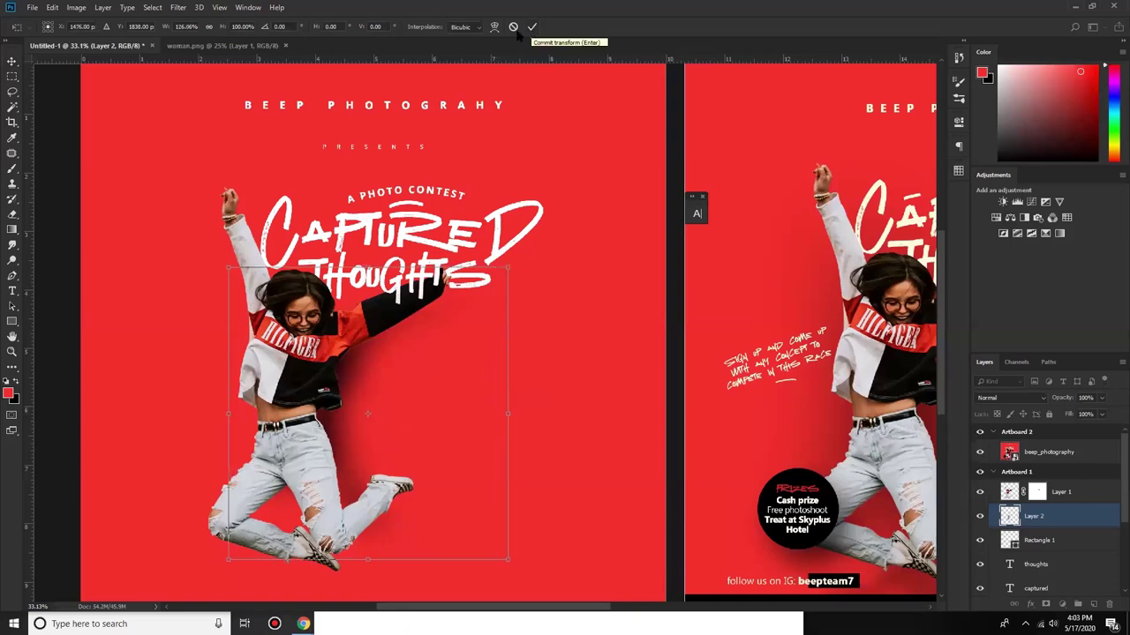
key(Return)
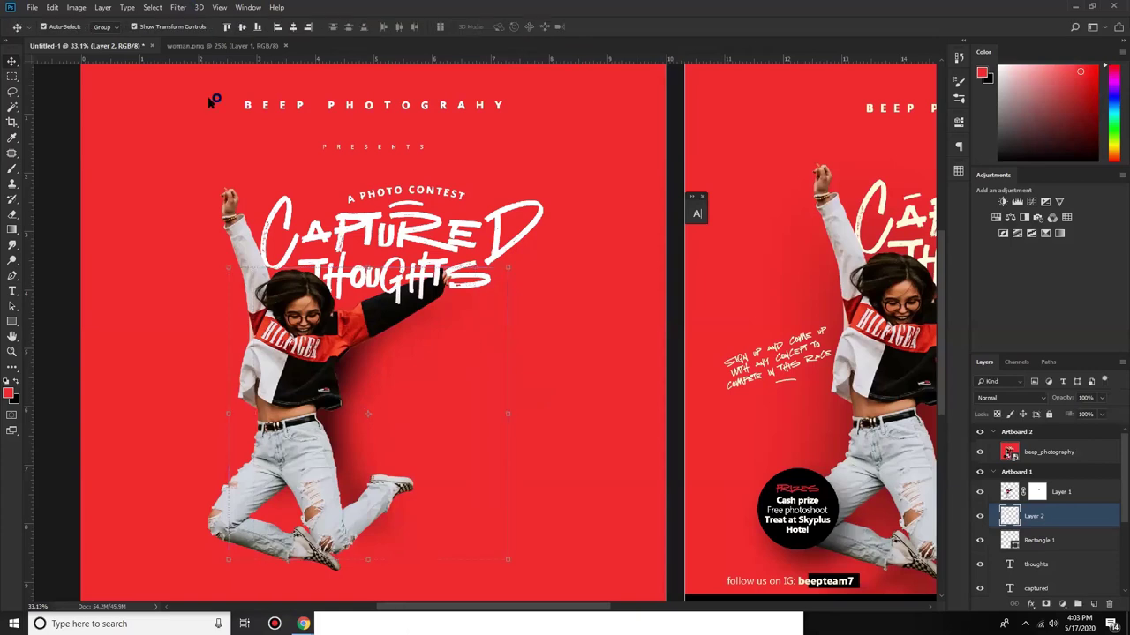
Step: Apply a Gaussian Blur of about 107.1 px radius to the shadow
click(180, 7)
mouse_move(210, 145)
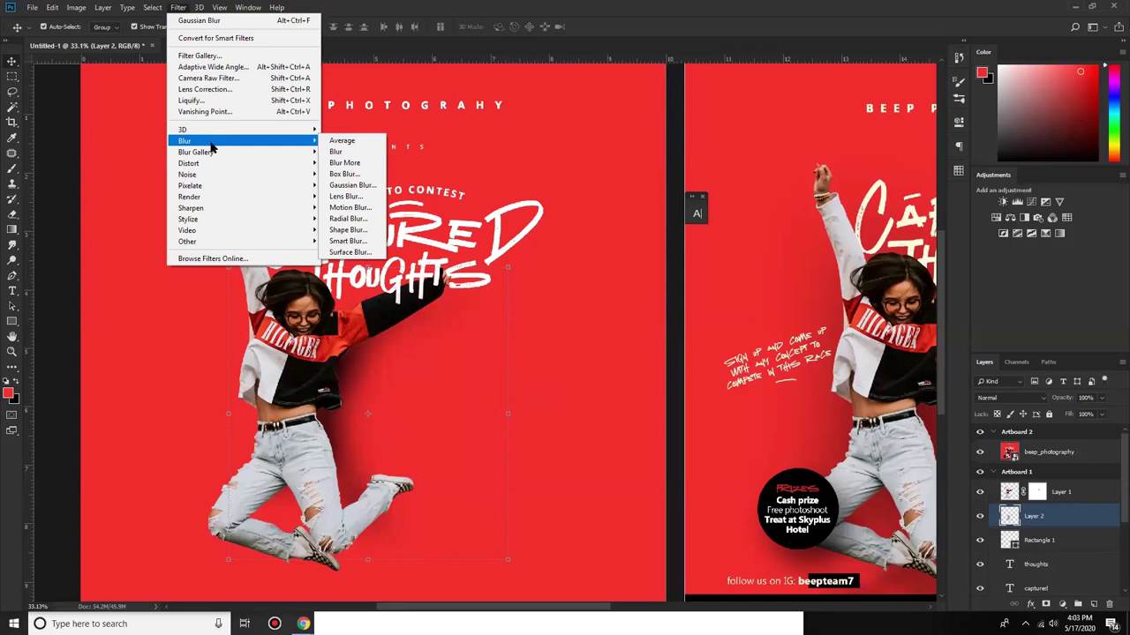
click(312, 147)
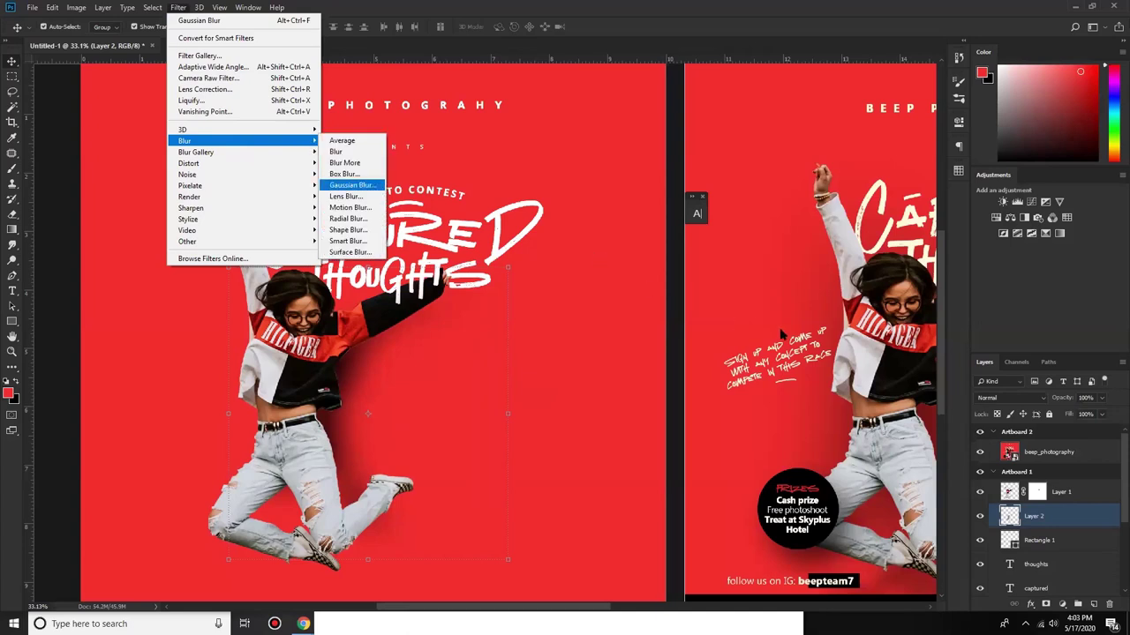
key(Return)
drag(775, 335, 775, 335)
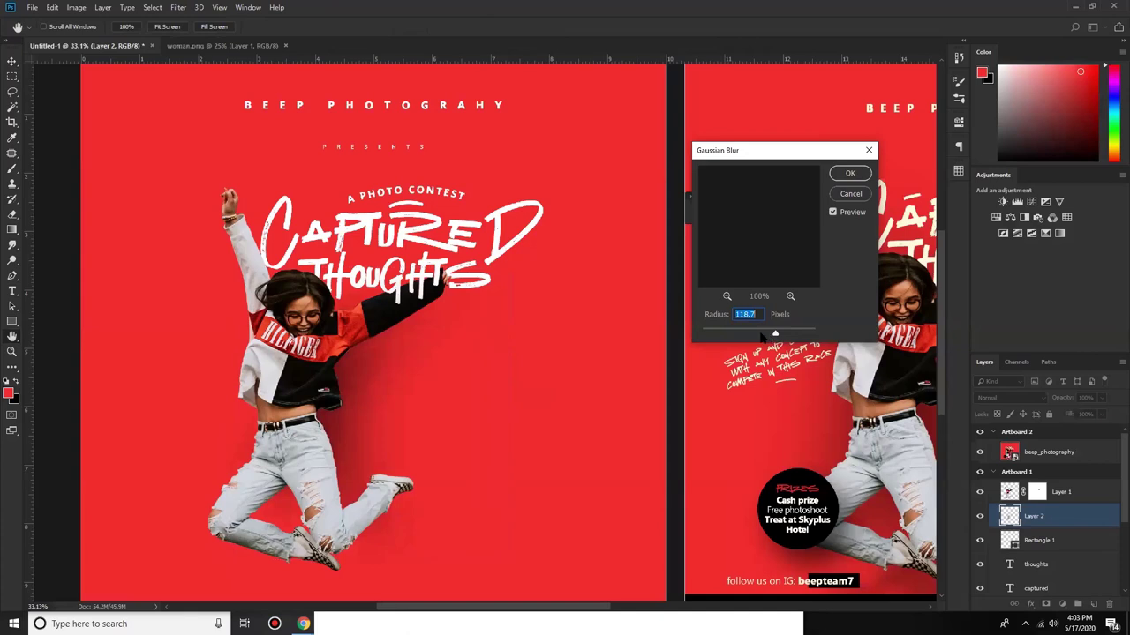
drag(760, 337, 768, 335)
click(768, 335)
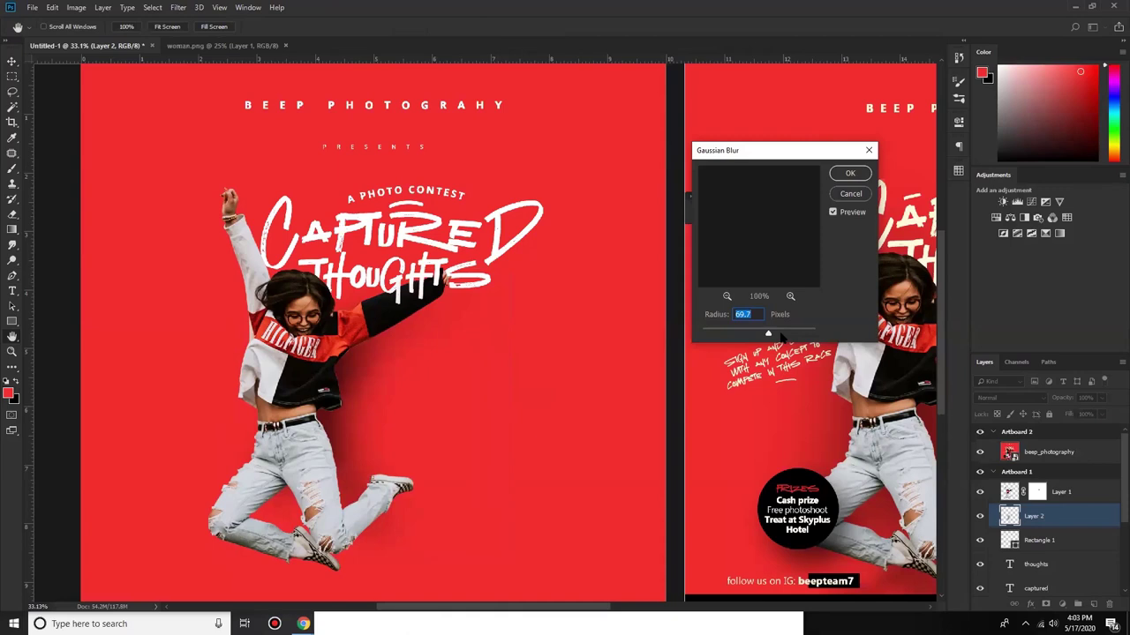
drag(767, 336, 776, 336)
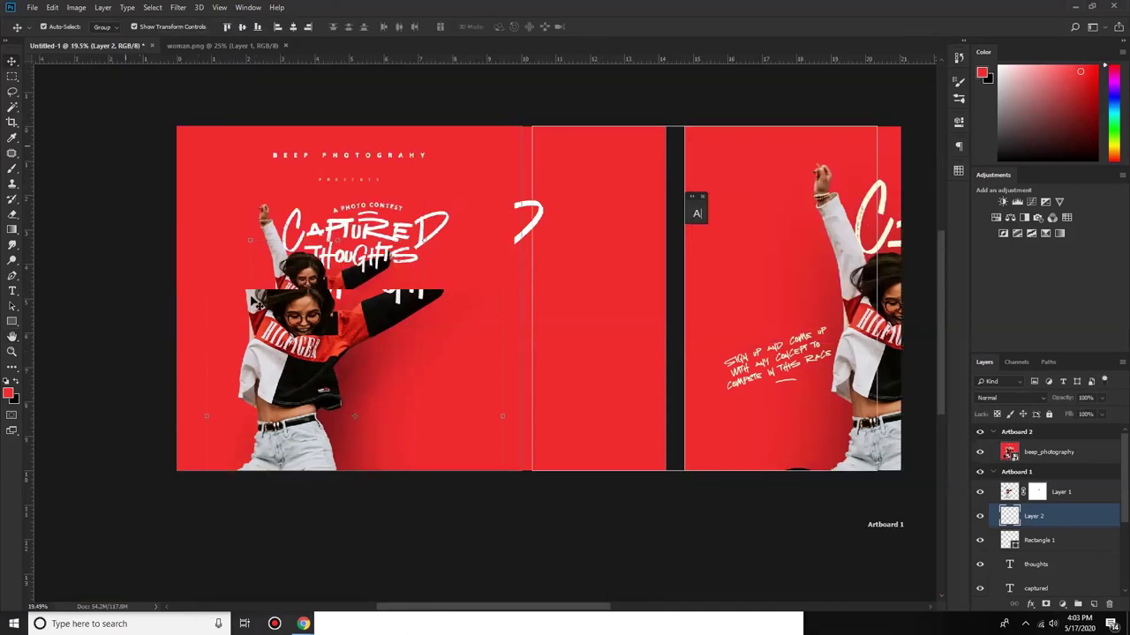
scroll(254, 302, down, 1)
scroll(254, 303, up, 1)
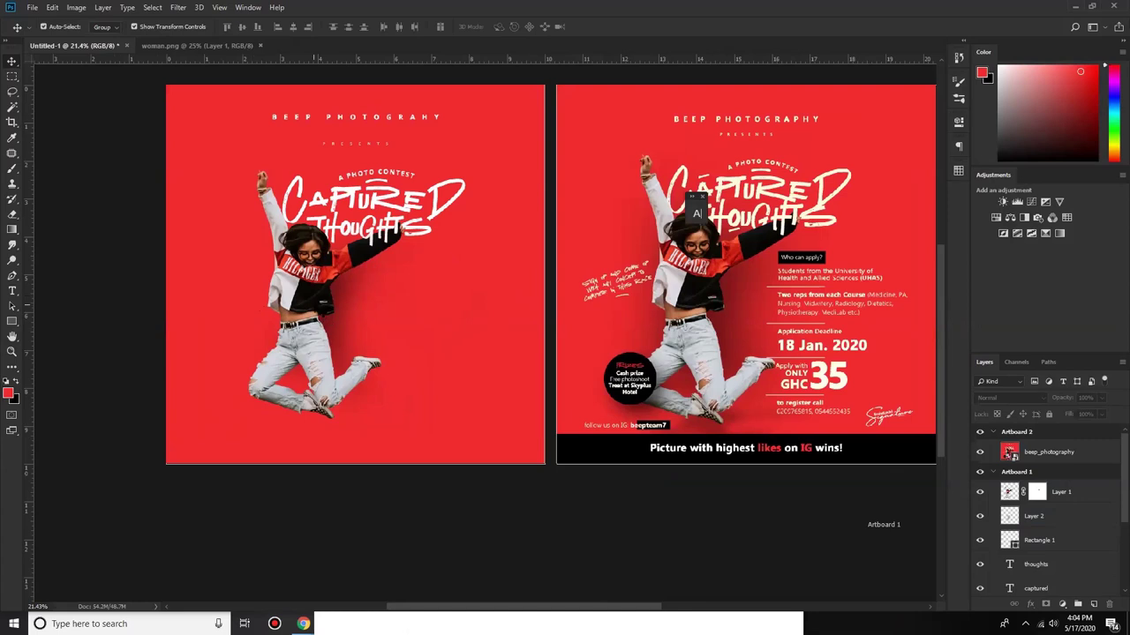
click(324, 315)
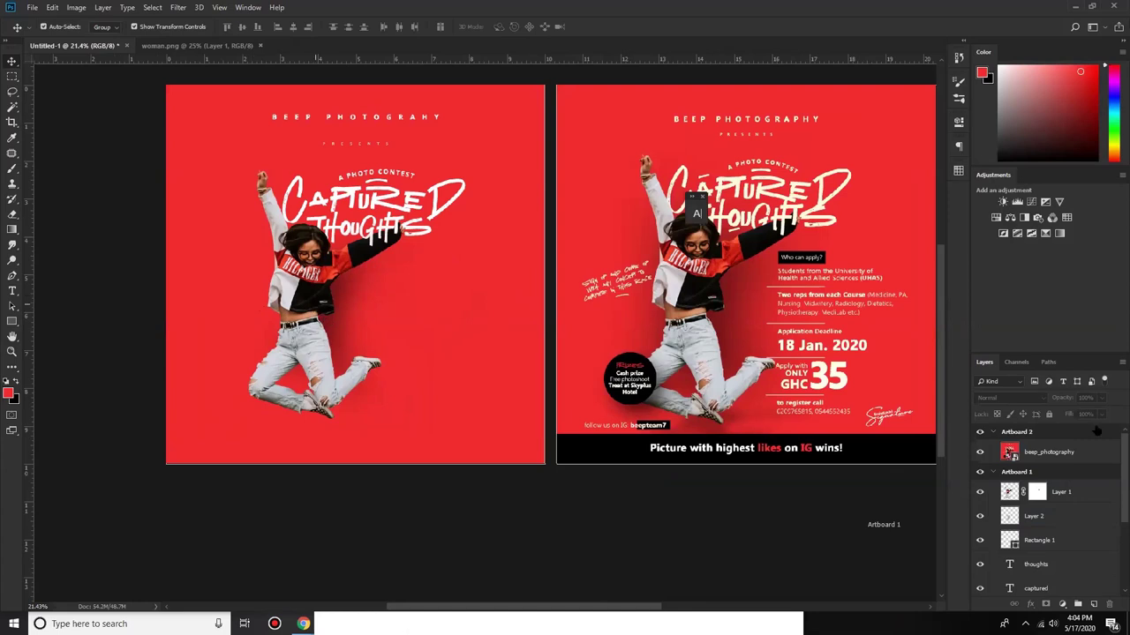
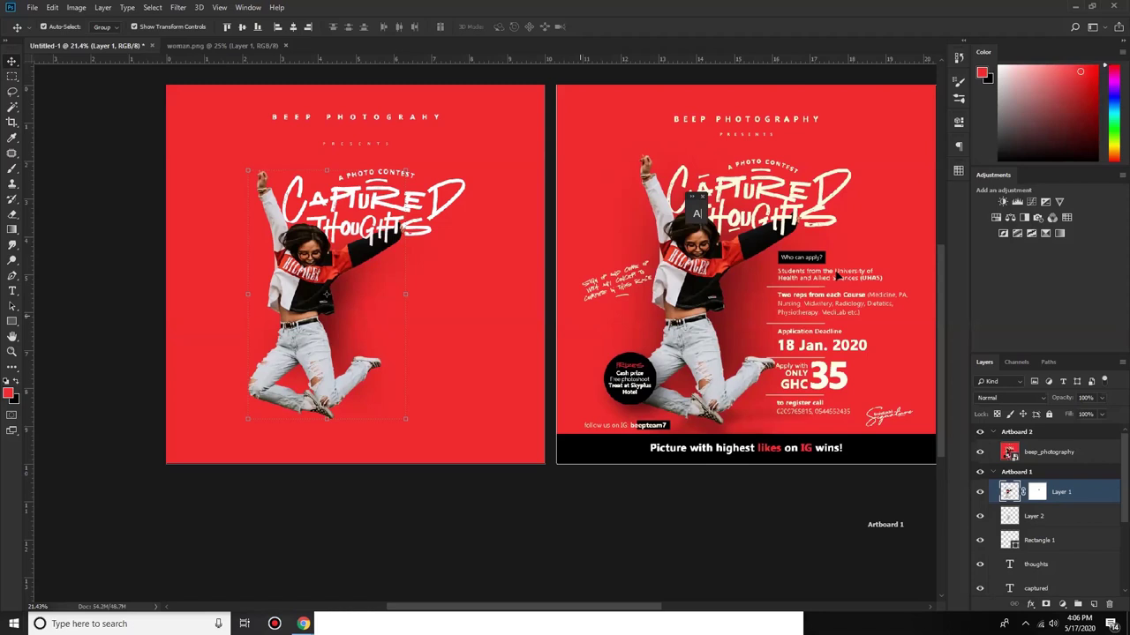
Step: Draw a black 373 × 102 px bar below the title, beside the jumping woman's arm
click(838, 277)
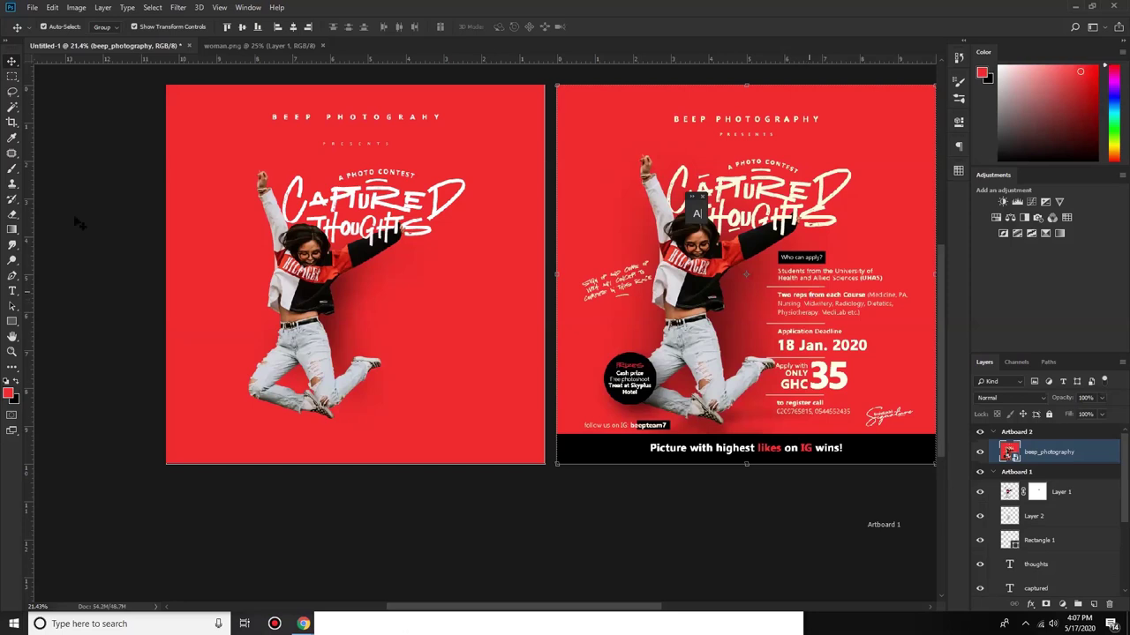
click(12, 322)
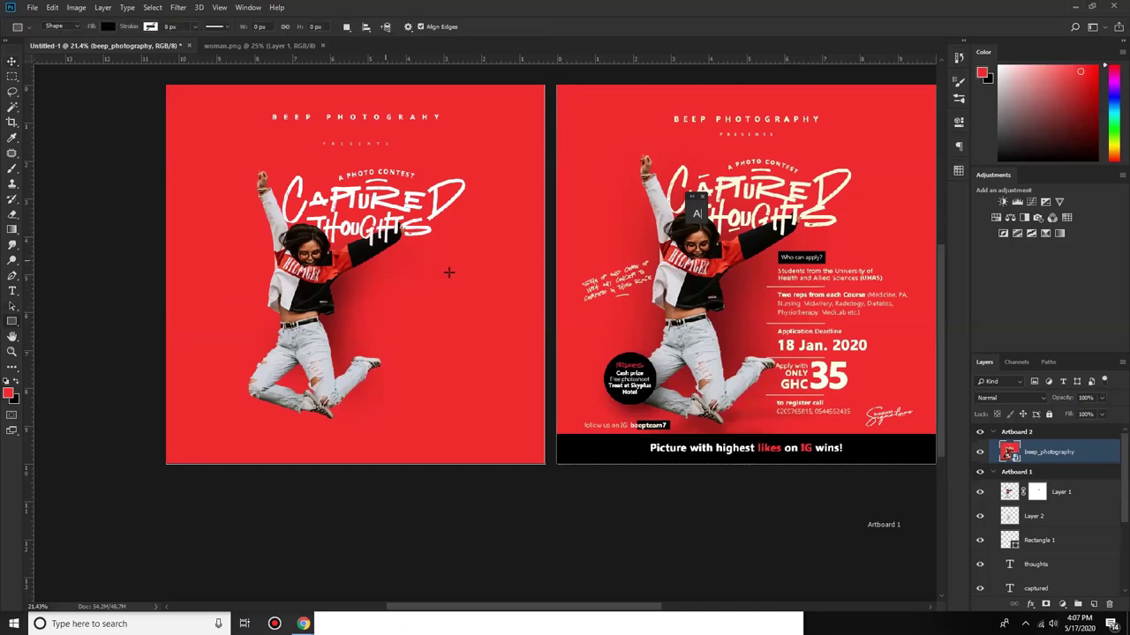
drag(385, 263, 438, 275)
drag(438, 275, 432, 271)
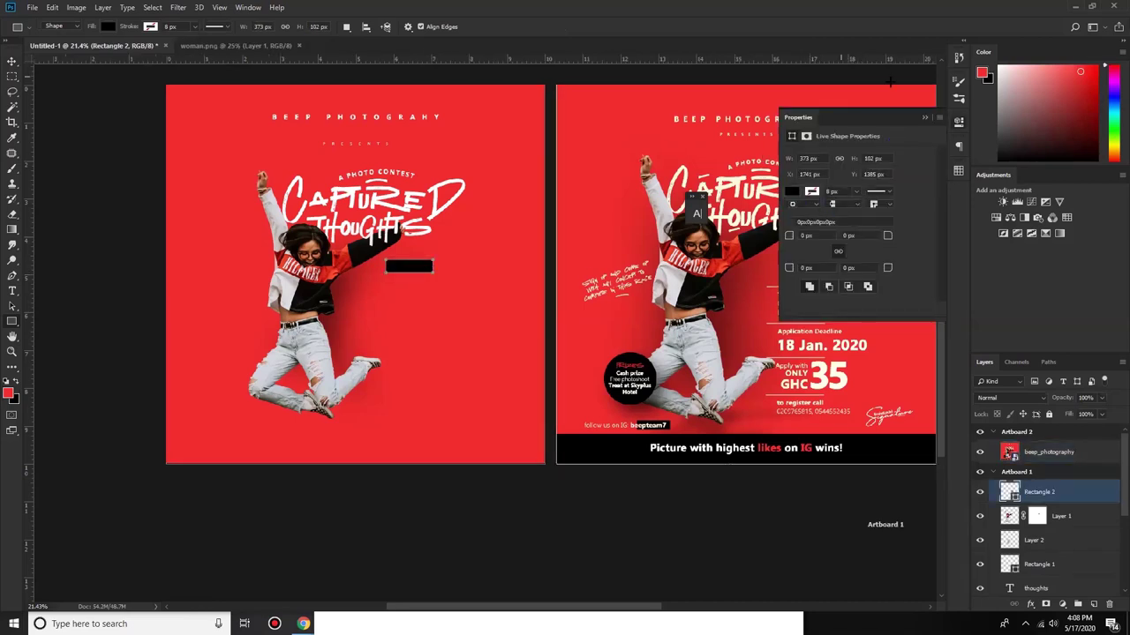
click(924, 117)
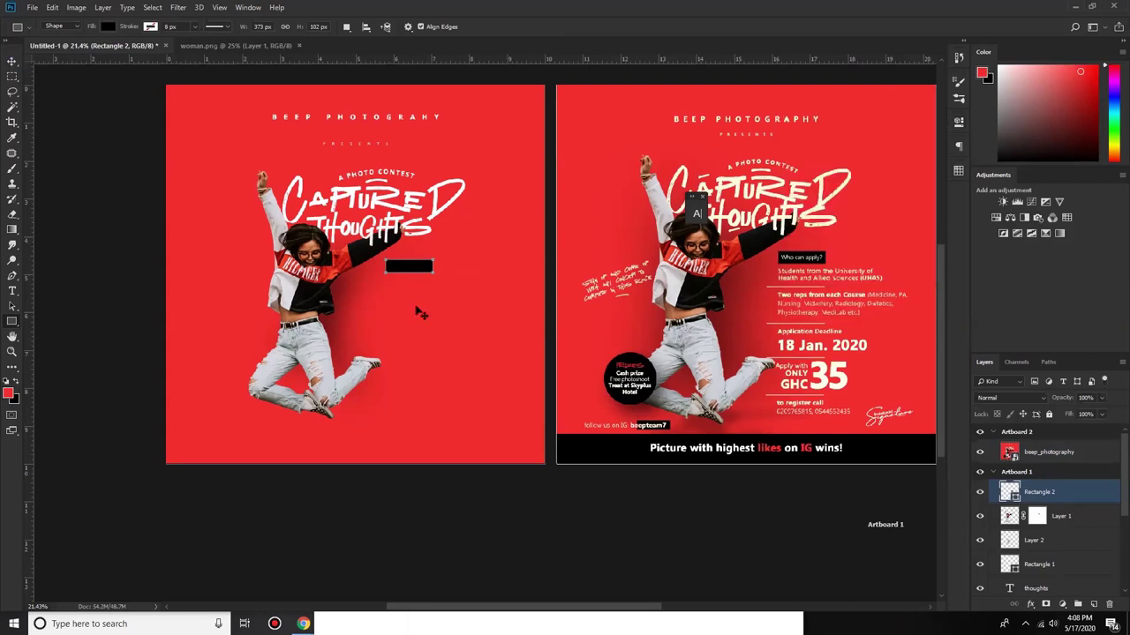
key(v)
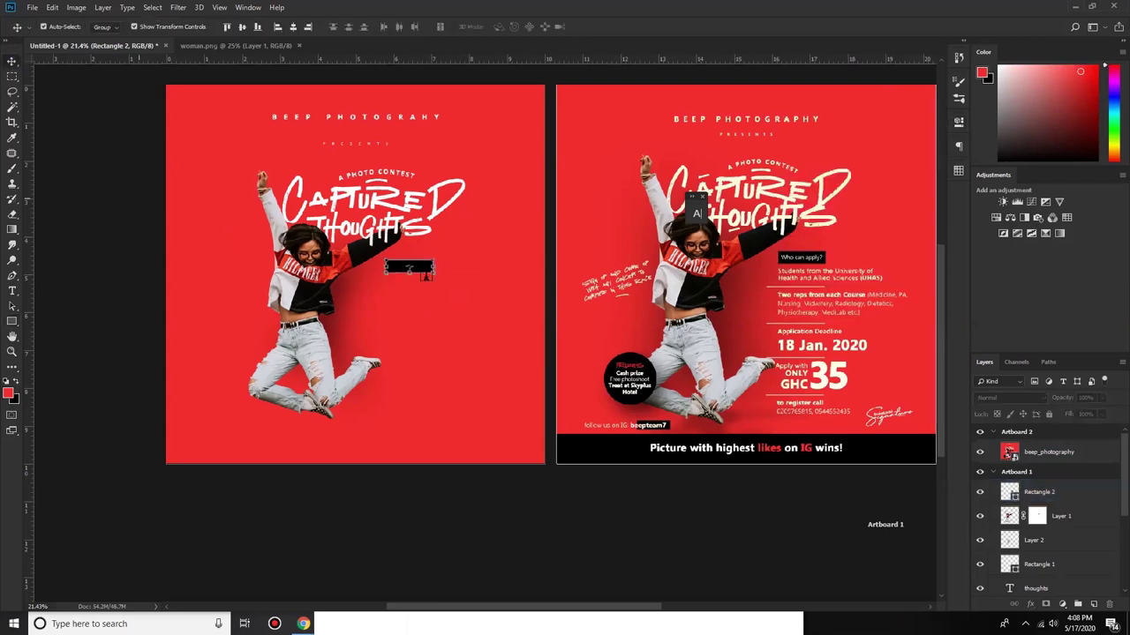
scroll(505, 324, up, 1)
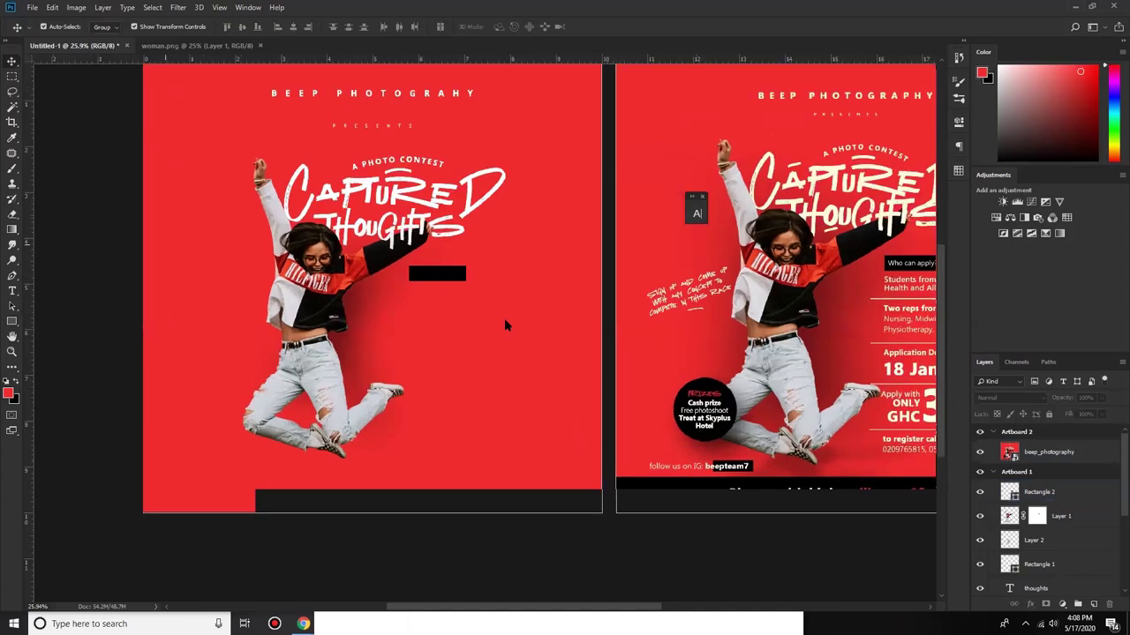
Step: Type 'WHO' on the black bar and turn off All Caps in the Character panel
text(t)
text(WH)
text(O)
key(ctrl+a)
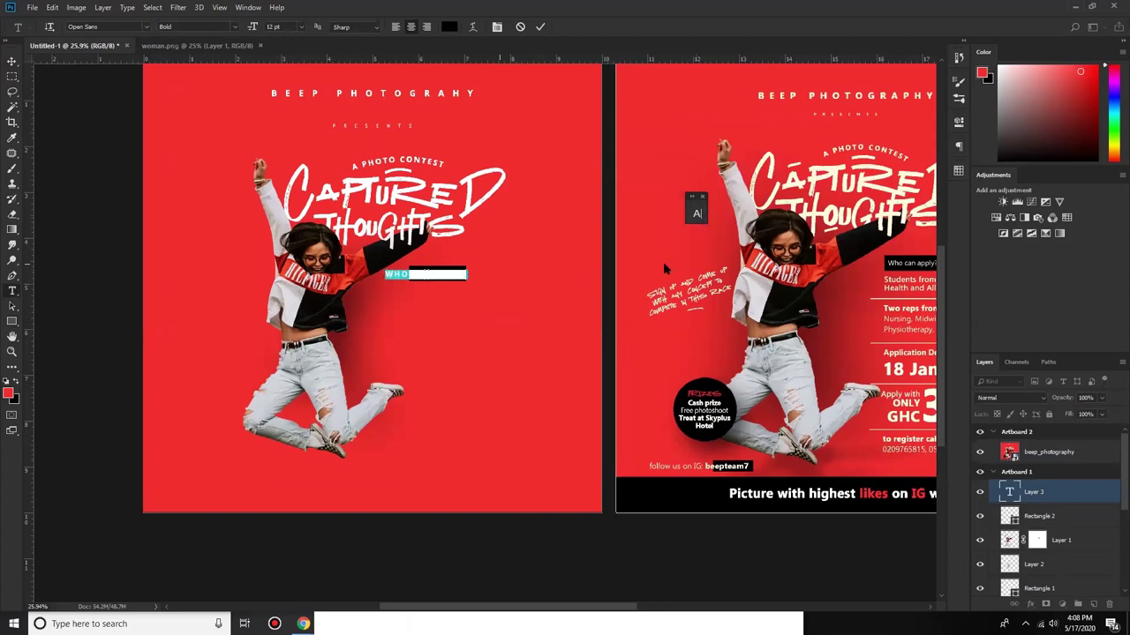
key(ctrl+t)
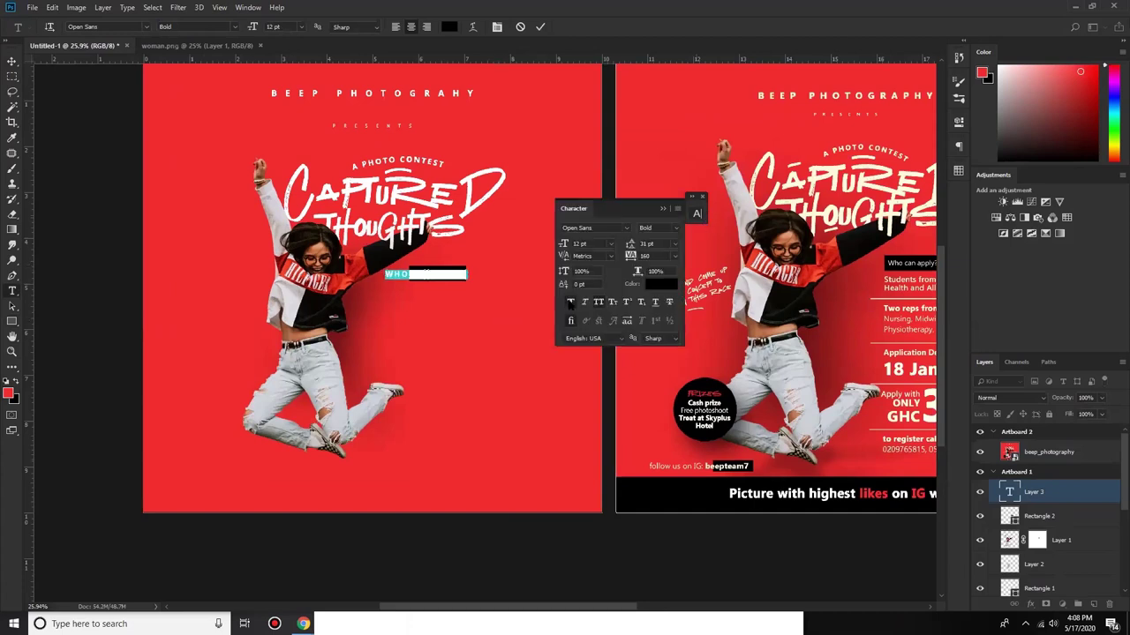
click(599, 301)
click(598, 302)
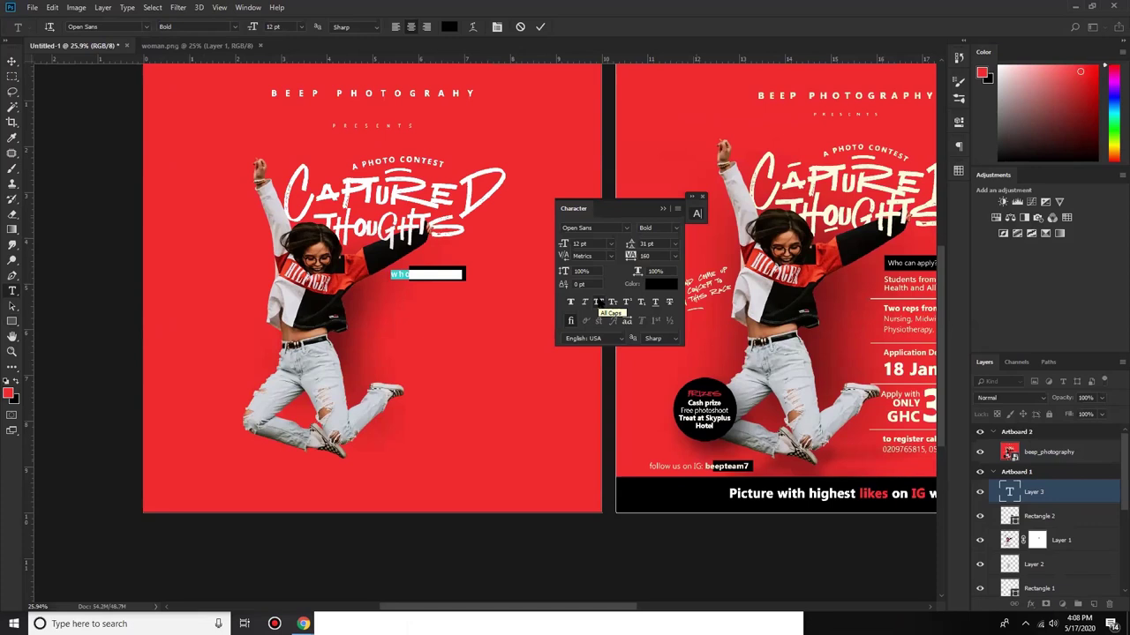
click(606, 301)
Step: Give 'Who can apply?' white ffffff colour, -40 tracking and 11 pt size, then commit
click(657, 256)
text(40)
key(Return)
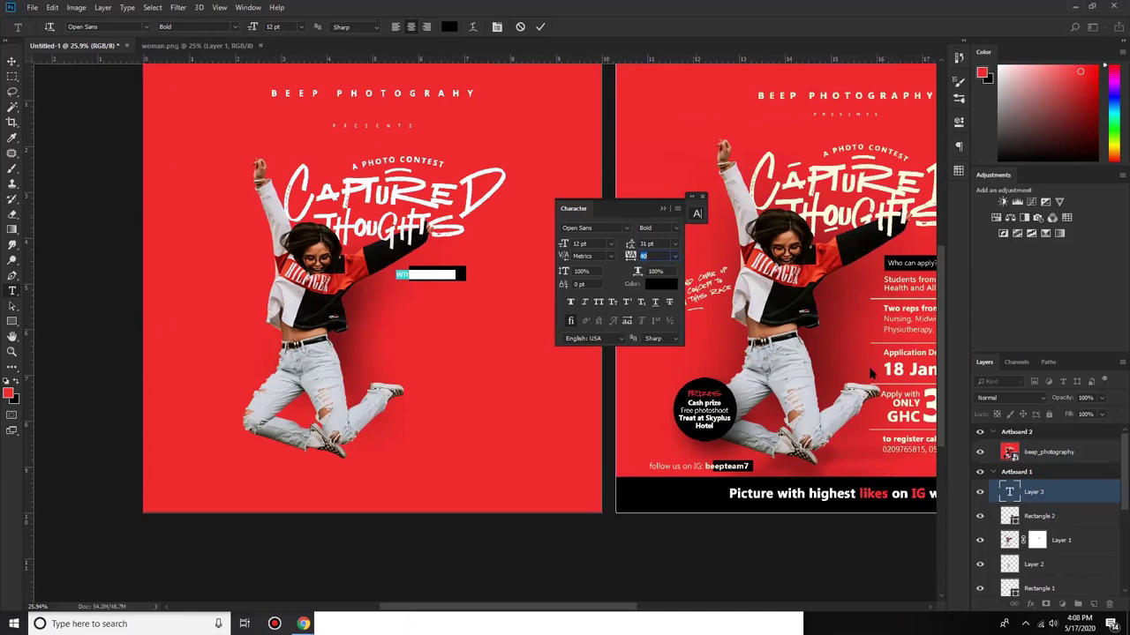
click(660, 283)
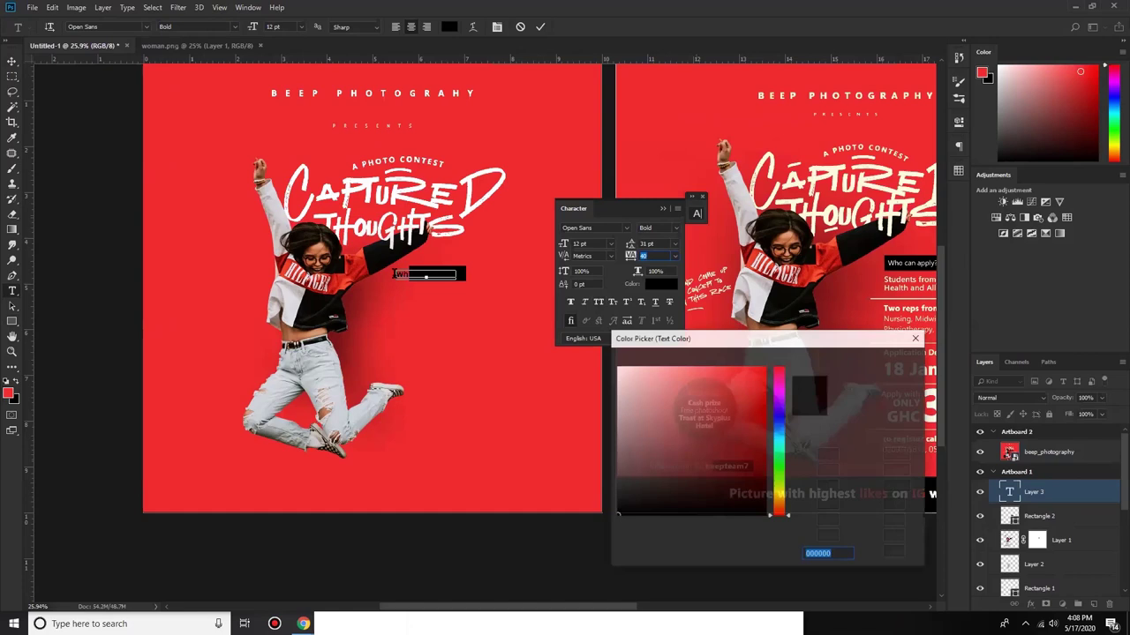
text(ffffff)
key(Return)
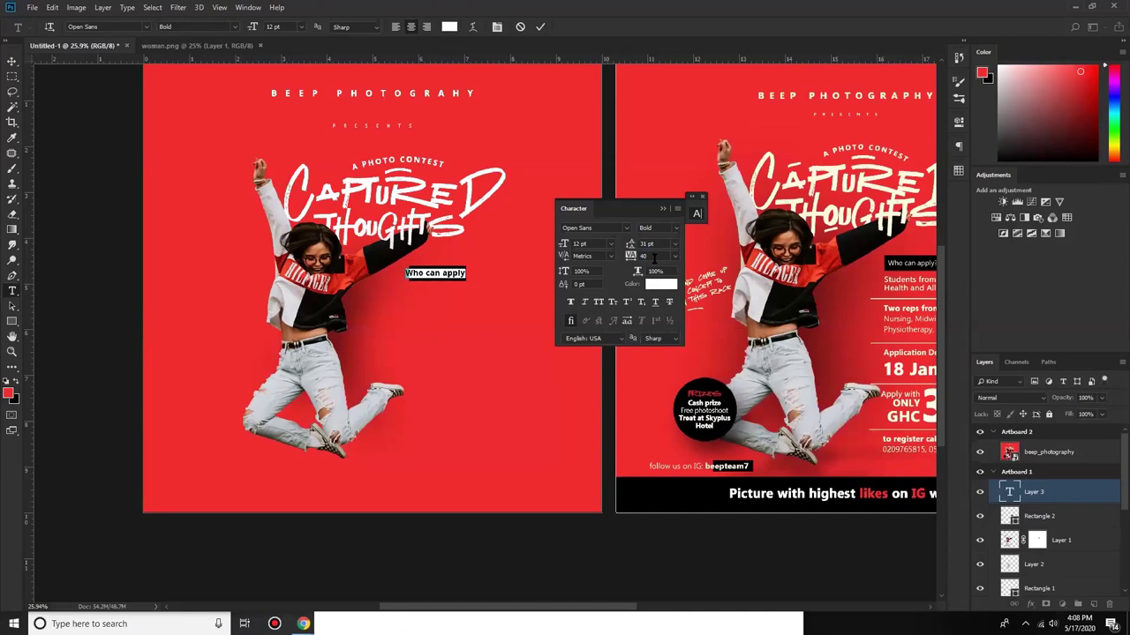
text(-40)
key(Return)
click(593, 243)
key(Down)
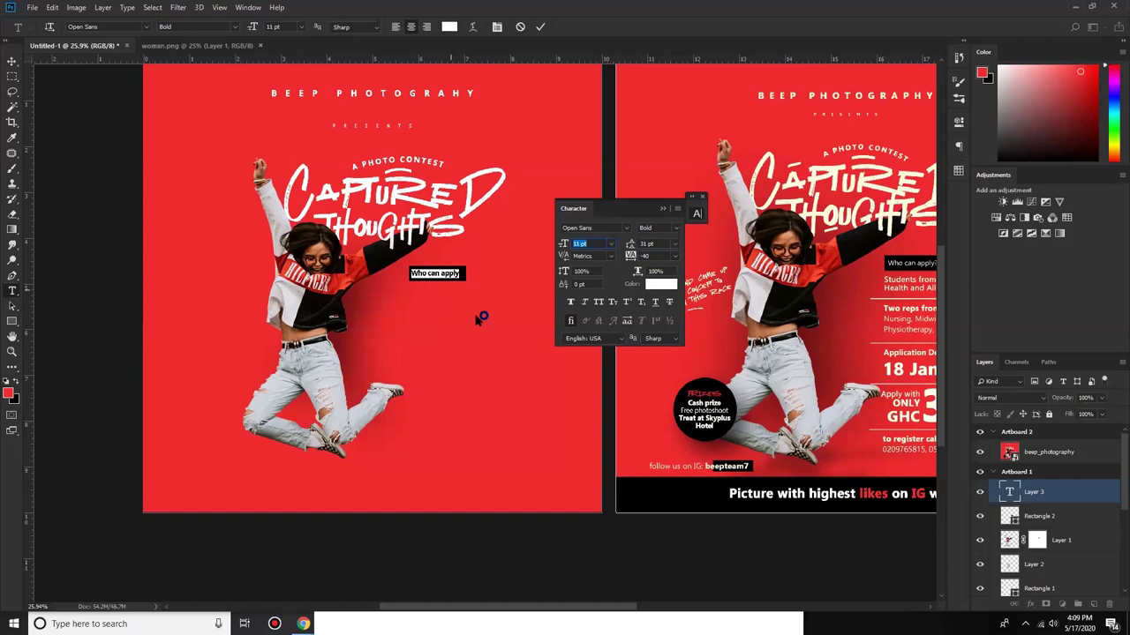
key(Right)
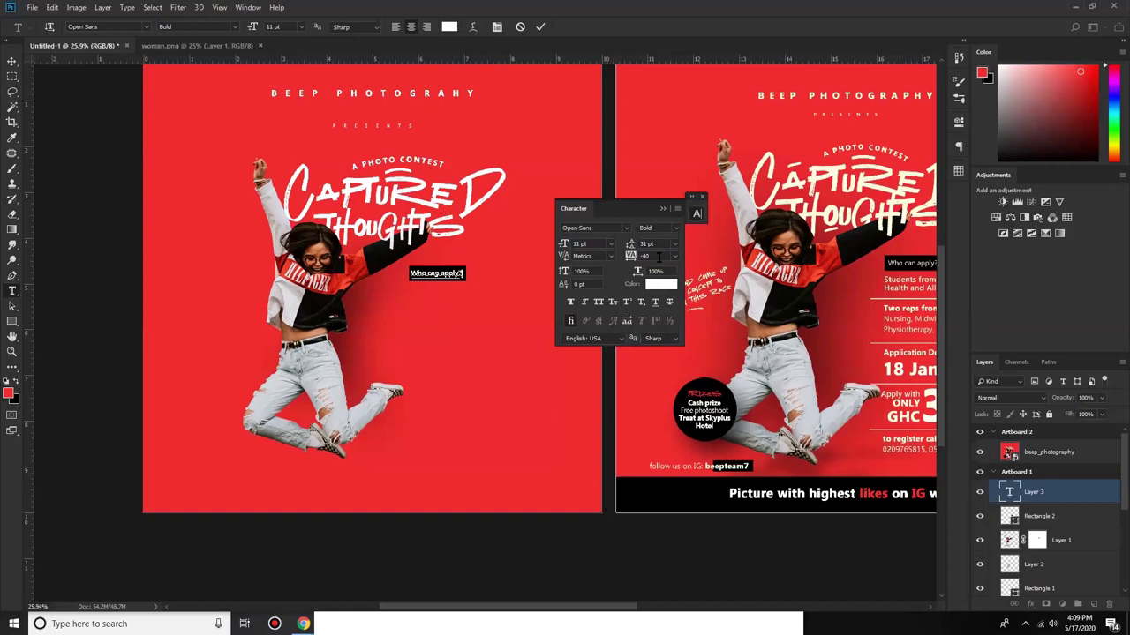
key(ctrl+a)
ctrl+click(214, 315)
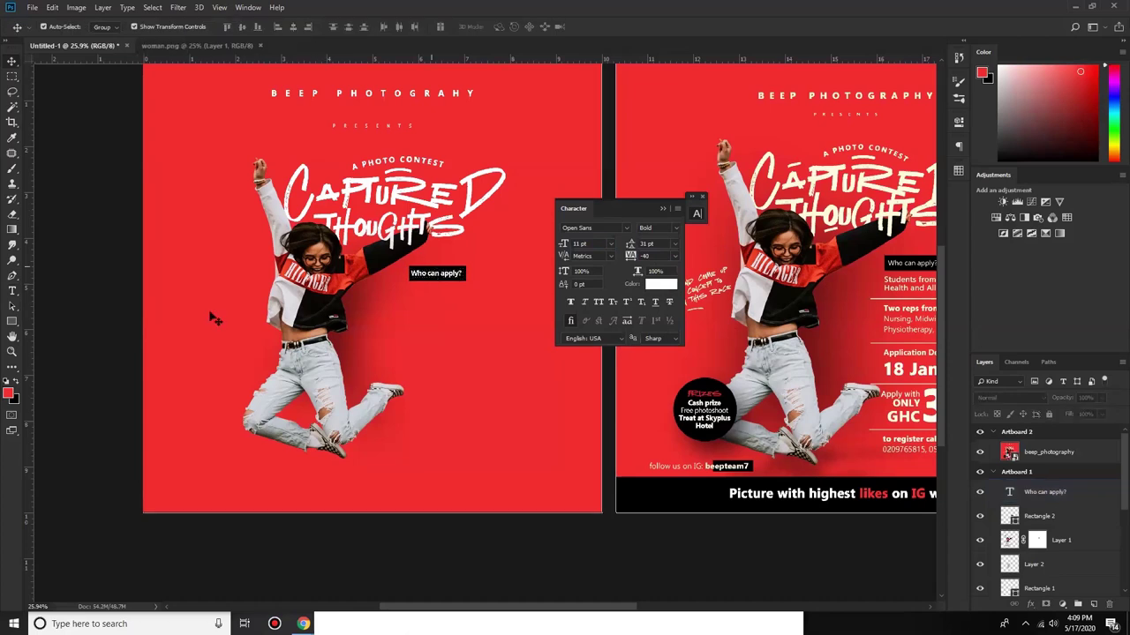
Step: Draw an empty paragraph text box under 'Who can apply?' and select the UHAS lines in Word
click(436, 275)
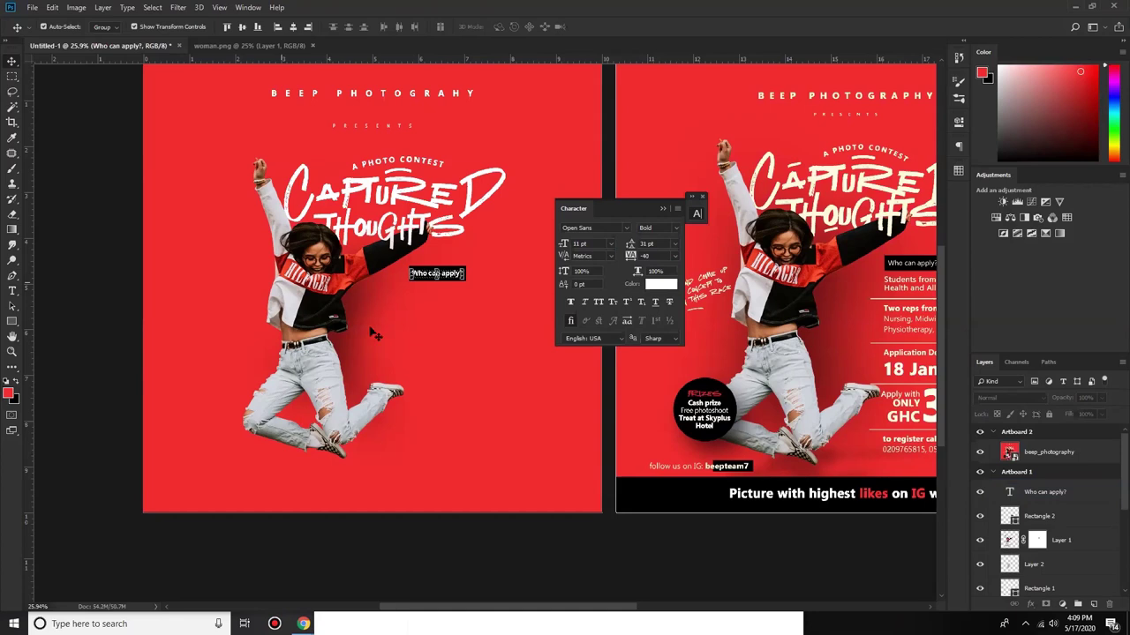
click(409, 300)
key(m)
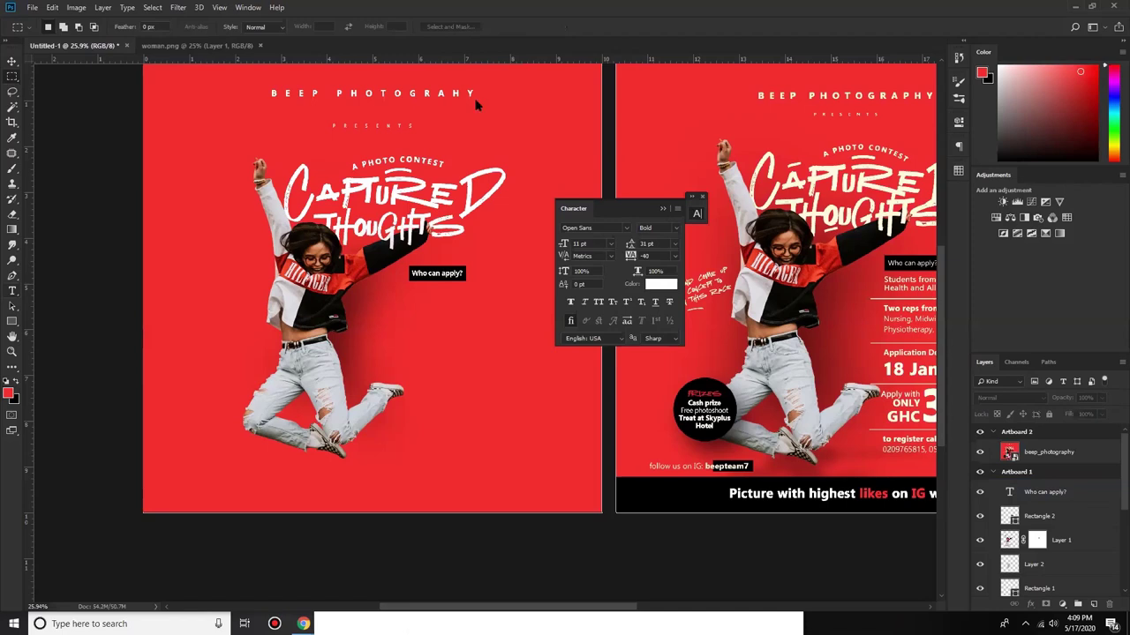
key(t)
drag(407, 288, 560, 319)
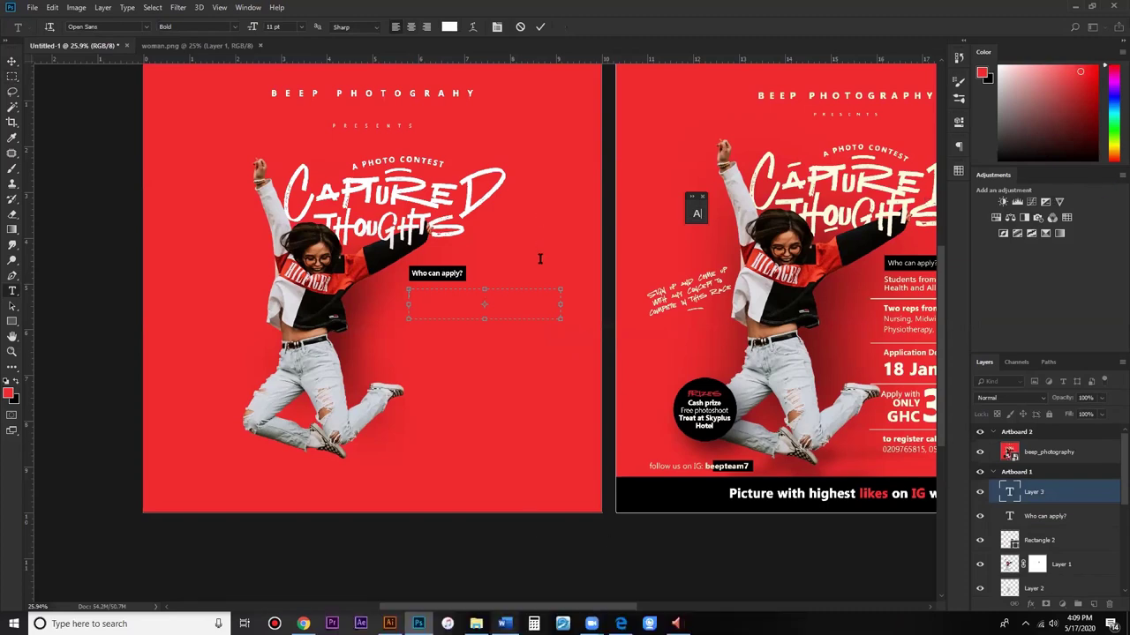
key(alt+Tab)
drag(462, 267, 595, 277)
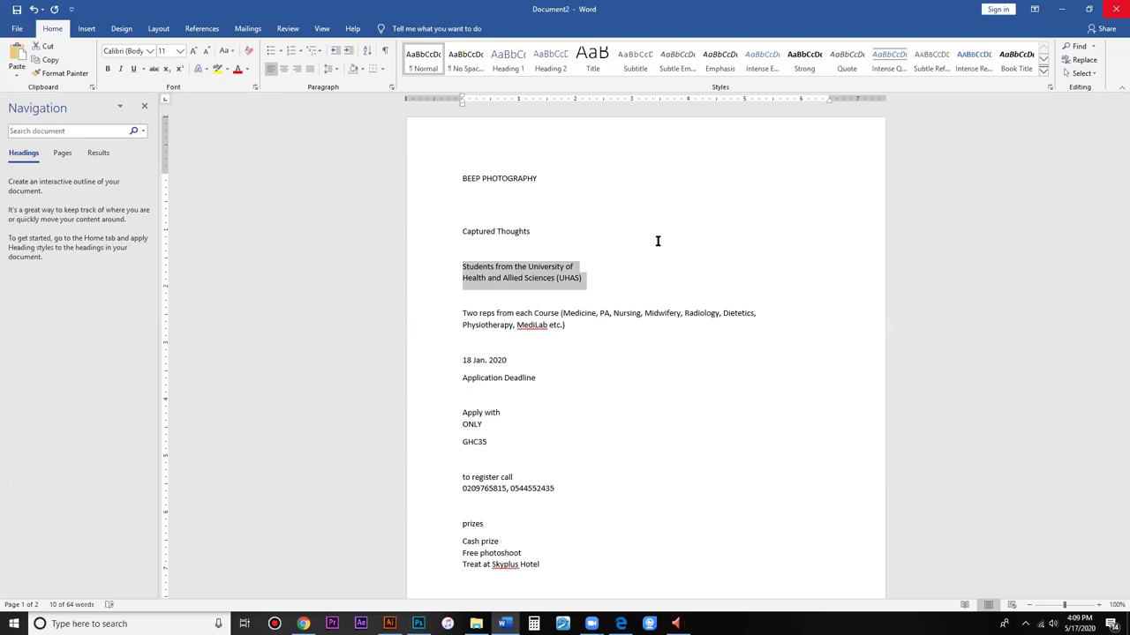
Step: Paste the UHAS student line from Word into the Photoshop text box
key(alt+Tab)
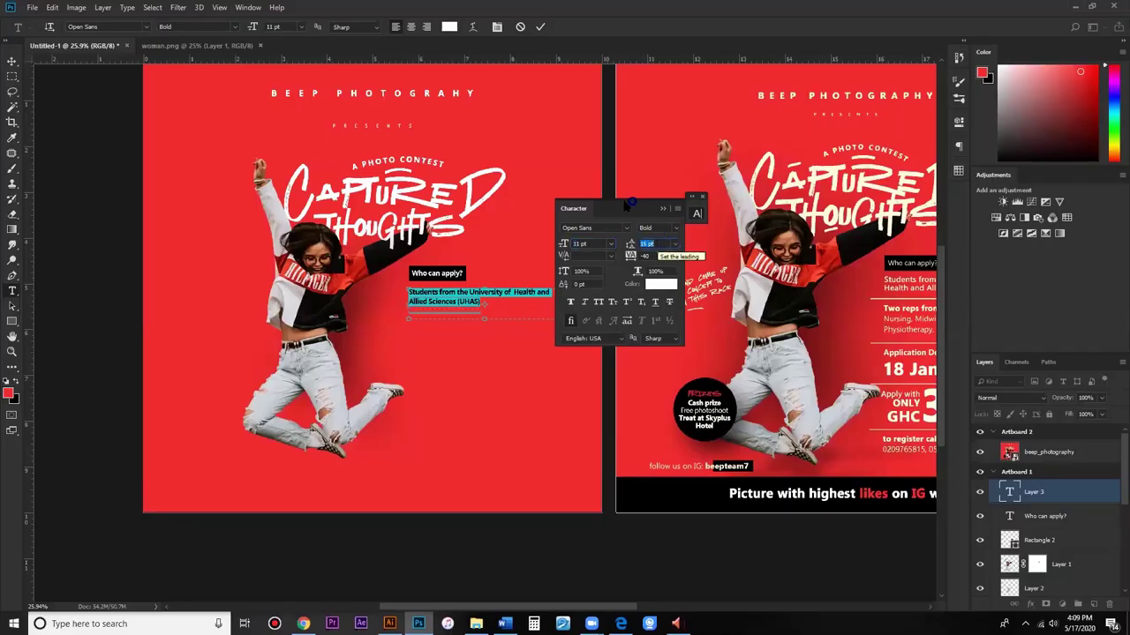
Step: Set the UHAS text to Open Sans Regular, 15 pt leading, -20 tracking, no Faux Bold, and commit it
drag(632, 201, 692, 201)
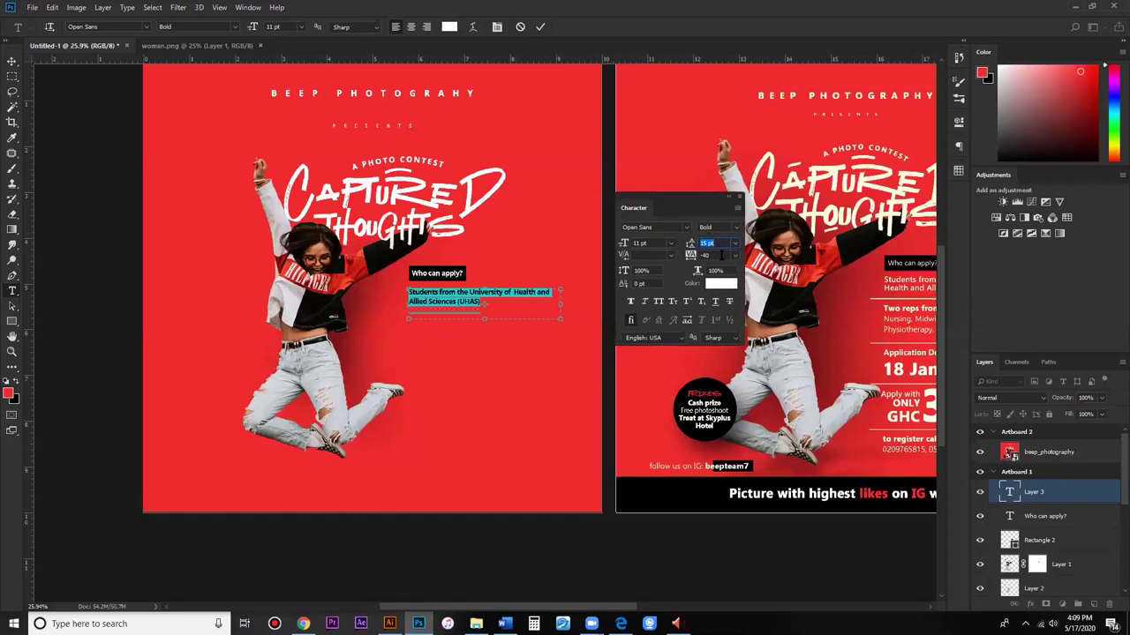
click(735, 227)
click(739, 251)
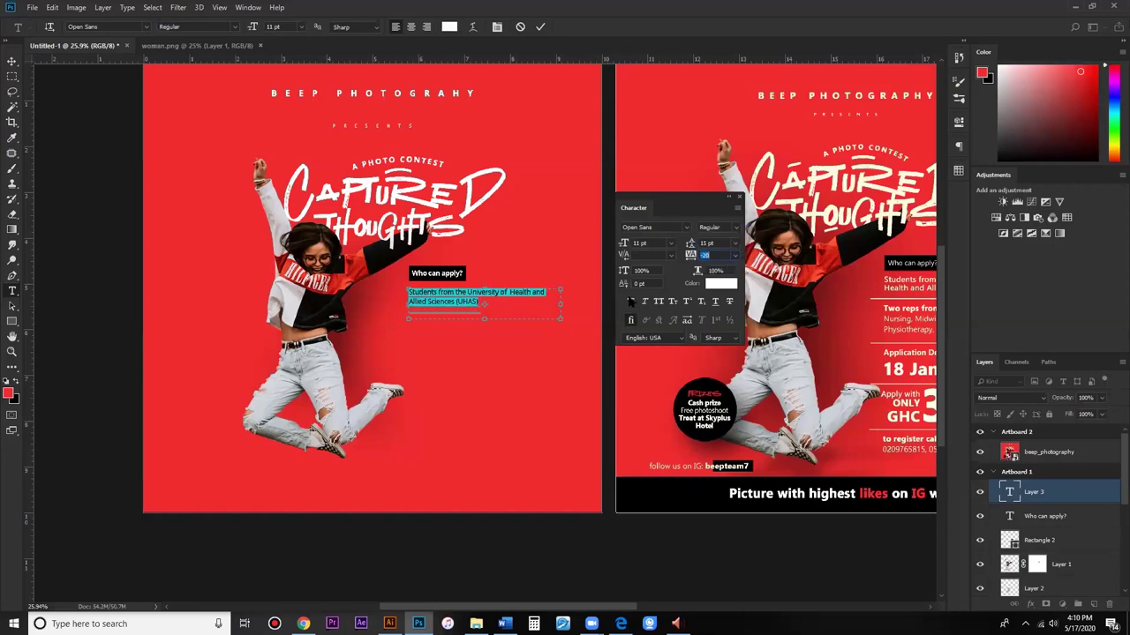
key(Up)
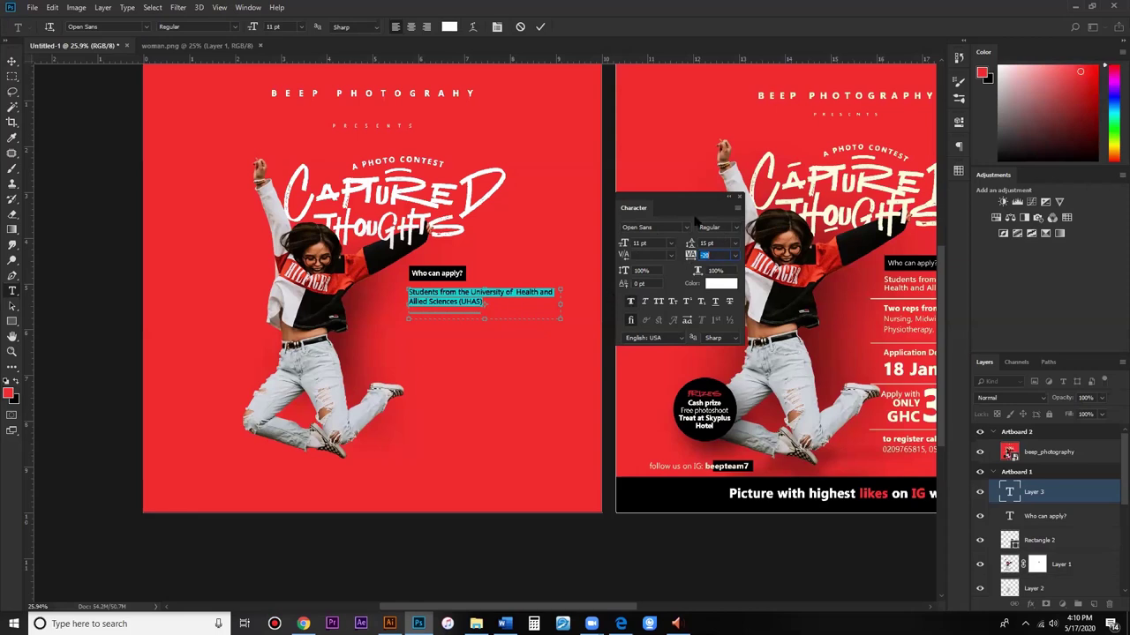
drag(684, 205, 691, 149)
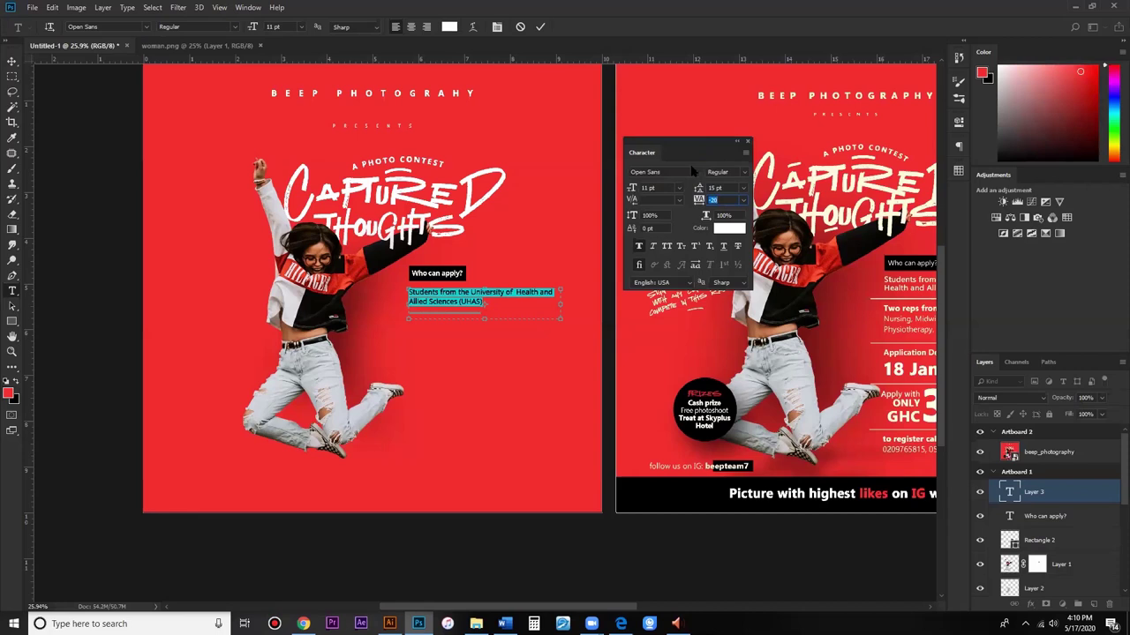
click(642, 248)
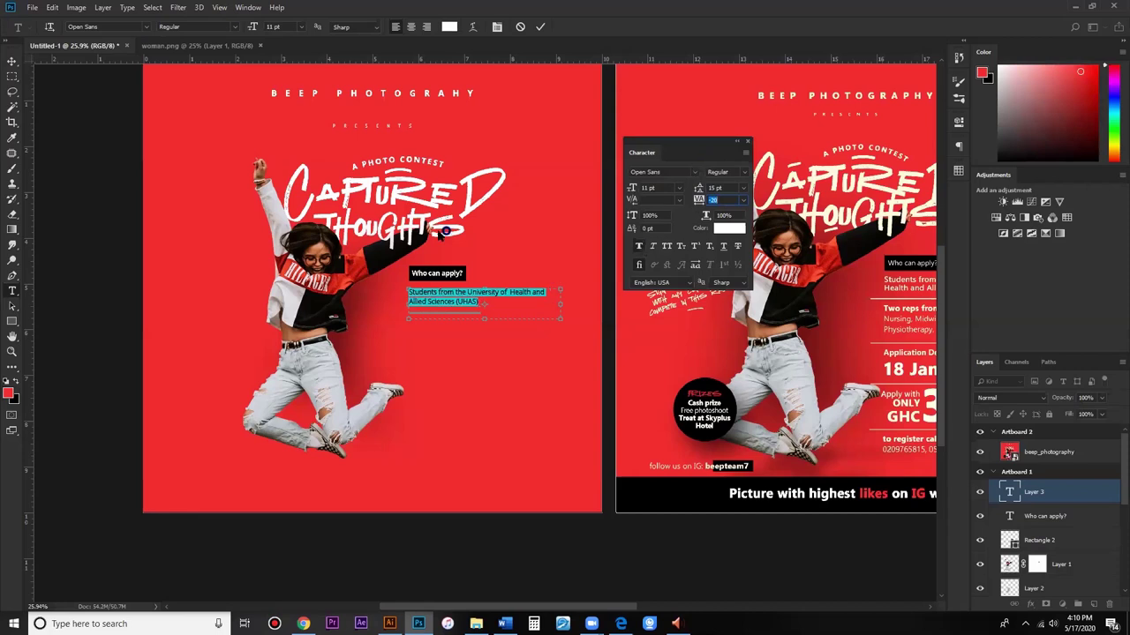
drag(484, 317, 481, 309)
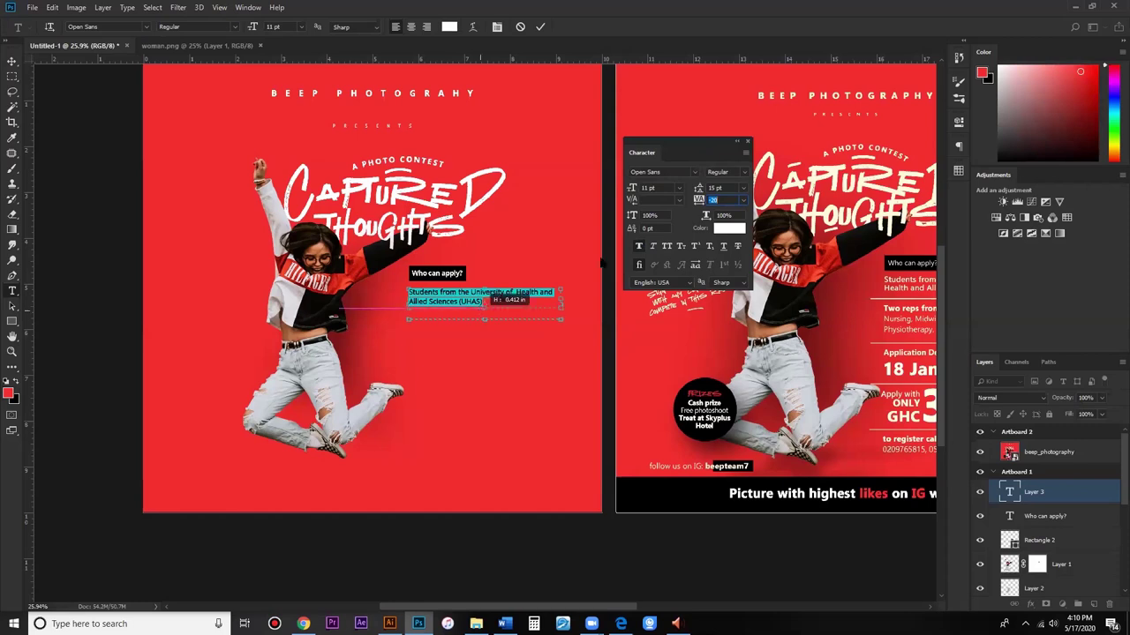
key(ctrl+h)
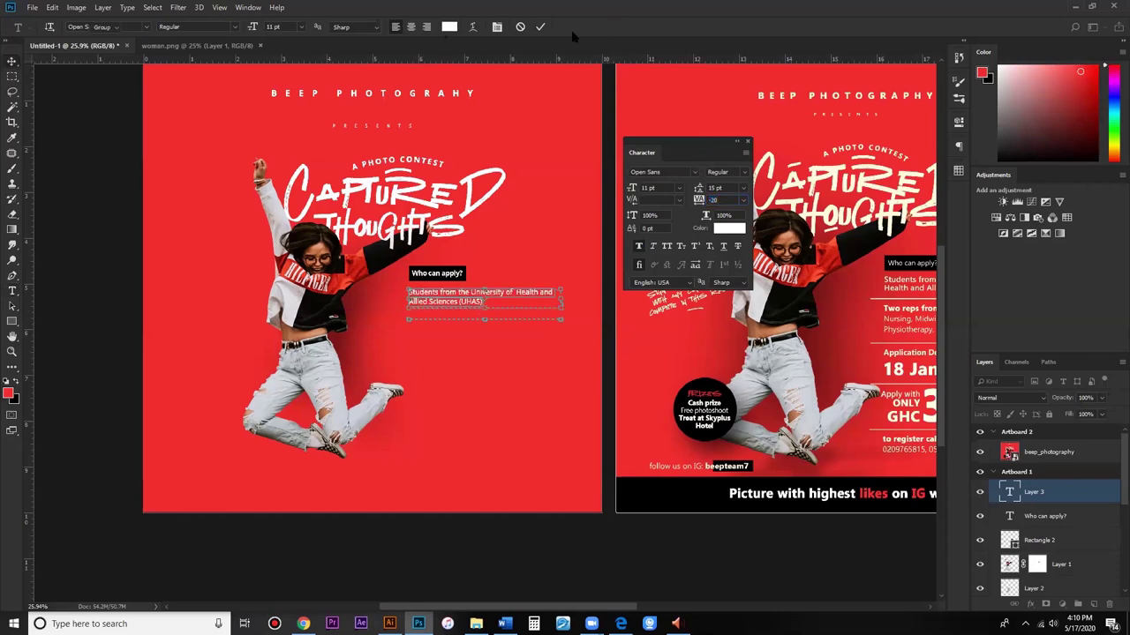
key(ctrl+Return)
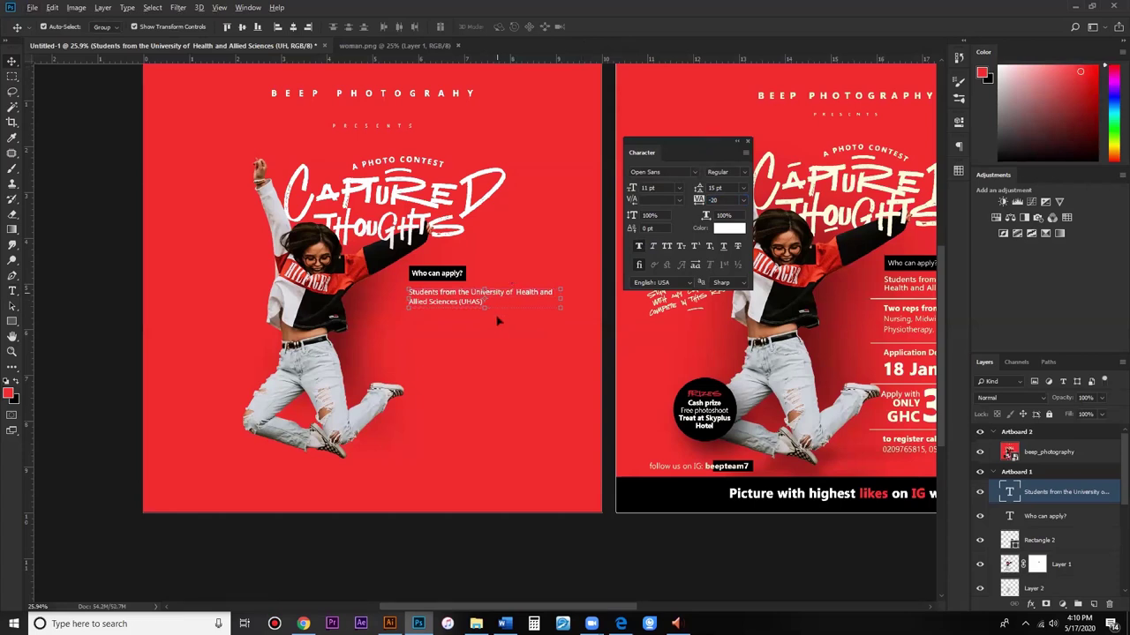
Step: Duplicate the UHAS paragraph and replace it with the 'Two reps from each Course…' text at 17 pt leading
drag(500, 296, 501, 320)
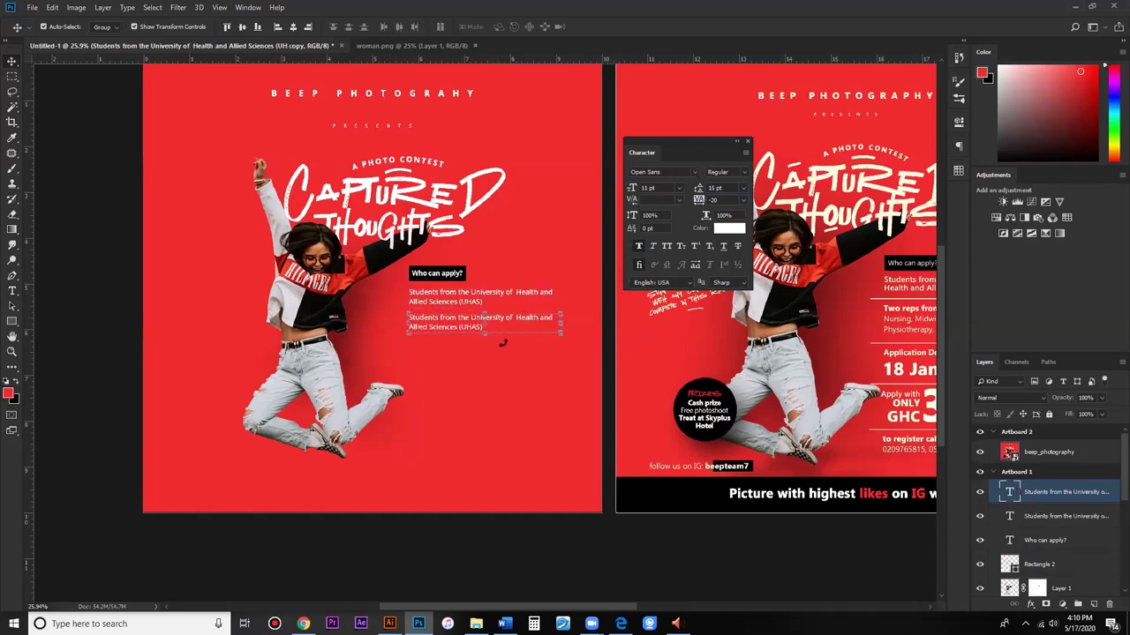
key(Return)
drag(487, 361, 487, 363)
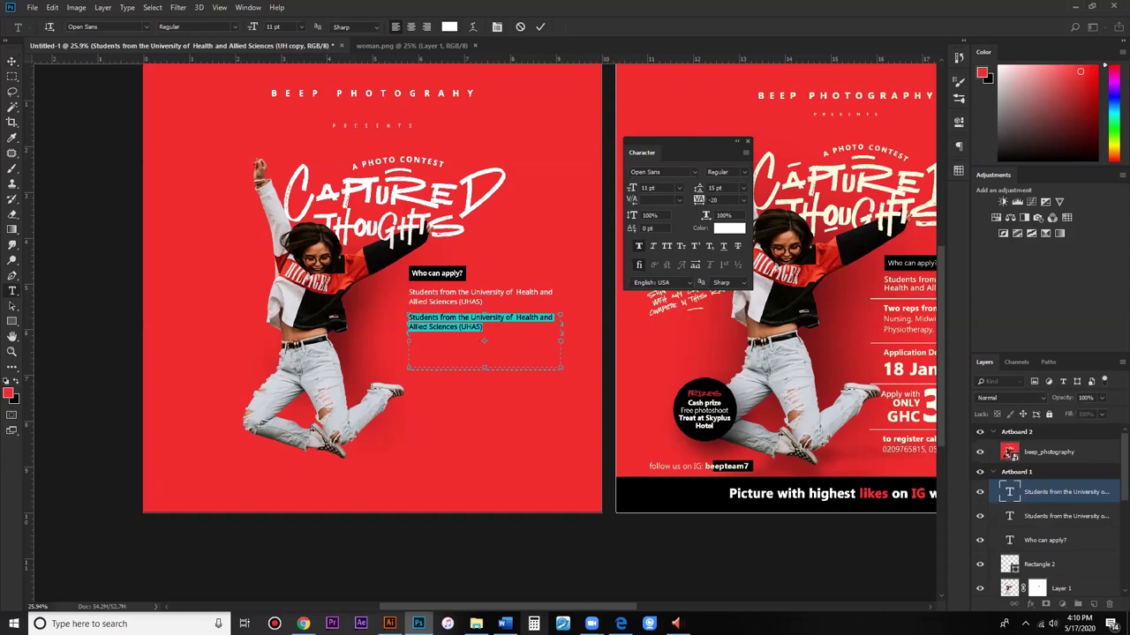
text(Two reps from each Course (Medicine, PA, Nursing, Midwifery, Radiology, Dietetics, Physiotherapy, MediLab etc.))
scroll(503, 454, right, 3)
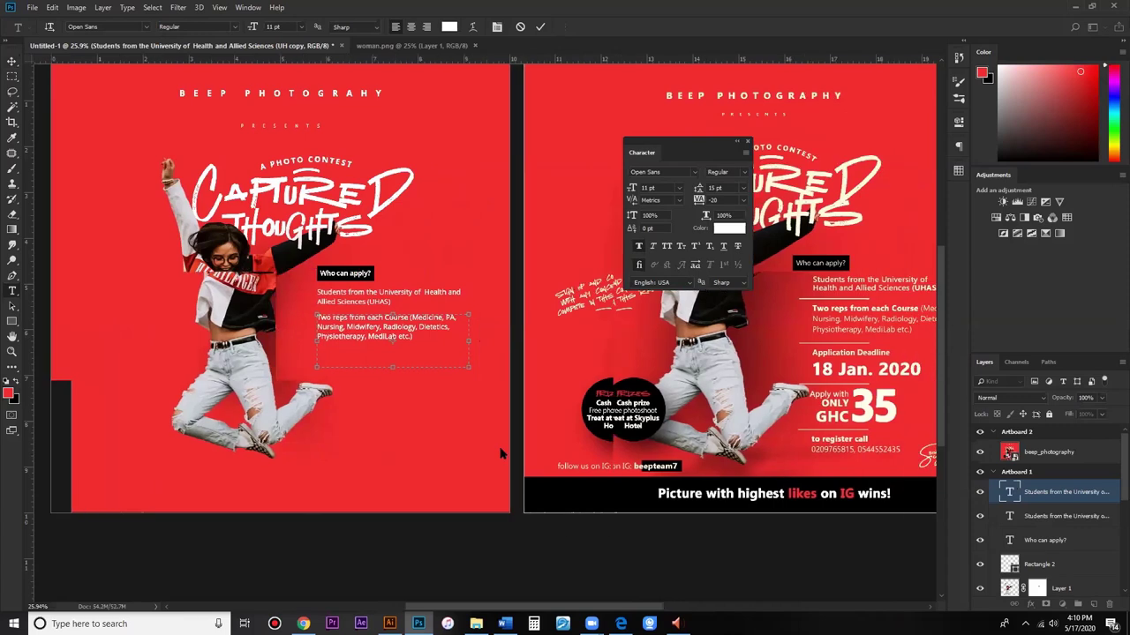
scroll(459, 397, right, 1)
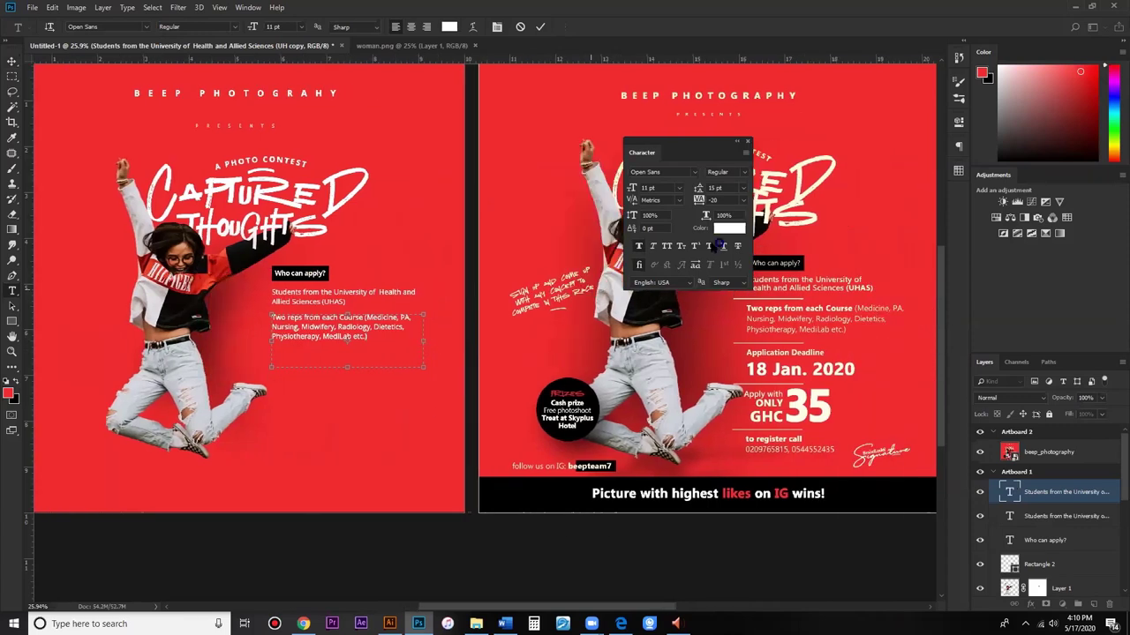
key(ctrl+a)
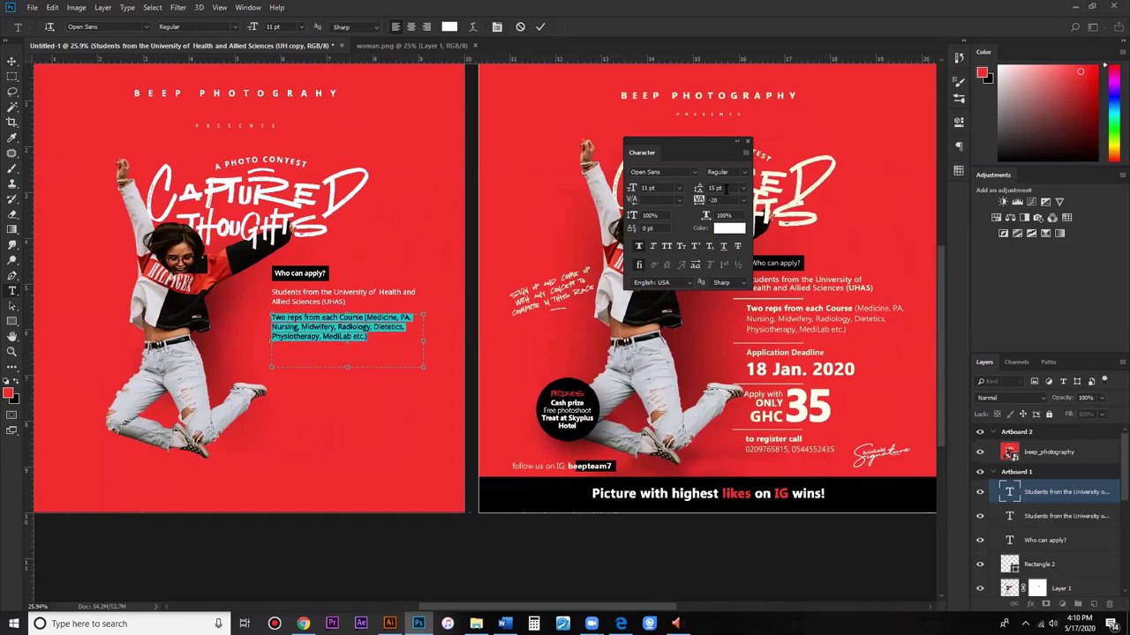
scroll(725, 188, up, 2)
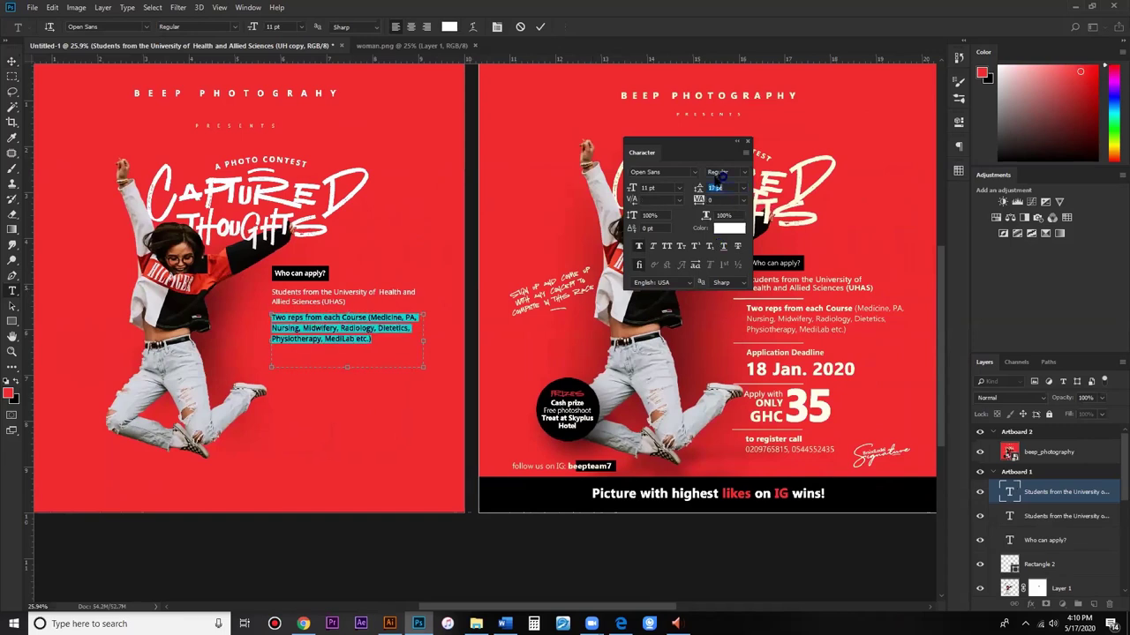
click(540, 26)
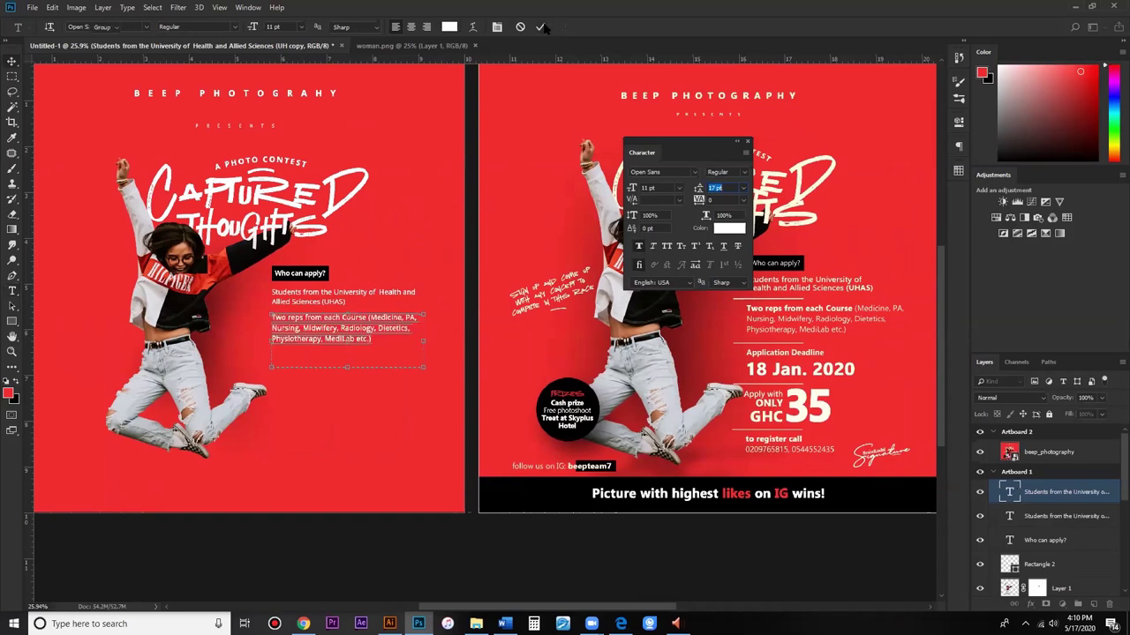
click(13, 62)
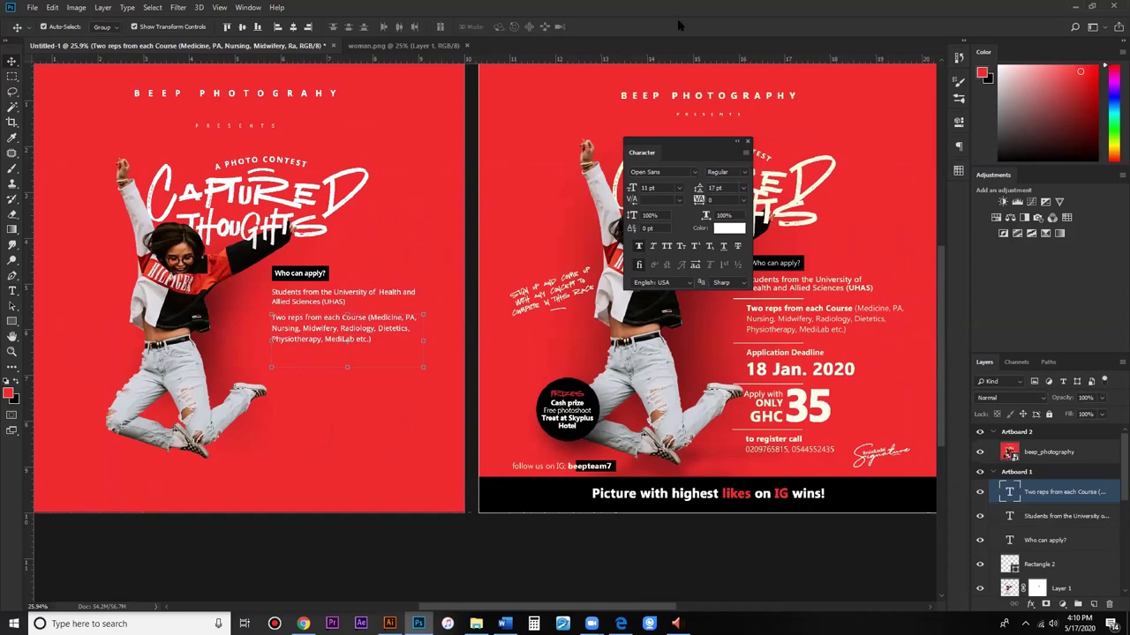
key(ctrl+z)
key(ctrl+z)
Step: Copy the paragraph further down and start typing the 'Application Deadline' heading into it
key(Down)
key(shift+Down)
key(shift+Down)
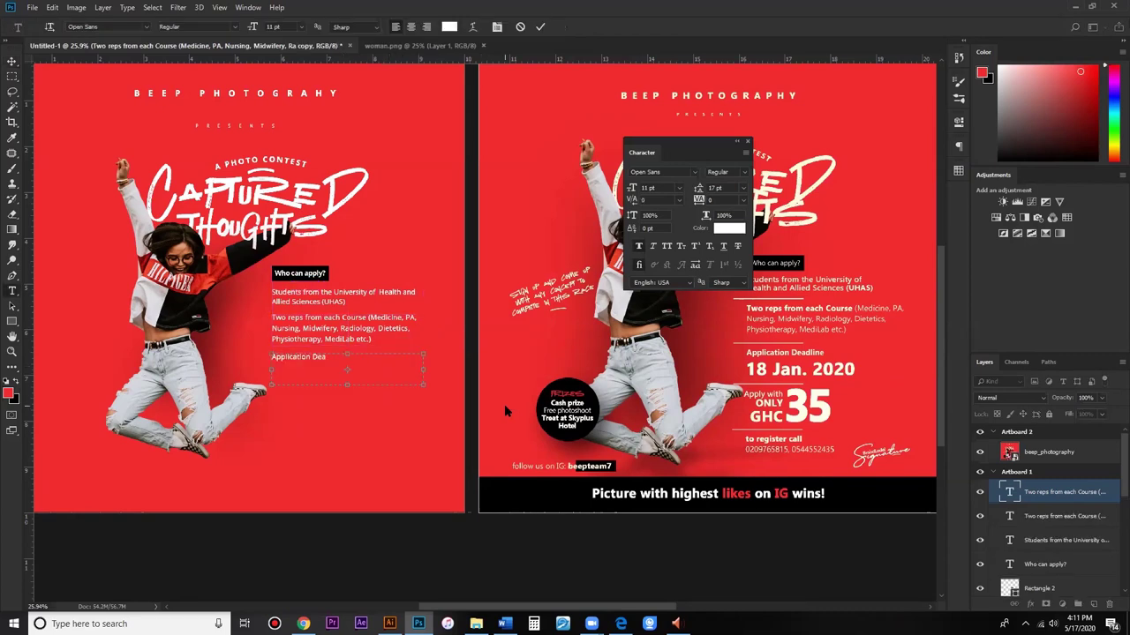
text(dlin)
text(ealine)
Step: Enlarge the 'Application Deadline' heading from 11 pt to 13 pt
key(ctrl+a)
click(672, 188)
key(Up)
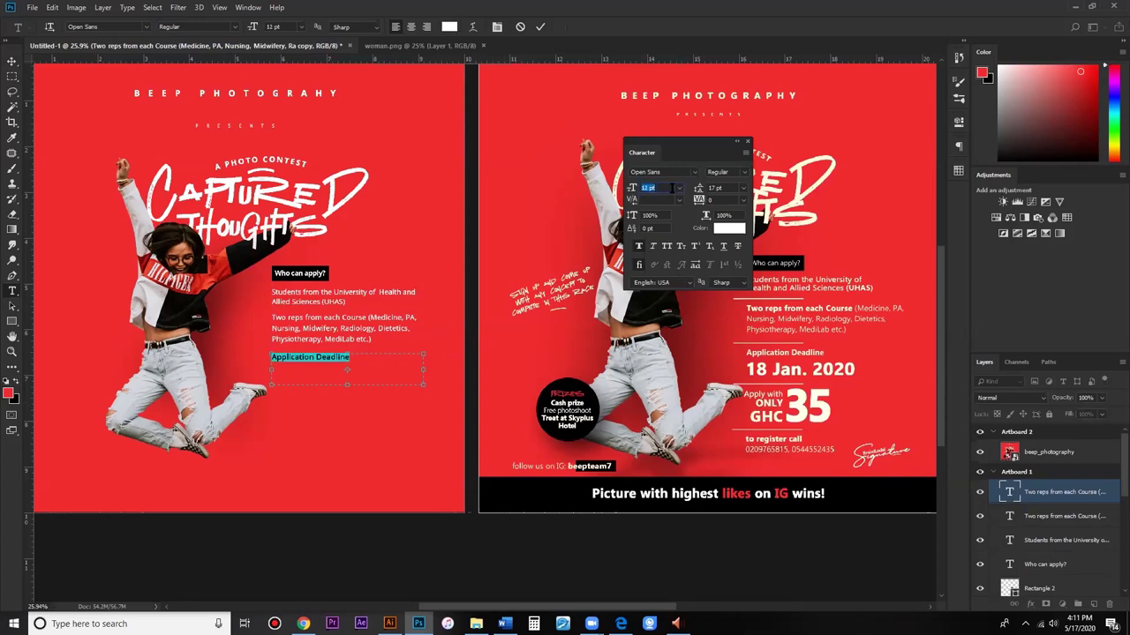
key(Up)
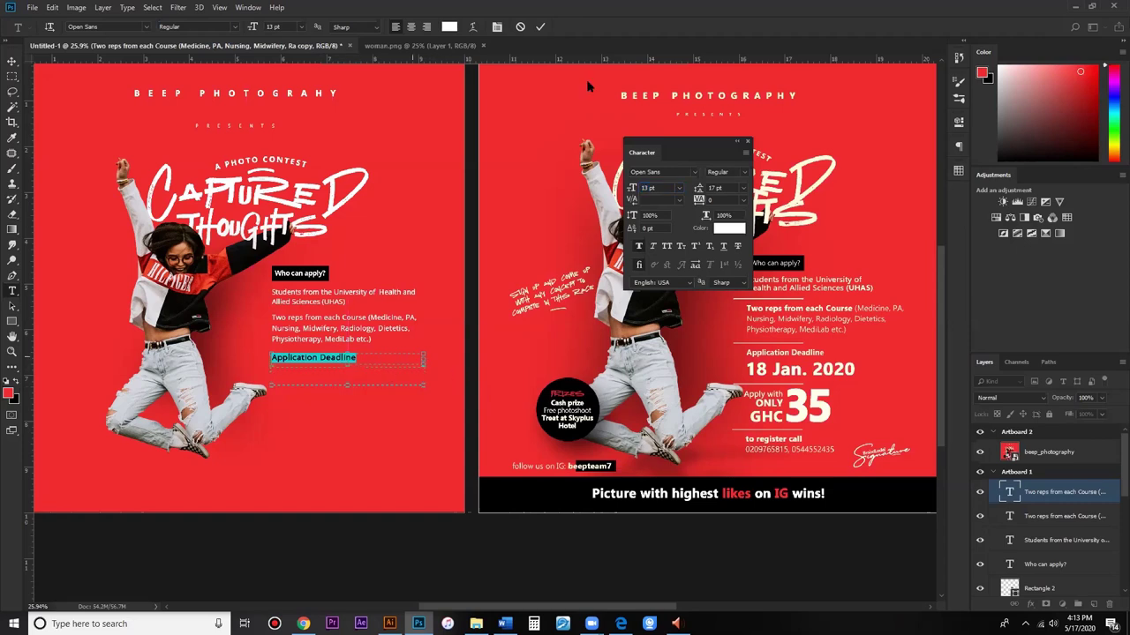
Step: Duplicate the heading below it and retype the copy as '18 Jan. 2020'
click(540, 26)
click(13, 61)
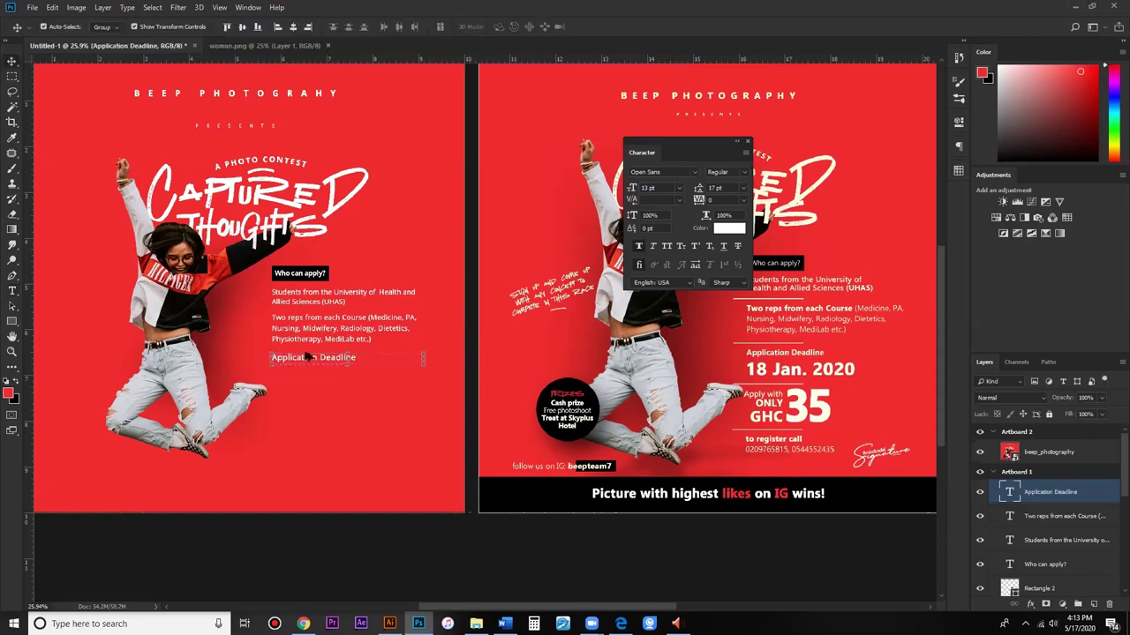
drag(309, 379, 309, 394)
key(t)
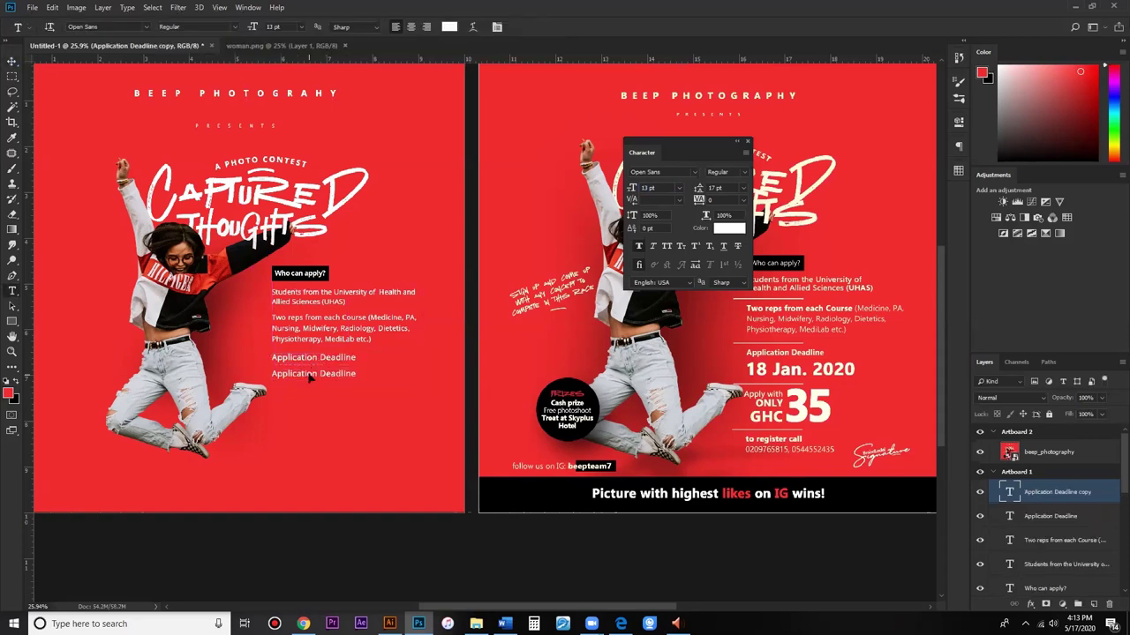
triple_click(351, 377)
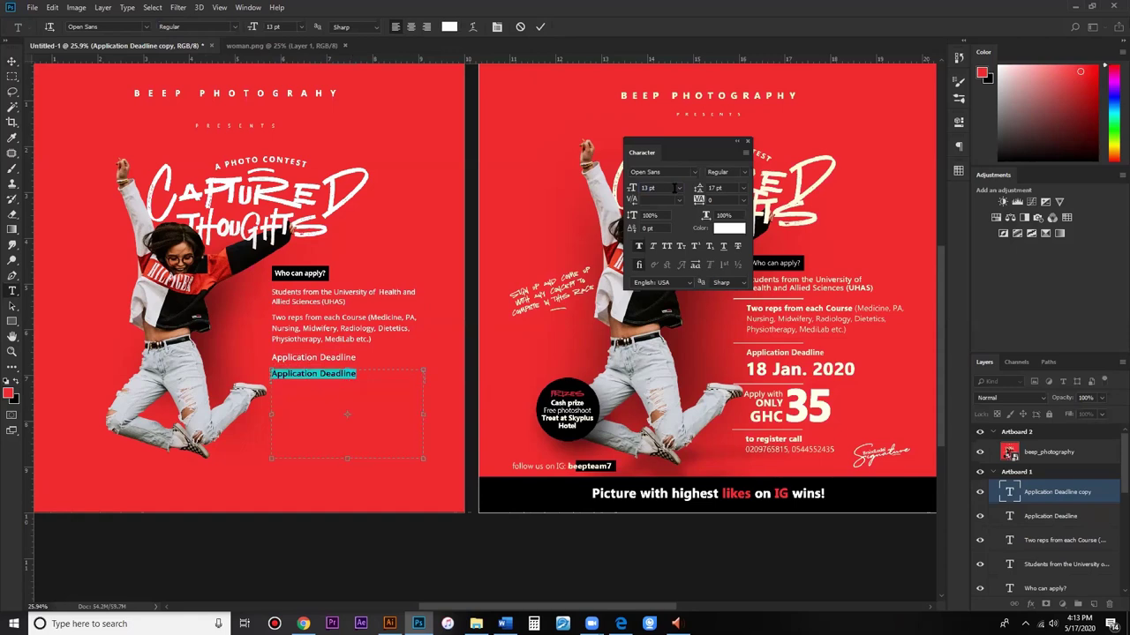
text(18)
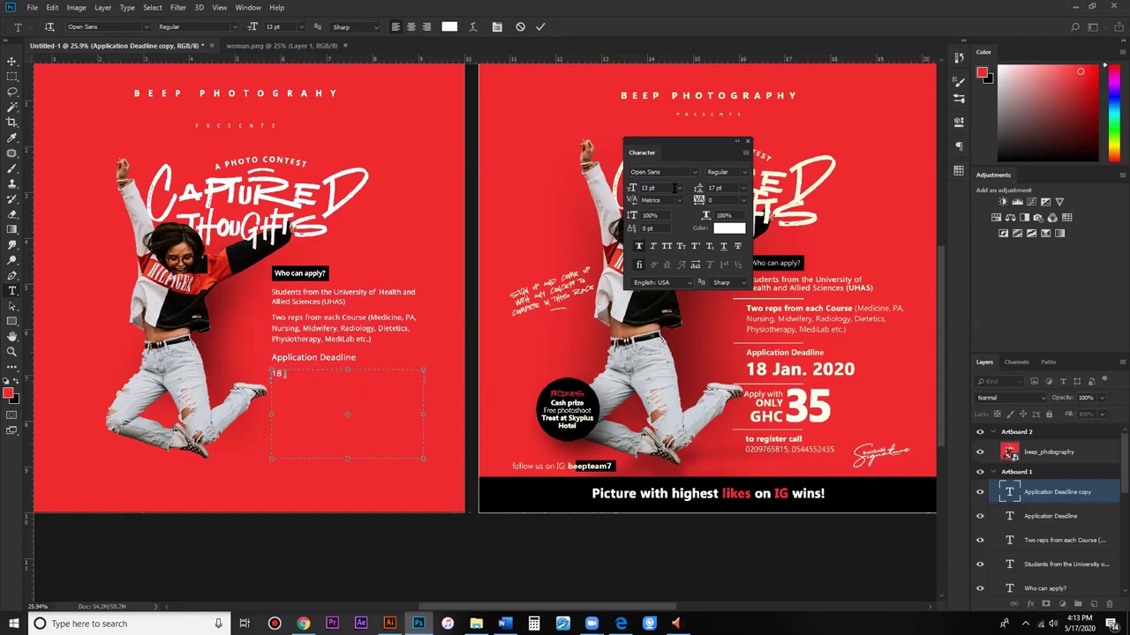
text( Jan. 2020)
Step: Set the date line to 32 pt and add a vertical guide across the canvas
key(ctrl+a)
drag(632, 188, 648, 193)
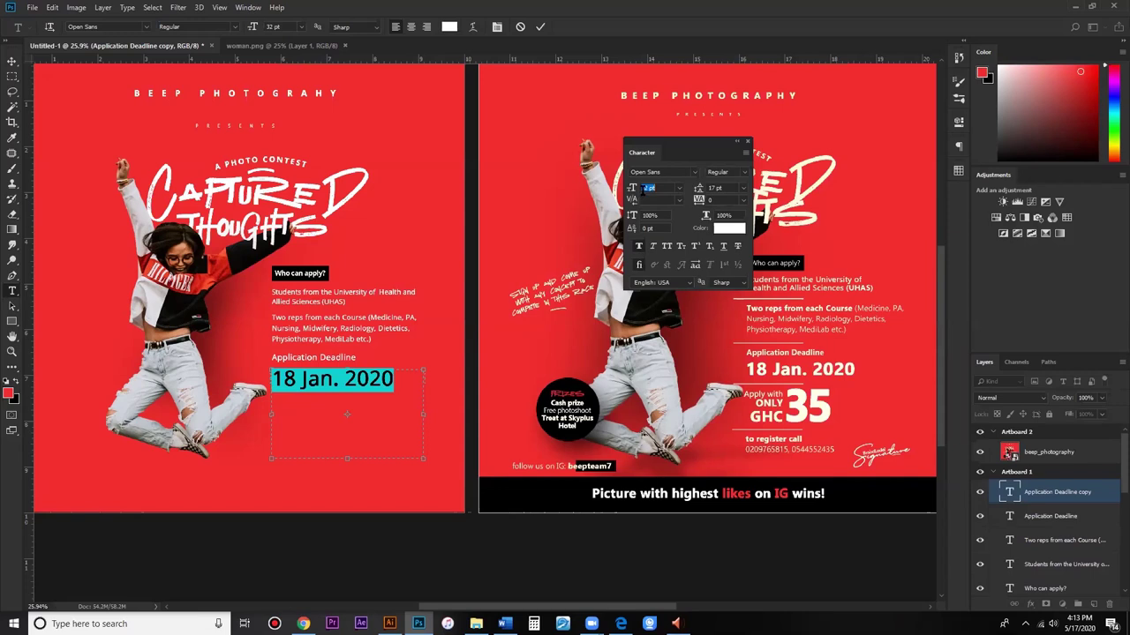
click(644, 189)
drag(905, 274, 904, 281)
Step: Drag a second vertical guide alongside the reference flyer's text column
scroll(501, 303, down, 2)
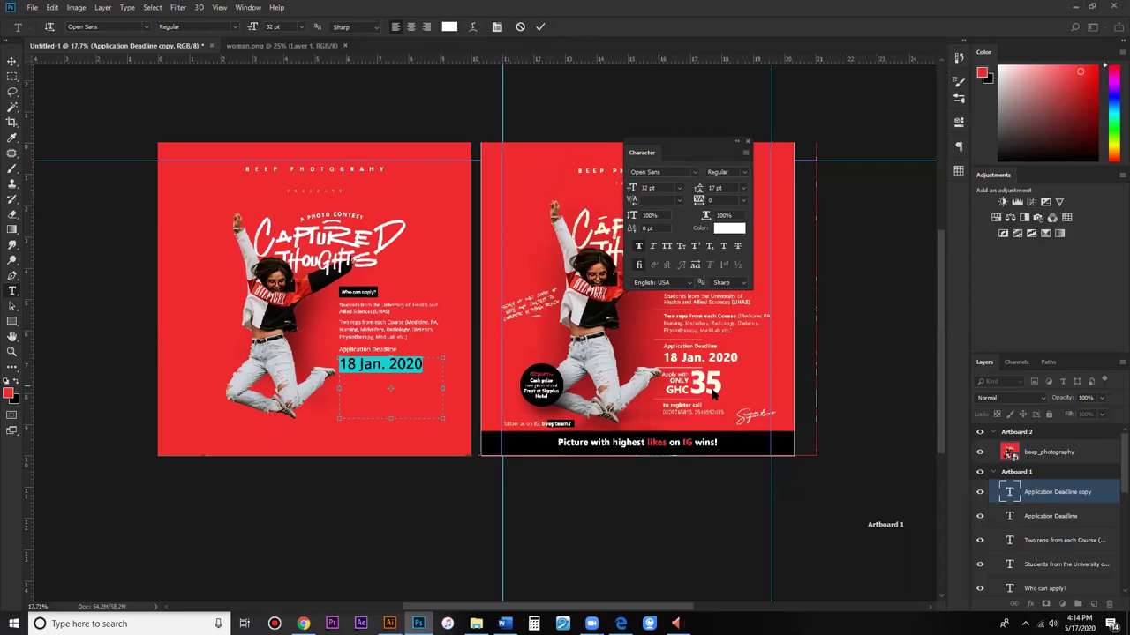
scroll(713, 397, up, 3)
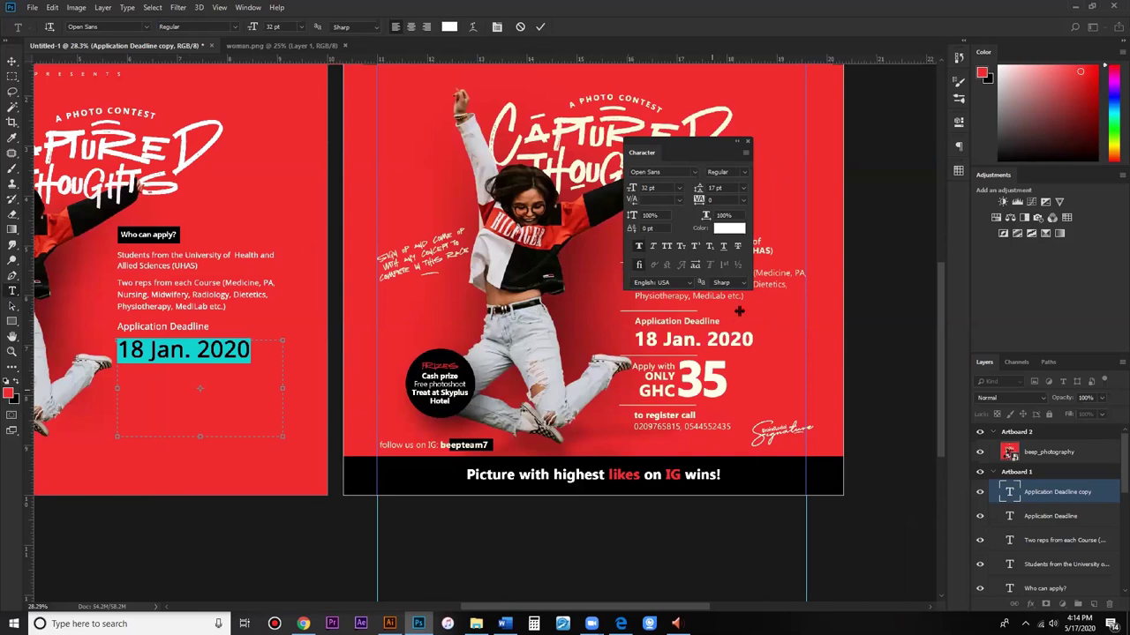
drag(835, 321, 835, 320)
Step: Make the '18 Jan. 2020' date Open Sans Extrabold with -40 tracking and commit it
click(744, 175)
click(750, 203)
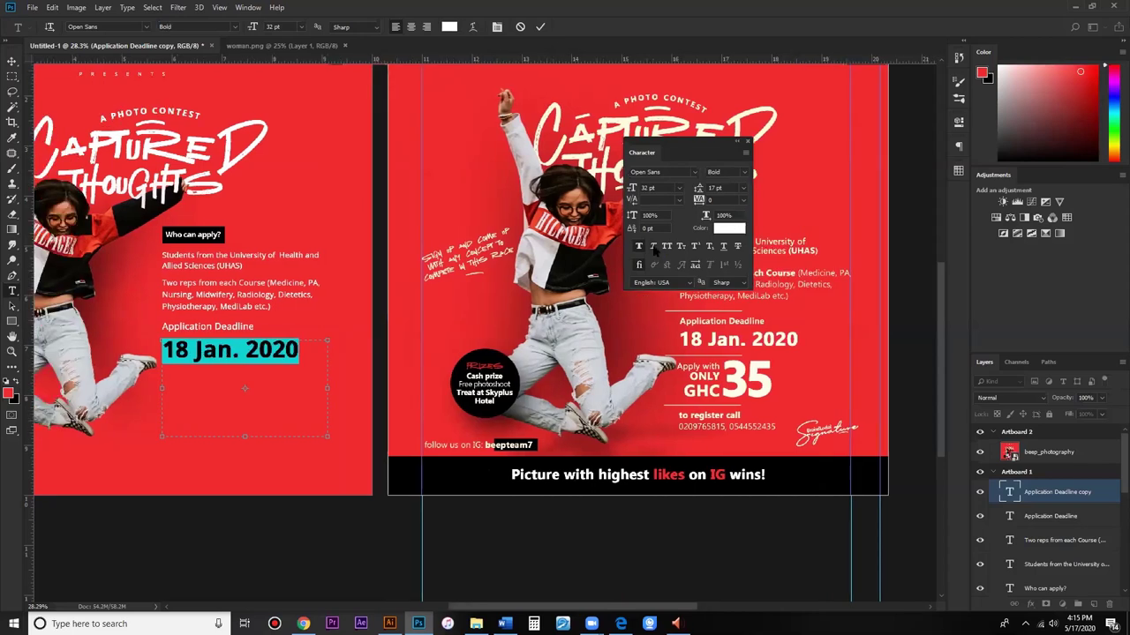
click(748, 173)
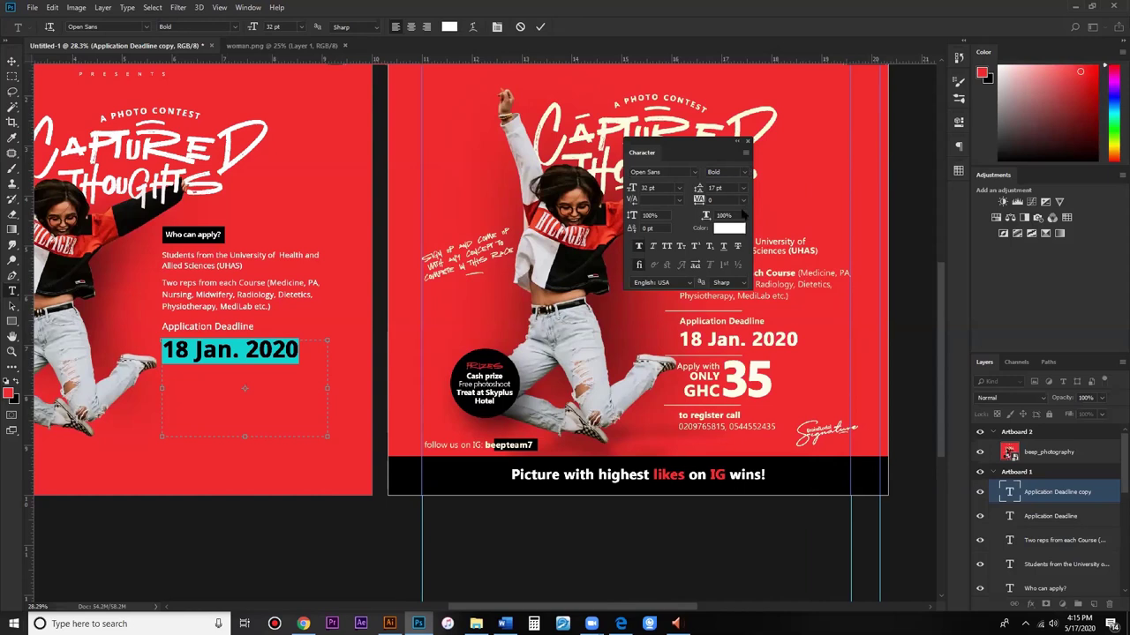
click(742, 211)
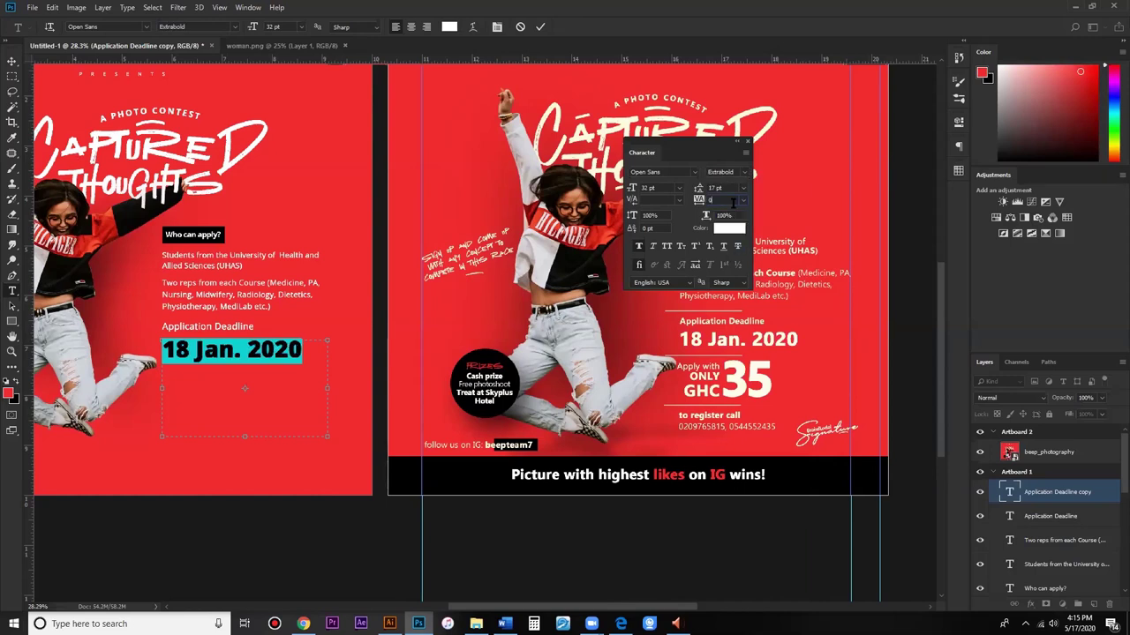
text(-40)
key(Return)
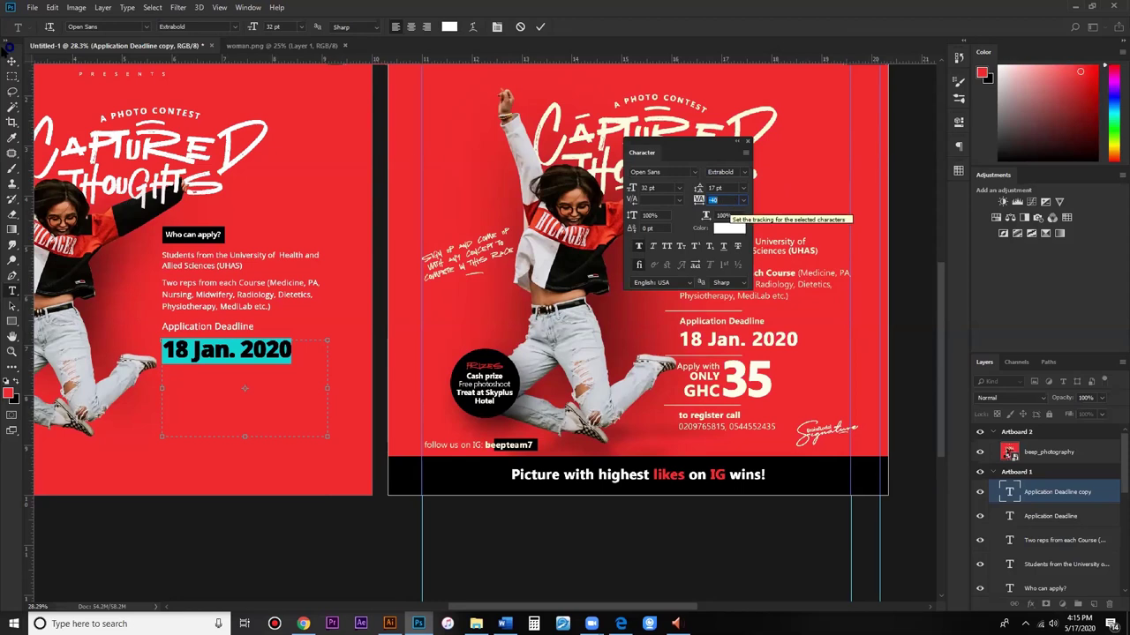
click(12, 60)
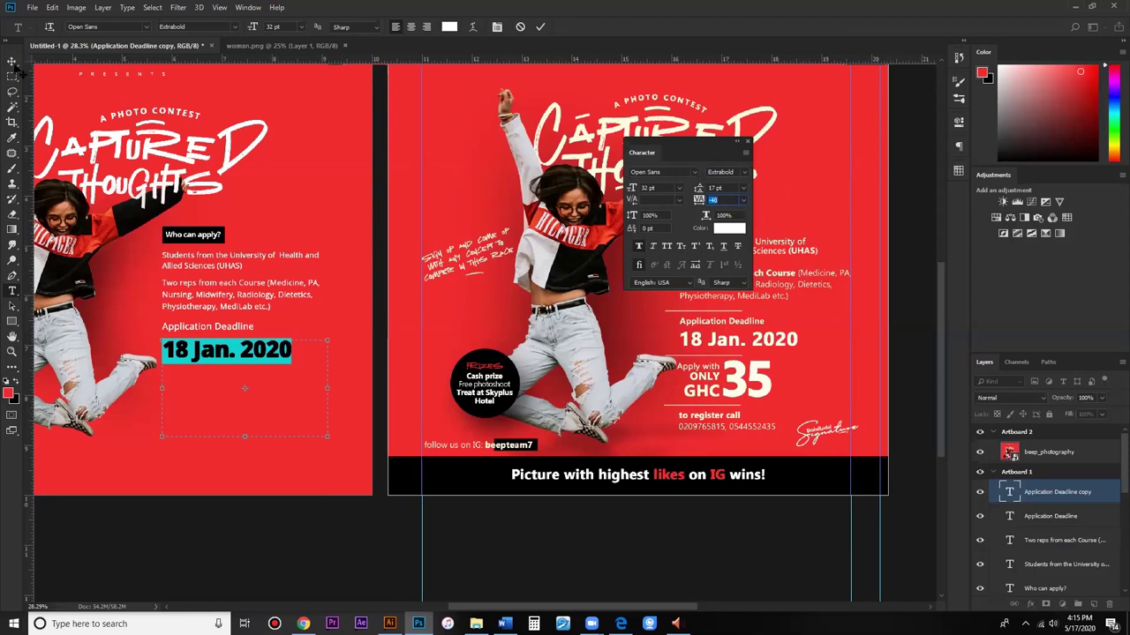
Step: Reselect and recommit the date text, then select the red background layer
key(t)
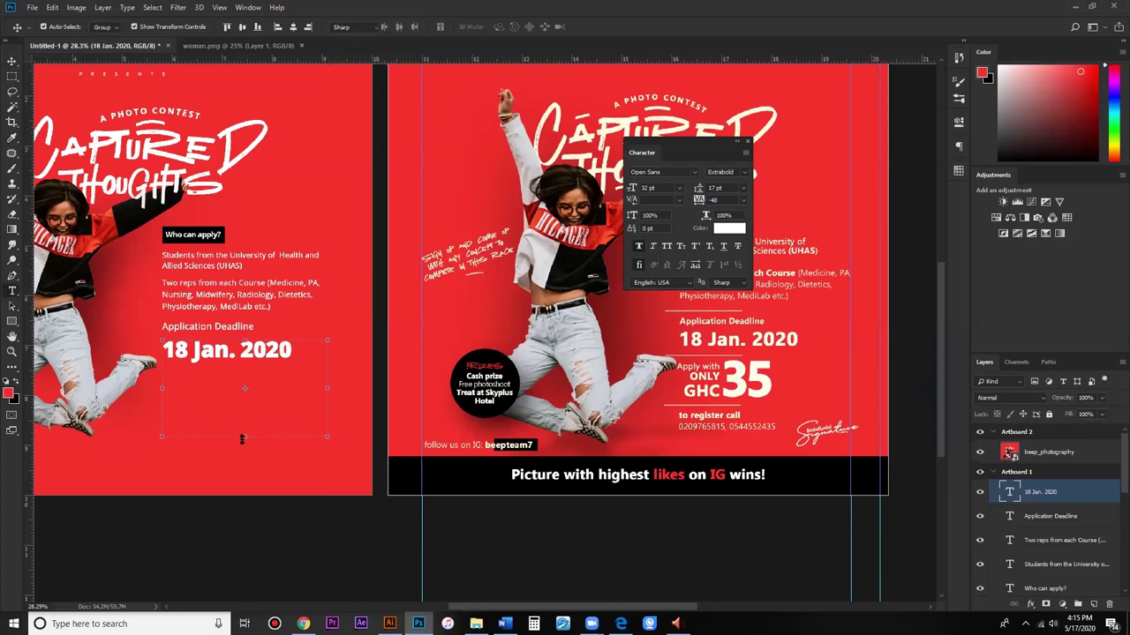
double_click(241, 388)
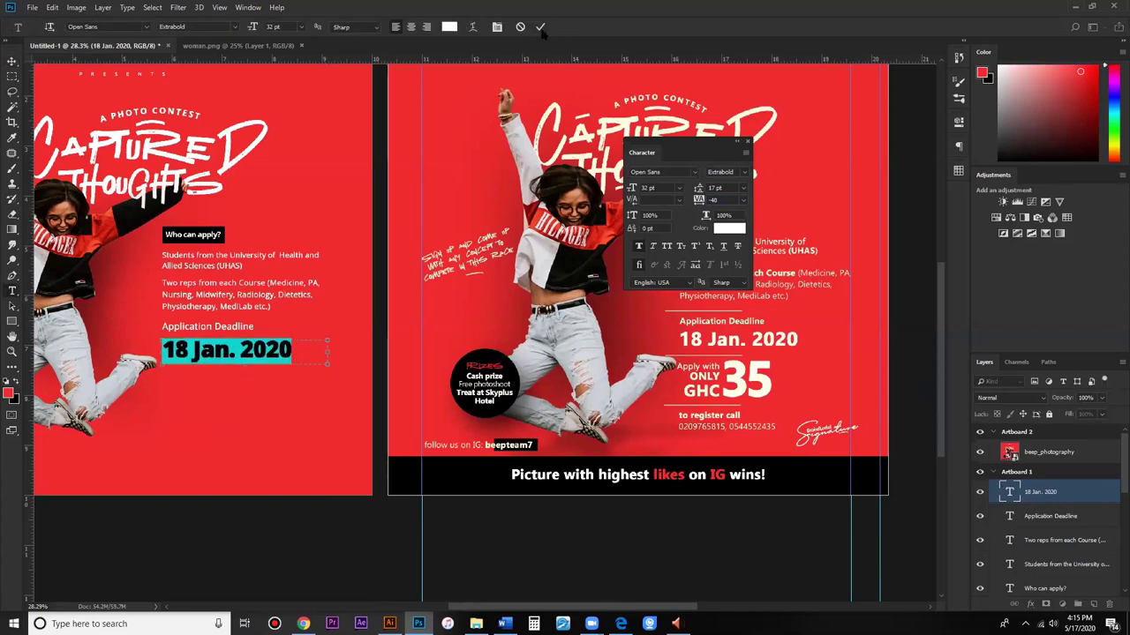
click(13, 60)
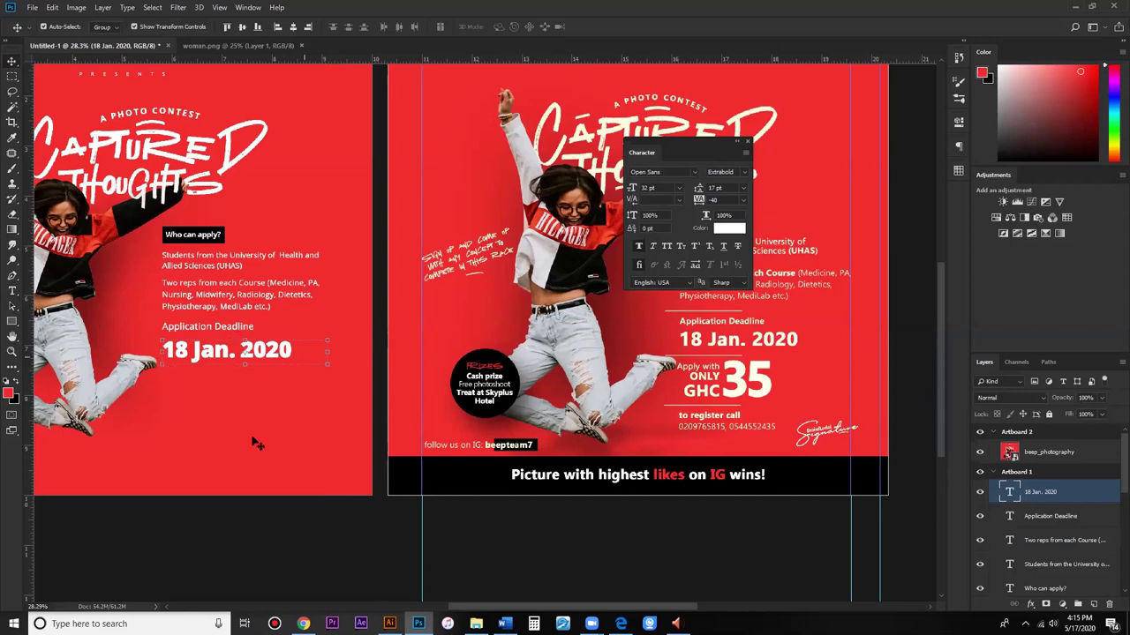
click(214, 340)
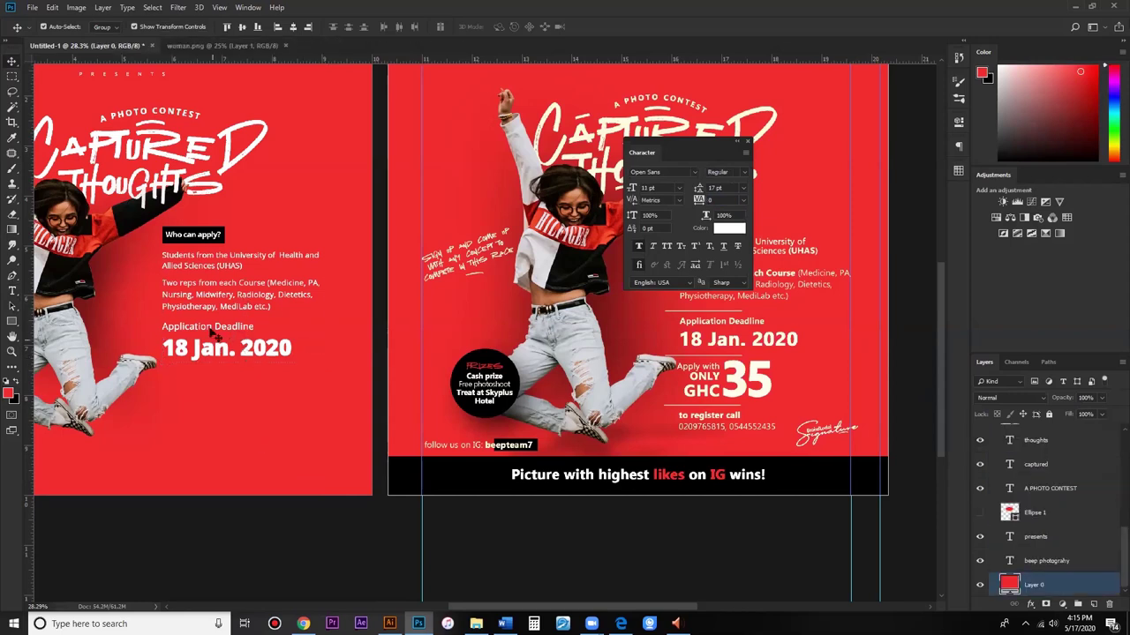
Step: Place a copy of the Application Deadline heading below the date
drag(219, 327, 208, 385)
key(t)
click(210, 390)
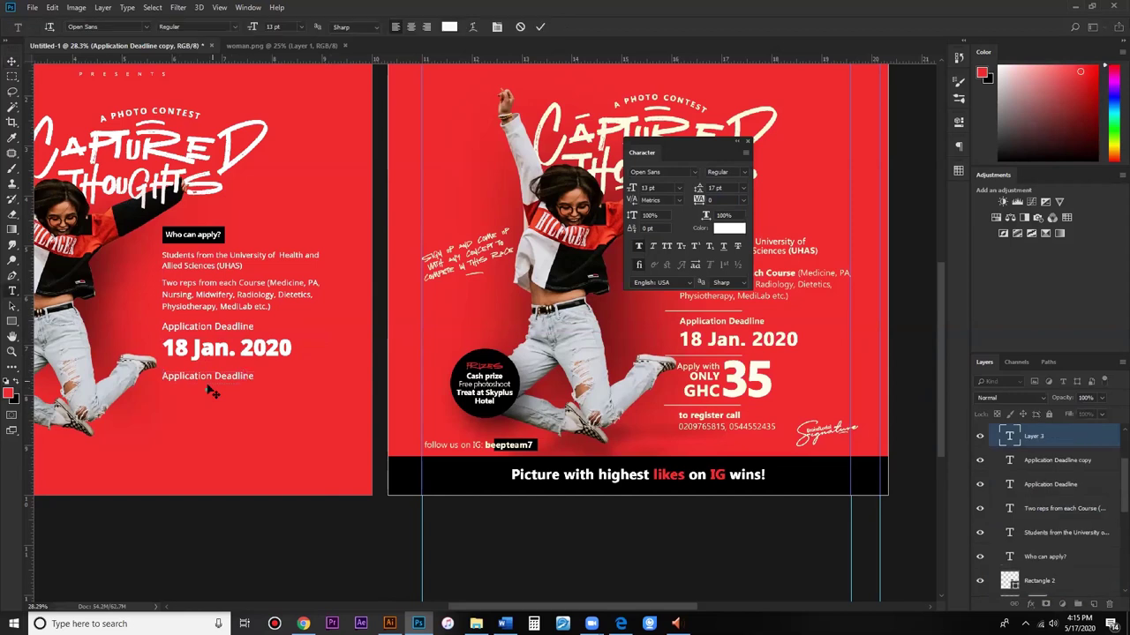
key(Escape)
Step: Retype the copy as 'Apply with' and duplicate that line just beneath it
click(195, 375)
key(ctrl+a)
text(Applywith)
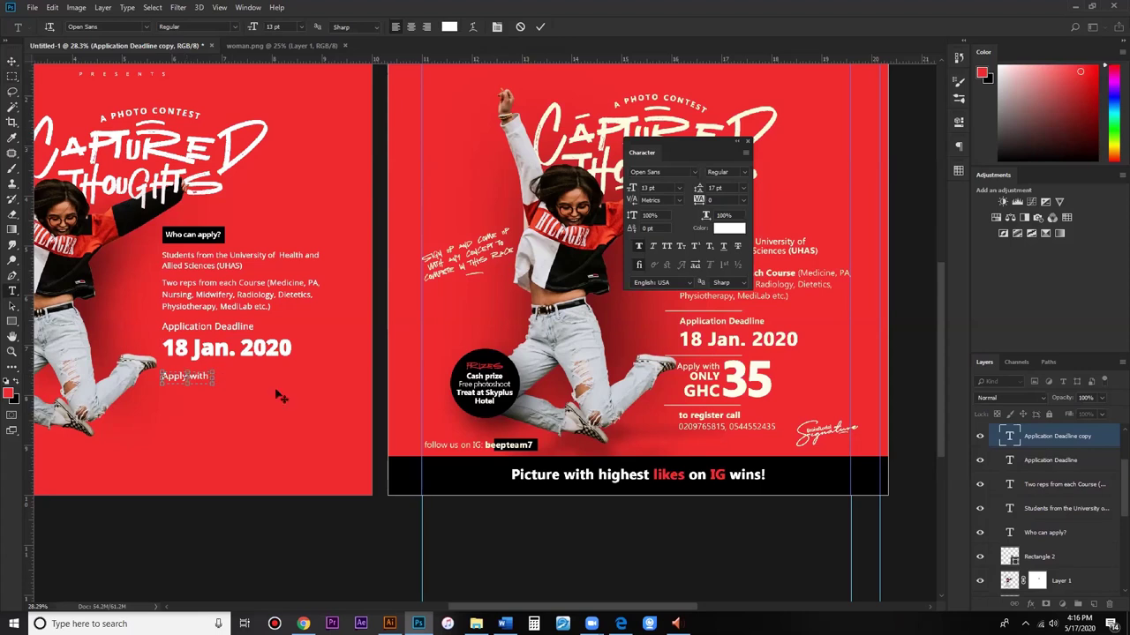
key(ctrl+Return)
key(v)
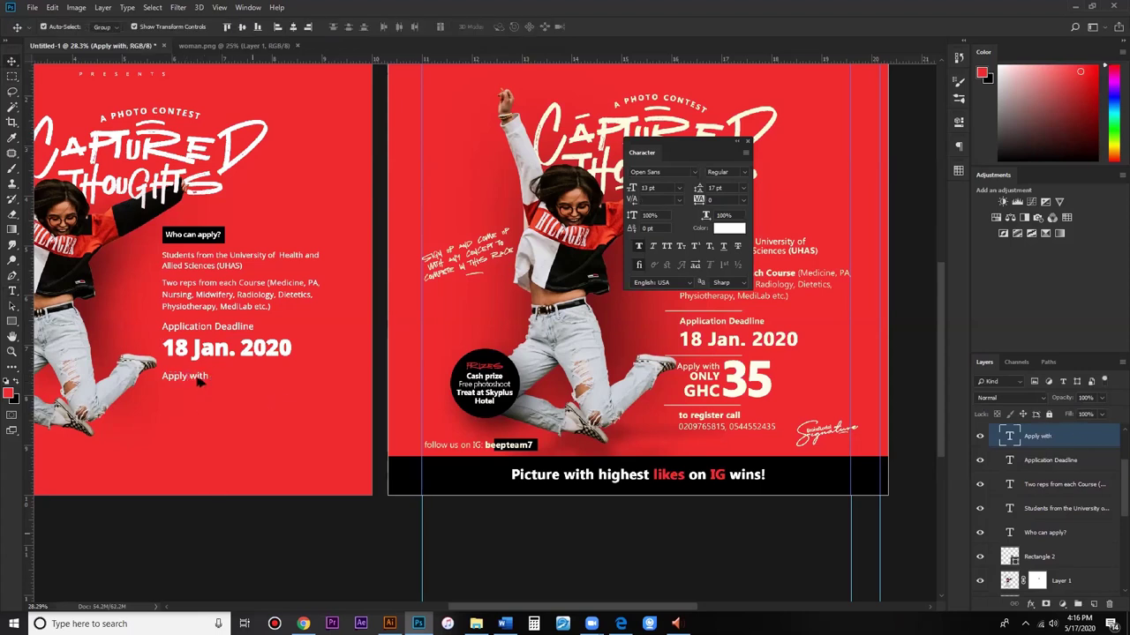
drag(197, 378, 197, 386)
double_click(200, 390)
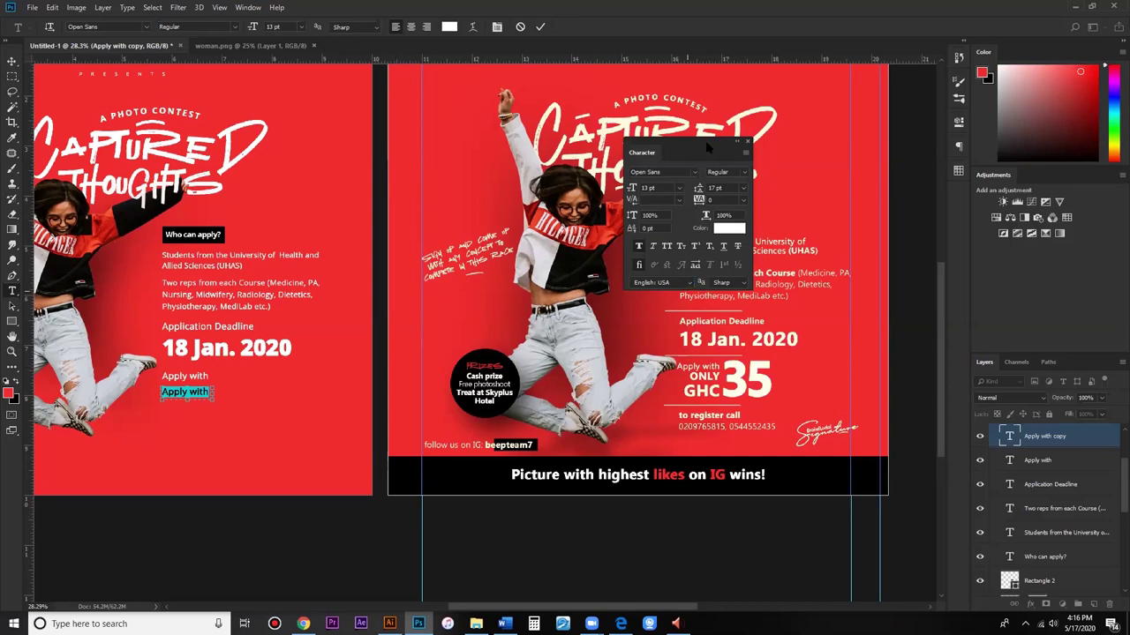
Step: Retype the duplicate as 'only' in All Caps, Bold, with -20 tracking
key(Right)
key(ctrl+Return)
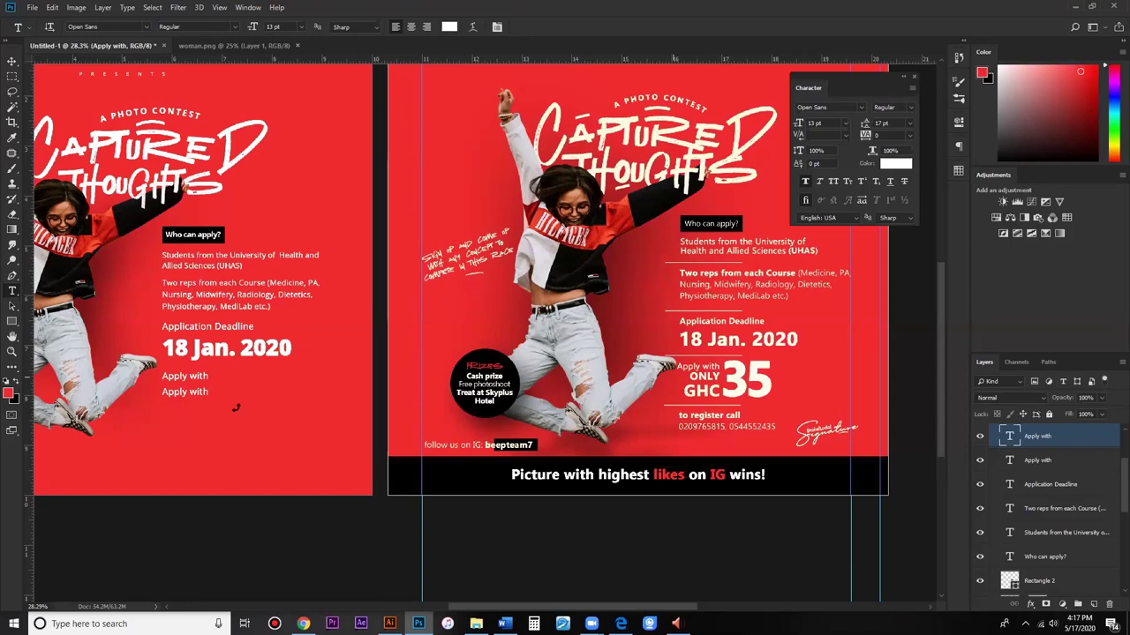
triple_click(186, 392)
text(on)
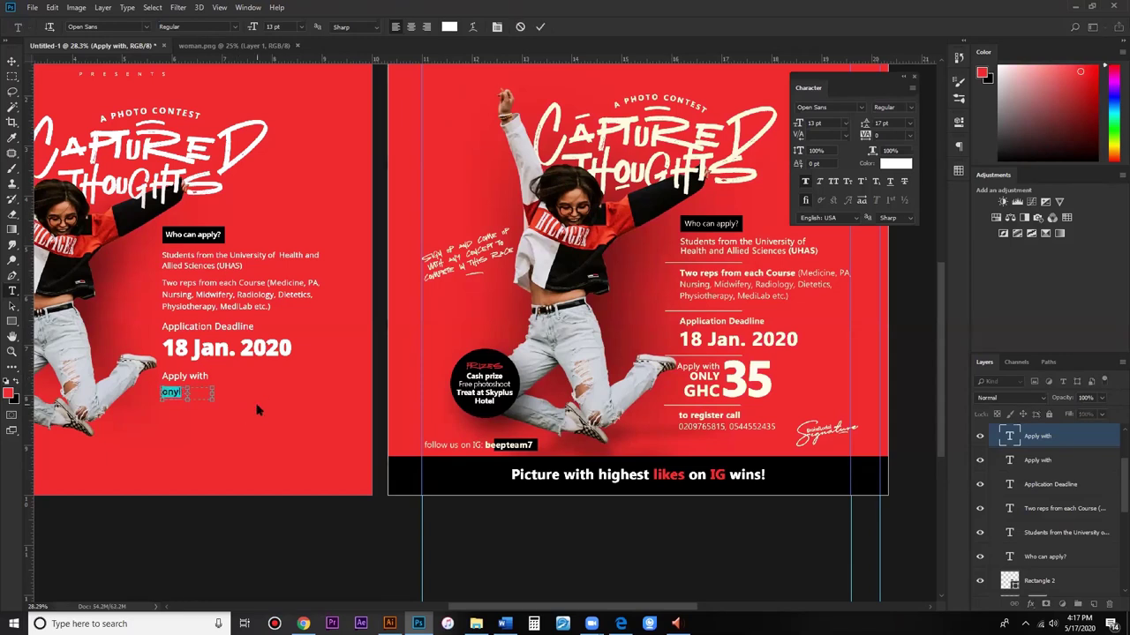
text(ly)
key(ctrl+a)
click(832, 181)
click(918, 107)
click(888, 137)
click(887, 133)
key(shift+Down)
key(shift+Down)
key(shift+Down)
key(Return)
key(ctrl+Return)
Step: Start a 27 pt text line below ONLY reading 'GHC'
click(186, 412)
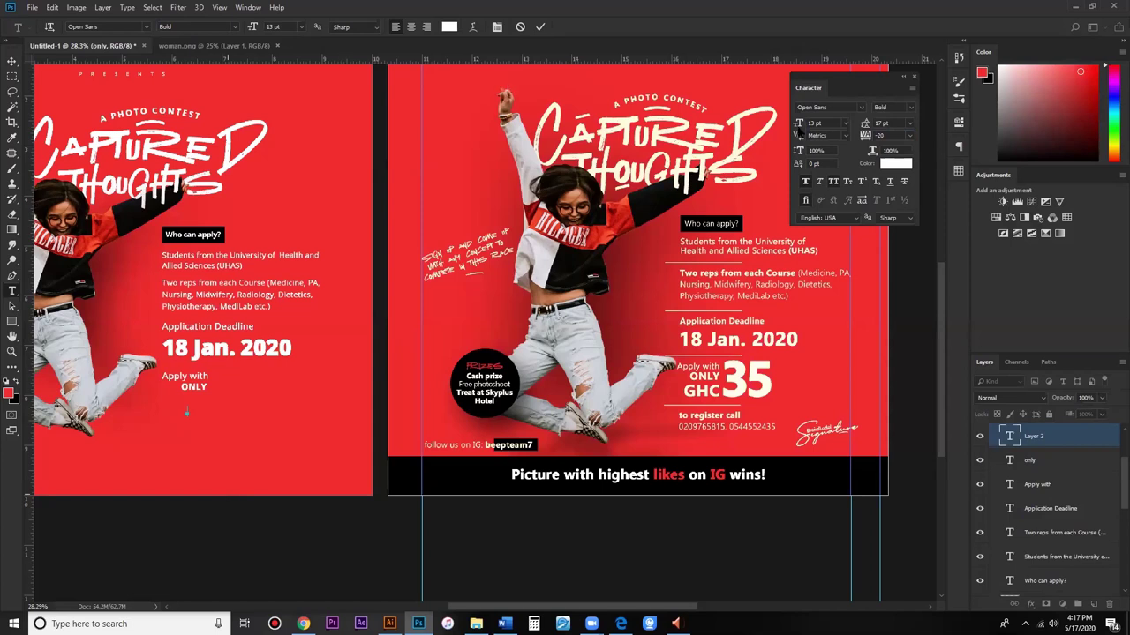
drag(799, 123, 810, 125)
text(GHC)
key(ctrl+a)
Step: Nudge GHC under ONLY and type '35' beside it
drag(203, 425, 192, 416)
click(218, 403)
text(3)
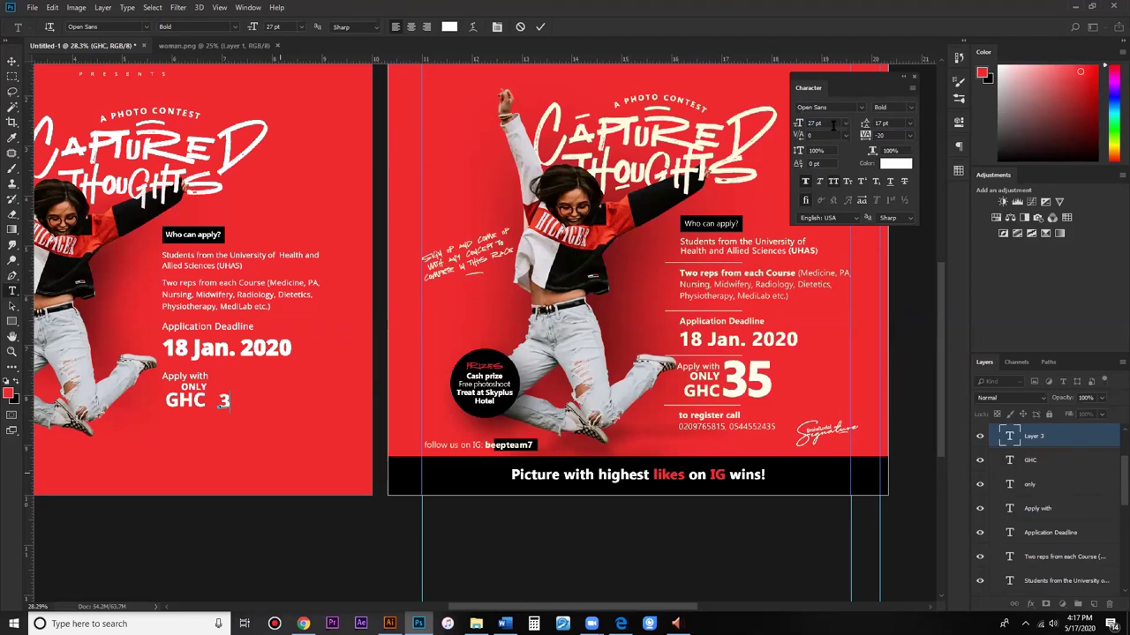
text(5)
Step: Enlarge the 35 to 72 pt Extrabold and commit it
key(ctrl+a)
click(813, 124)
text(71)
key(Return)
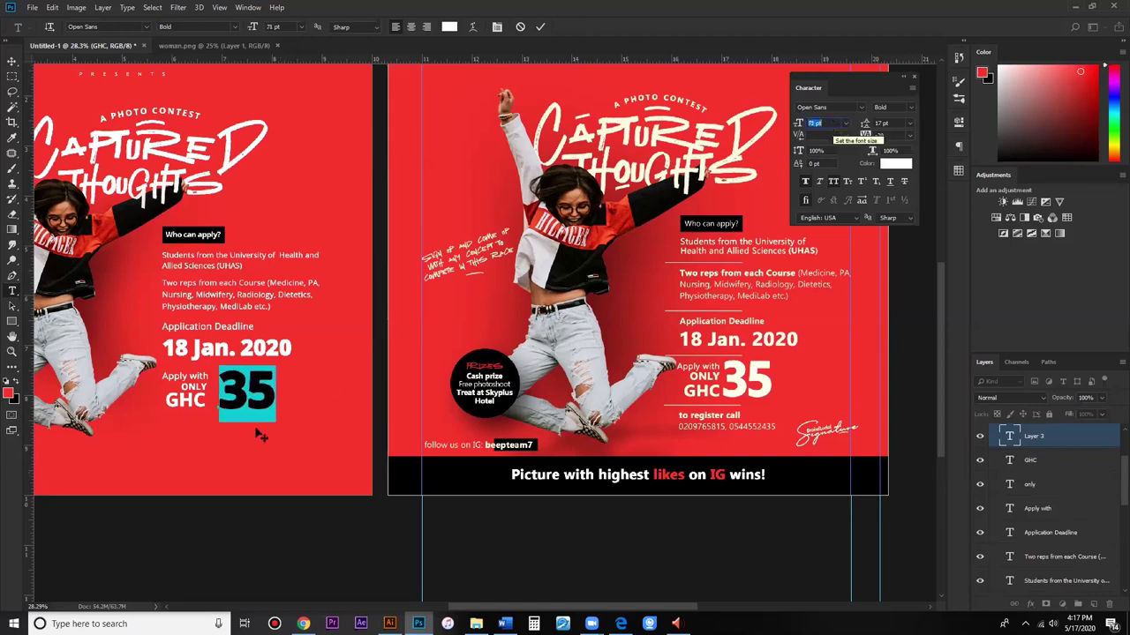
key(Up)
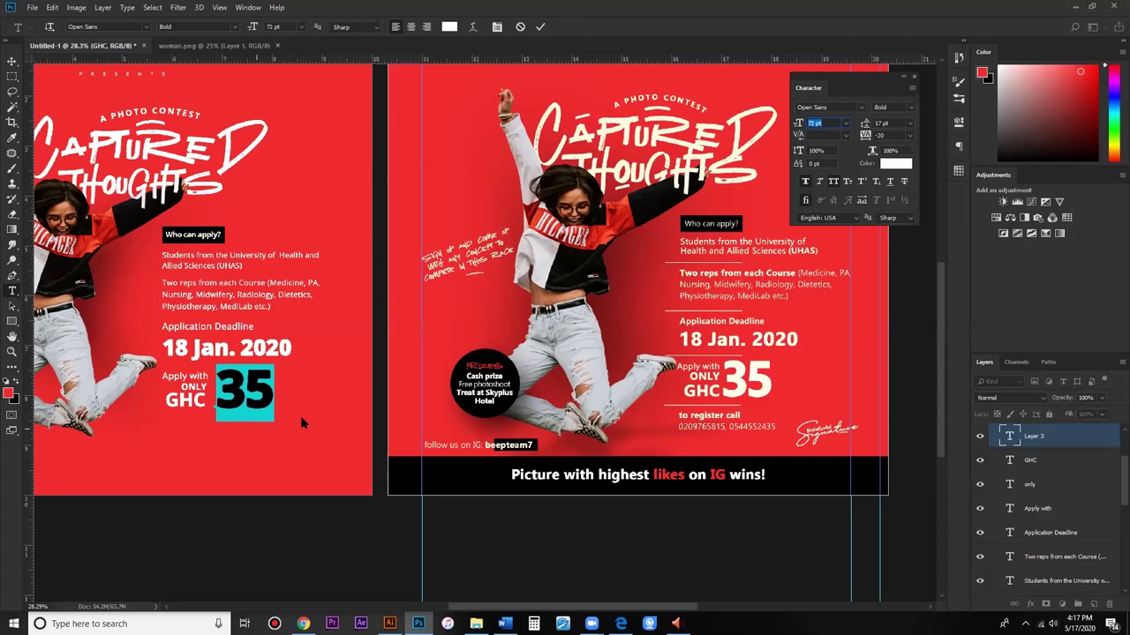
scroll(887, 107, down, 1)
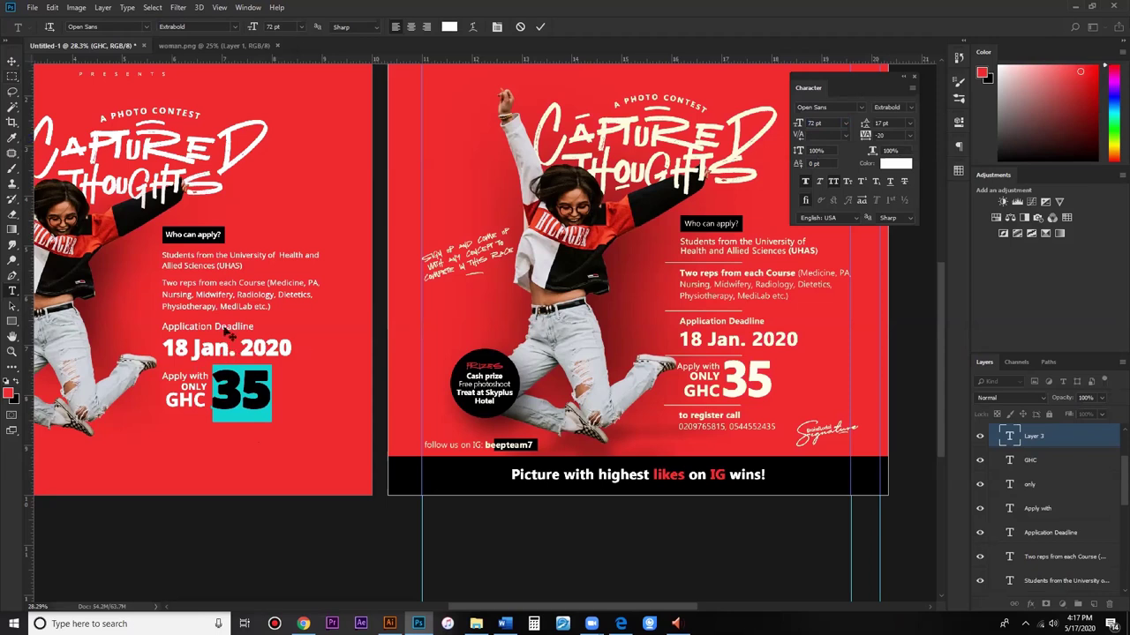
key(v)
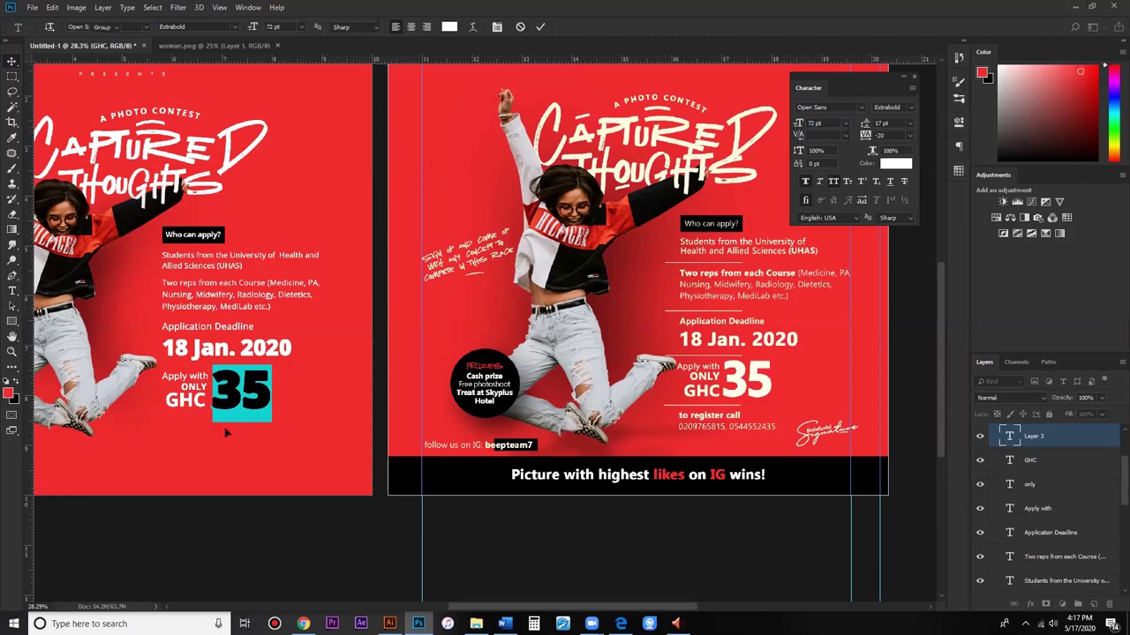
key(ctrl+Return)
scroll(226, 432, down, 1)
Step: Paste a copy of the Two reps text and retype it as 'to register call' at 13 pt Bold
key(ctrl+v)
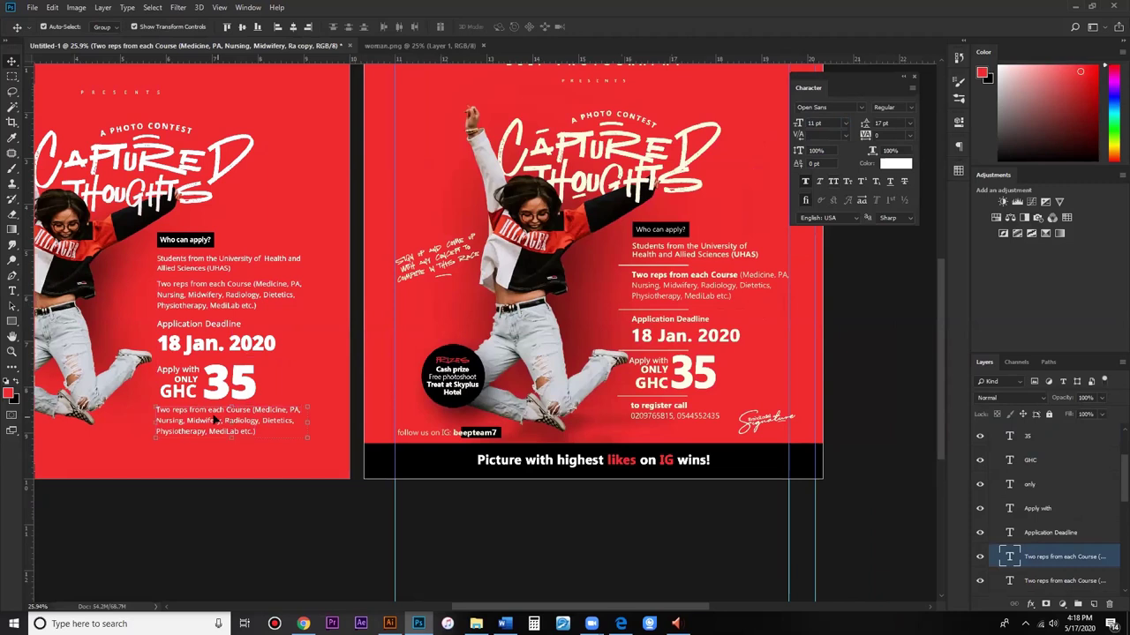
key(t)
click(218, 443)
key(ctrl+a)
text(to register)
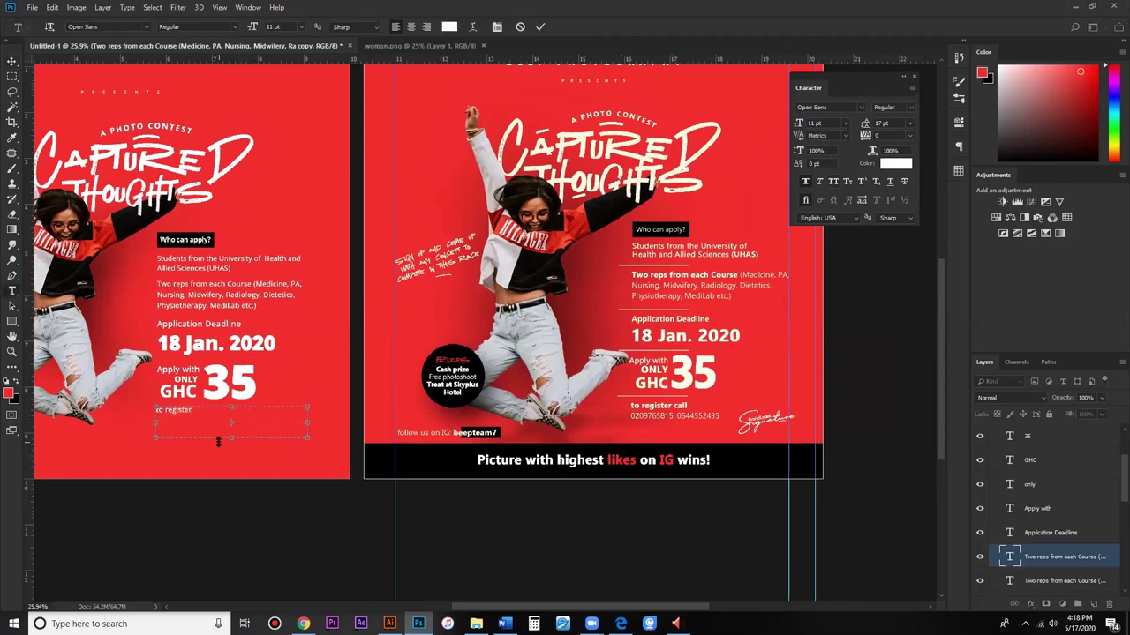
text( call)
key(ctrl+a)
text(13)
key(Return)
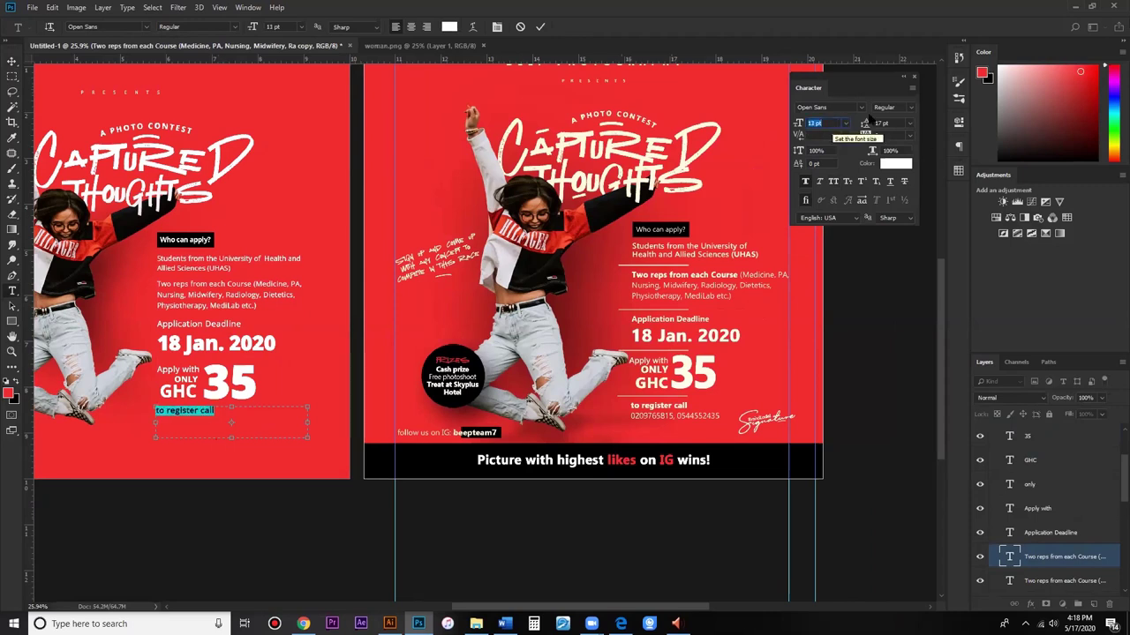
click(909, 107)
click(907, 139)
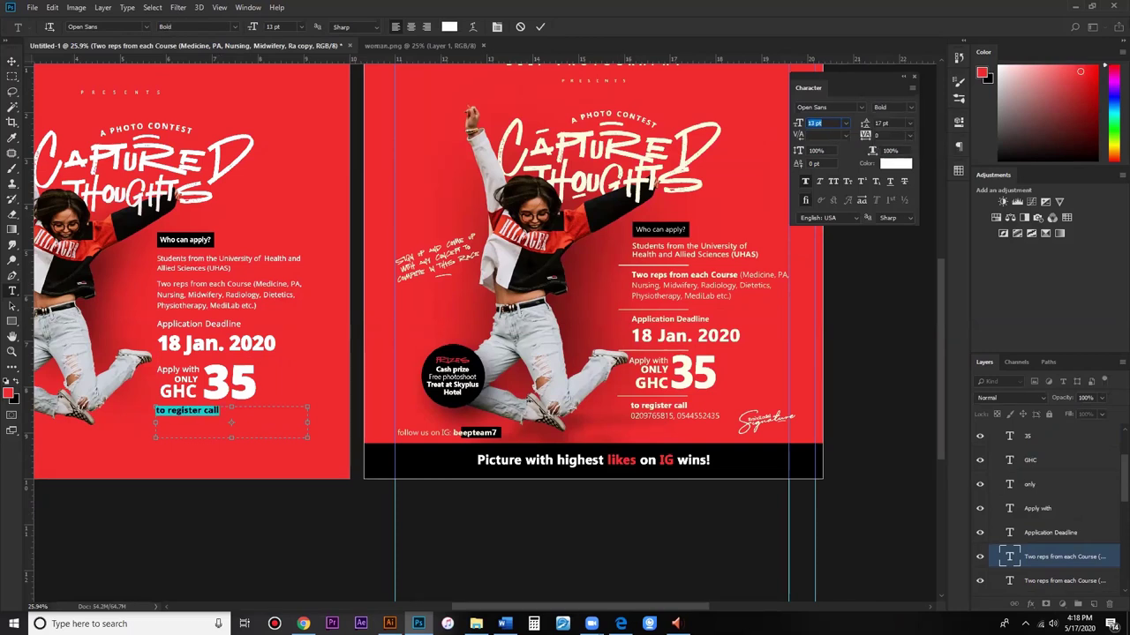
drag(231, 437, 231, 432)
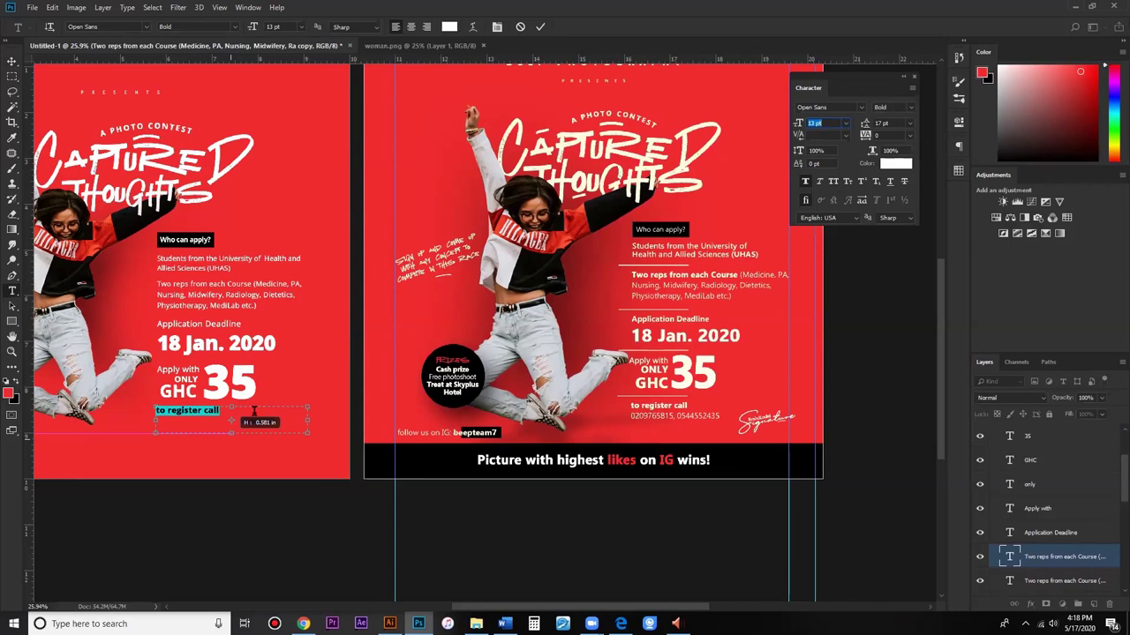
Step: Add the two contact phone numbers on a new line in Regular weight and commit
click(254, 411)
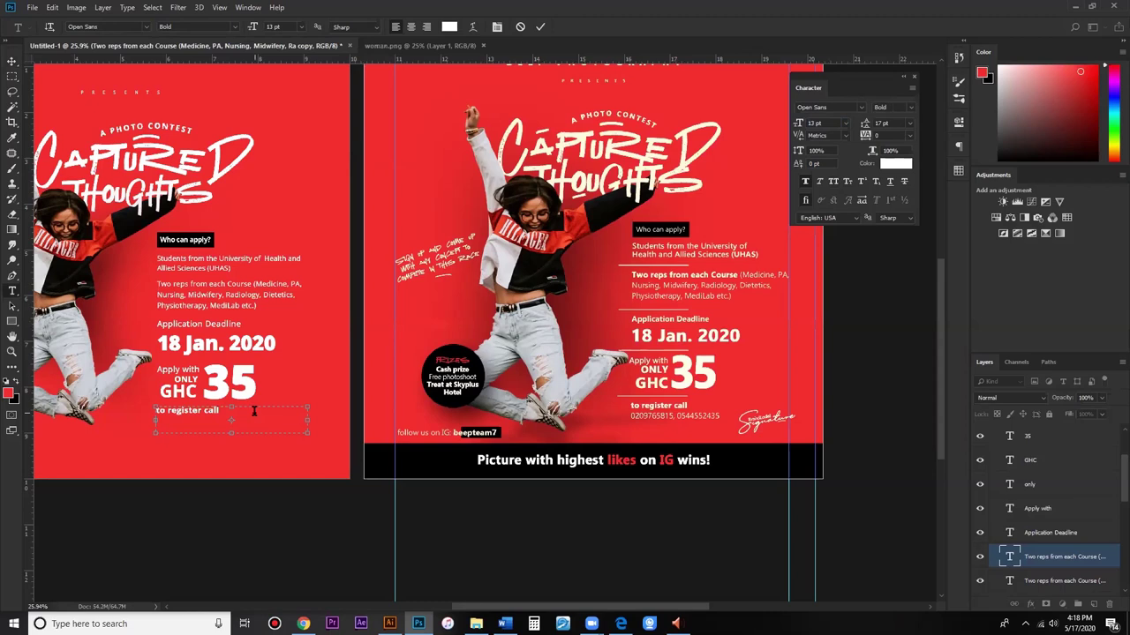
key(Return)
drag(156, 421, 278, 420)
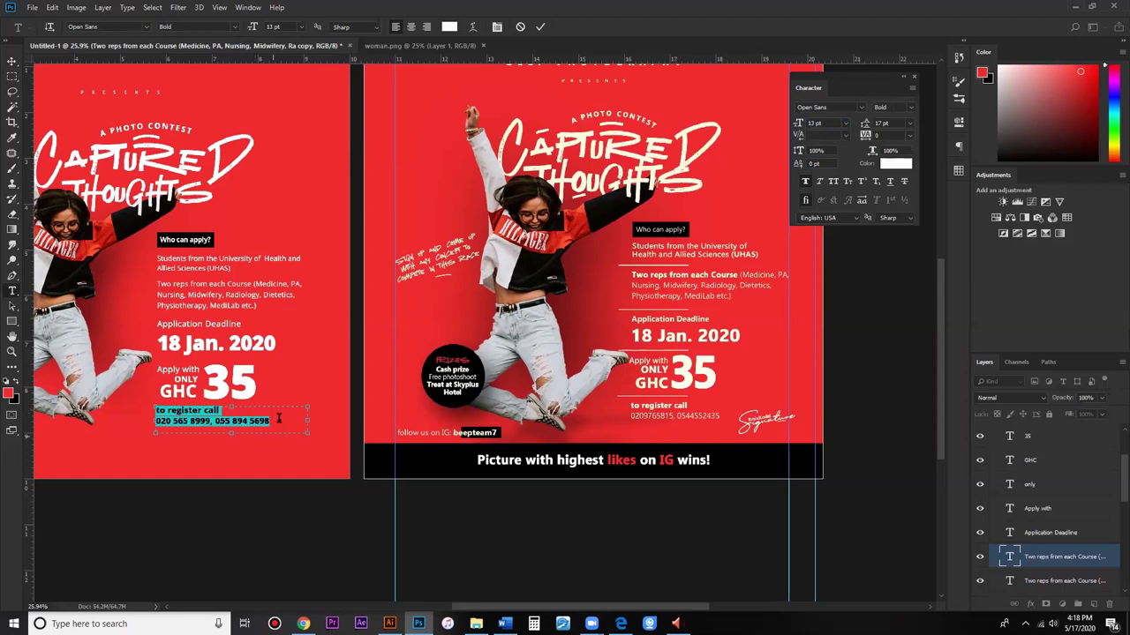
click(911, 107)
click(901, 126)
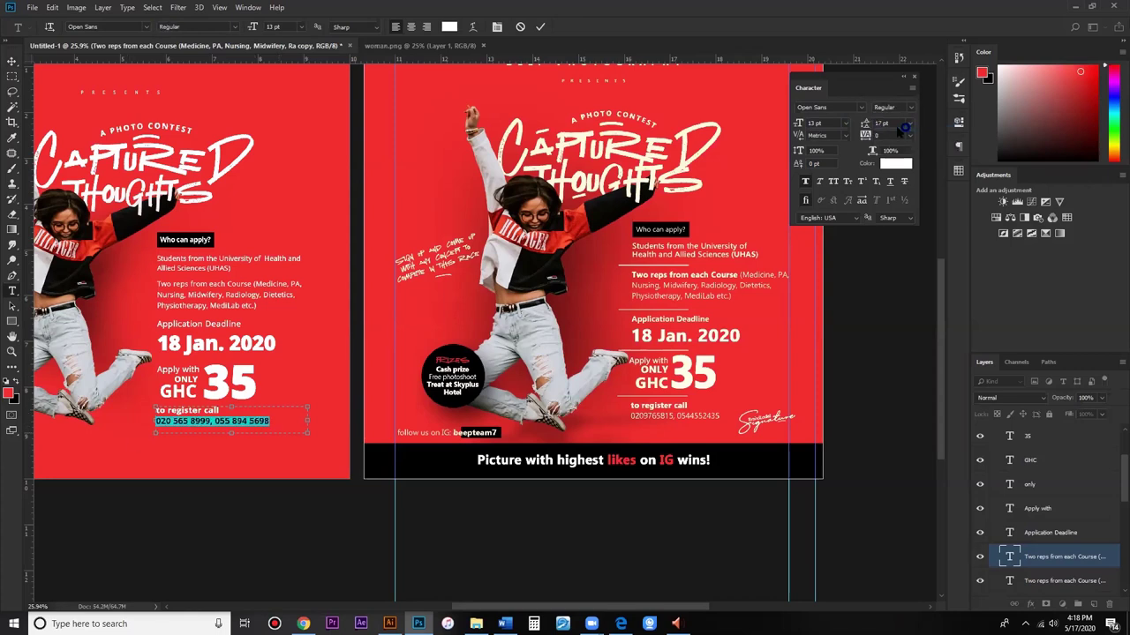
click(230, 422)
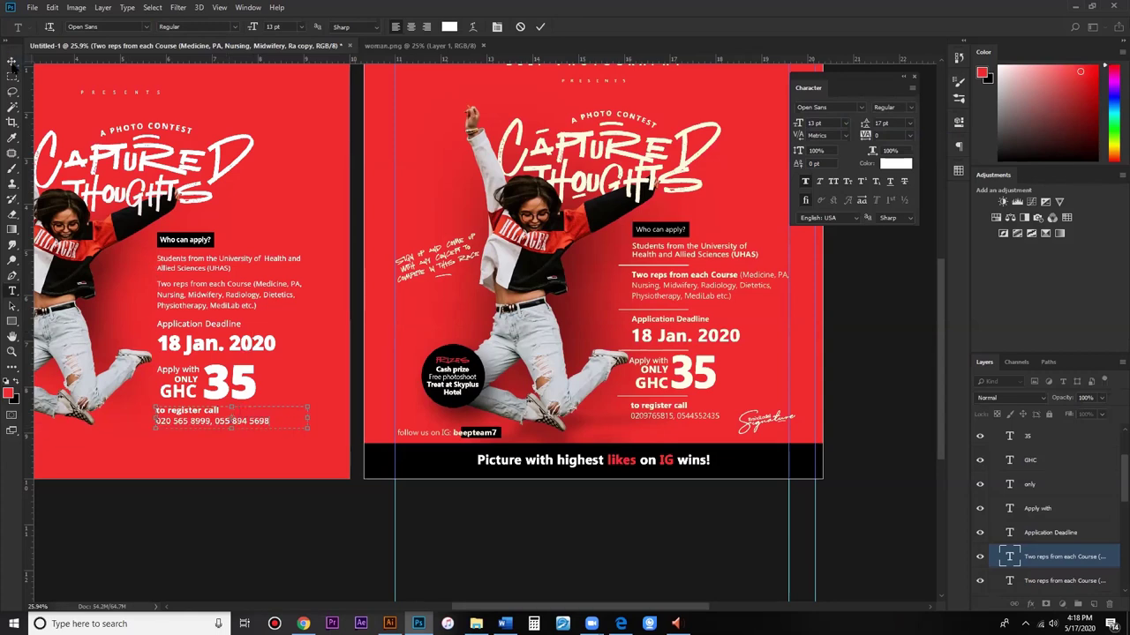
key(ctrl+Return)
key(v)
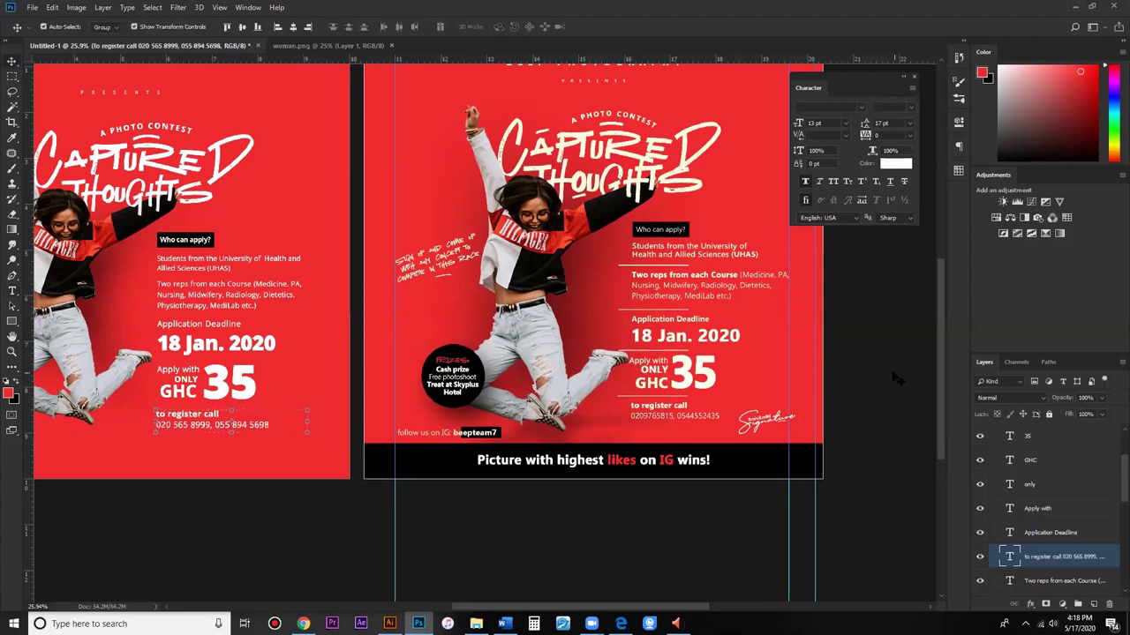
click(894, 378)
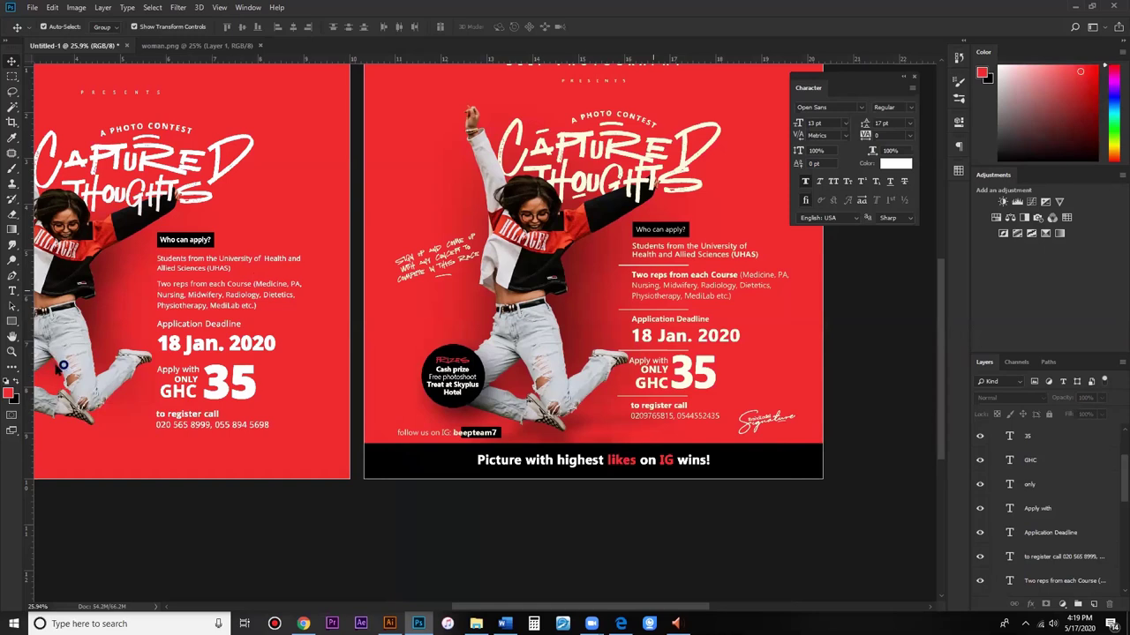
right_click(12, 322)
Step: Choose the Line Tool with a thinner weight and place a divider below Physiotherapy
click(62, 368)
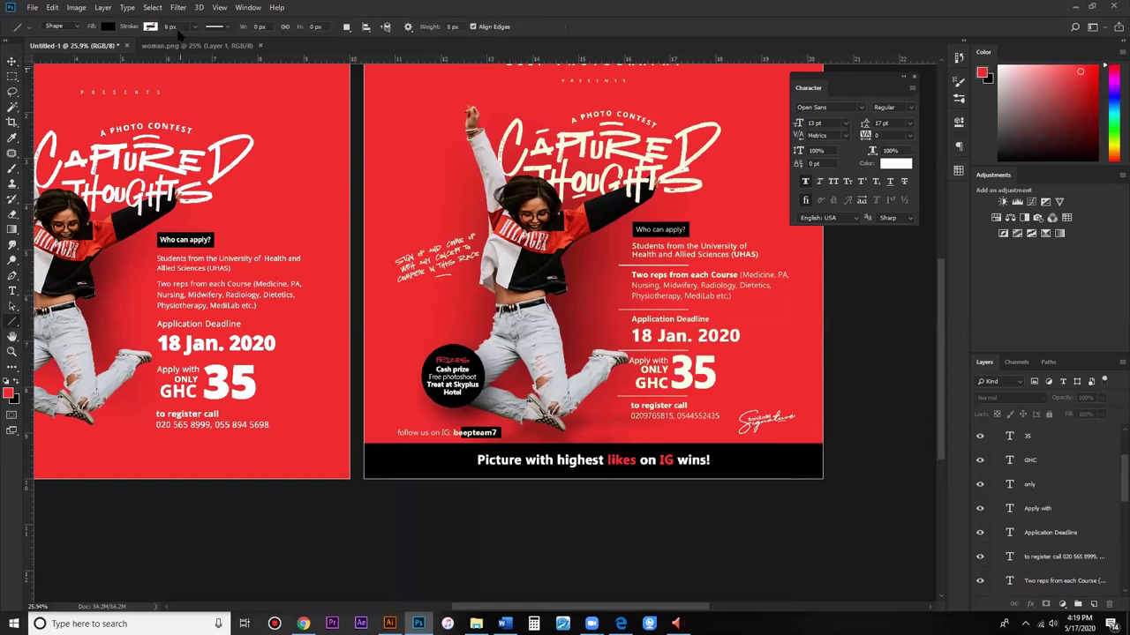
click(458, 27)
key(Down)
key(Down)
click(12, 61)
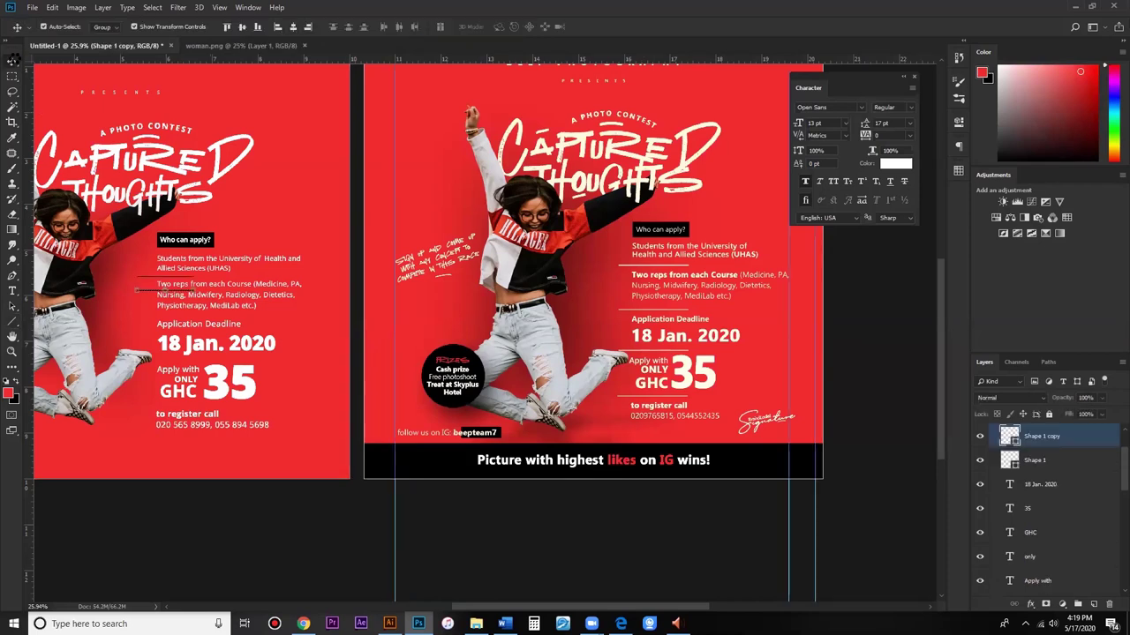
drag(138, 290, 138, 314)
Step: Duplicate the divider twice further down the flyer, then zoom out and select all divider layers
key(ctrl+j)
key(shift+Down)
key(shift+Down)
key(shift+Down)
key(shift+Down)
key(shift+Down)
key(shift+Down)
key(shift+Down)
key(shift+Down)
key(shift+Down)
key(shift+Down)
key(shift+Down)
key(shift+Down)
key(shift+Down)
key(shift+Down)
key(shift+Down)
key(shift+Down)
key(shift+Down)
key(shift+Down)
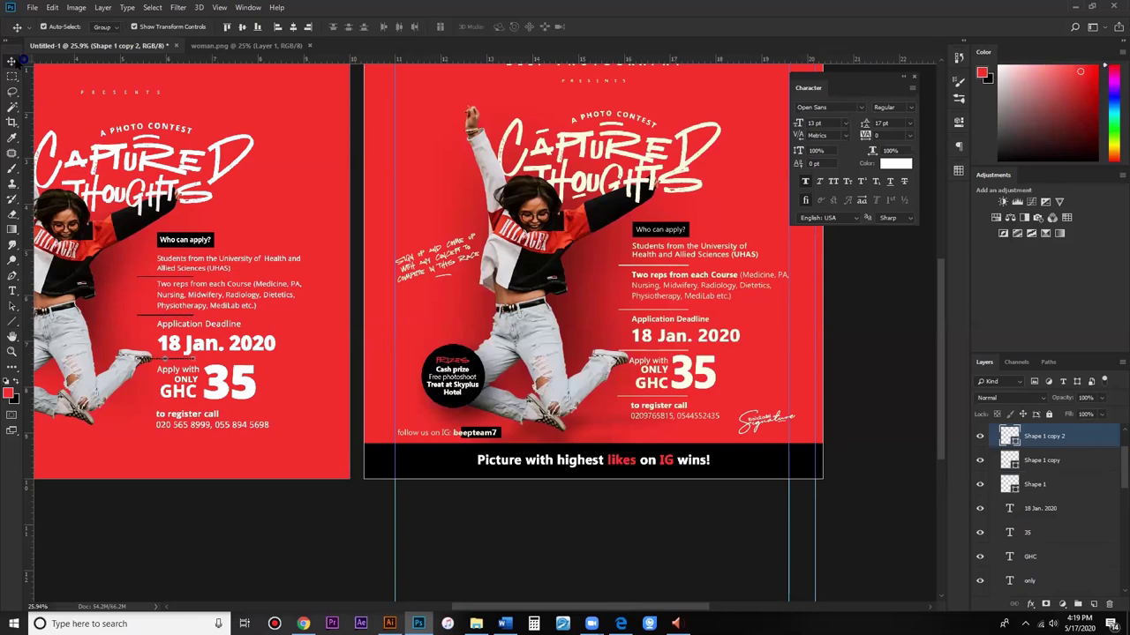
key(ctrl+j)
key(shift+Down)
key(shift+Down)
key(shift+Down)
key(shift+Down)
key(shift+Down)
key(shift+Down)
key(shift+Down)
key(shift+Down)
key(shift+Down)
key(shift+Down)
key(shift+Down)
key(shift+Down)
key(shift+Down)
key(shift+Down)
key(shift+Down)
key(shift+Down)
key(shift+Down)
key(shift+Down)
key(shift+Down)
key(shift+Down)
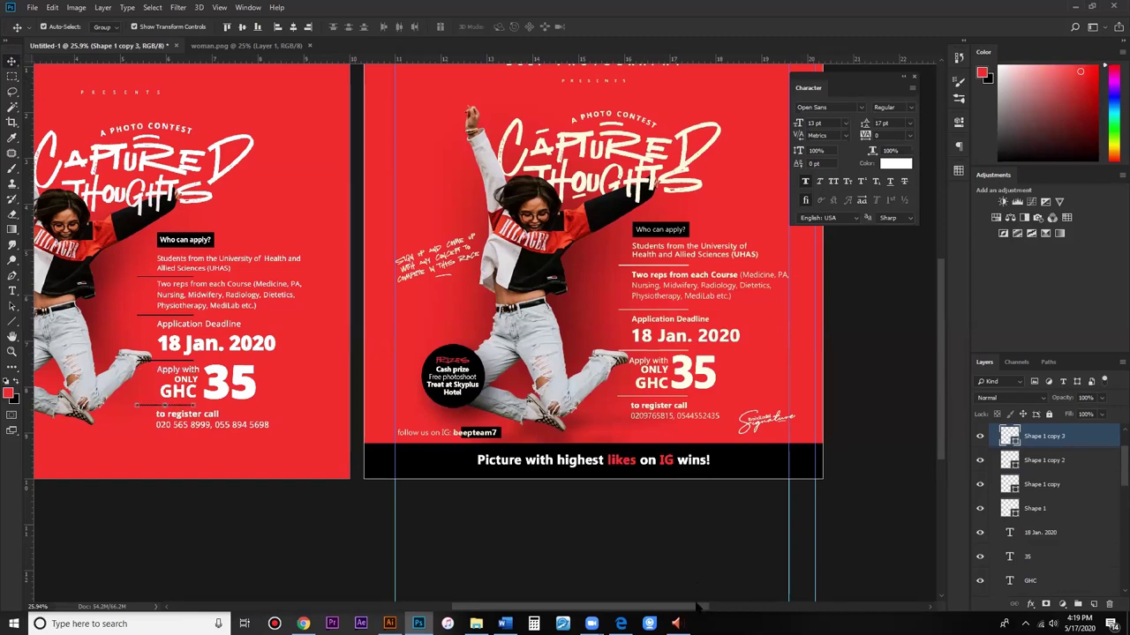
key(ctrl+minus)
shift+click(1035, 509)
scroll(744, 379, left, 1)
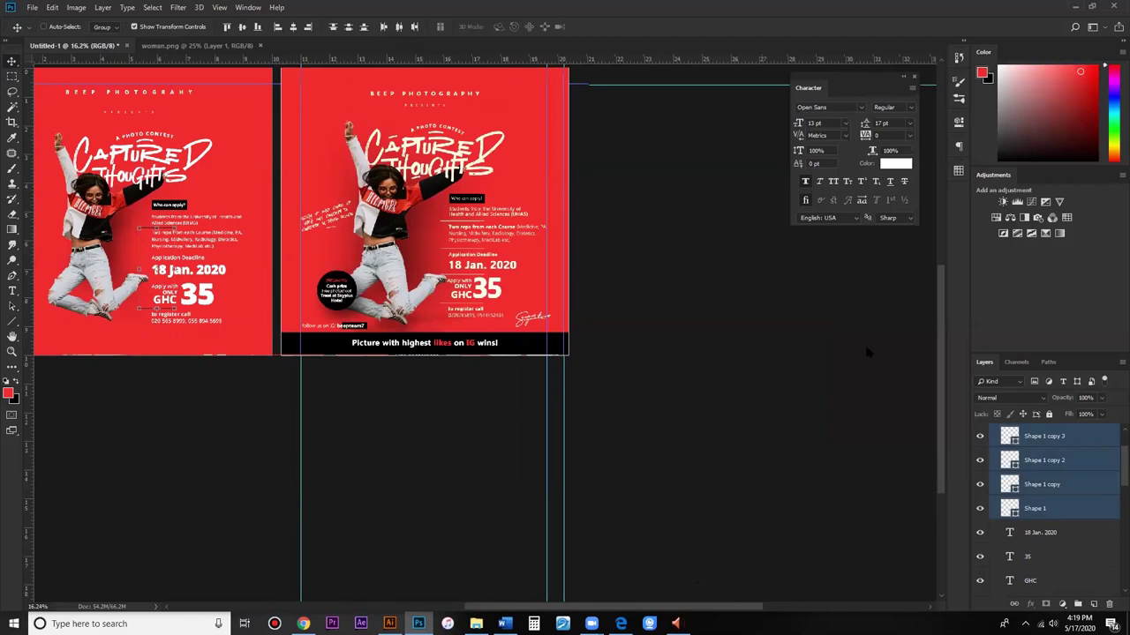
Step: Group the divider lines and give Group 1 a near-white Color Overlay
key(ctrl+g)
double_click(1051, 435)
click(948, 227)
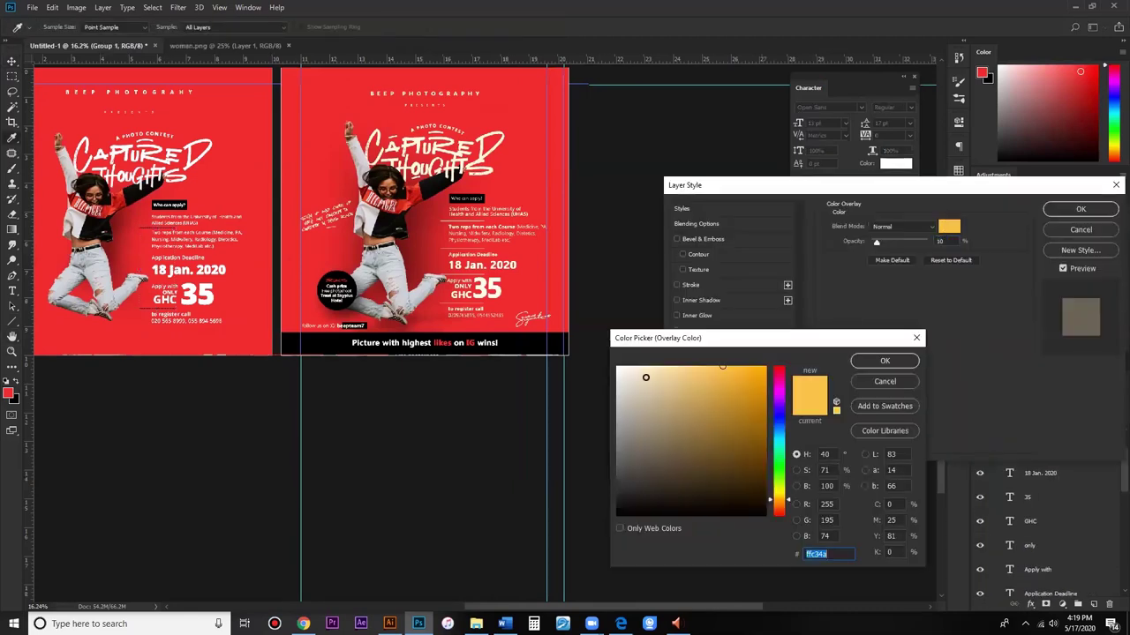
click(617, 367)
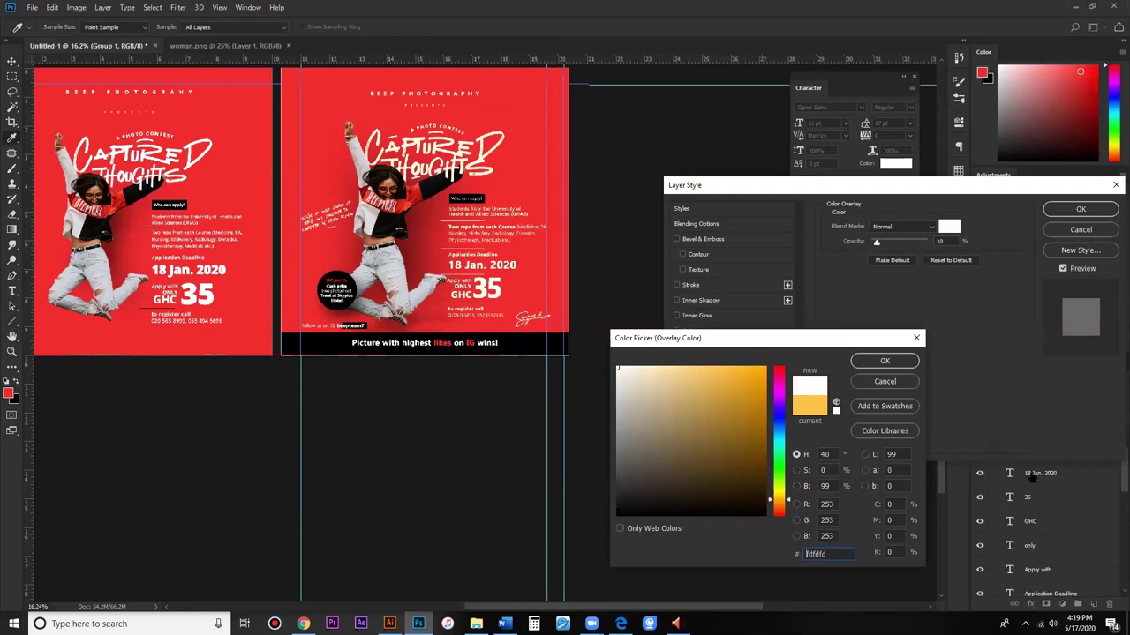
key(Return)
key(Return)
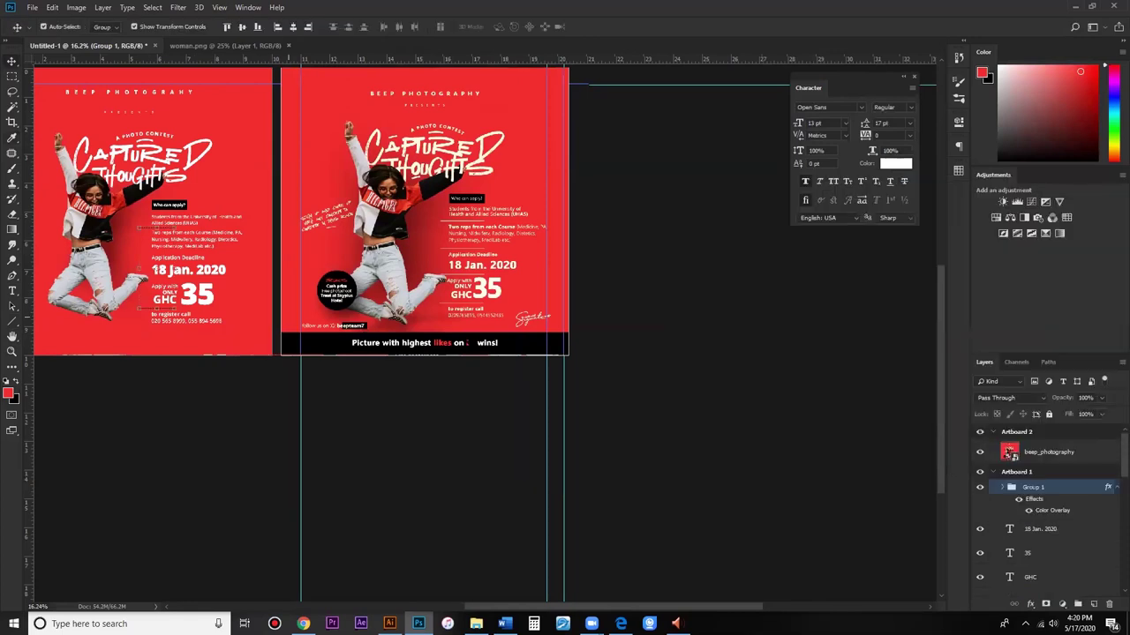
Step: Zoom in, expand Group 1 and confirm the overlay on the lines
key(ctrl+plus)
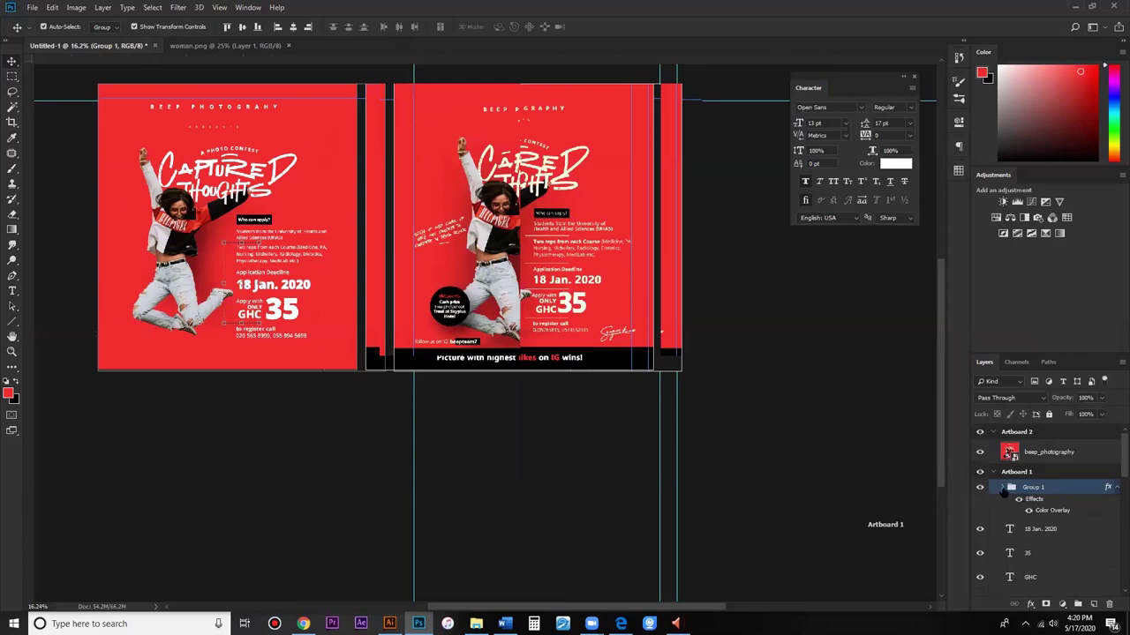
key(ctrl+plus)
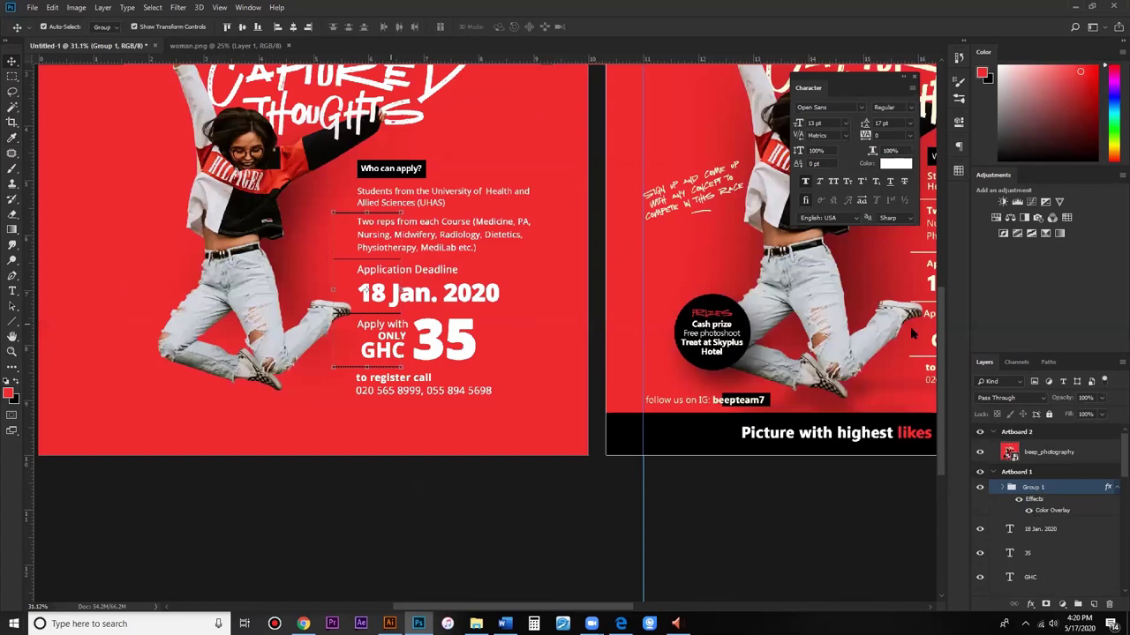
click(1004, 487)
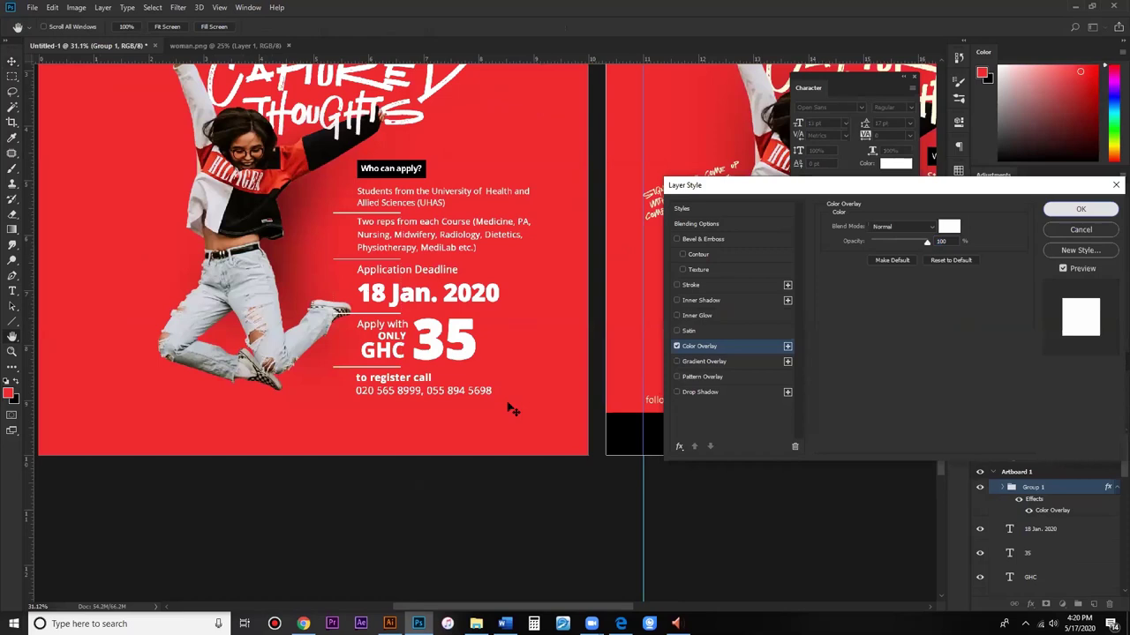
key(Return)
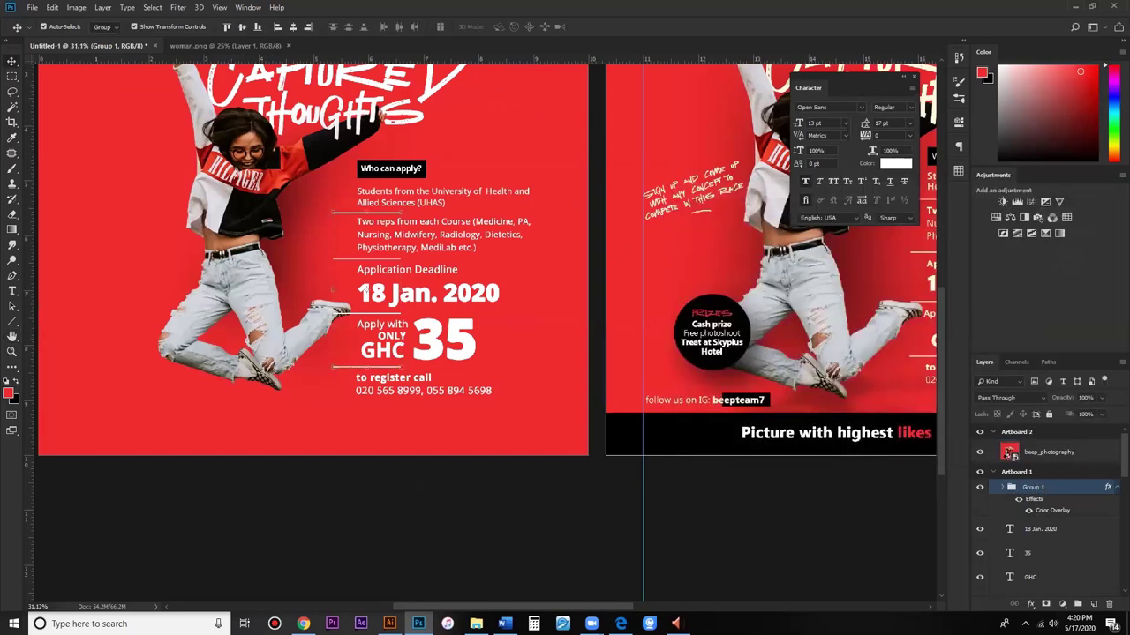
scroll(1050, 521, down, 5)
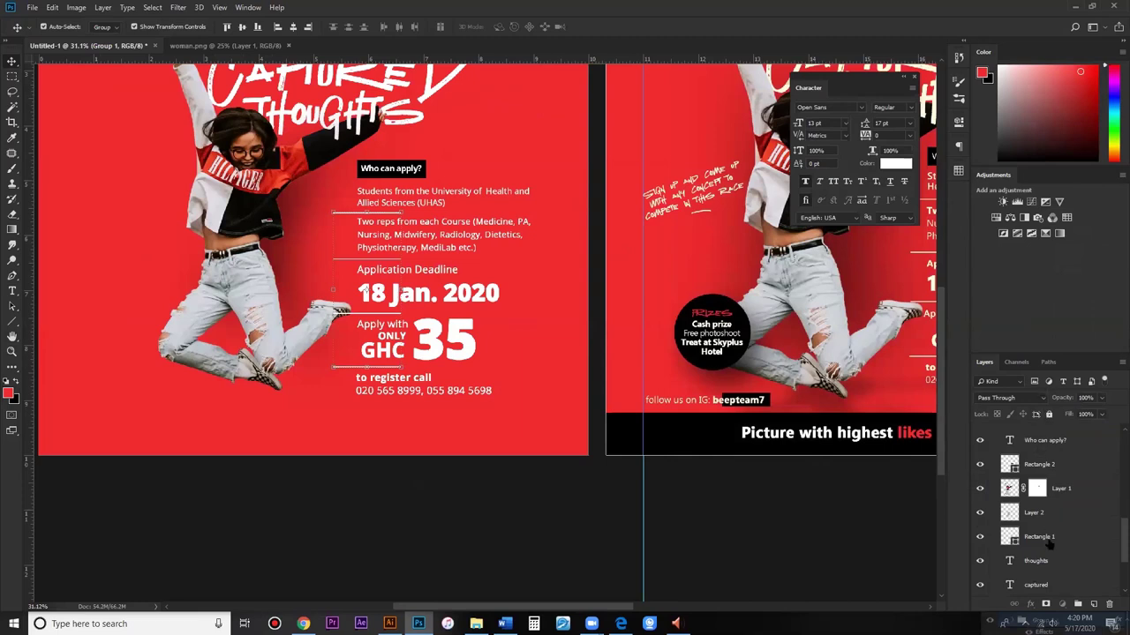
click(388, 320)
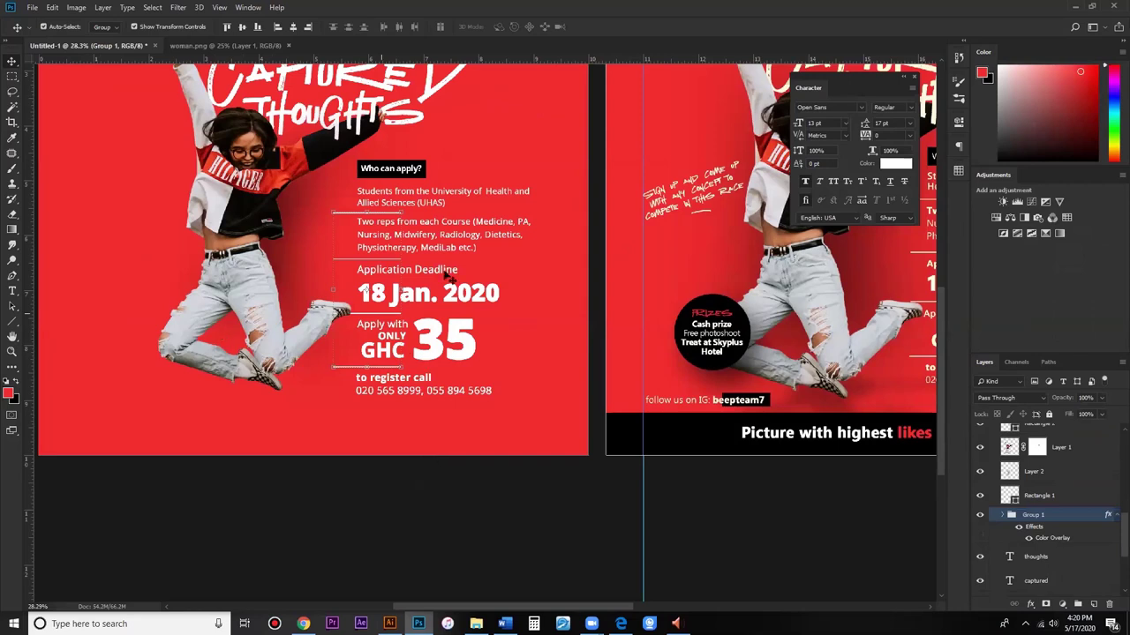
scroll(381, 312, down, 2)
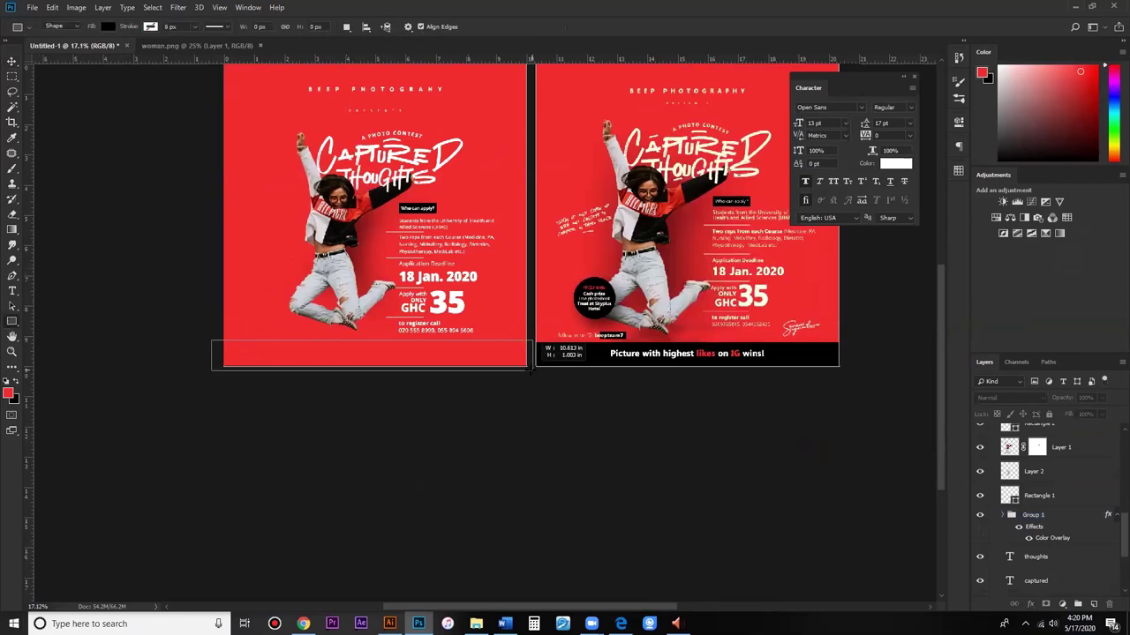
Step: Draw a 3184 × 301 px bar along Artboard 1's bottom edge and fill it 000000 black
drag(531, 369, 532, 369)
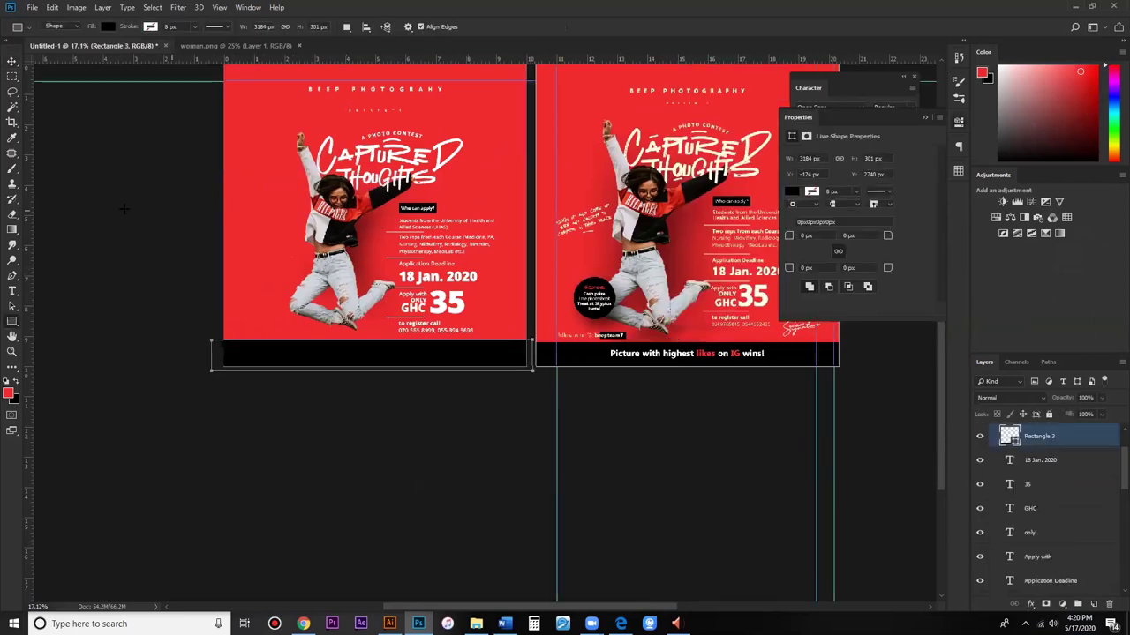
click(12, 61)
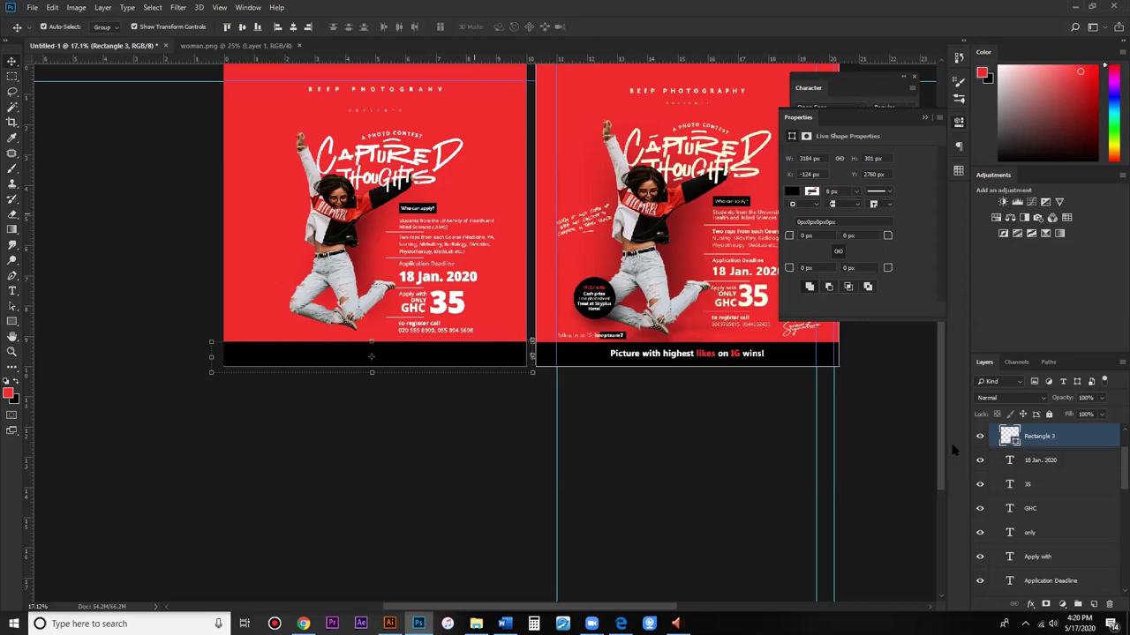
scroll(625, 283, up, 2)
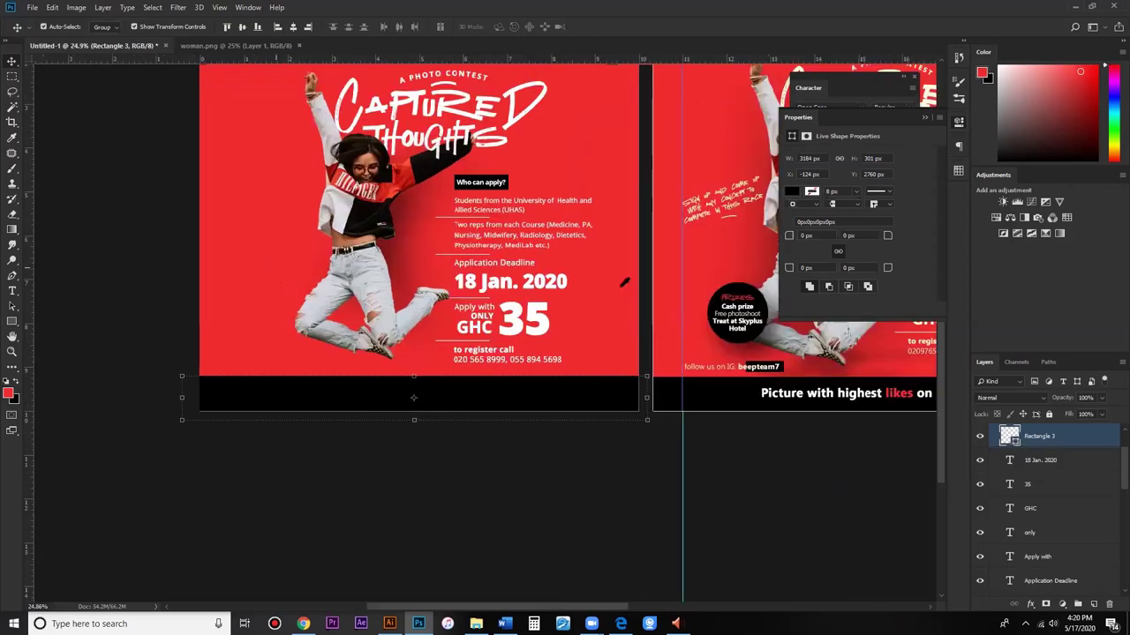
click(764, 484)
text(000000)
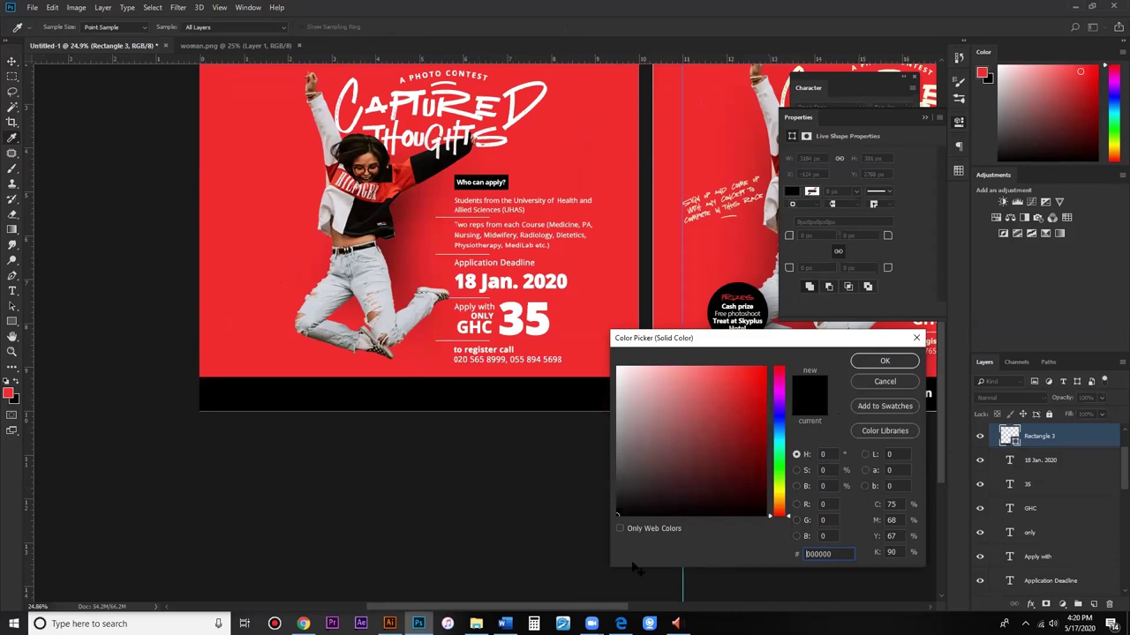
key(Return)
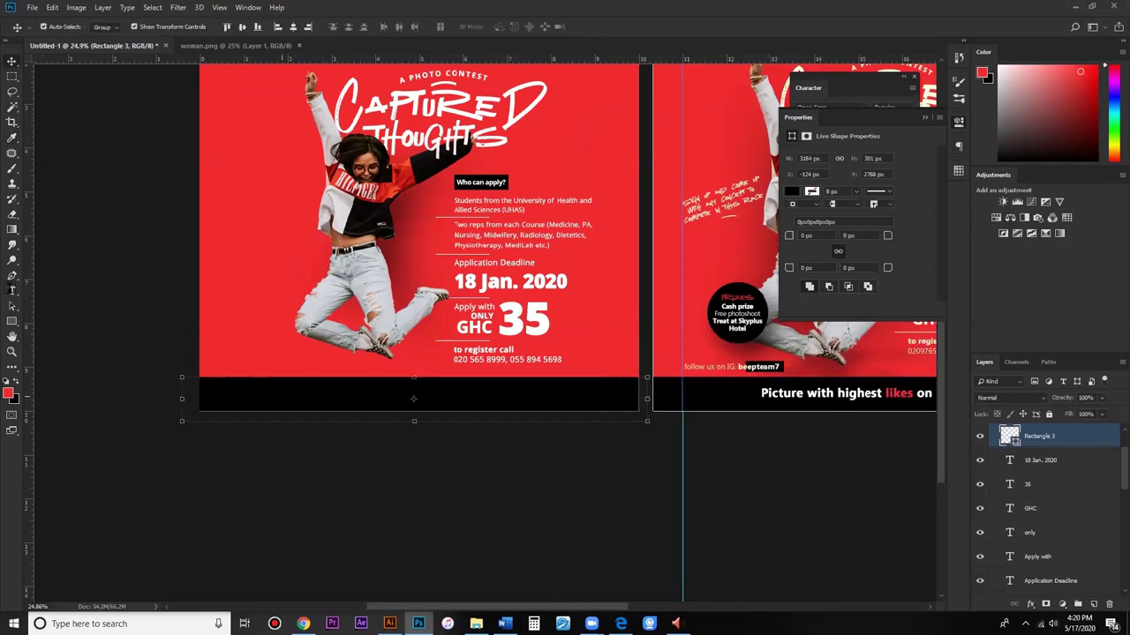
click(12, 291)
click(275, 399)
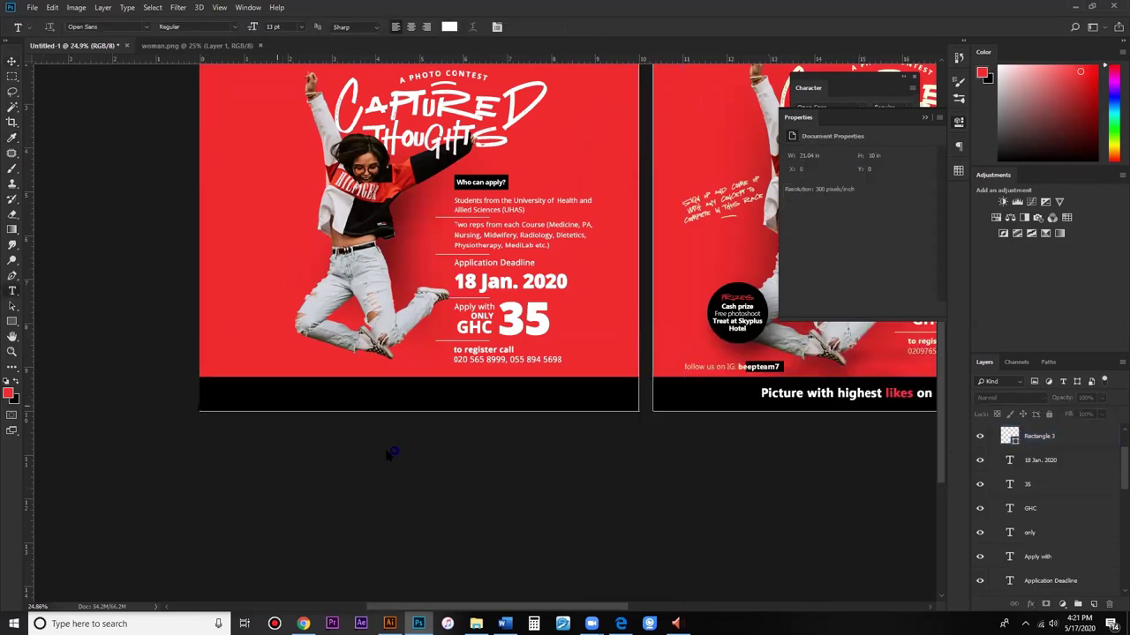
Step: Type 'picture with the heighest likes on IG wins' in the black bar at 17 pt Bold
text(pictu)
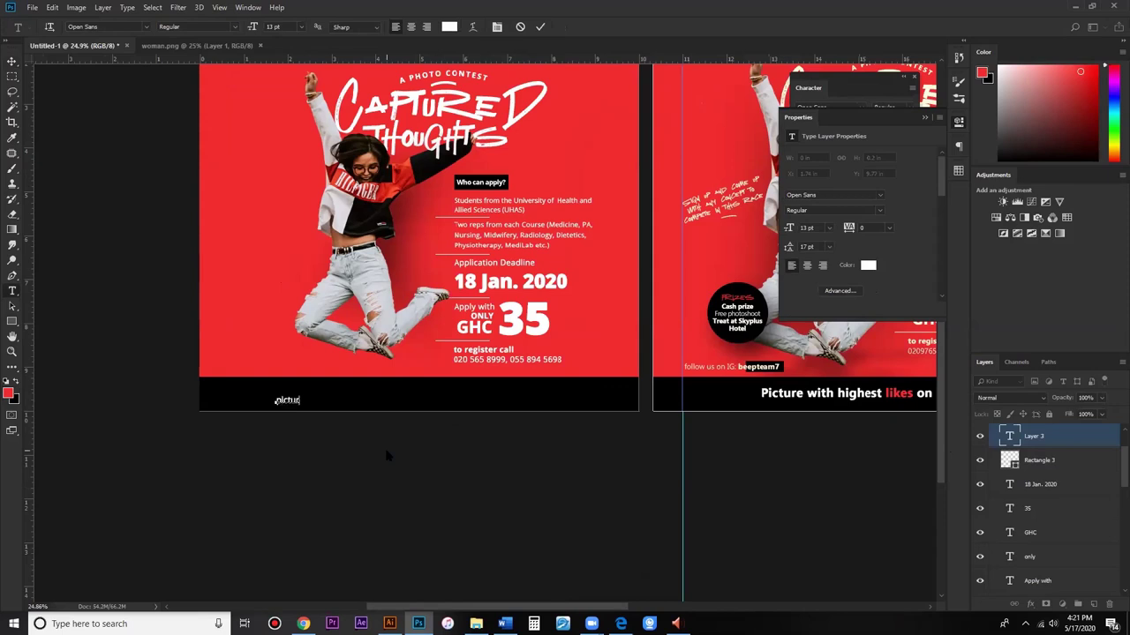
text(re with the heighest likes)
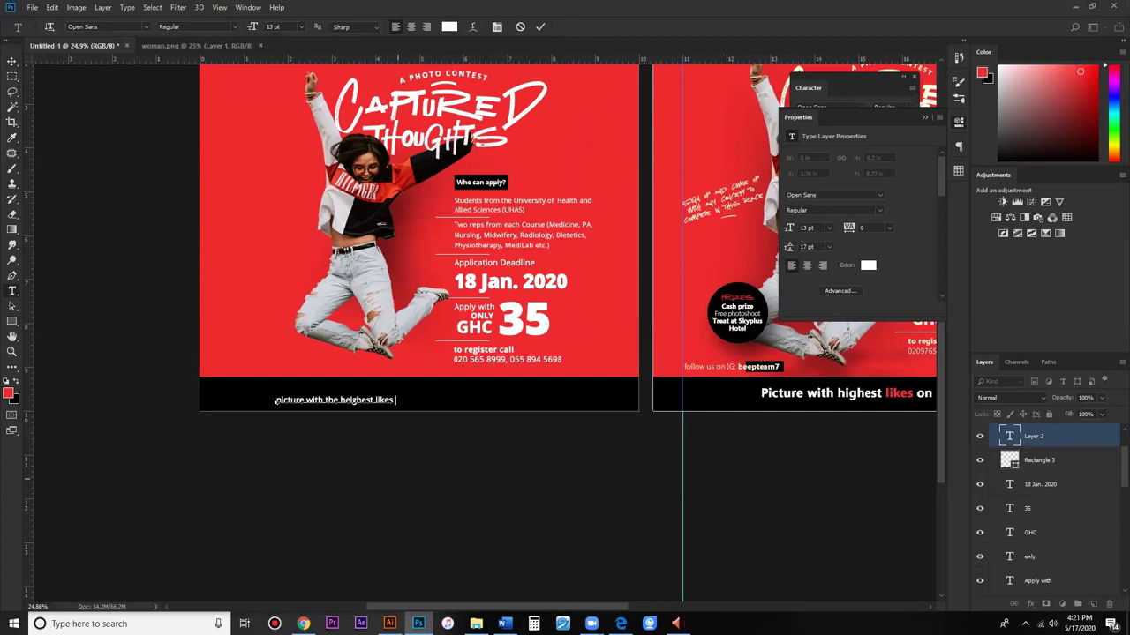
scroll(510, 327, right, 3)
text(on IG wins)
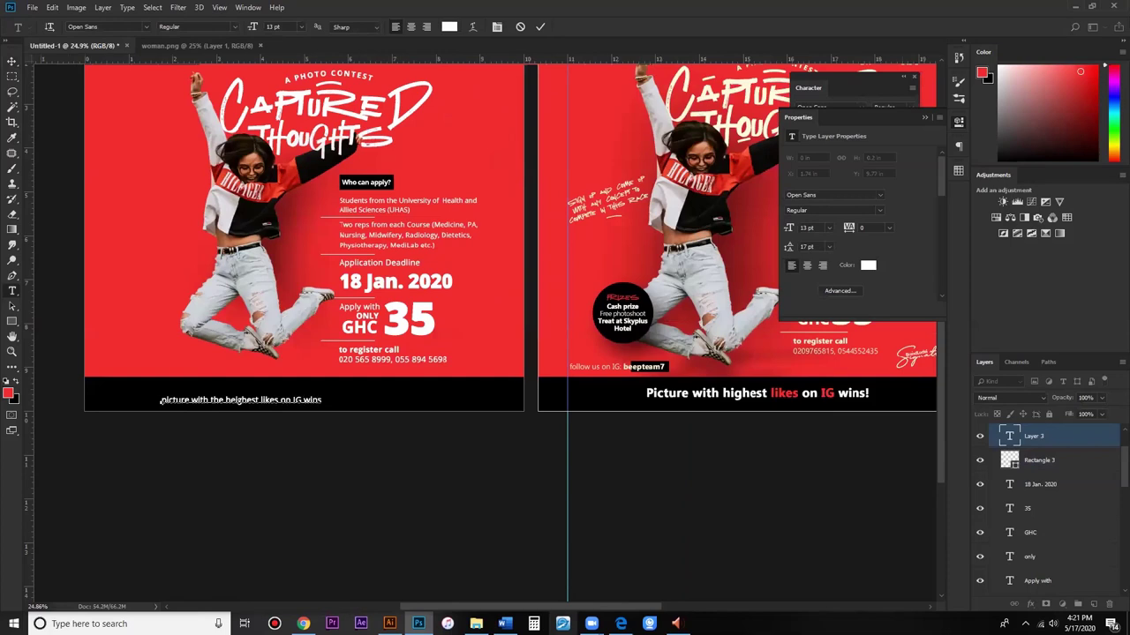
click(805, 228)
text(17)
key(Return)
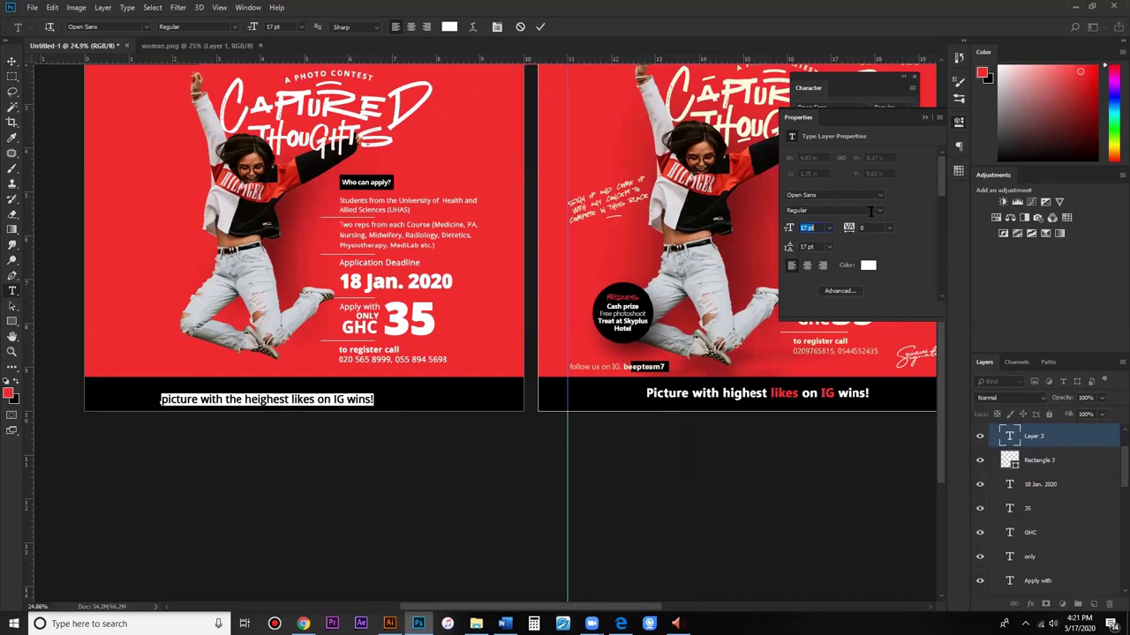
click(876, 210)
click(838, 240)
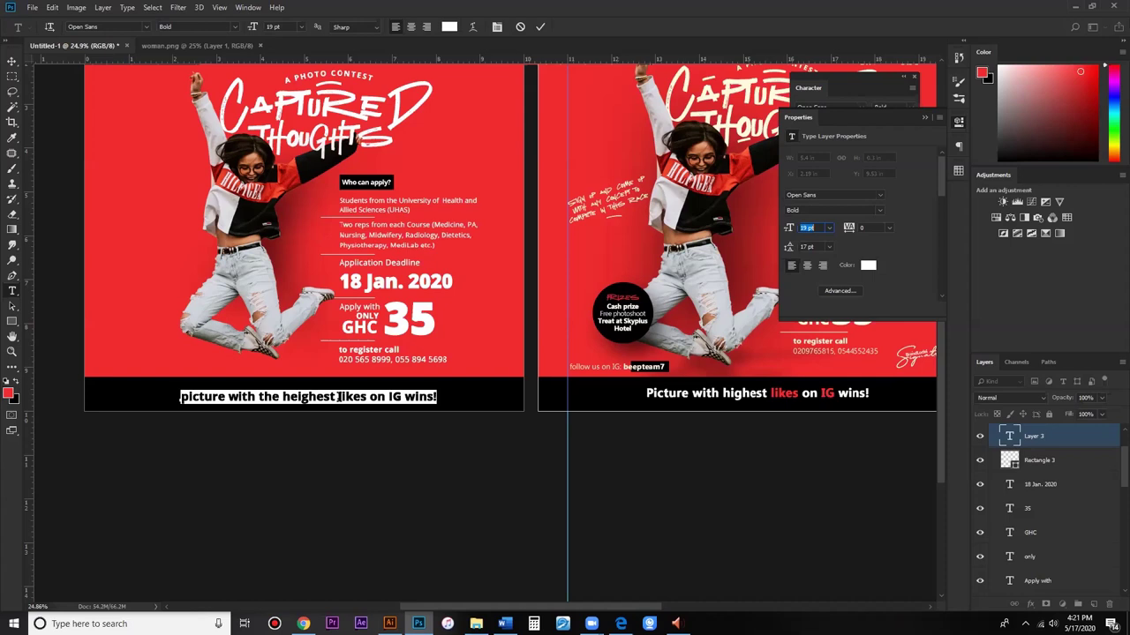
Step: Color 'likes' and 'IG' red, commit the caption, and nudge it up slightly
double_click(338, 397)
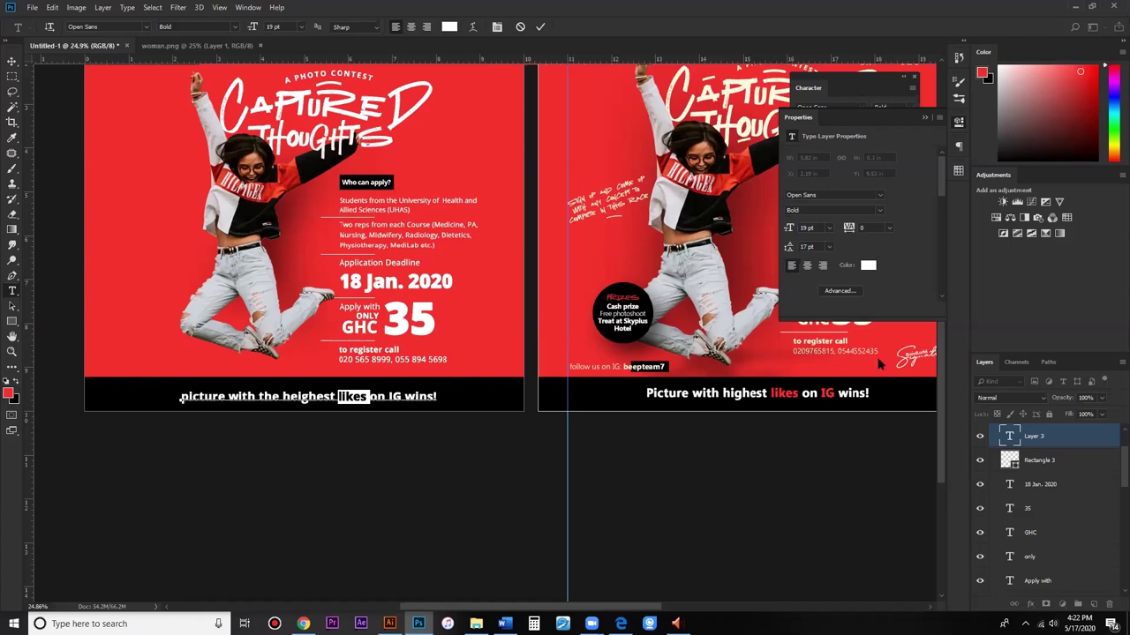
key(alt+BackSpace)
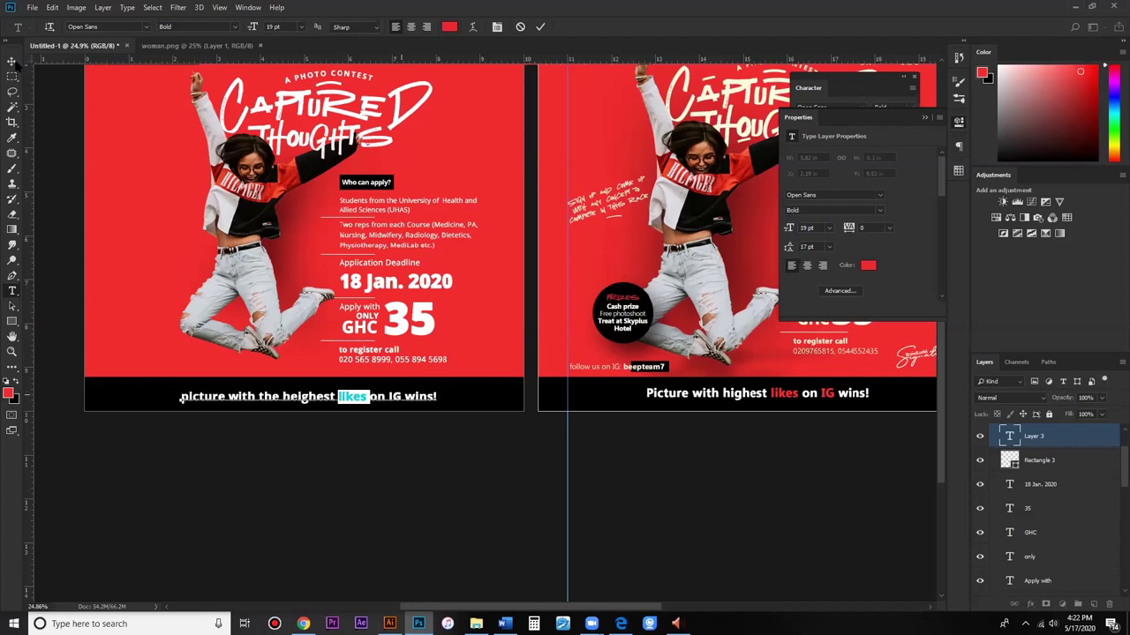
key(ctrl+Right)
key(ctrl+Right)
key(ctrl+shift+Right)
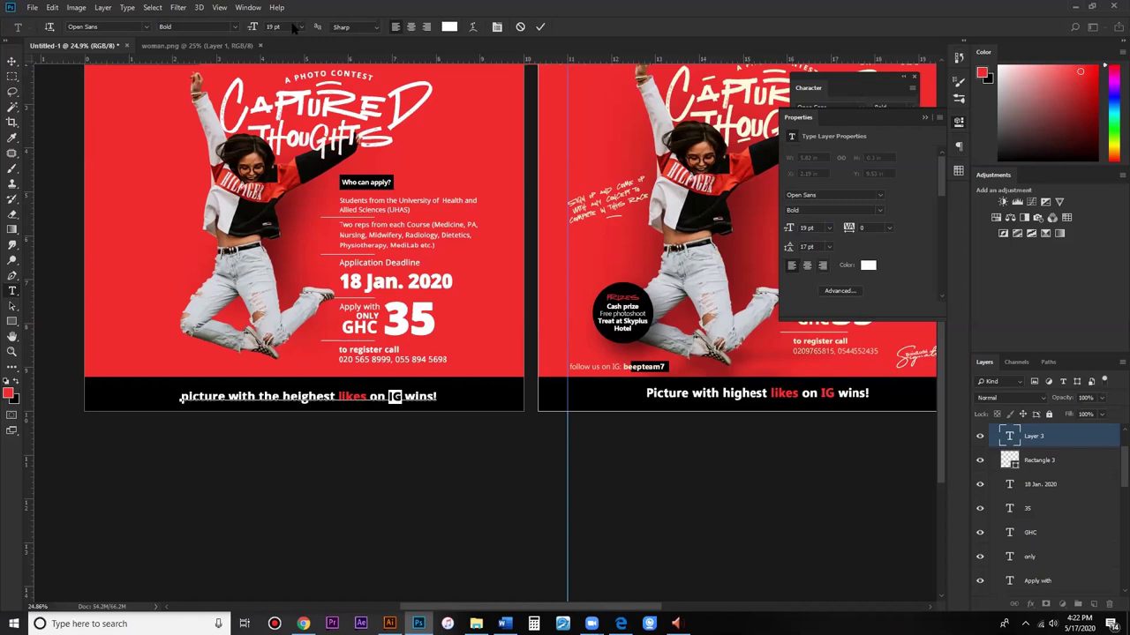
key(ctrl+Return)
key(v)
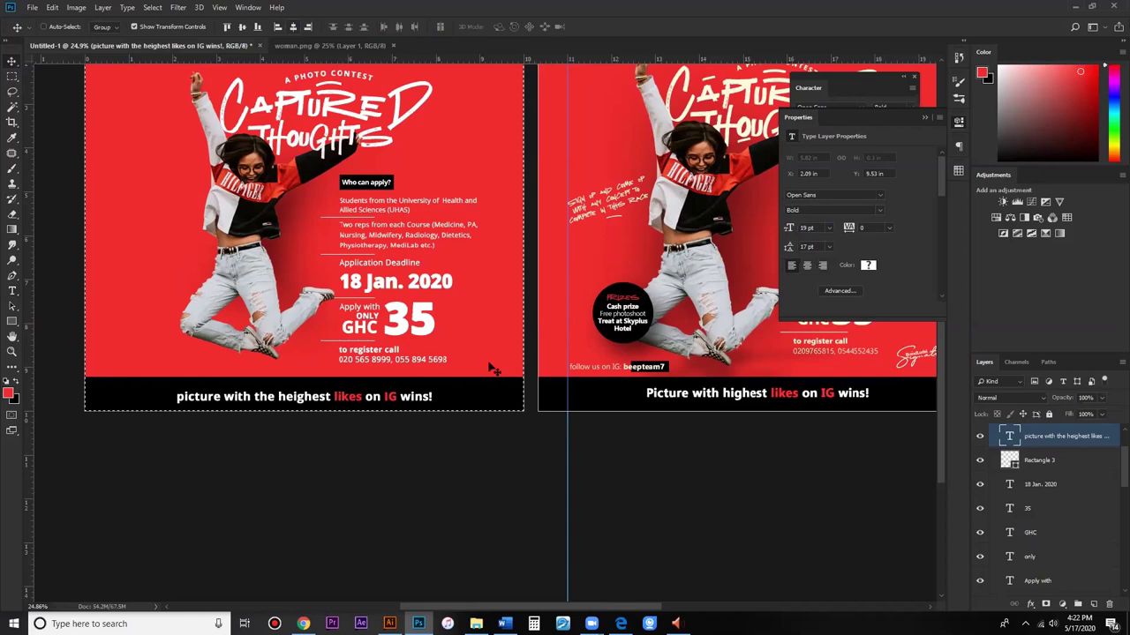
key(shift+Up)
Step: Draw a black 497 × 497 px circle with the Ellipse Tool beside the woman's legs
click(549, 415)
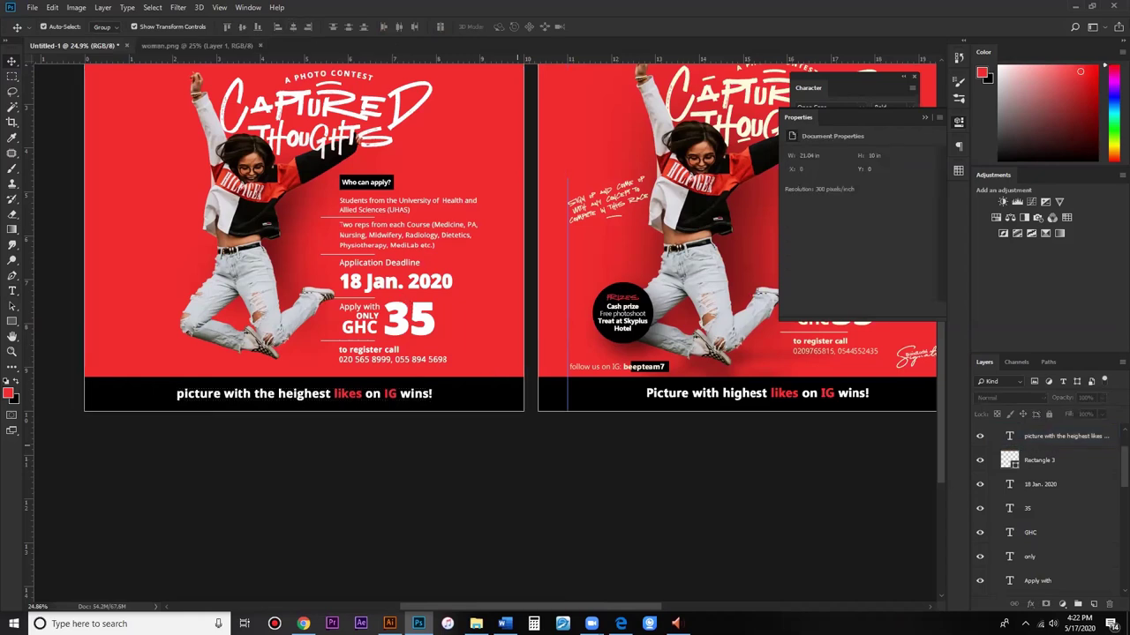
scroll(660, 301, up, 1)
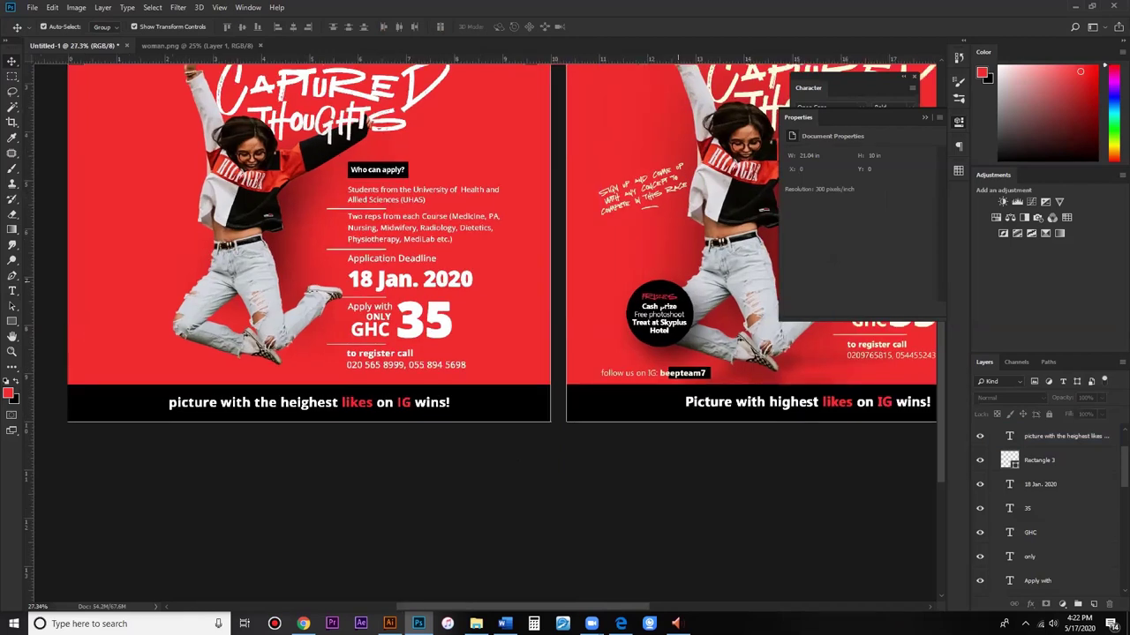
click(664, 306)
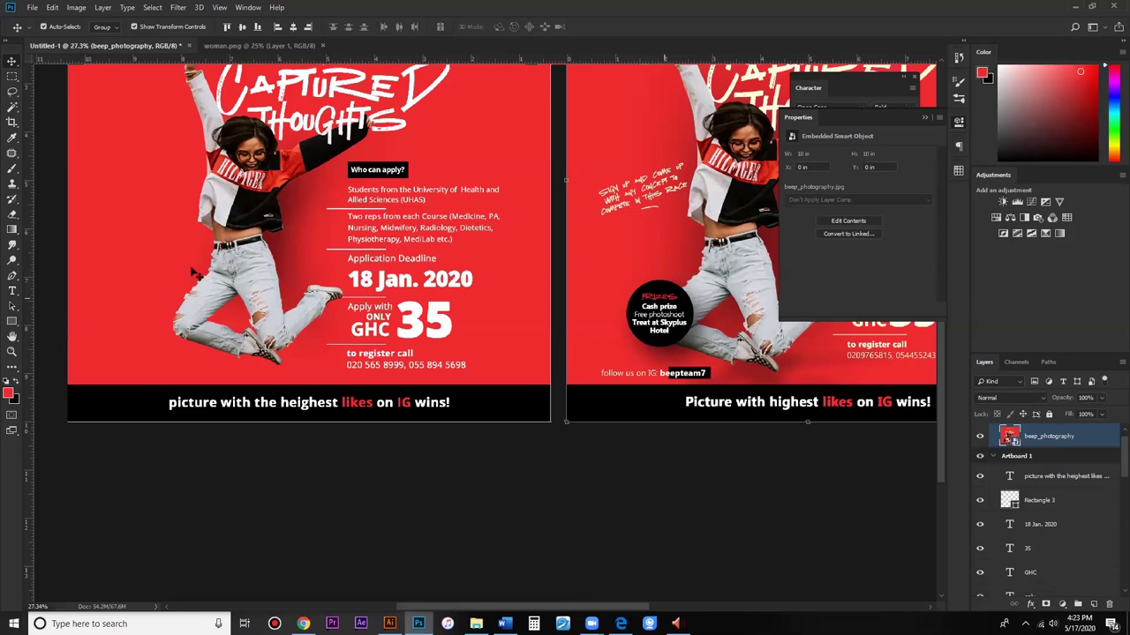
right_click(12, 321)
click(51, 351)
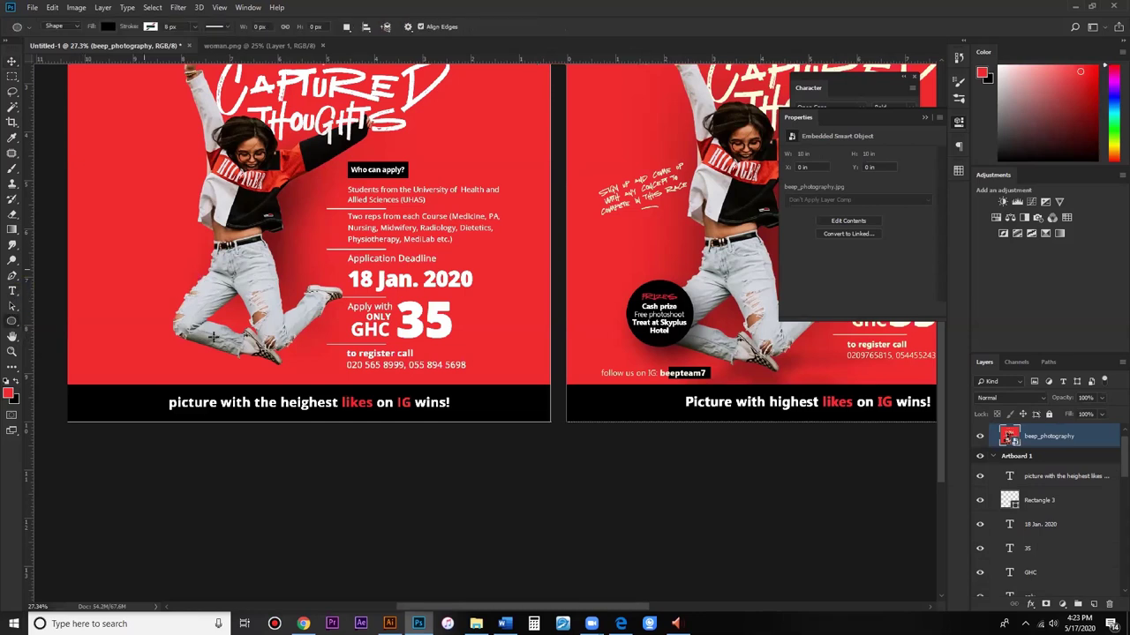
drag(216, 348, 130, 266)
key(v)
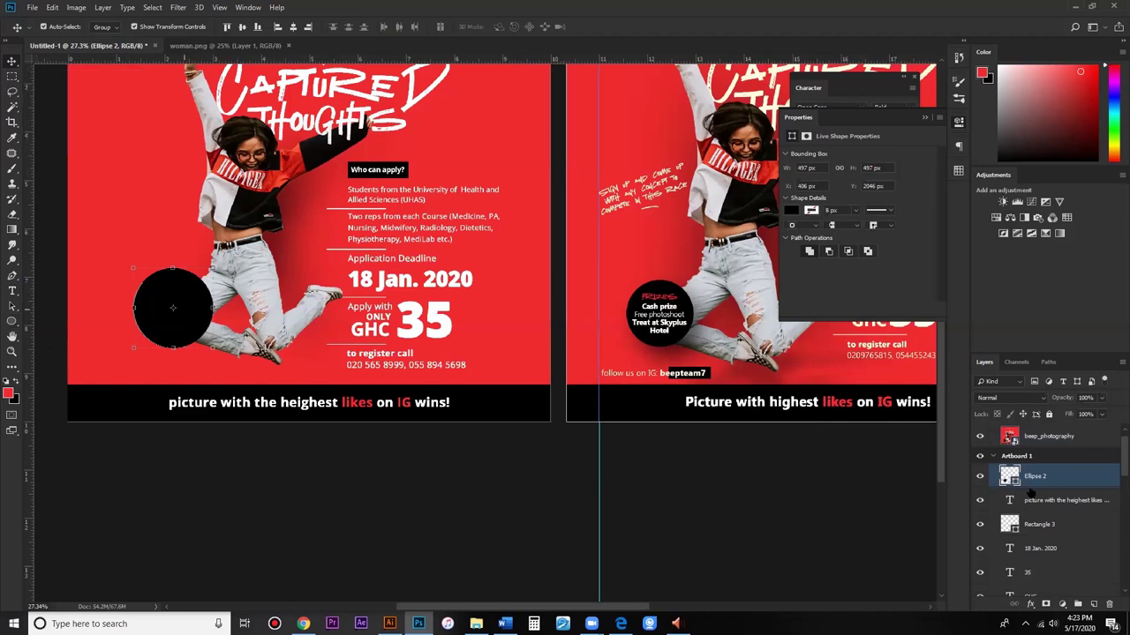
Step: Add a drop shadow to Ellipse 2: 75% opacity, 135° angle, 110 px distance, 90 px size
click(1031, 604)
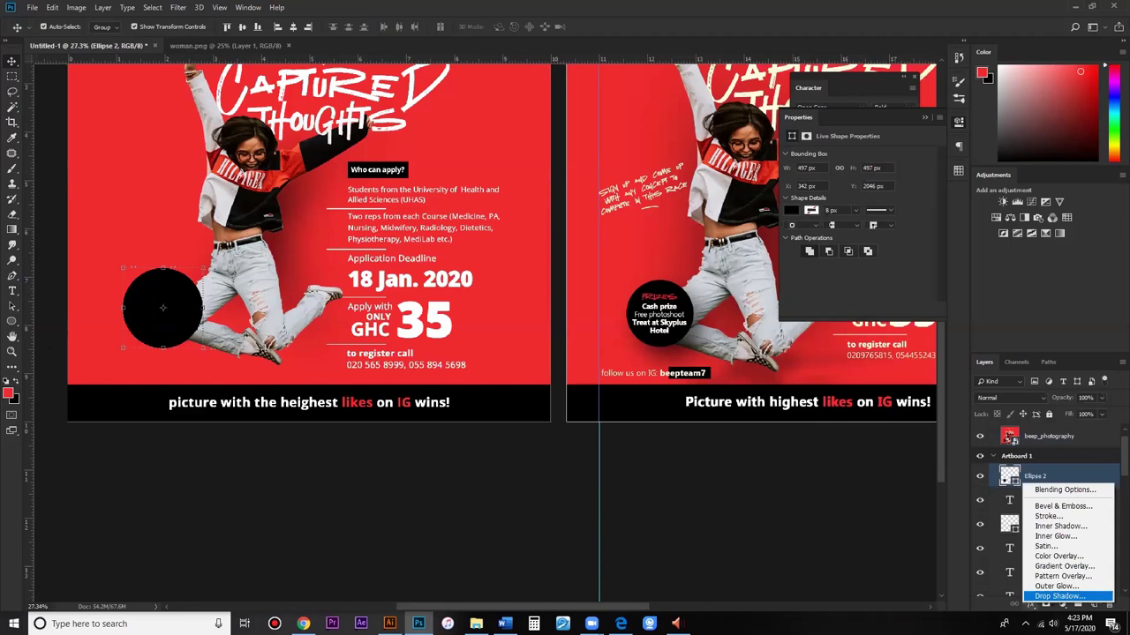
click(1058, 596)
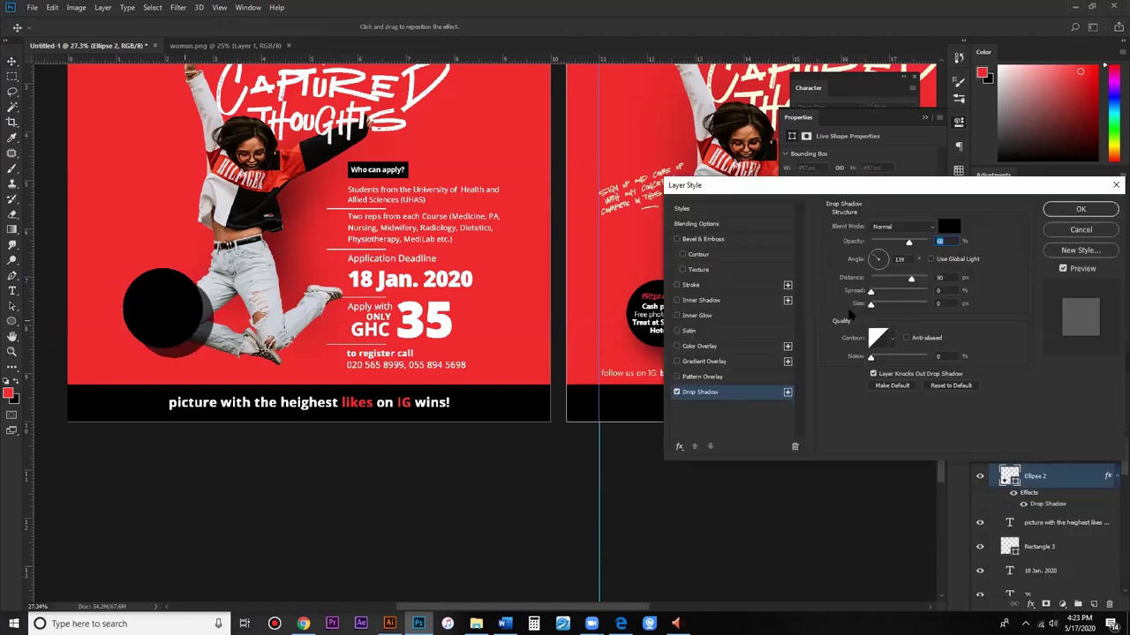
drag(871, 305, 918, 302)
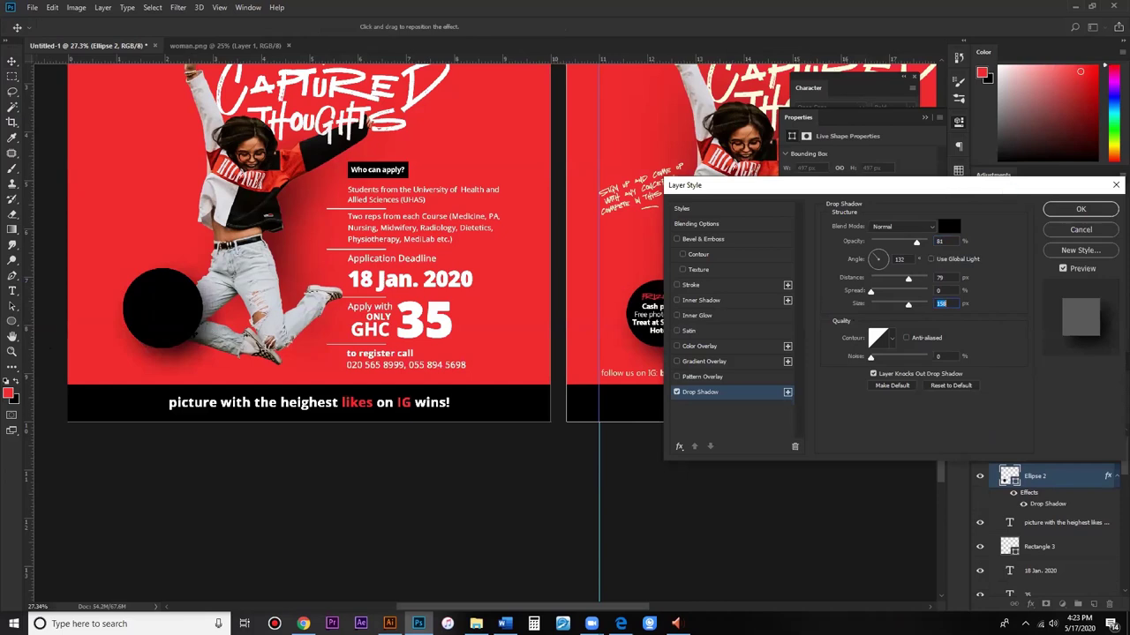
drag(944, 191, 1003, 190)
drag(194, 336, 200, 341)
drag(206, 297, 207, 294)
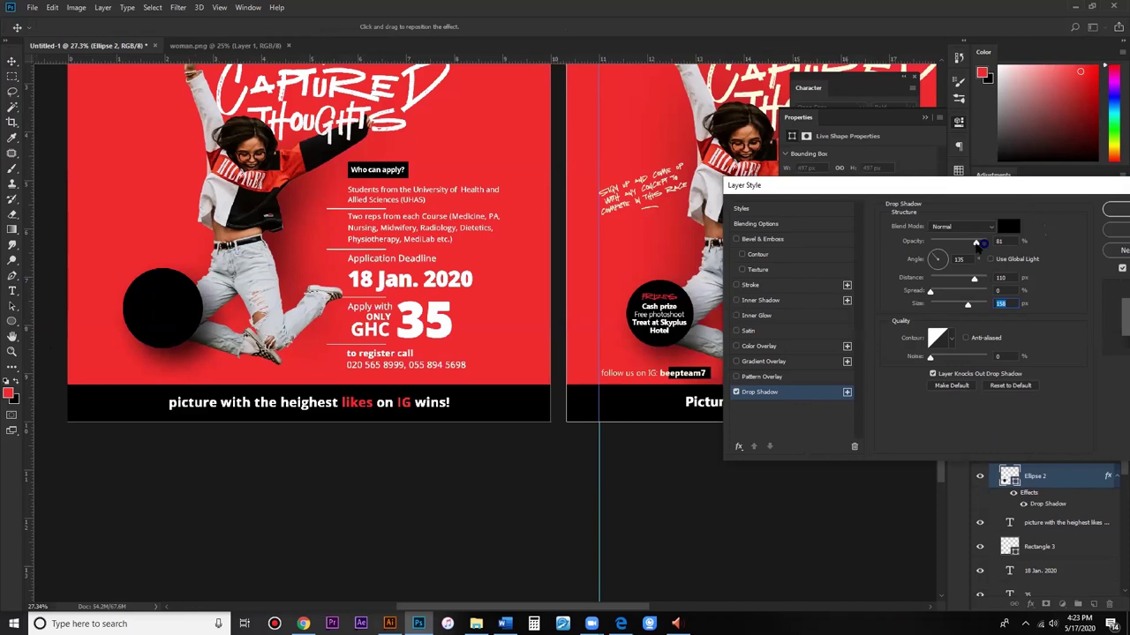
drag(973, 246, 966, 244)
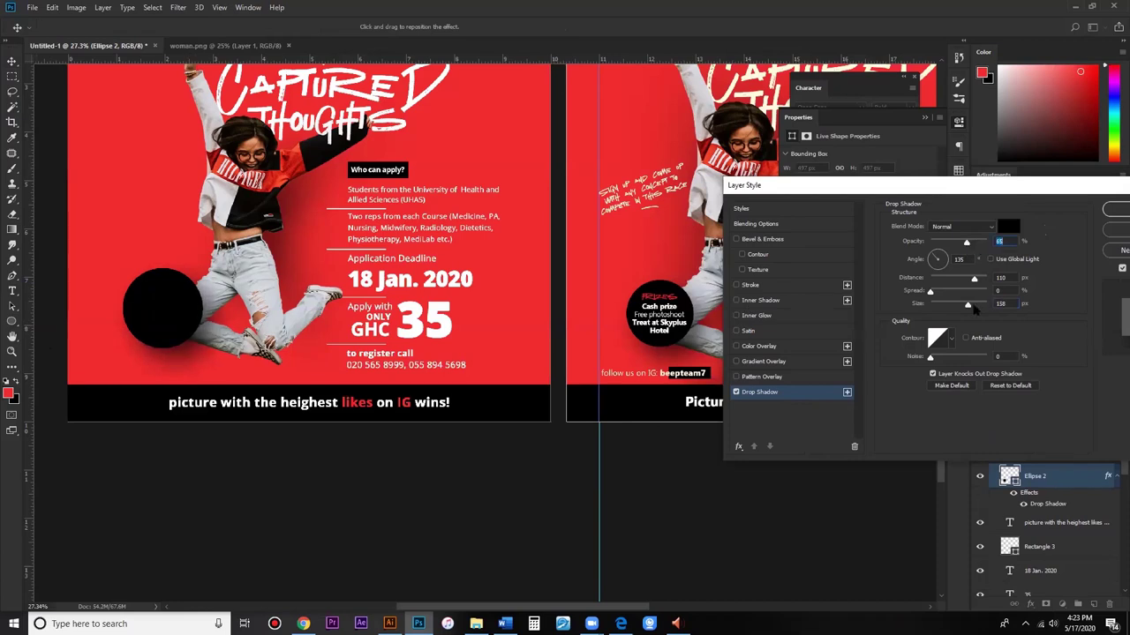
drag(967, 305, 952, 304)
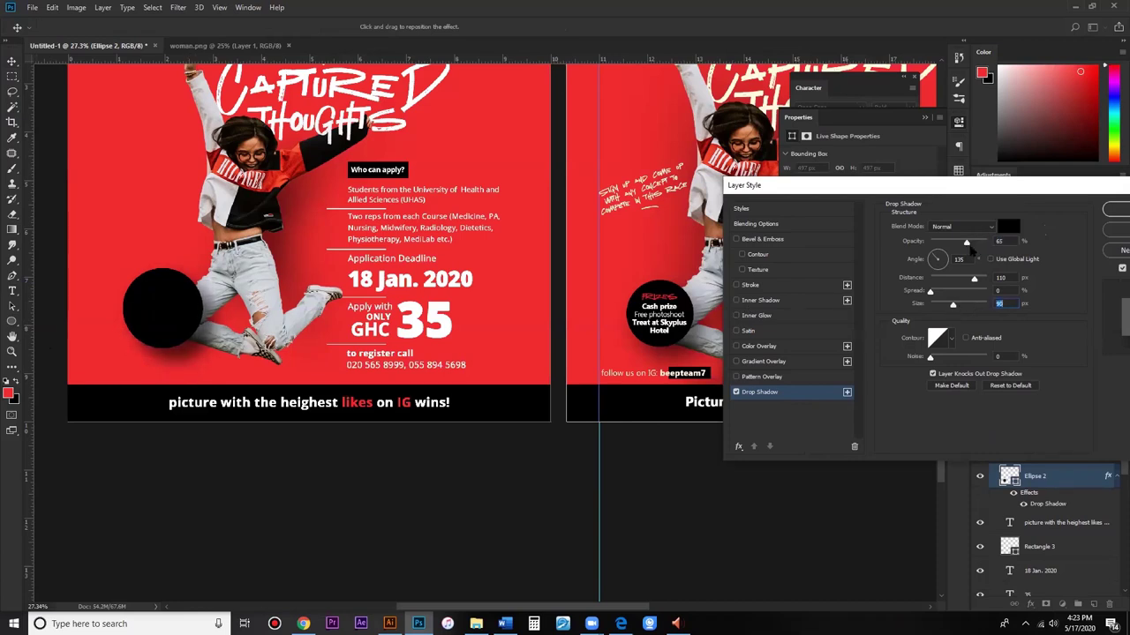
drag(965, 243, 964, 281)
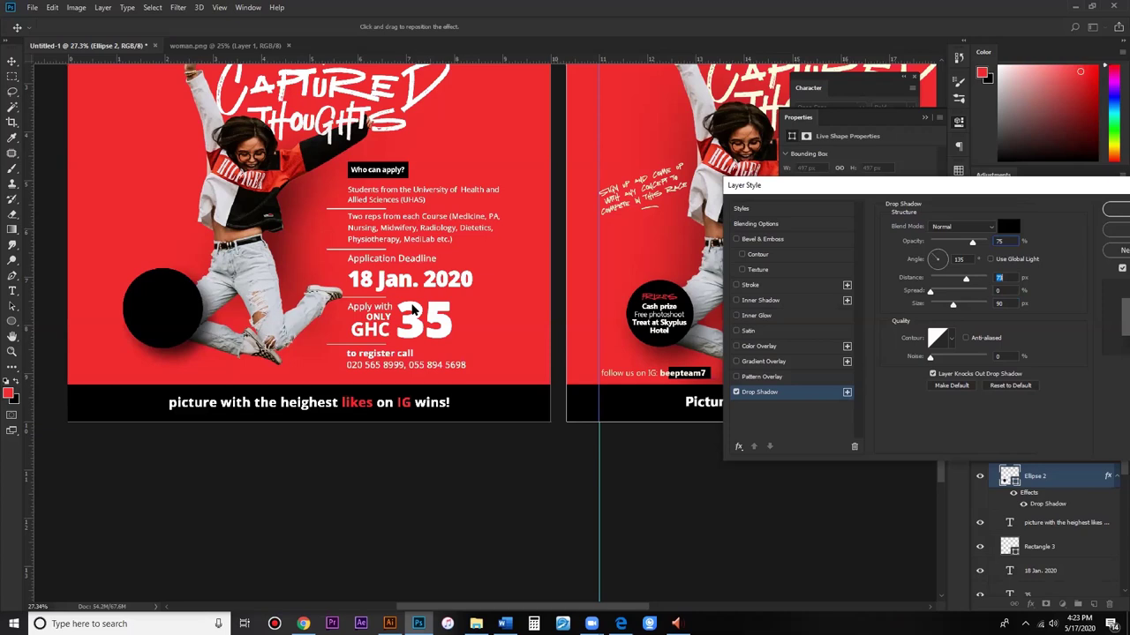
key(Return)
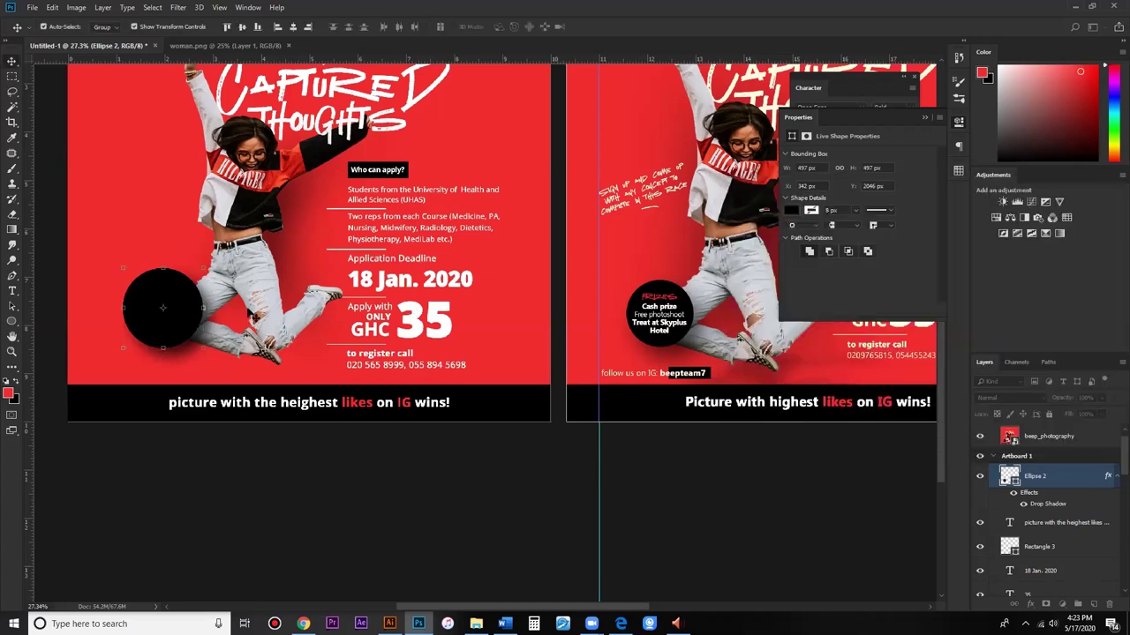
scroll(401, 305, down, 3)
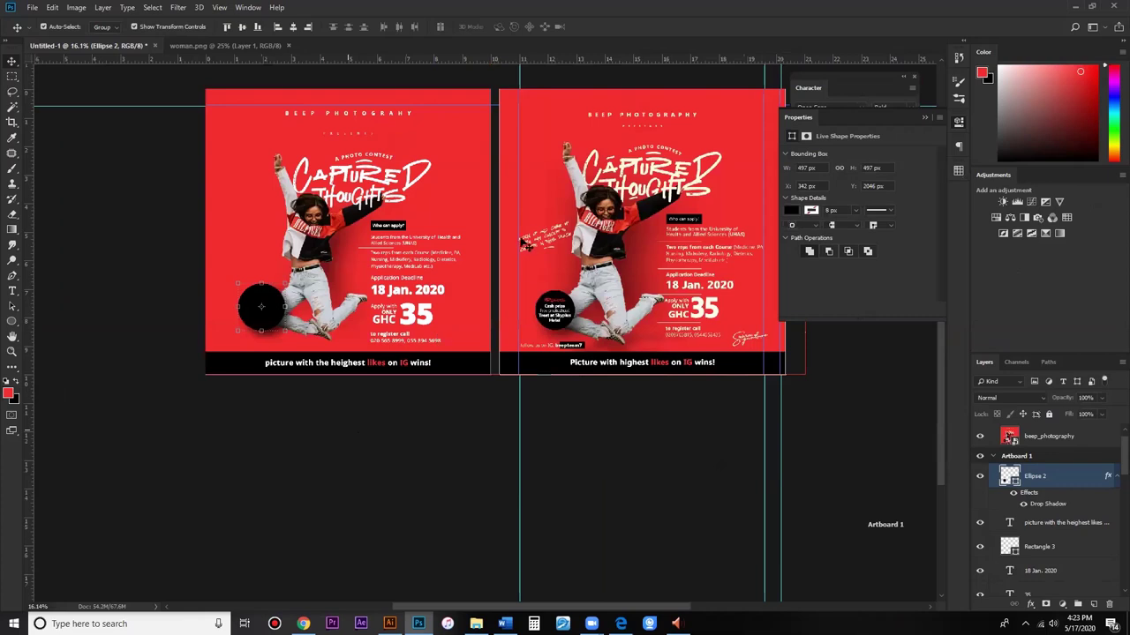
key(ctrl+plus)
click(256, 298)
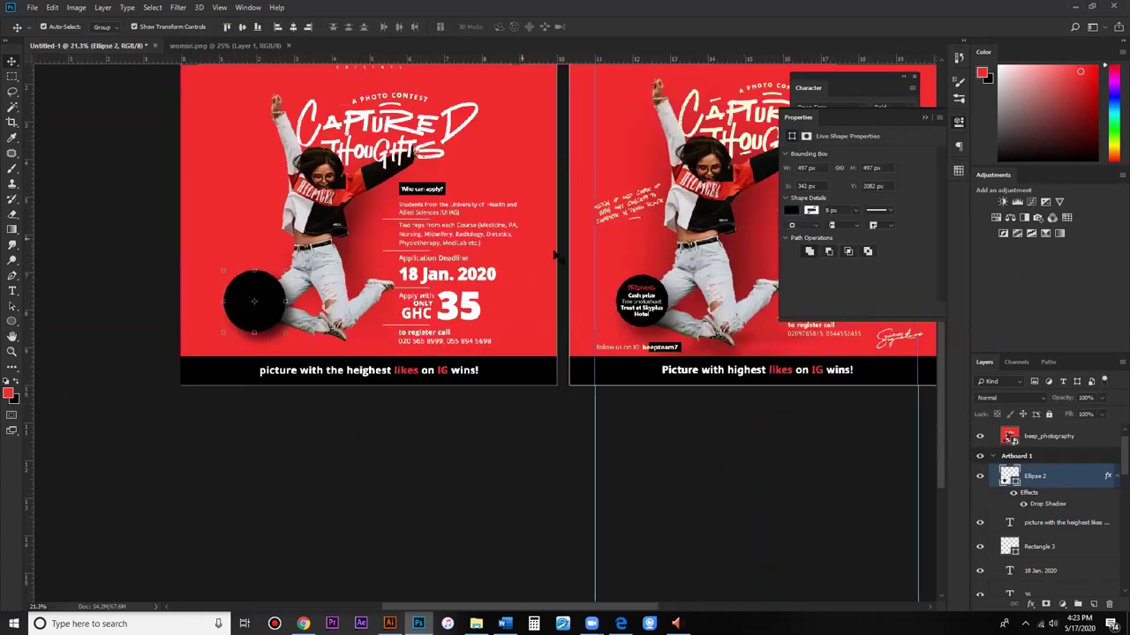
scroll(682, 379, down, 2)
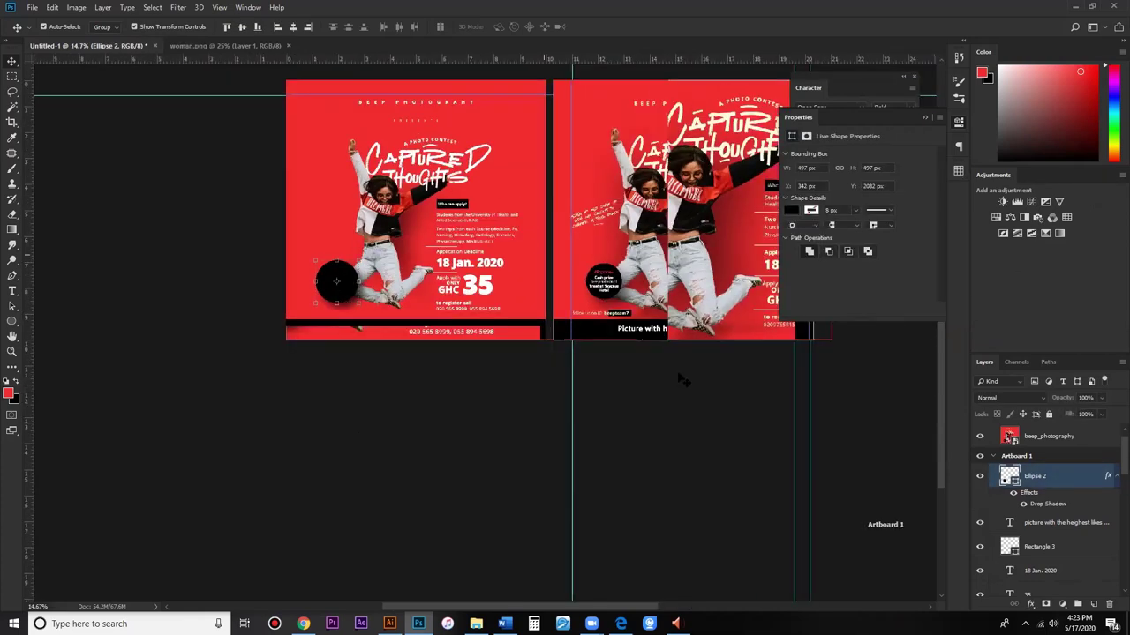
scroll(703, 276, down, 2)
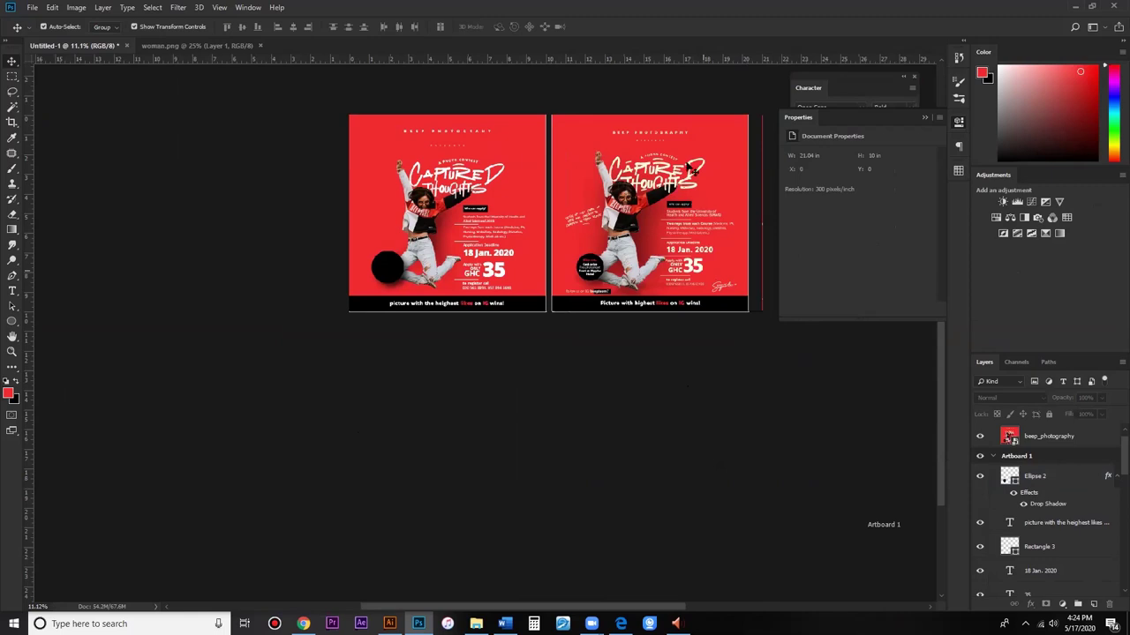
alt+scroll(679, 167, up, 2)
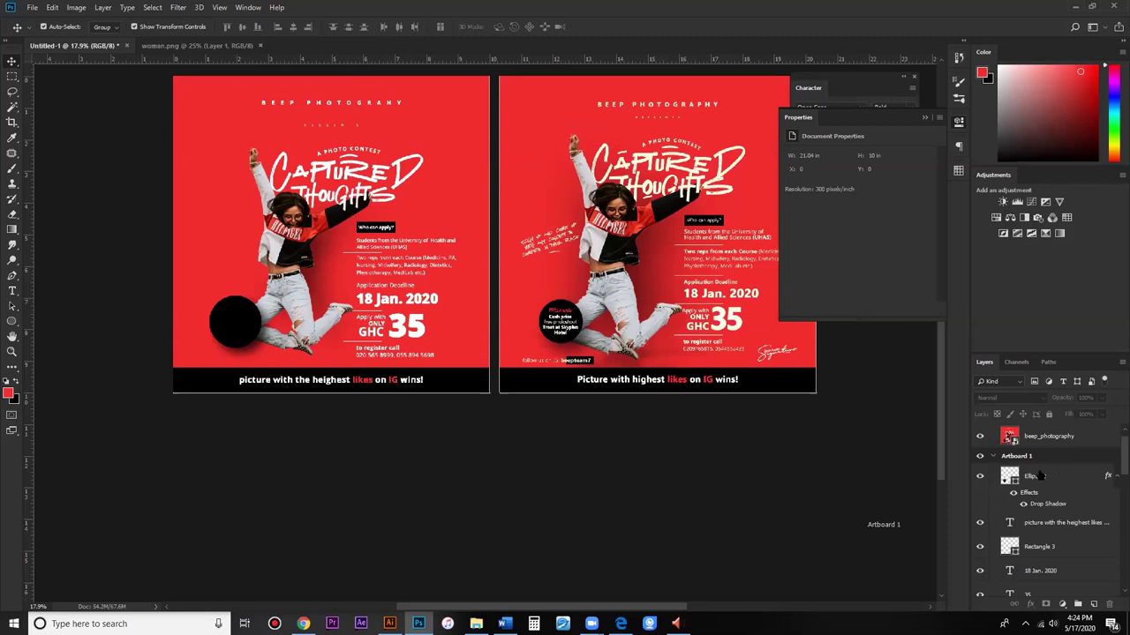
click(1040, 475)
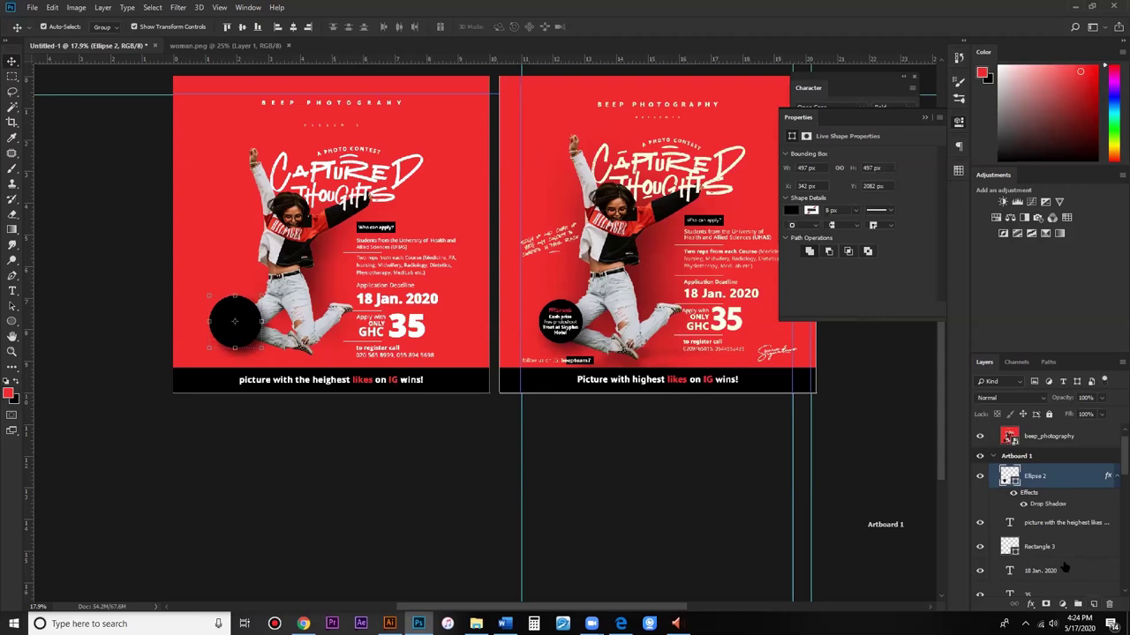
Step: Add a new black-filled layer and set its blend mode to Screen
key(ctrl+shift+alt+n)
key(ctrl+BackSpace)
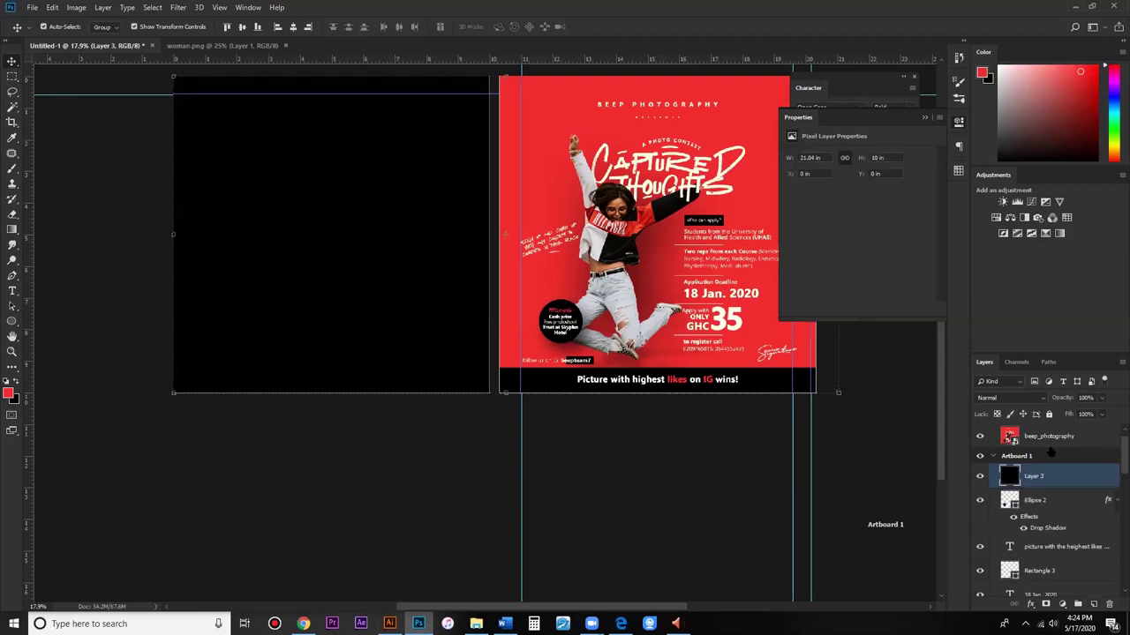
click(1014, 398)
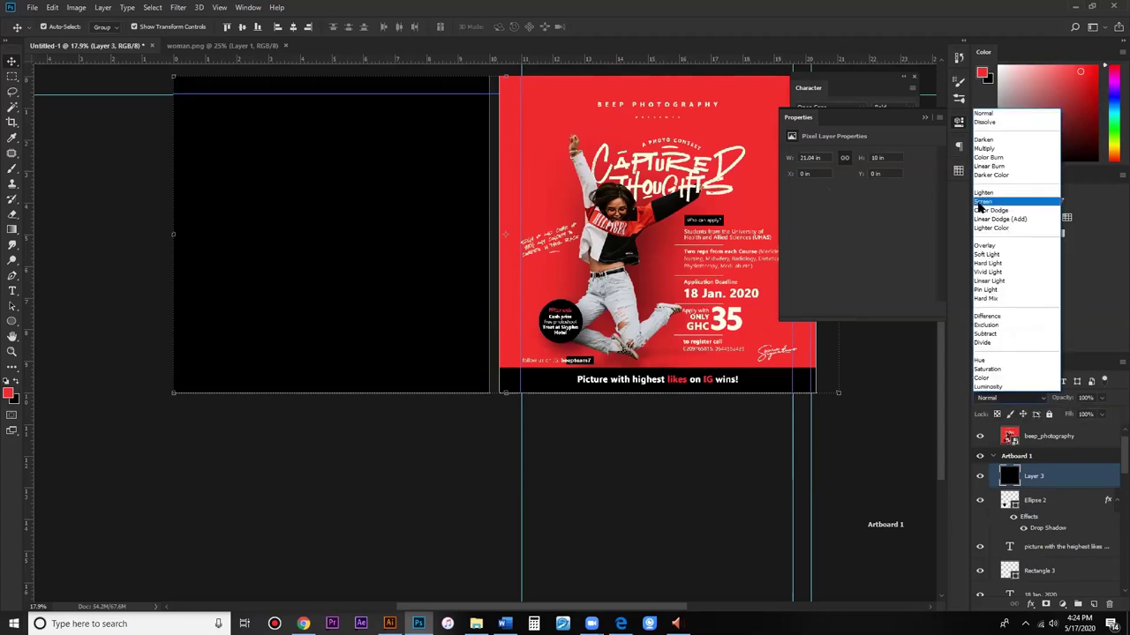
click(979, 205)
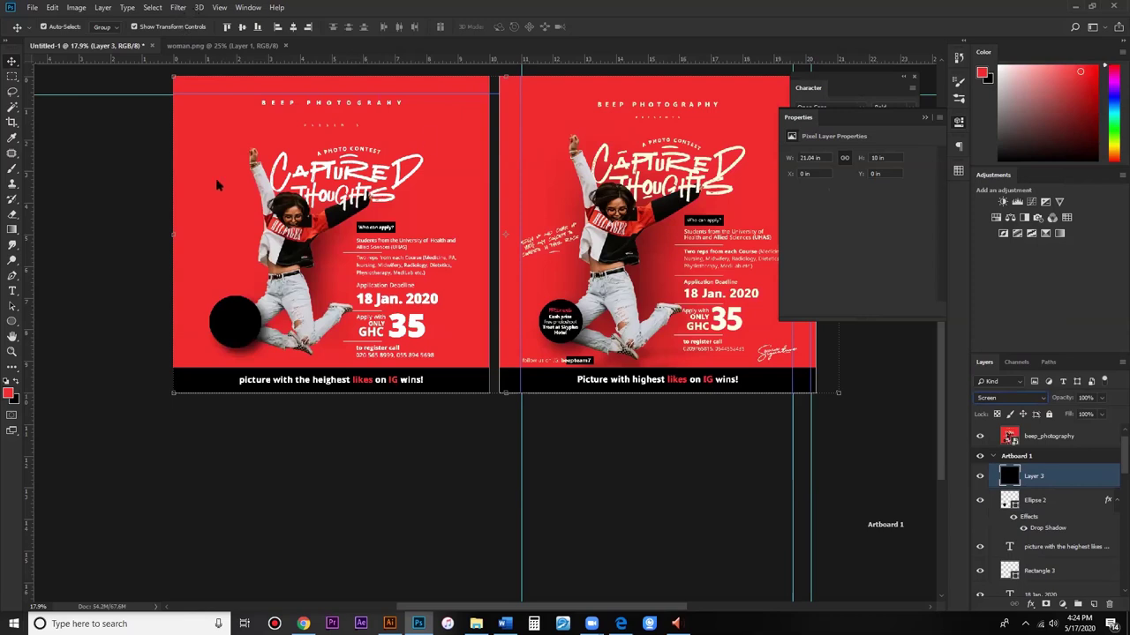
Step: Add 11.55% Uniform monochromatic noise to the black layer
click(342, 172)
key(alt+t)
key(n)
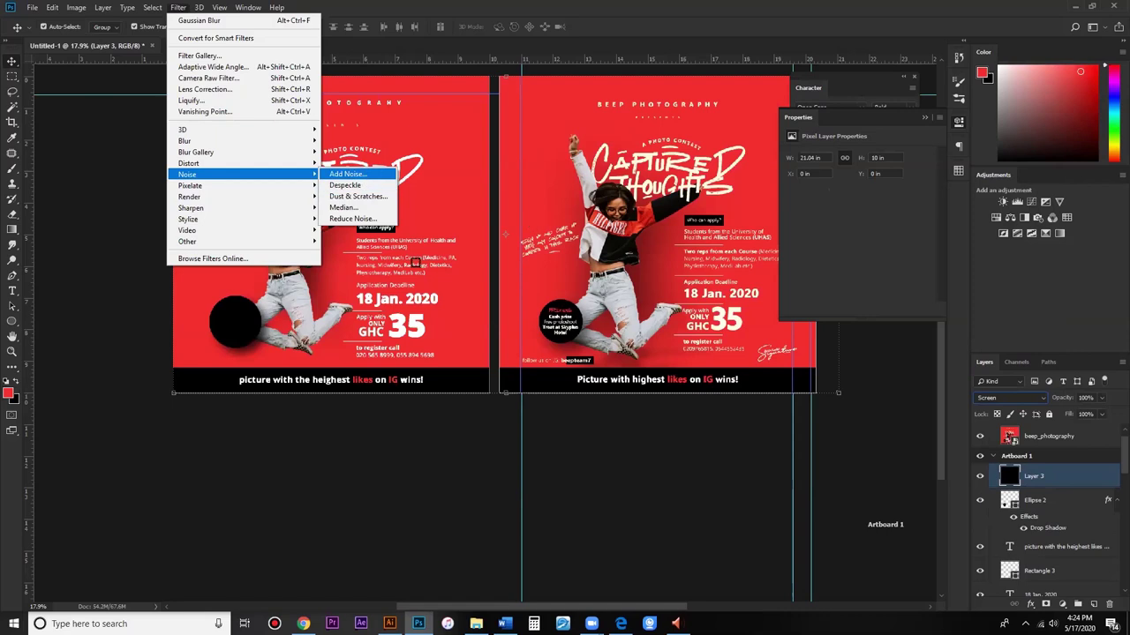
key(Return)
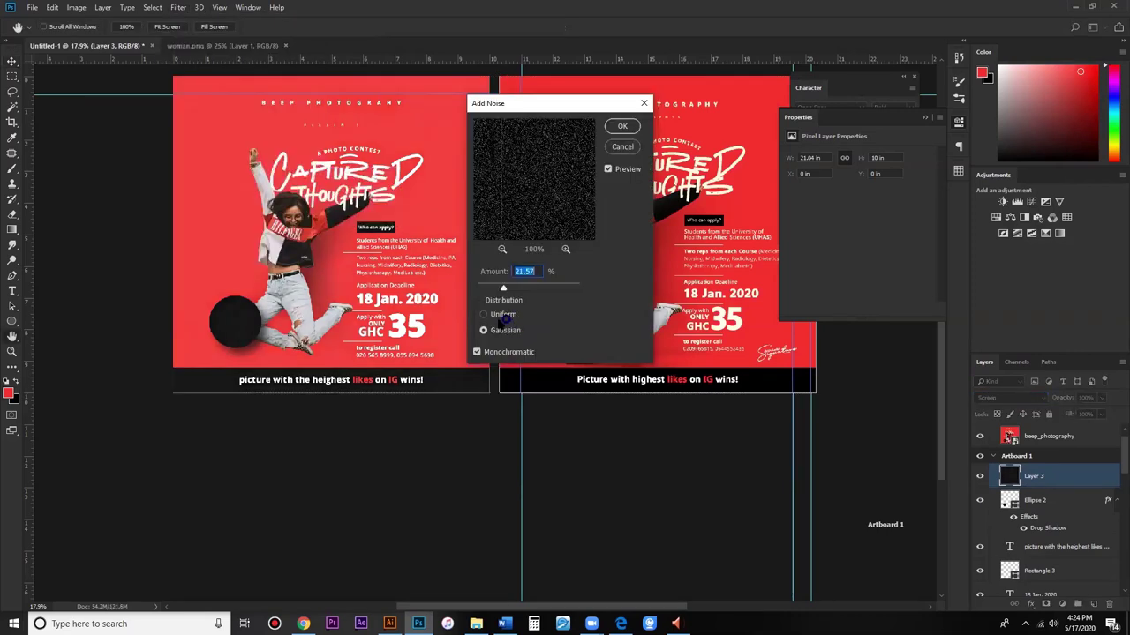
key(alt+u)
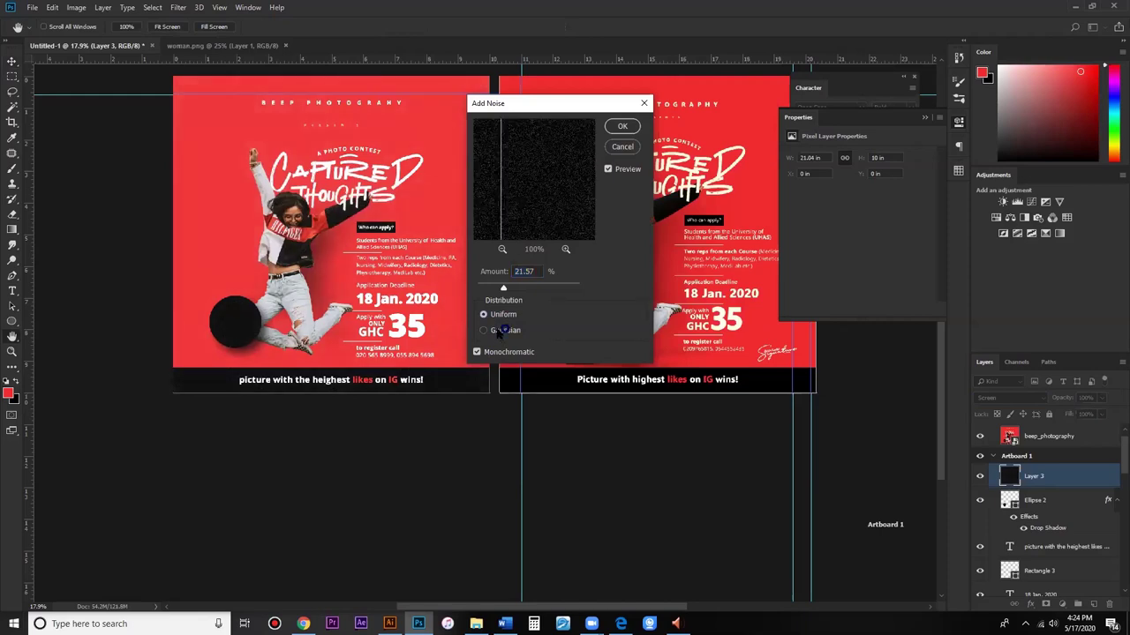
click(498, 330)
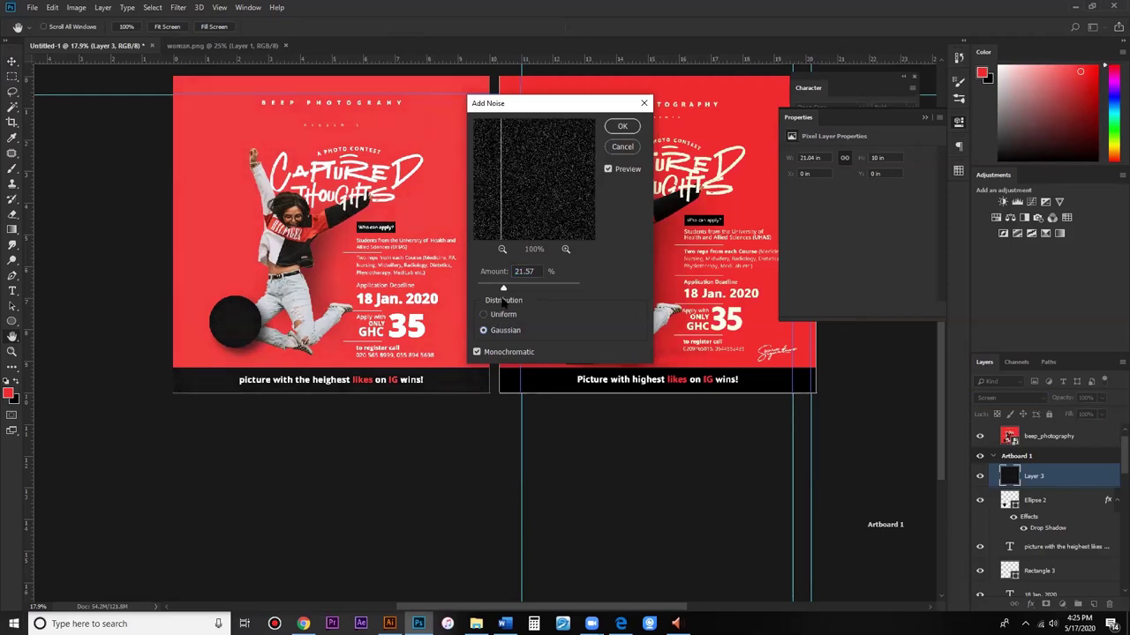
key(alt+u)
drag(496, 291, 491, 292)
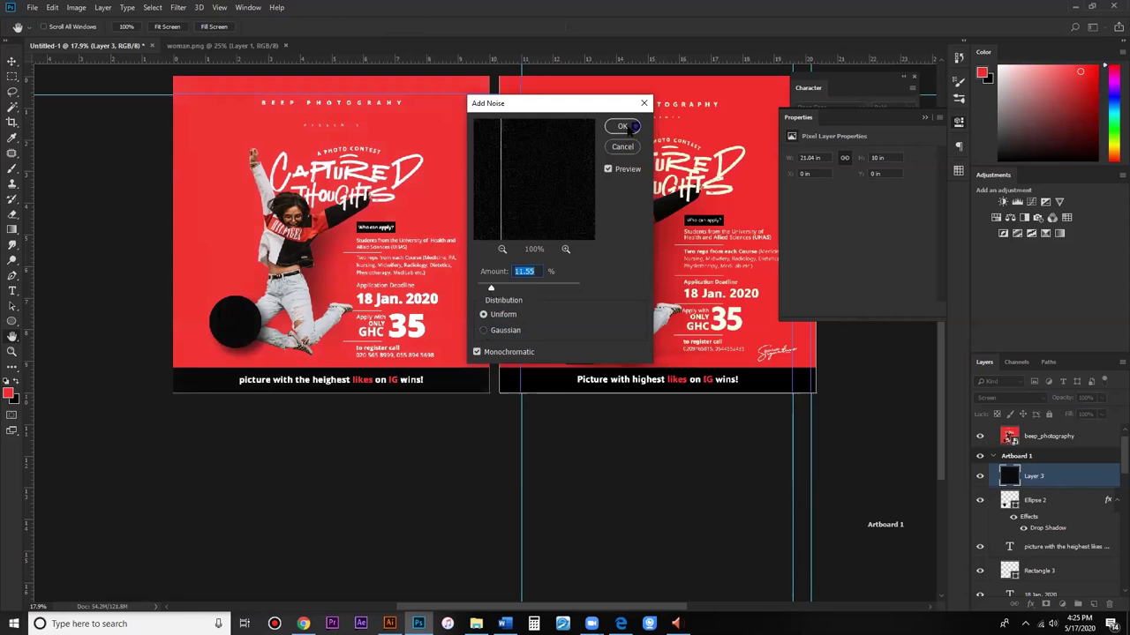
click(630, 127)
scroll(1030, 512, down, 3)
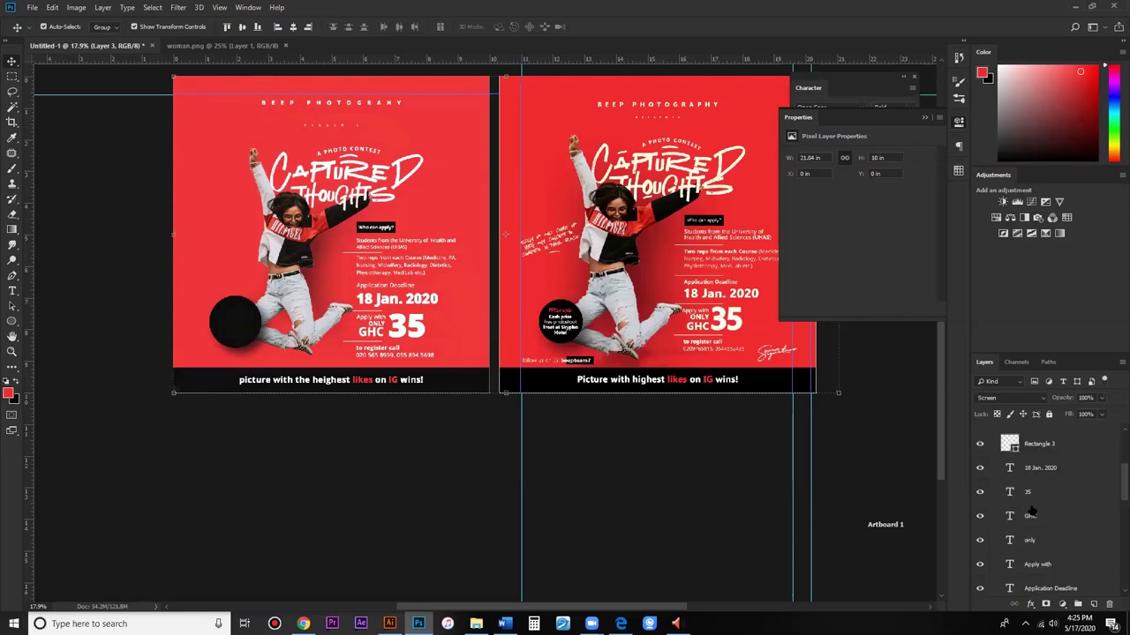
Step: Load the woman's outline from Layer 1, delete the grain over her on Layer 3, and deselect
scroll(1031, 512, down, 3)
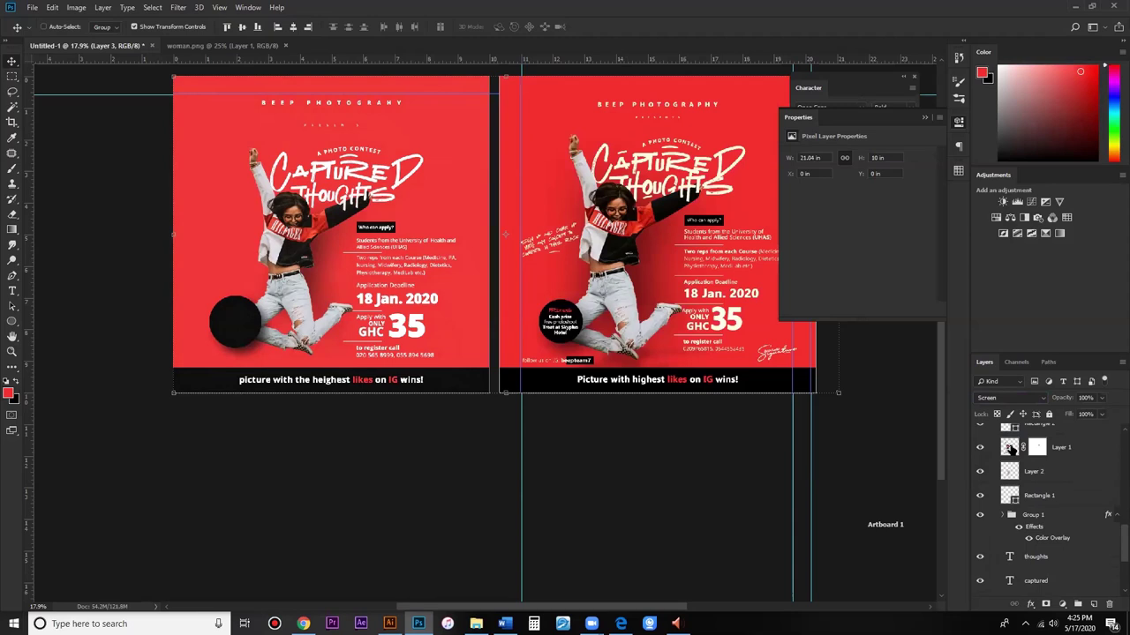
ctrl+click(1034, 447)
scroll(1045, 477, up, 5)
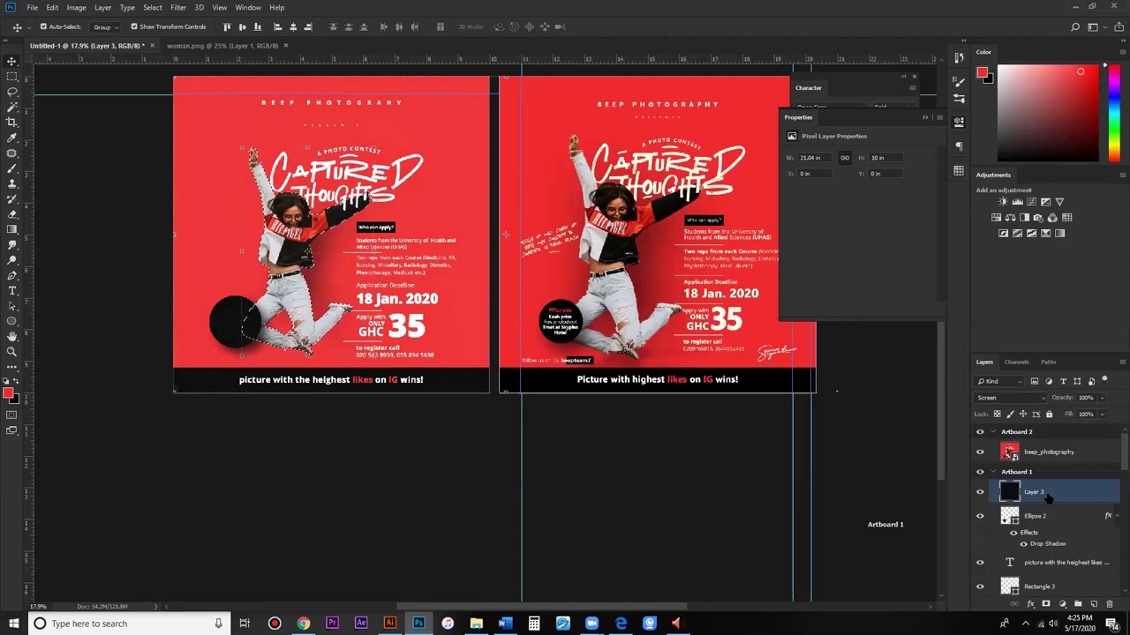
key(Delete)
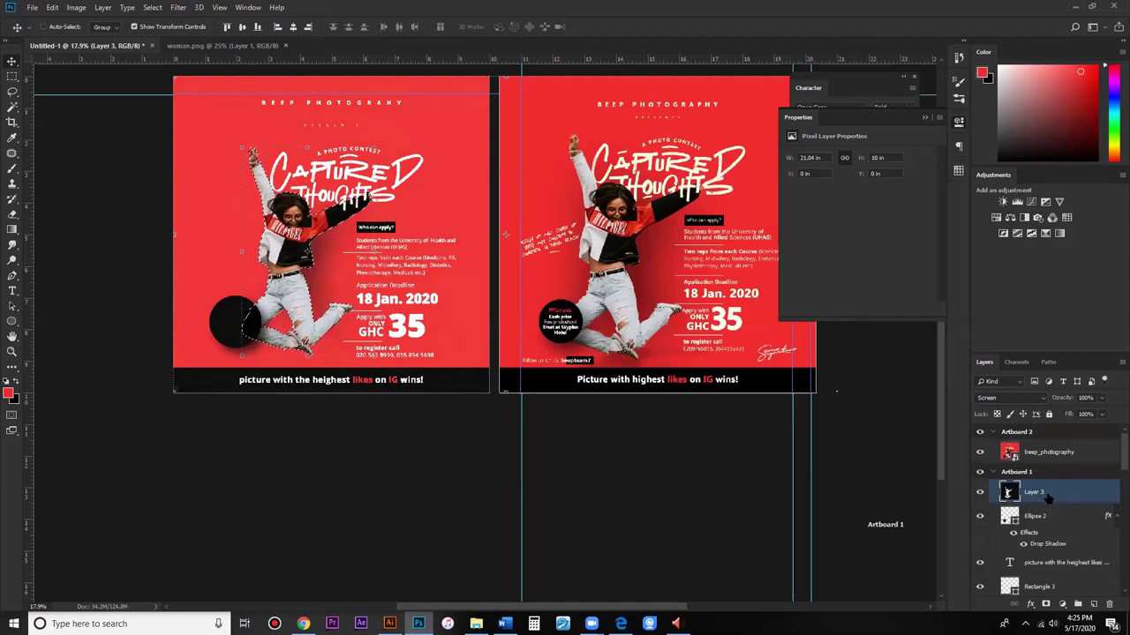
key(ctrl+d)
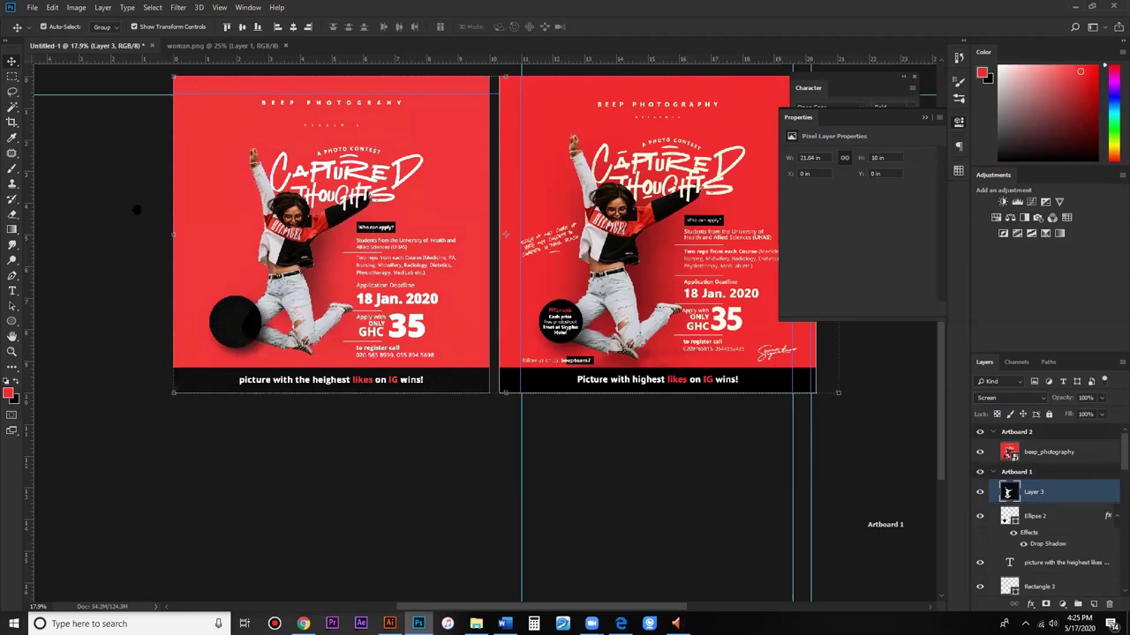
scroll(137, 205, up, 1)
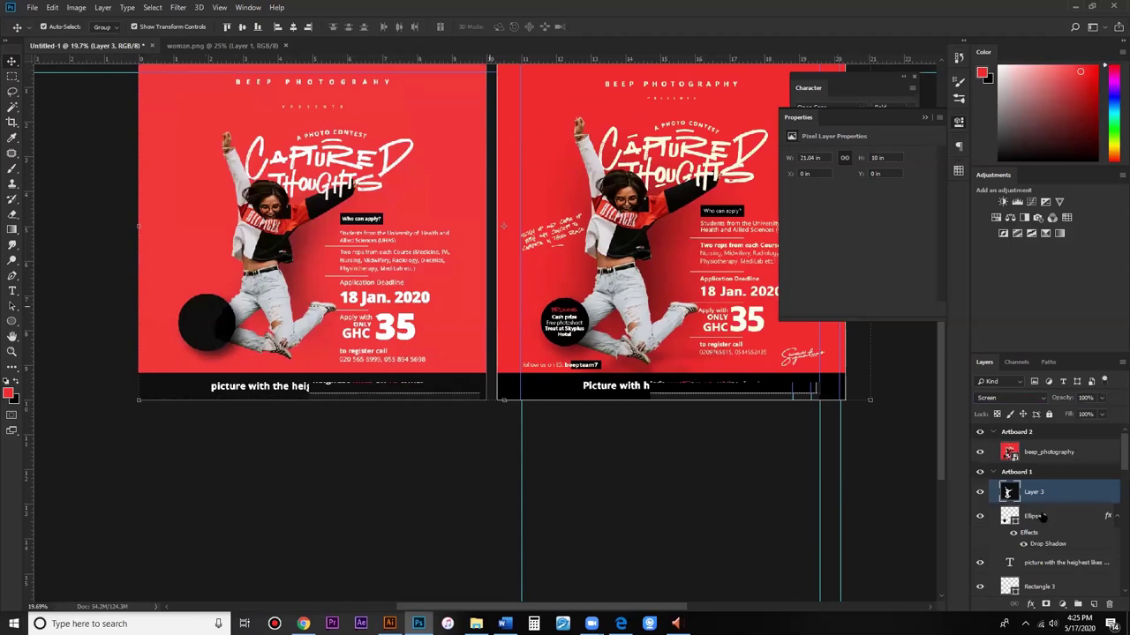
key(ctrl+plus)
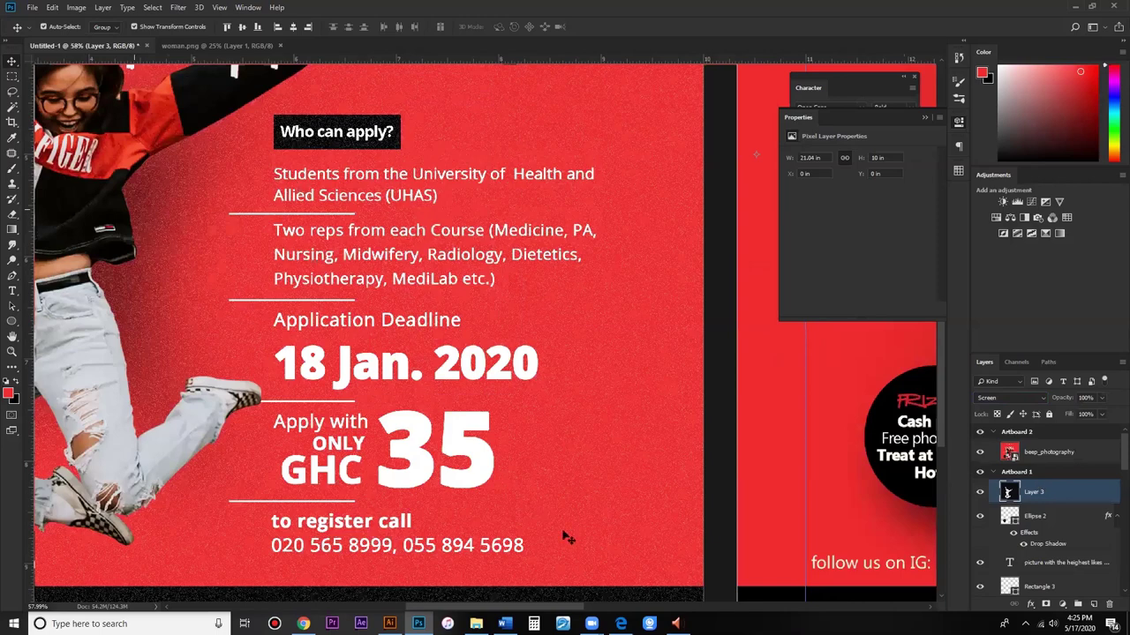
key(ctrl+minus)
key(ctrl+minus)
key(ctrl+minus)
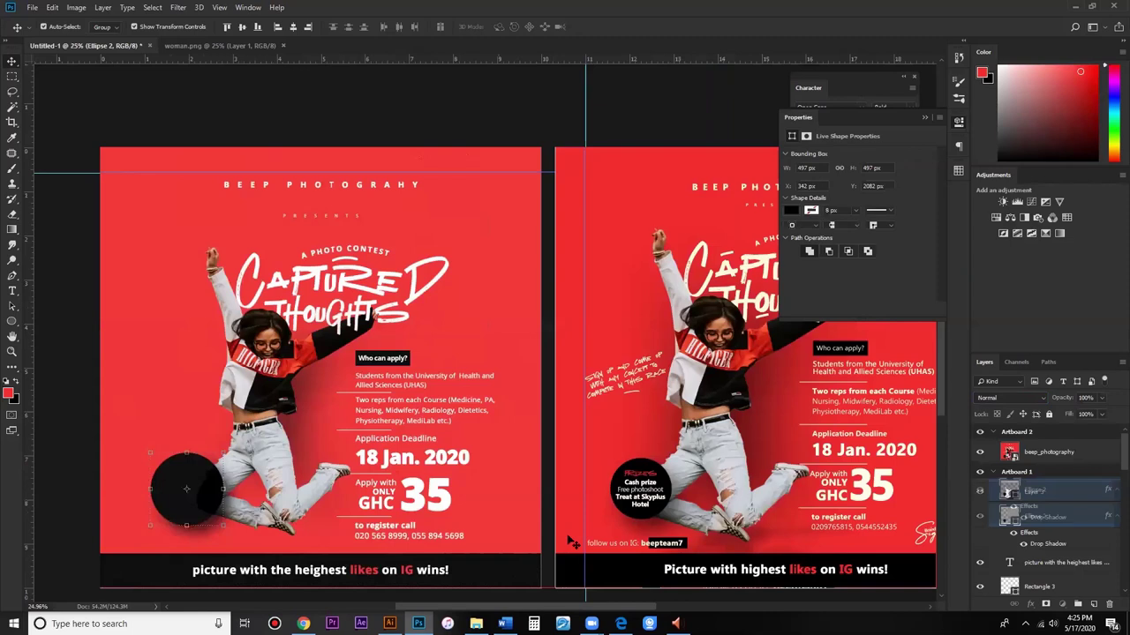
Step: Select Layer 3 in Artboard 1 and add an empty Layer 4 above it
key(ctrl+minus)
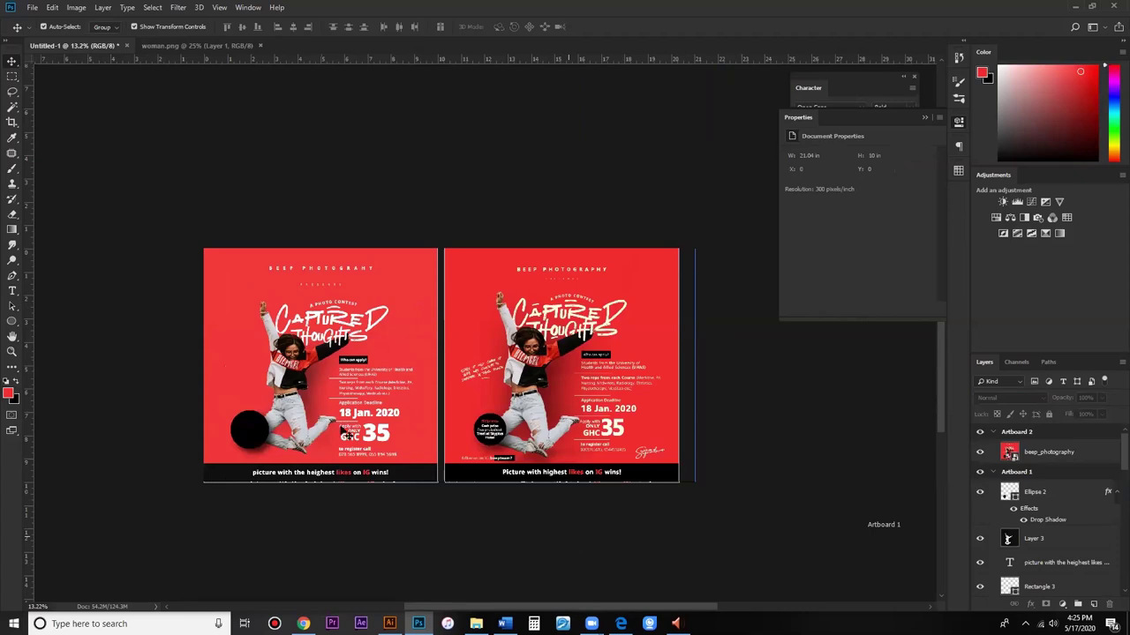
scroll(344, 432, up, 1)
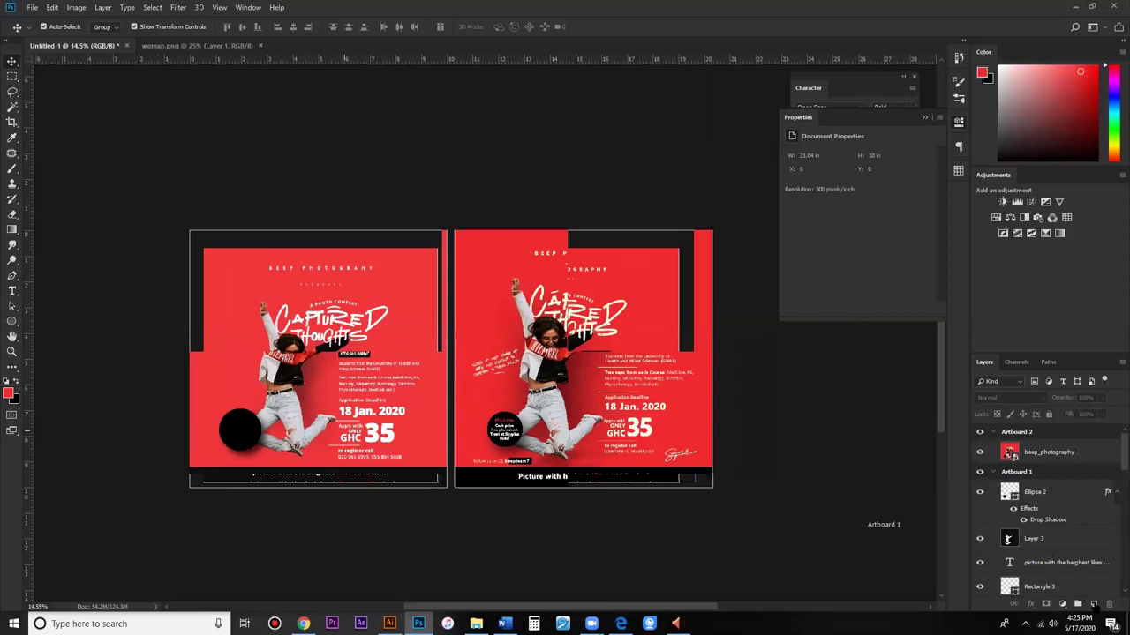
click(1008, 538)
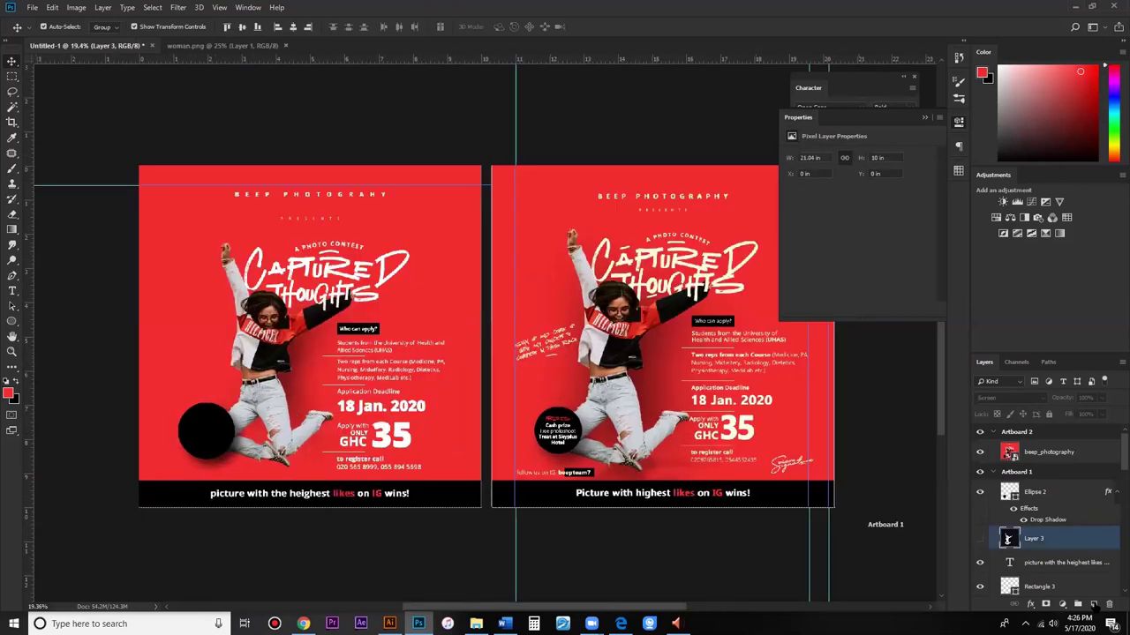
click(1093, 604)
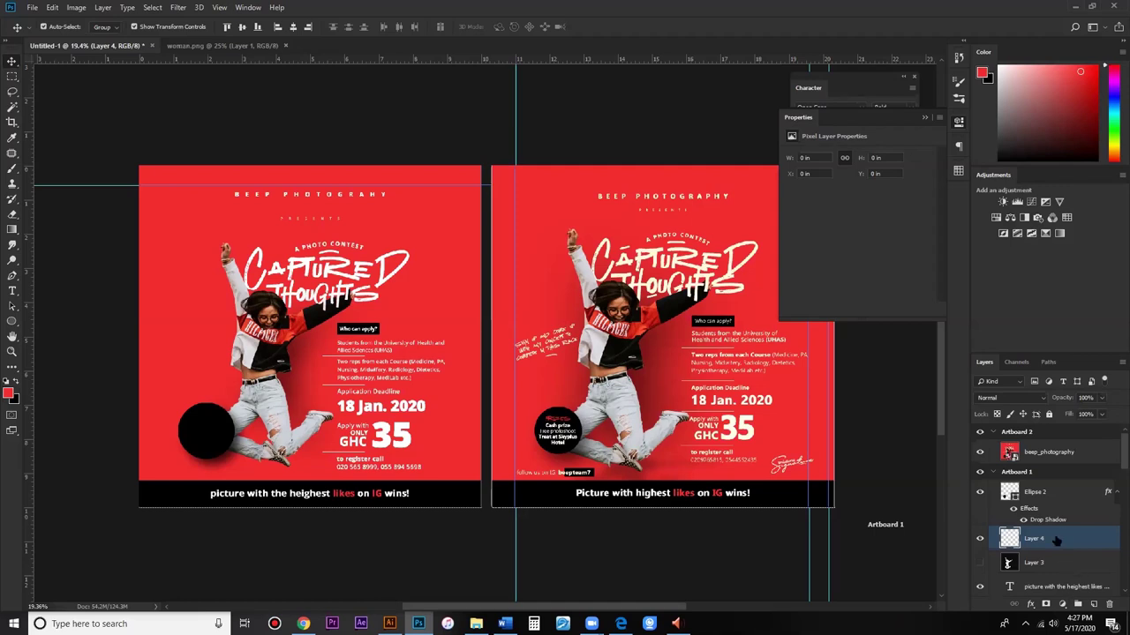
Step: Delete Layers 4 and 3, then add a new black-filled layer blended as Screen
key(Delete)
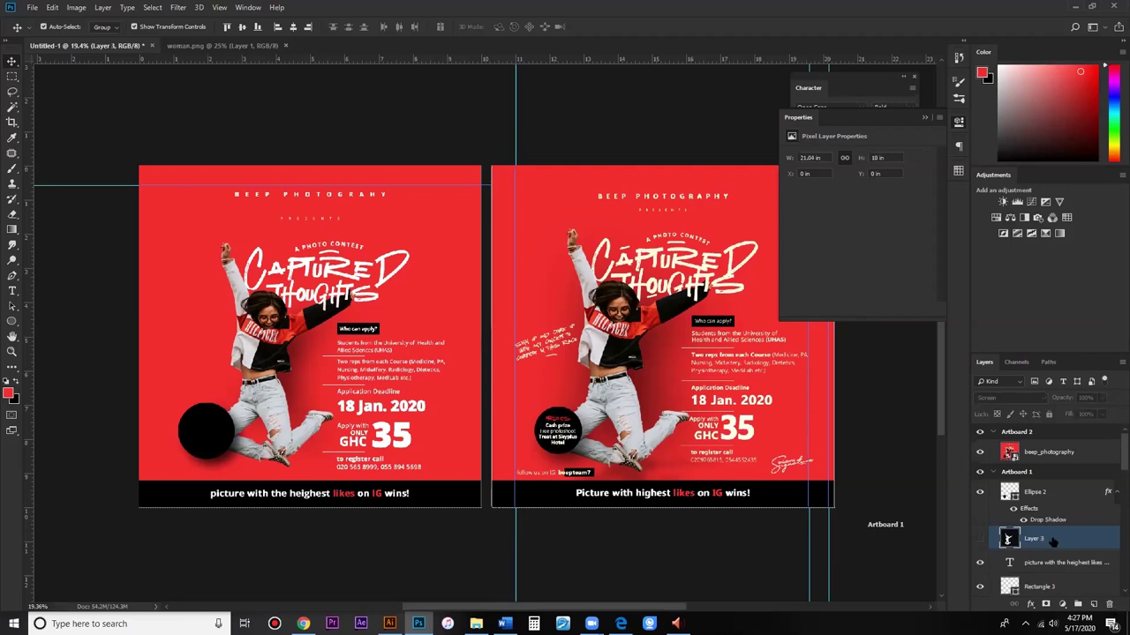
drag(1052, 542, 1108, 605)
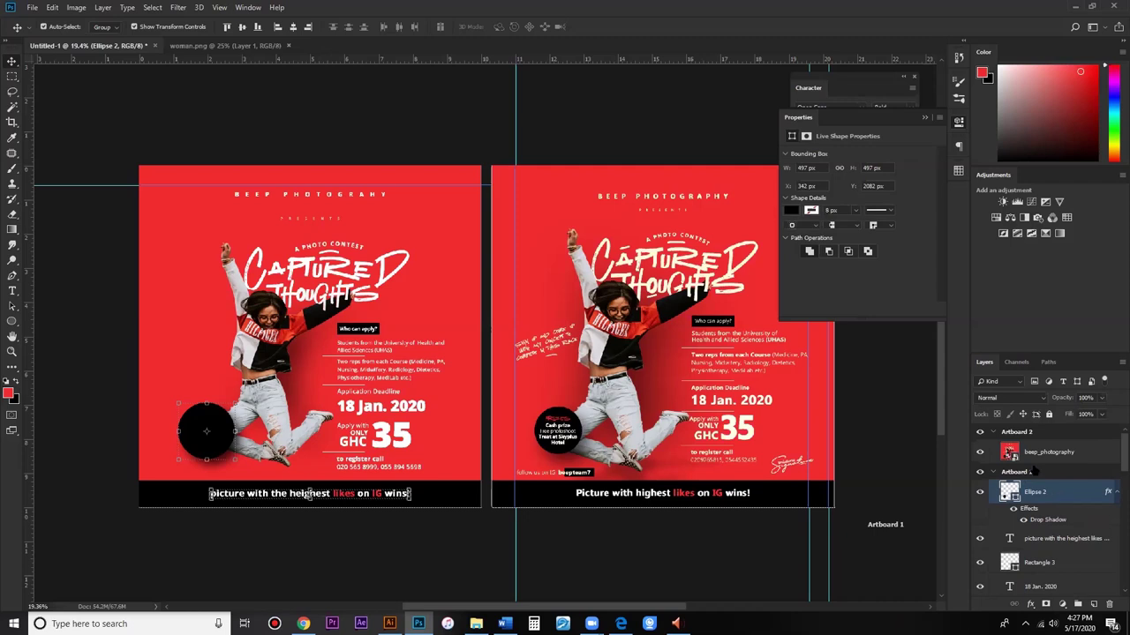
key(ctrl+shift+alt+n)
key(ctrl+BackSpace)
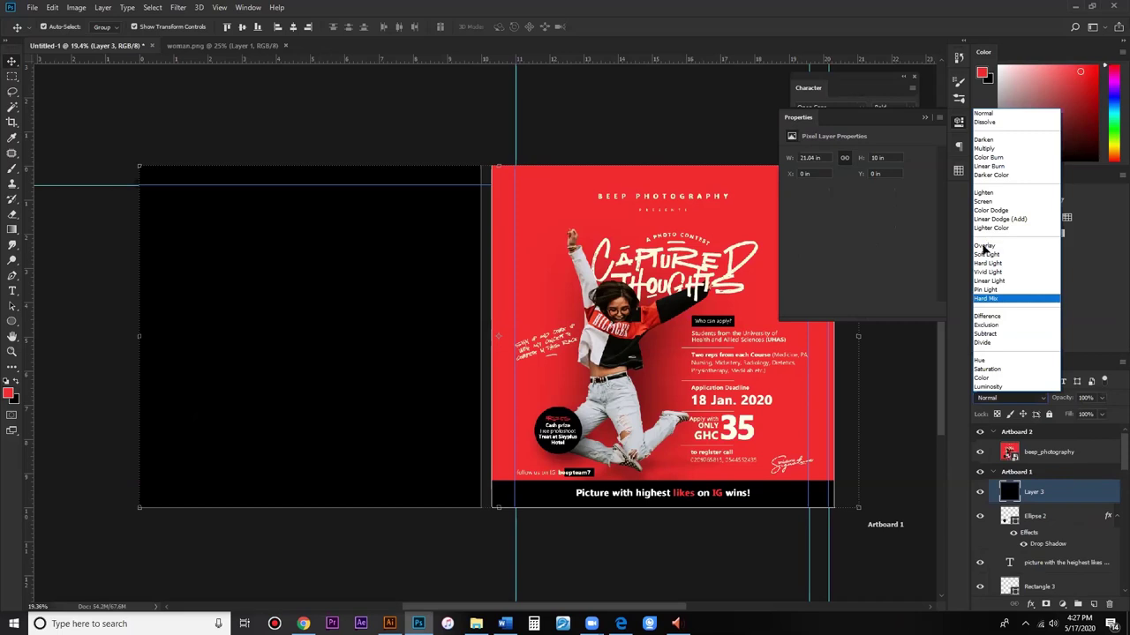
click(985, 247)
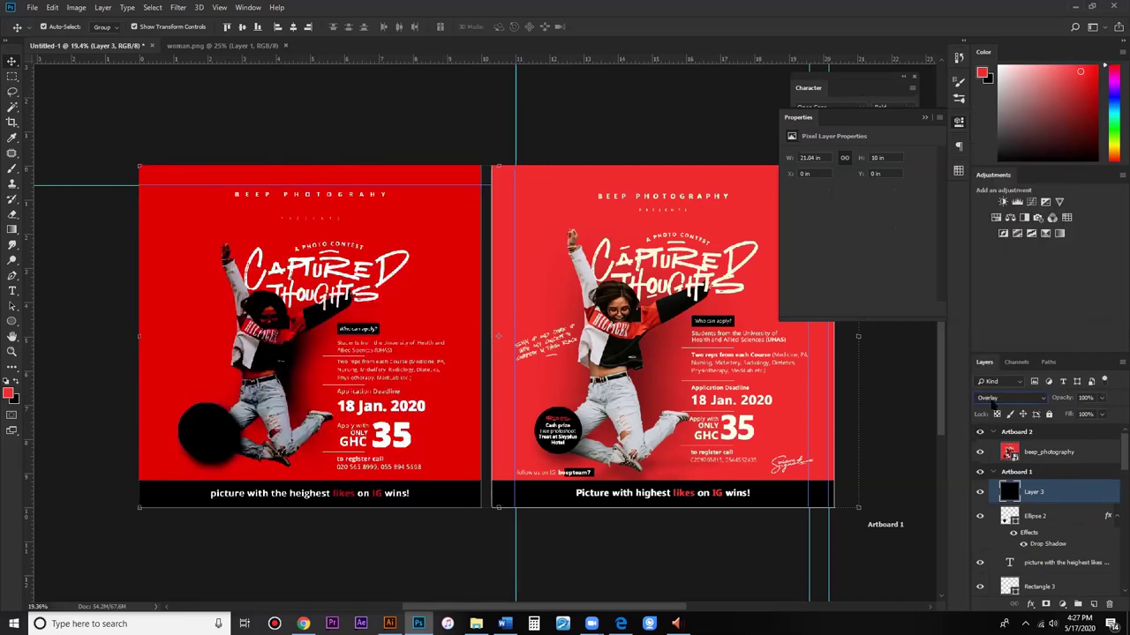
key(shift+alt+g)
click(1023, 399)
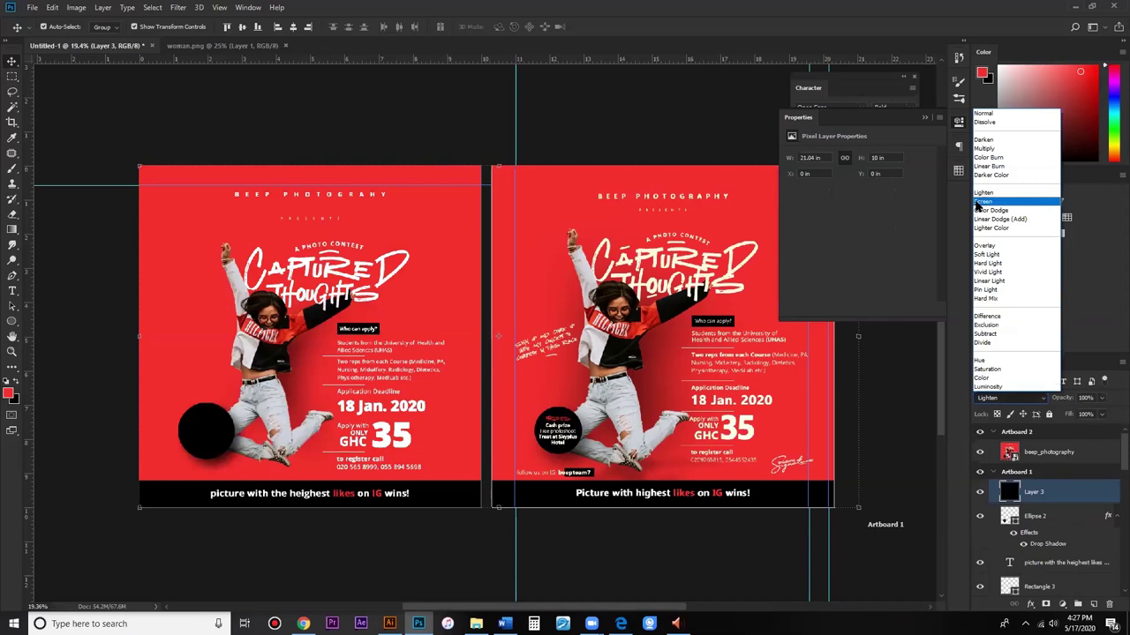
key(Return)
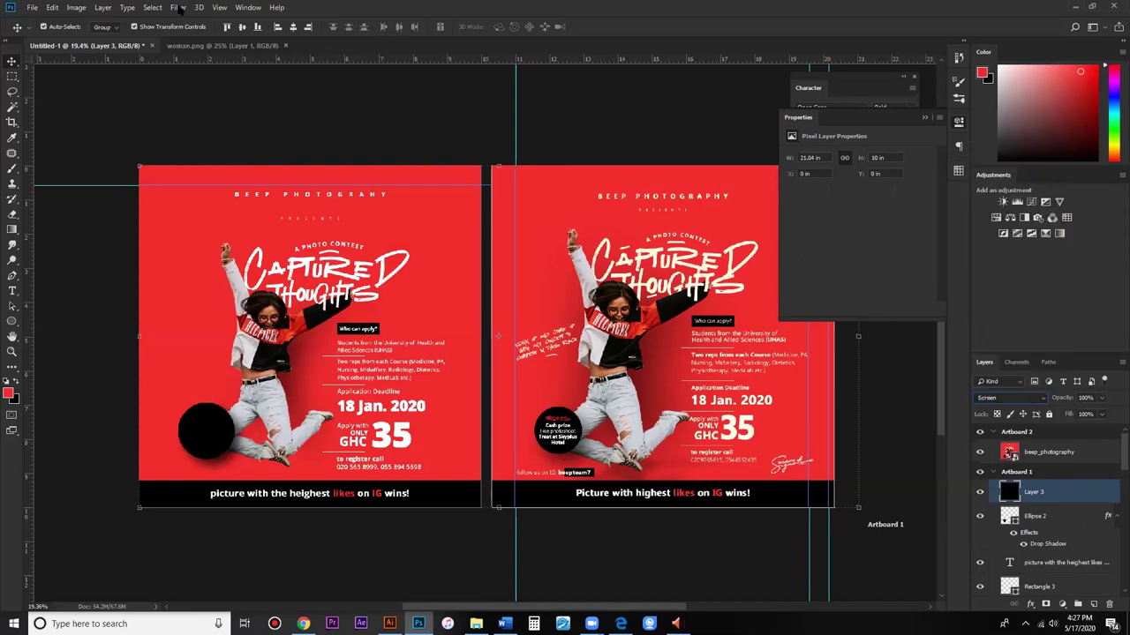
Step: Apply 13.93% Gaussian monochromatic Add Noise to the black layer
key(alt+t)
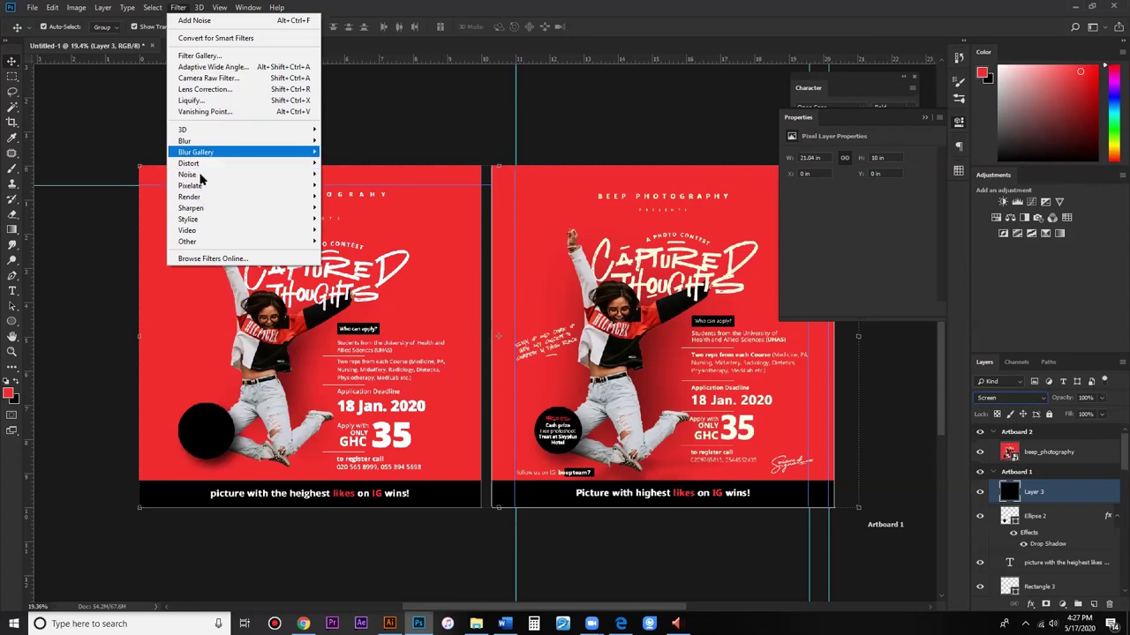
mouse_move(236, 176)
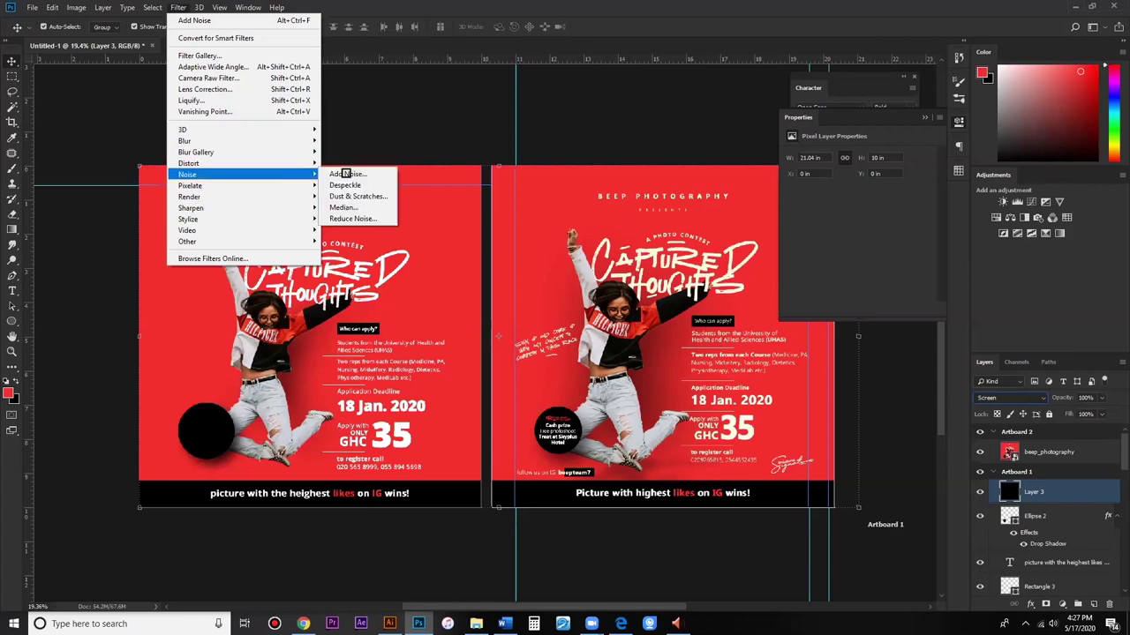
key(Right)
key(Return)
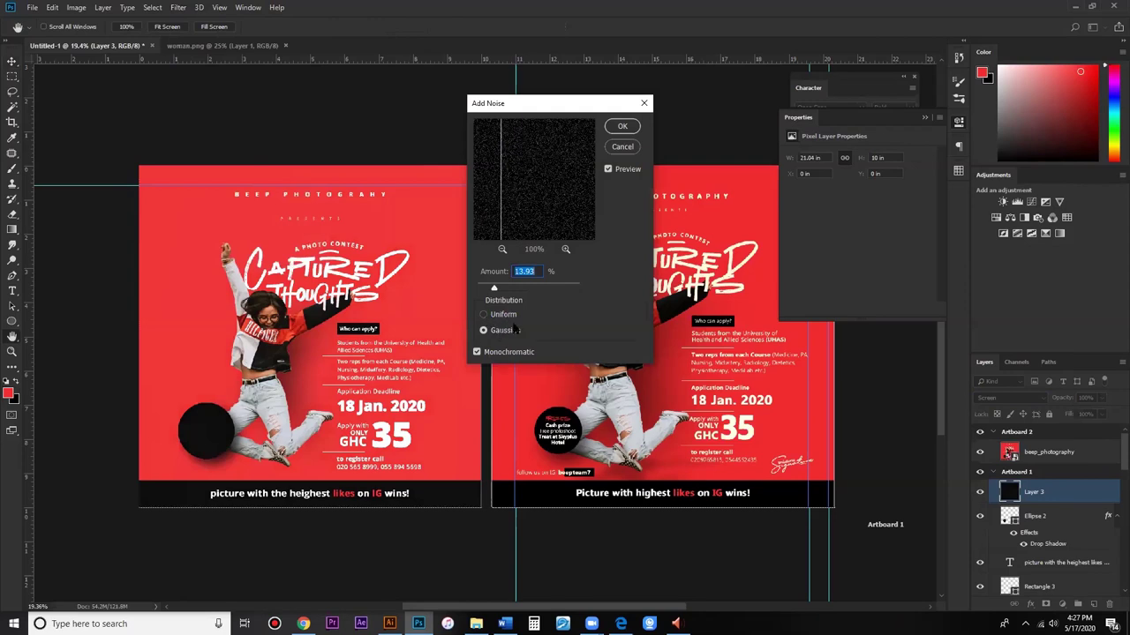
click(509, 335)
click(558, 294)
click(497, 291)
click(494, 291)
click(622, 127)
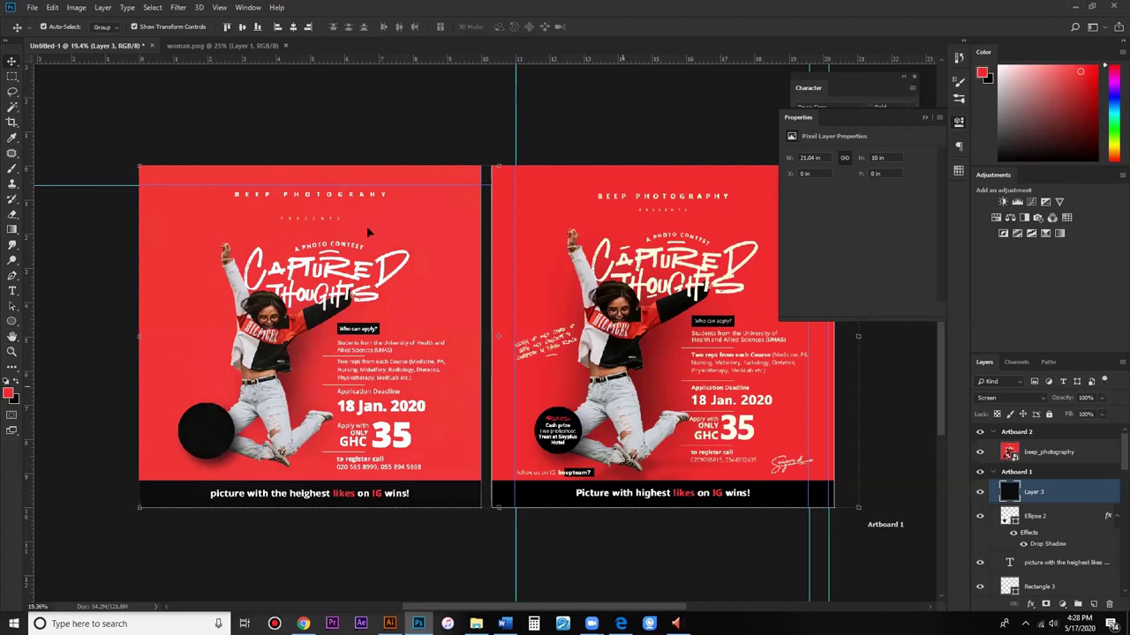
scroll(437, 269, up, 3)
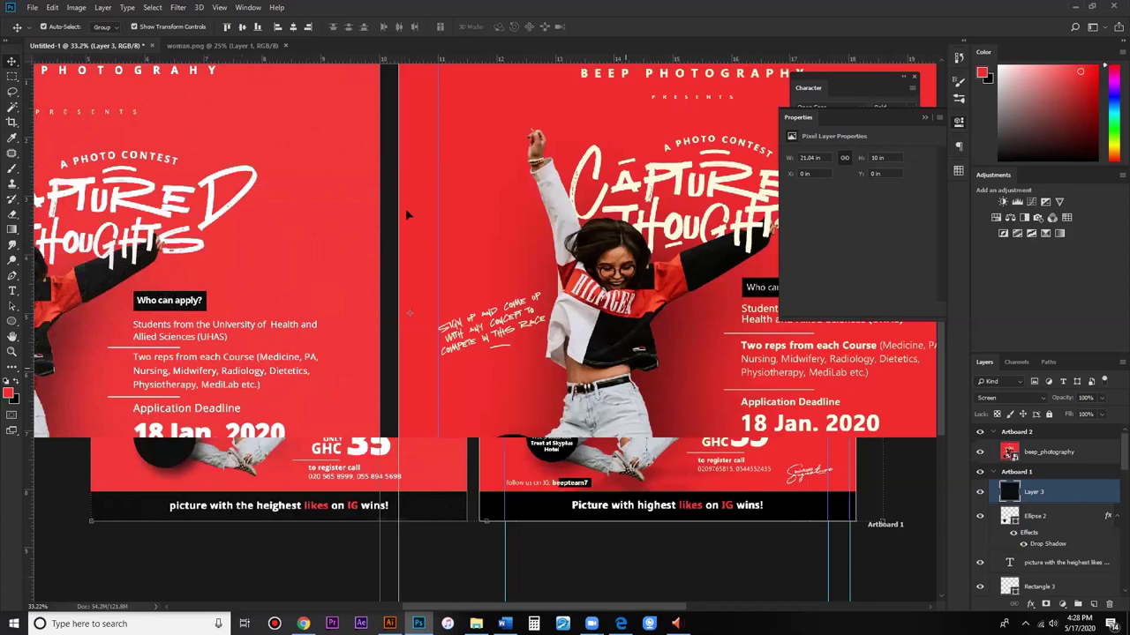
scroll(405, 208, up, 3)
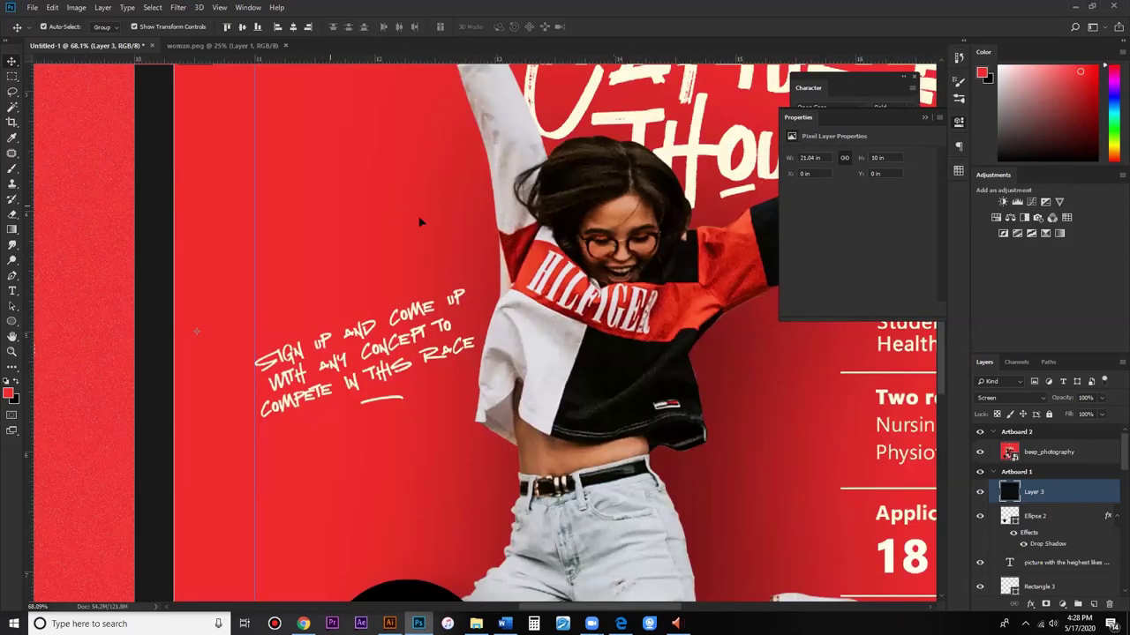
scroll(441, 190, up, 1)
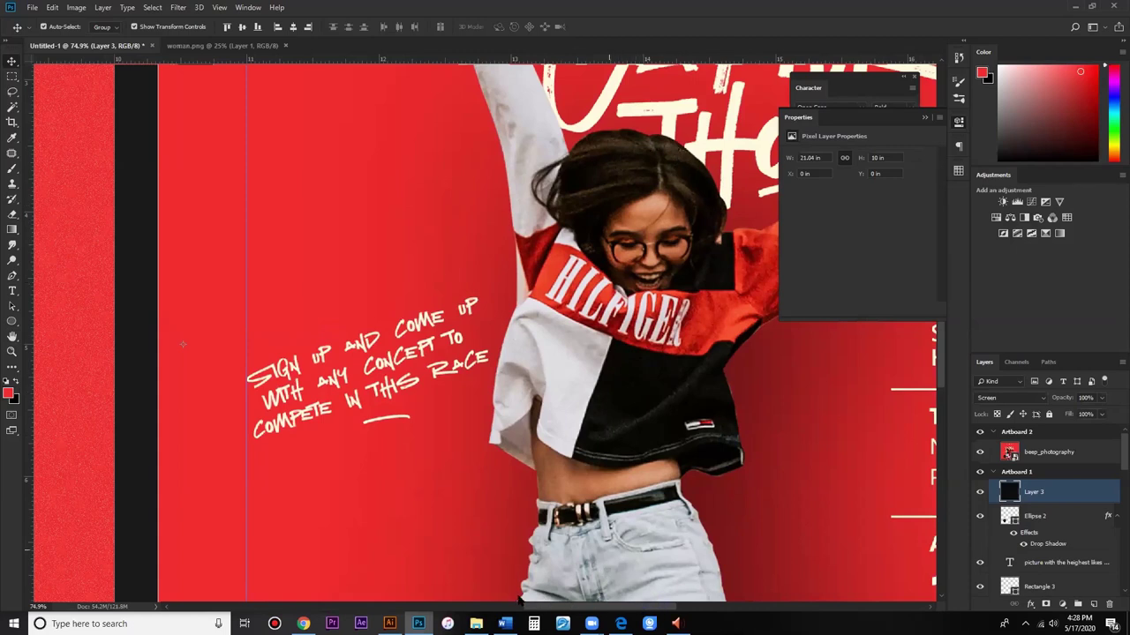
drag(521, 605, 496, 605)
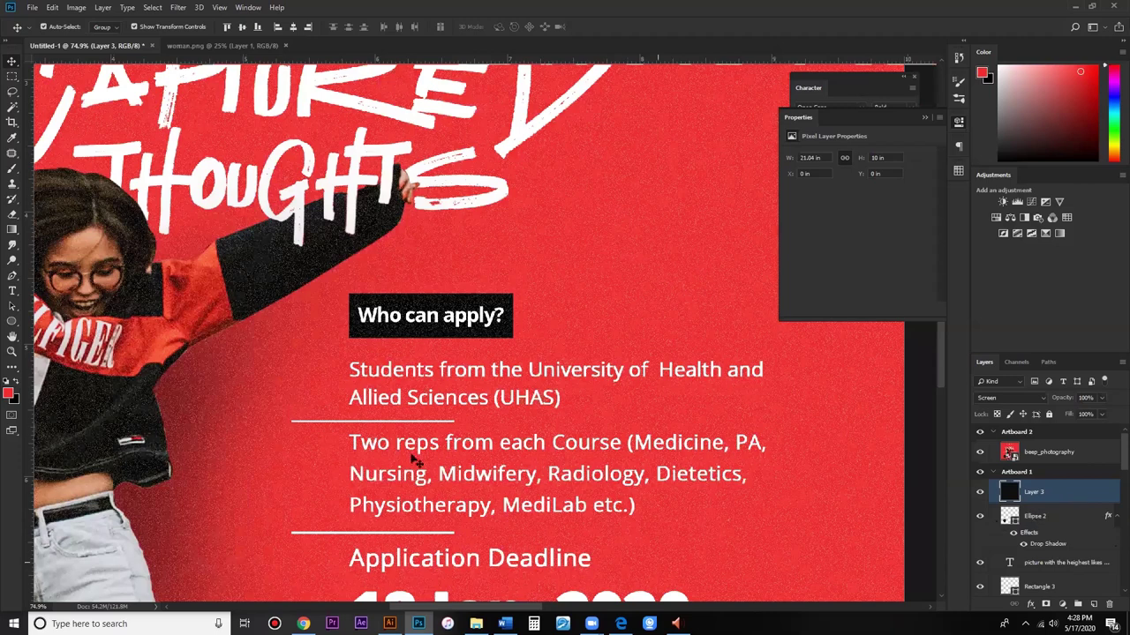
scroll(357, 496, down, 5)
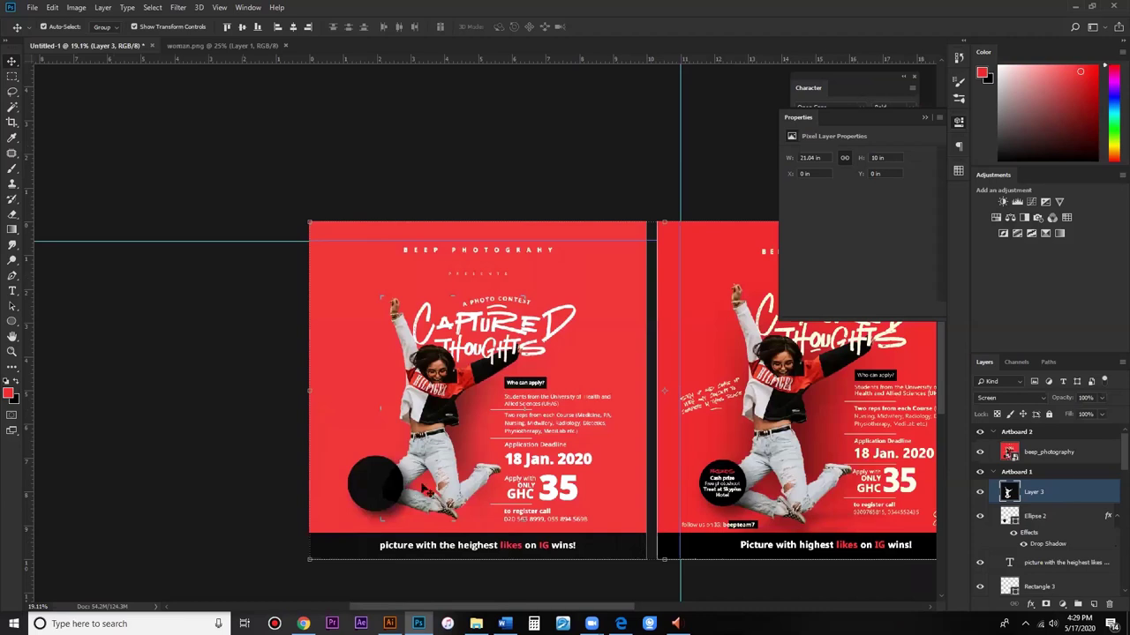
Step: Undo the black noise layer to restore the flyer's earlier layer stack
key(ctrl+z)
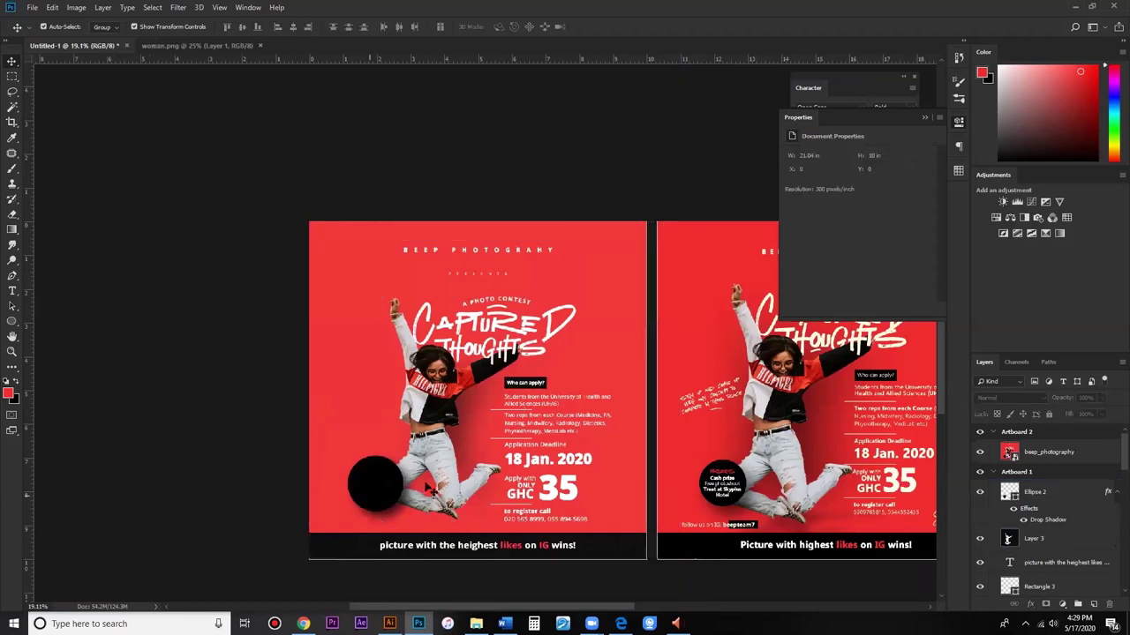
scroll(430, 488, down, 1)
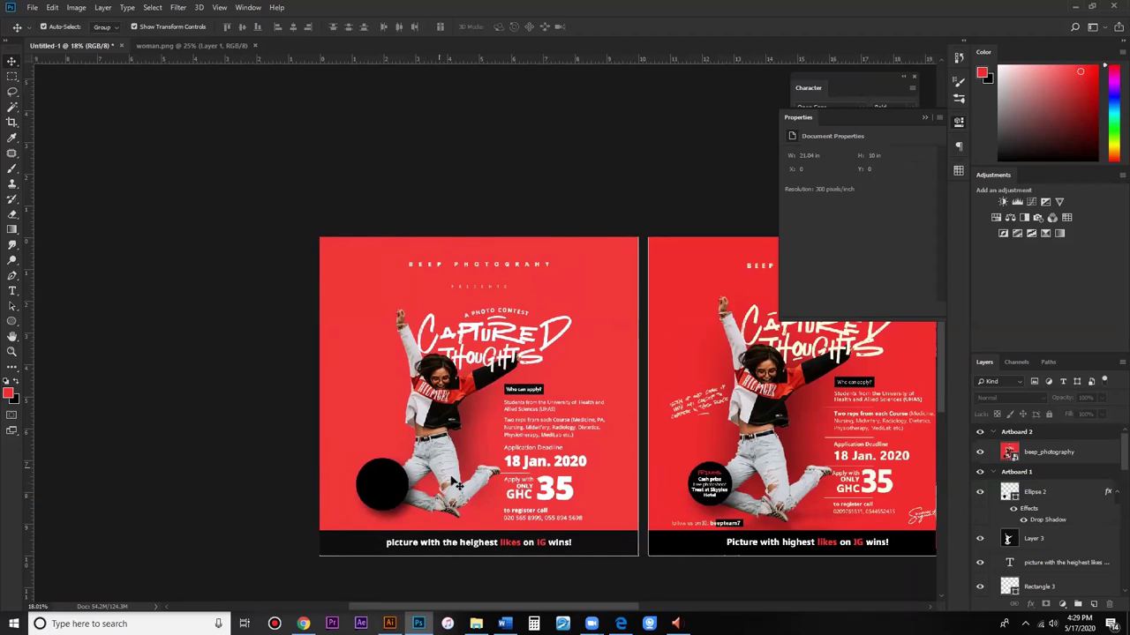
scroll(710, 483, up, 1)
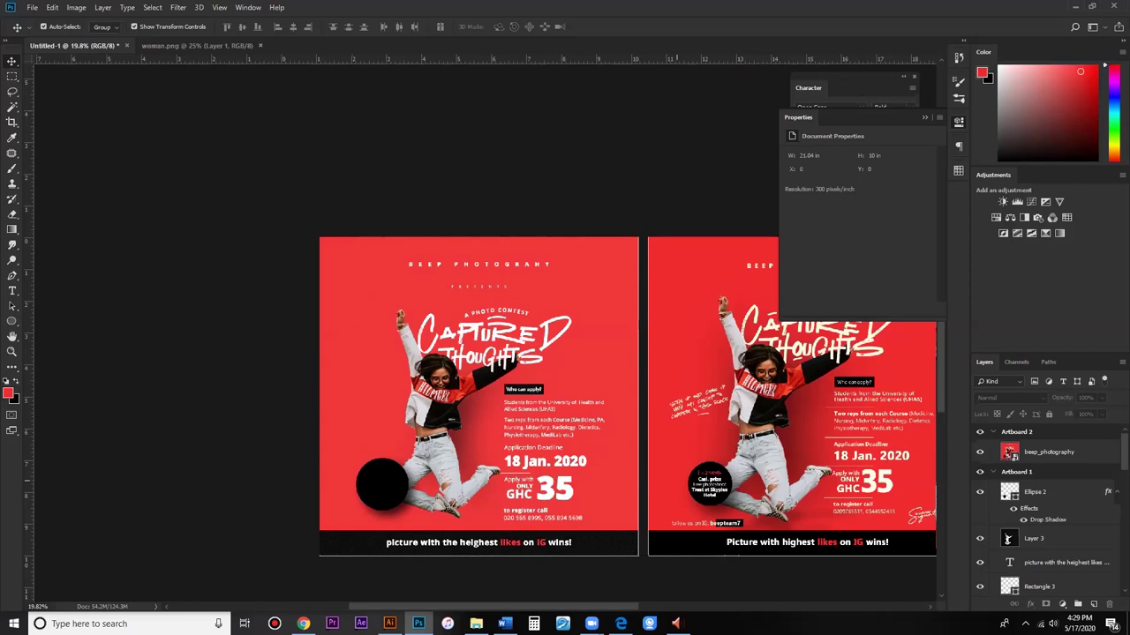
scroll(713, 480, up, 5)
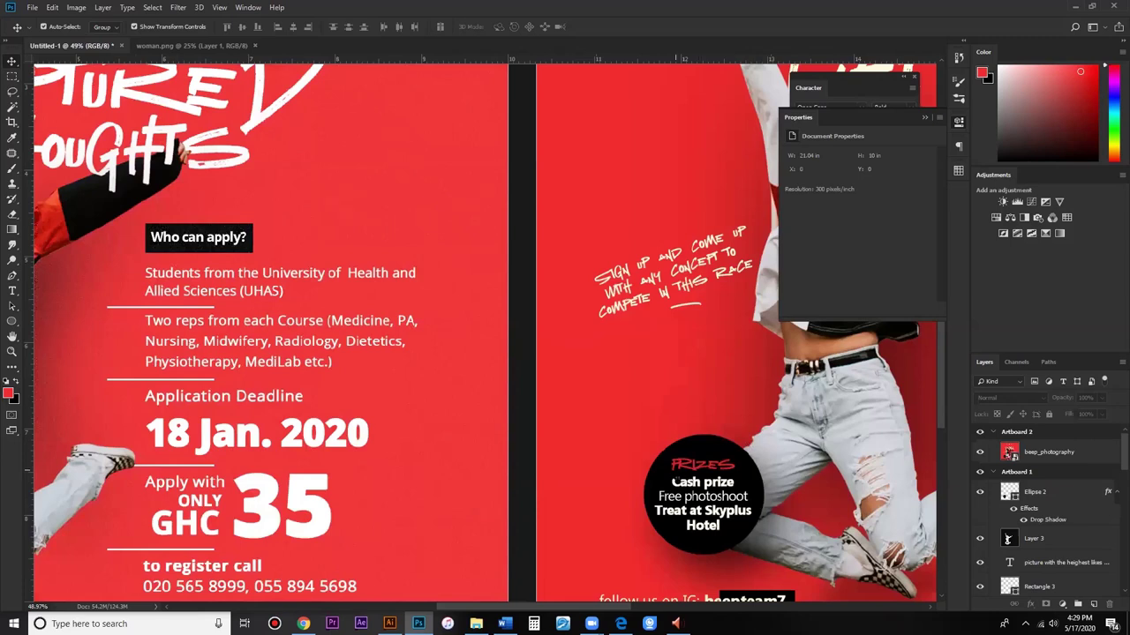
scroll(679, 468, down, 5)
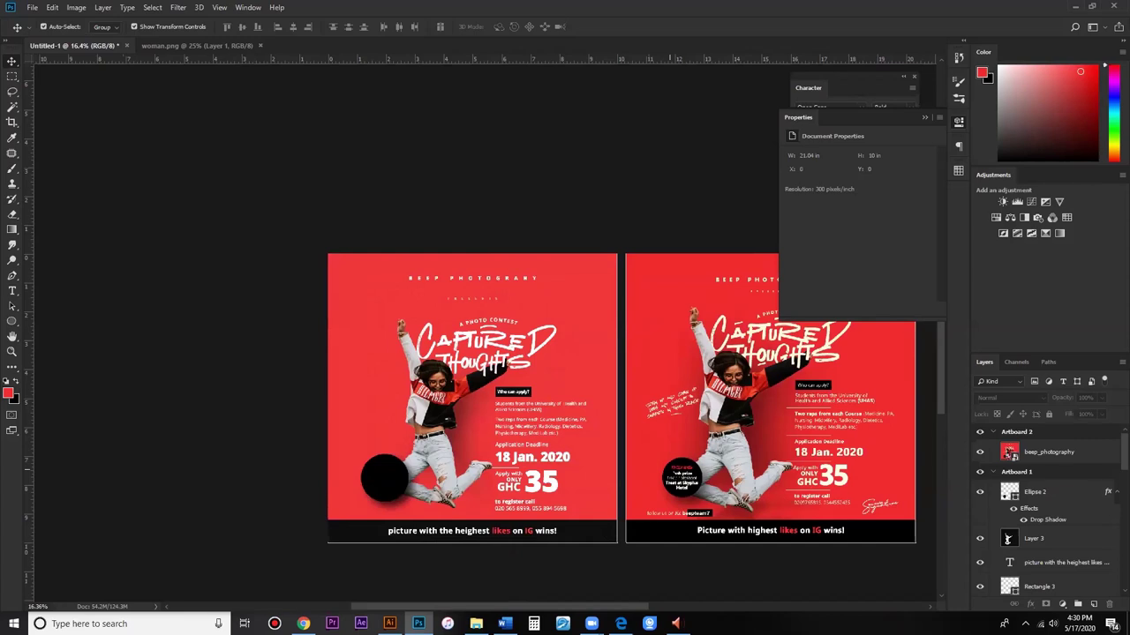
scroll(679, 479, up, 1)
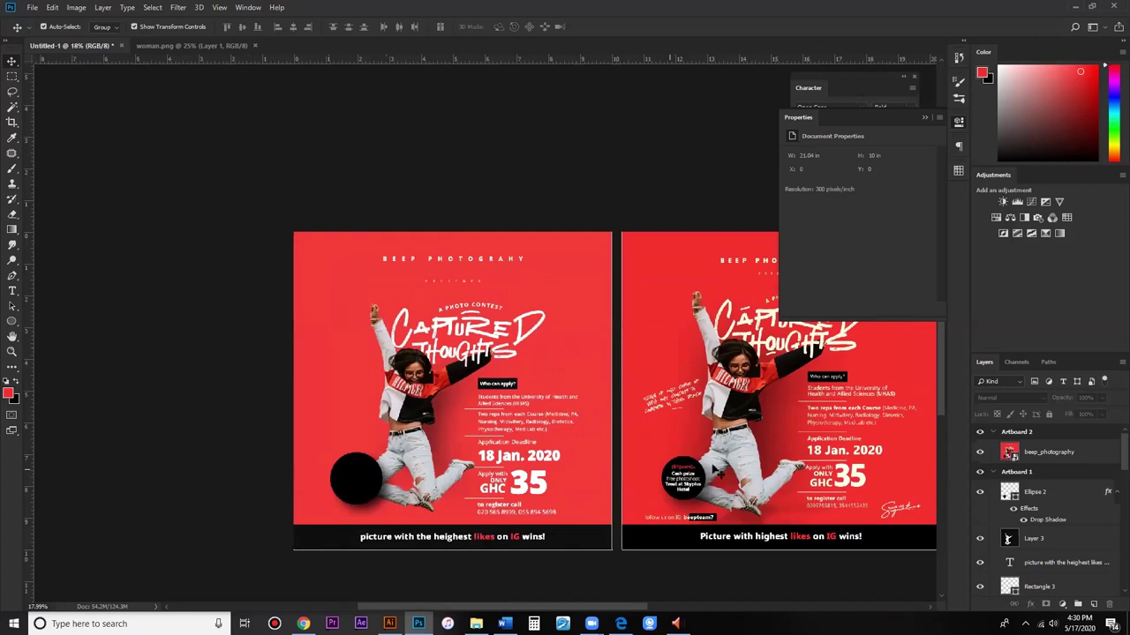
scroll(717, 472, up, 5)
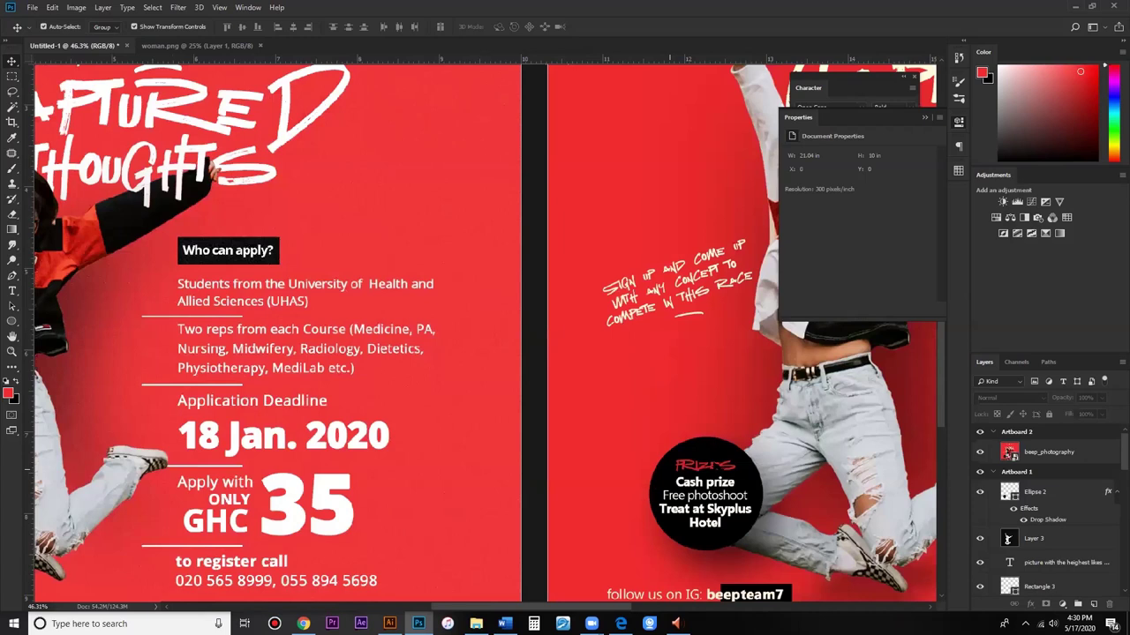
scroll(665, 464, up, 2)
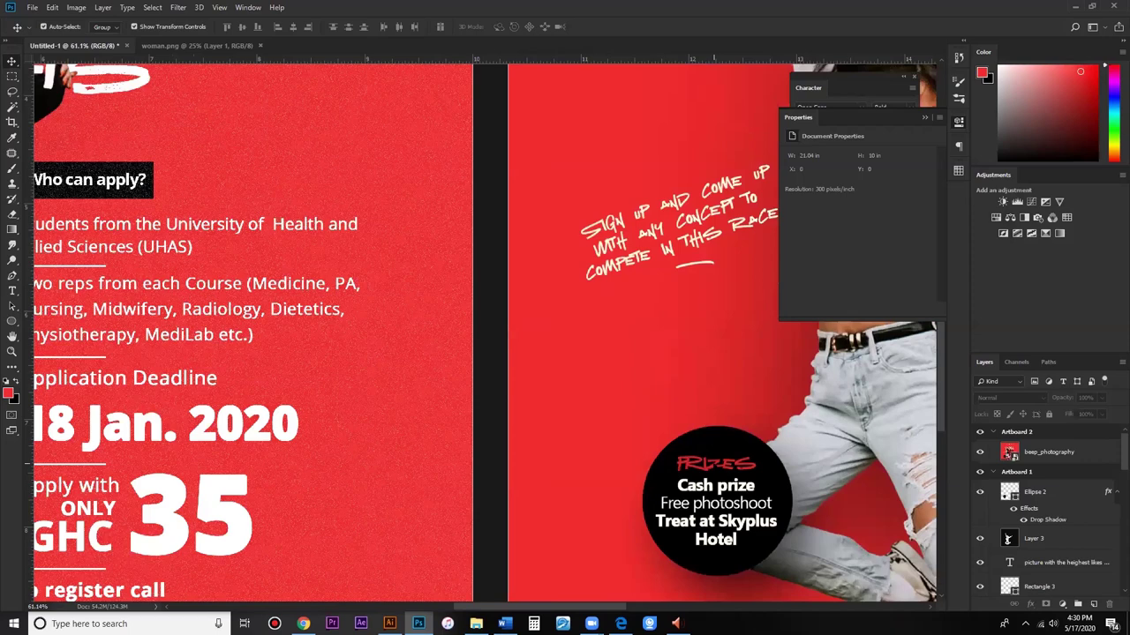
scroll(708, 508, down, 5)
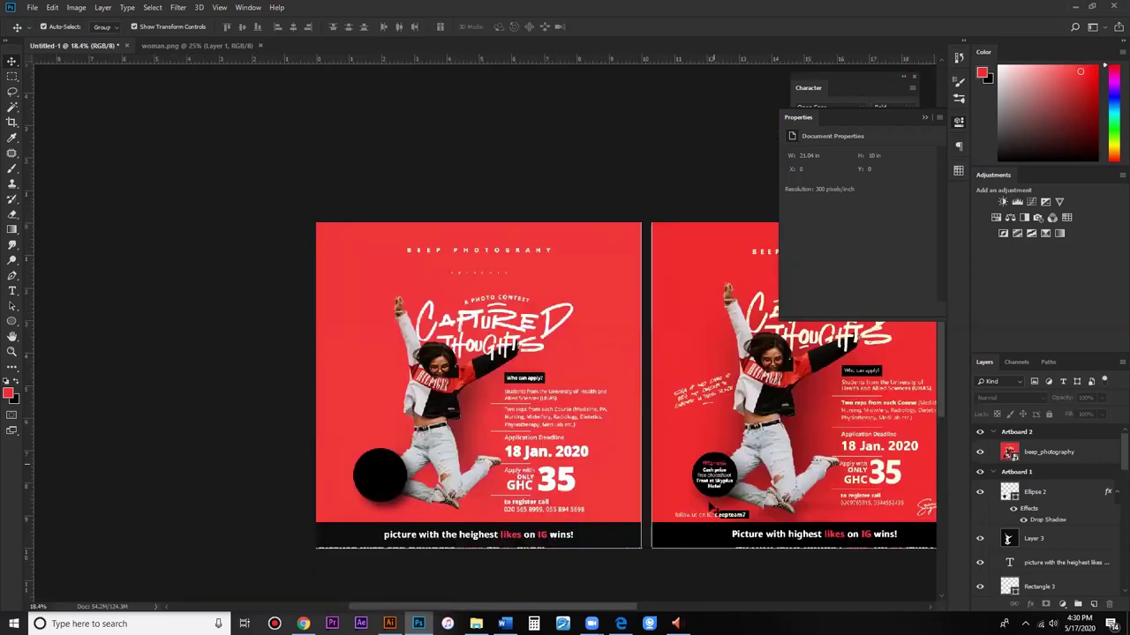
scroll(709, 508, up, 2)
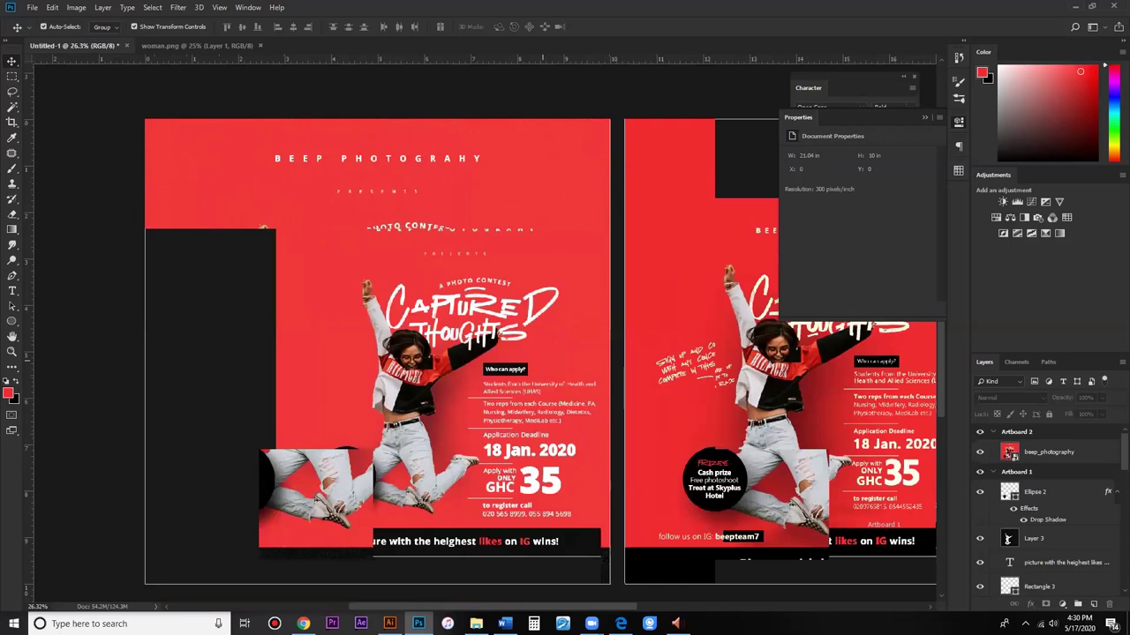
scroll(731, 494, up, 5)
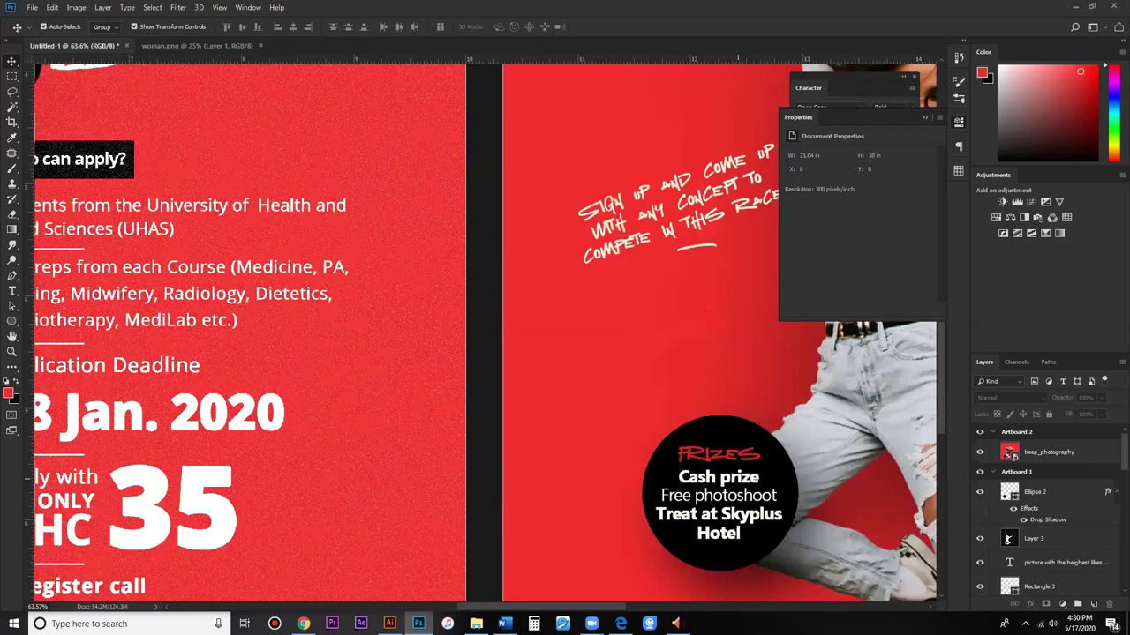
scroll(718, 506, up, 3)
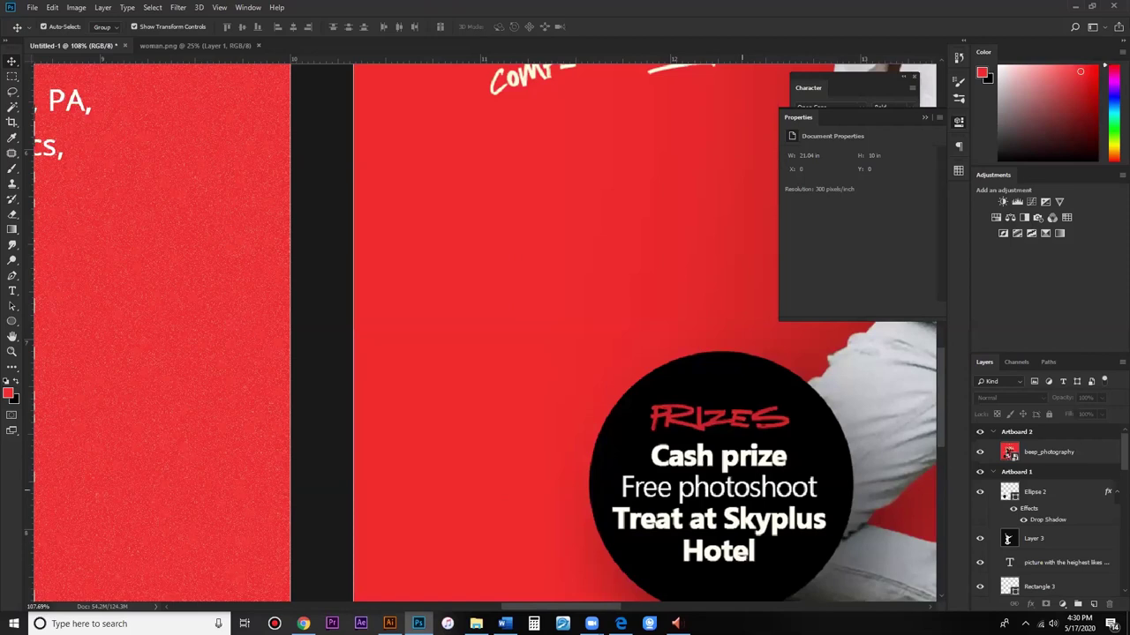
scroll(731, 443, down, 3)
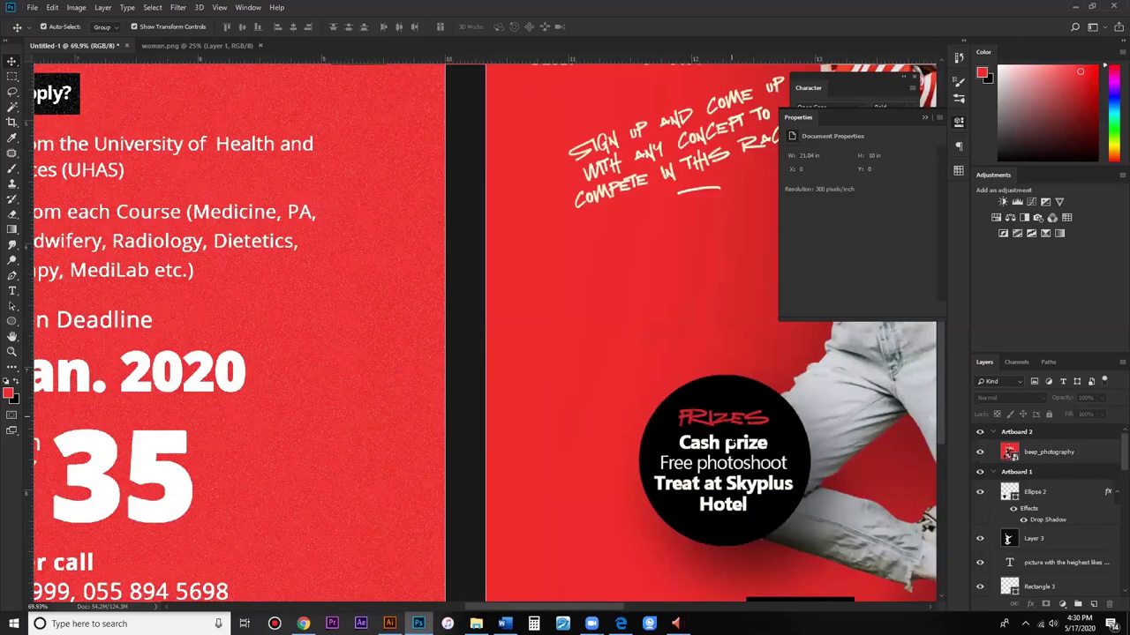
scroll(731, 443, down, 3)
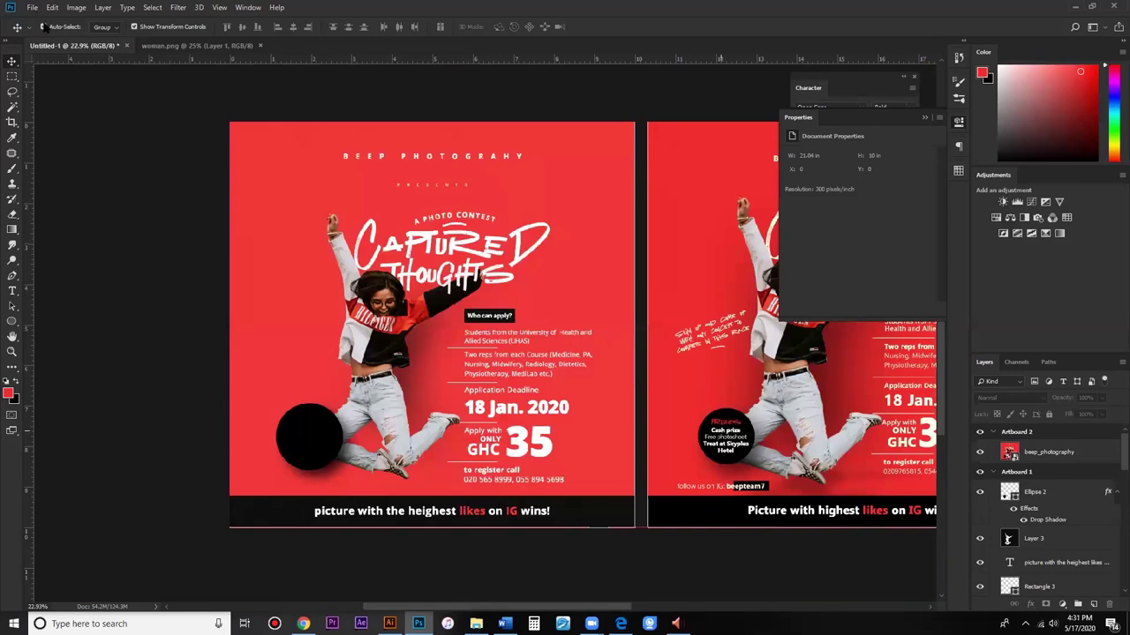
Step: Create a 10 × 10 in document and draw a thin black 1111 × 81 px bar across its middle
key(ctrl+n)
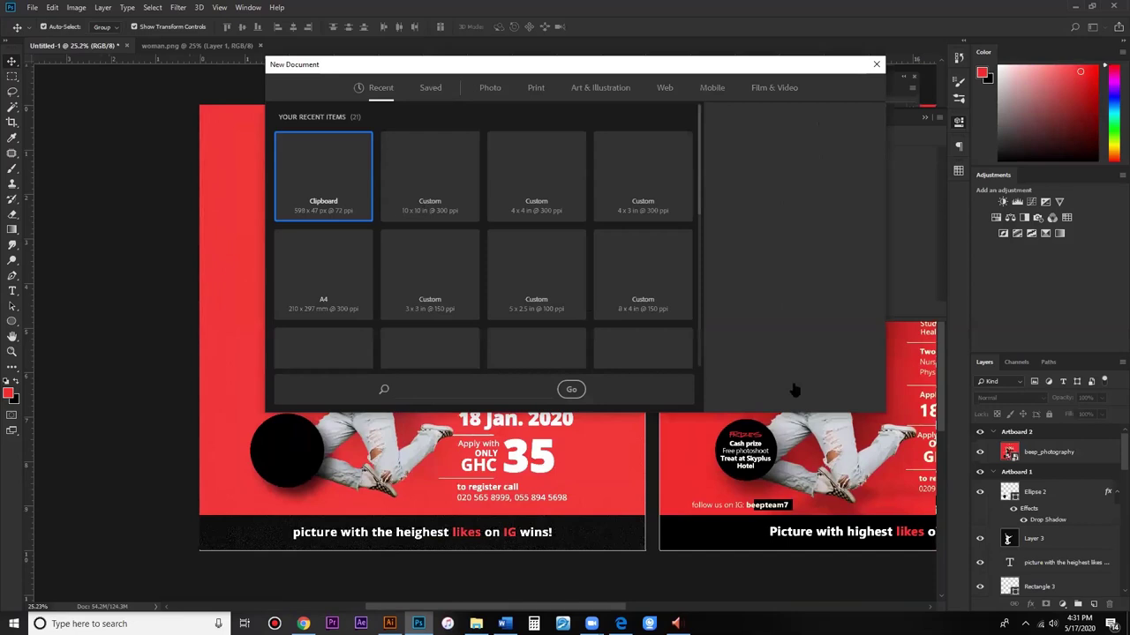
double_click(430, 177)
drag(12, 321, 66, 322)
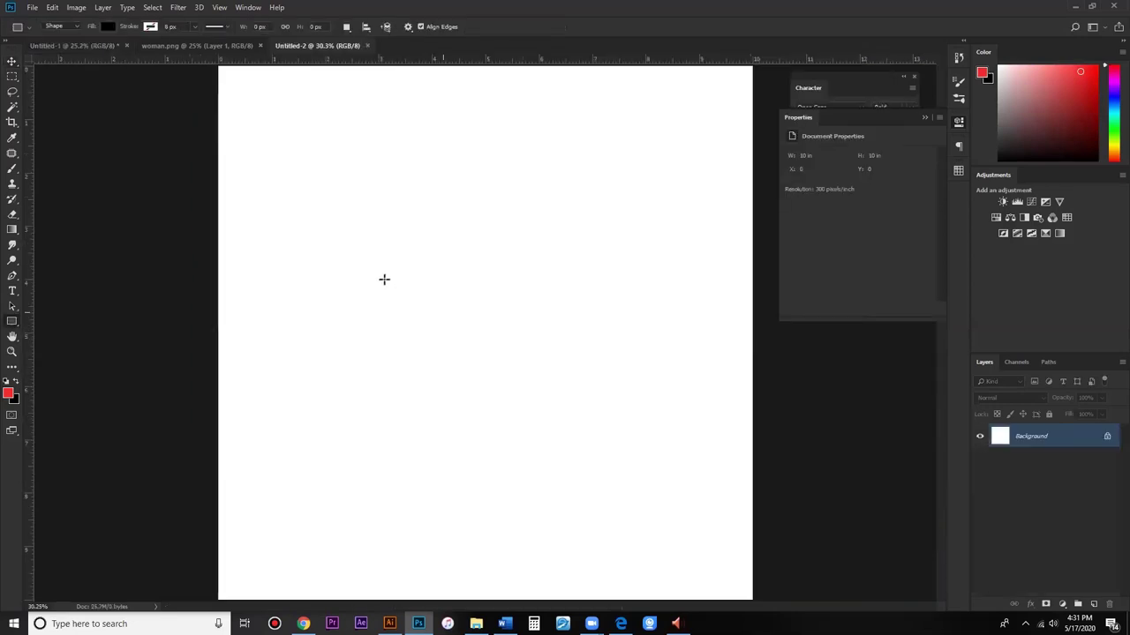
drag(382, 277, 581, 288)
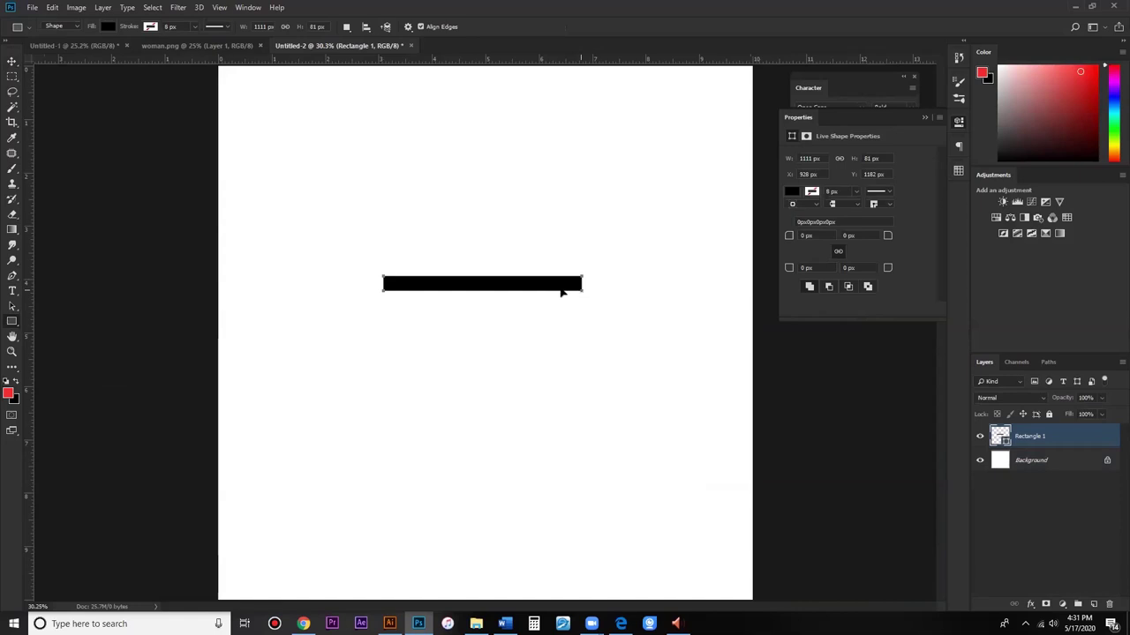
key(ctrl+t)
right_click(559, 285)
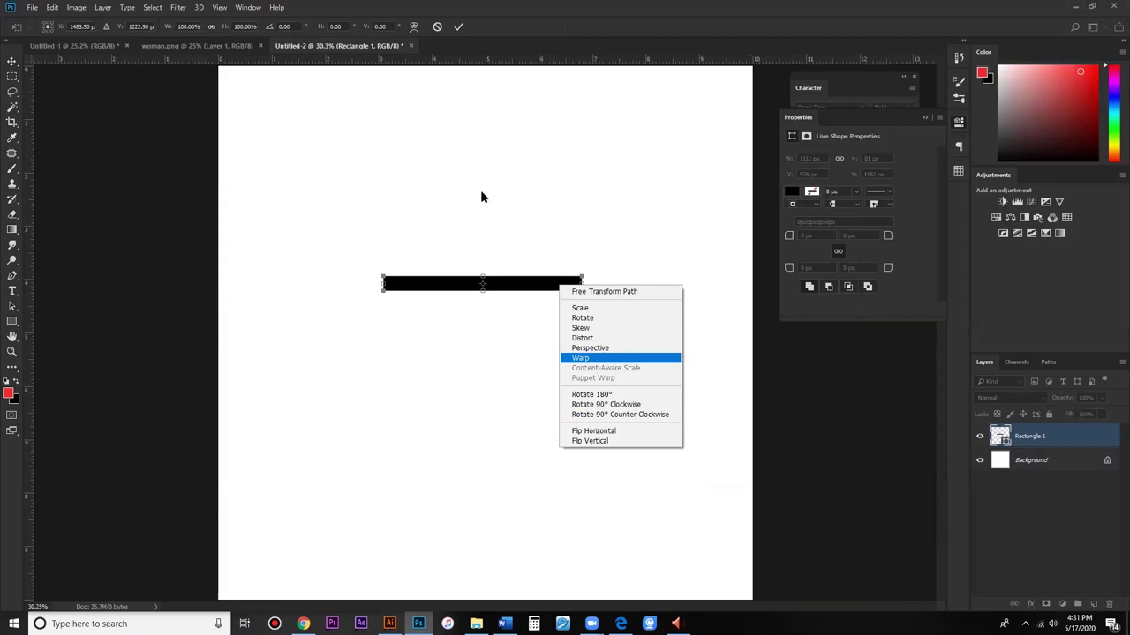
click(311, 8)
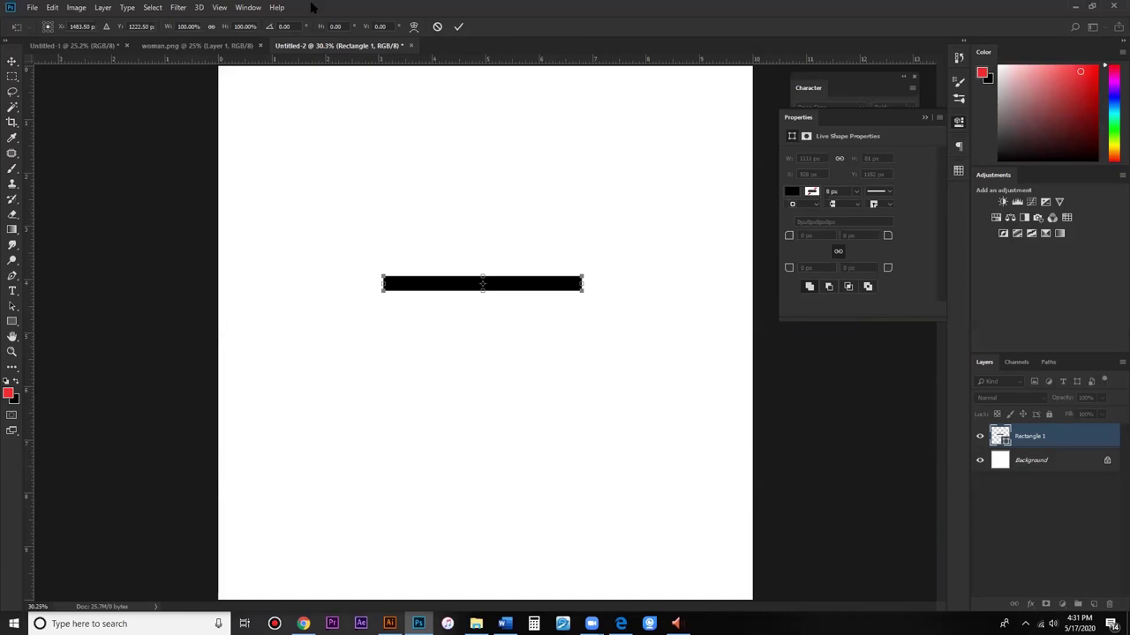
click(414, 27)
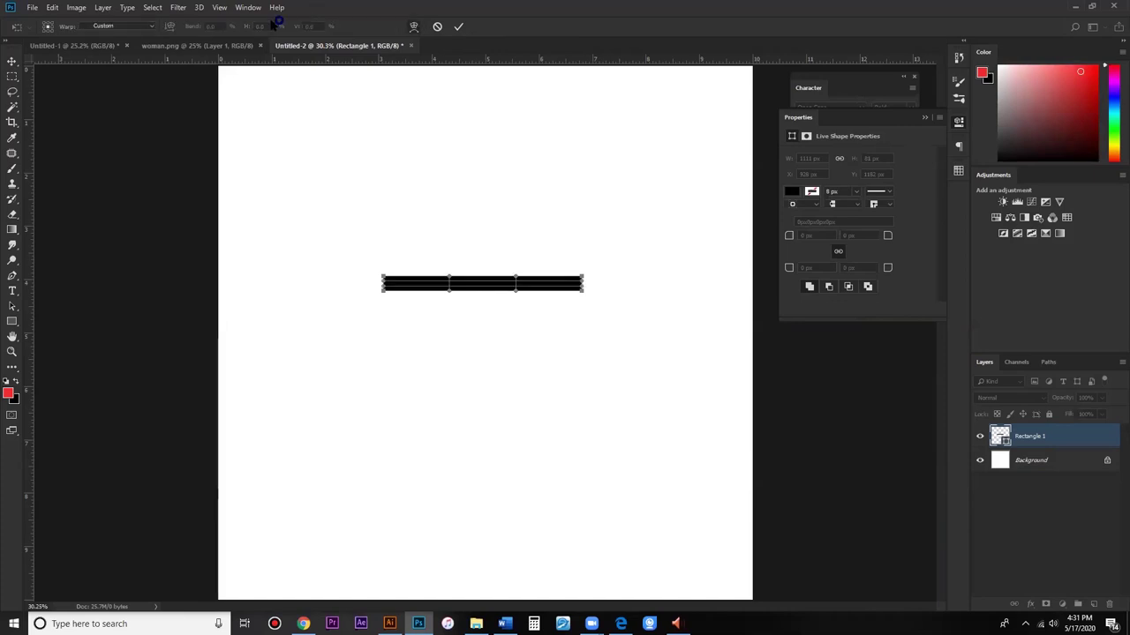
click(122, 27)
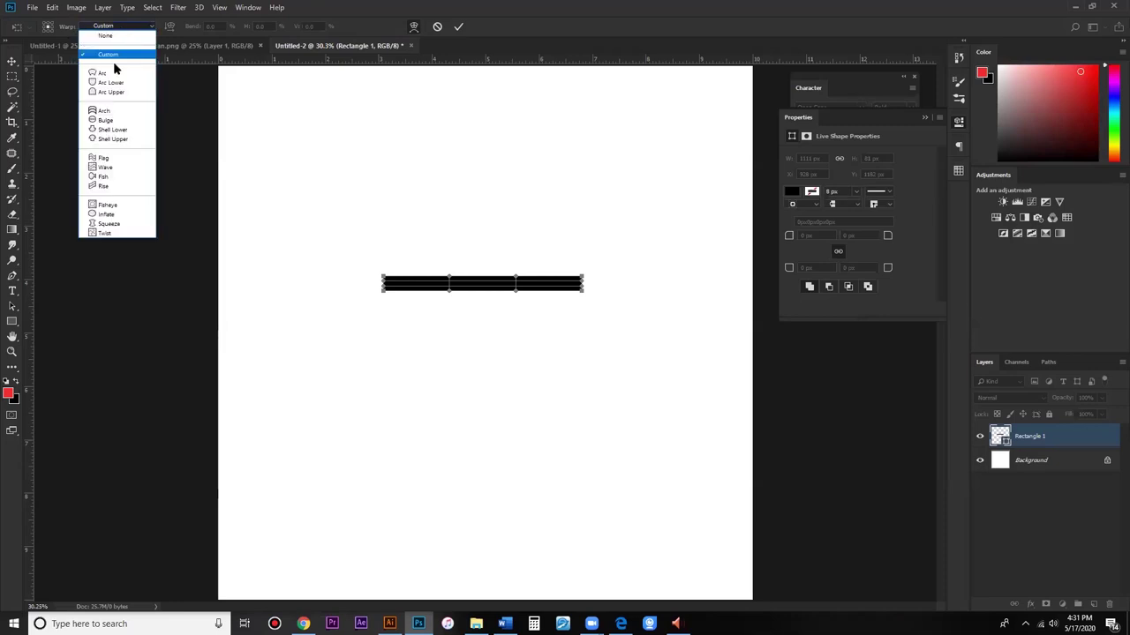
click(113, 129)
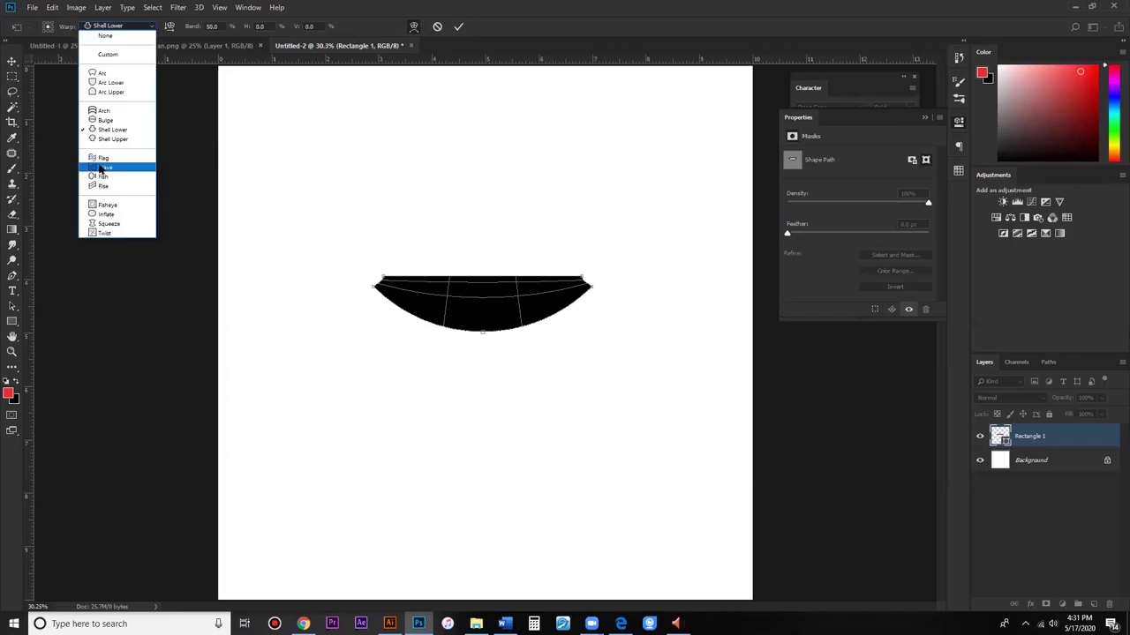
click(100, 167)
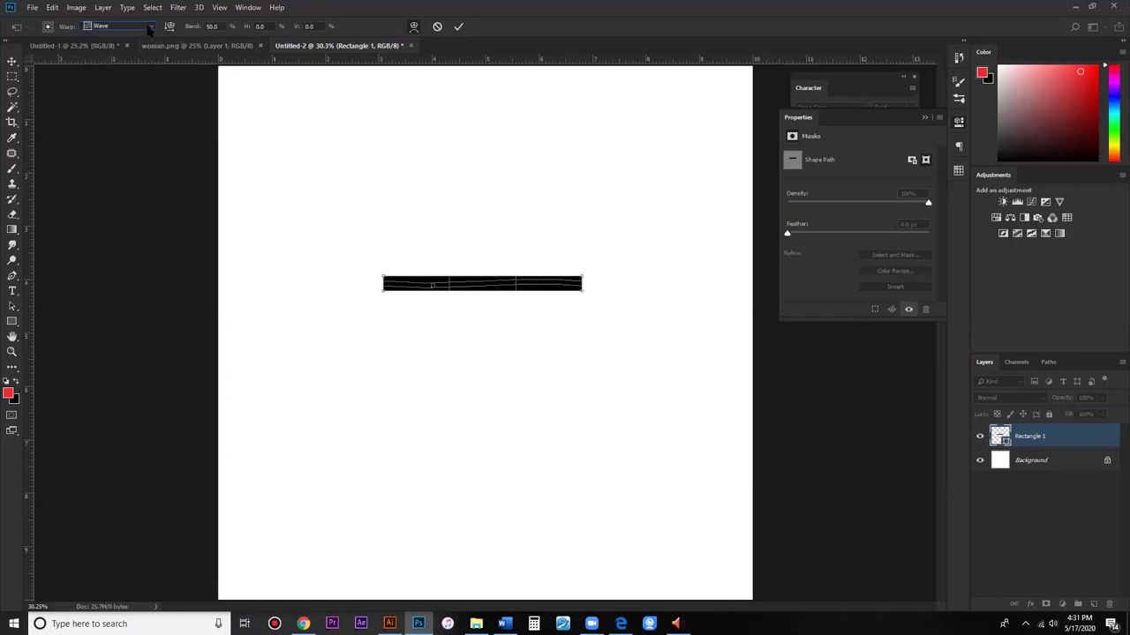
click(149, 30)
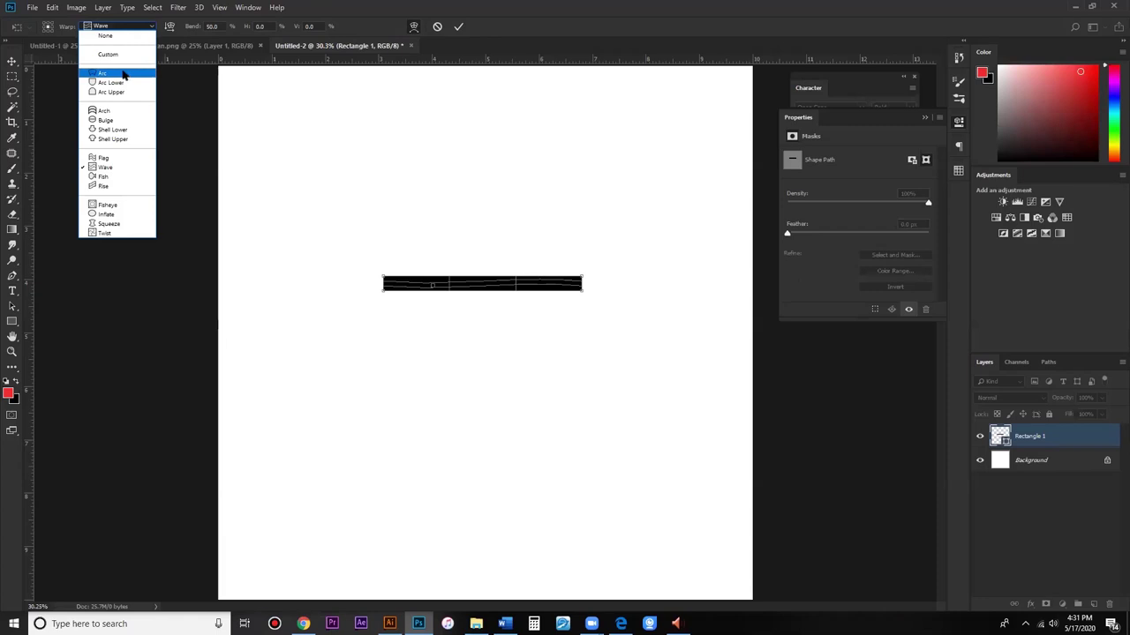
click(123, 75)
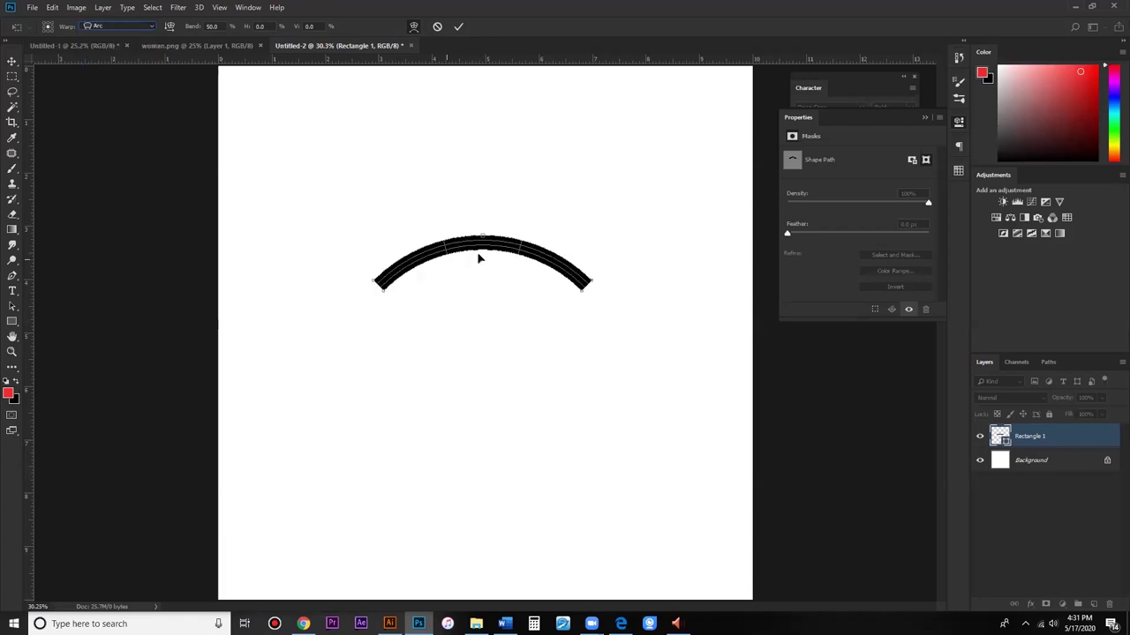
drag(196, 26, 547, 36)
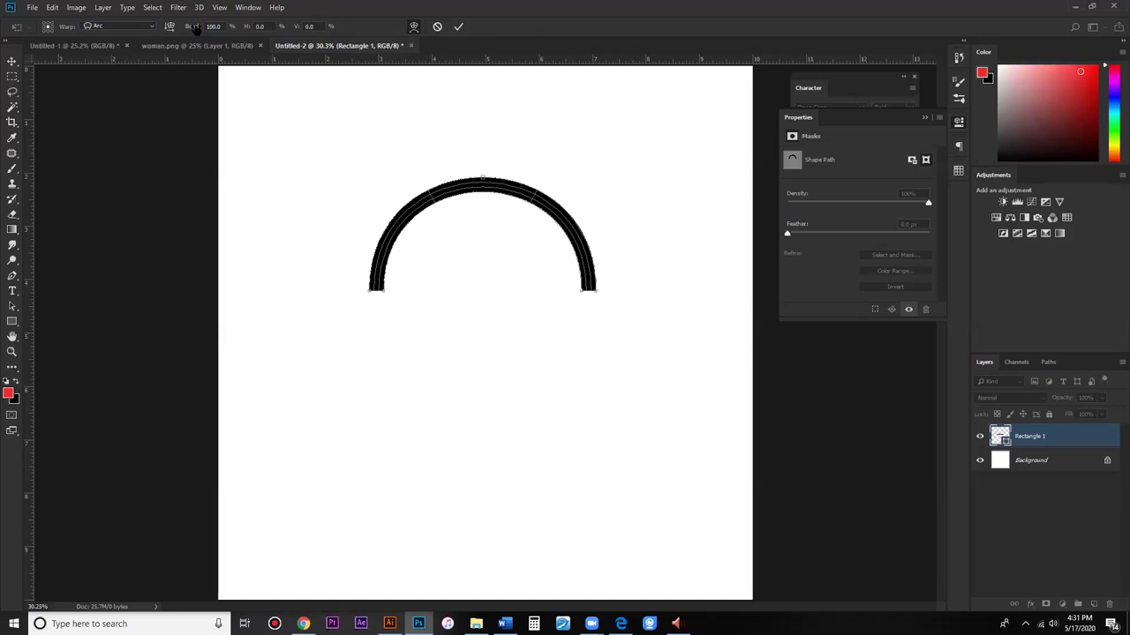
drag(195, 28, 148, 31)
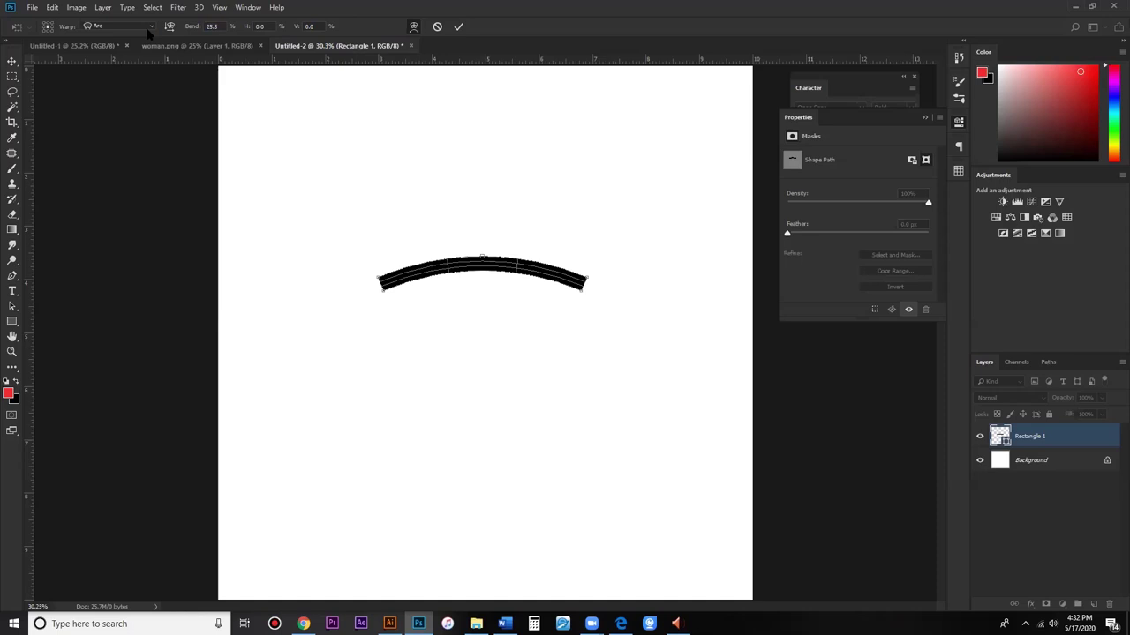
key(Escape)
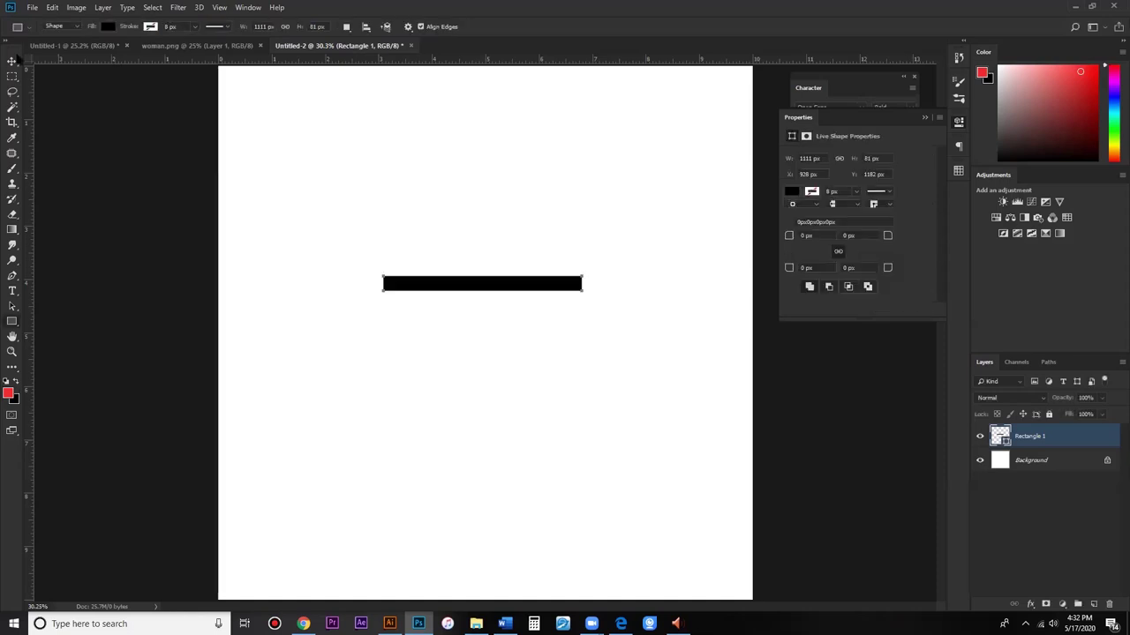
key(v)
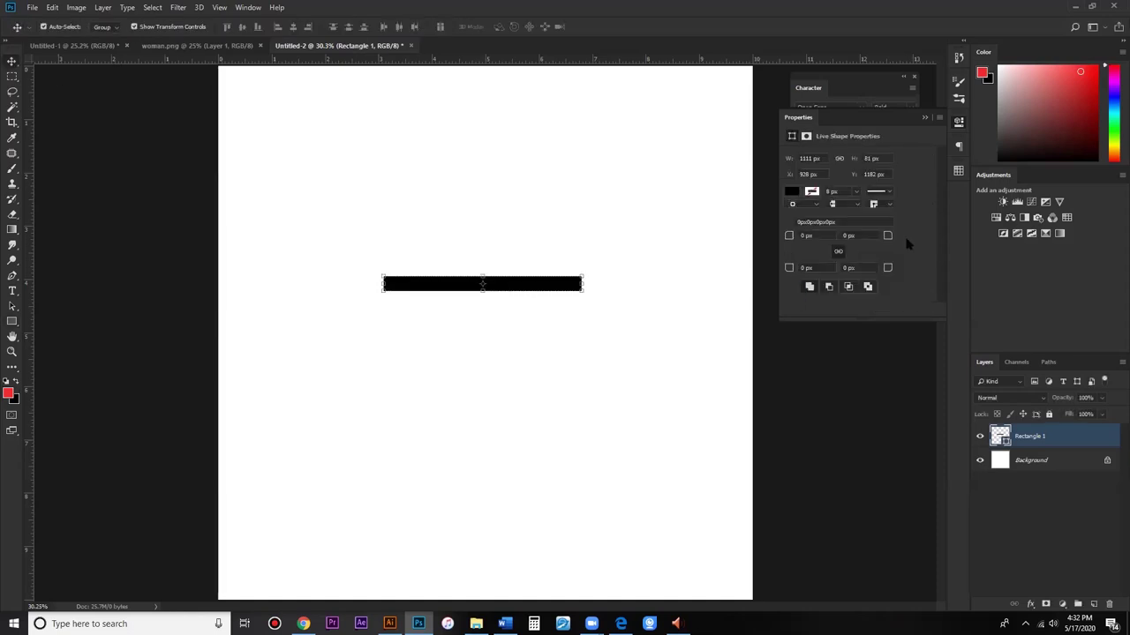
click(579, 274)
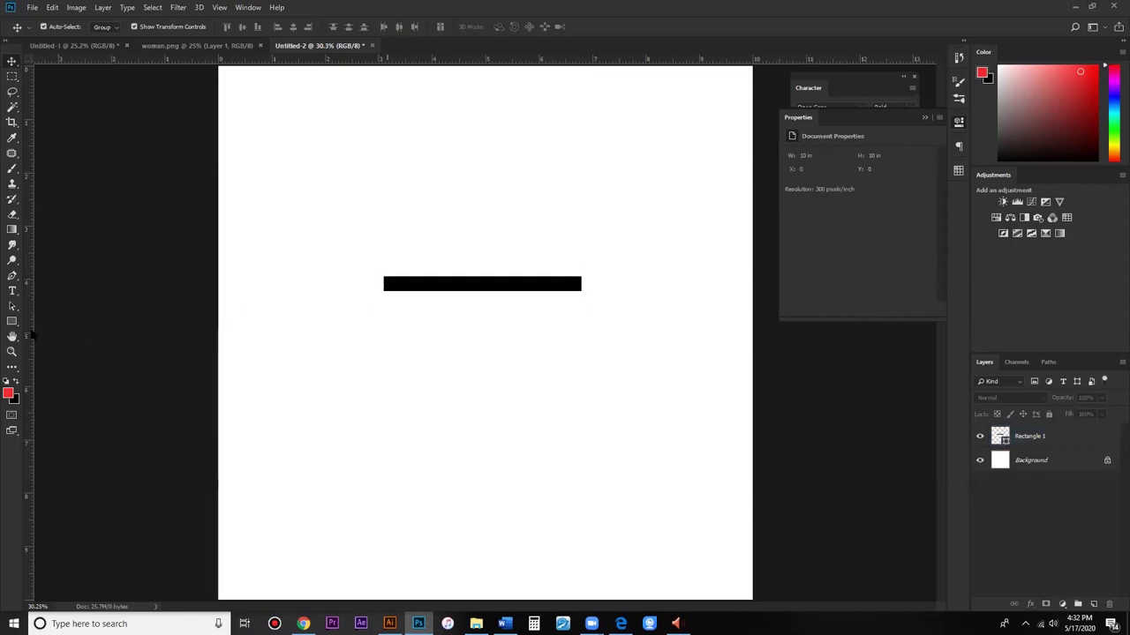
Step: Draw a rounded black bar near the top and move Rectangle 1 up beneath it
click(12, 322)
key(shift+u)
drag(346, 177, 577, 191)
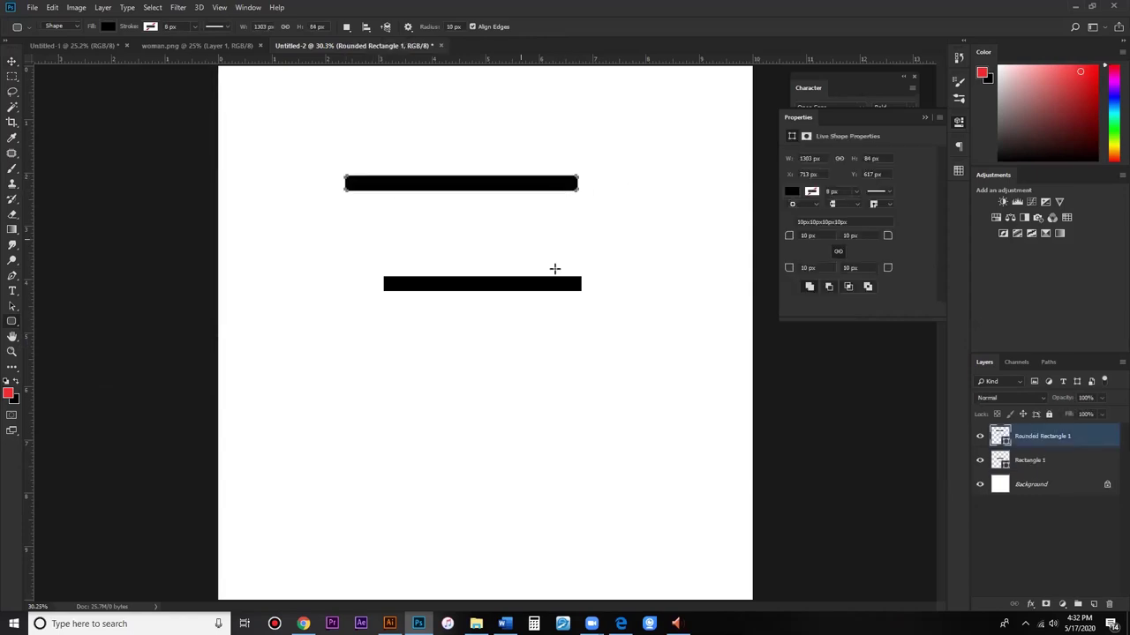
click(12, 61)
click(76, 113)
drag(533, 296, 535, 270)
click(550, 205)
Step: Round Rectangle 1's corners fully to 40.5 px
drag(533, 168, 622, 252)
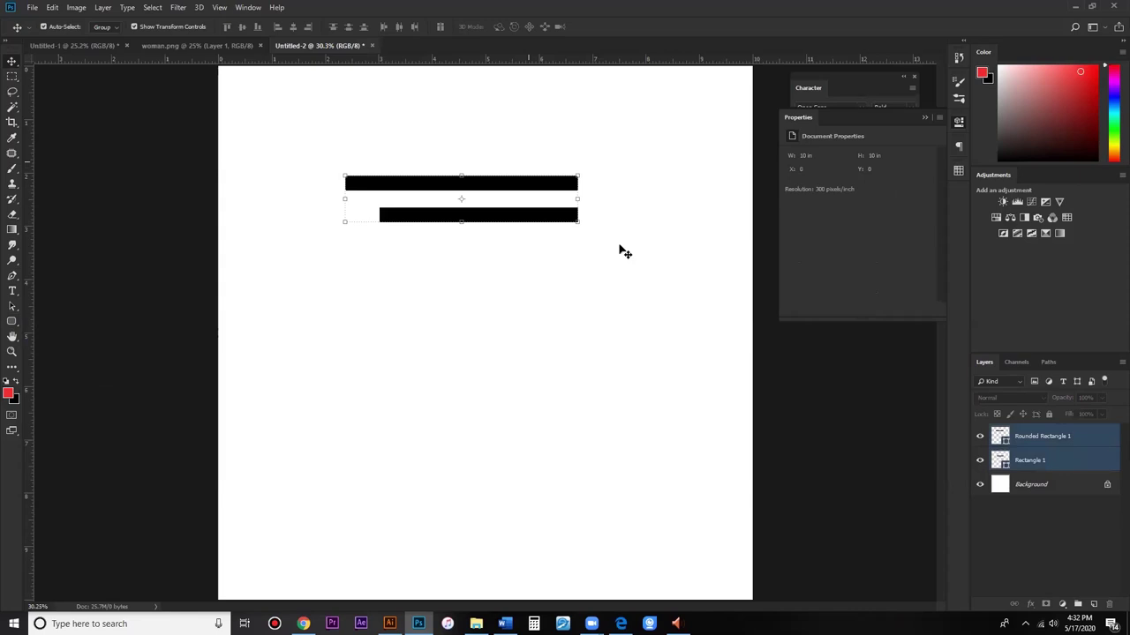
click(698, 277)
click(575, 184)
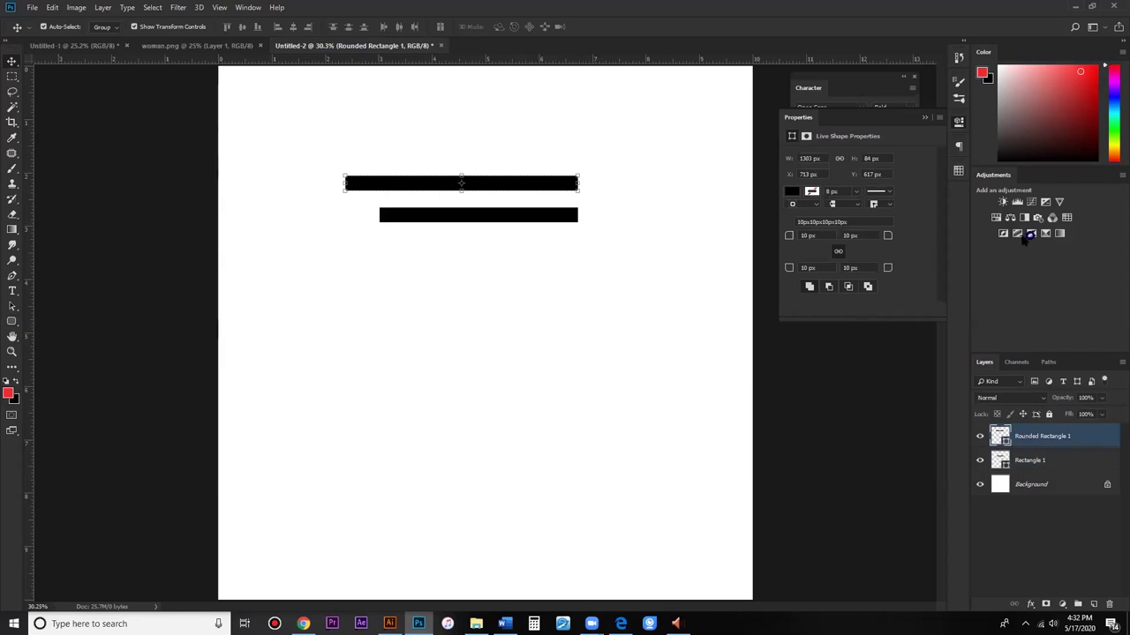
click(575, 225)
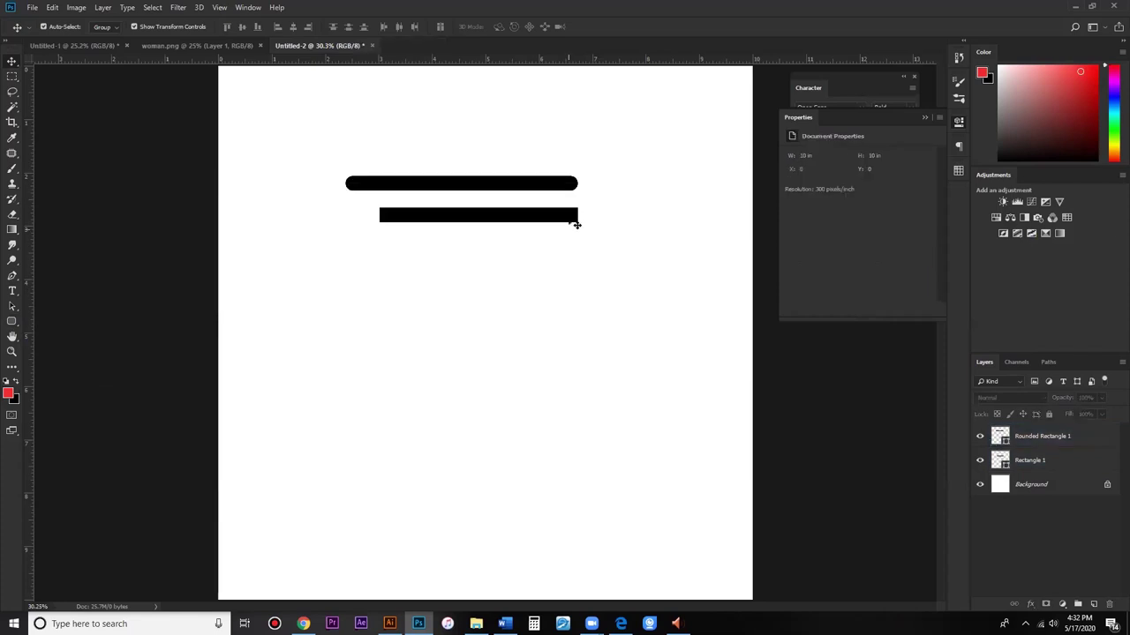
click(576, 222)
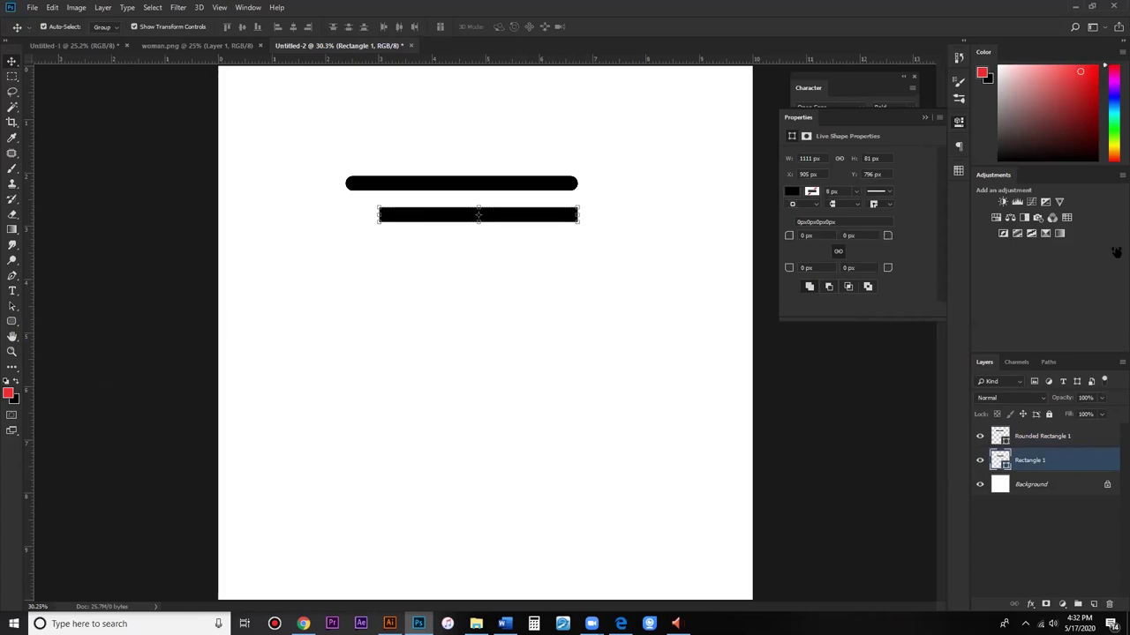
drag(1115, 253, 1115, 253)
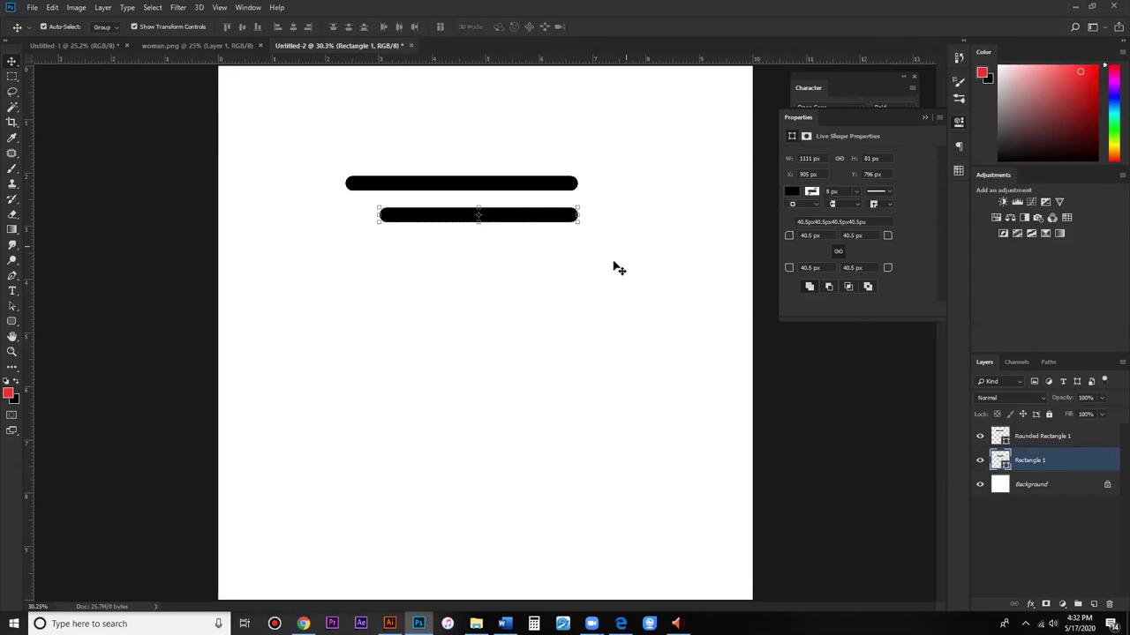
click(520, 226)
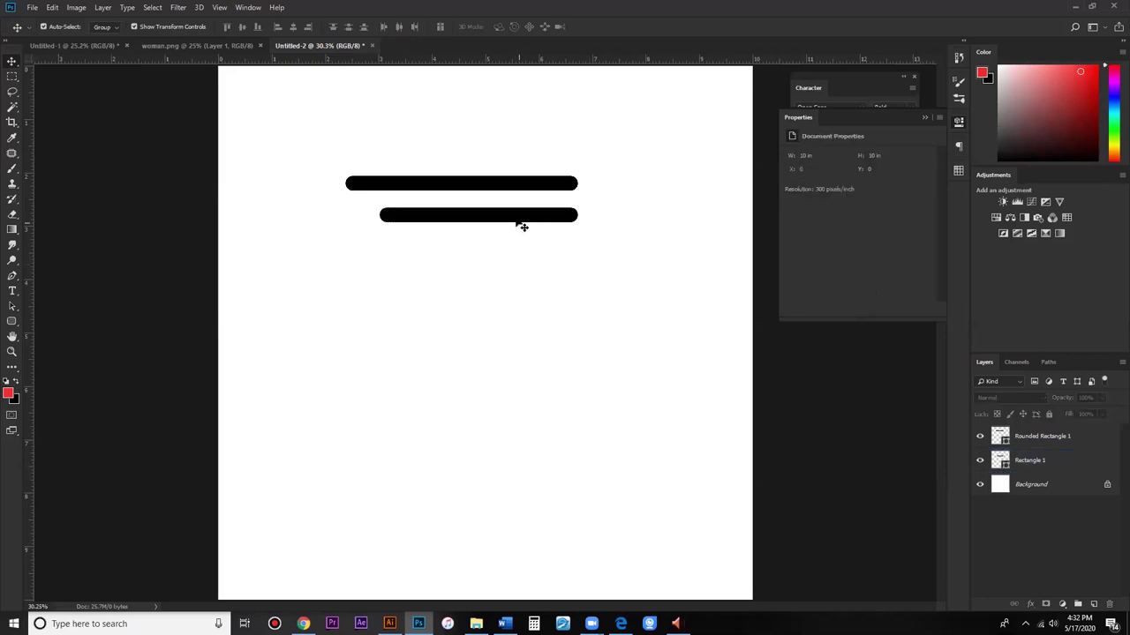
click(520, 226)
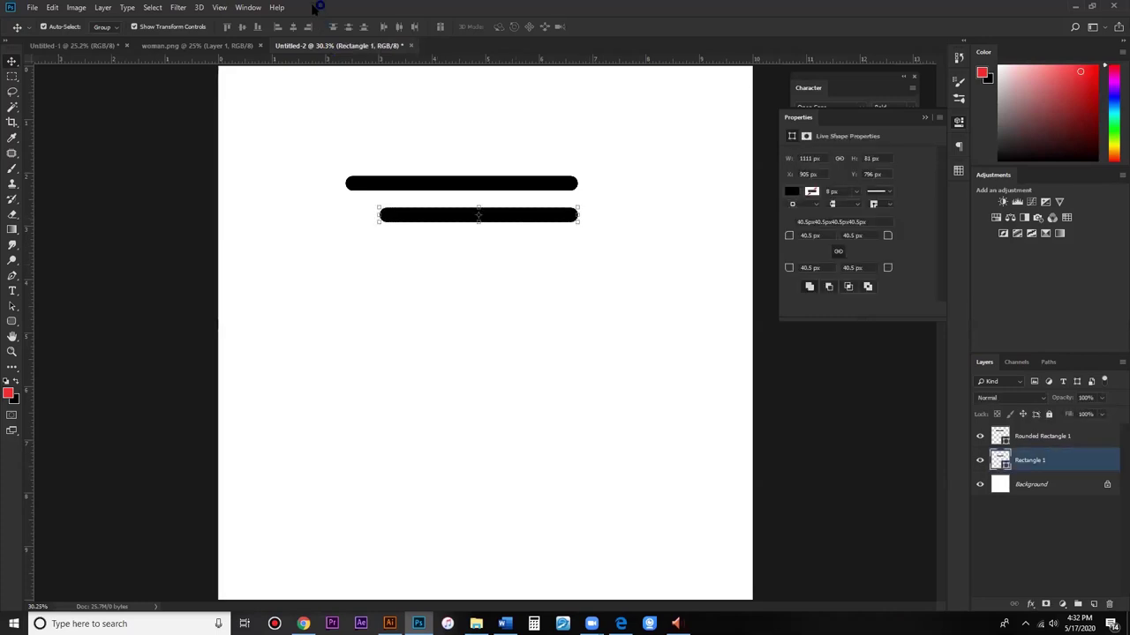
Step: Warp Rectangle 1 with the Arc style at a bend of 14
key(ctrl+t)
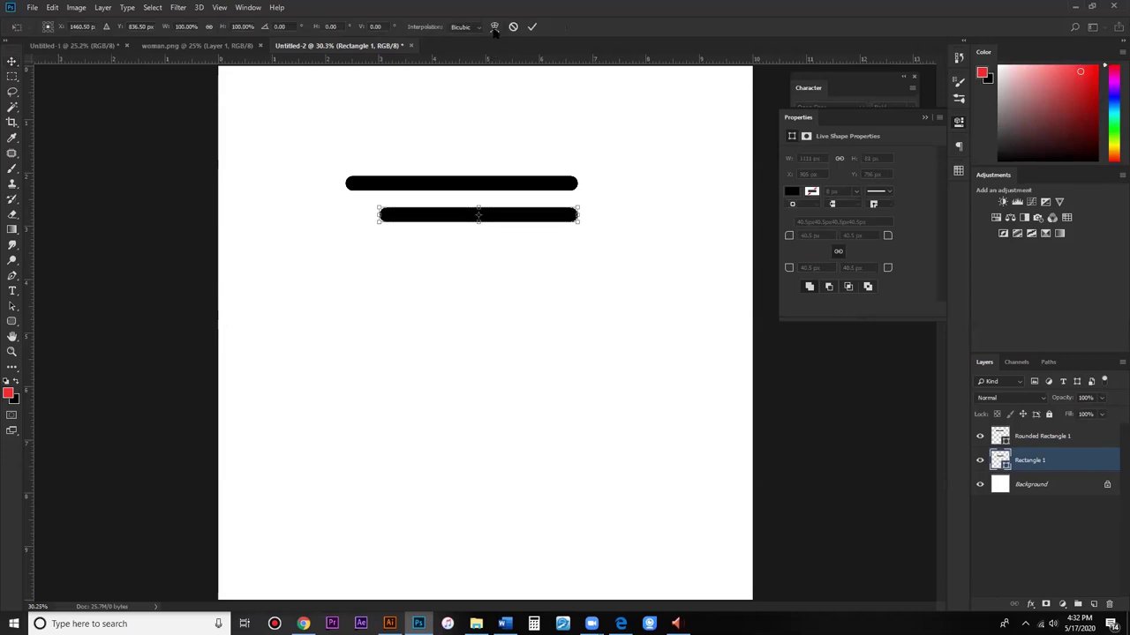
click(494, 26)
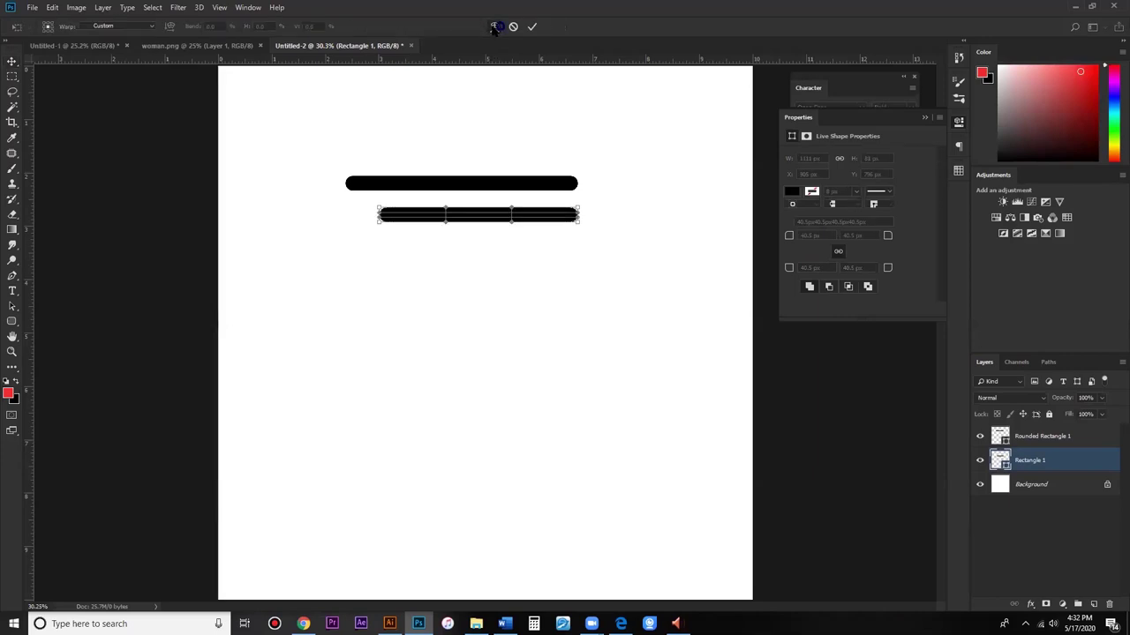
click(139, 28)
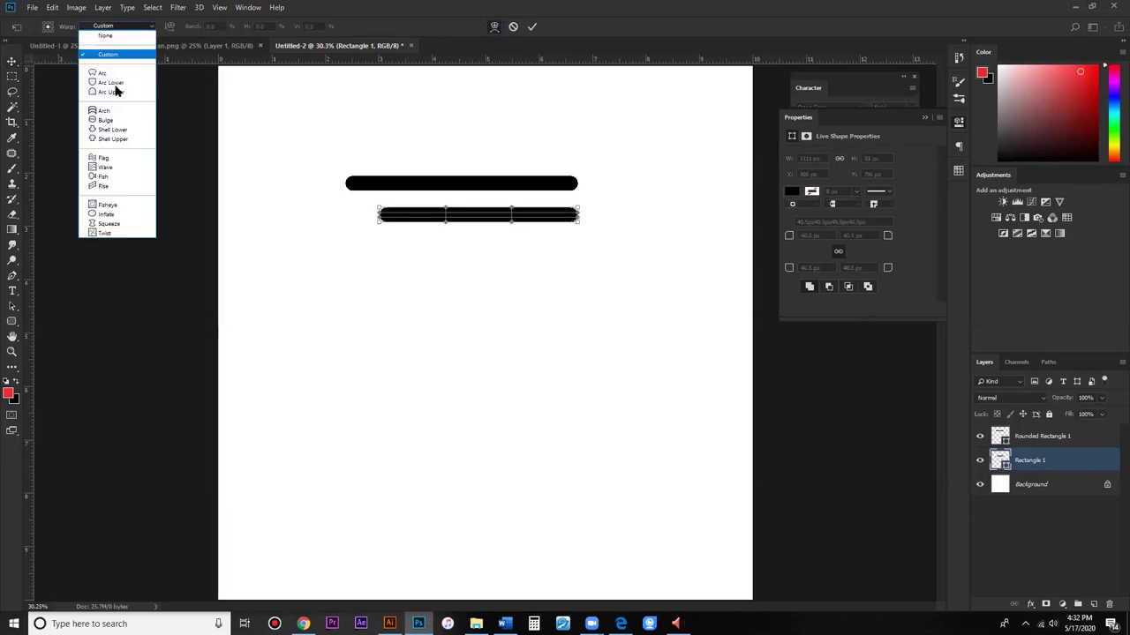
click(115, 75)
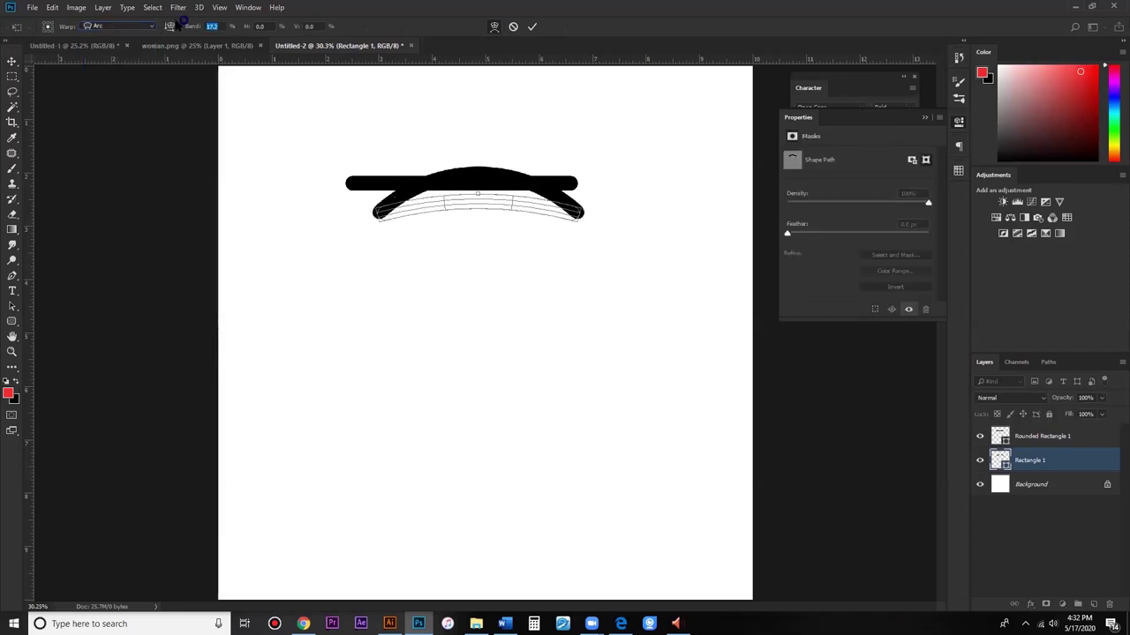
drag(192, 26, 217, 26)
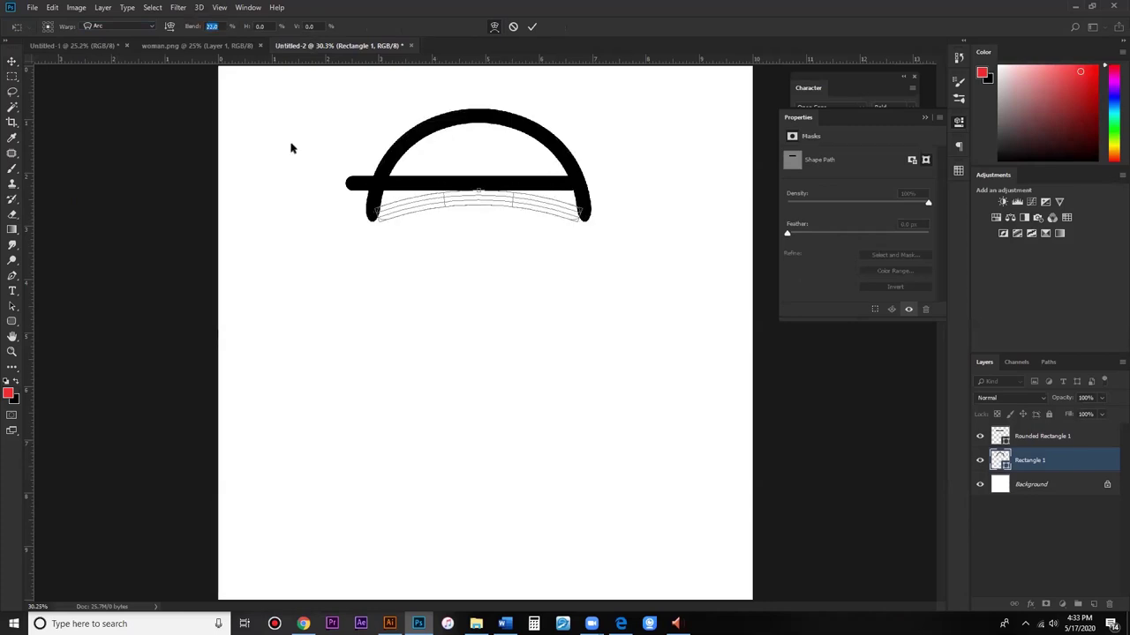
text(14)
key(Return)
Step: Apply the warp and start a 'kofi' text layer below the bars
click(12, 292)
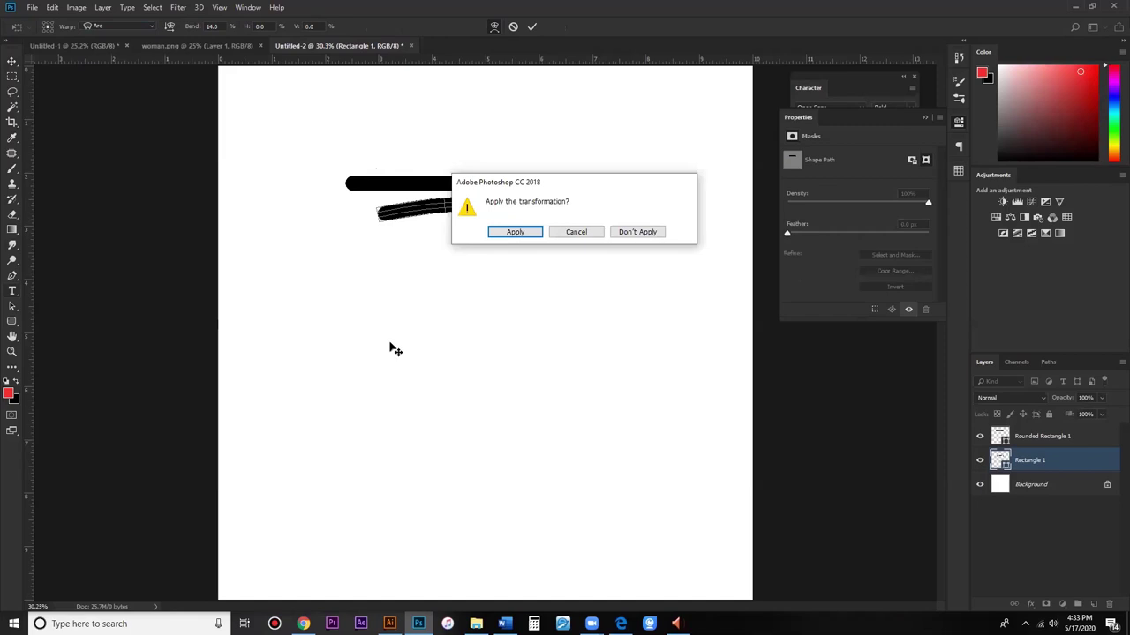
key(Return)
click(394, 366)
text(kofi)
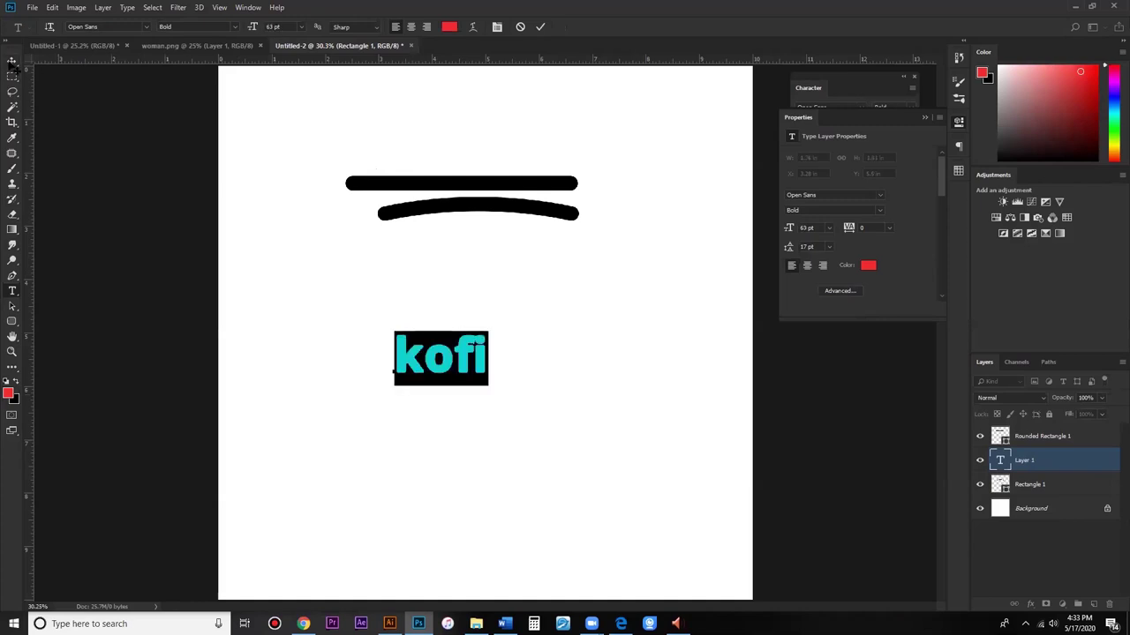
Step: Rasterize the kofi type layer and start transforming it
click(13, 62)
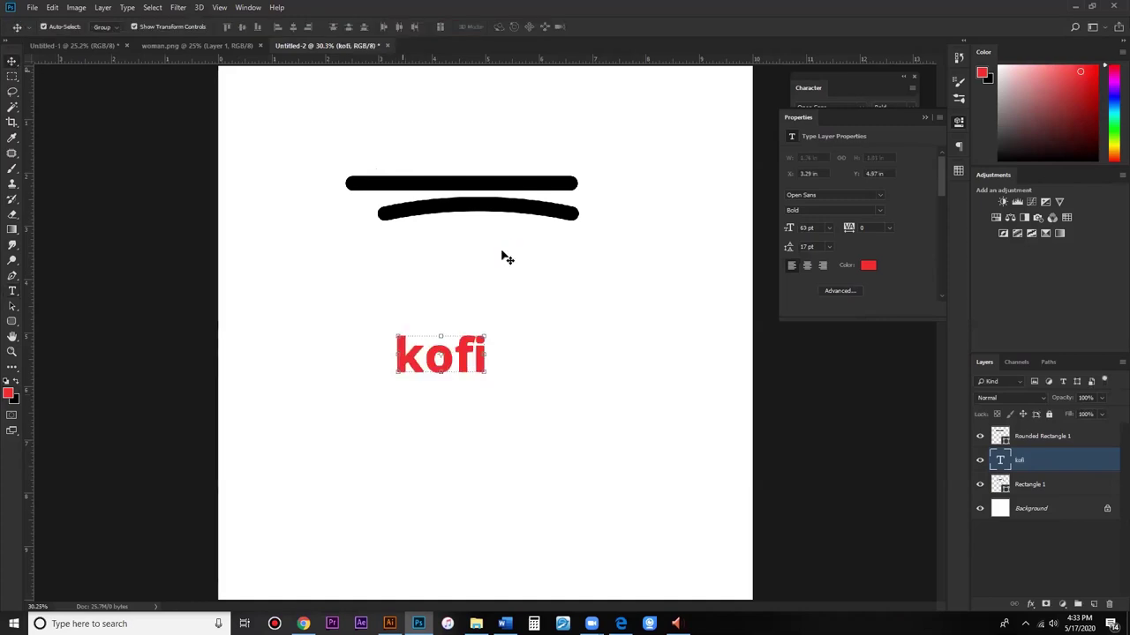
key(ctrl+t)
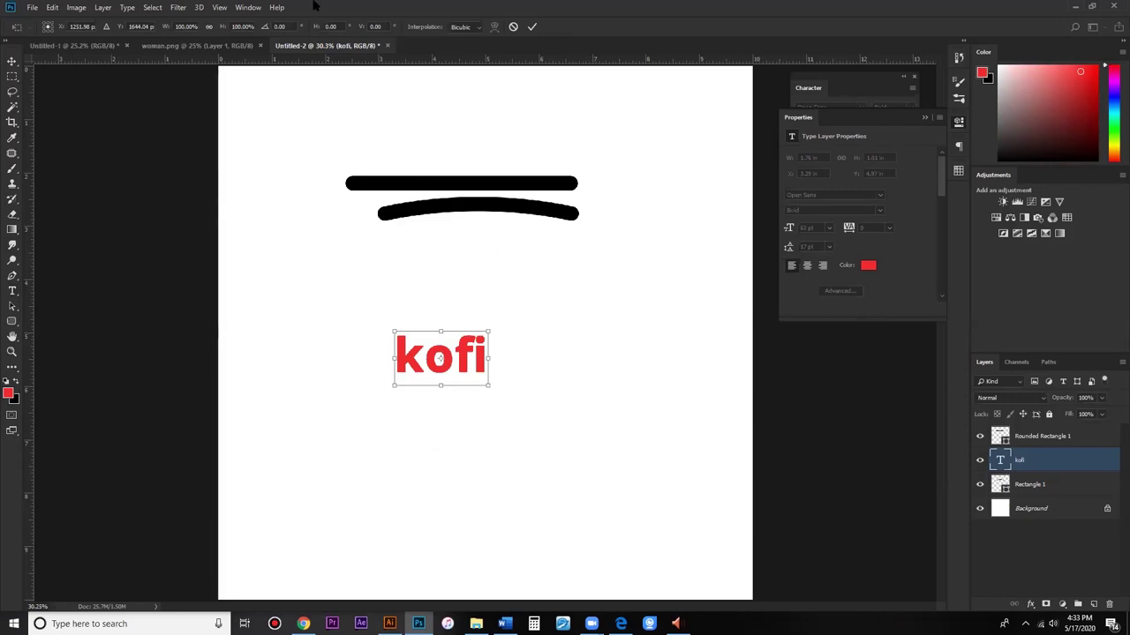
right_click(1052, 465)
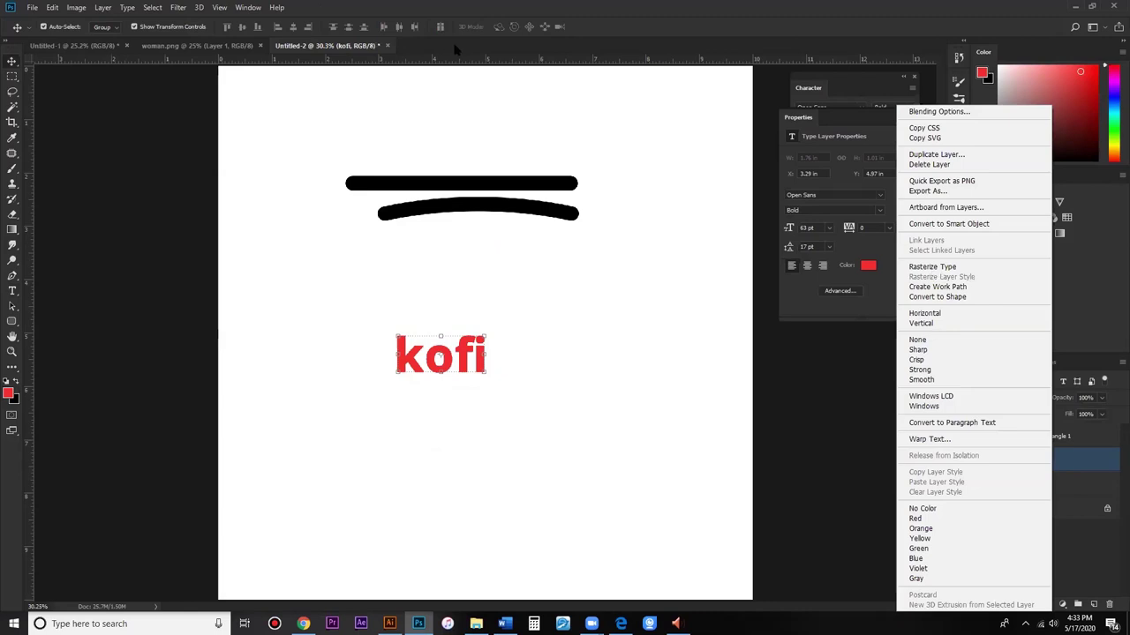
key(ctrl+t)
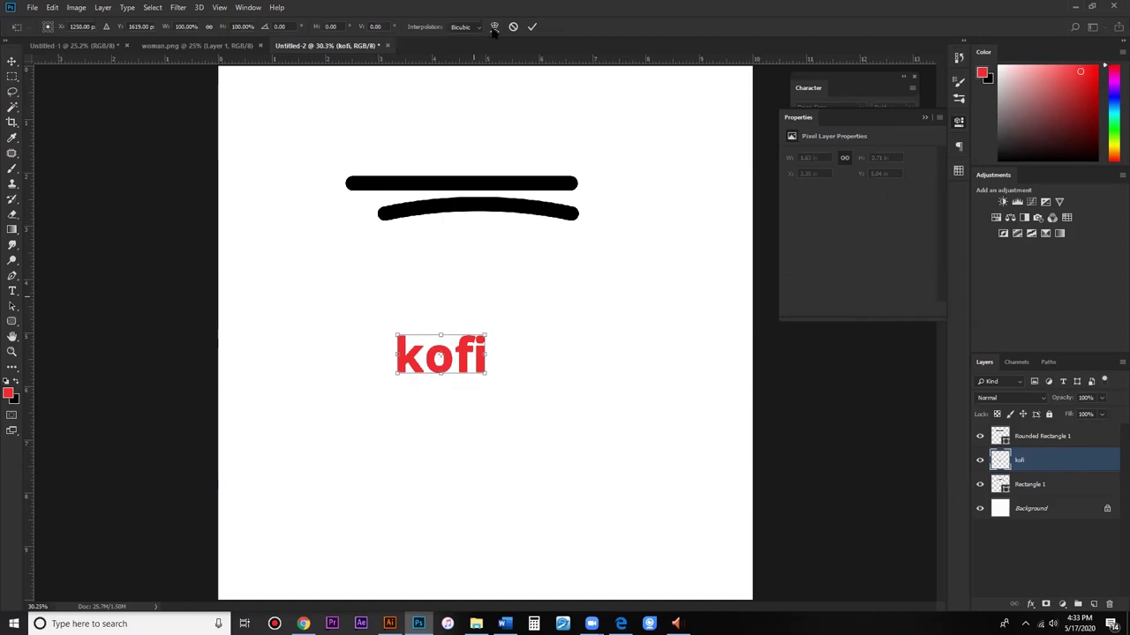
Step: Warp kofi into an upward Arc with a 27.7% bend and apply it
click(494, 26)
click(117, 25)
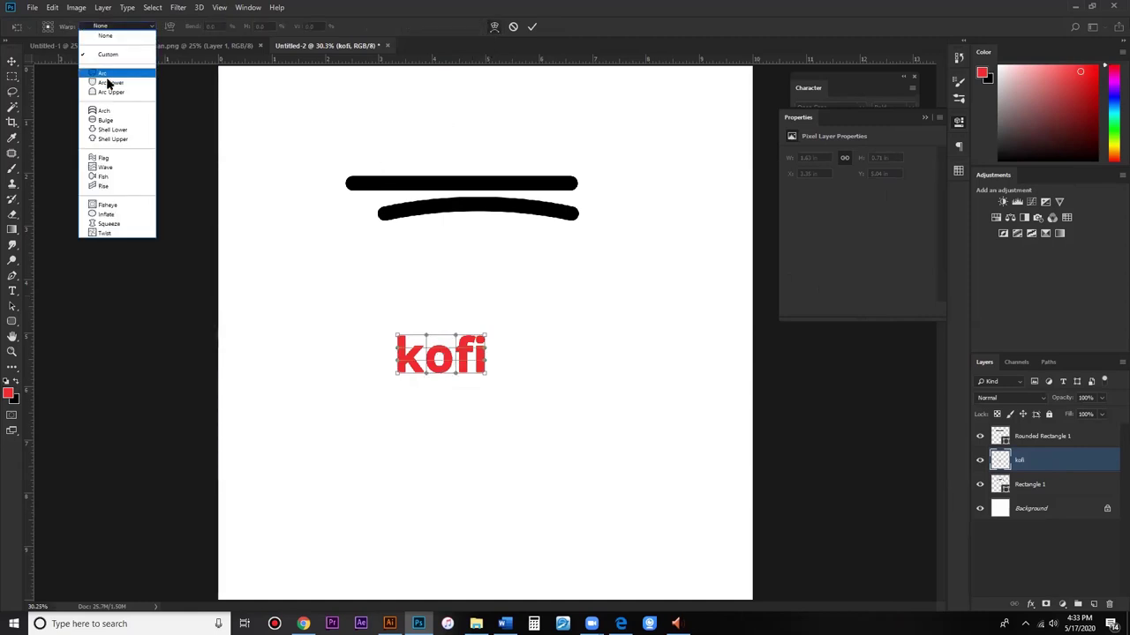
key(Return)
drag(191, 26, 2, 26)
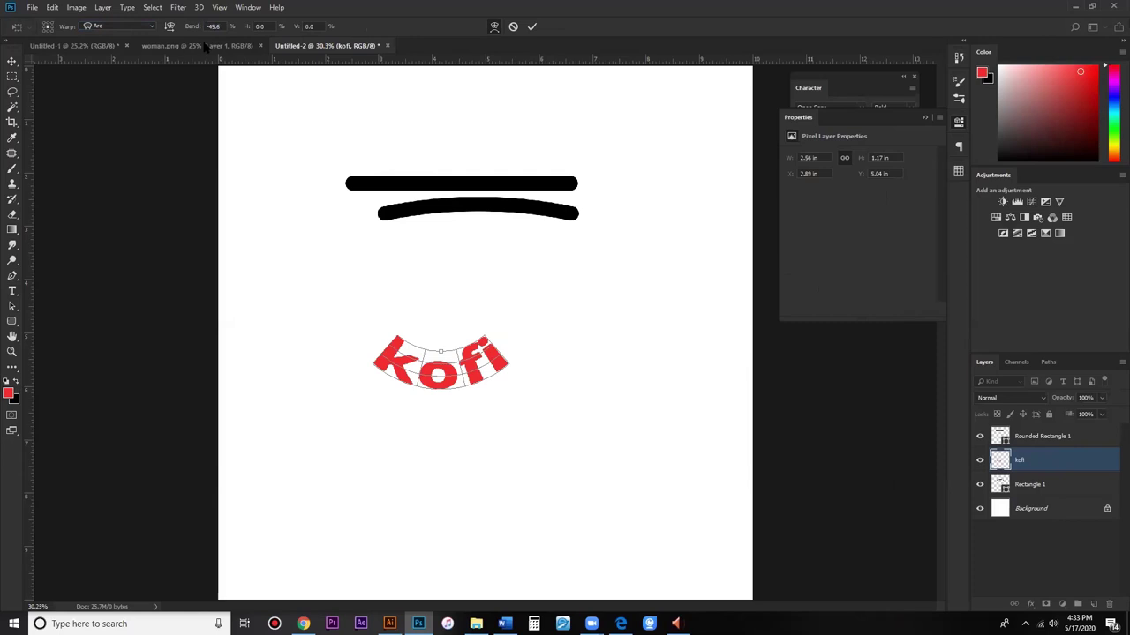
drag(176, 28, 64, 28)
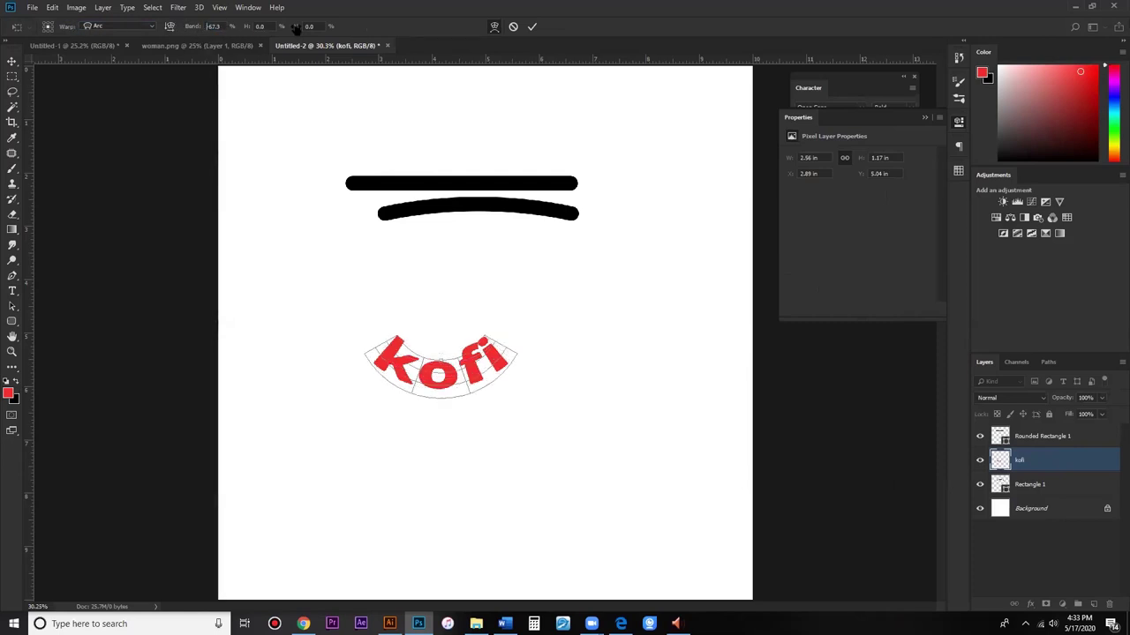
drag(296, 26, 432, 30)
drag(276, 53, 386, 63)
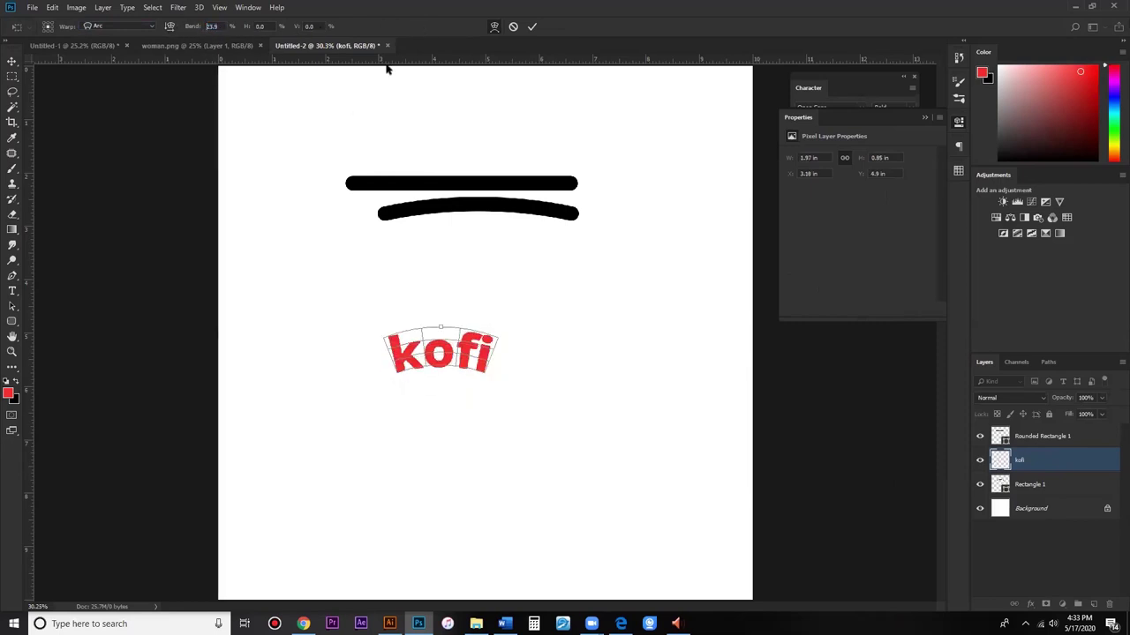
click(15, 58)
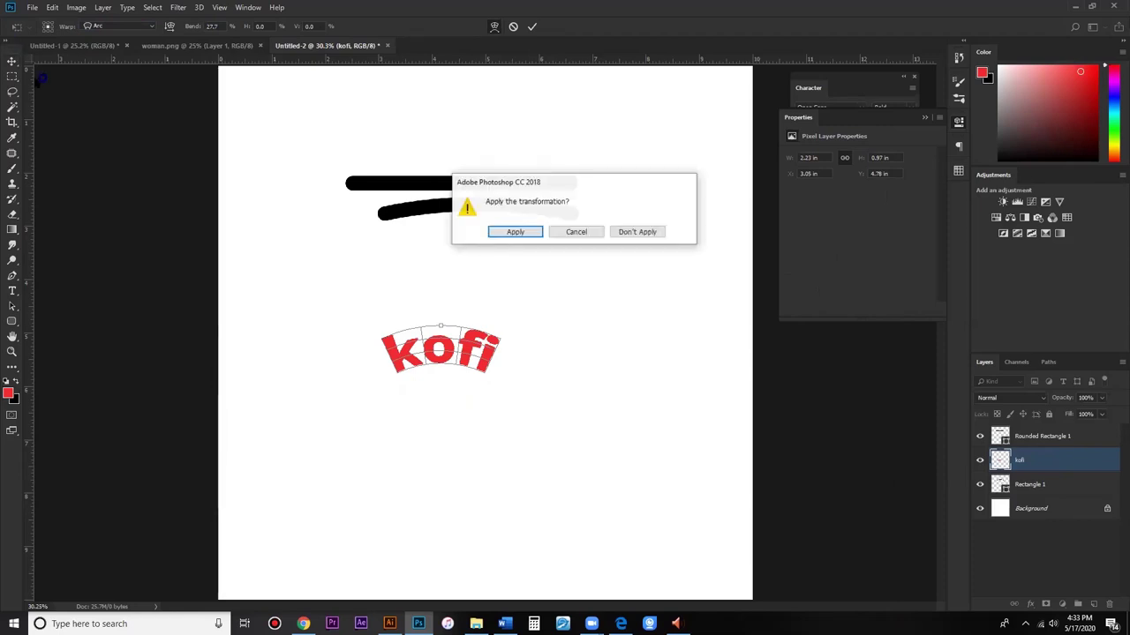
click(513, 230)
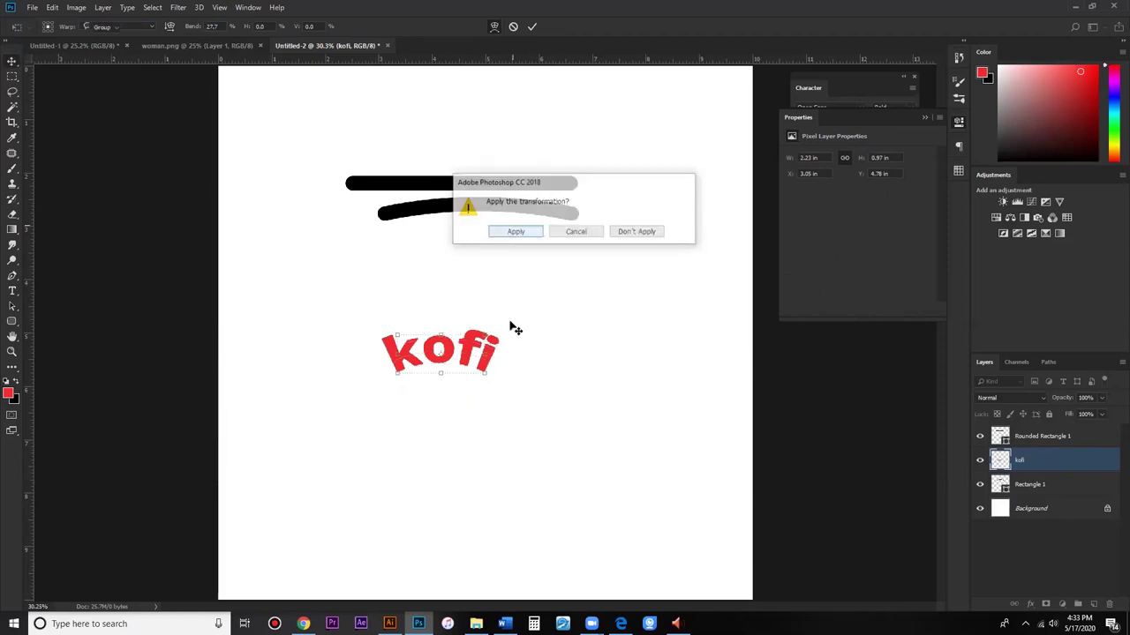
click(588, 372)
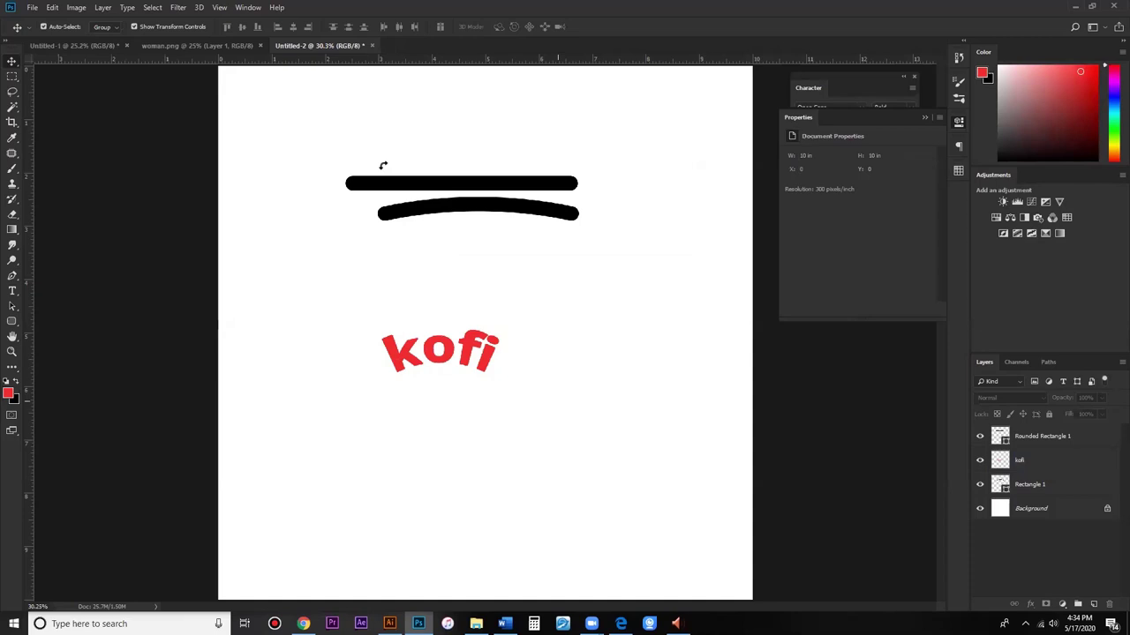
Step: Delete the two bar layers and the kofi layer, leaving only the Background
key(Delete)
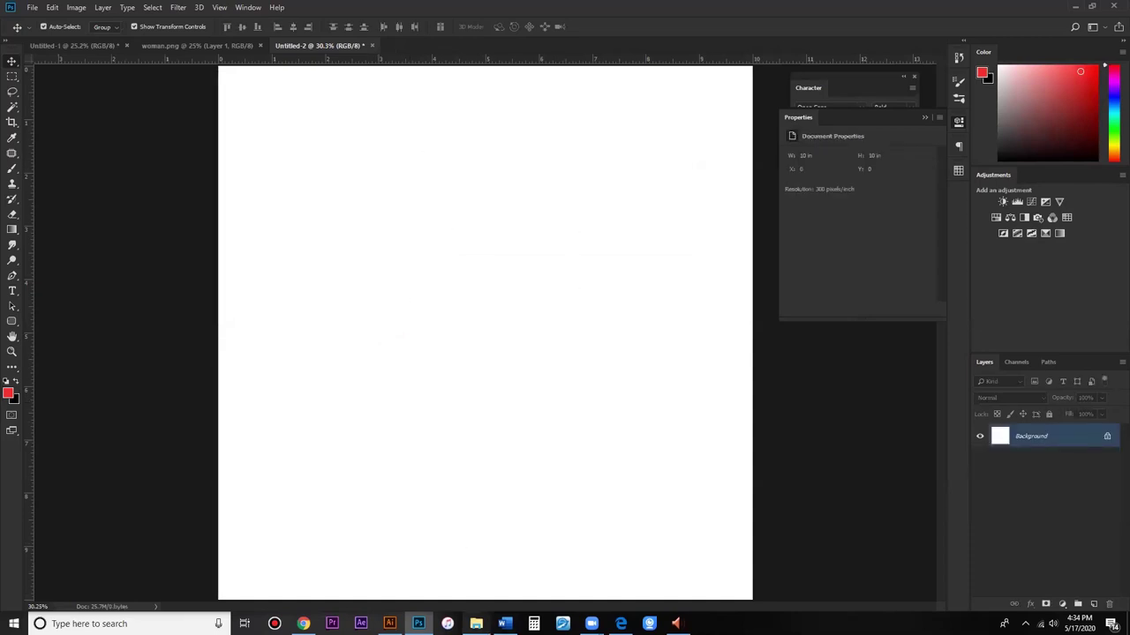
mouse_move(476, 624)
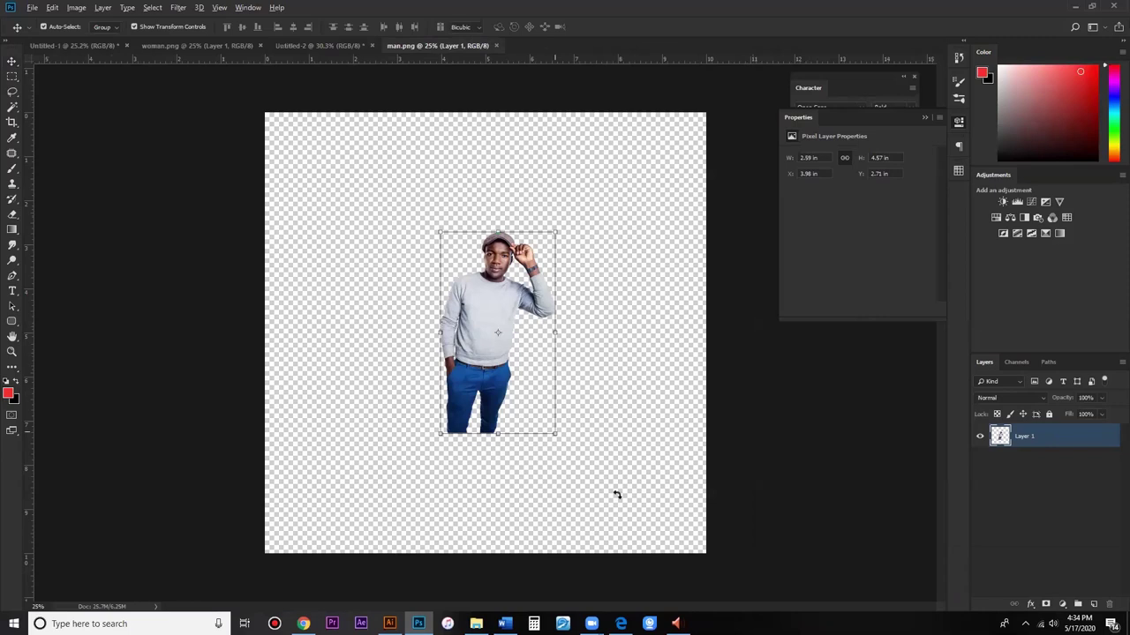
Step: Scale the man cutout up to 177.9%, commit it, and zoom in on his face
drag(555, 433, 600, 512)
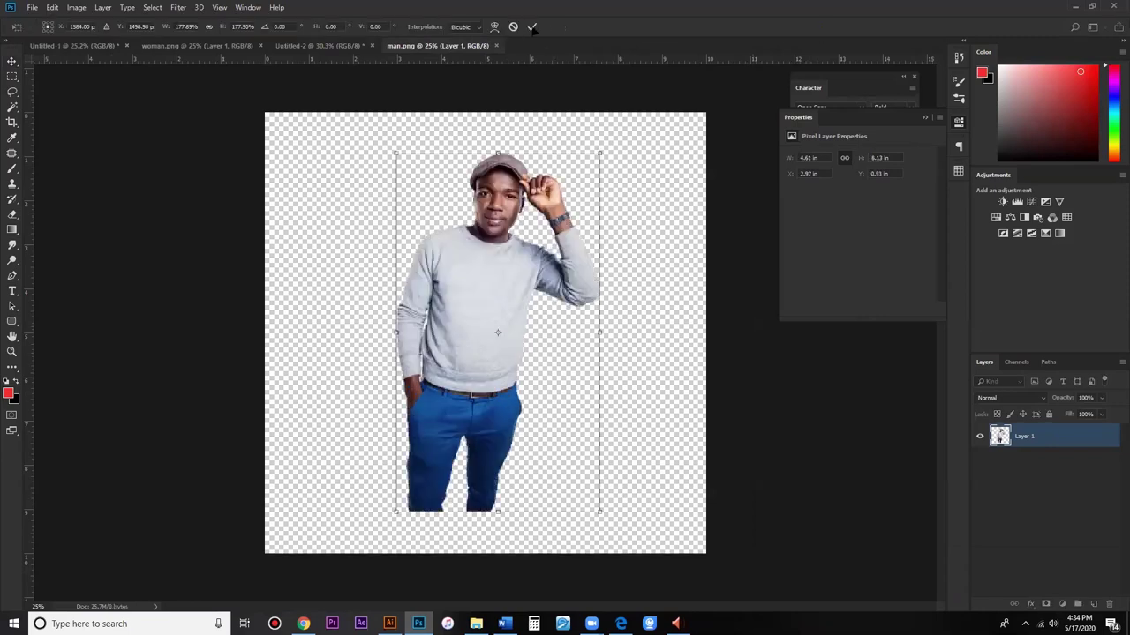
key(Return)
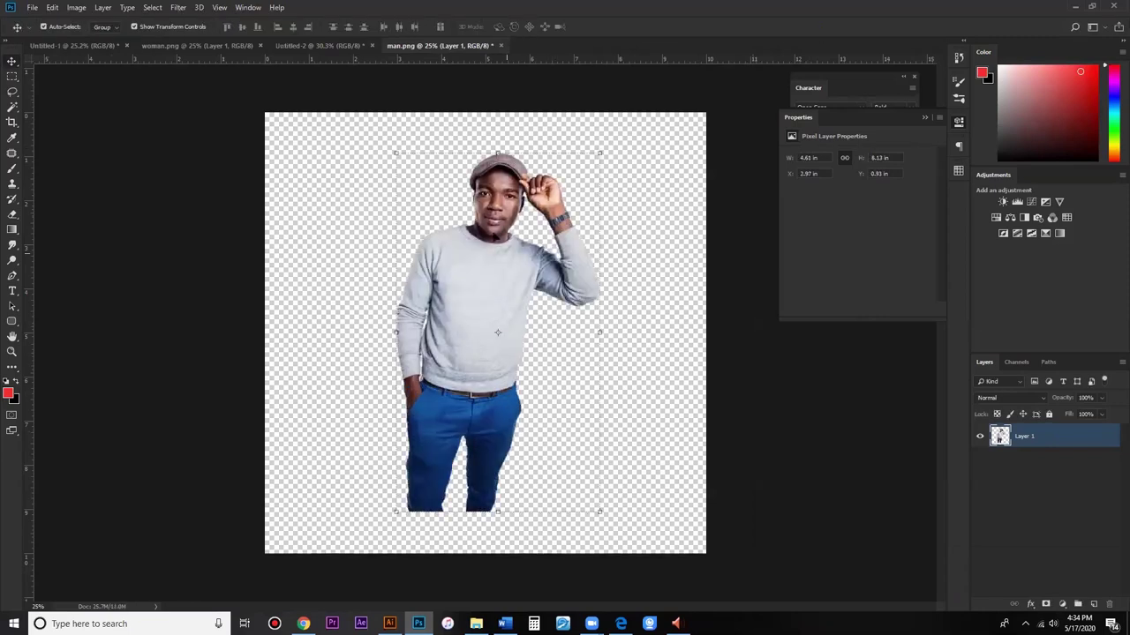
key(ctrl+plus)
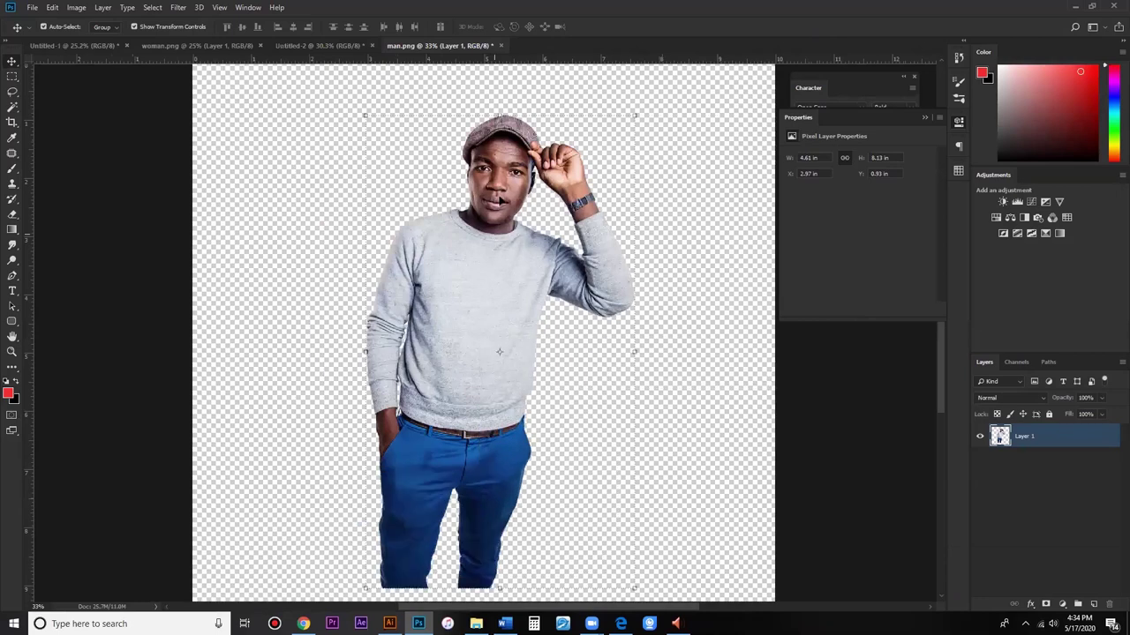
scroll(498, 200, up, 2)
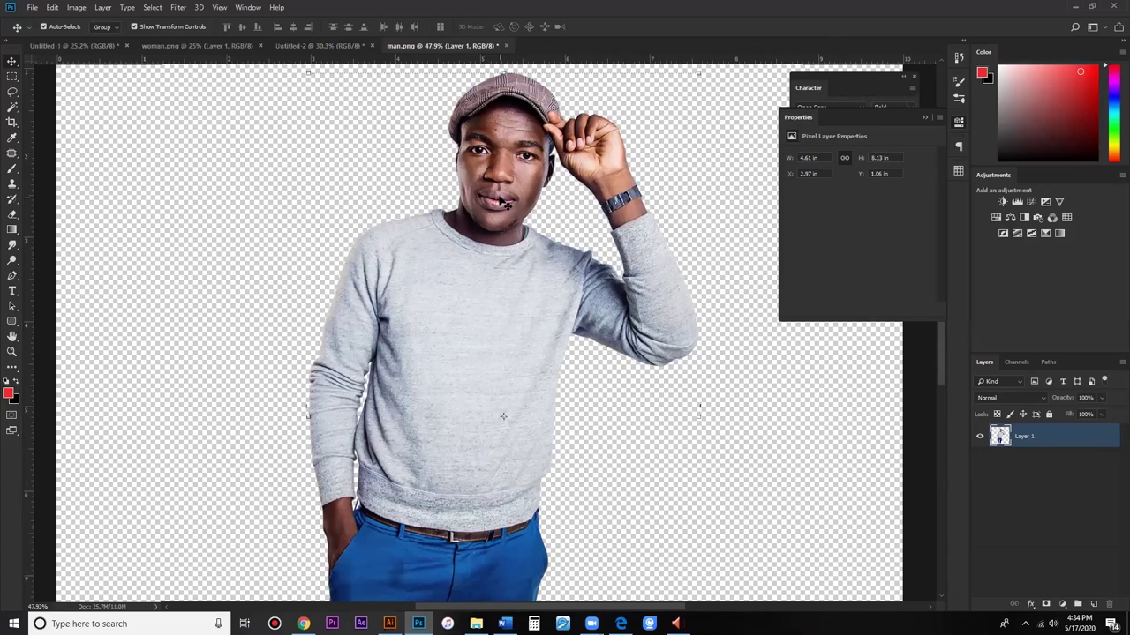
key(ctrl)
key(ctrl)
Step: Launch the Camera Raw Filter on the enlarged man layer with Shift+Ctrl+A
click(474, 180)
key(ctrl+shift+a)
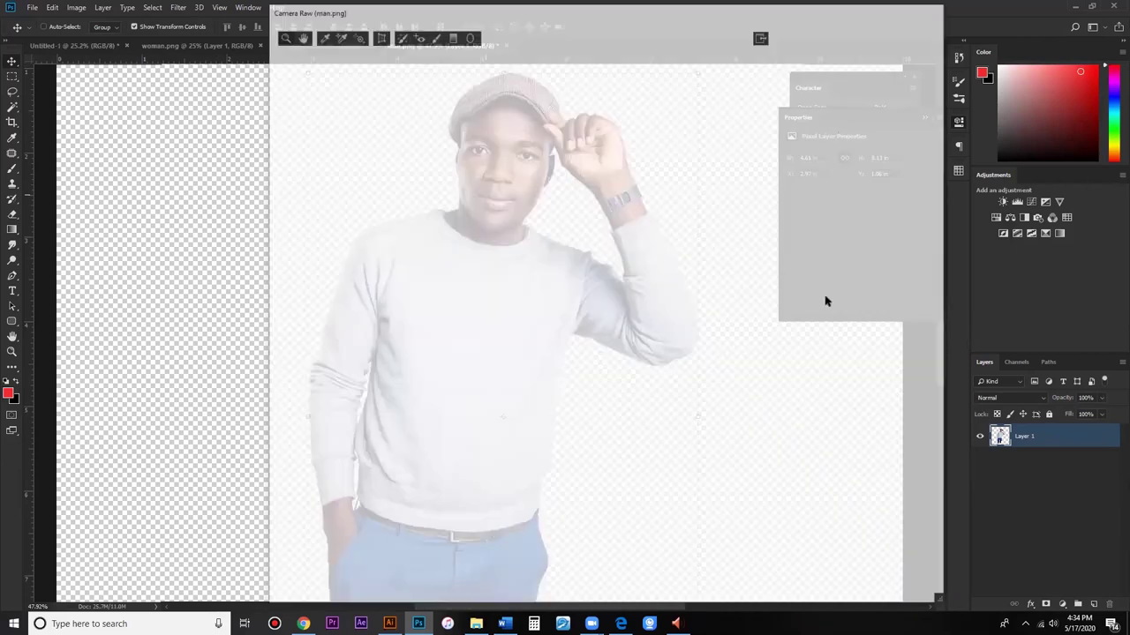
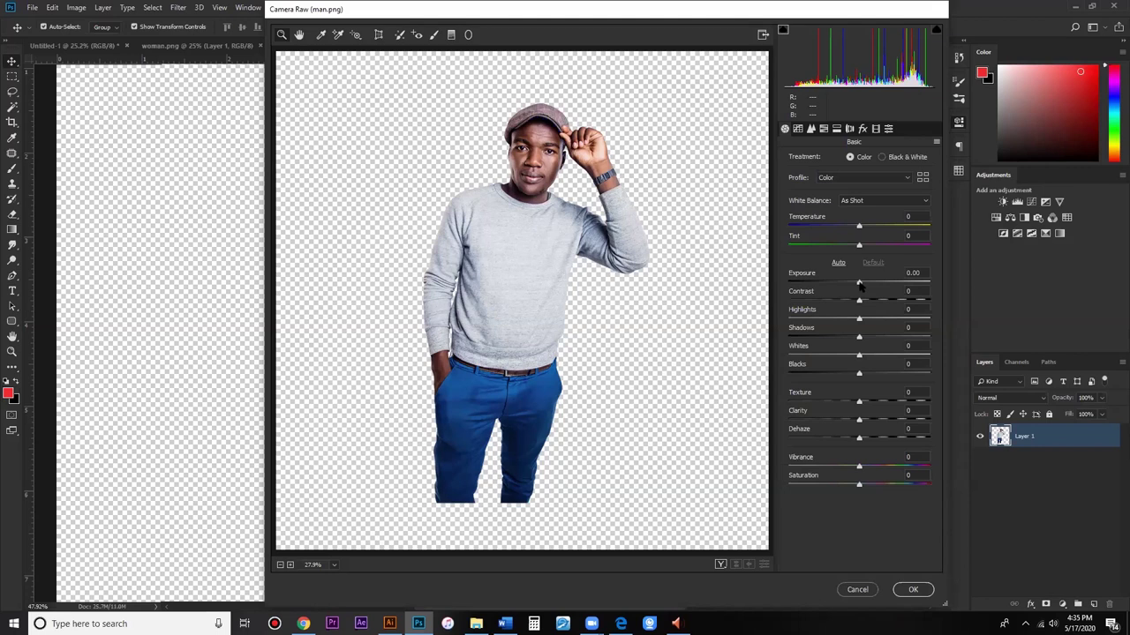
Step: Reset Exposure to 0 and set Contrast to +16 and Highlights to +12 in Camera Raw
click(861, 283)
click(871, 283)
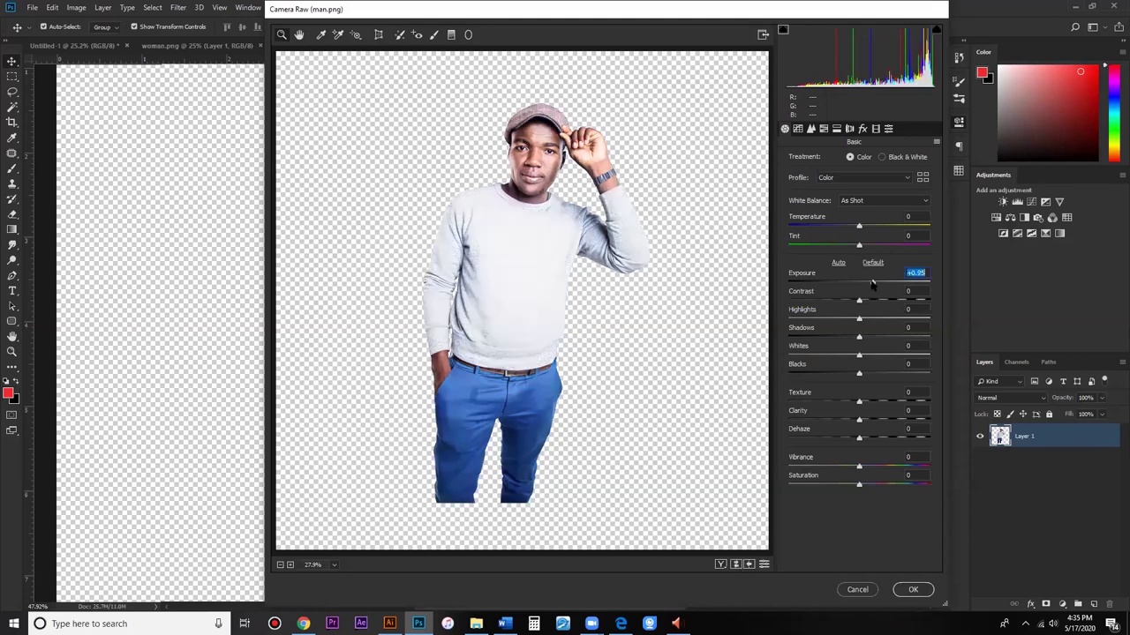
double_click(871, 283)
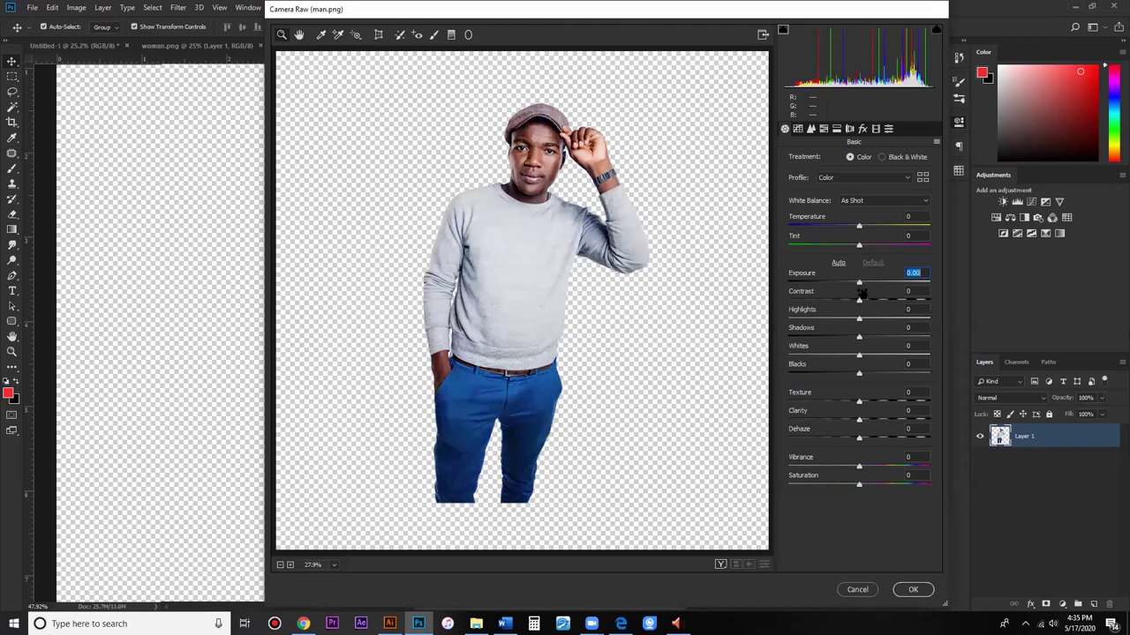
click(871, 301)
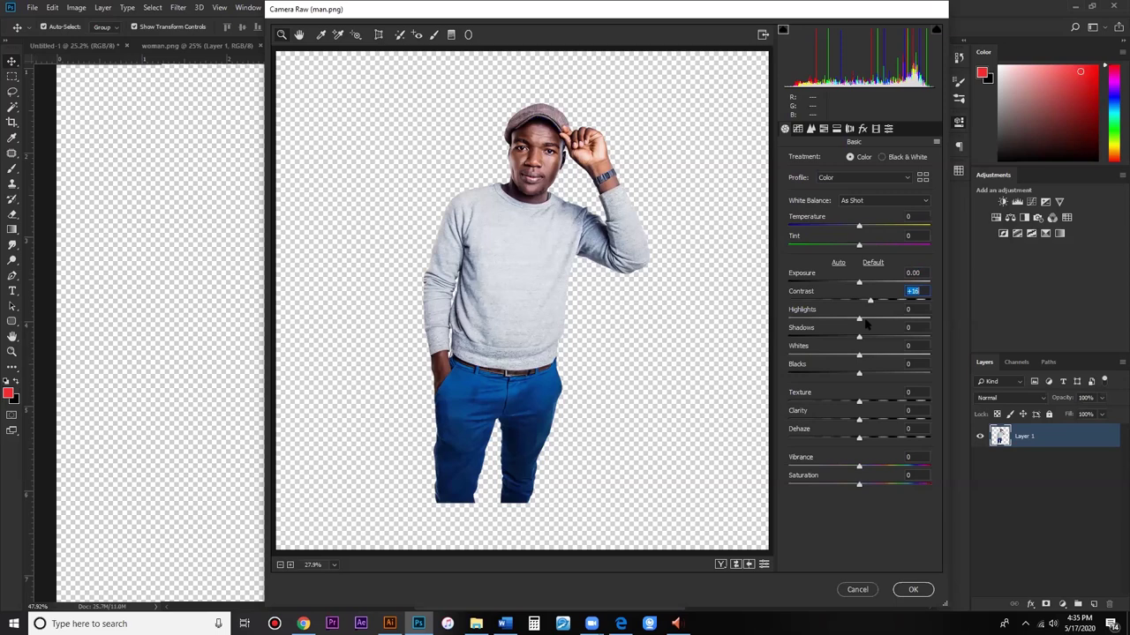
click(866, 321)
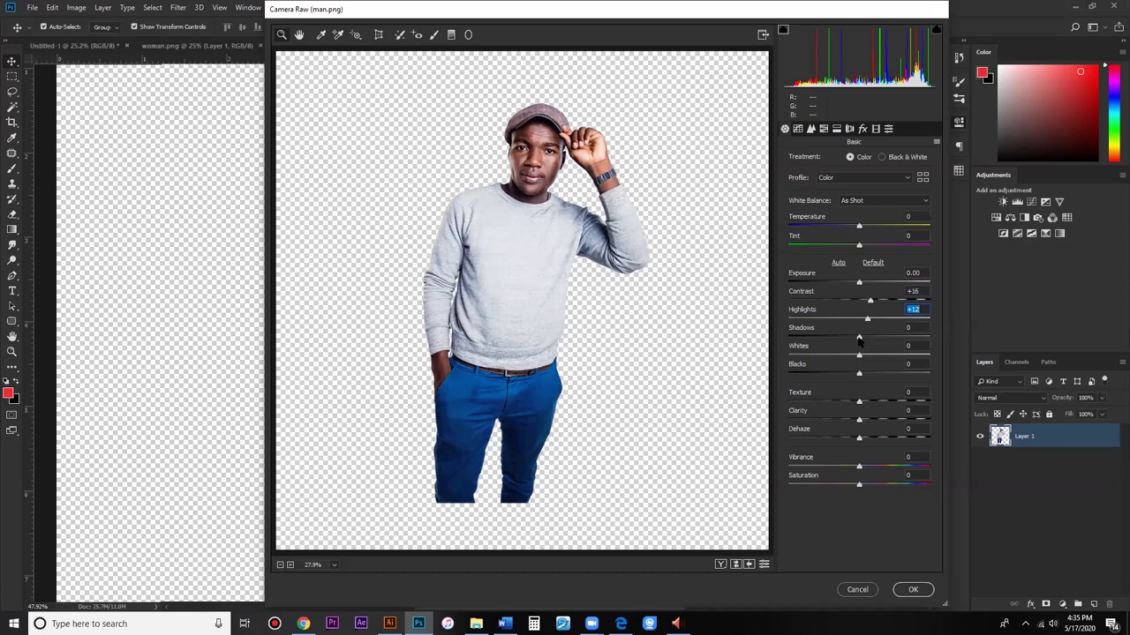
Step: Adjust the Shadows slider back and forth, settling at about -3
drag(852, 342, 848, 342)
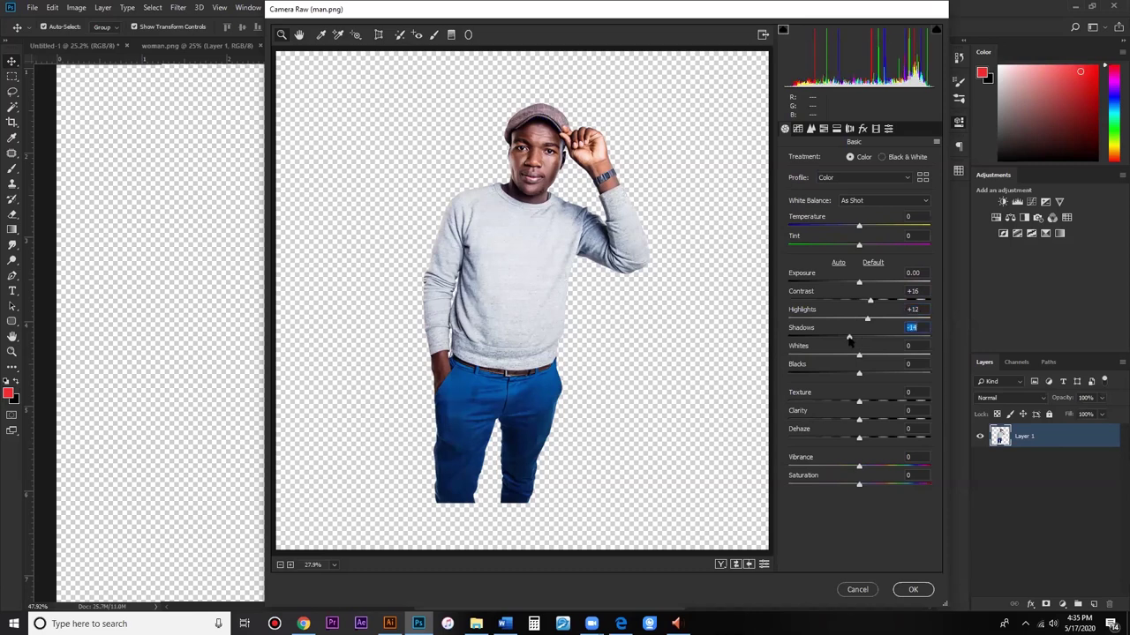
drag(848, 338, 834, 340)
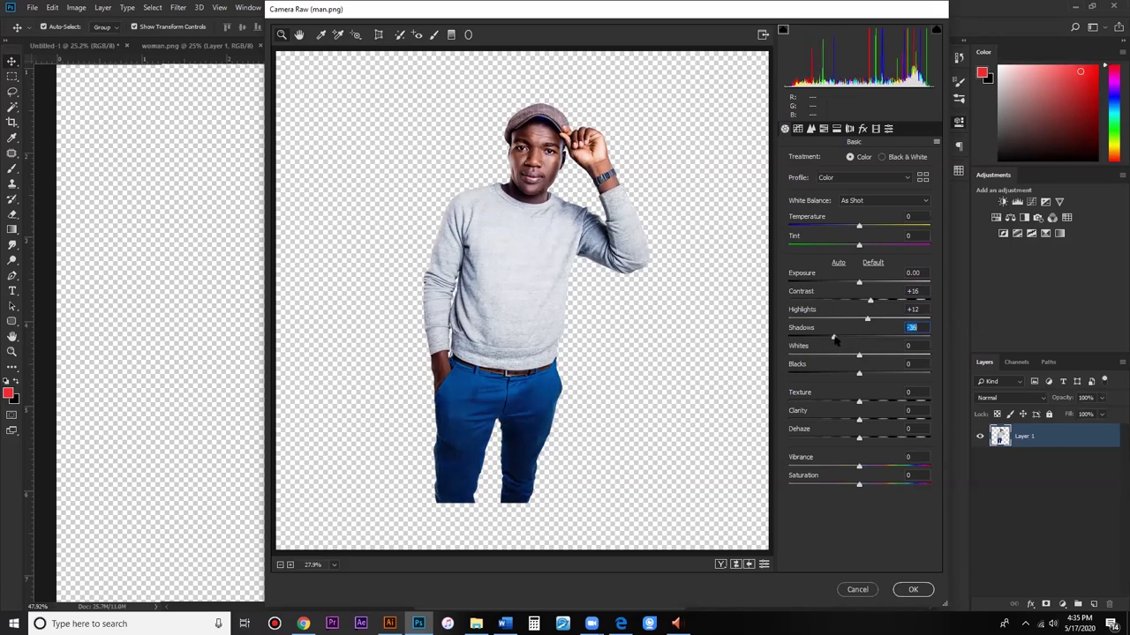
click(856, 339)
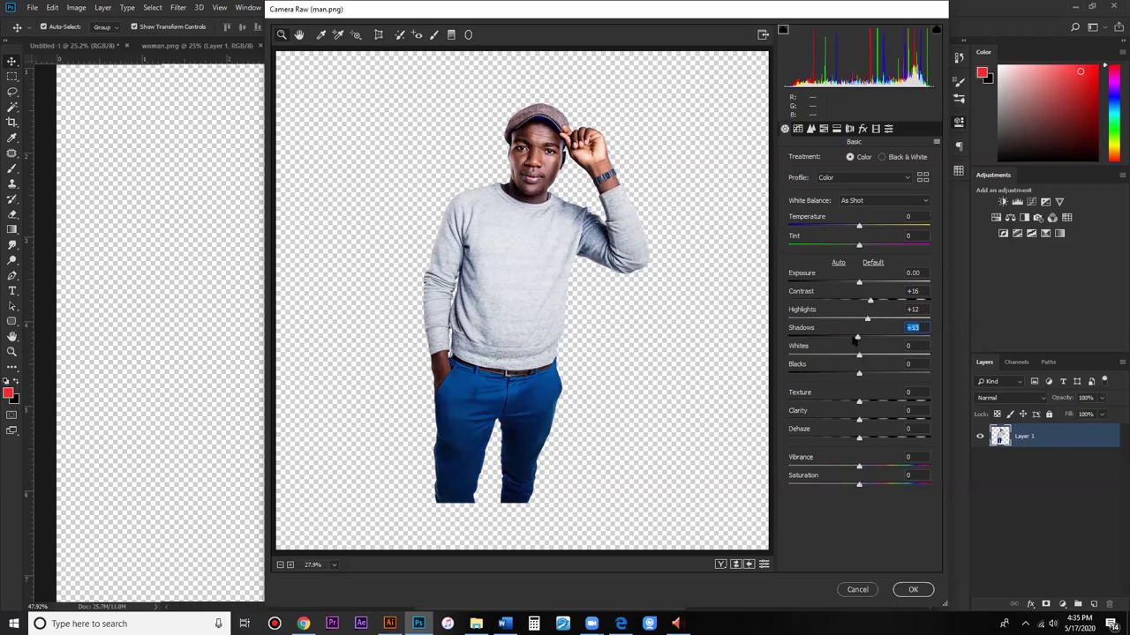
drag(854, 339, 833, 343)
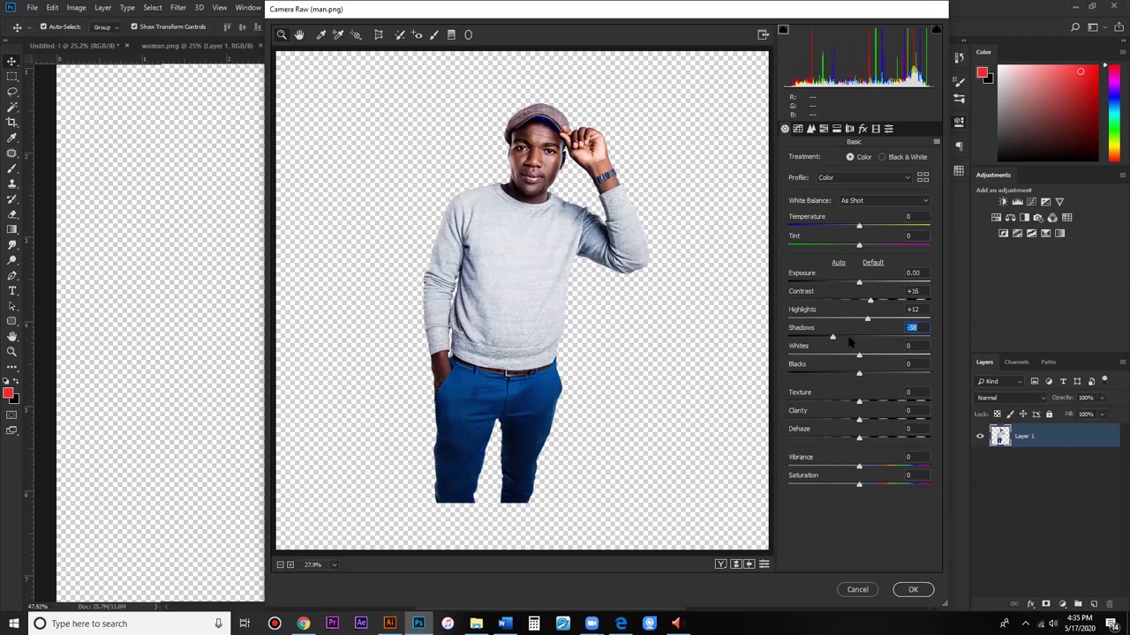
click(845, 338)
key(Up)
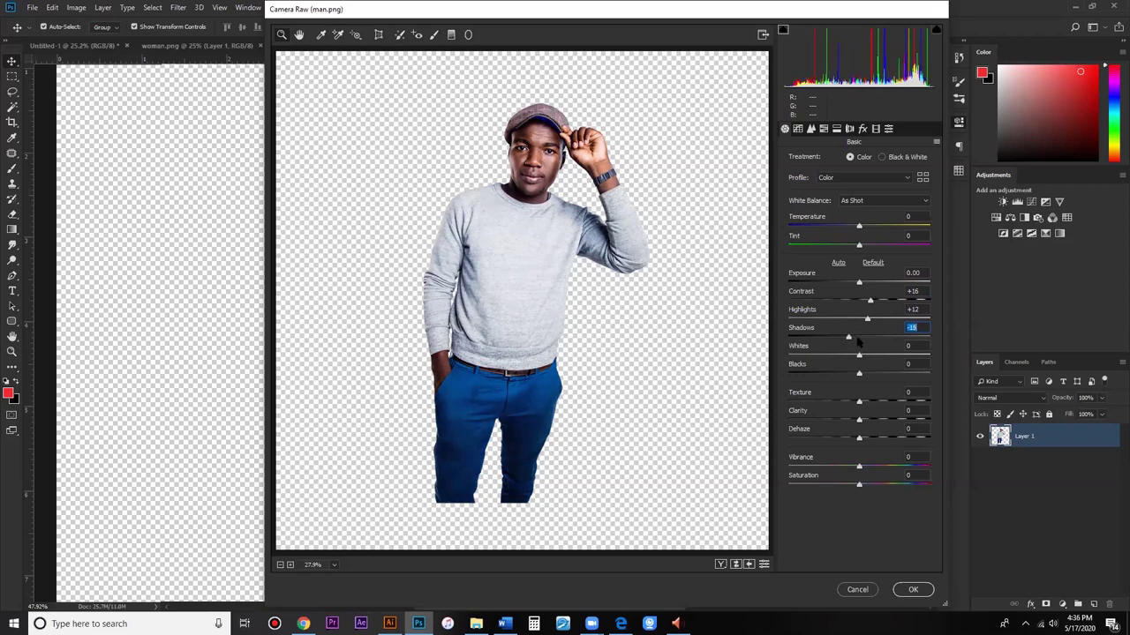
click(858, 340)
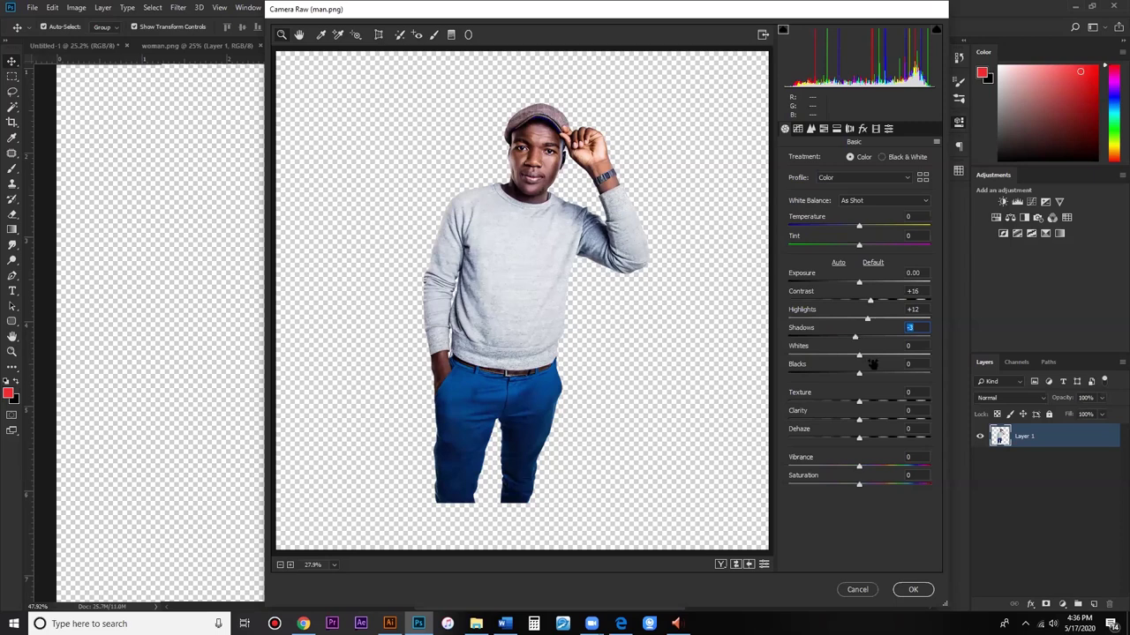
Step: Enter Shadows -2, Whites -25, Blacks -19 and Texture +6 in the Basic panel
key(Up)
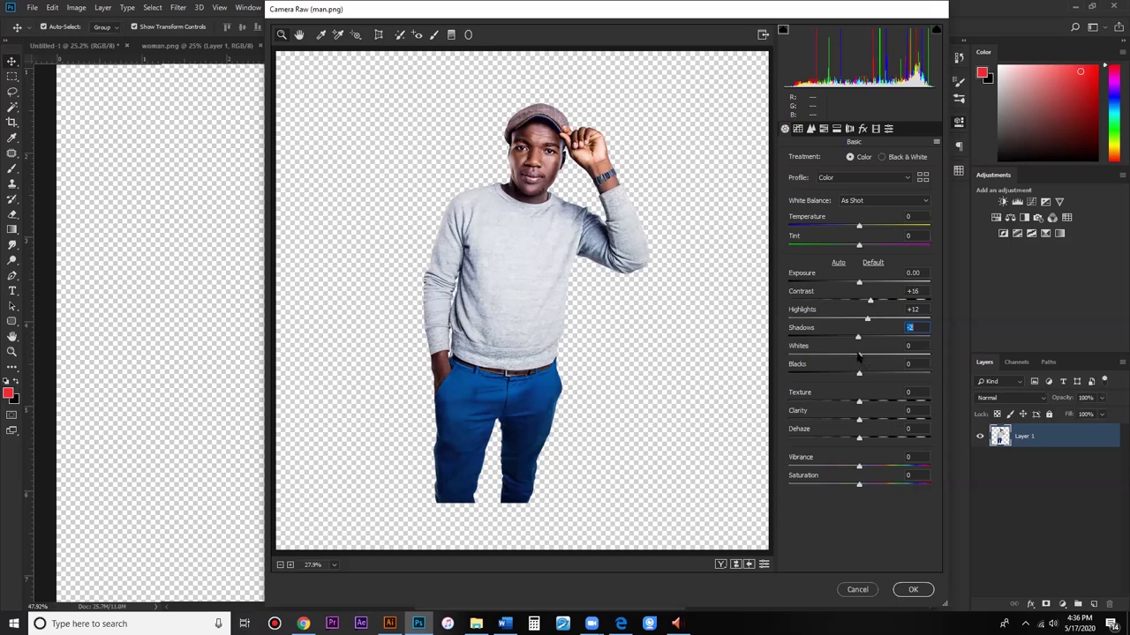
key(Tab)
text(-25)
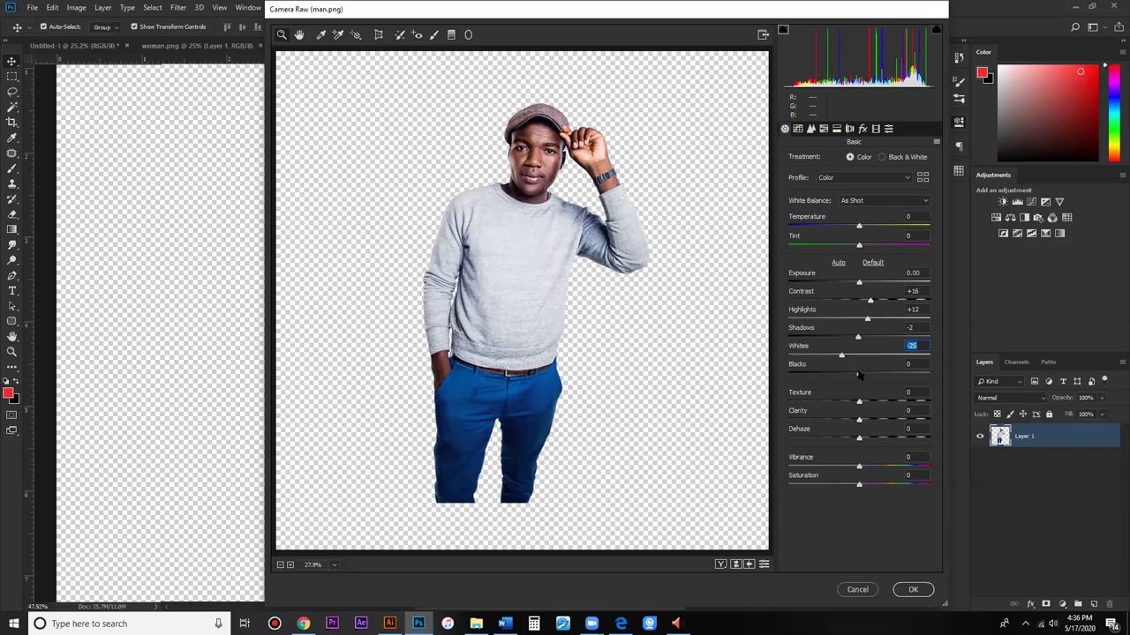
key(Tab)
text(-15)
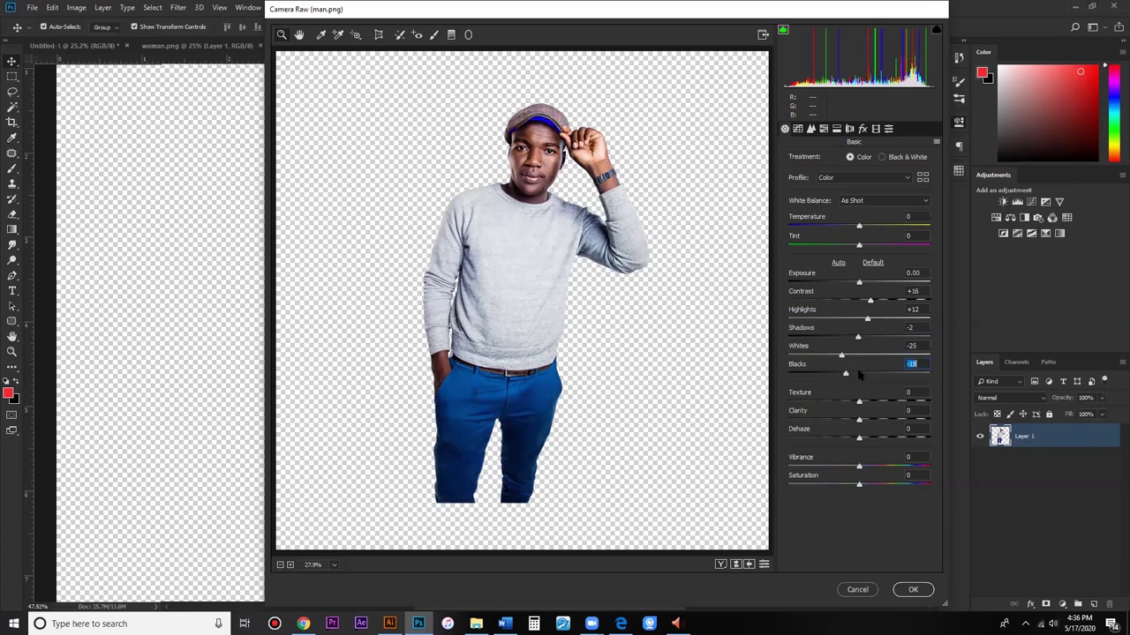
key(Tab)
key(Up)
key(Up)
key(Up)
key(Up)
key(Up)
key(Up)
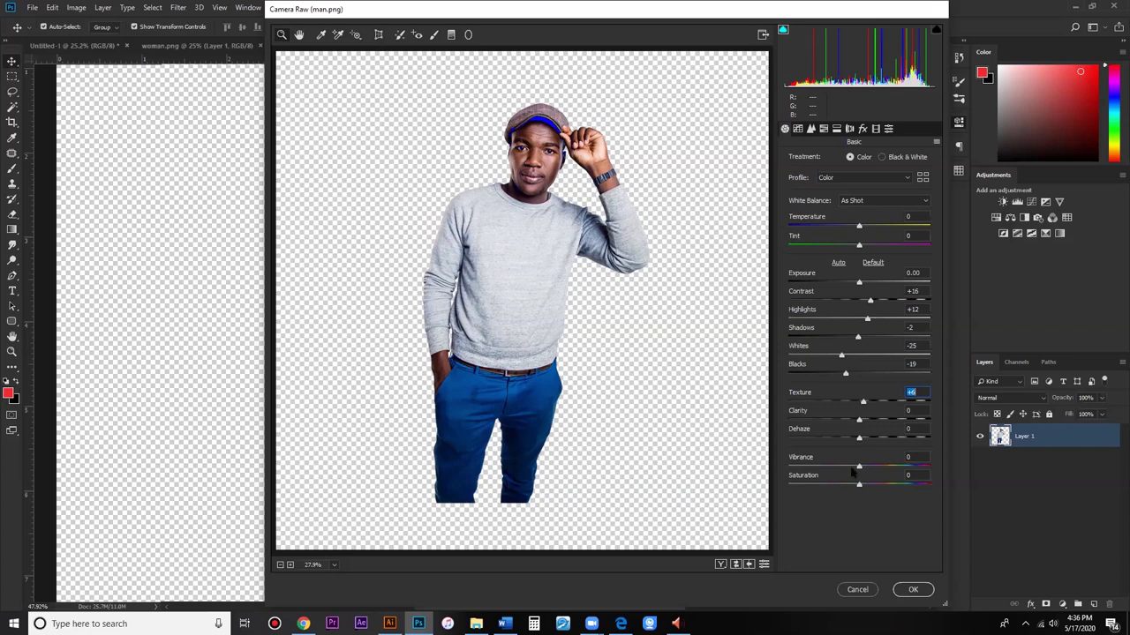
Step: Enter Clarity +48, then show Camera Raw's Detail sharpening and noise reduction panel
key(Tab)
text(43)
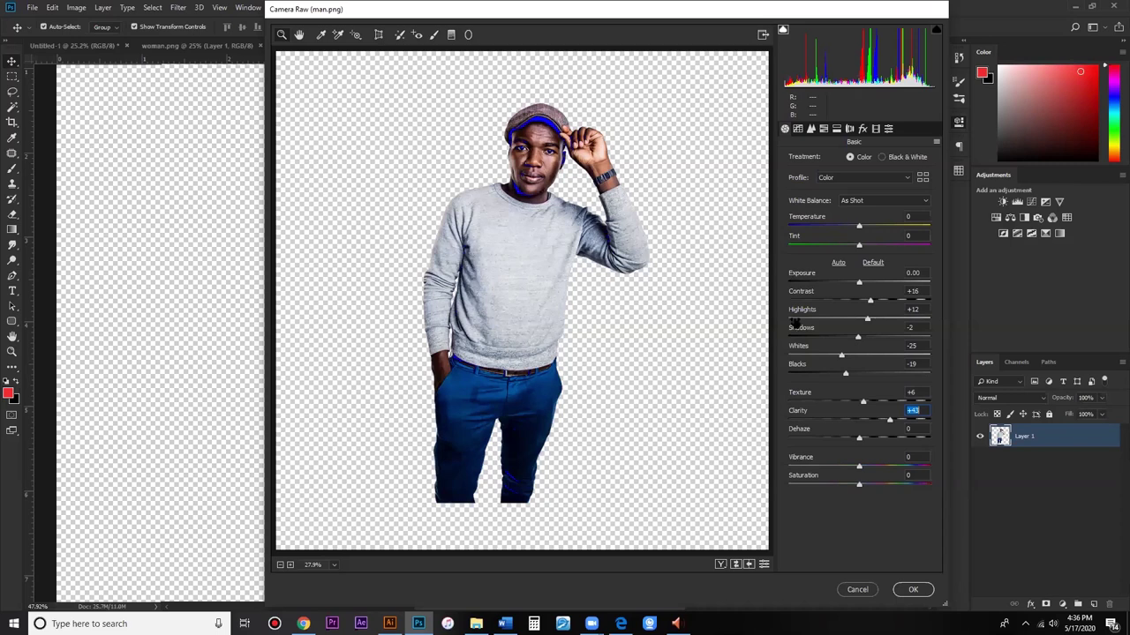
text(48)
key(Tab)
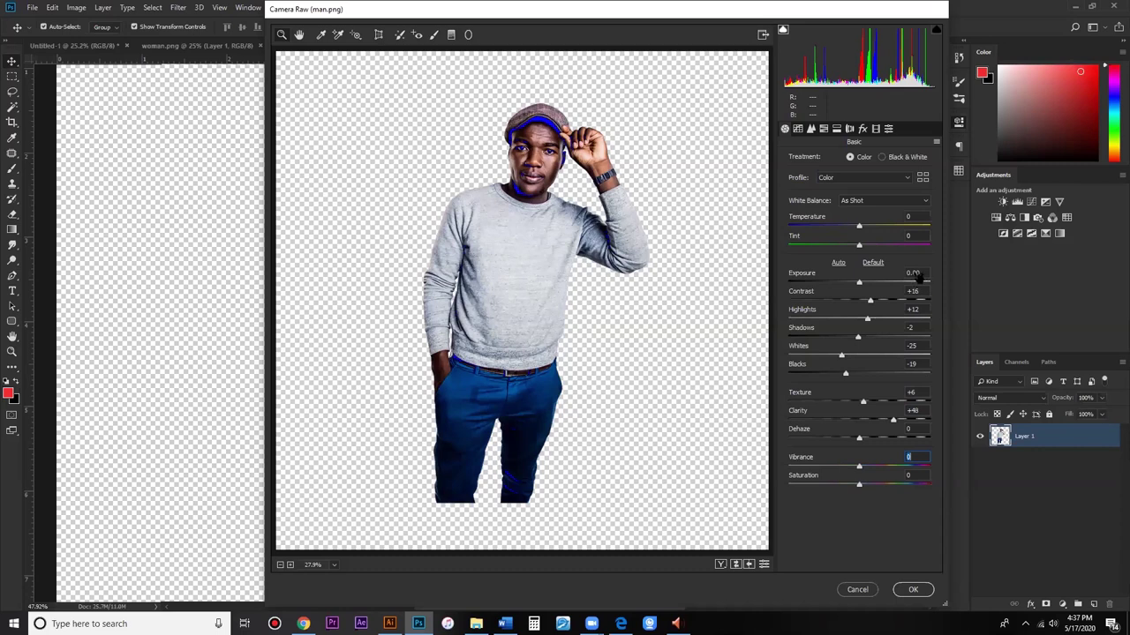
key(ctrl+alt+3)
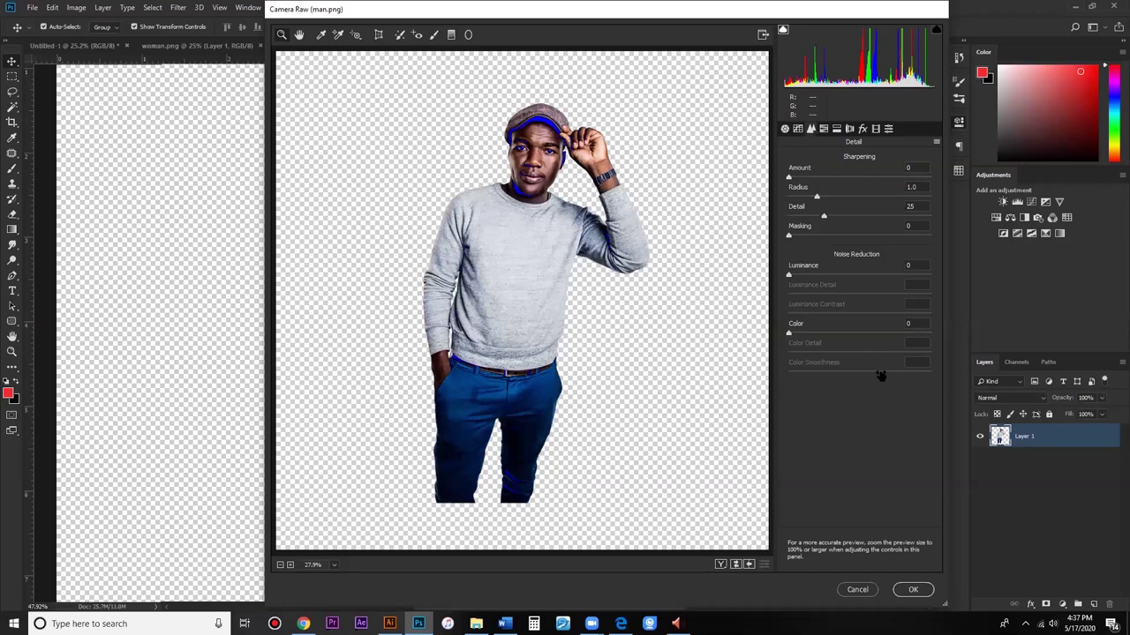
Step: Enter noise reduction values Luminance 34, Detail 50, Contrast 10, Color 20, then apply Camera Raw
text(34)
key(Tab)
text(50)
key(Tab)
text(10)
key(Tab)
text(20)
key(Tab)
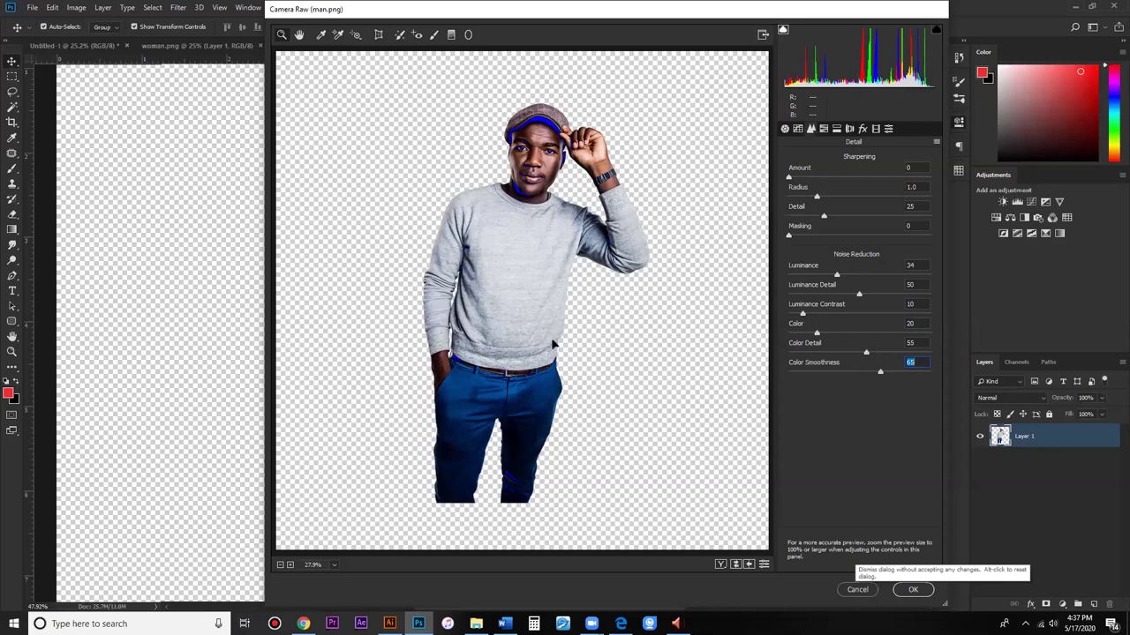
key(Return)
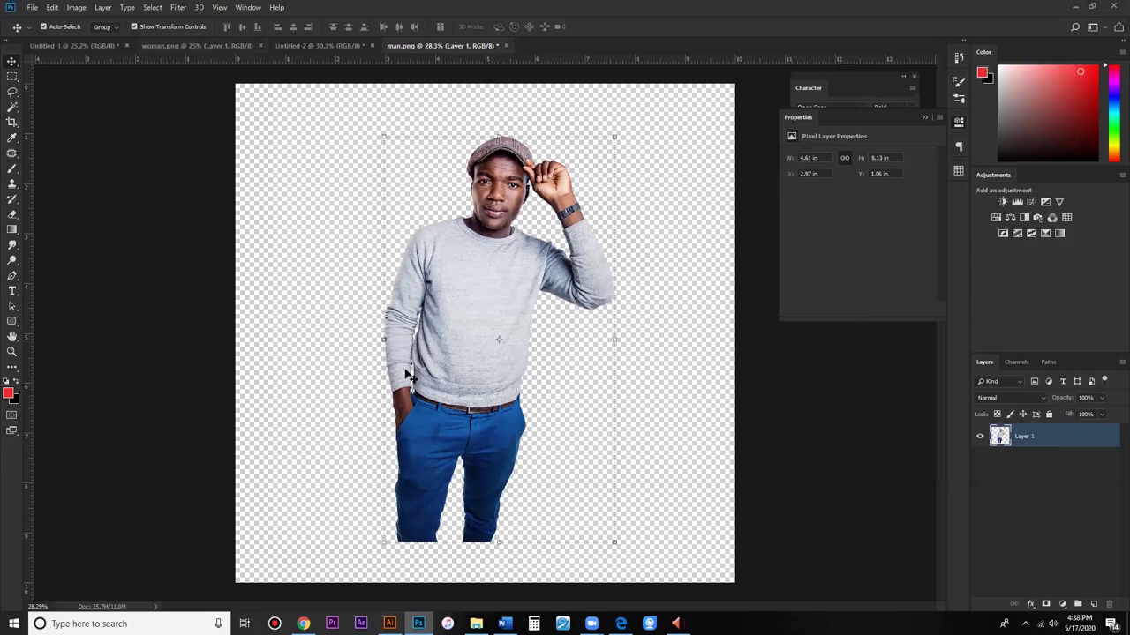
Step: Switch from man.png to the Untitled-1 photo-contest flyer document
key(ctrl+Tab)
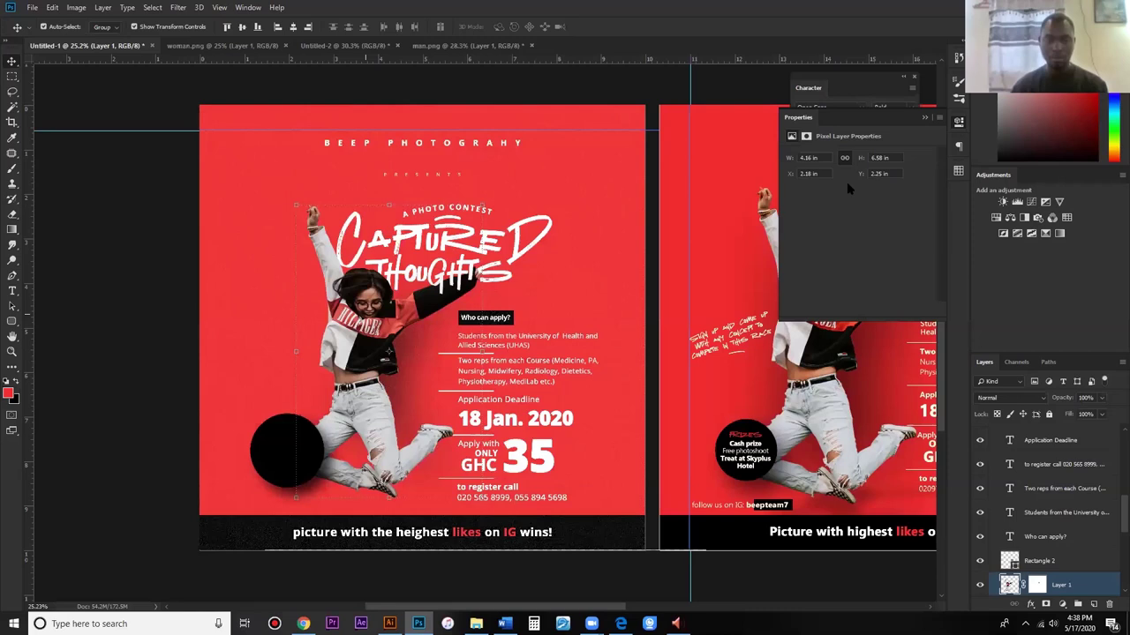
Step: Add a Color Balance 1 adjustment layer above Layer 1 from the Adjustments panel
click(1024, 217)
click(865, 156)
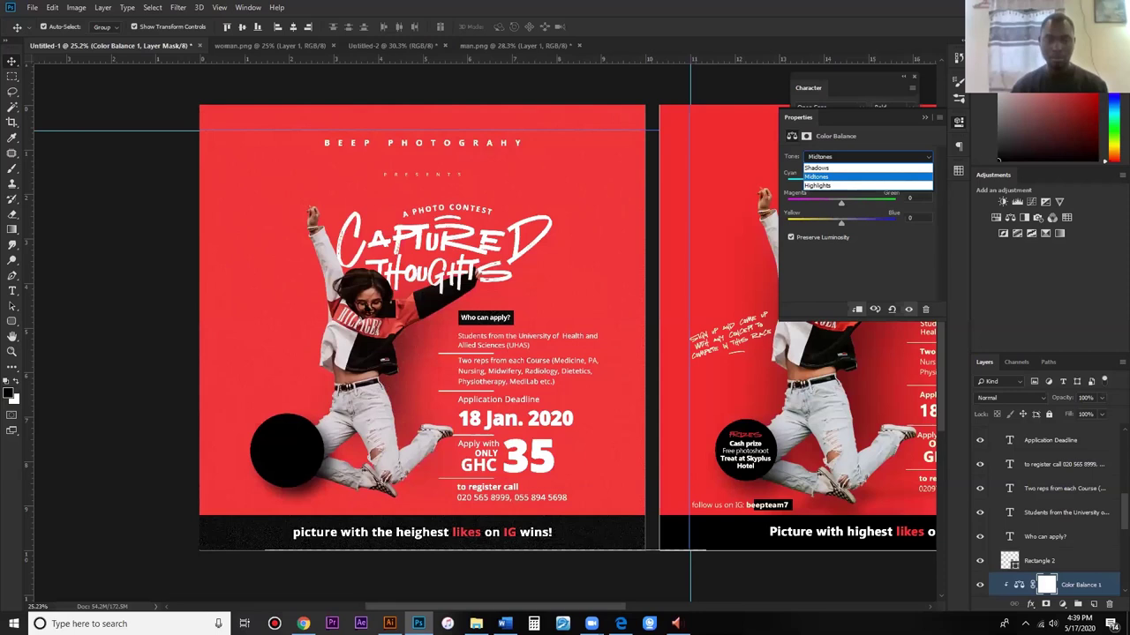
Step: Close the Color Balance Properties panel with Esc
key(Escape)
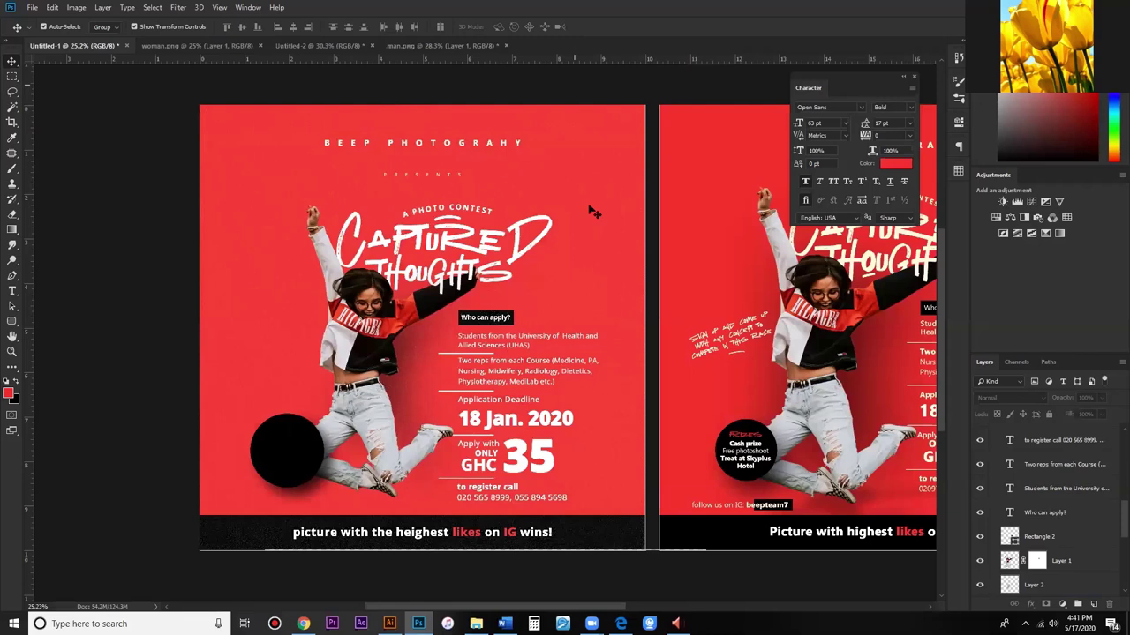
Step: Collapse the Character panel to an icon
click(587, 135)
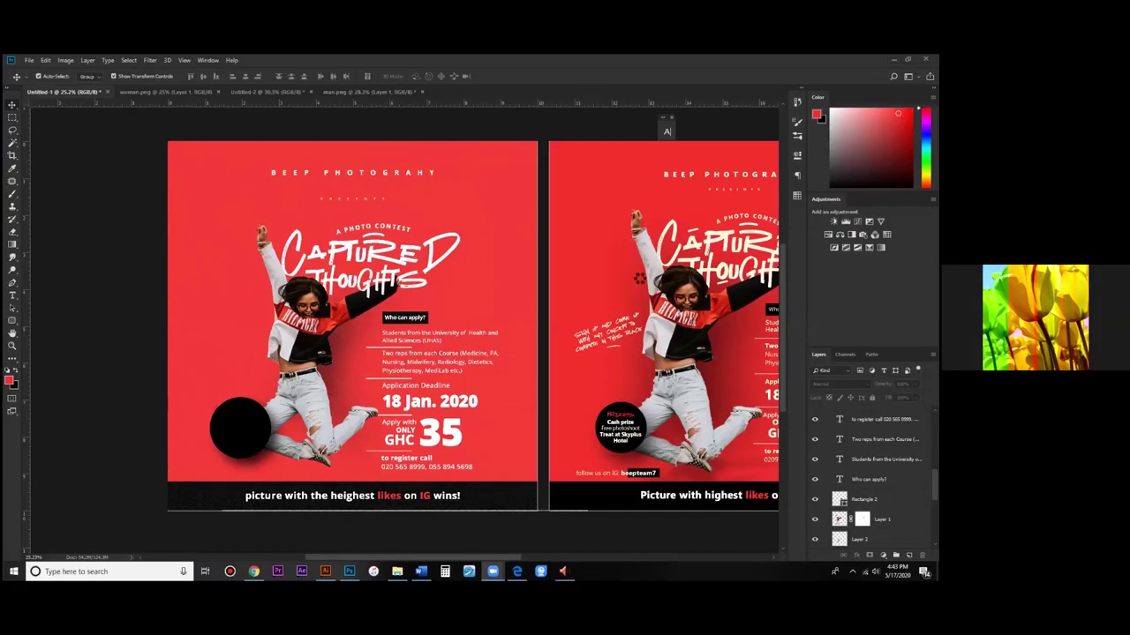
Step: Open Jesus_Conference.psd from the desktop search results for 'jesus'
key(alt+Tab)
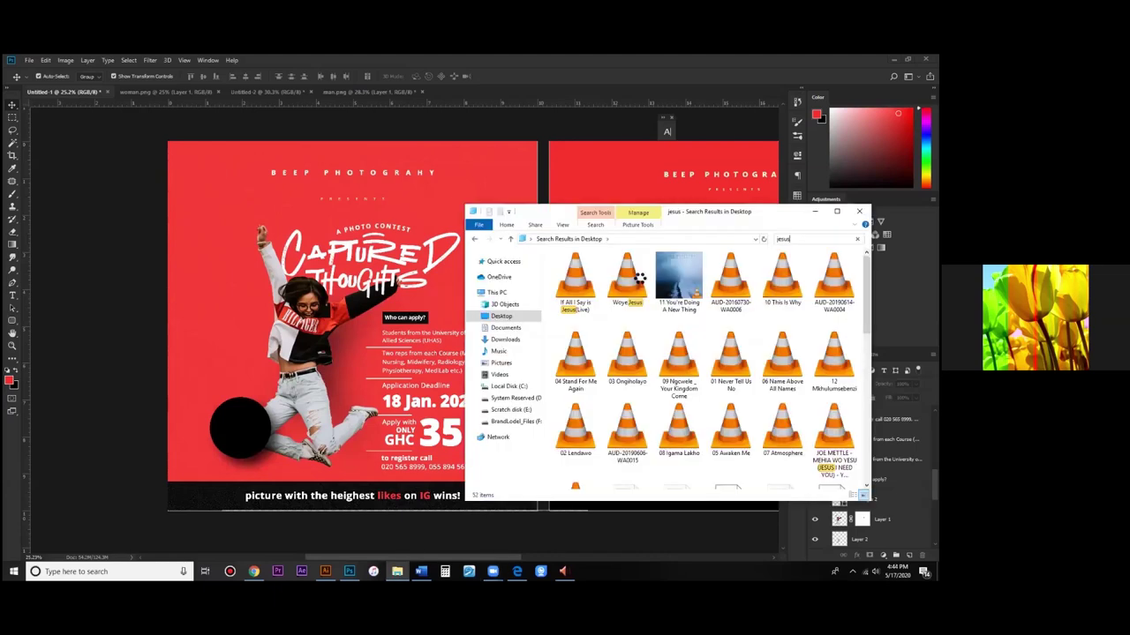
key(alt+Tab)
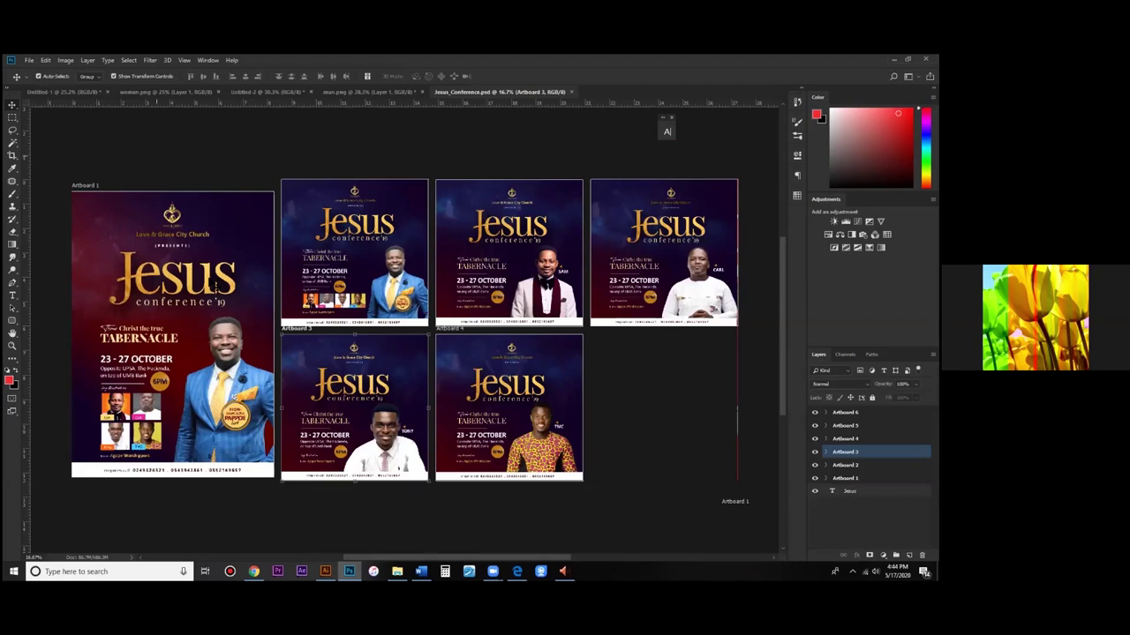
Step: Zoom in on the Jesus Conference artboards and start a new document
scroll(211, 285, up, 2)
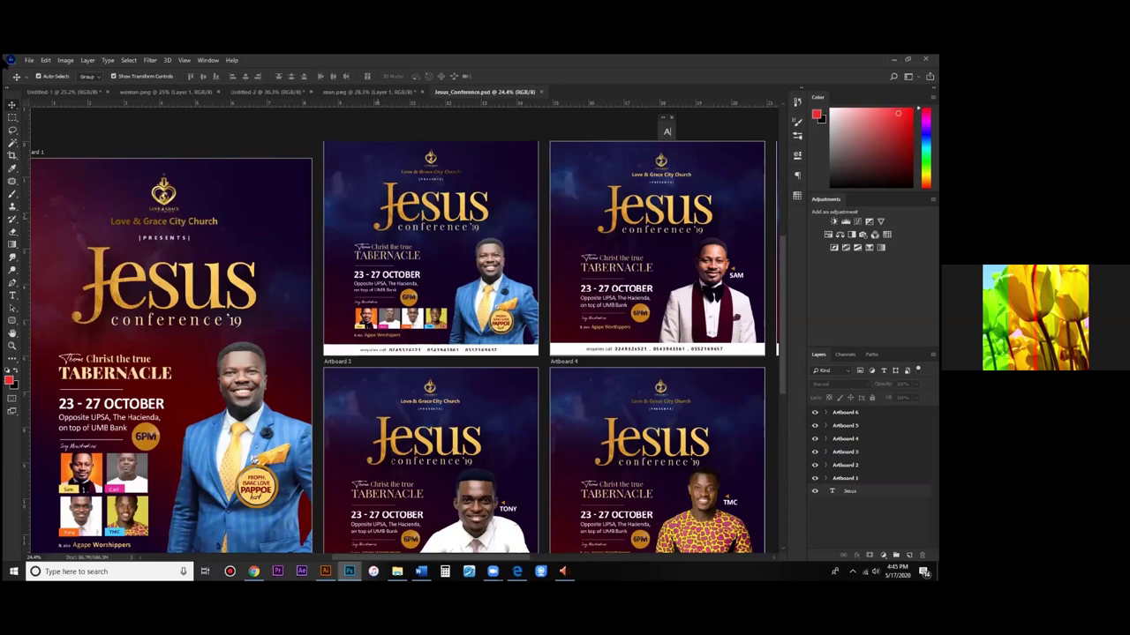
click(29, 60)
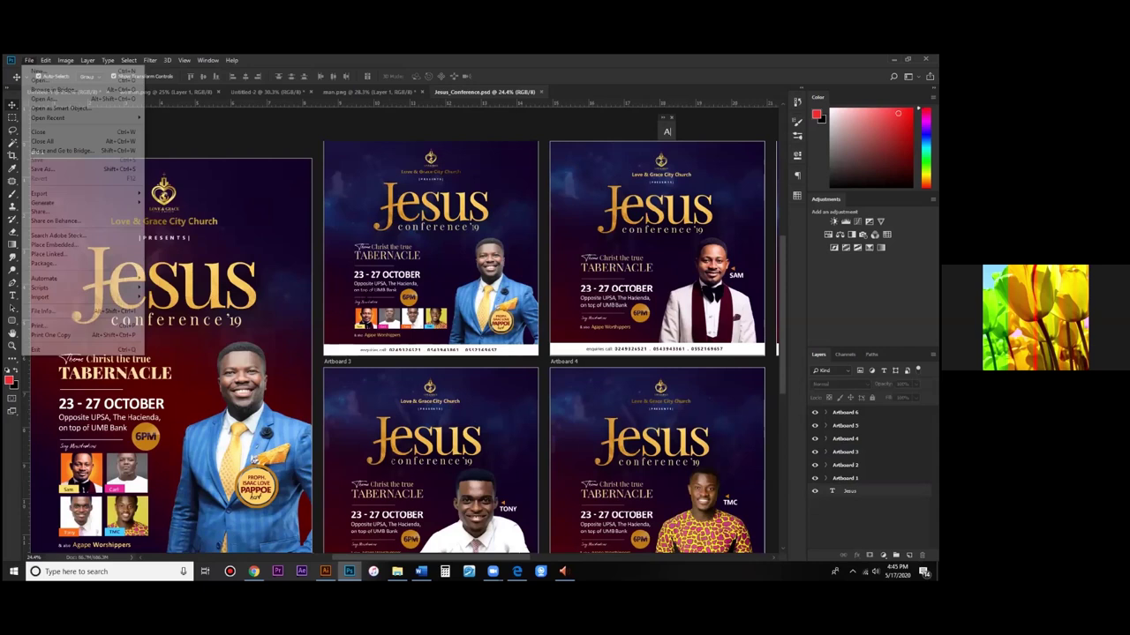
key(ctrl+n)
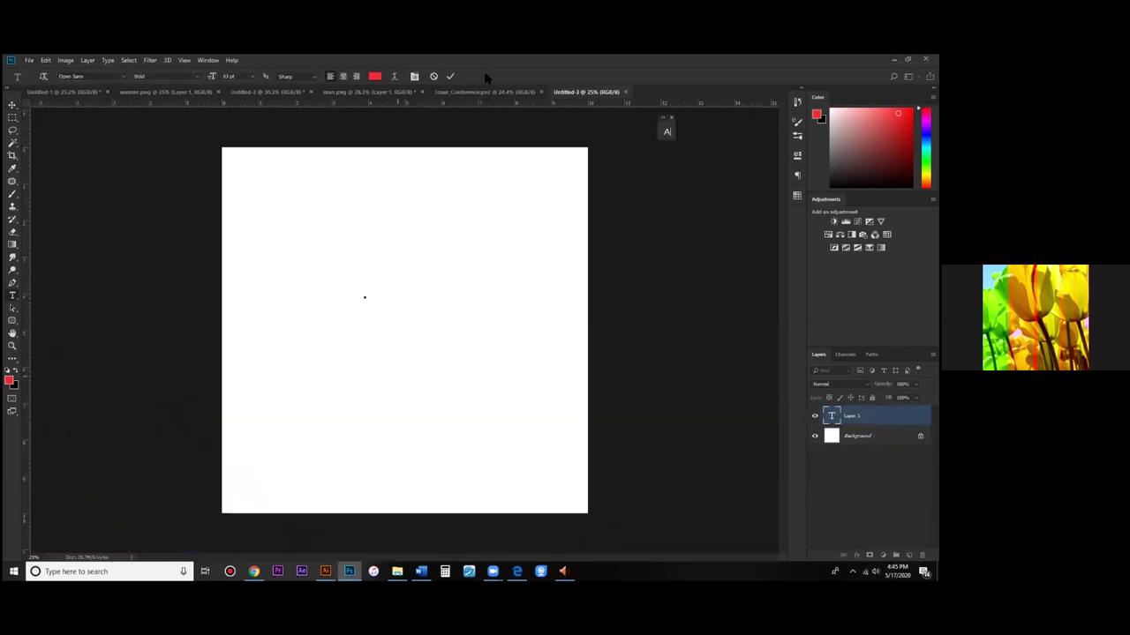
Step: Type 'Jesus' on the new canvas, set it in Playfair Display Regular, and commit
text(J)
text(esus)
key(ctrl+a)
click(71, 76)
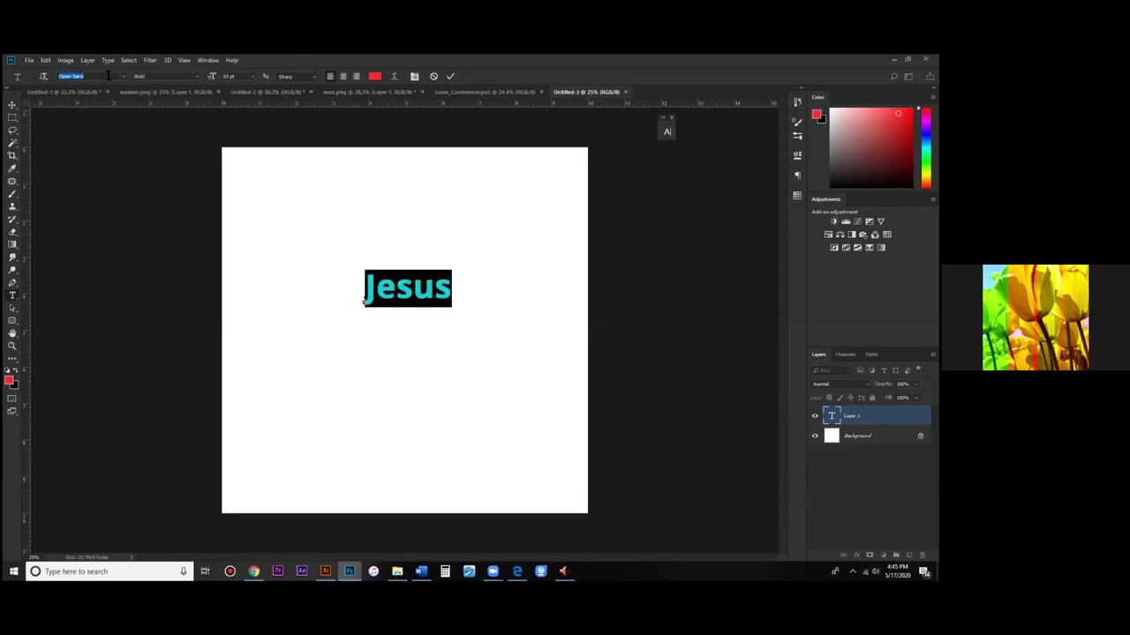
text(pla)
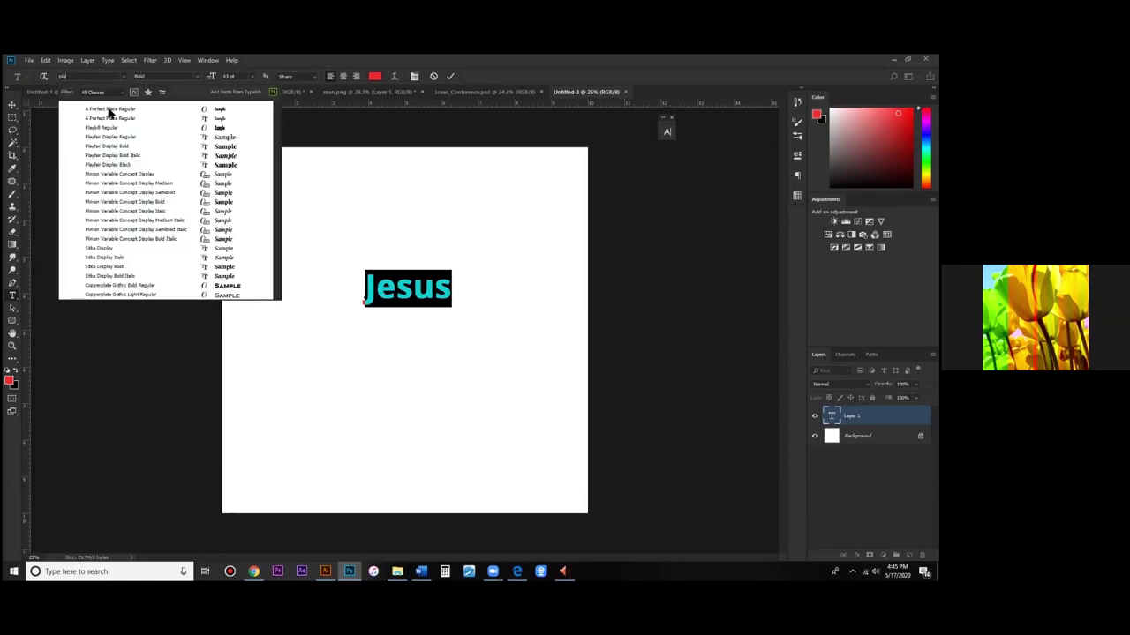
key(Return)
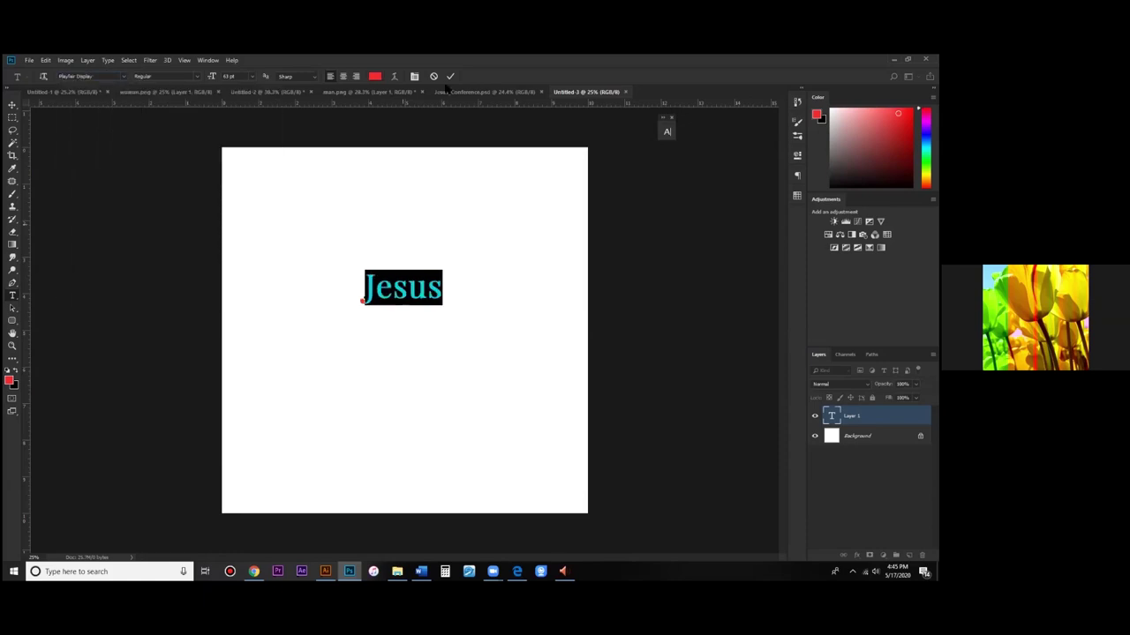
click(450, 75)
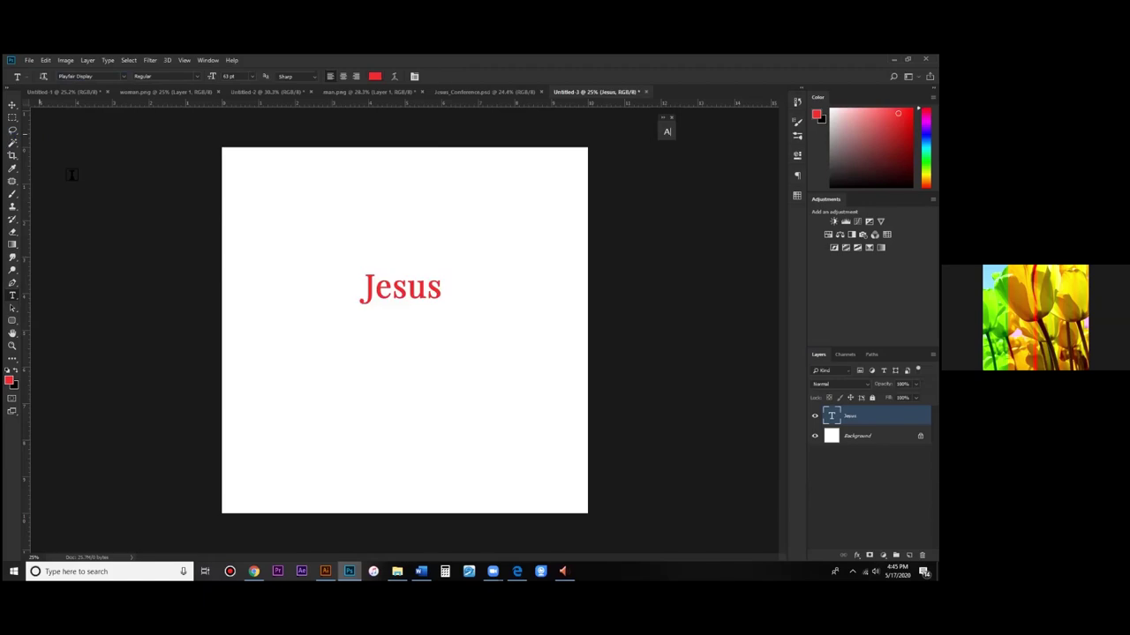
Step: Set the Jesus text's tracking to -40 in the Character panel, then lower it to -60
key(v)
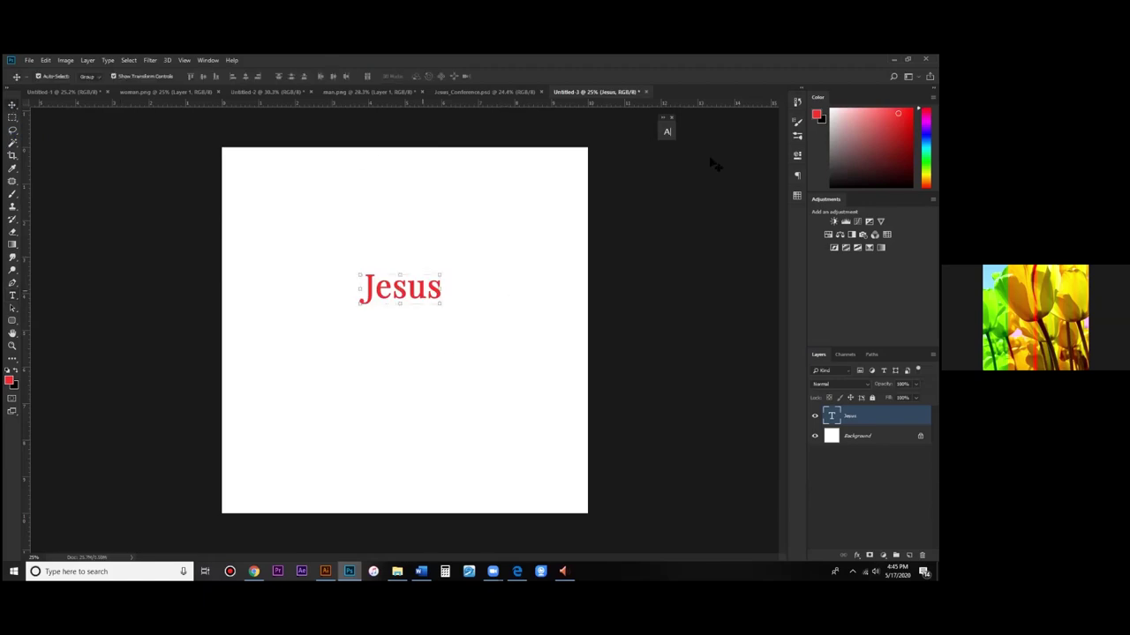
click(667, 131)
click(635, 167)
text(-40)
key(Return)
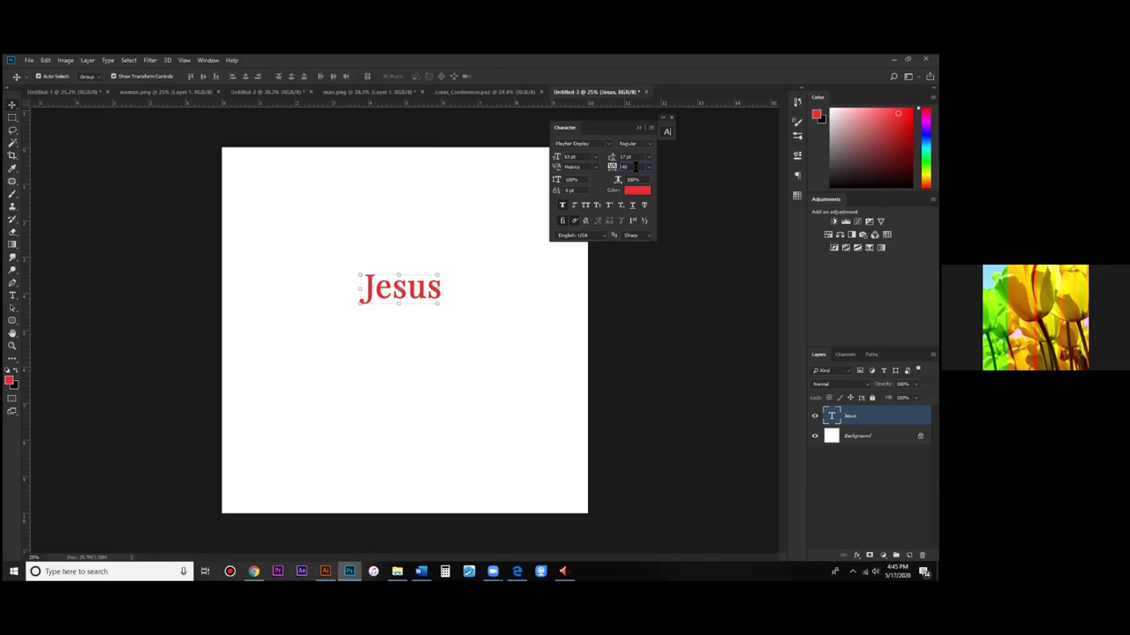
key(Down)
key(Down)
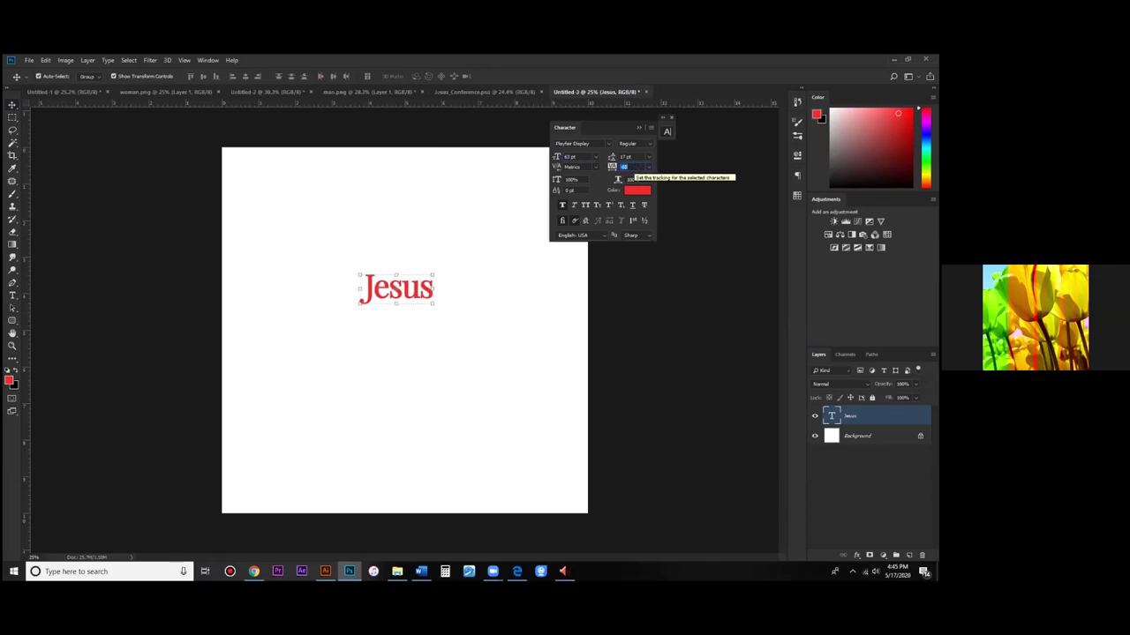
key(Return)
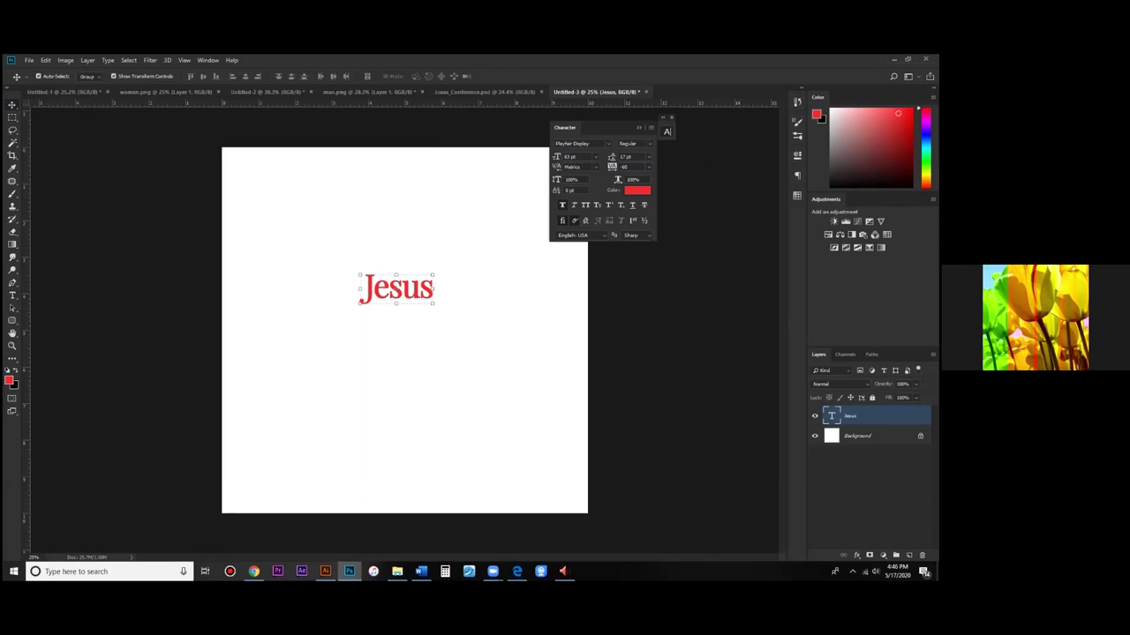
Step: Rasterize the Jesus type layer
right_click(851, 416)
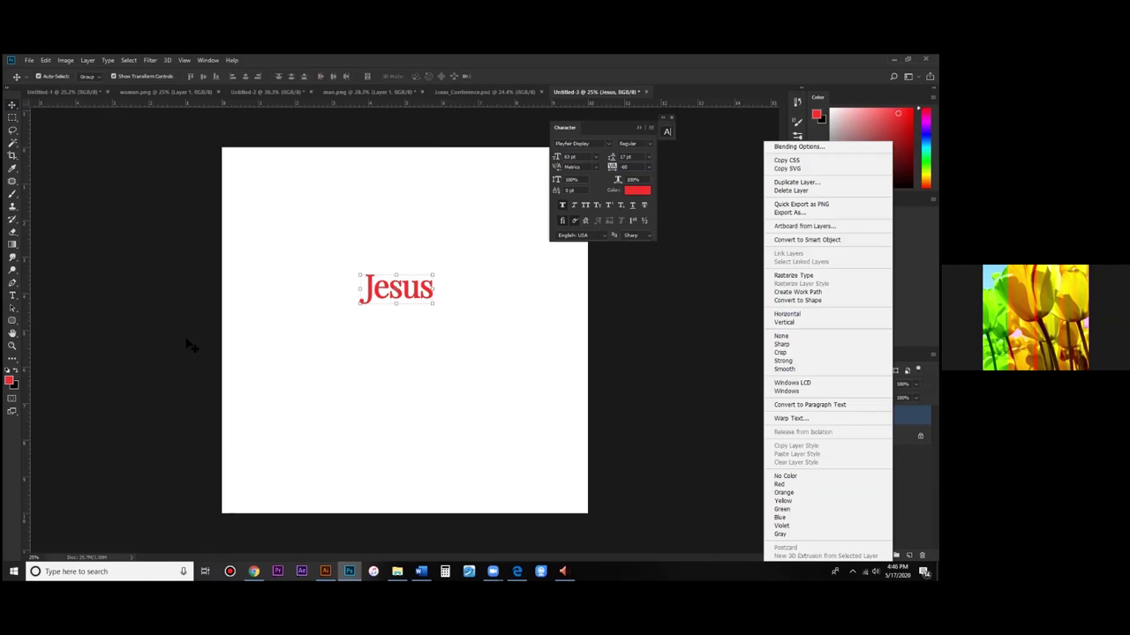
click(190, 346)
scroll(190, 346, up, 2)
Step: Draw a Pen path across the J and stroke it on a new layer, then delete the path
click(13, 284)
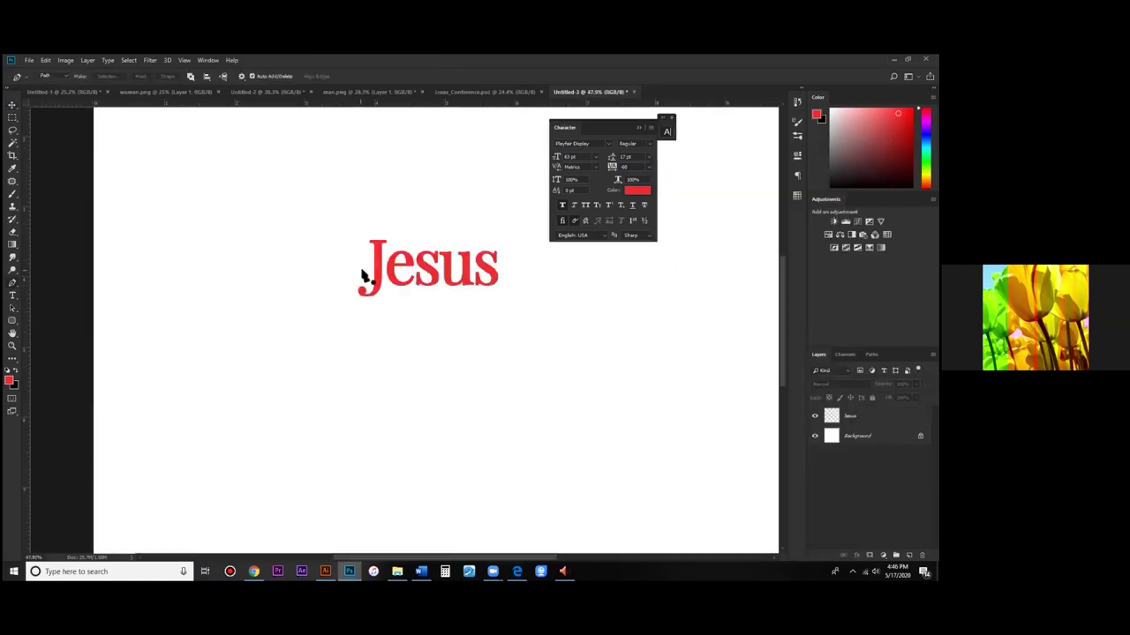
click(361, 271)
click(410, 269)
key(ctrl+shift+alt+n)
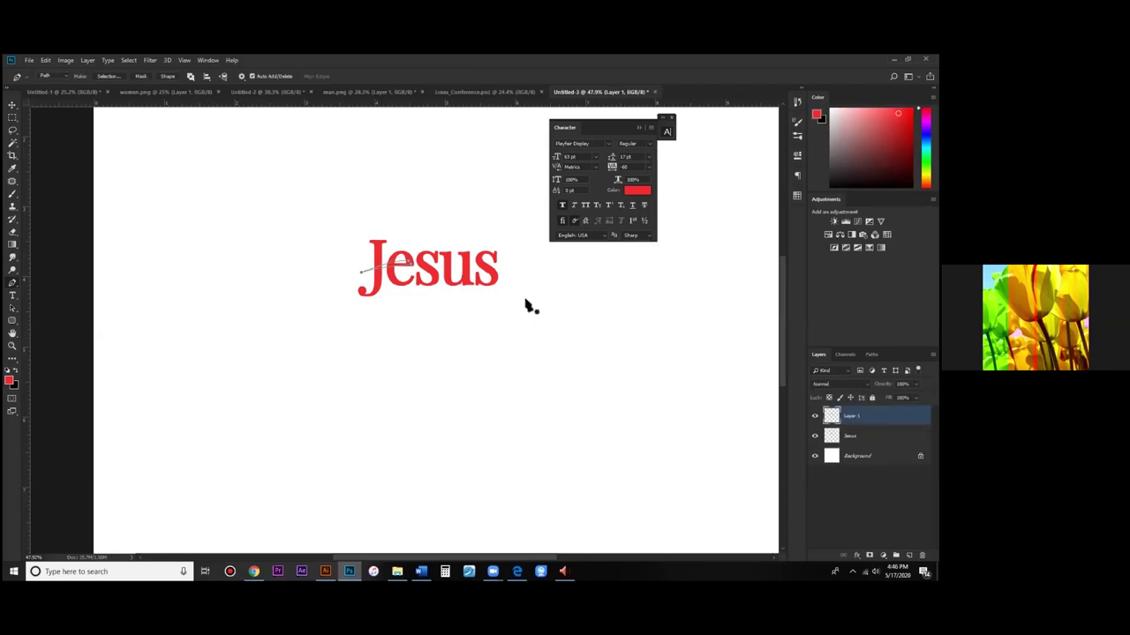
right_click(408, 272)
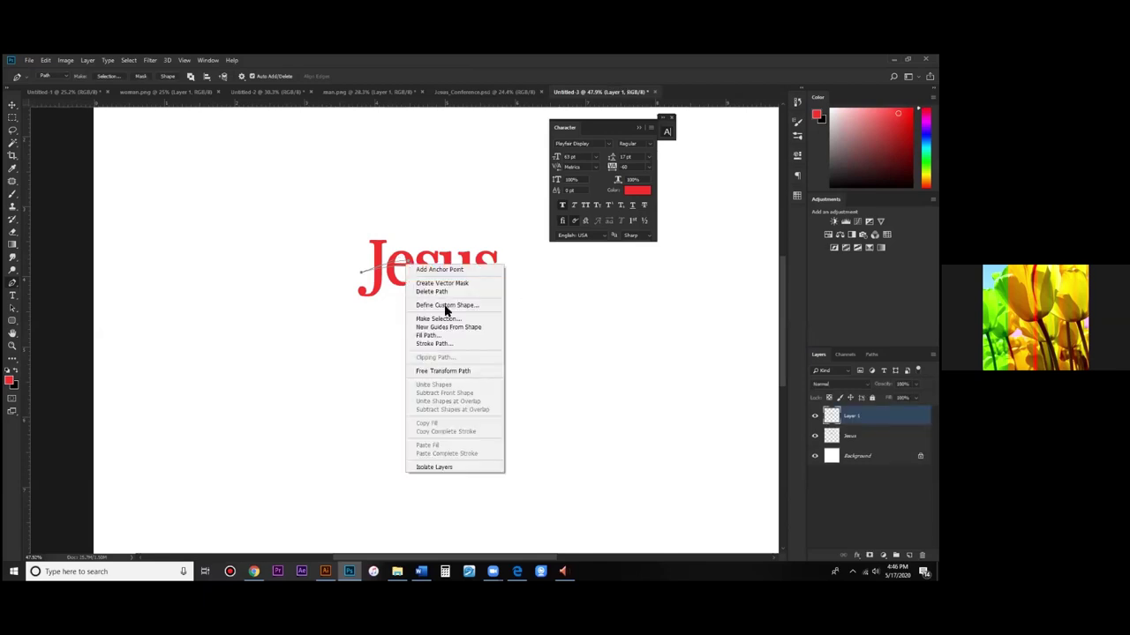
click(517, 198)
key(Escape)
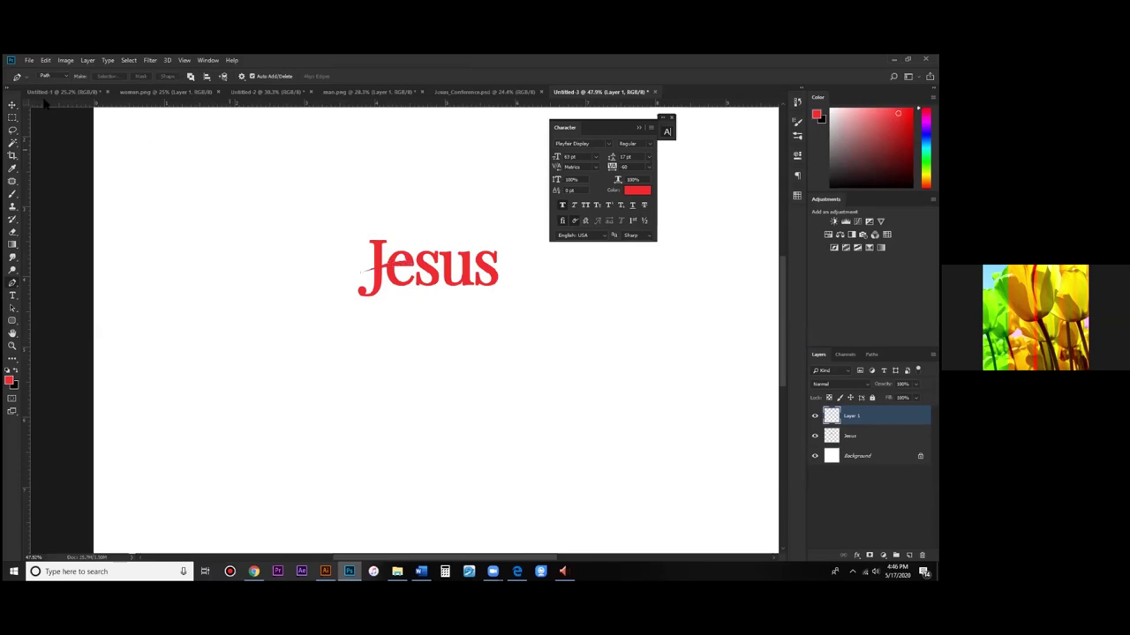
click(12, 104)
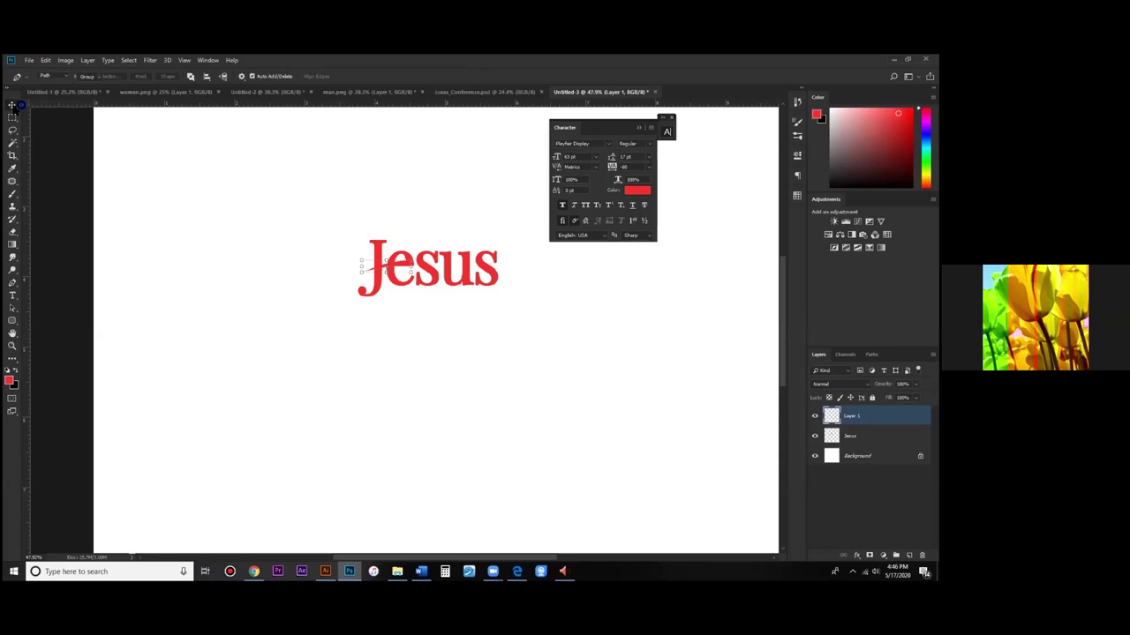
click(408, 343)
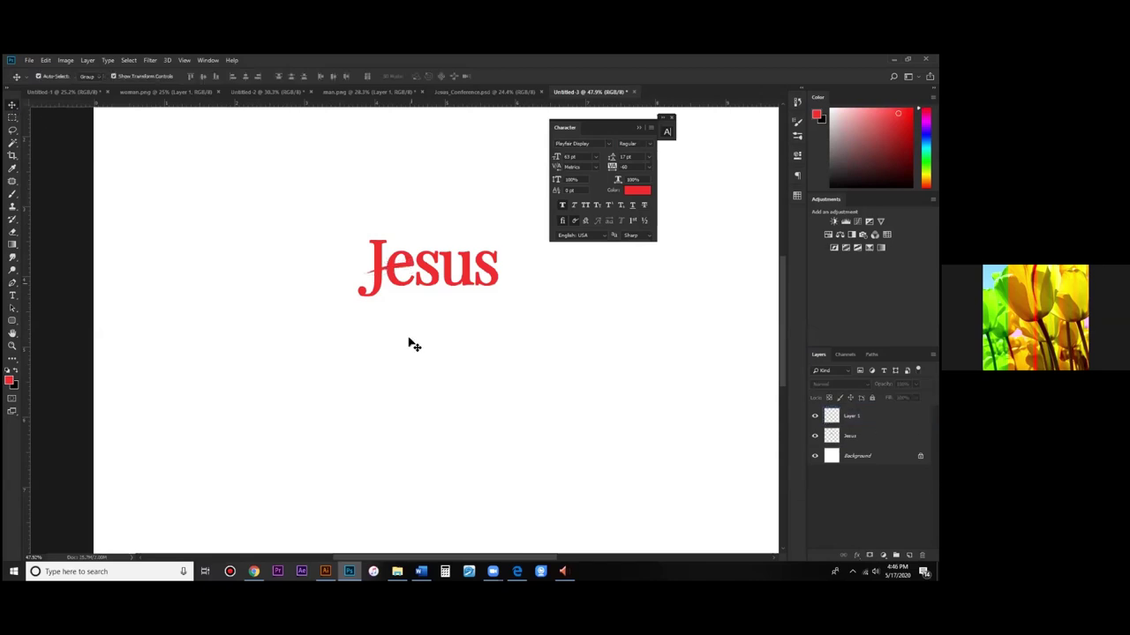
Step: Stretch the slash stroke longer across the J with Free Transform
click(413, 272)
scroll(413, 273, up, 3)
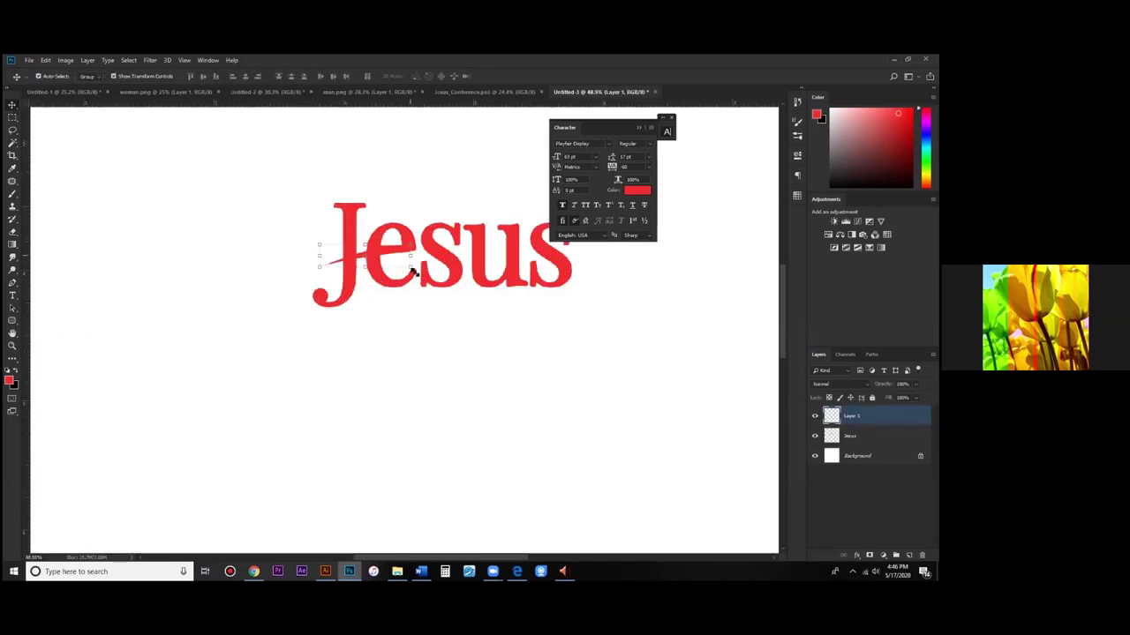
drag(412, 270, 418, 275)
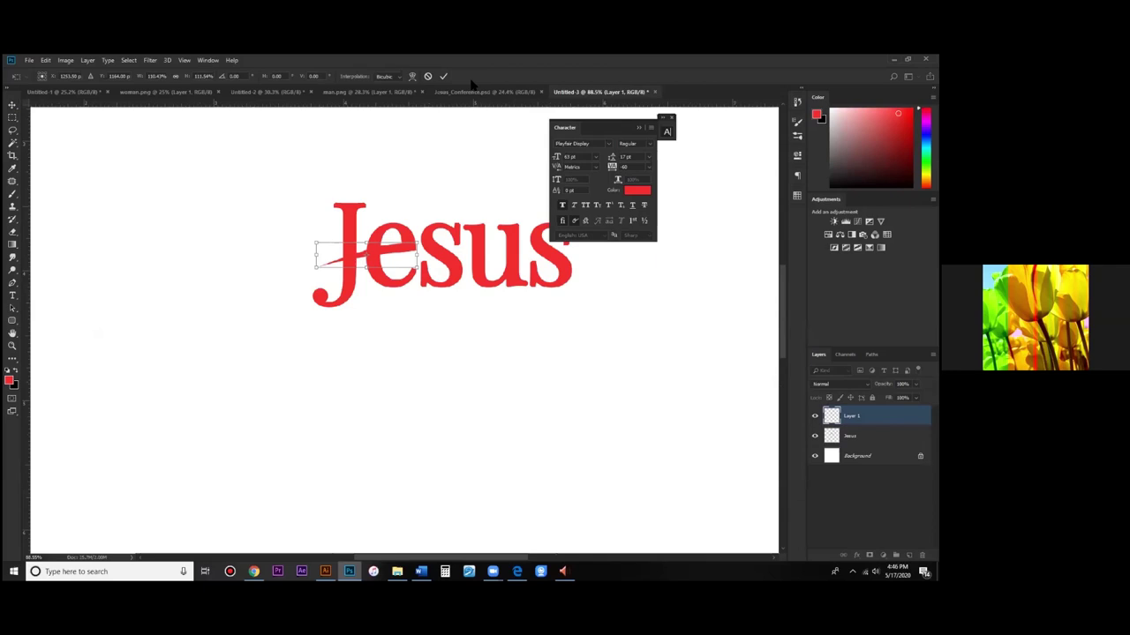
key(Return)
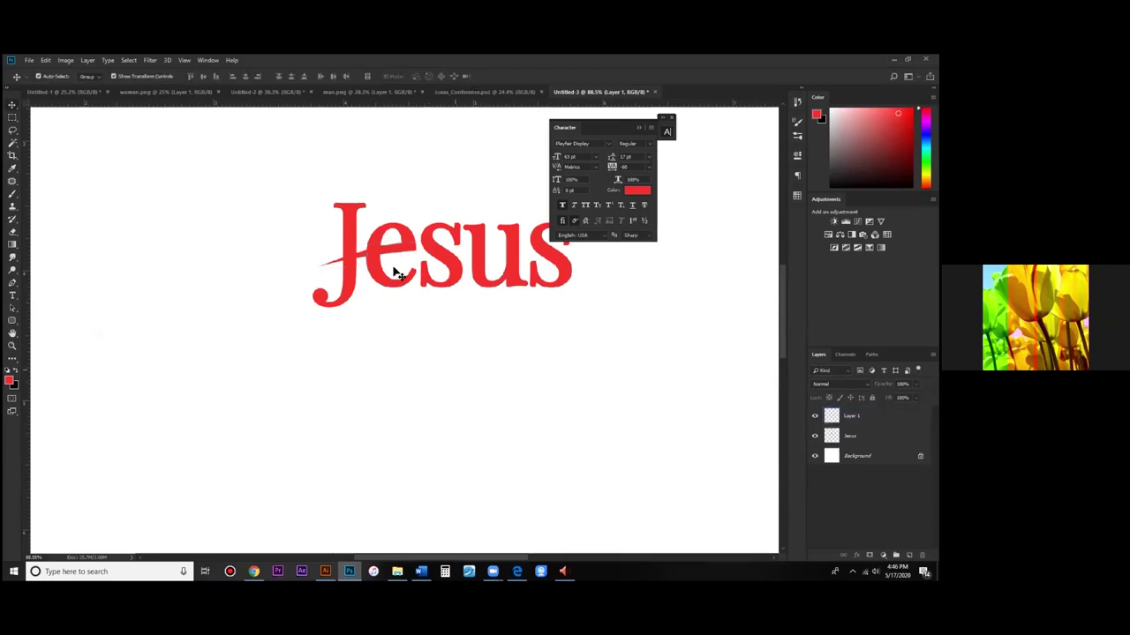
Step: Select both the slash and the Jesus lettering and merge them into one layer
scroll(439, 297, down, 1)
key(ctrl+alt+a)
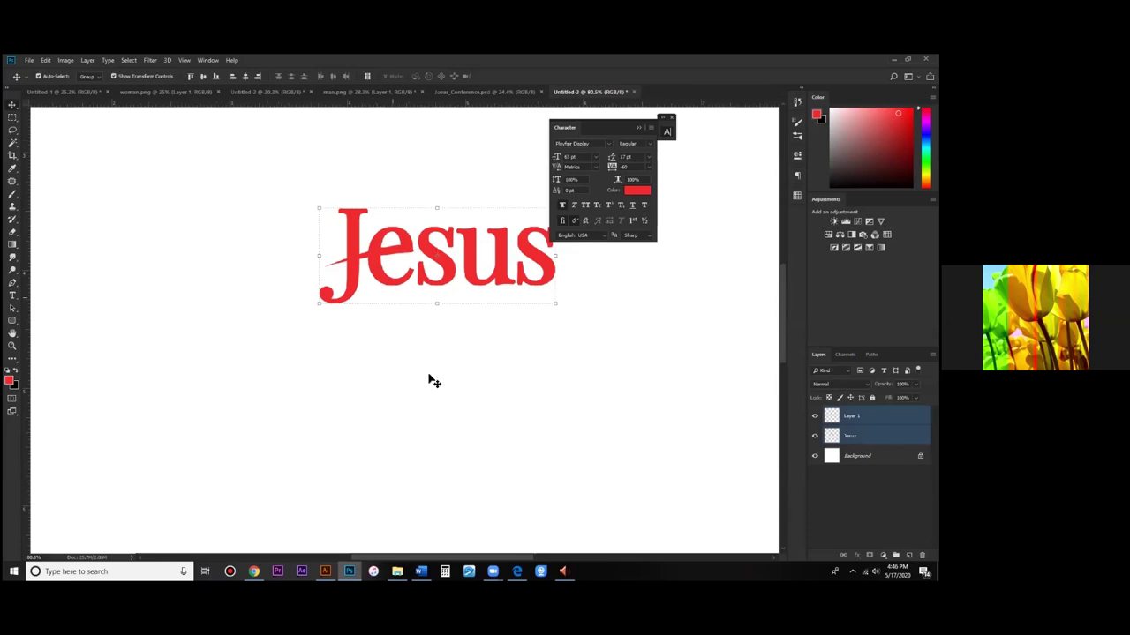
scroll(418, 254, up, 3)
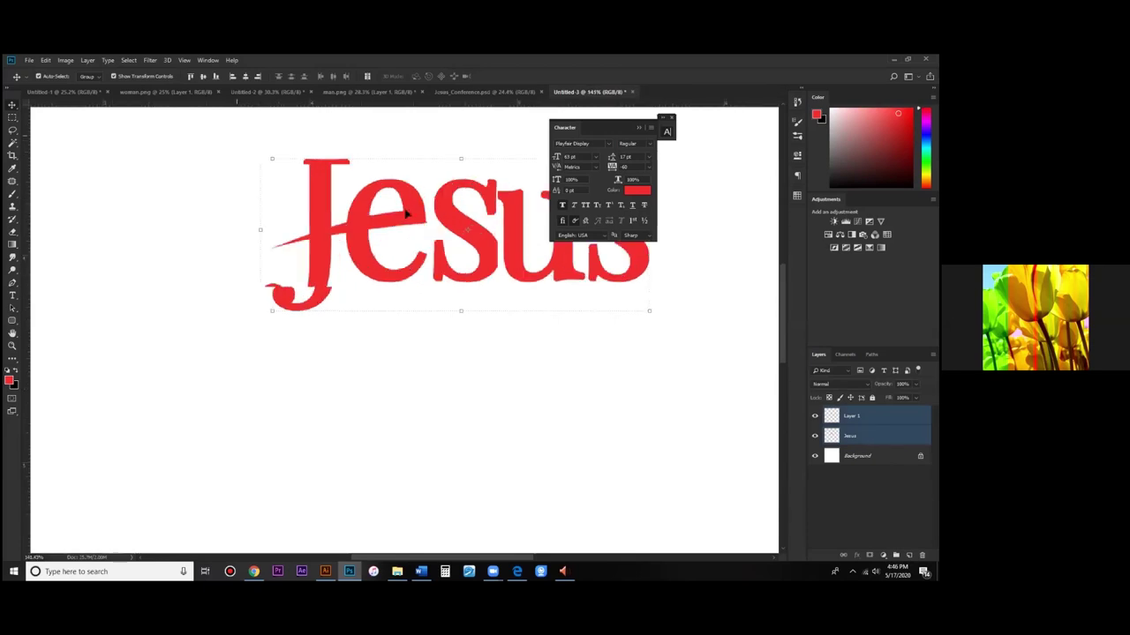
scroll(414, 219, up, 1)
click(556, 366)
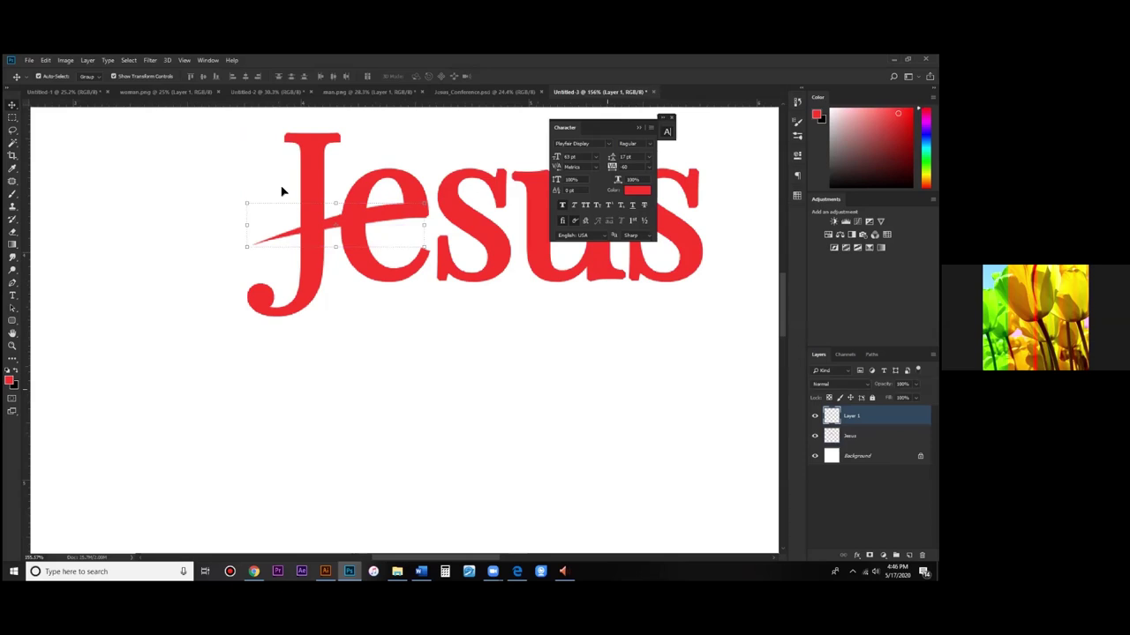
click(429, 385)
click(415, 215)
click(434, 250)
drag(251, 167, 638, 374)
key(ctrl+e)
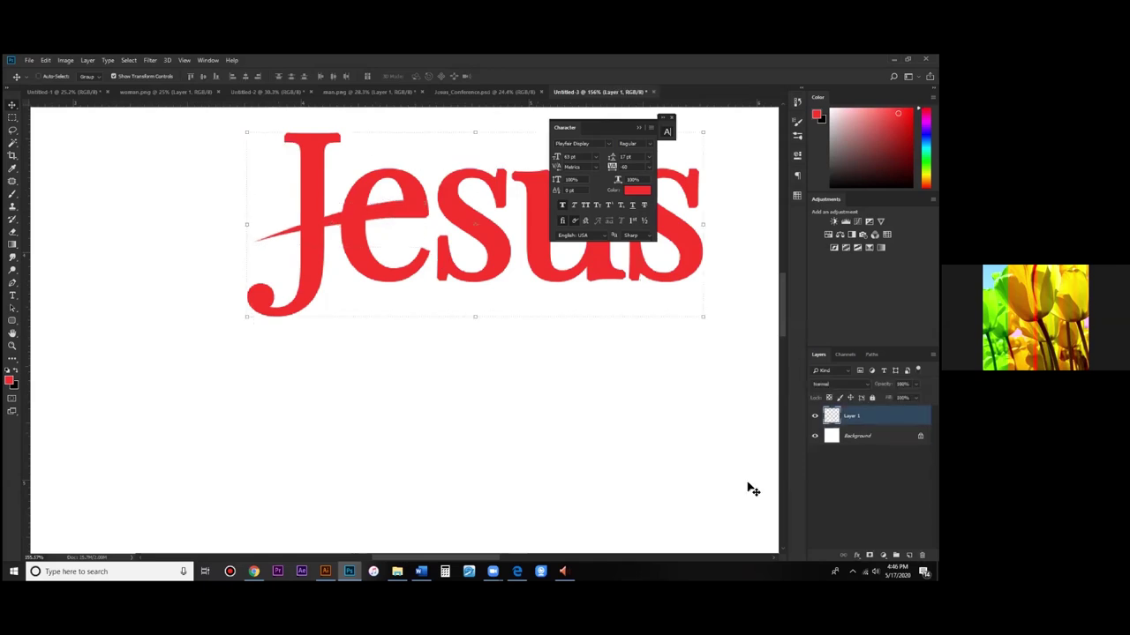
click(623, 446)
scroll(399, 291, down, 5)
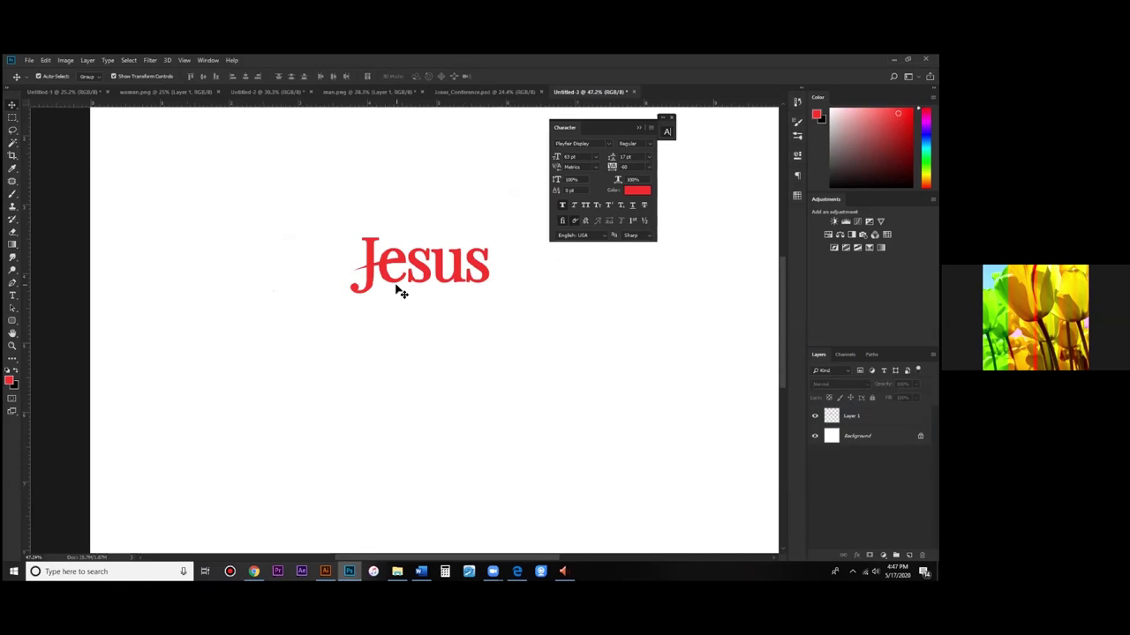
Step: Draw a curved Pen path beneath Jesus and turn it into a selection
scroll(400, 291, up, 1)
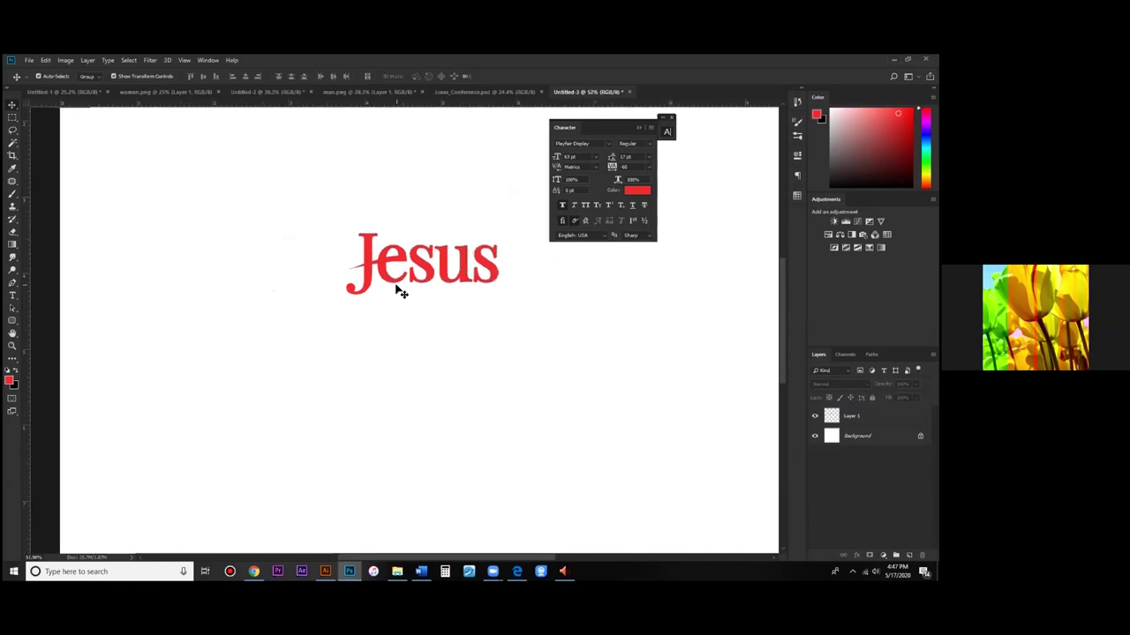
key(p)
click(386, 307)
drag(484, 289, 546, 294)
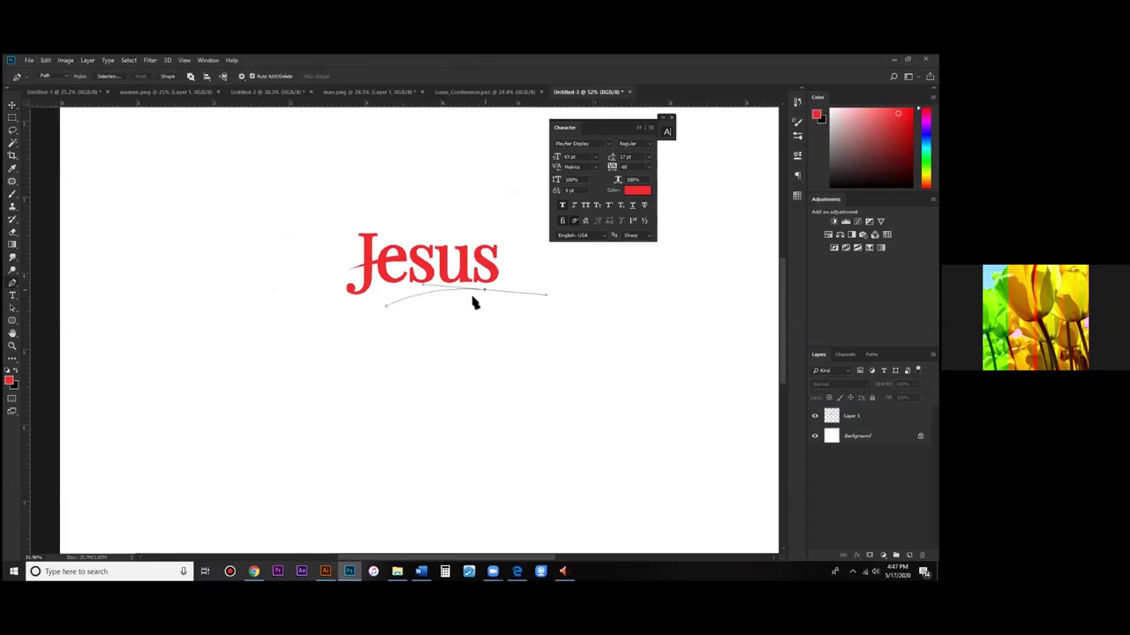
key(Escape)
drag(368, 354, 424, 325)
key(ctrl+z)
right_click(424, 305)
click(459, 336)
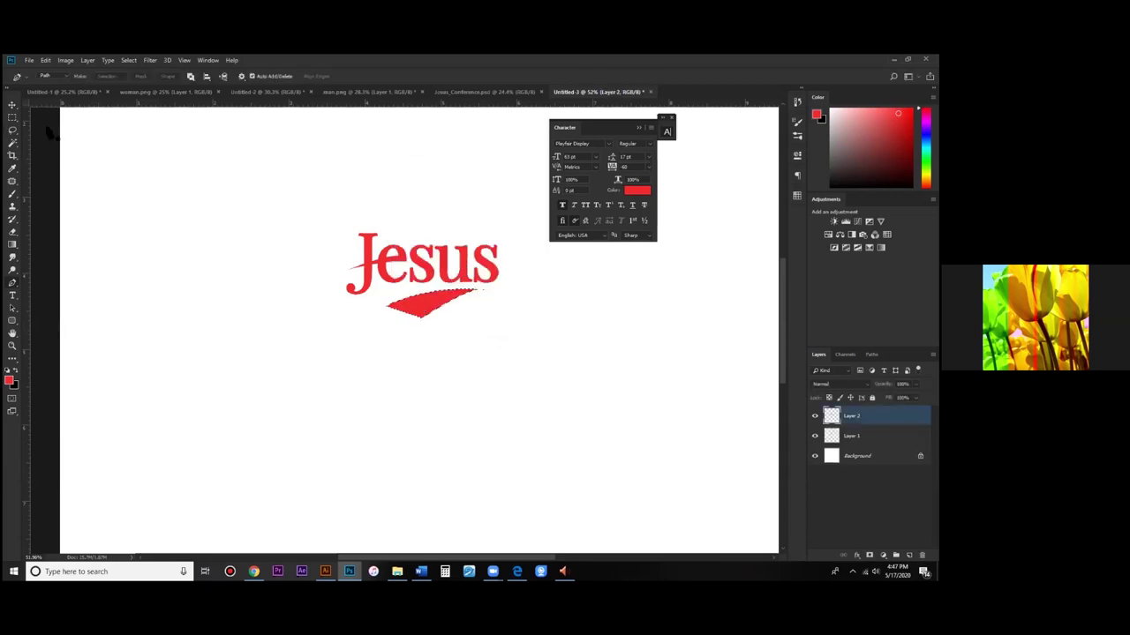
Step: Shift the red swoosh slightly up and left, then deselect
key(v)
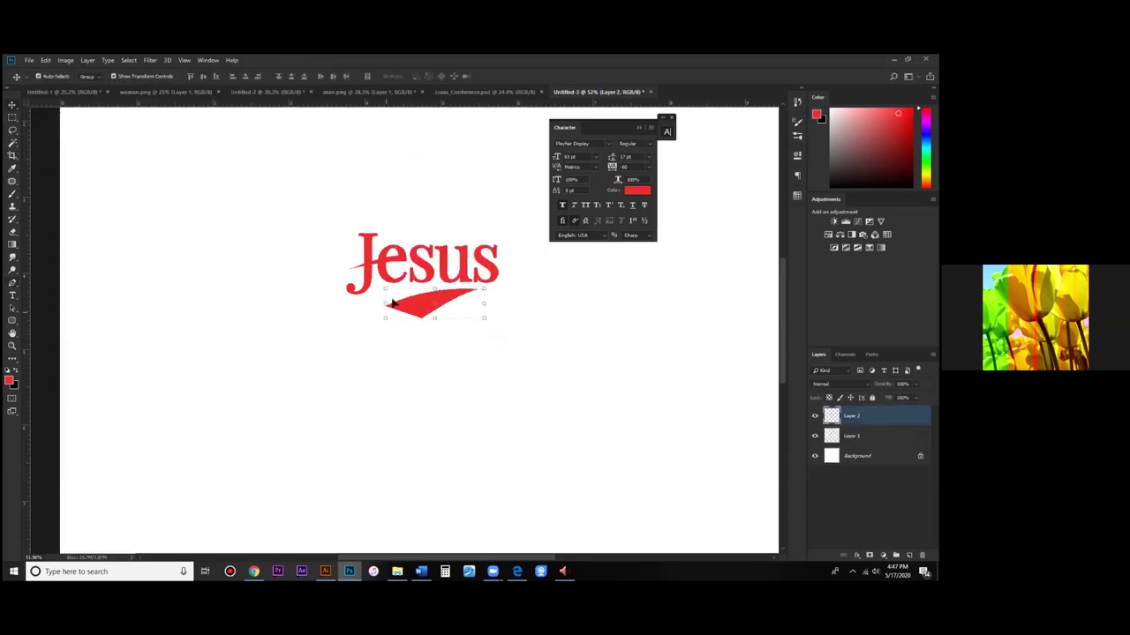
drag(393, 303, 385, 299)
click(550, 386)
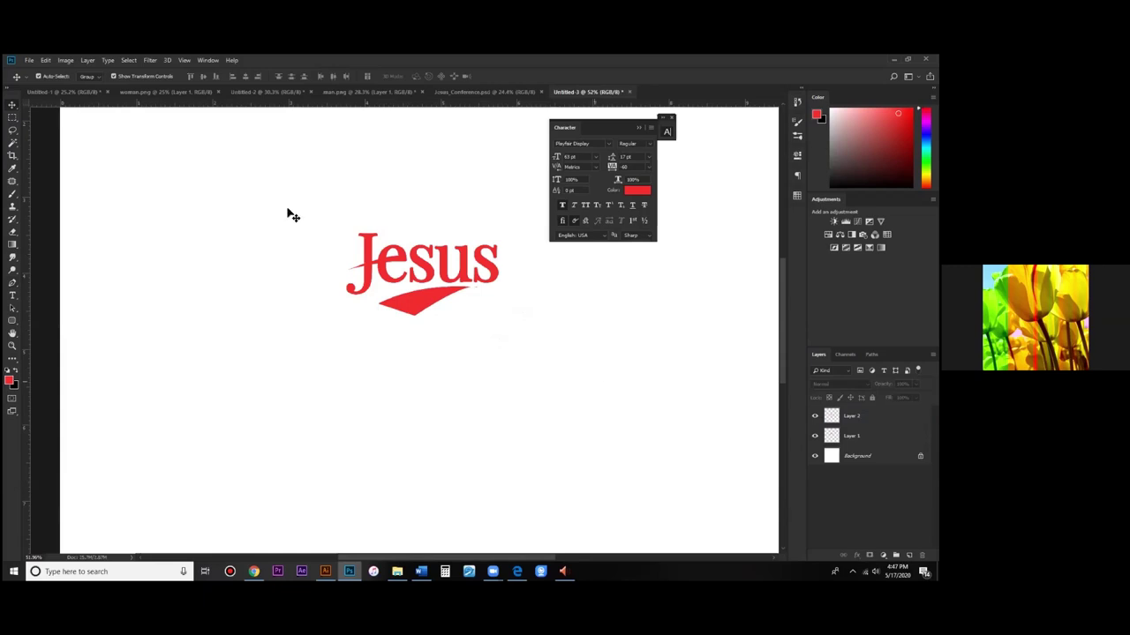
key(ctrl+alt+a)
click(345, 259)
Step: Undo to remove the red swoosh and deselect the remaining Jesus layer
key(ctrl+z)
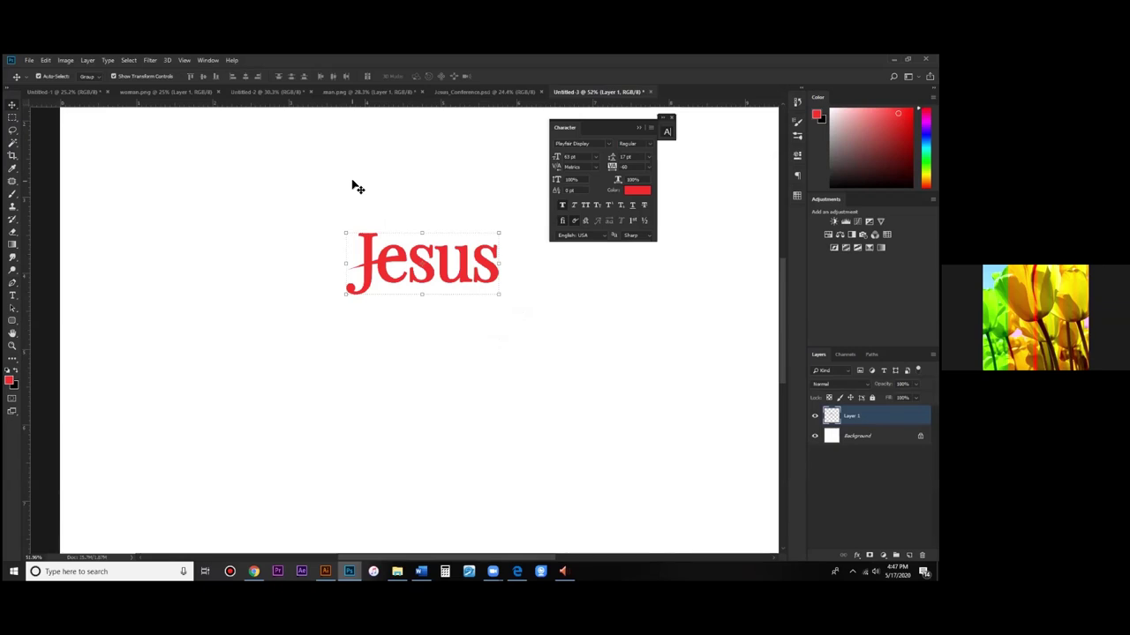
click(518, 324)
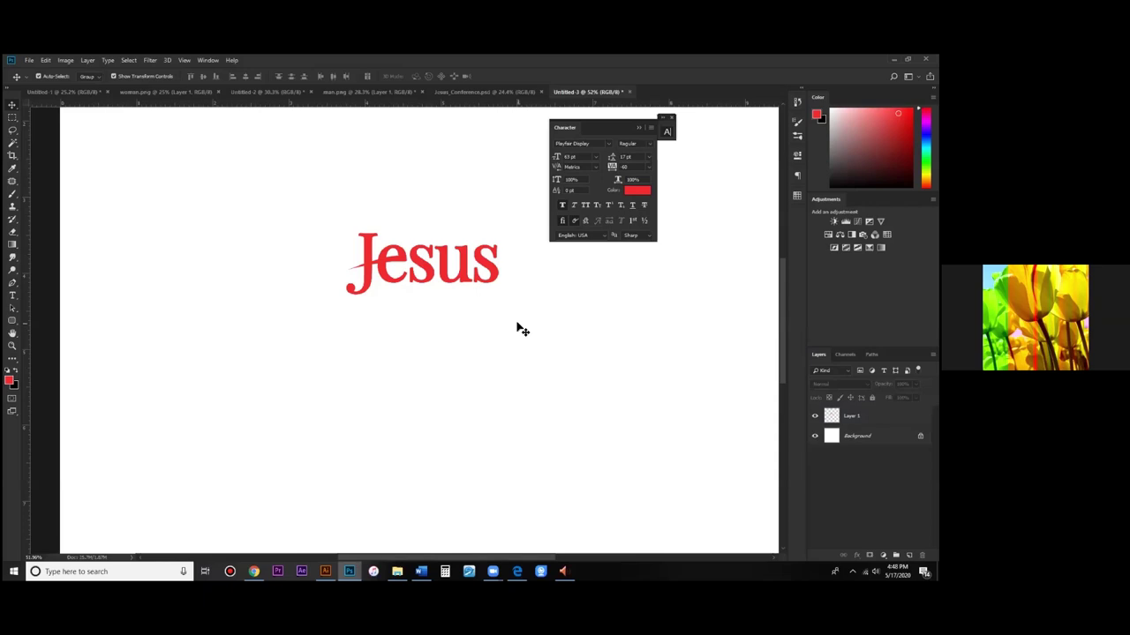
Step: Raise the Jesus lettering about 37 px, then nudge it slightly back down with Shift+Down
click(367, 256)
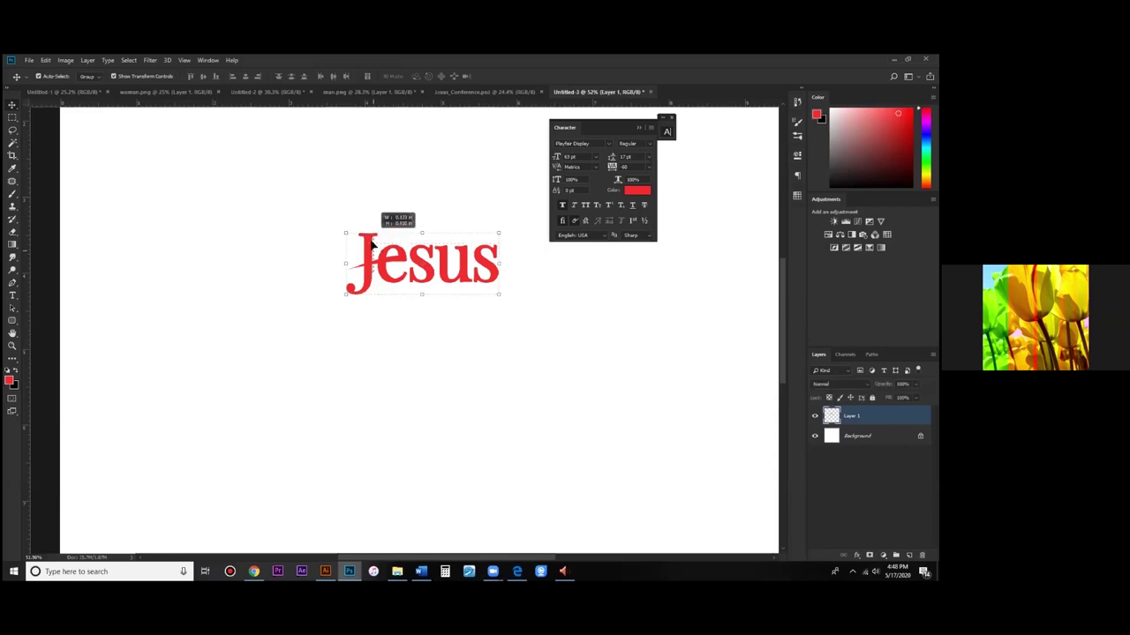
drag(388, 279, 388, 246)
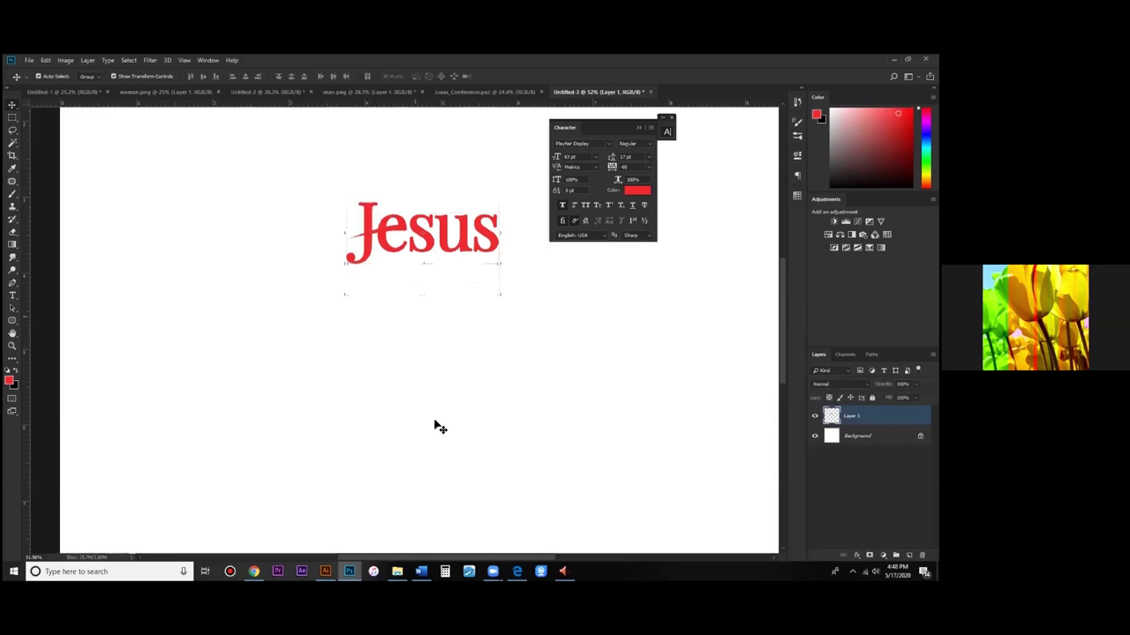
click(436, 429)
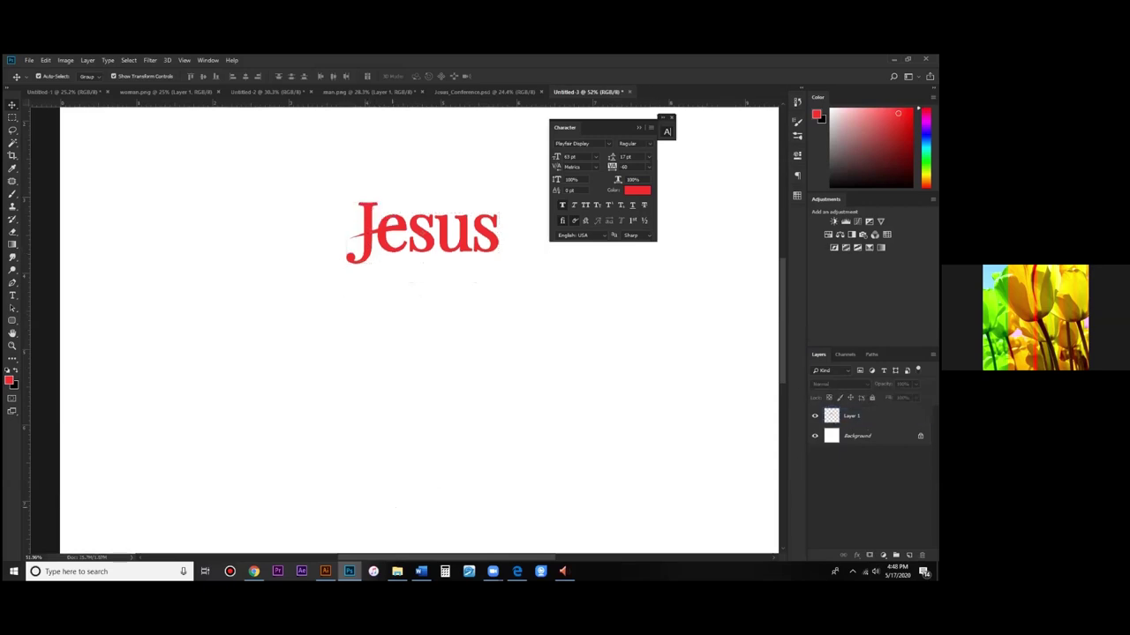
mouse_move(326, 571)
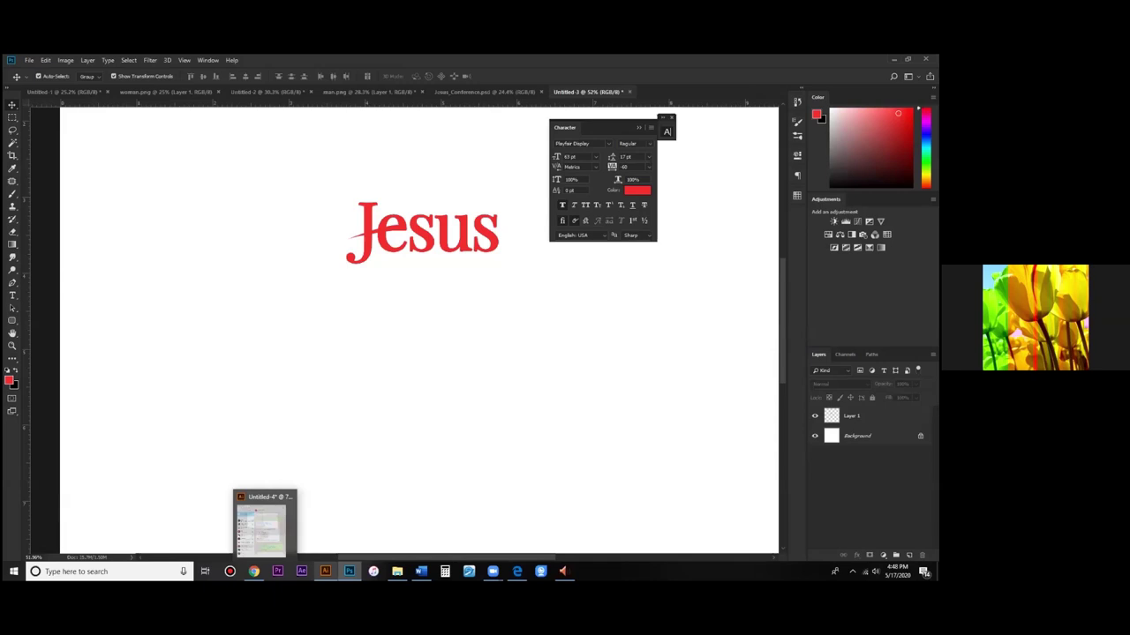
mouse_move(350, 571)
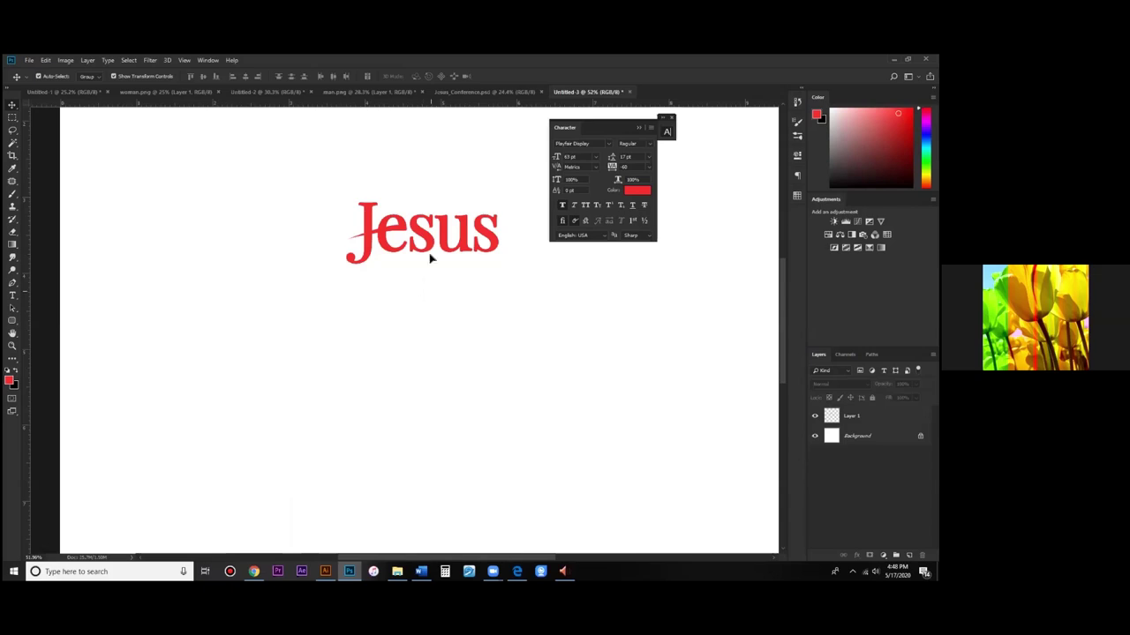
click(430, 258)
key(shift+Down)
key(shift+Down)
key(shift+Down)
key(shift+Down)
key(shift+Down)
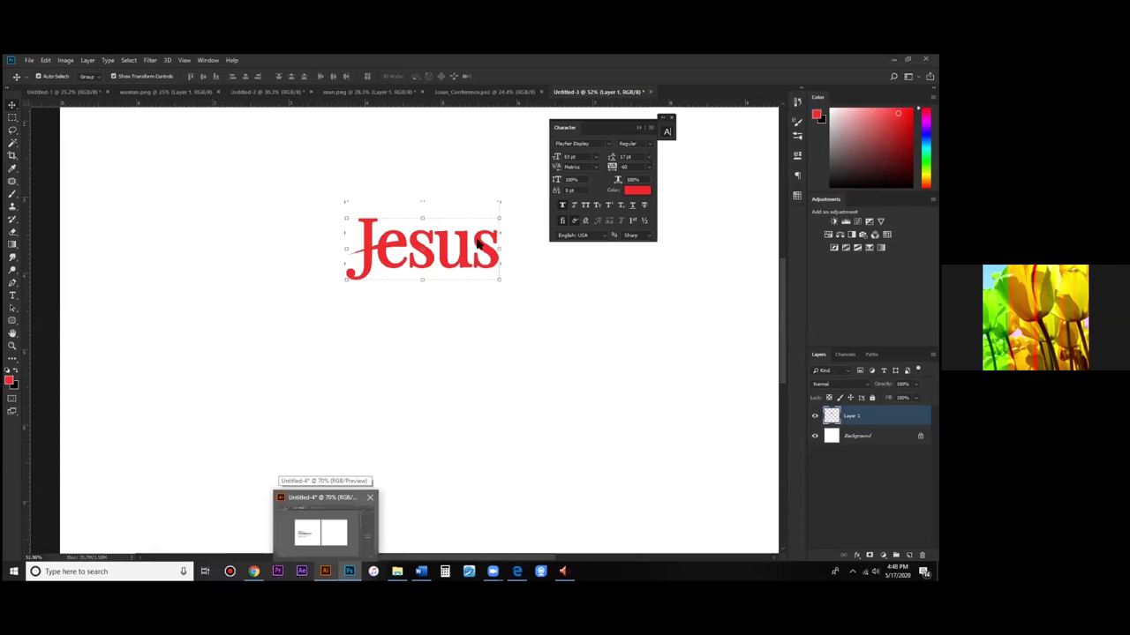
Step: In File Explorer, search the BrandLodel_Files (F:) drive for 'sic' and select sic_2019_6
key(alt+Tab)
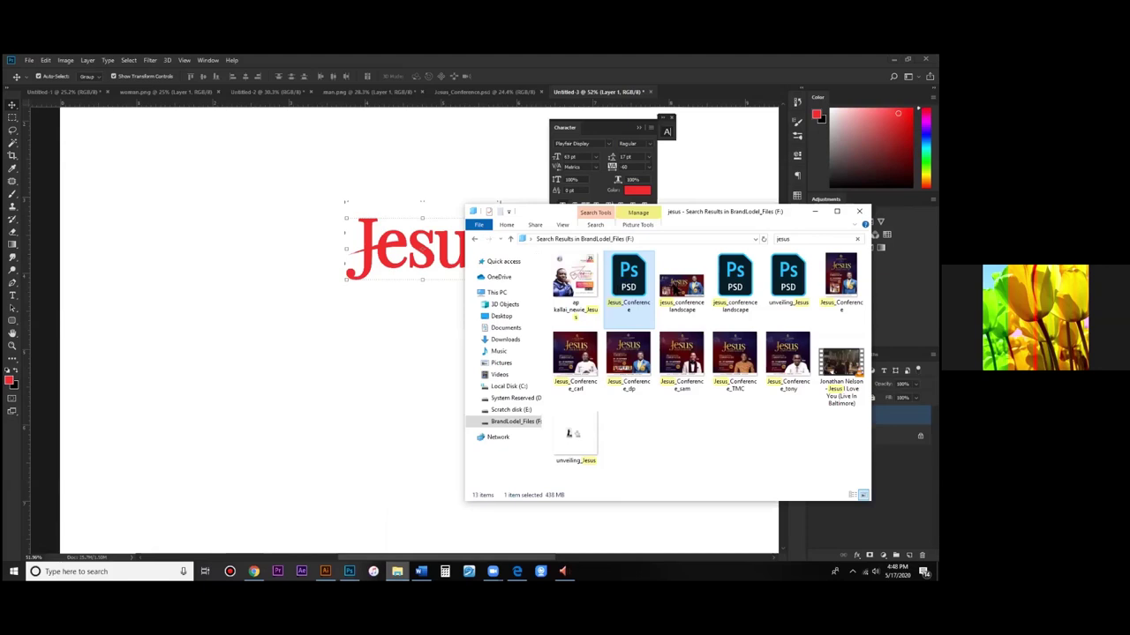
click(501, 316)
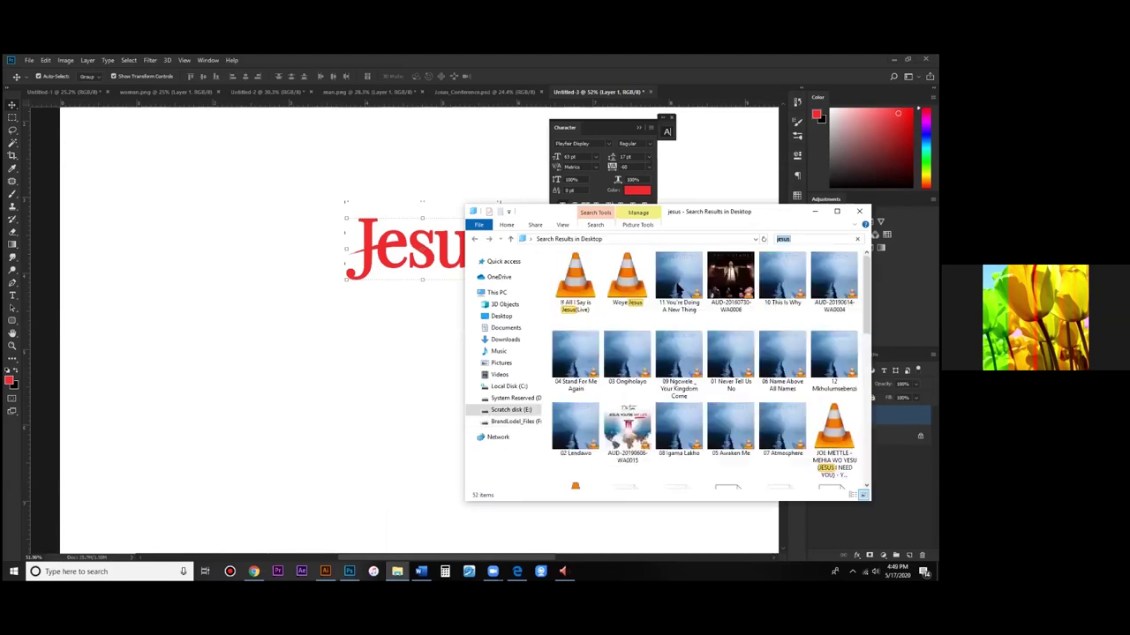
double_click(680, 281)
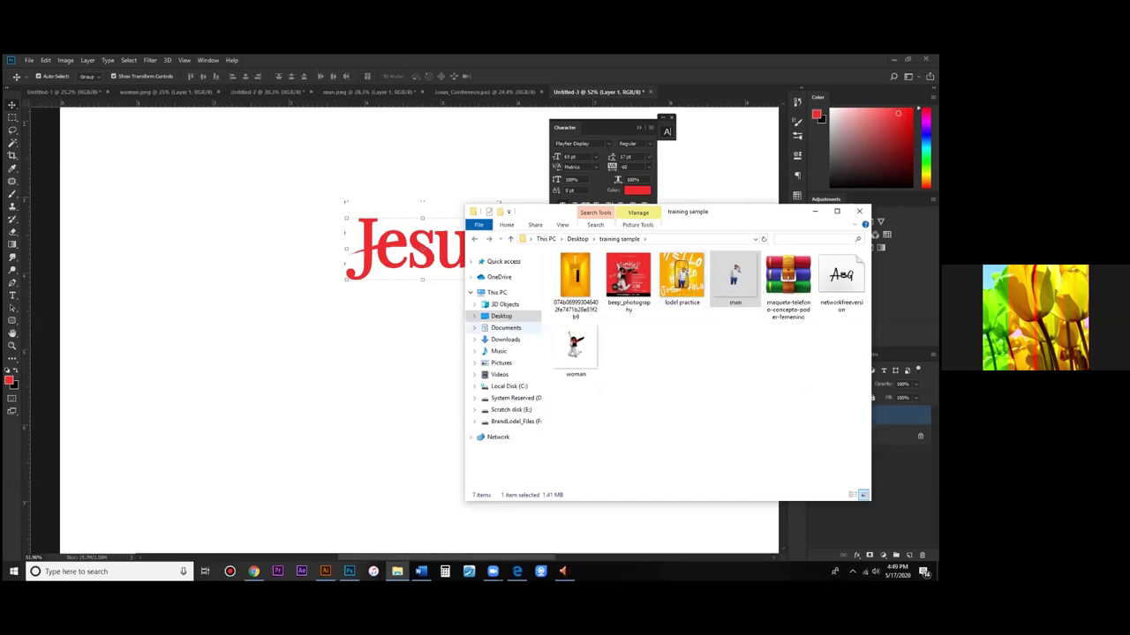
key(alt+Up)
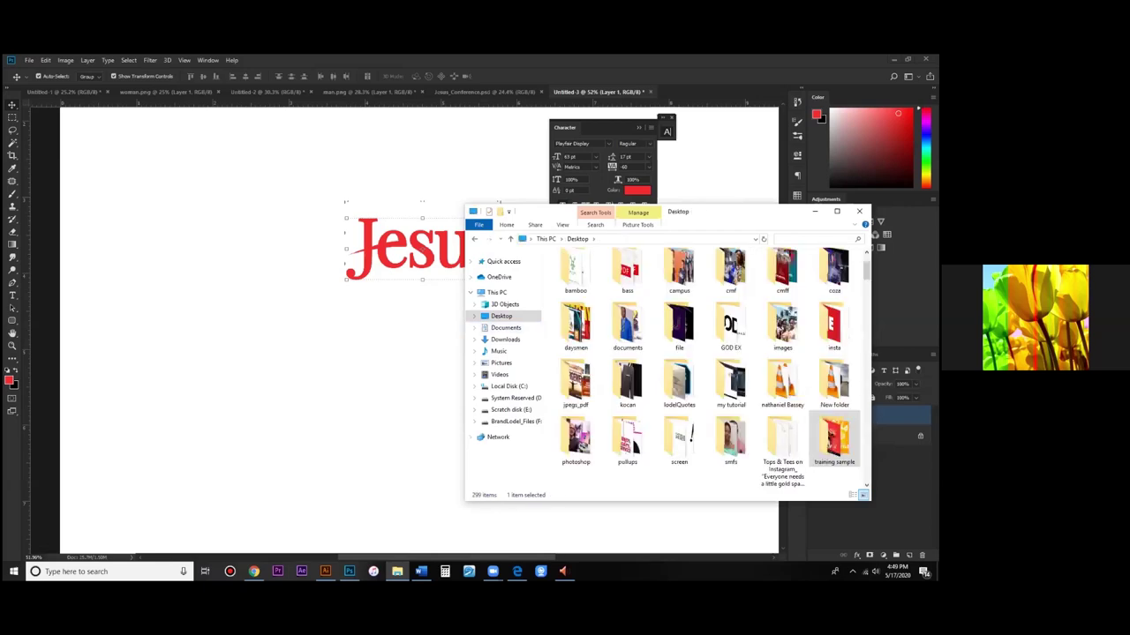
text(sic)
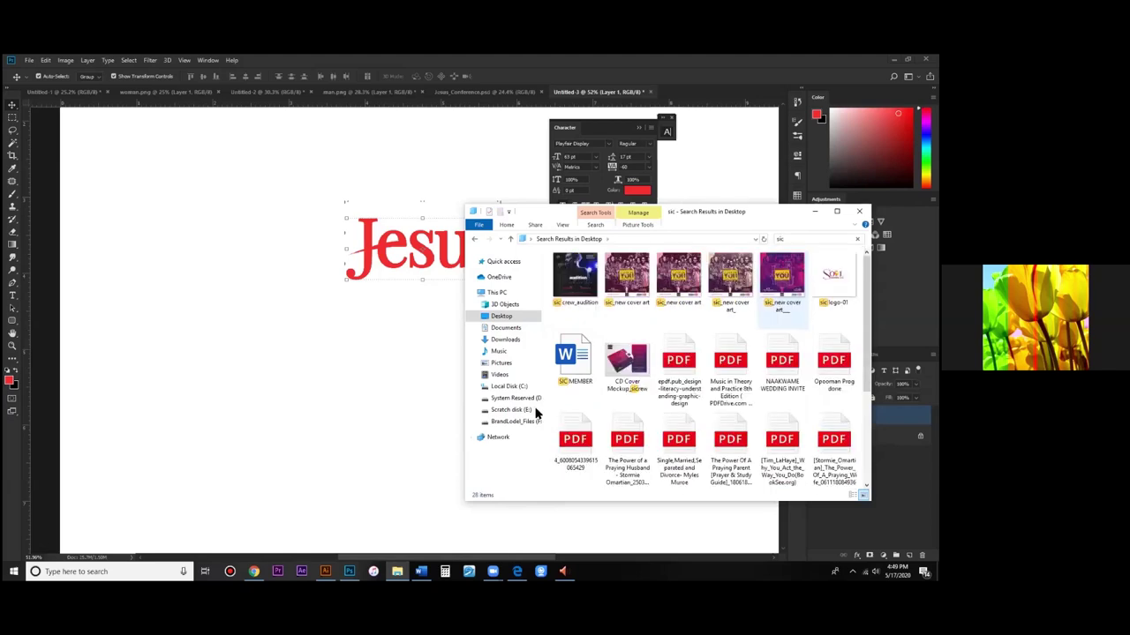
click(511, 410)
click(517, 421)
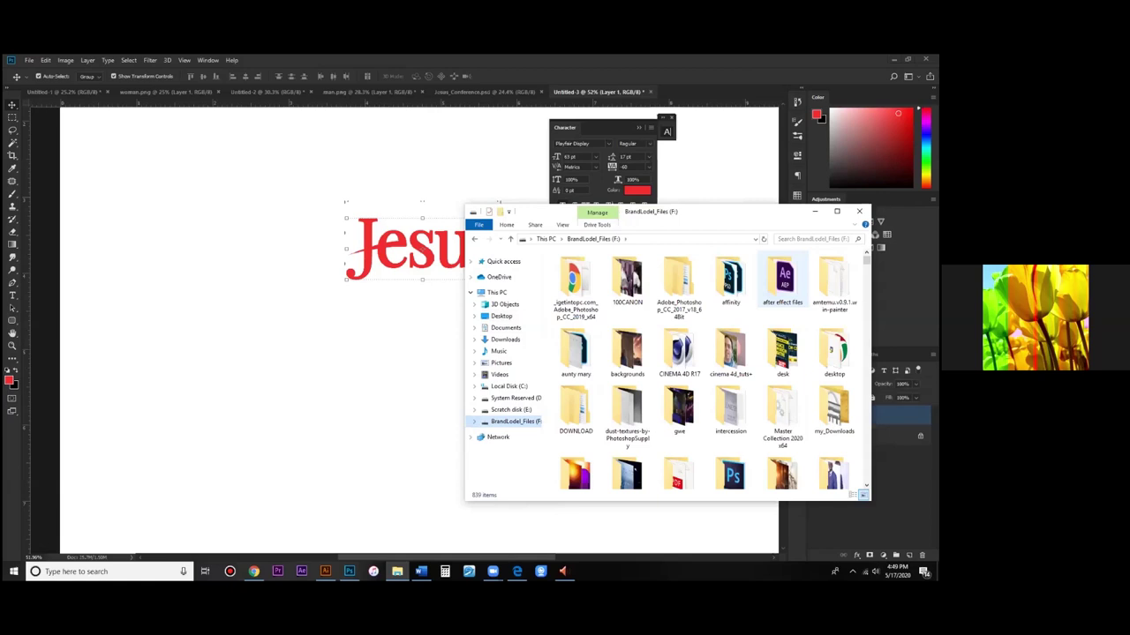
text(sic)
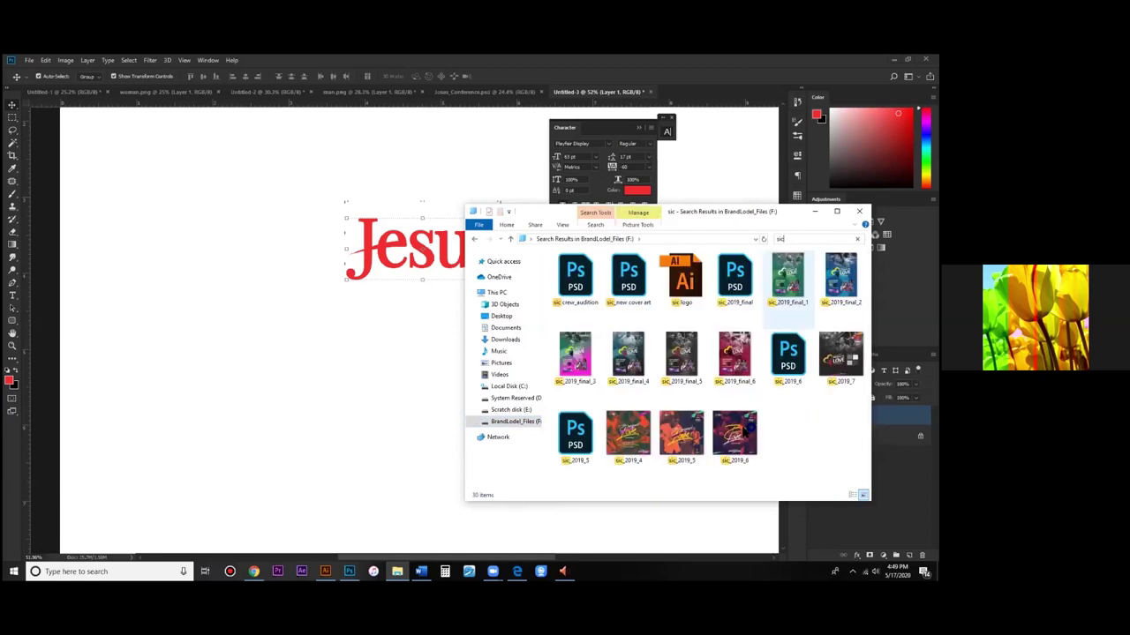
click(743, 431)
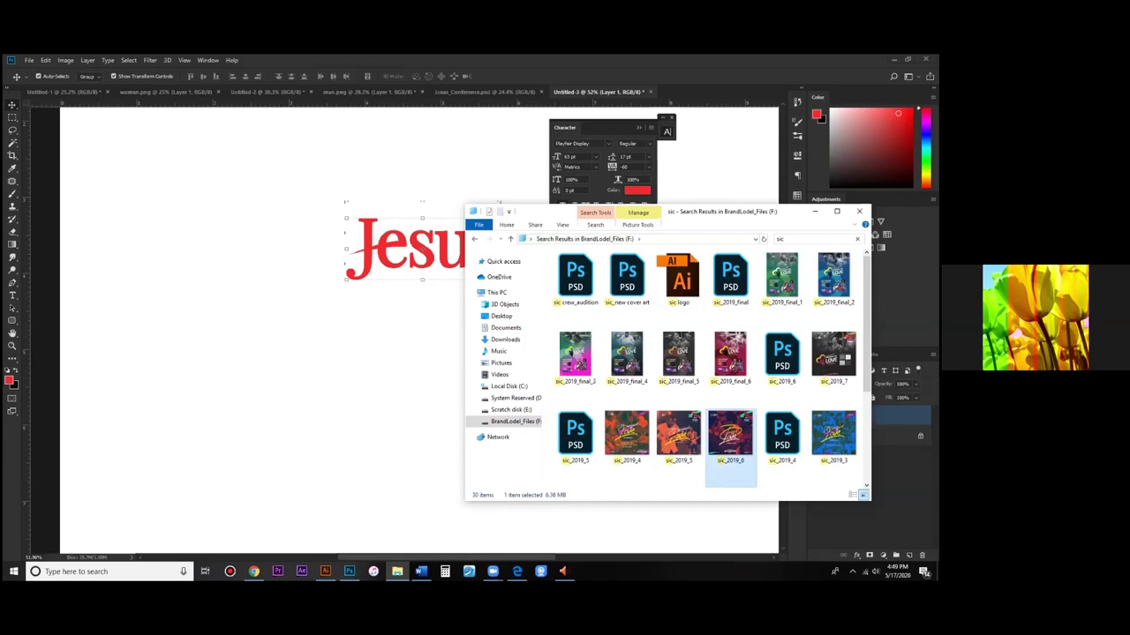
Step: Open sic_2019_6 to view the Banquet of Love flyer in Windows Photos
key(Return)
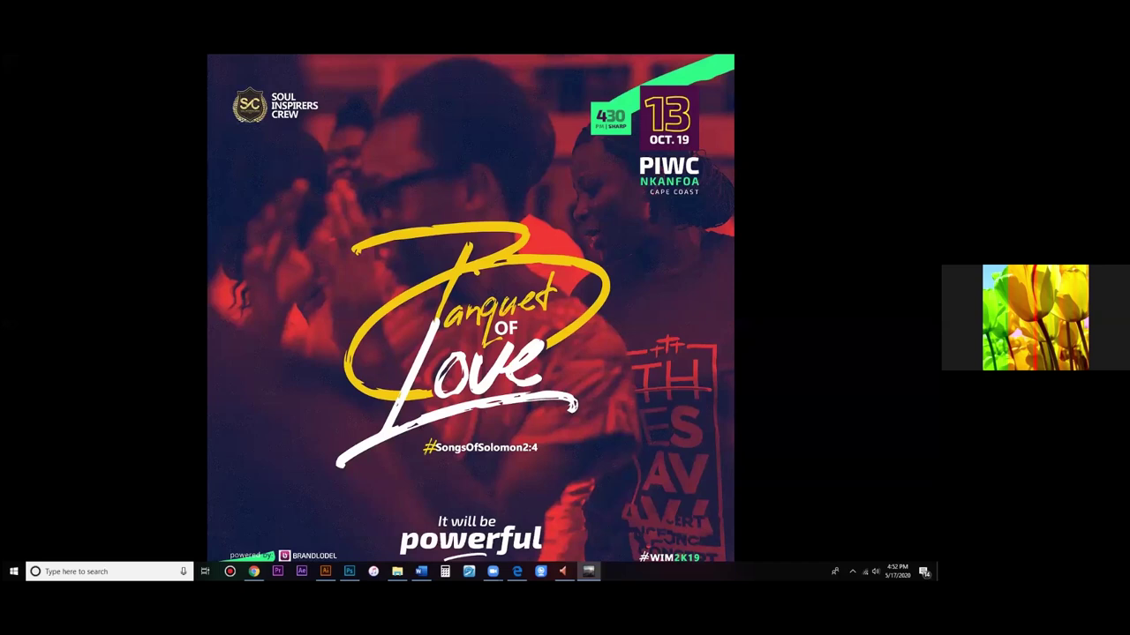
Step: Leave the flyer preview and return to the Photoshop Jesus document
key(alt+Tab)
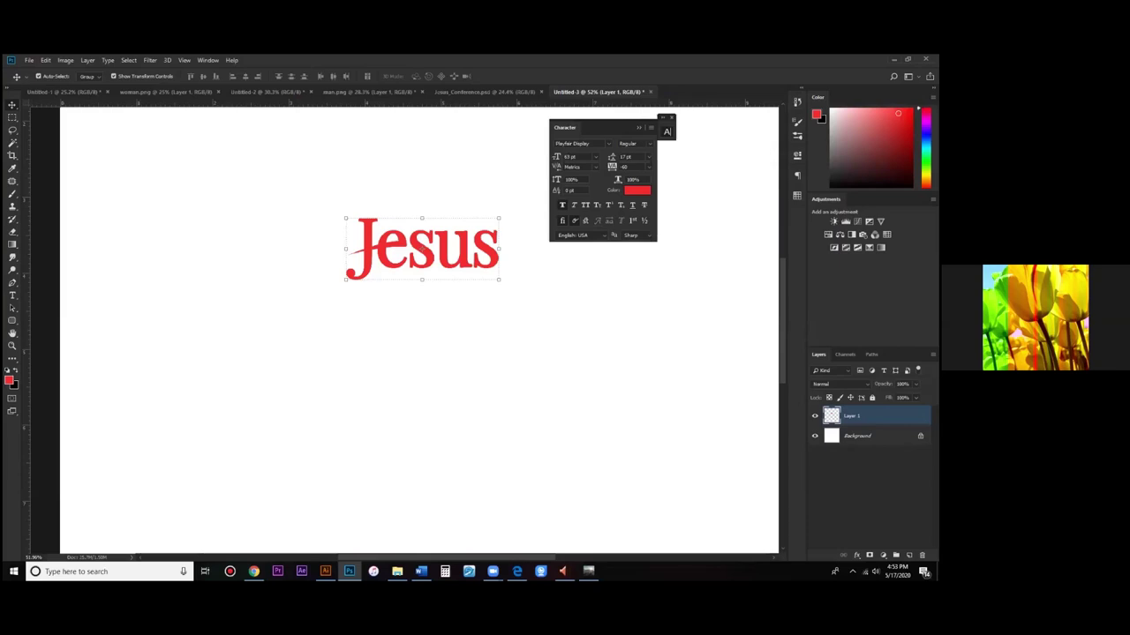
Step: Search the BrandLodel_Files drive for 'cic' and open the sic_2019_5 Photoshop file
key(alt+Tab)
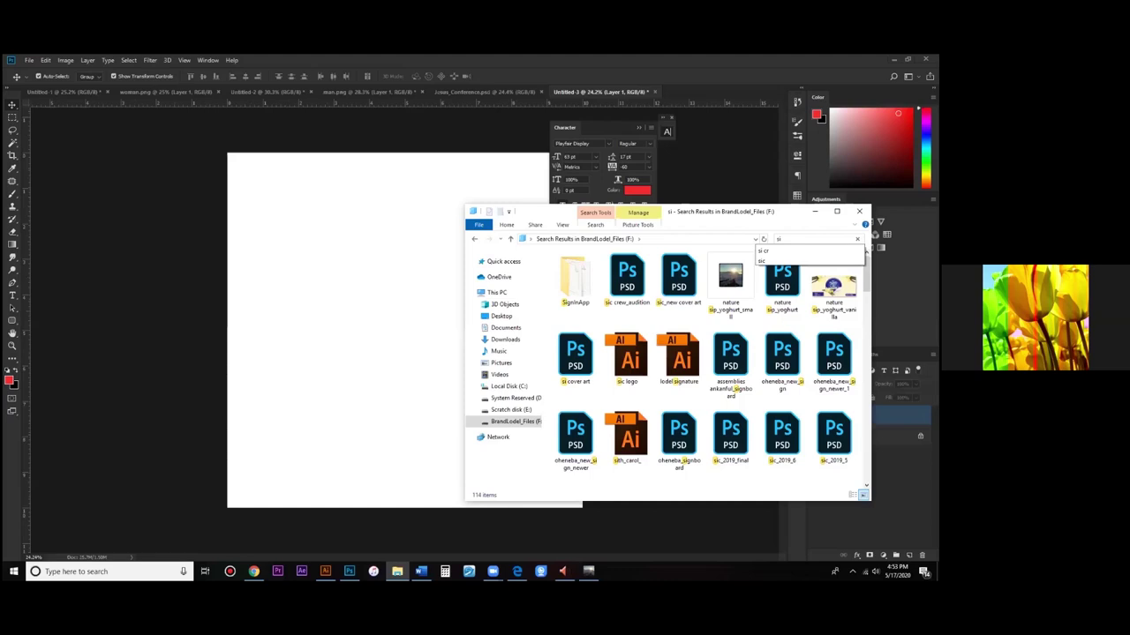
text(c)
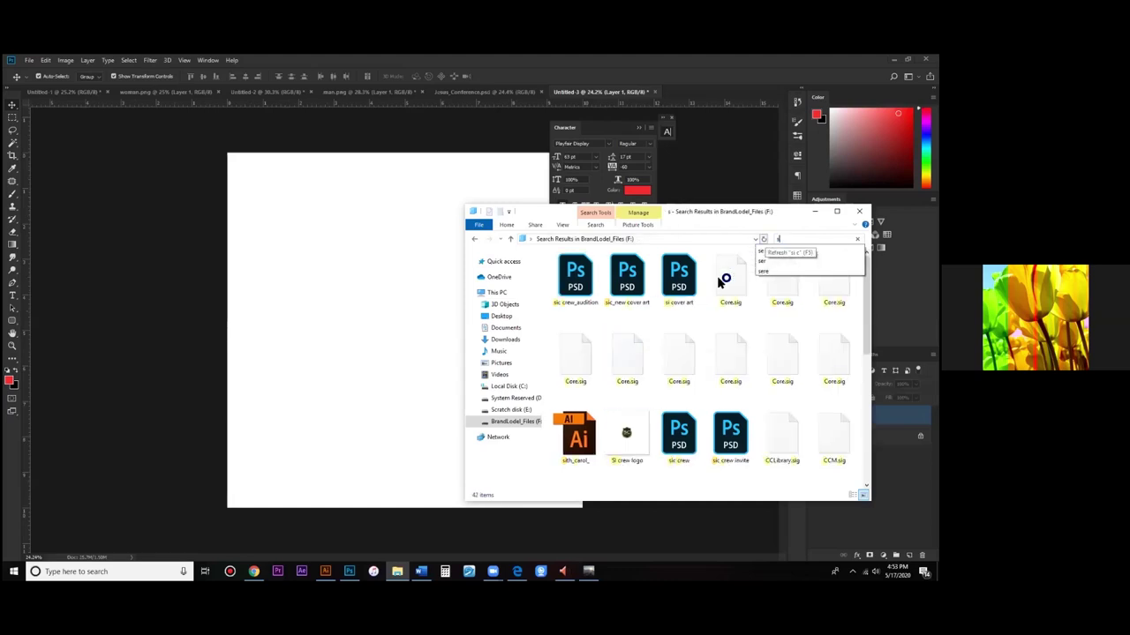
text(ic)
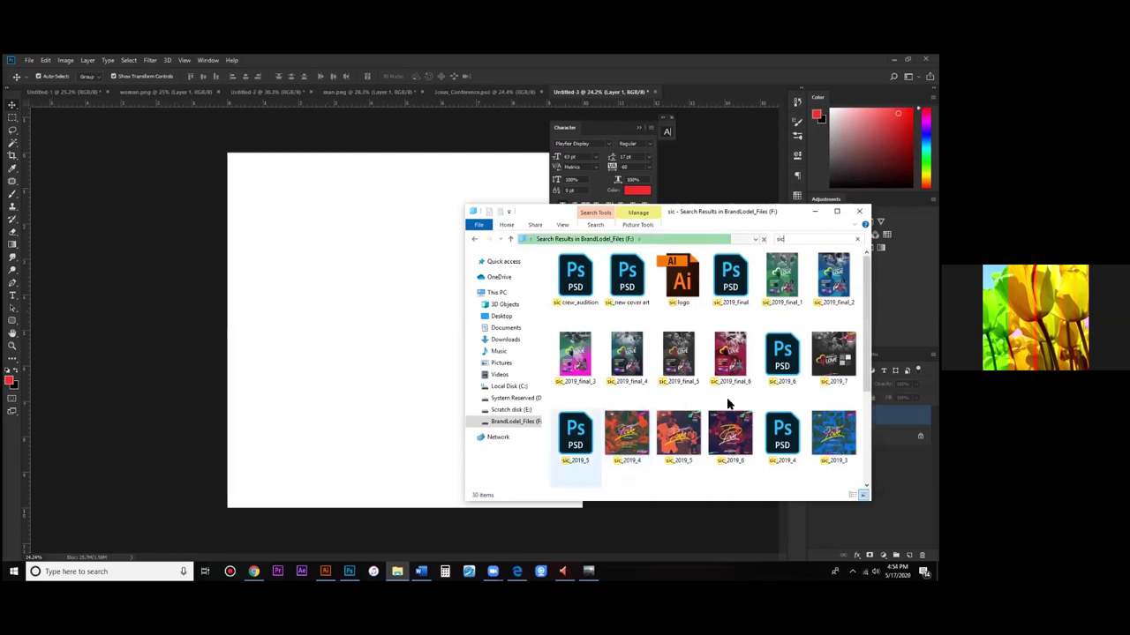
scroll(590, 397, down, 2)
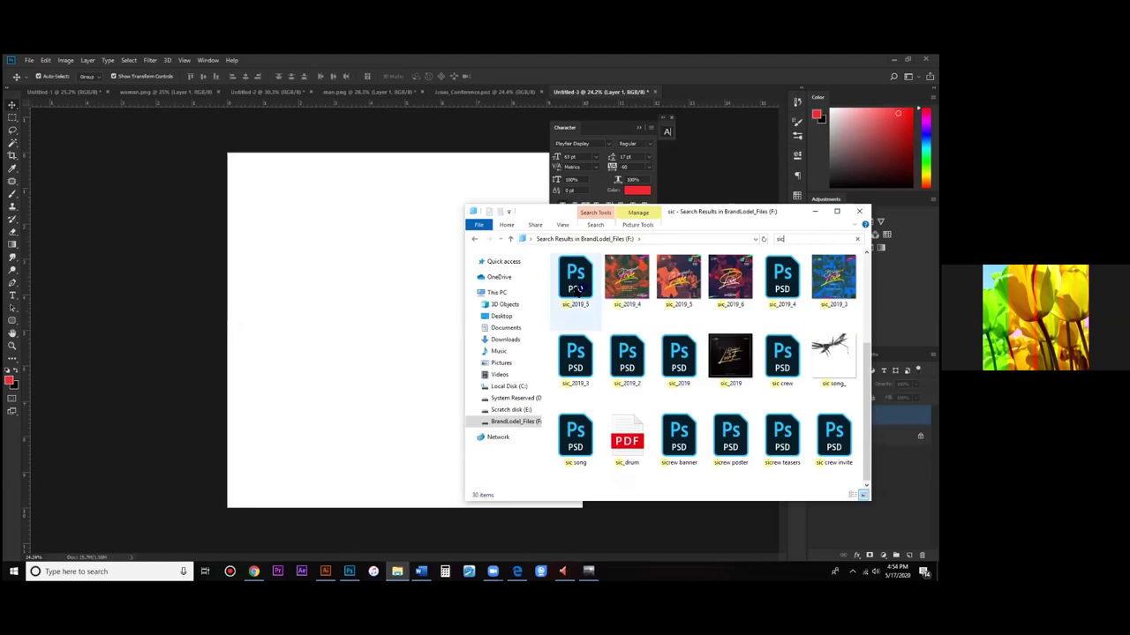
double_click(578, 296)
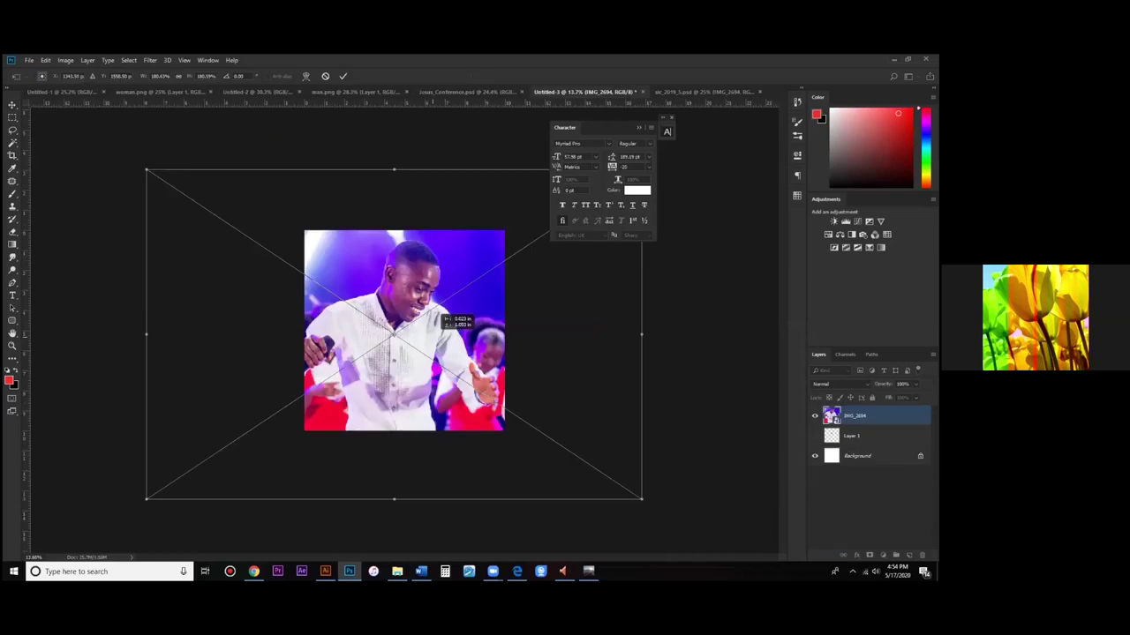
Step: Commit the placed photo's resize and move the red gradient stop right, black stop left
key(Return)
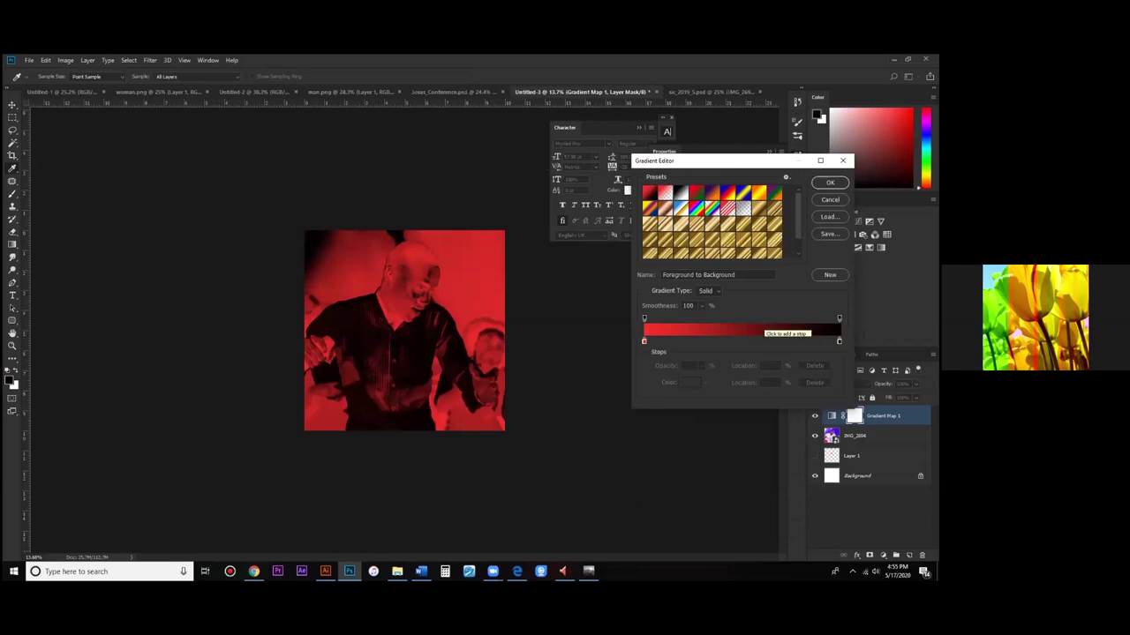
click(755, 341)
drag(643, 341, 838, 340)
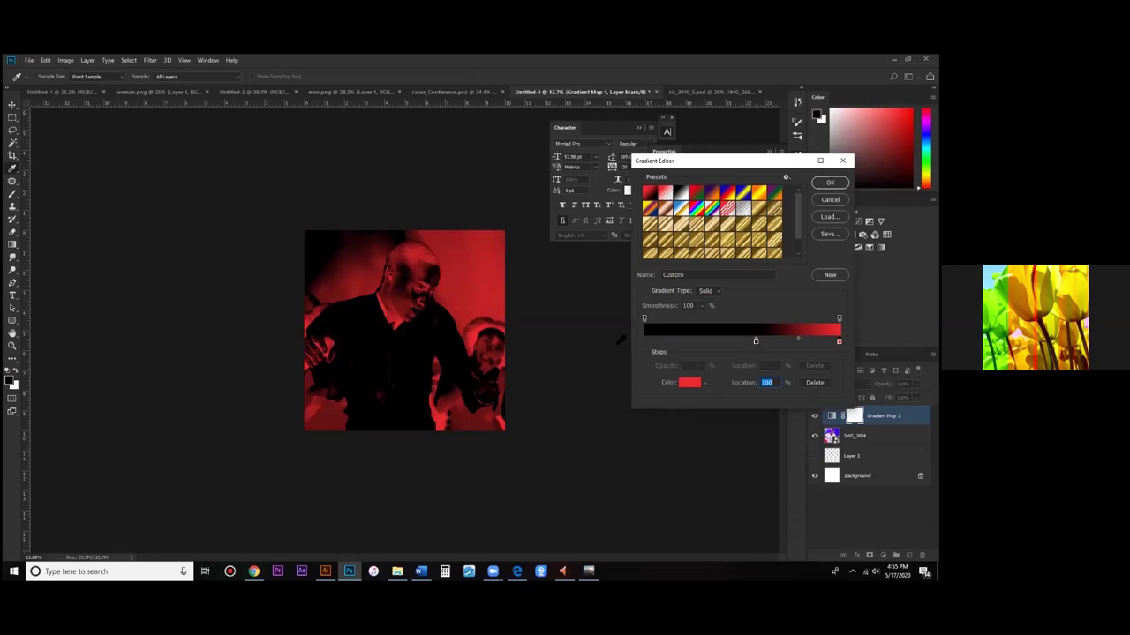
drag(620, 339, 626, 336)
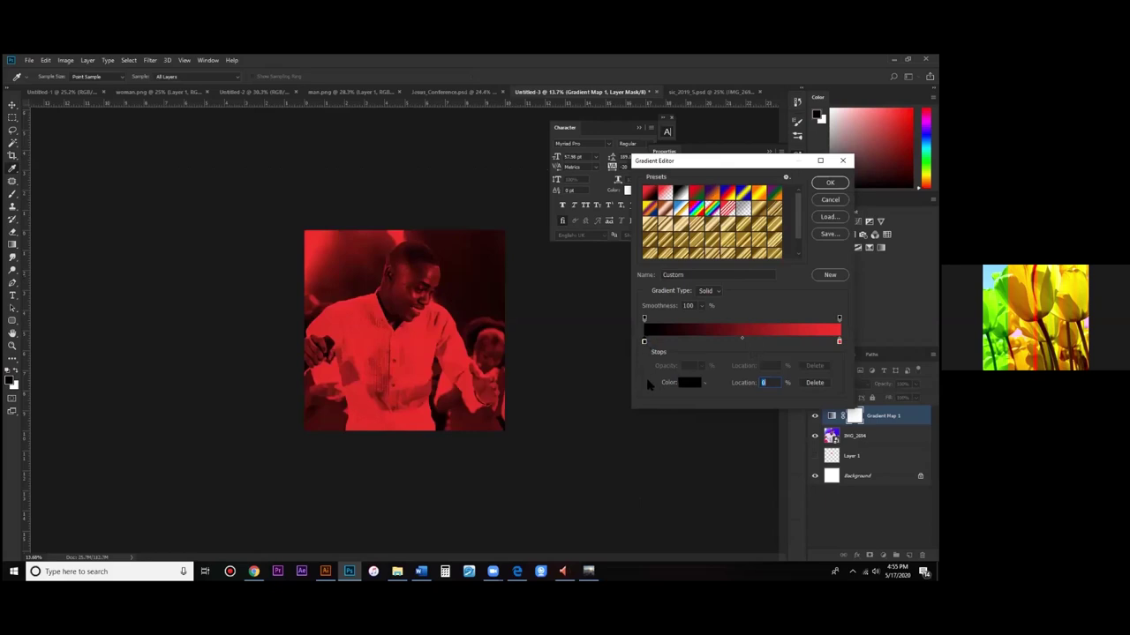
Step: Set the former black gradient stop's colour to #c709a5
click(689, 382)
click(623, 428)
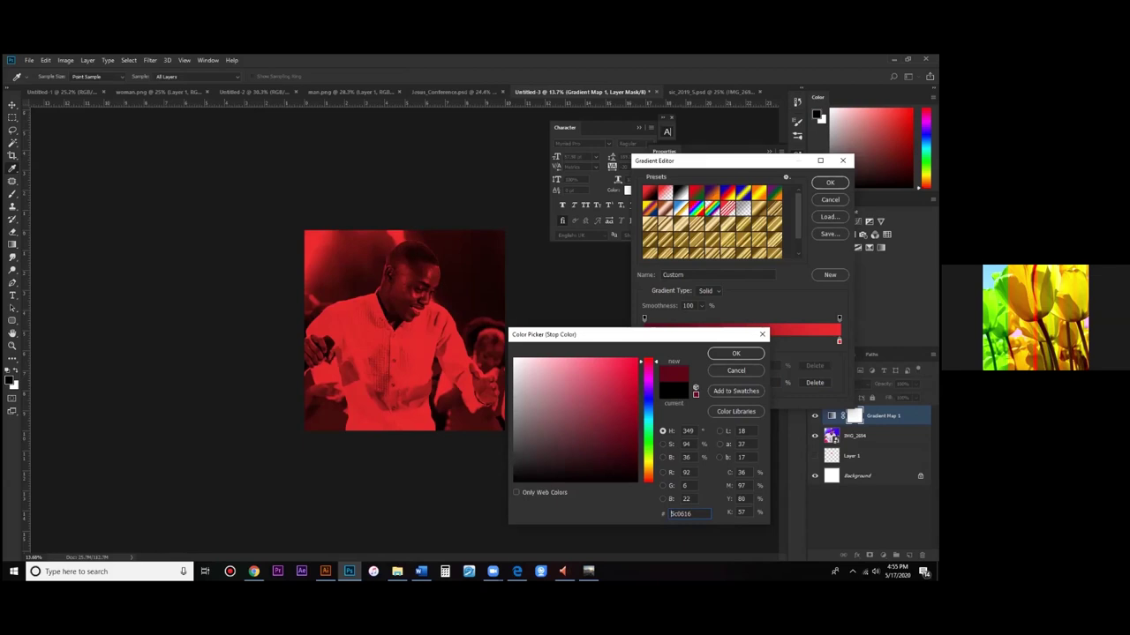
text(530a8b)
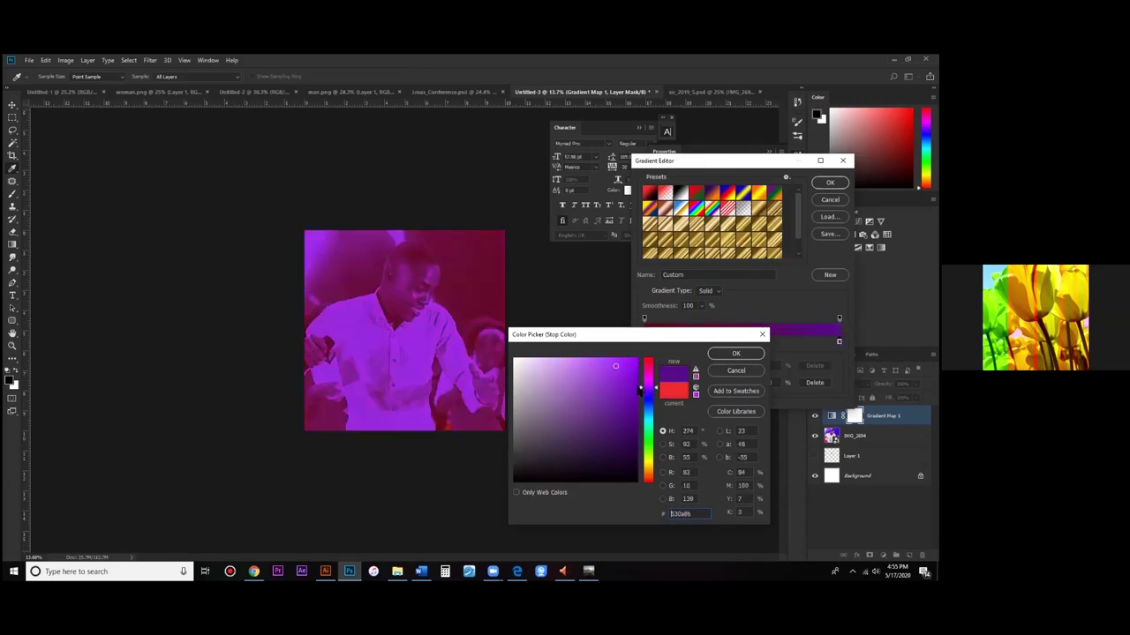
text(c709a5)
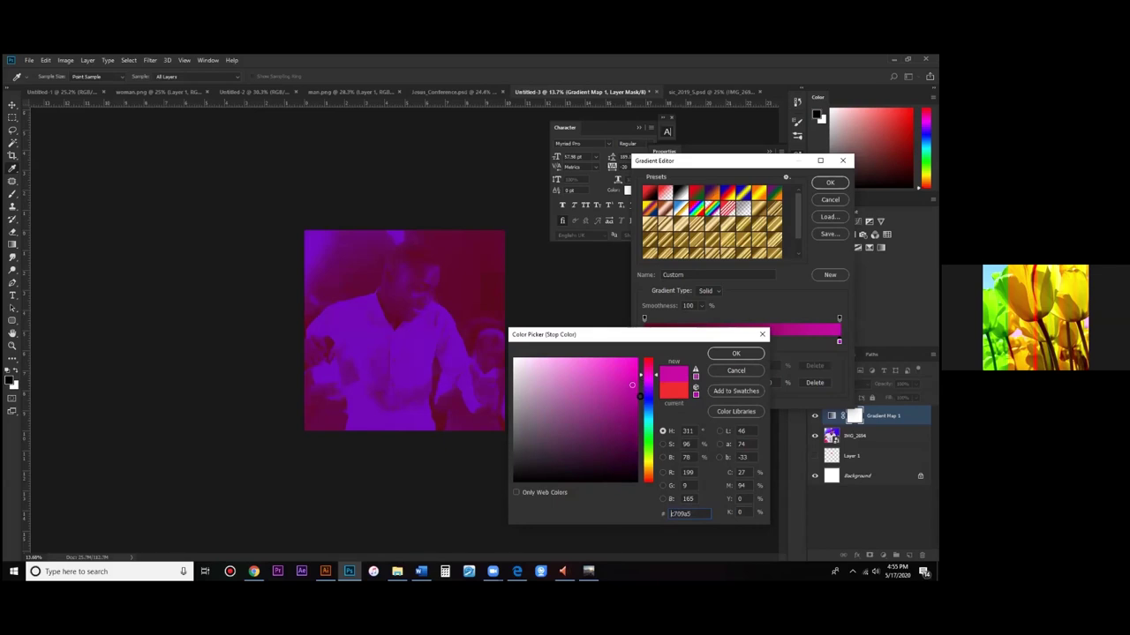
key(Return)
Step: Recolour that left gradient stop to a deep maroon
click(680, 382)
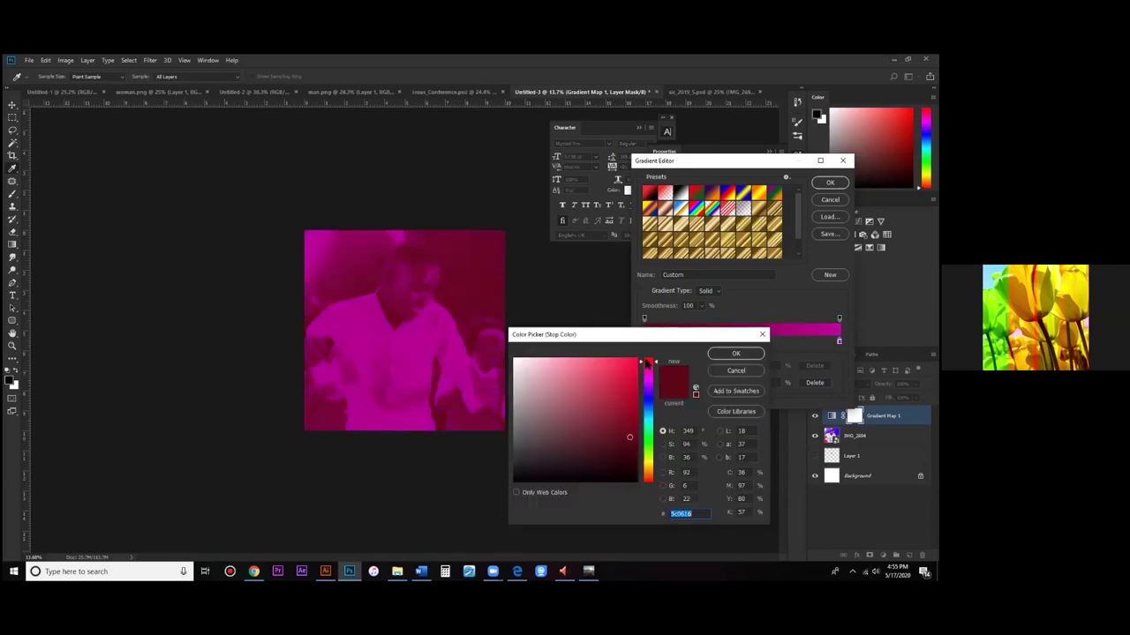
click(635, 443)
click(648, 375)
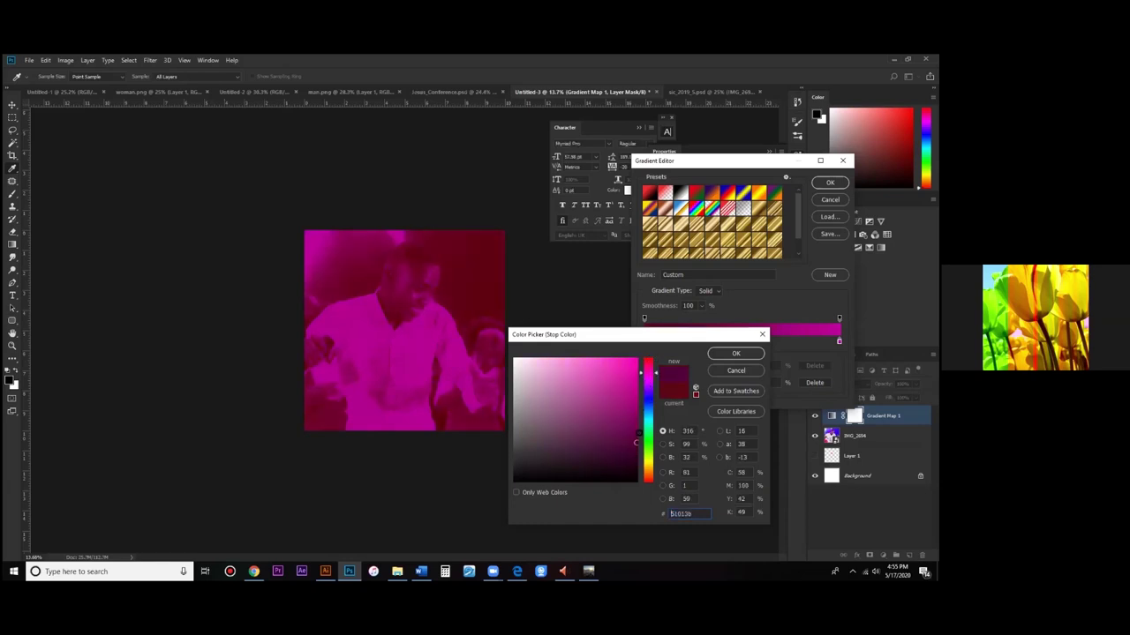
click(636, 447)
click(651, 367)
key(Return)
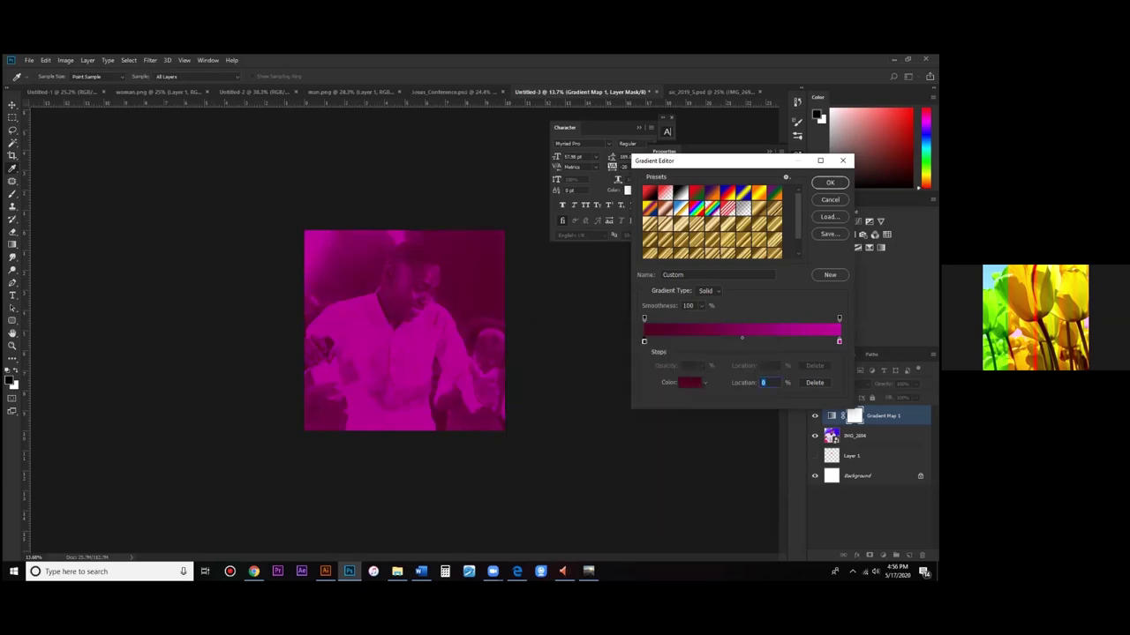
Step: Make the right gradient stop magenta, leaving the maroon left stop unchanged
double_click(838, 341)
click(647, 384)
drag(632, 397, 639, 383)
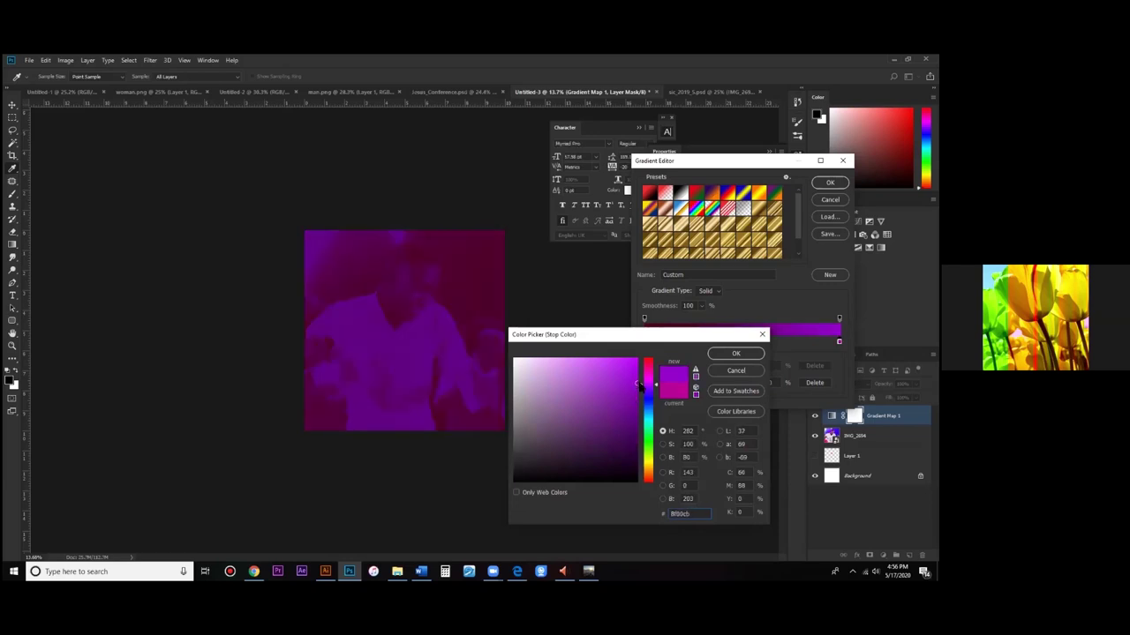
click(648, 375)
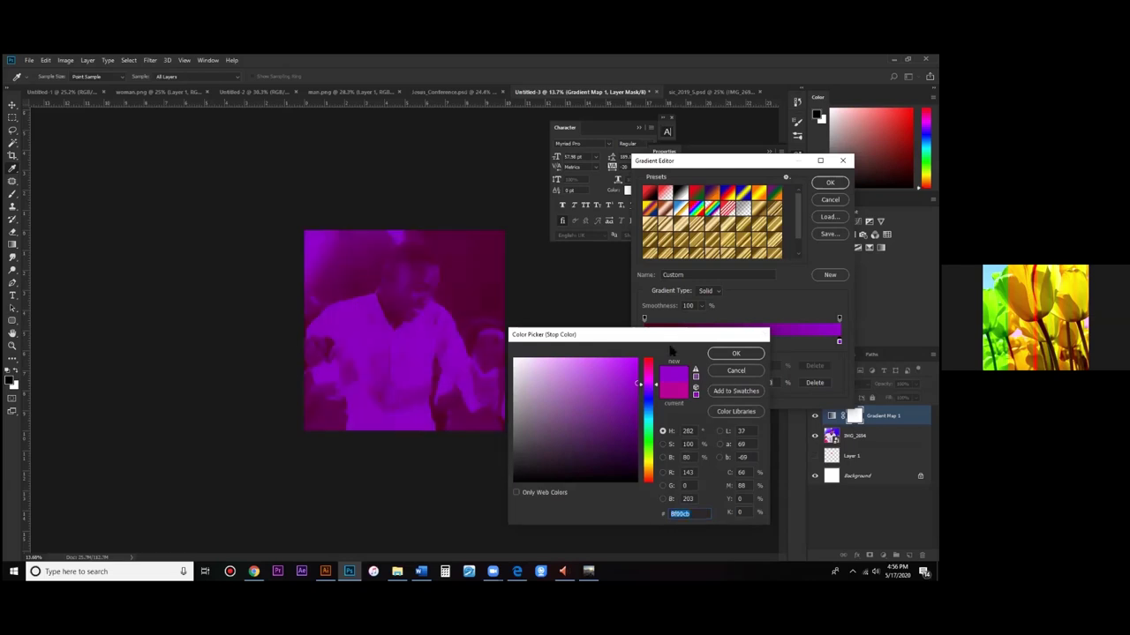
key(Return)
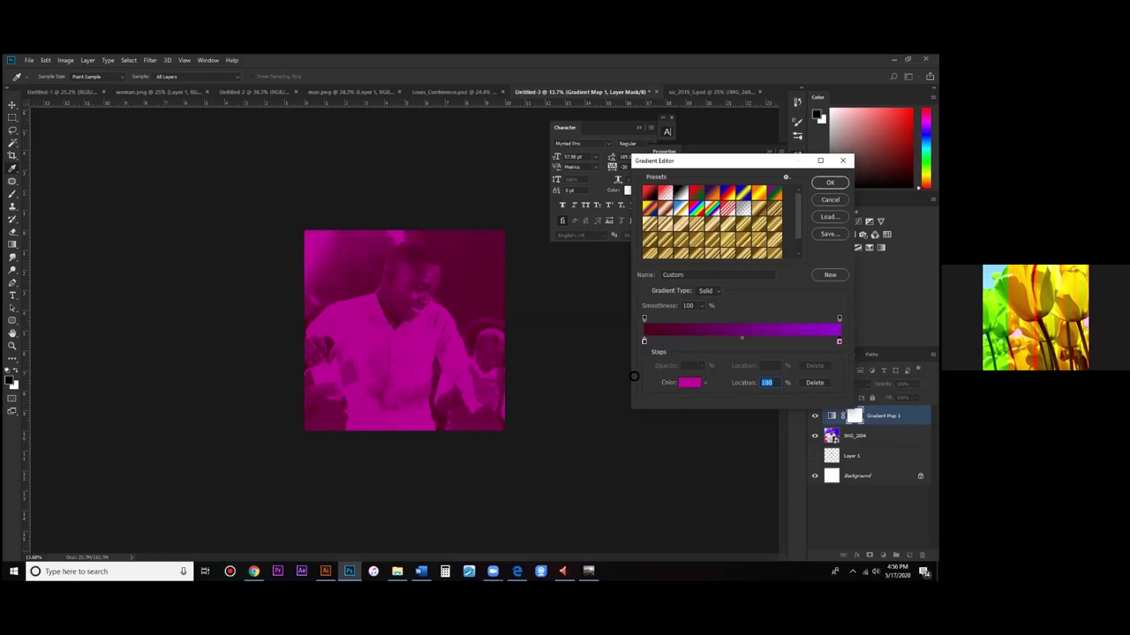
click(658, 370)
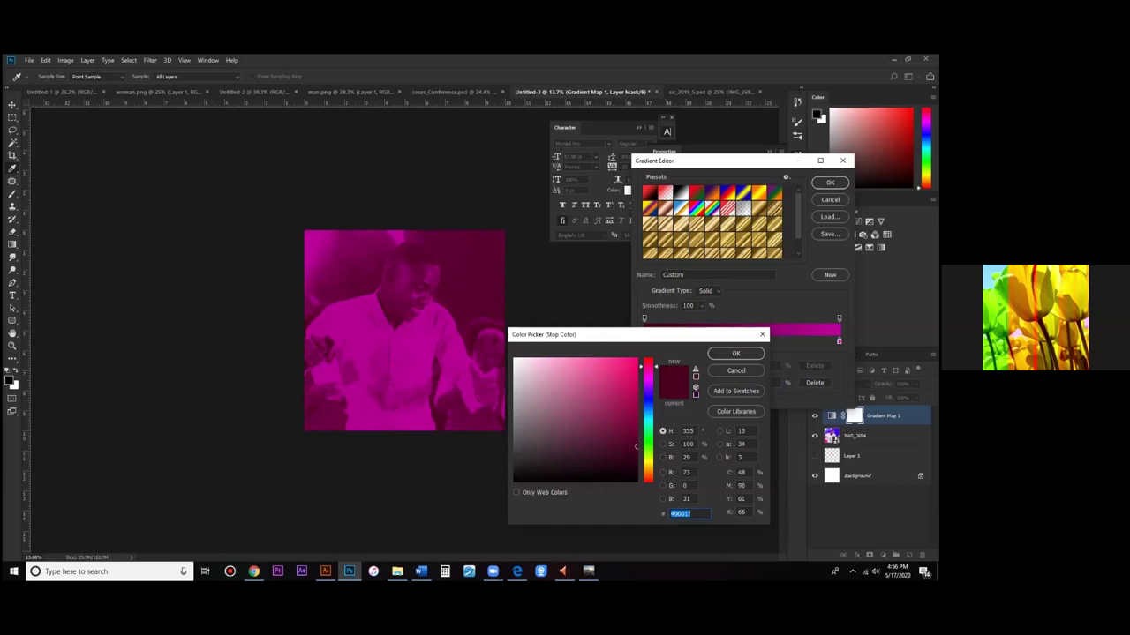
key(Return)
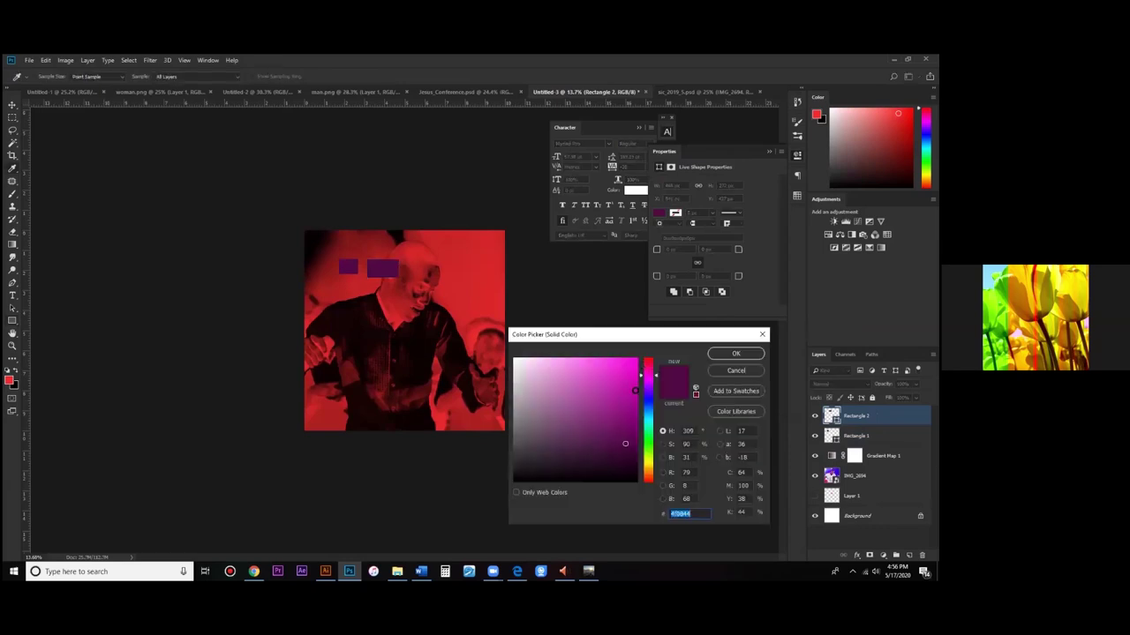
Step: Fill the rectangle crimson (bd0546) and try white on the gradient's left stop, then discard it
text(bd0546)
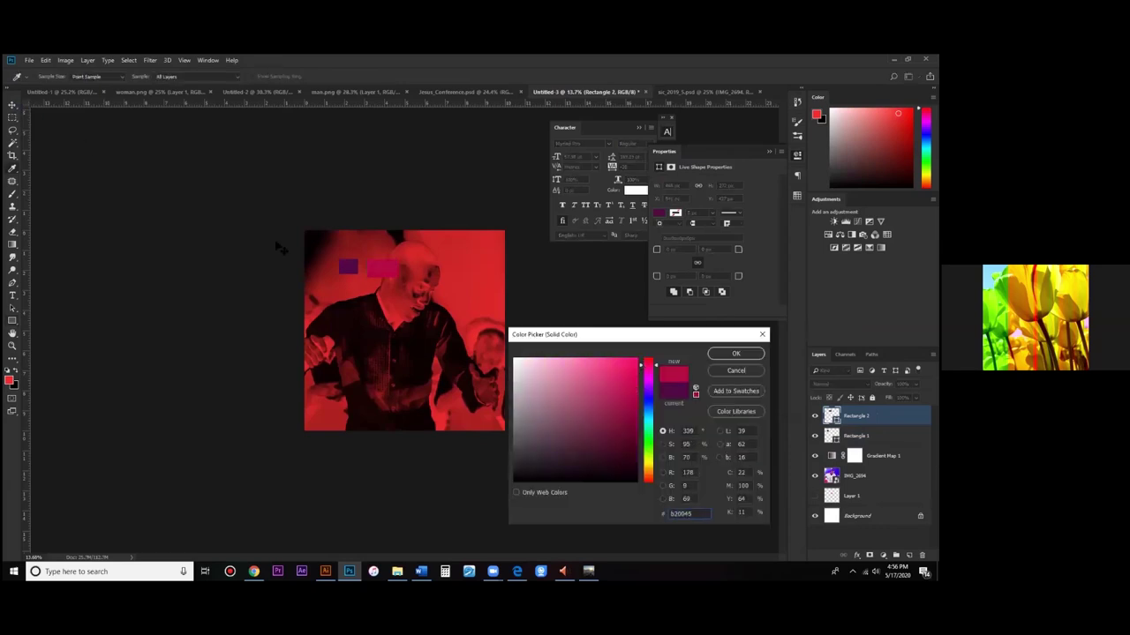
key(Return)
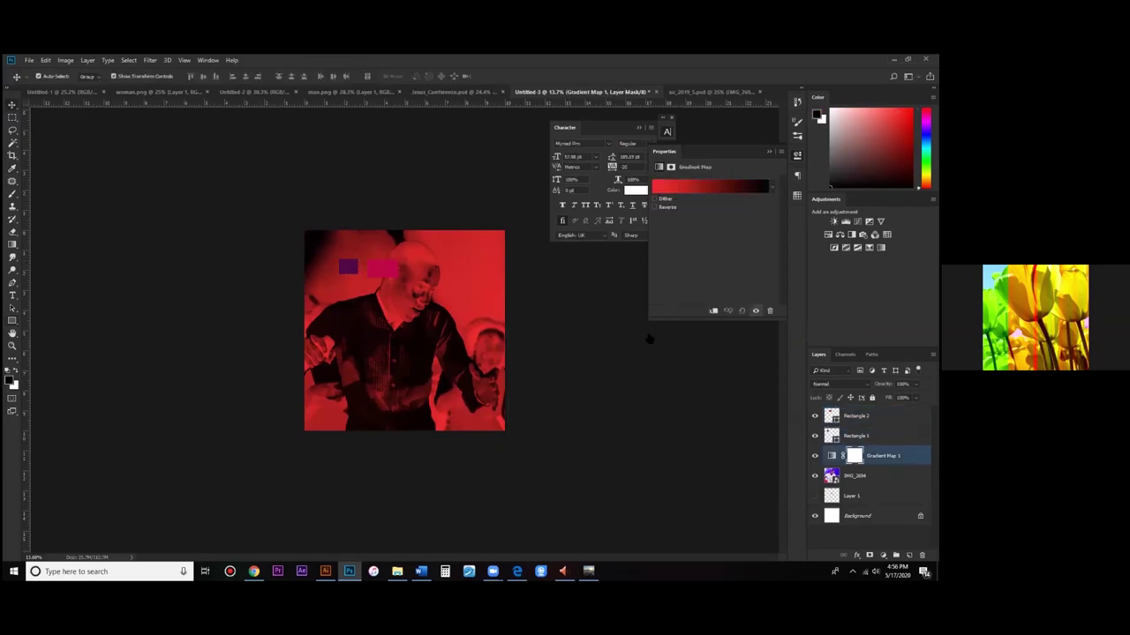
click(711, 186)
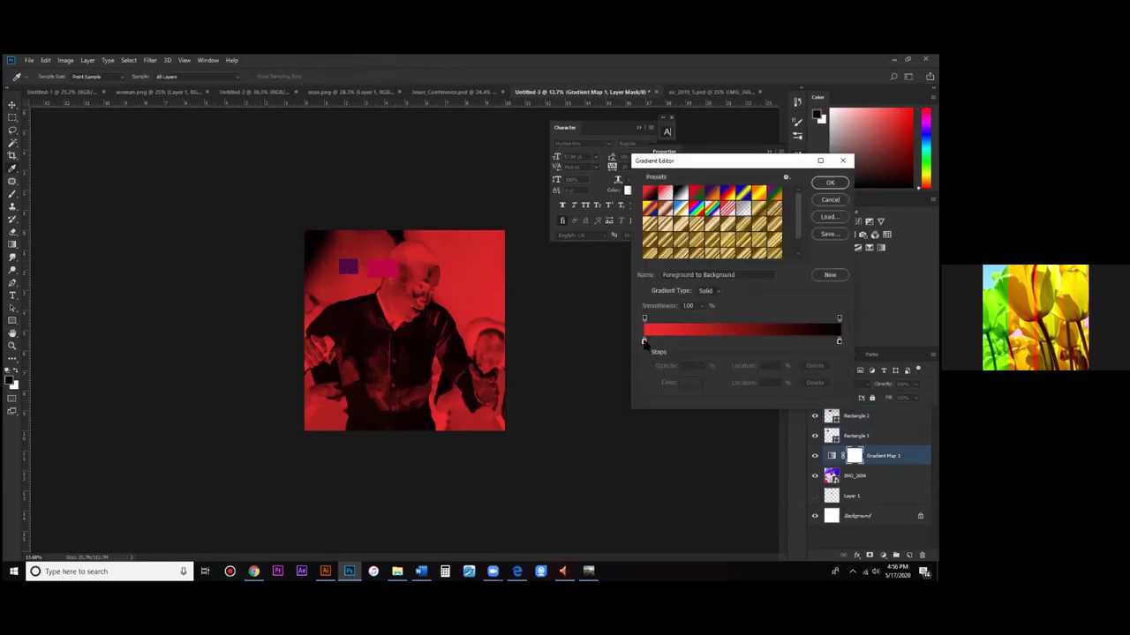
click(644, 342)
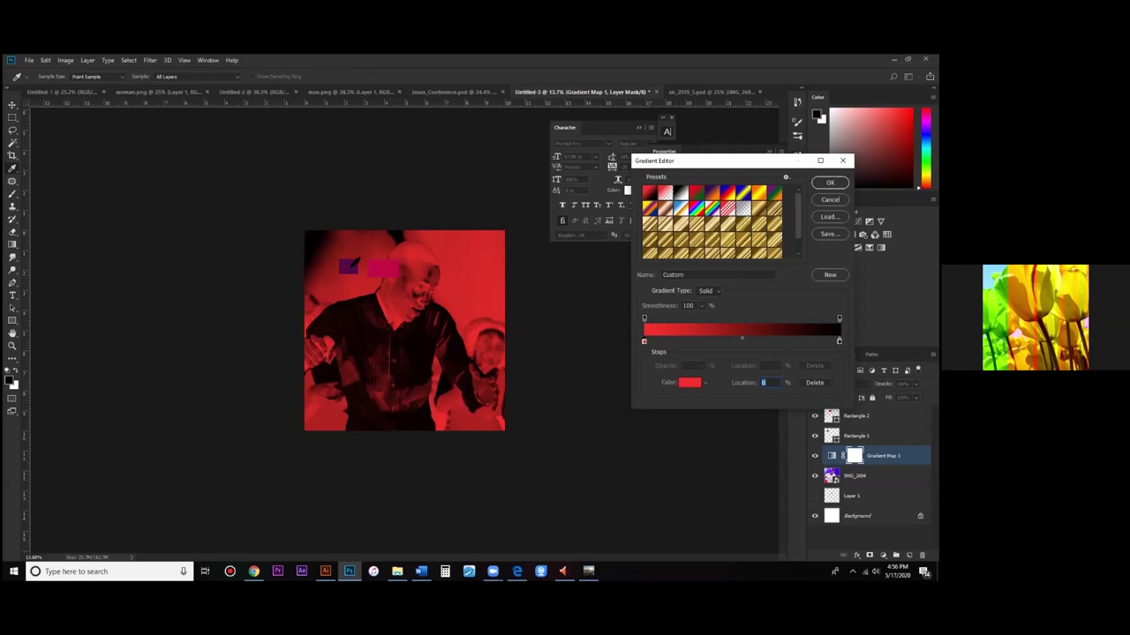
click(689, 382)
text(ffffff)
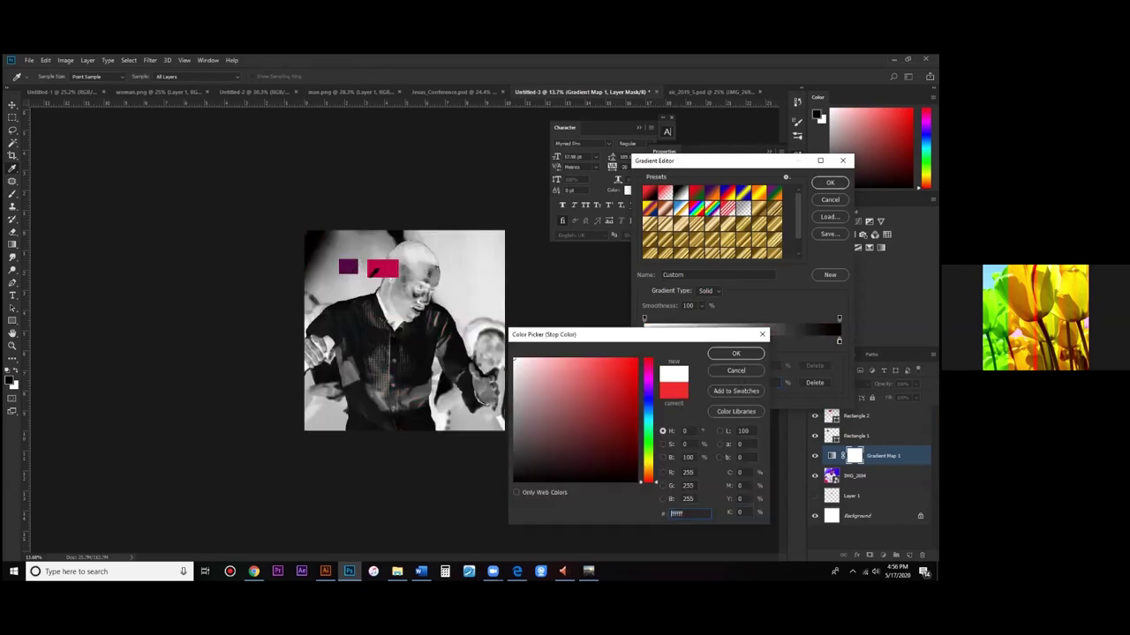
key(Escape)
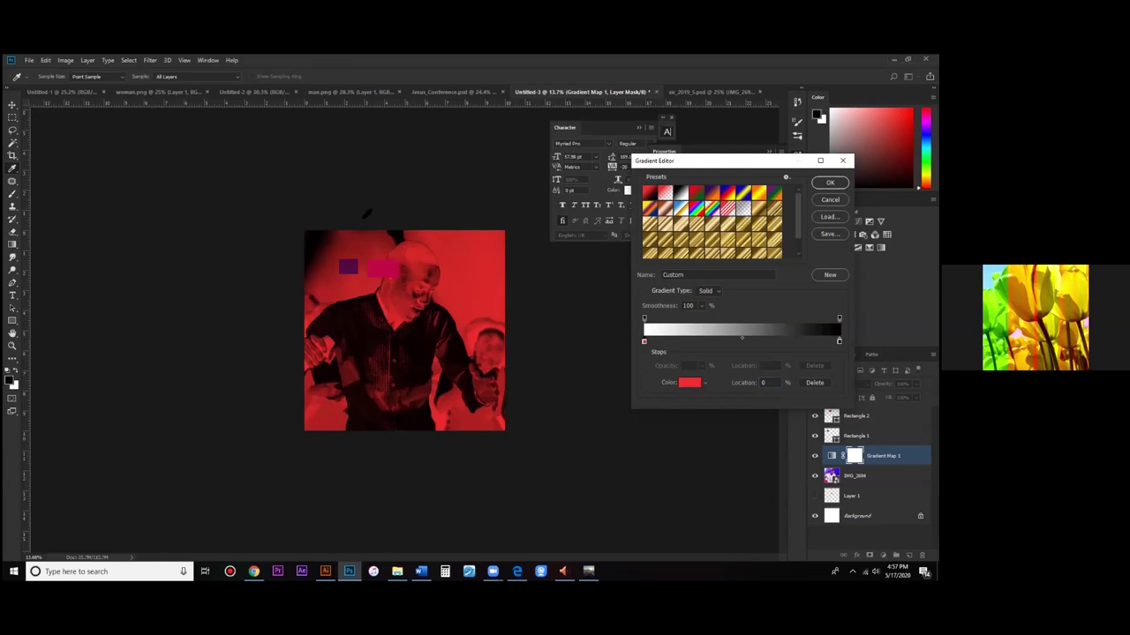
Step: Set Rectangle 1's fill to dark plum (48023d)
key(Return)
key(v)
click(348, 267)
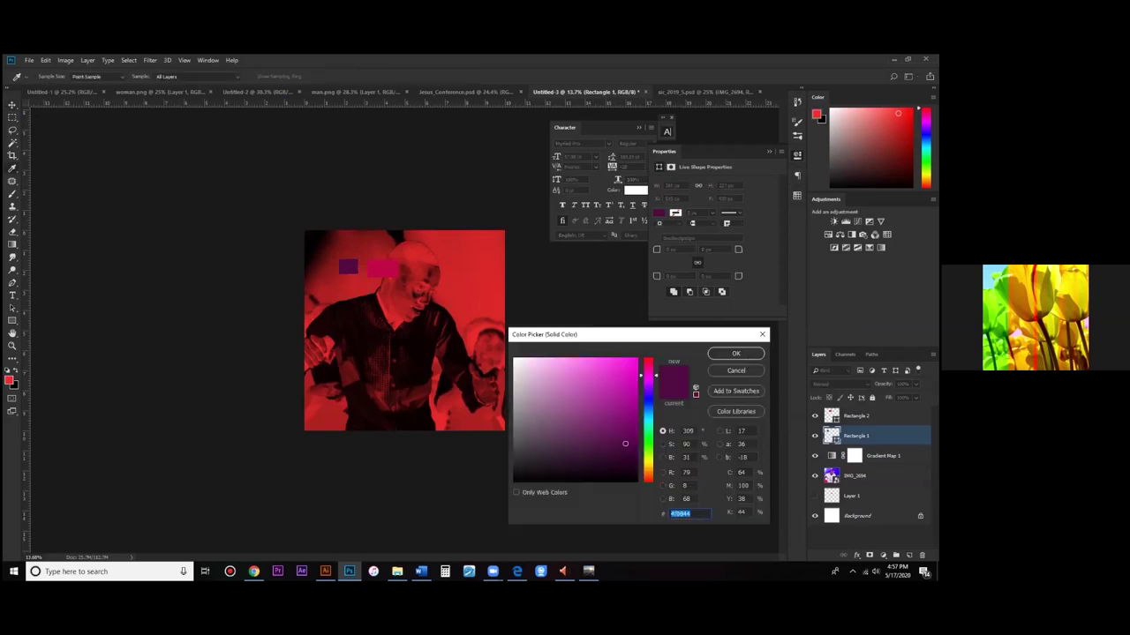
text(48023d)
key(Return)
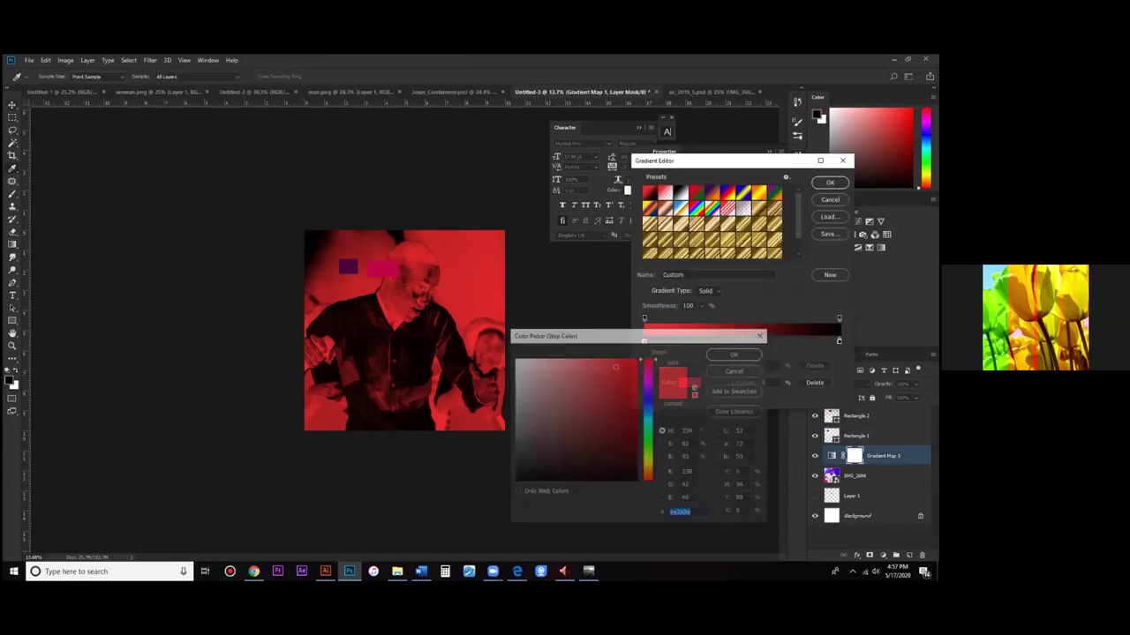
Step: Change the left gradient map stop to dark magenta
text(48023d)
key(Return)
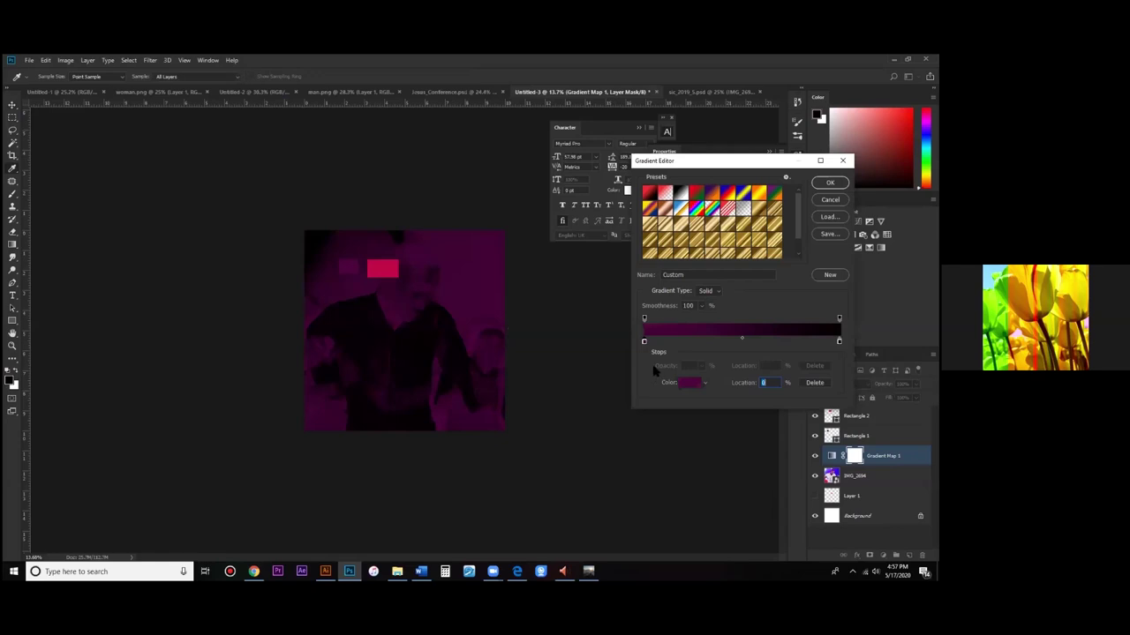
click(690, 382)
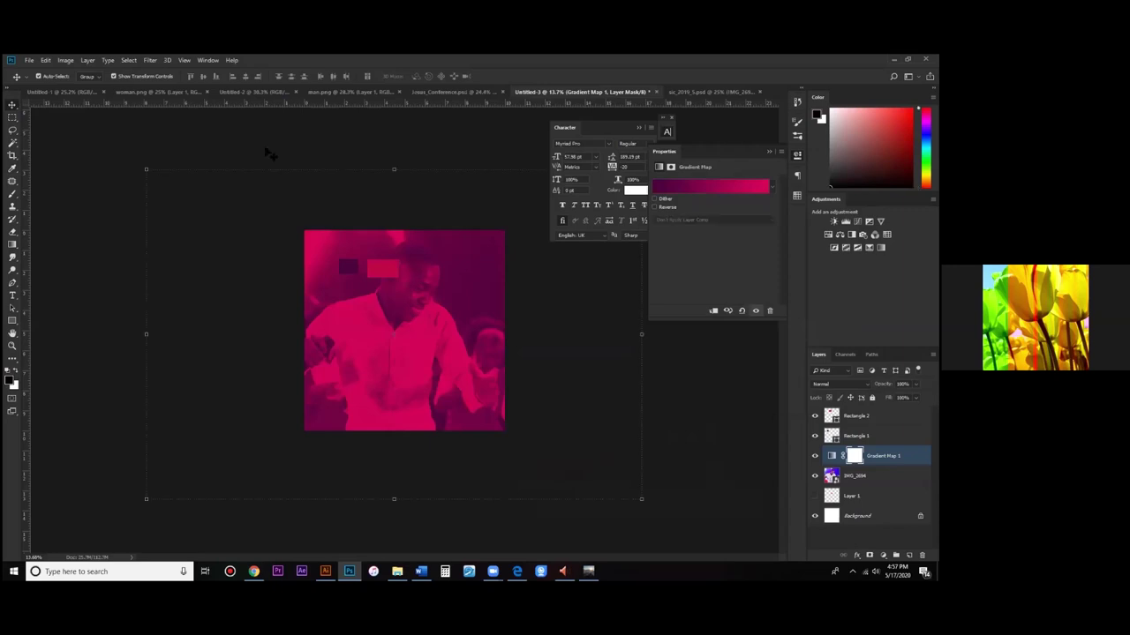
Step: Apply a Camera Raw Filter to IMG_2694 with Contrast +22 and Clarity +50
key(alt+bracketleft)
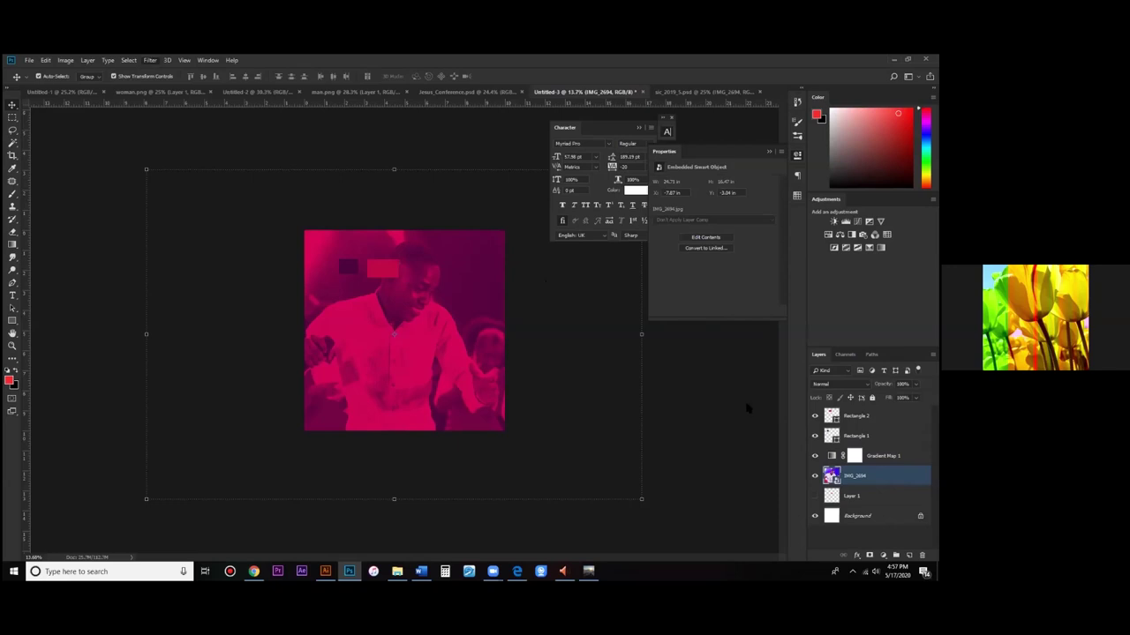
key(ctrl+shift+a)
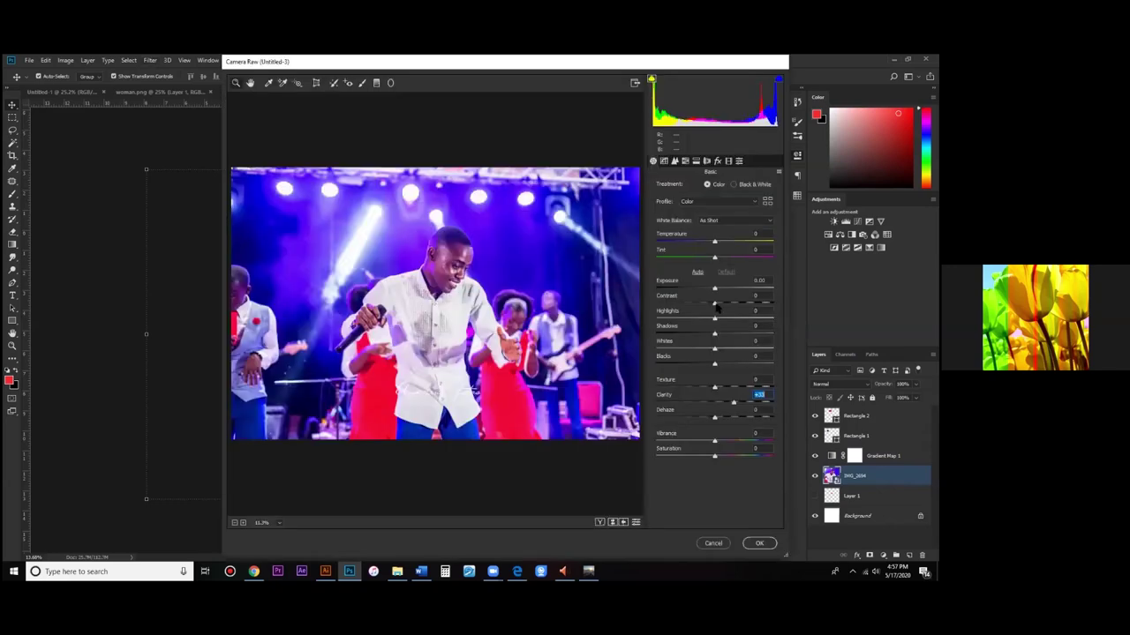
drag(716, 306, 733, 307)
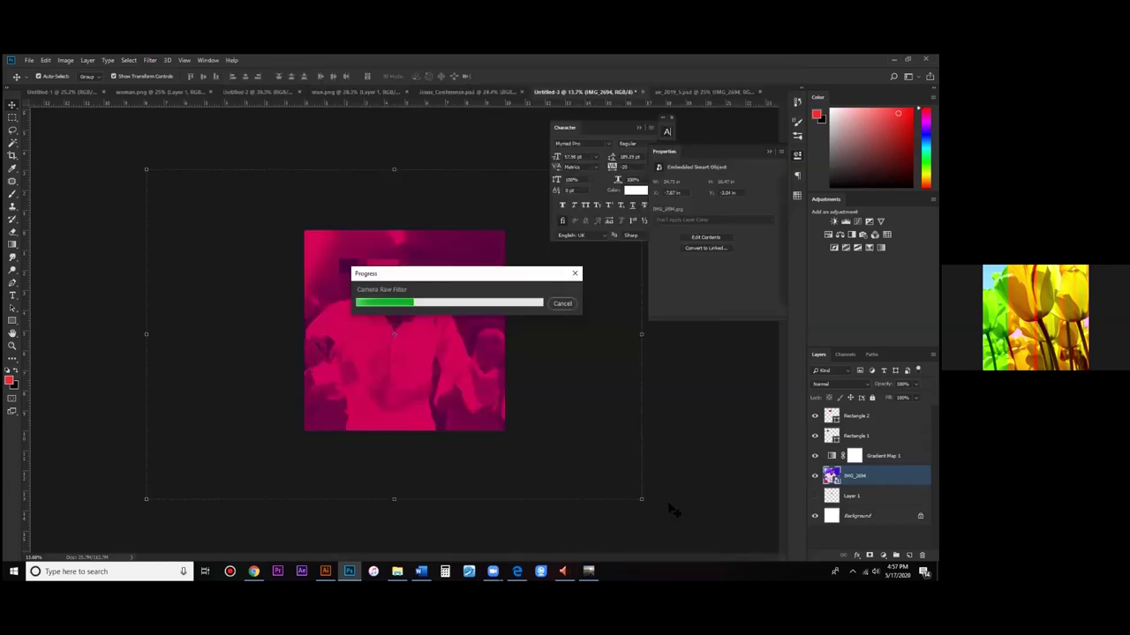
key(t)
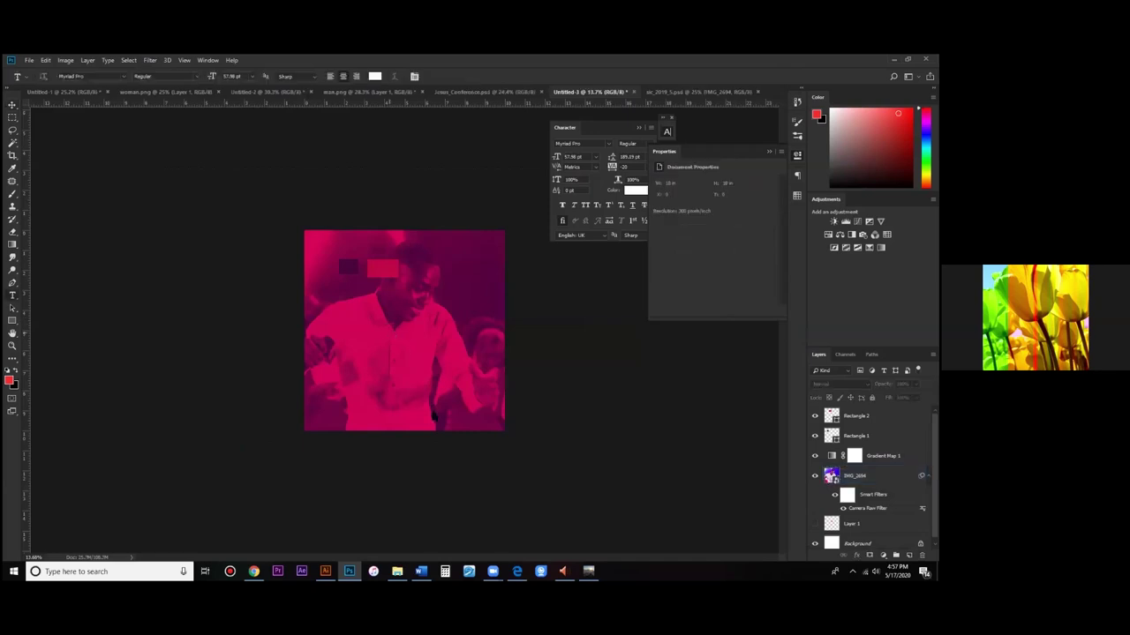
Step: Type 'hate' on the photo and set it in bold all caps
click(434, 415)
text(hate)
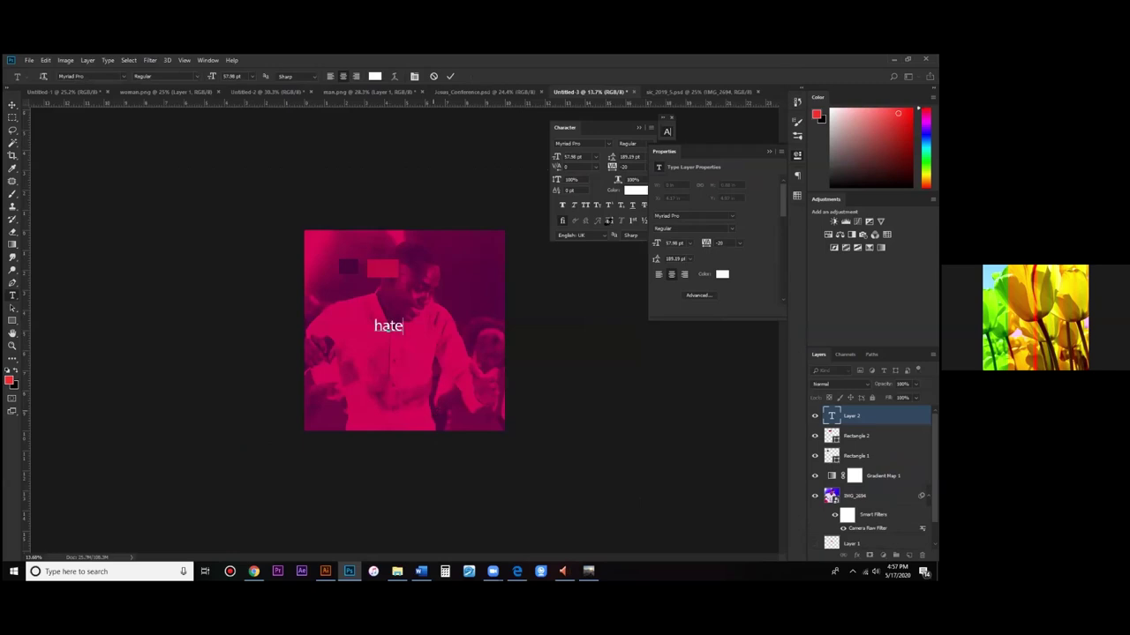
key(ctrl+a)
click(584, 205)
click(628, 143)
click(637, 167)
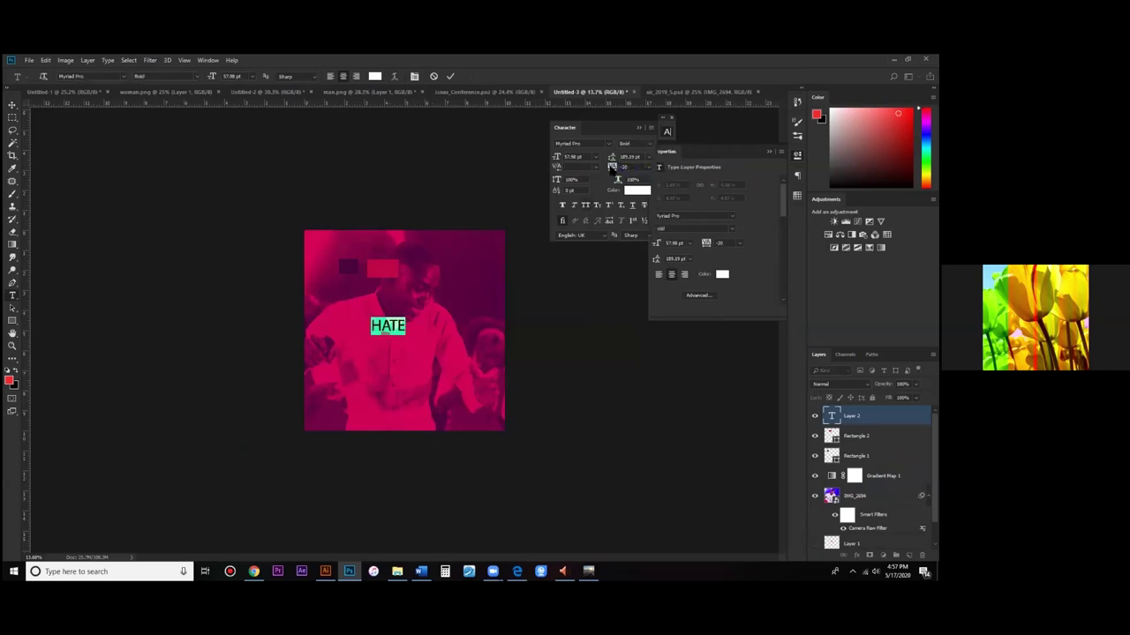
Step: Give the HATE text tracking 1000 and a font size of 30 pt
click(611, 166)
text(1000)
key(Return)
drag(568, 154, 146, 144)
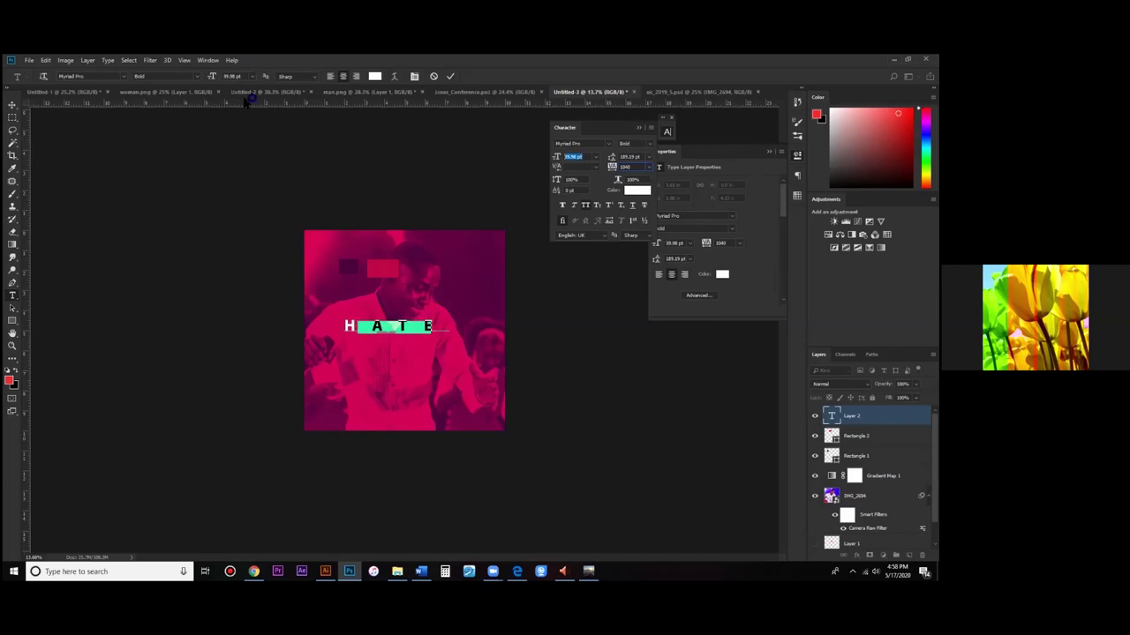
text(30)
key(Tab)
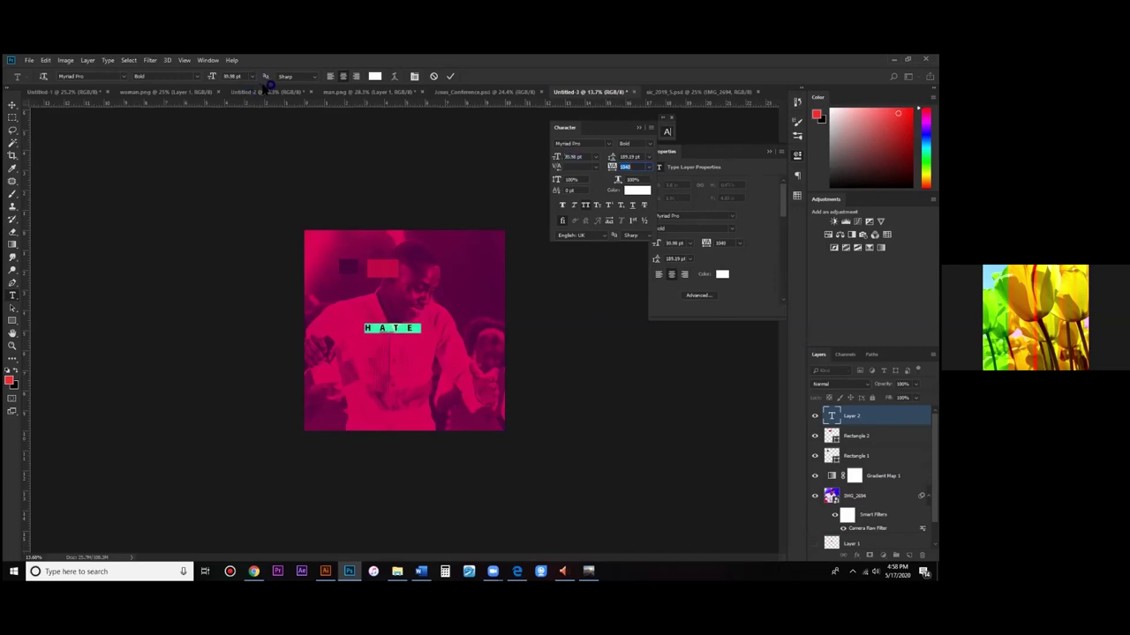
Step: Change the HATE text's font to Open Sans Extrabold and commit the edit
key(ctrl+Return)
key(ctrl+a)
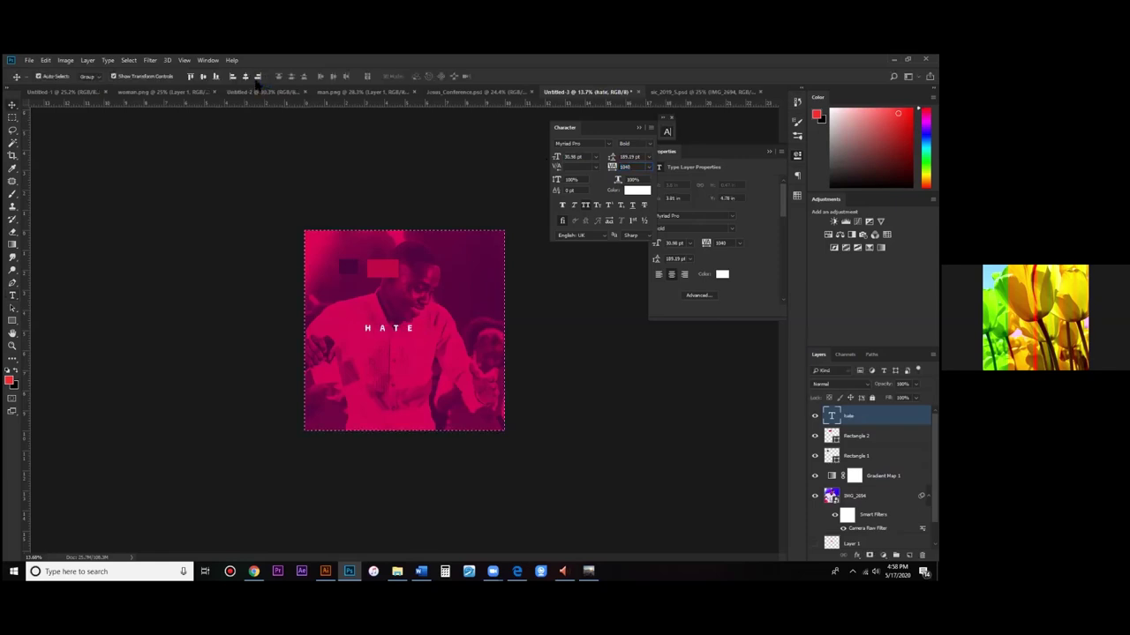
key(ctrl+d)
key(t)
key(Return)
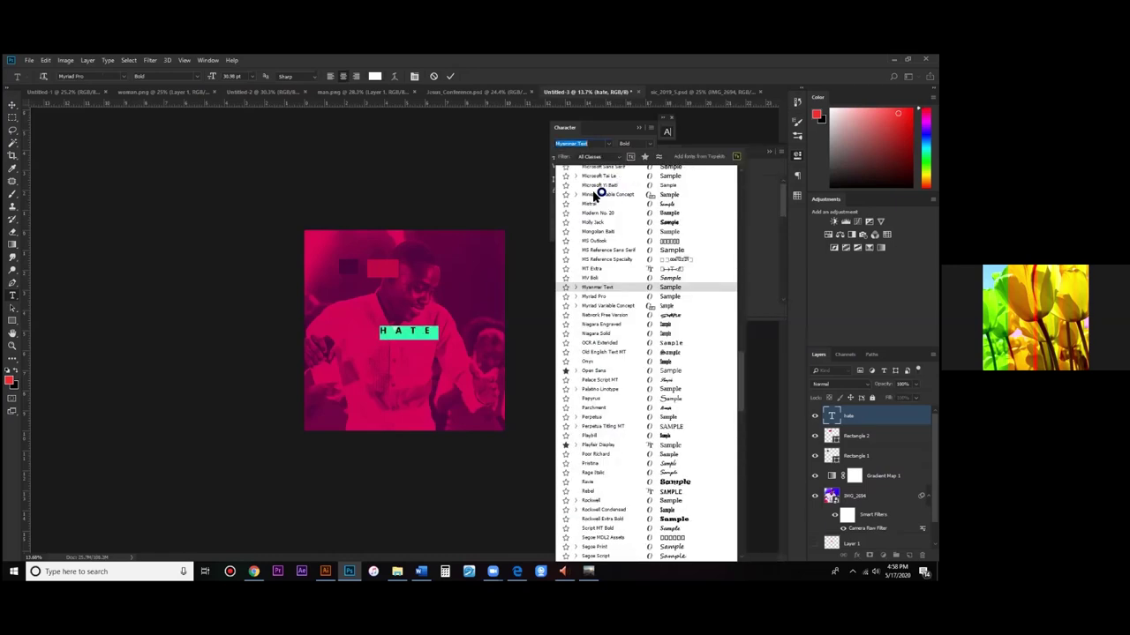
click(593, 371)
click(651, 143)
click(647, 156)
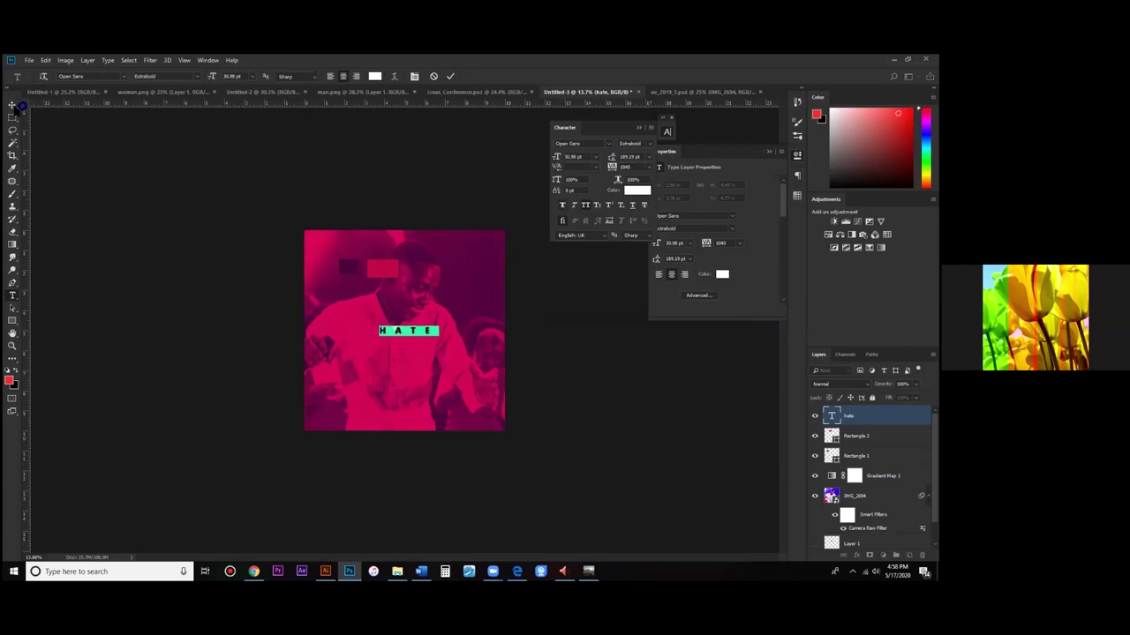
click(12, 106)
key(ctrl+a)
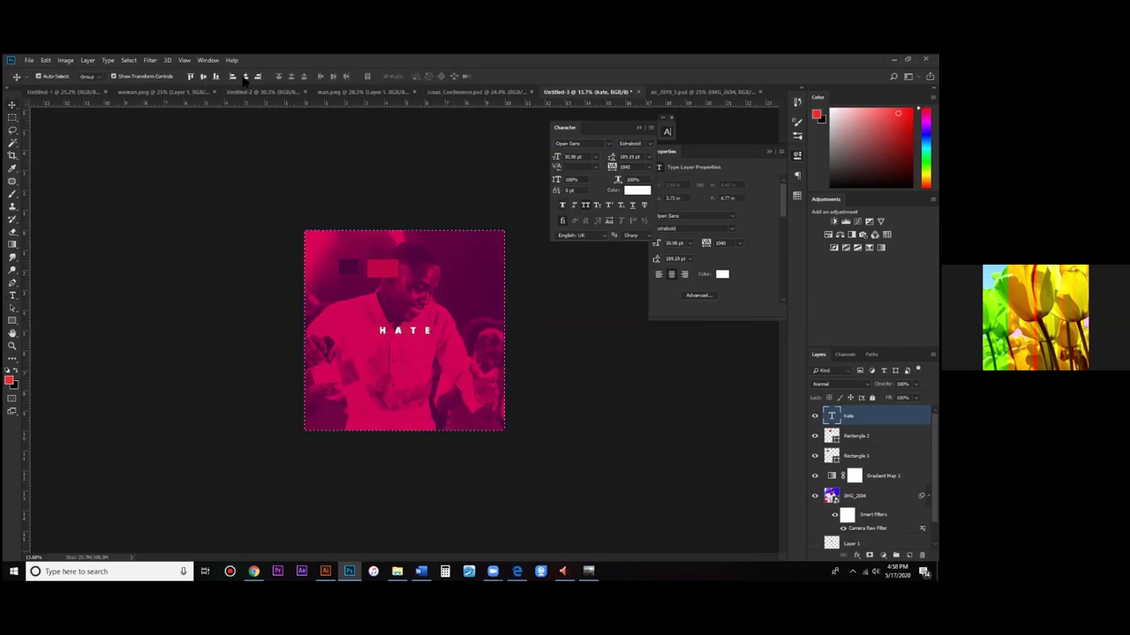
key(ctrl+d)
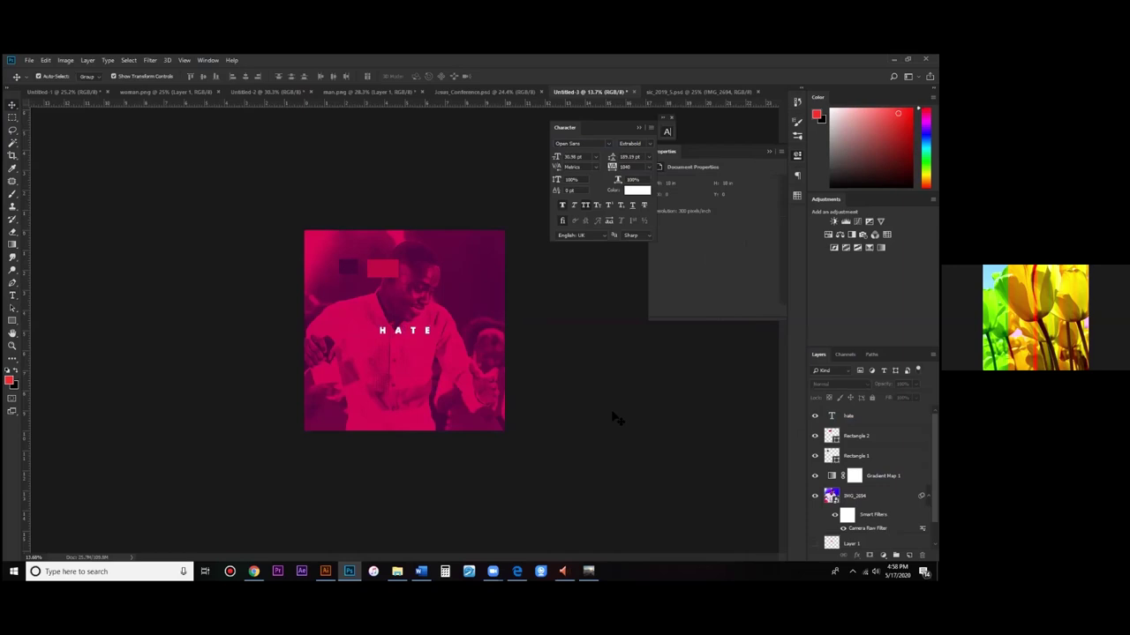
Step: Hide Rectangle 1, Rectangle 2 and the hate text layer, and toggle Gradient Map 1
key(ctrl+comma)
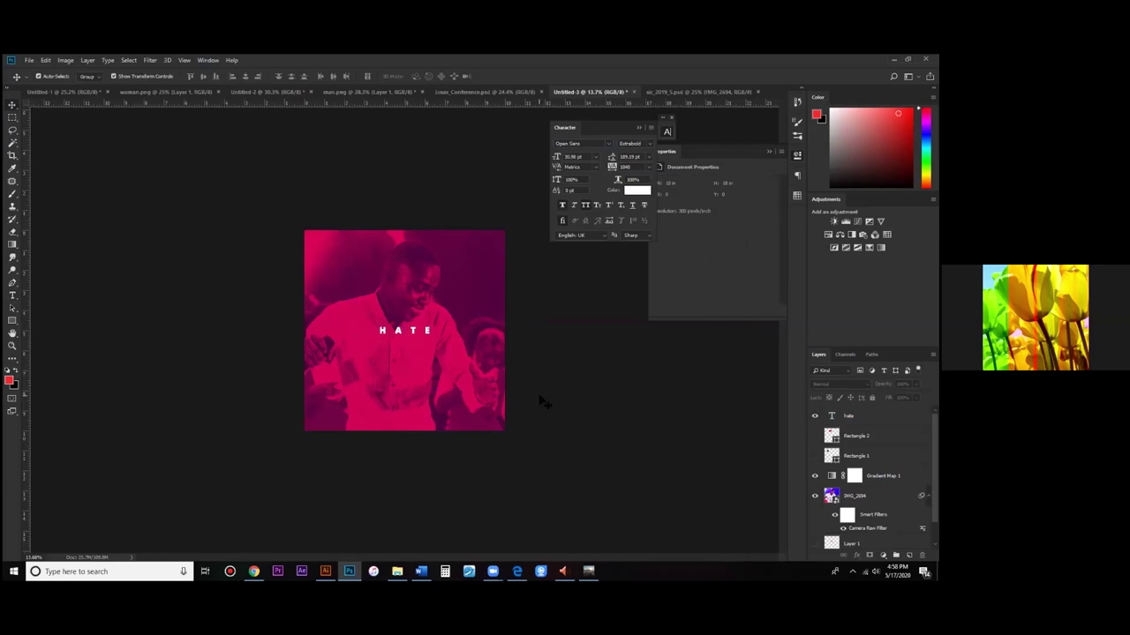
click(414, 335)
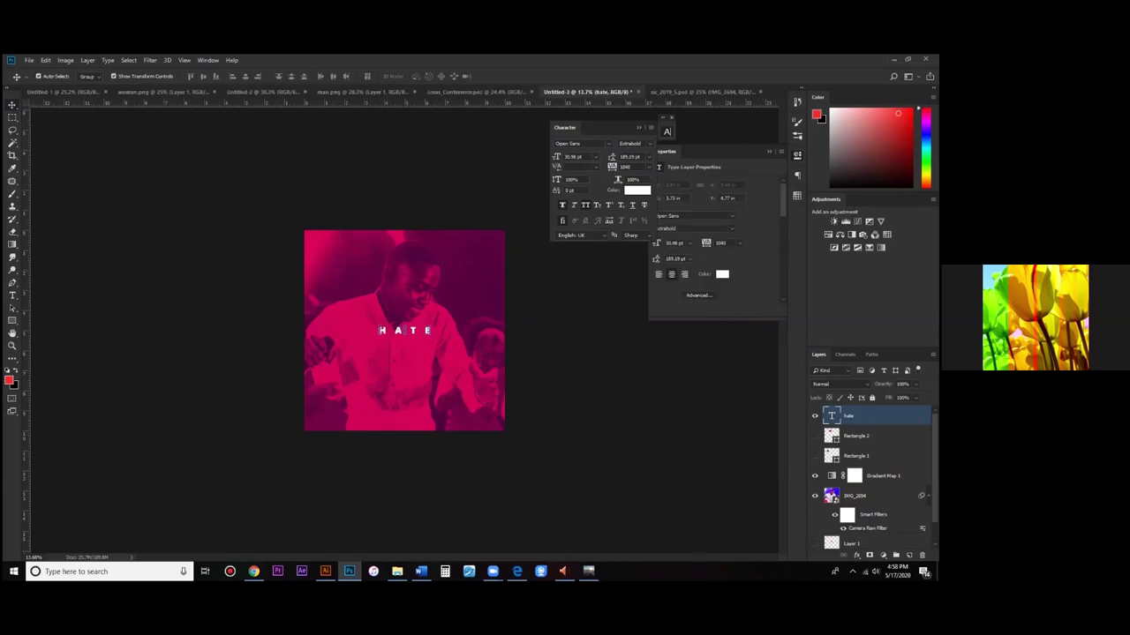
double_click(831, 416)
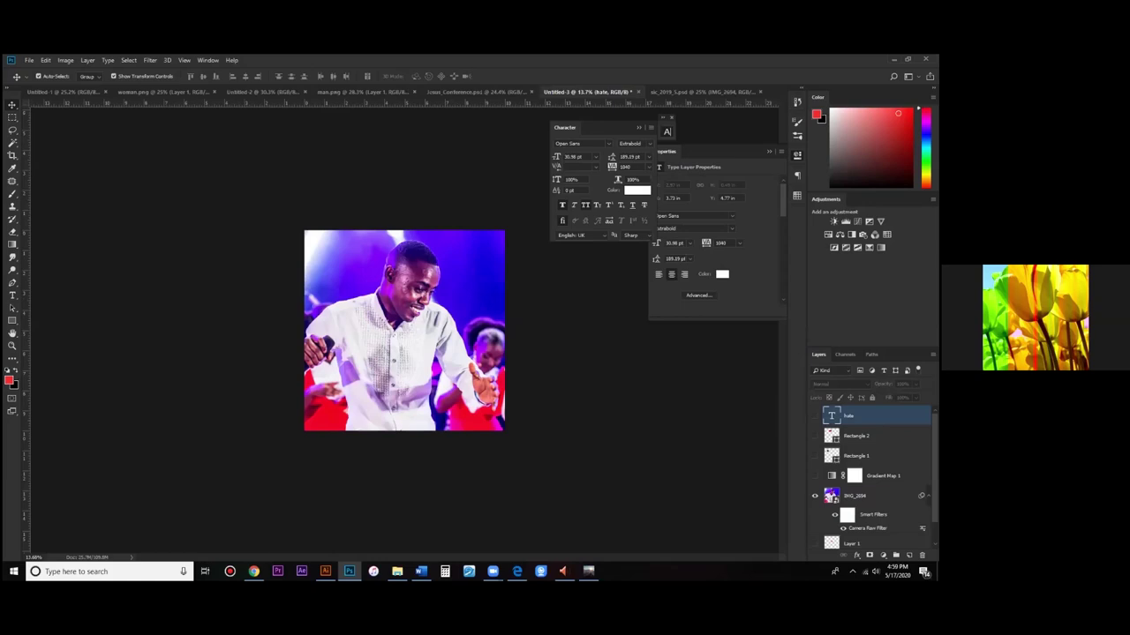
click(814, 475)
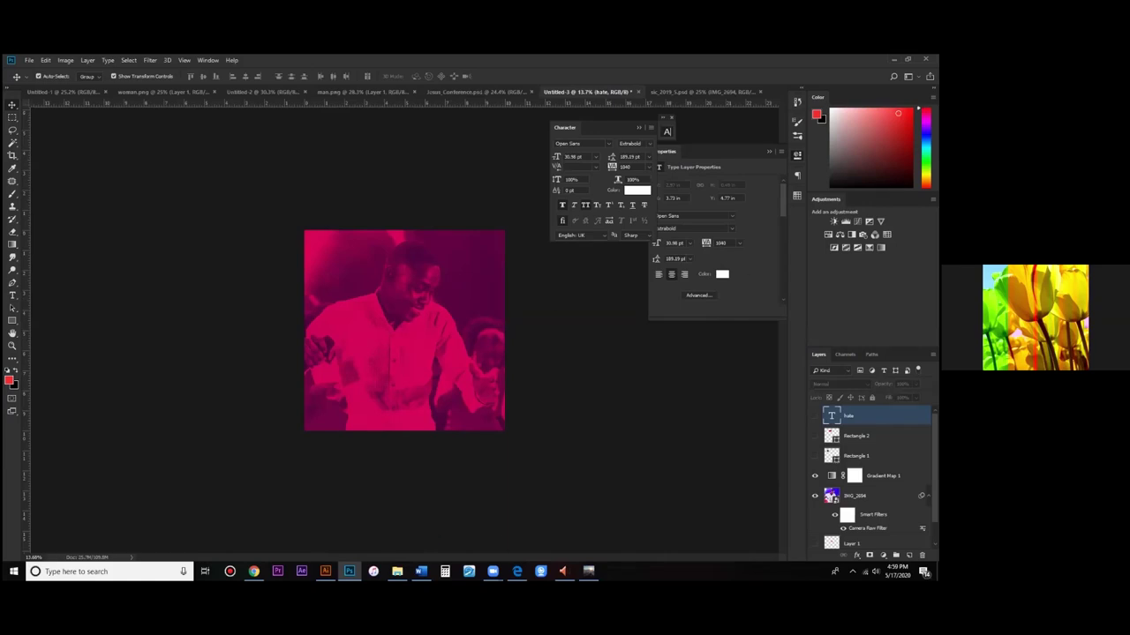
Step: Search the BrandLodel_Files (F:) drive for 'kalla' and open the seminar PSD
key(alt+Tab)
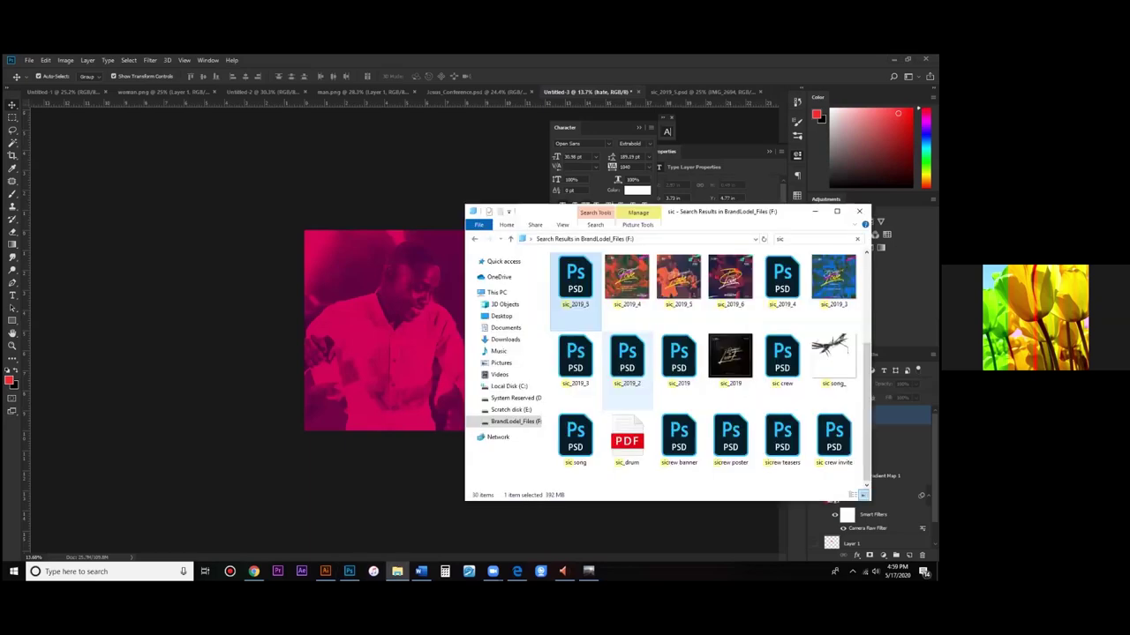
click(500, 316)
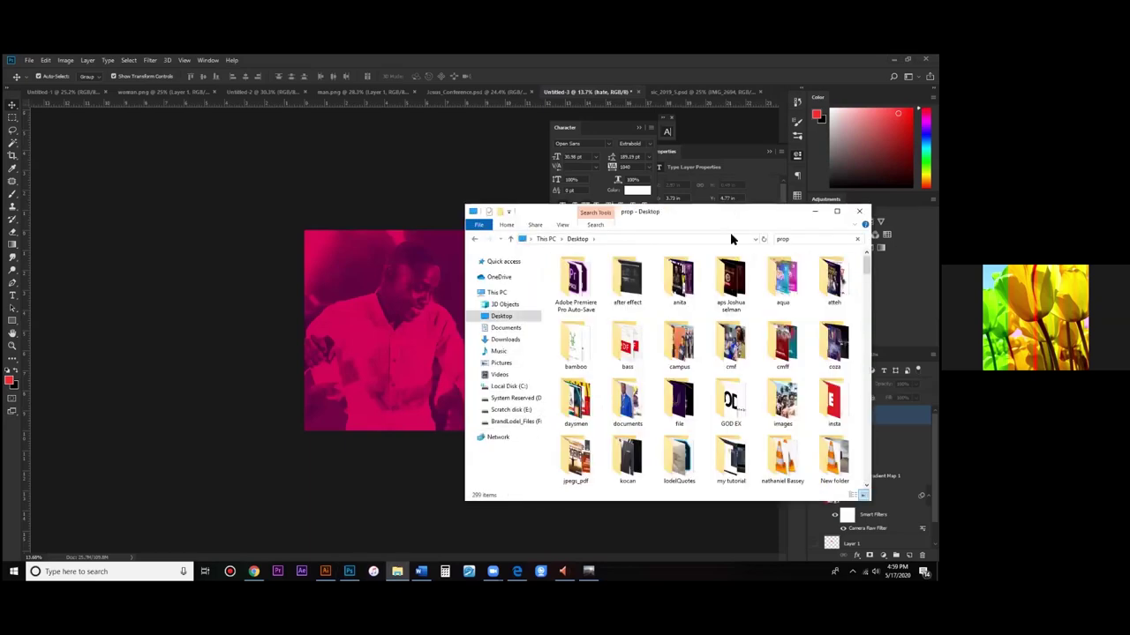
key(BackSpace)
key(BackSpace)
key(BackSpace)
key(BackSpace)
text(kall)
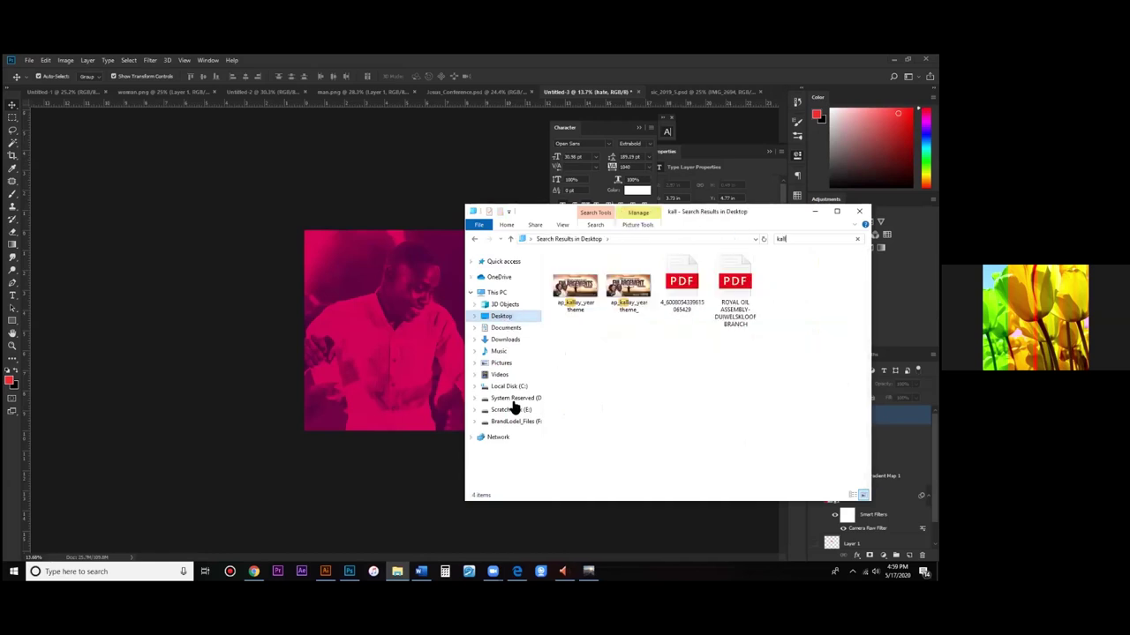
click(516, 421)
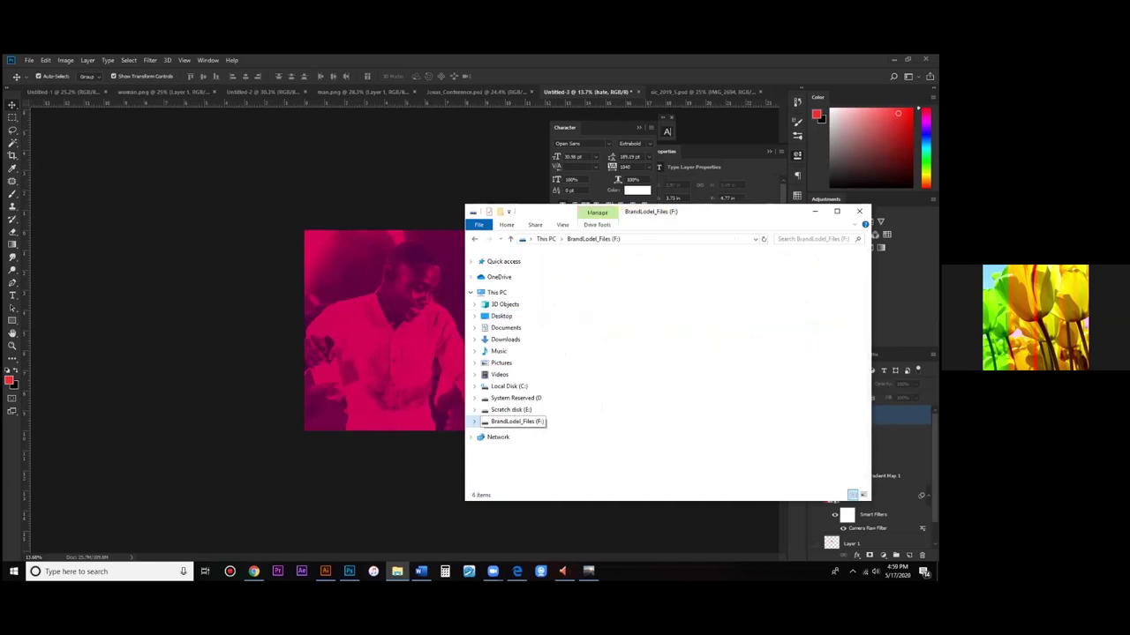
text(kalla)
click(689, 298)
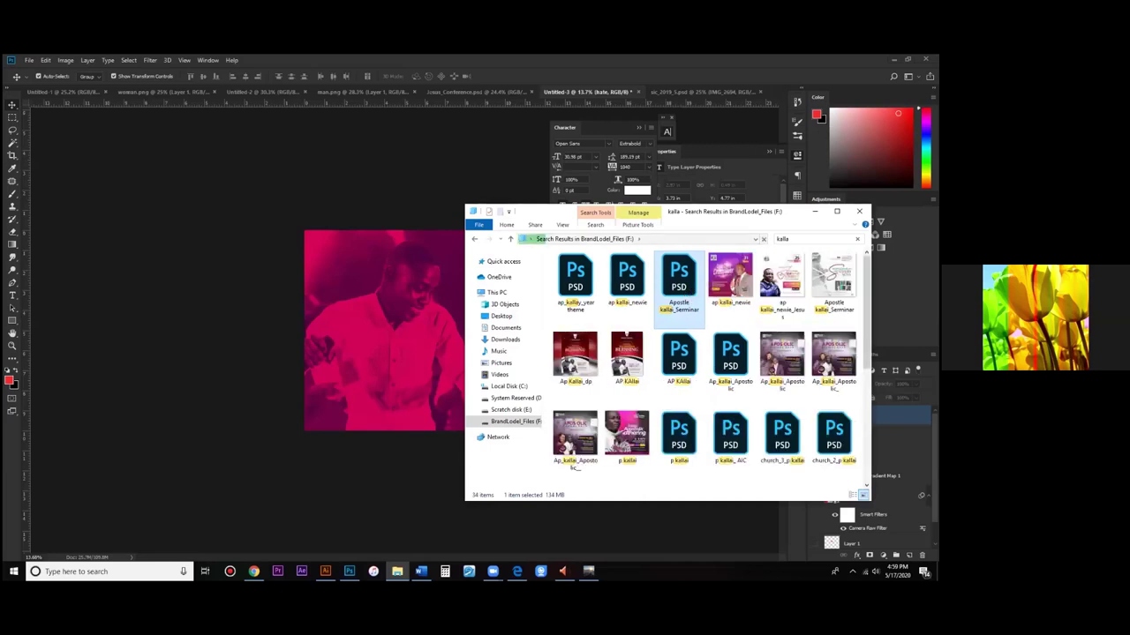
double_click(561, 279)
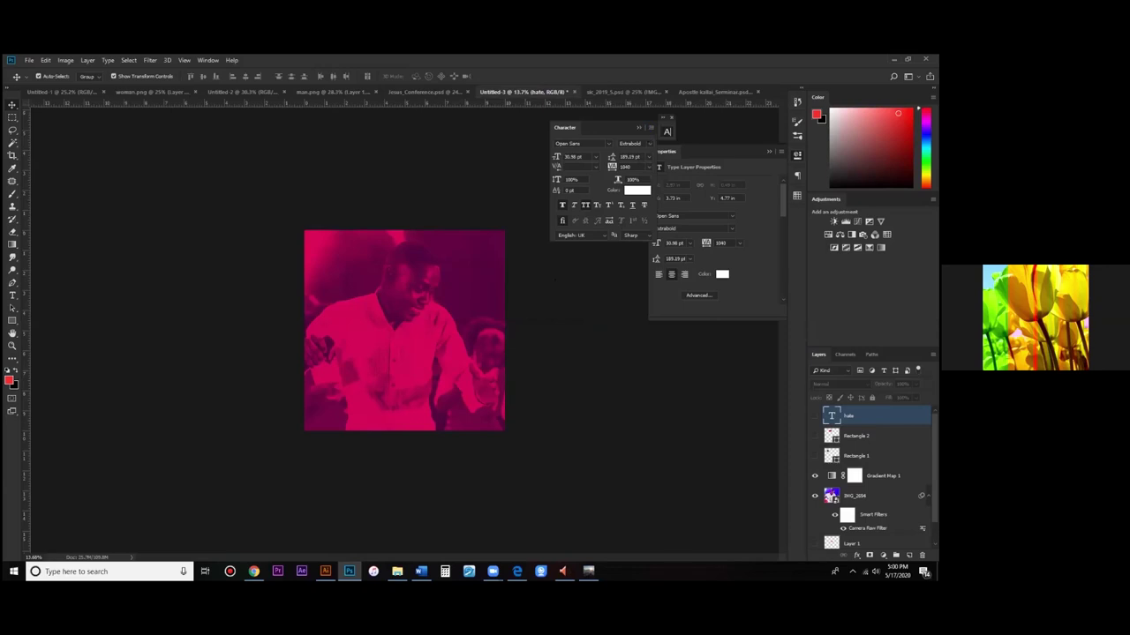
Step: Switch to the Apostle Seminar flyer document and select Layer 8 copy
click(706, 92)
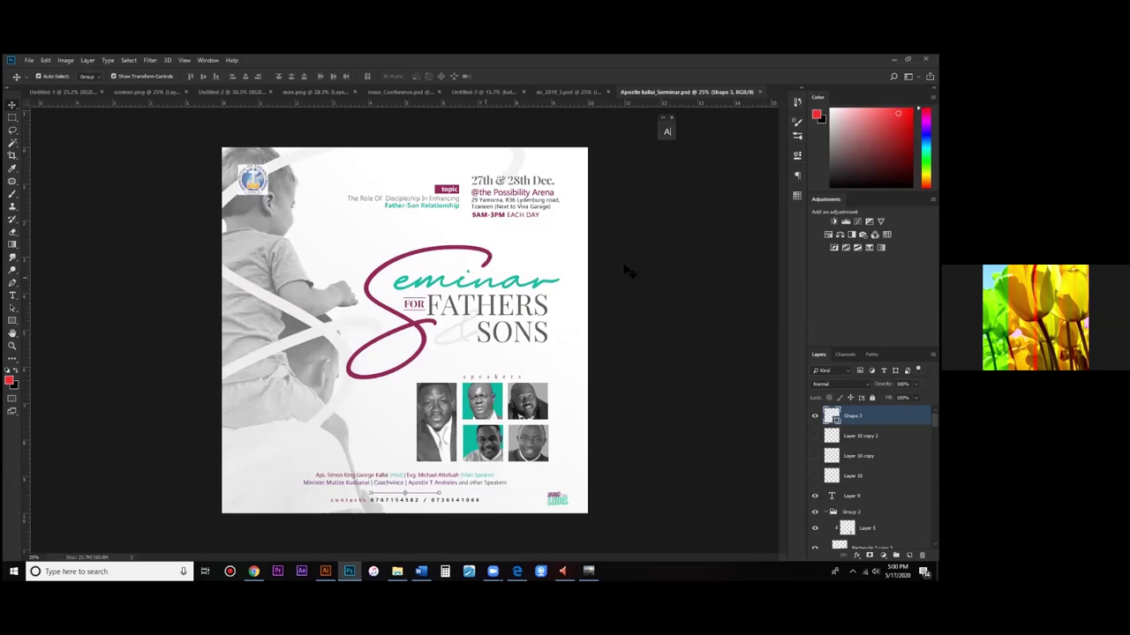
click(498, 201)
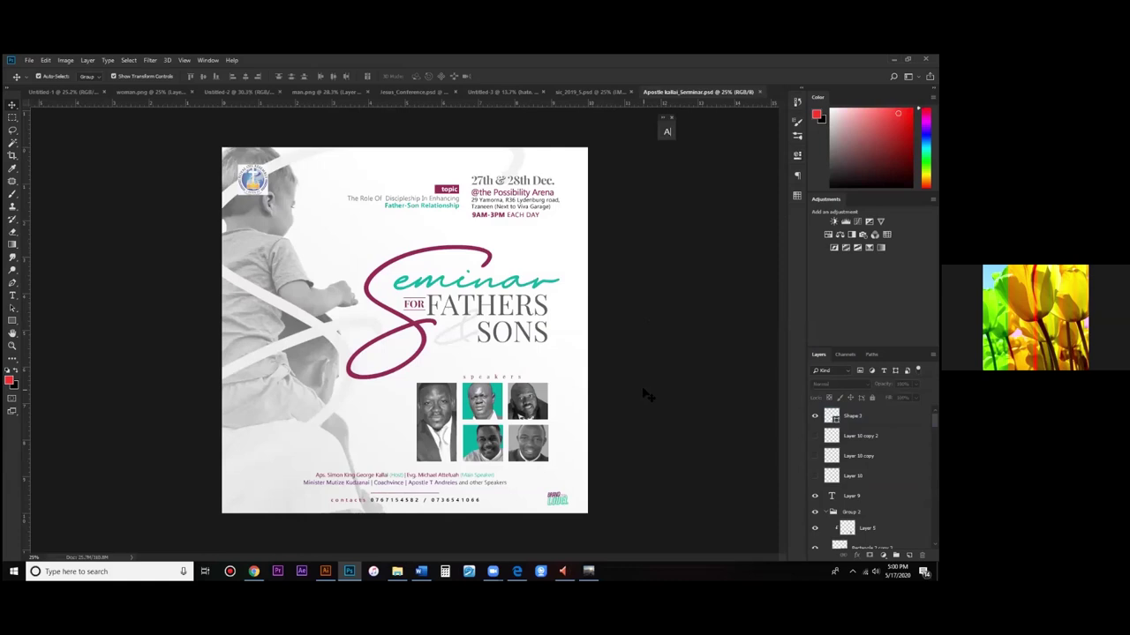
click(469, 289)
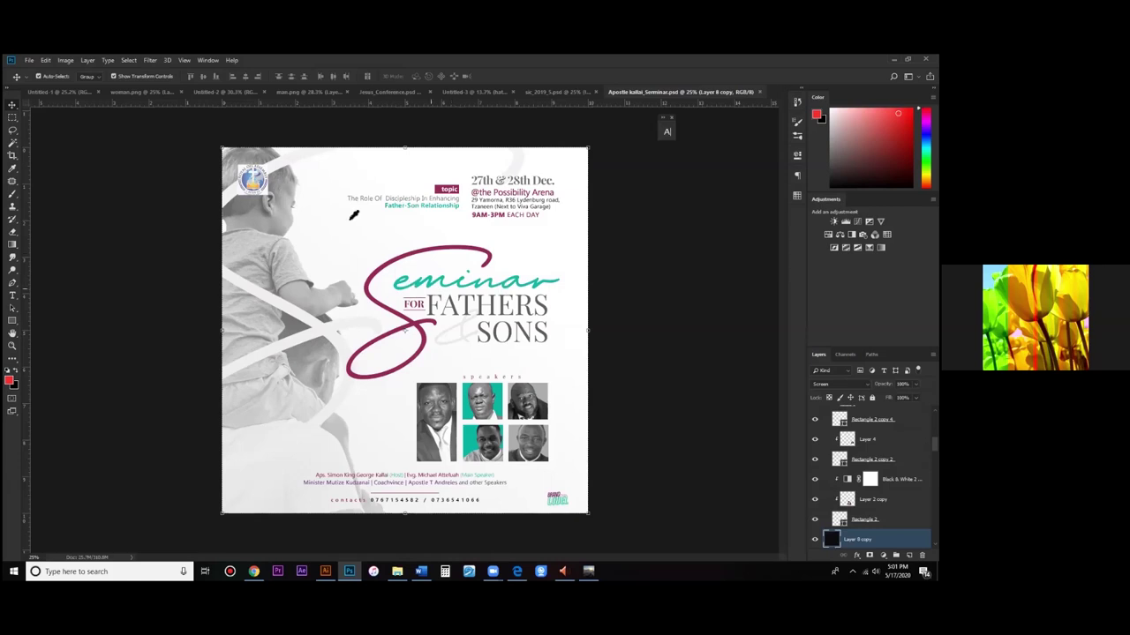
double_click(393, 268)
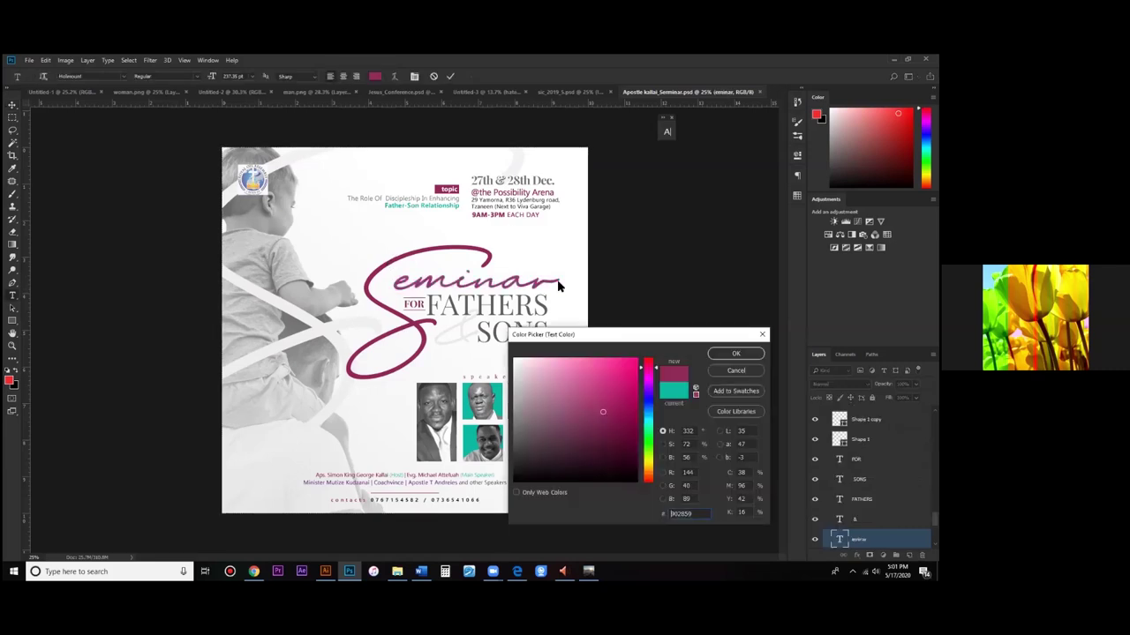
key(Return)
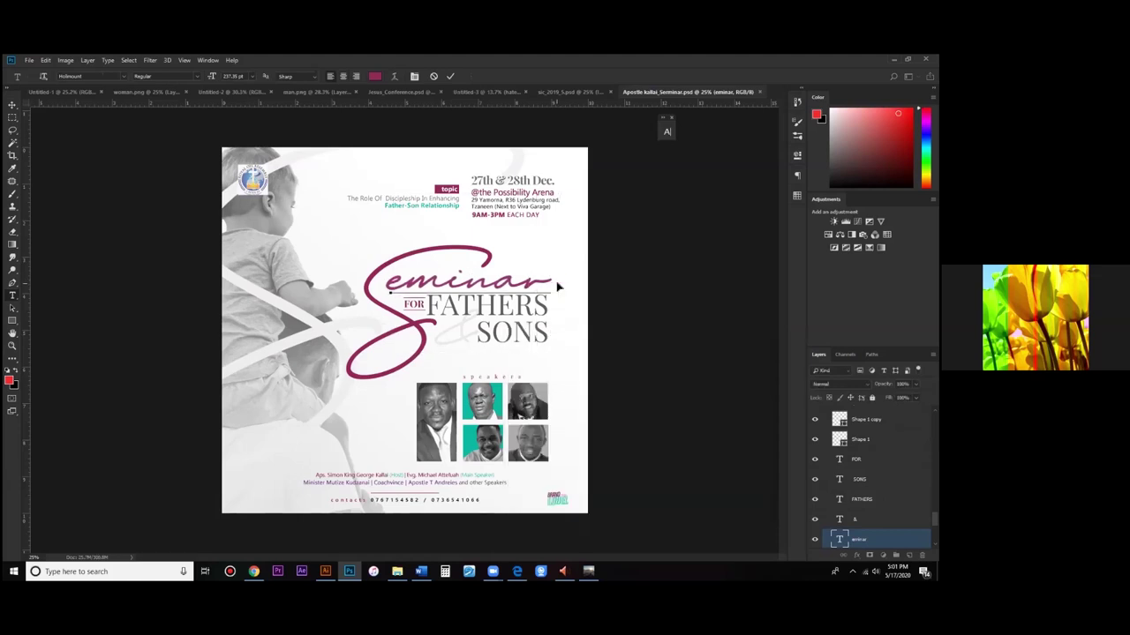
key(ctrl+a)
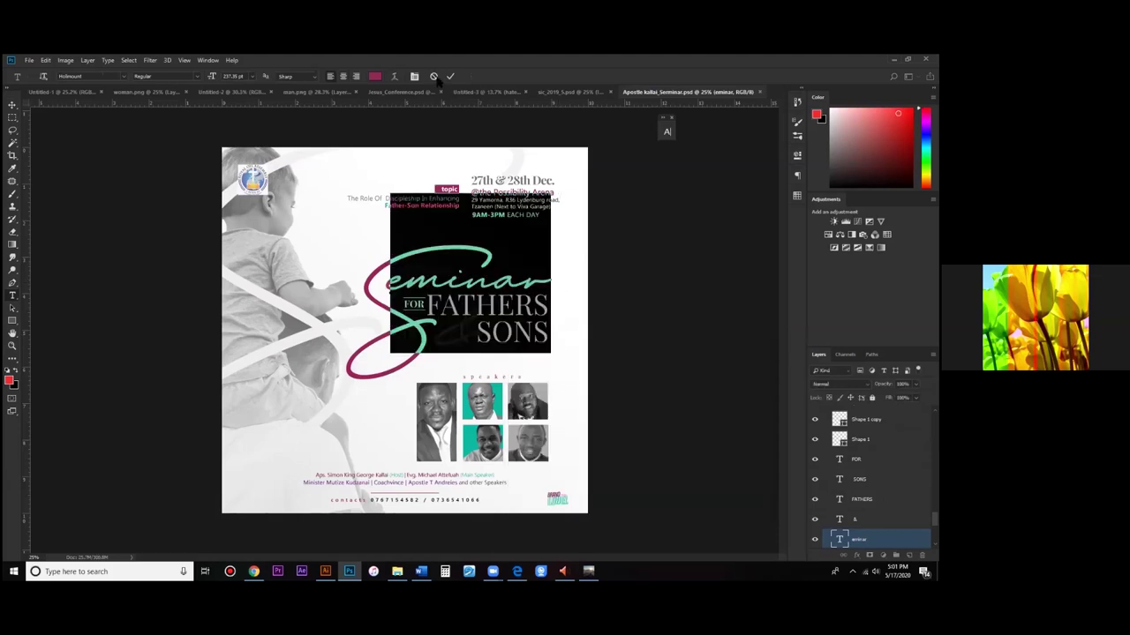
key(Escape)
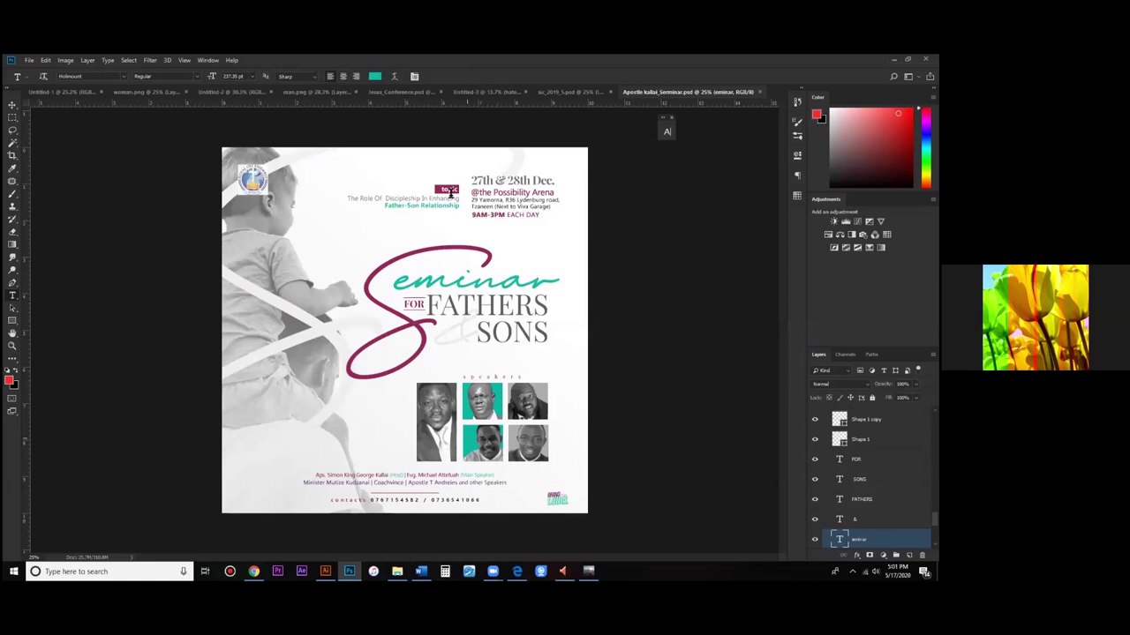
click(394, 212)
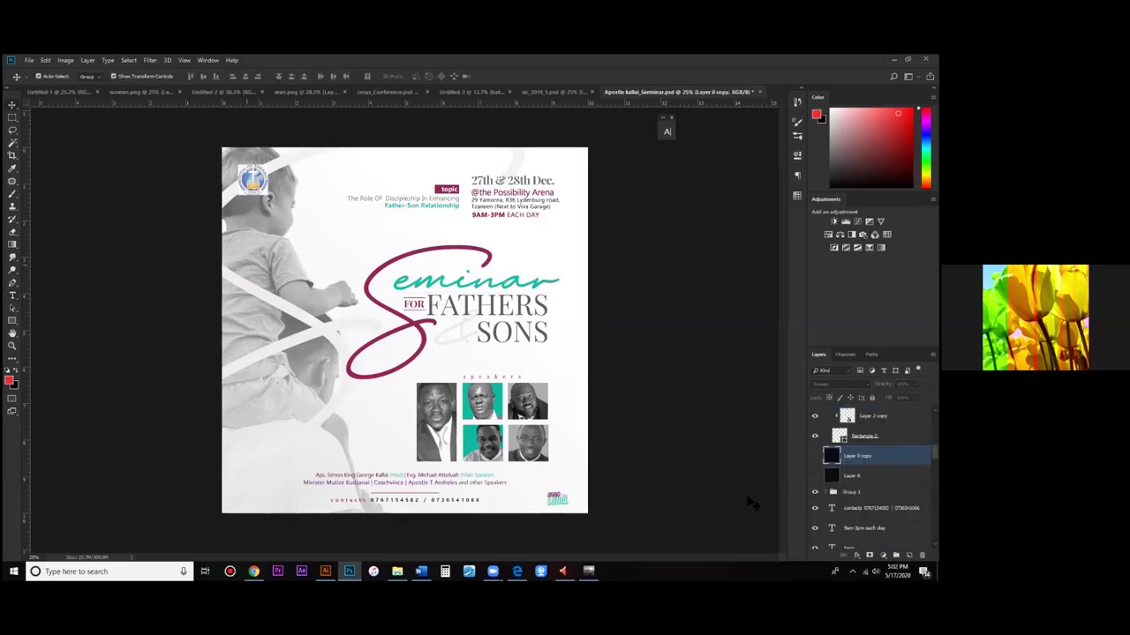
scroll(874, 494, down, 10)
click(880, 538)
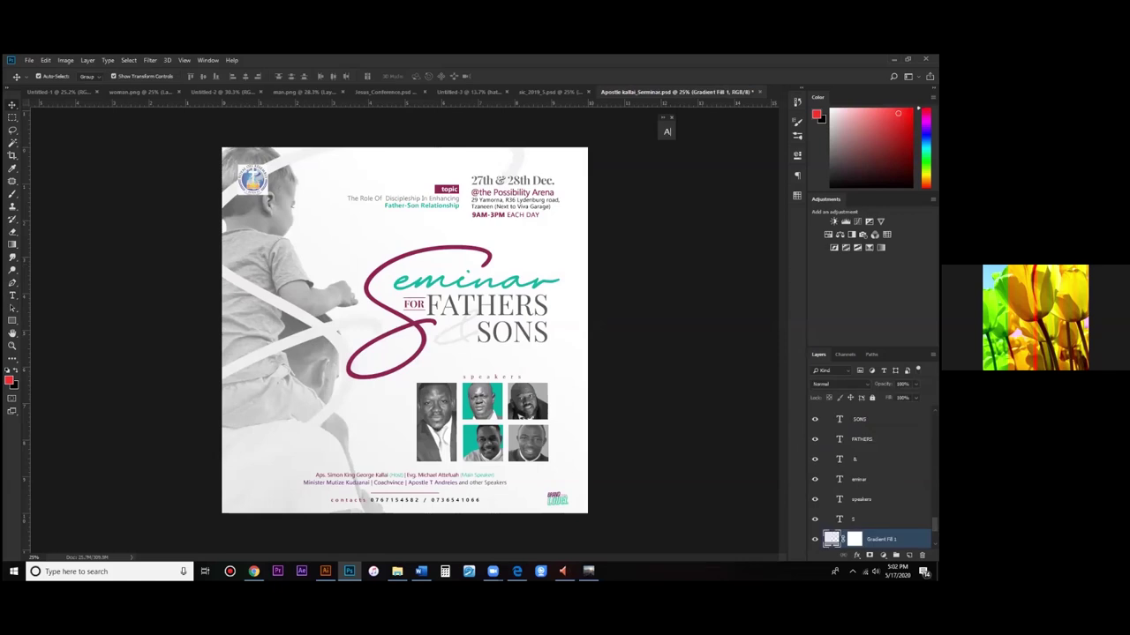
scroll(831, 530, down, 3)
click(831, 519)
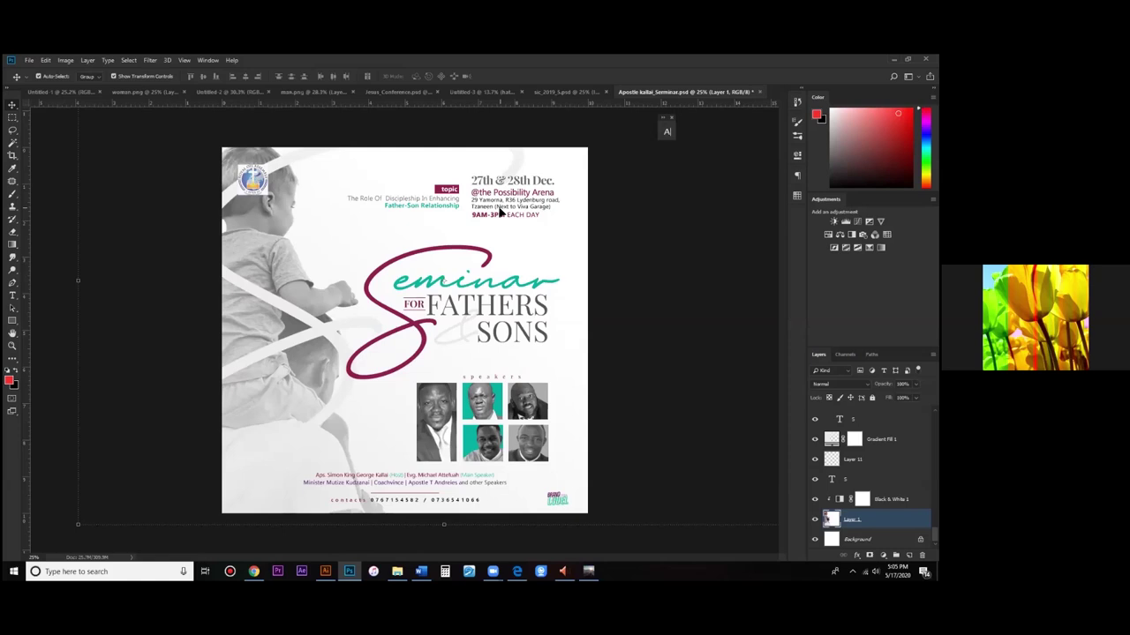
Step: Switch to the Untitled-3 document with the pink-tinted photo of the man
drag(500, 212, 438, 306)
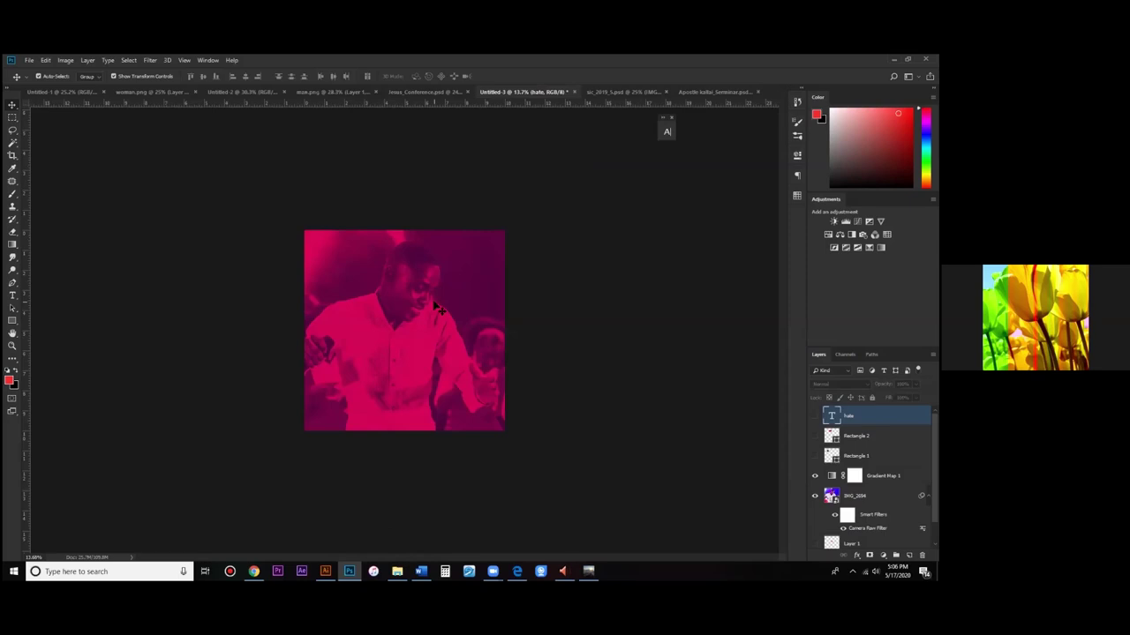
Step: Change the gradient map stops to dark green 0F4802 and cyan, replacing the pink tones
click(602, 373)
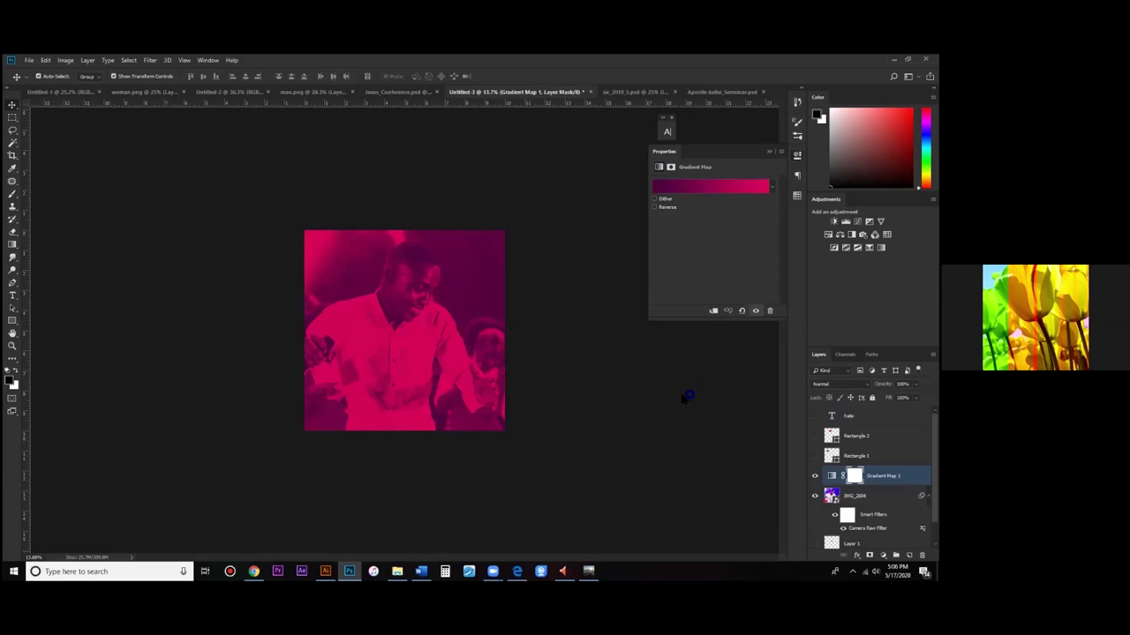
click(645, 446)
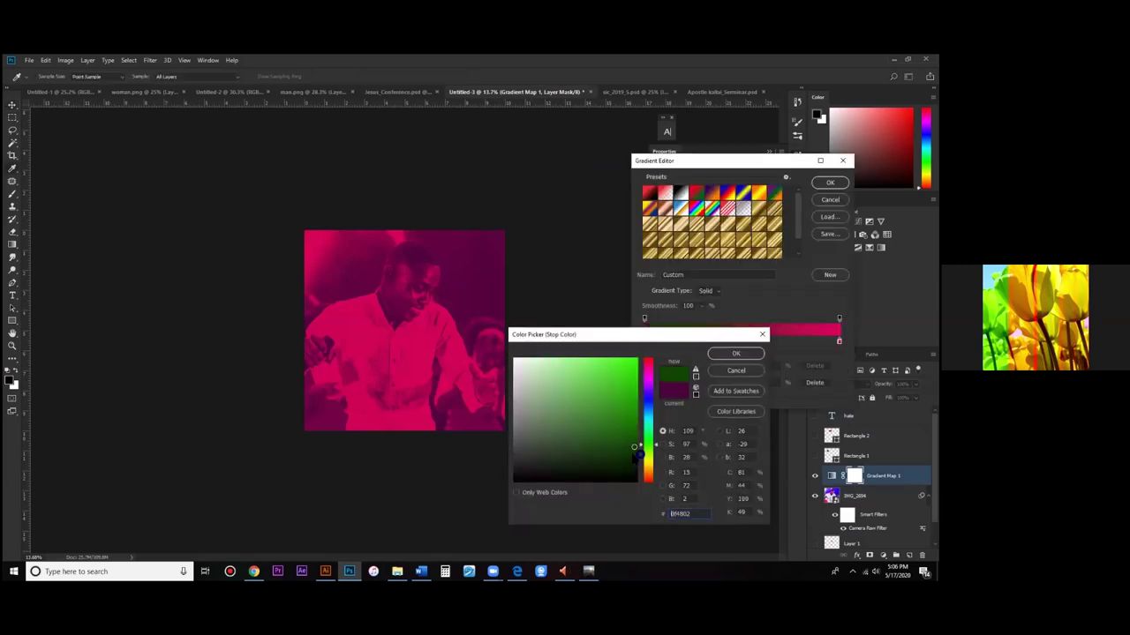
click(736, 354)
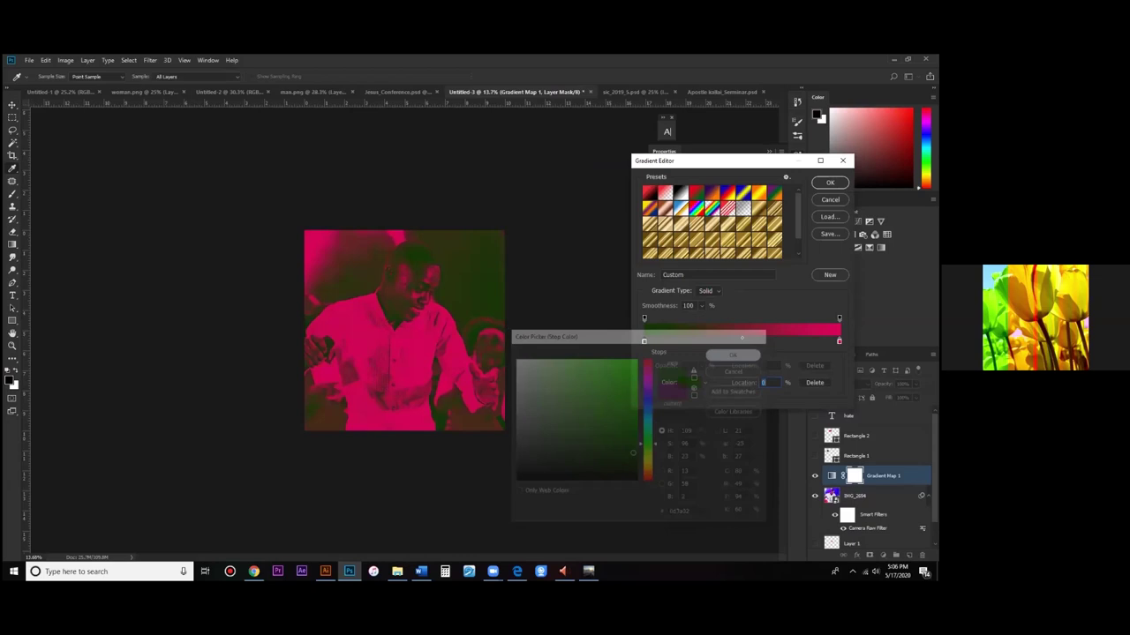
double_click(838, 341)
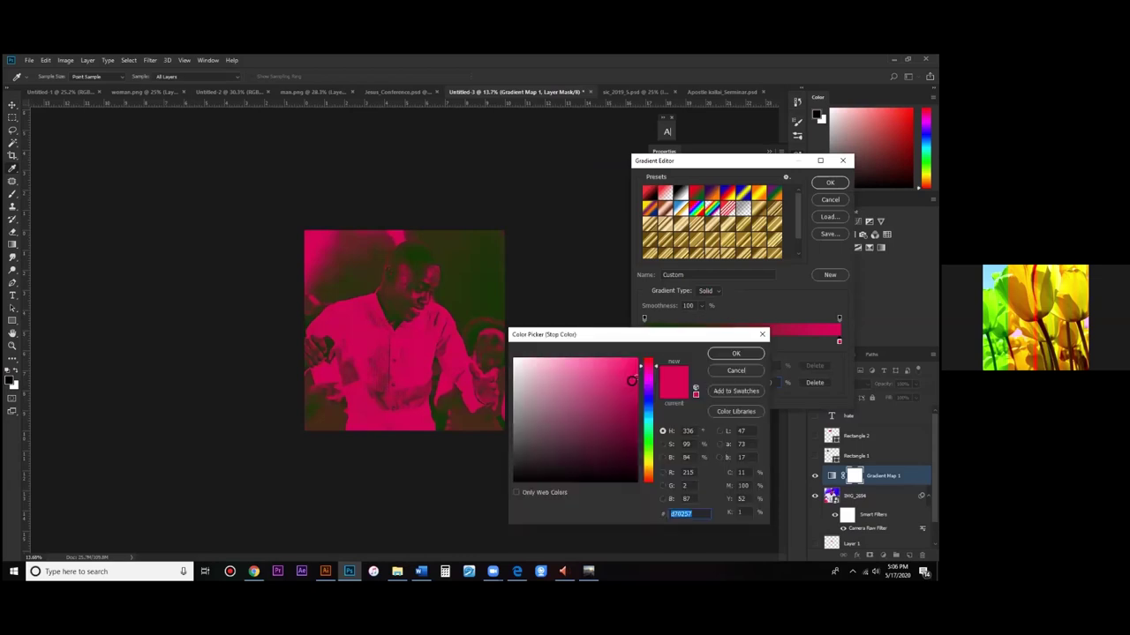
click(735, 353)
key(Return)
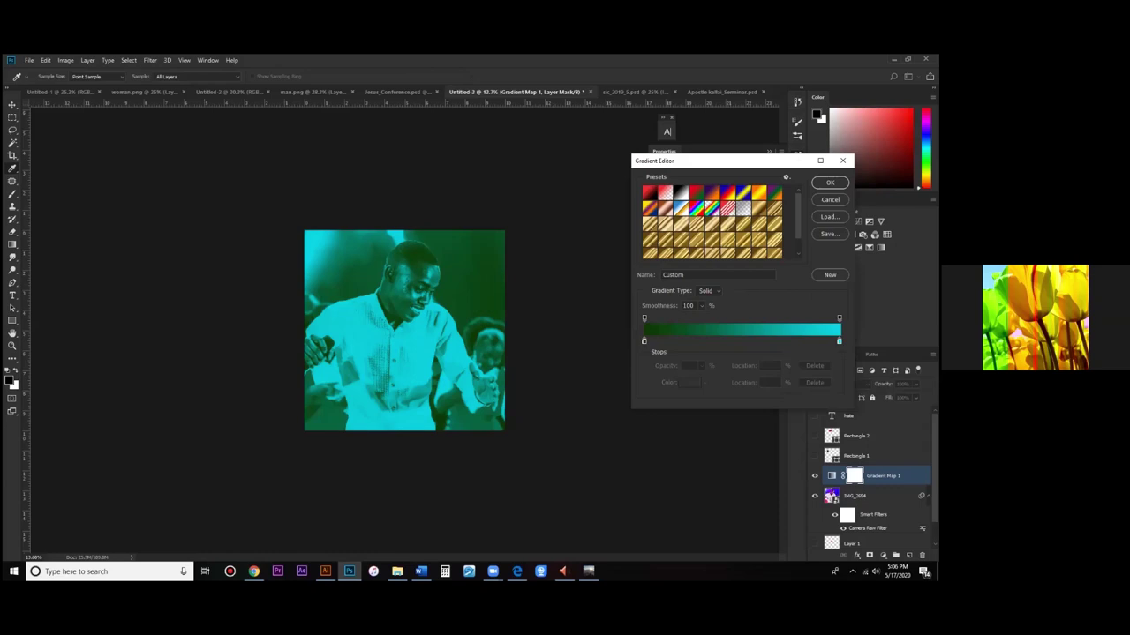
key(Return)
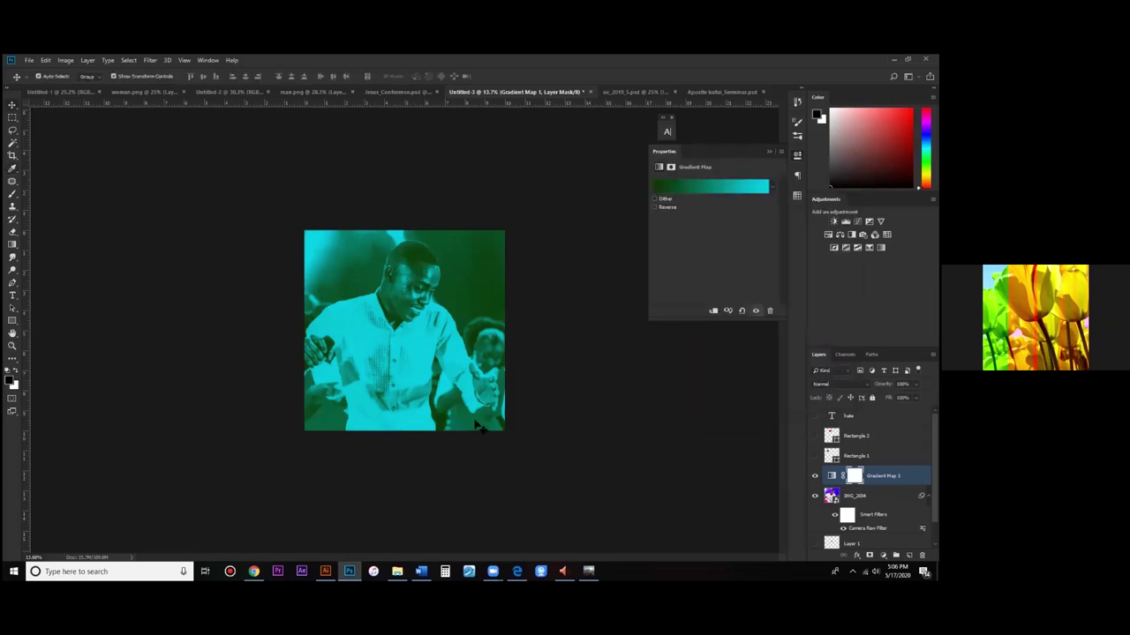
Step: Hide and re-show Gradient Map 1 to compare the original and teal-toned photo
key(ctrl+comma)
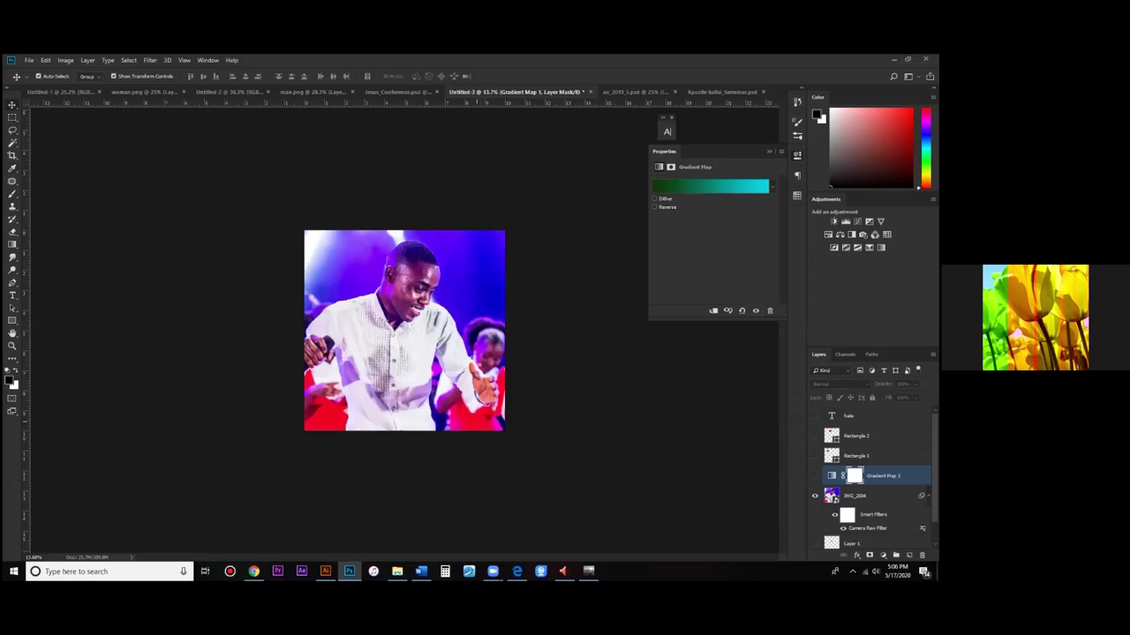
click(815, 475)
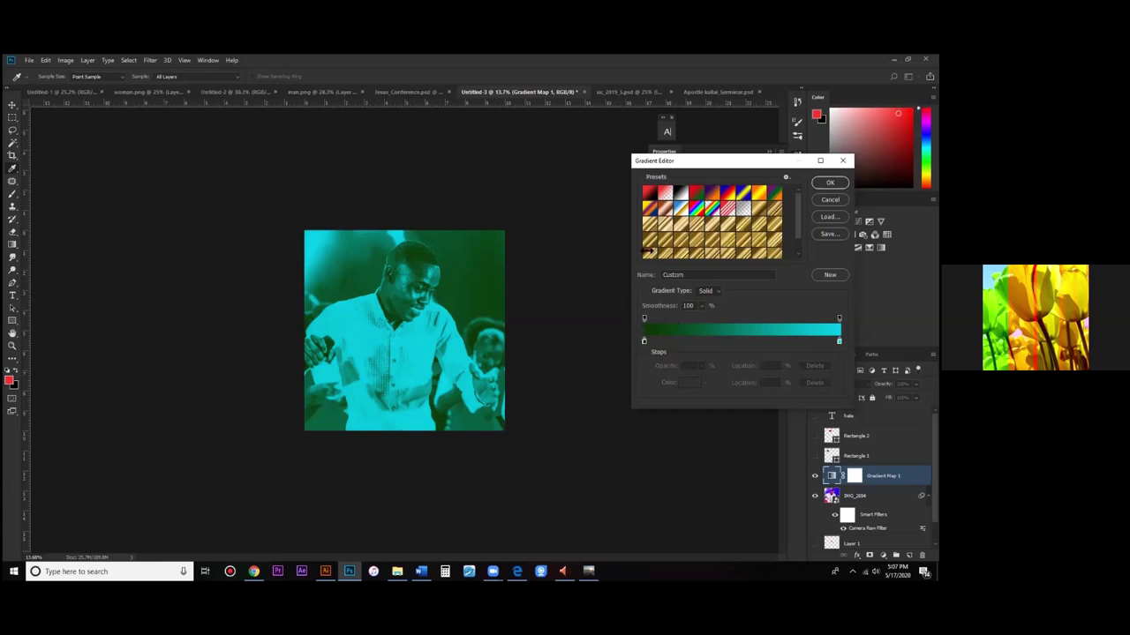
Step: Close the Gradient Editor without changes and start a new document with Ctrl+N
key(Return)
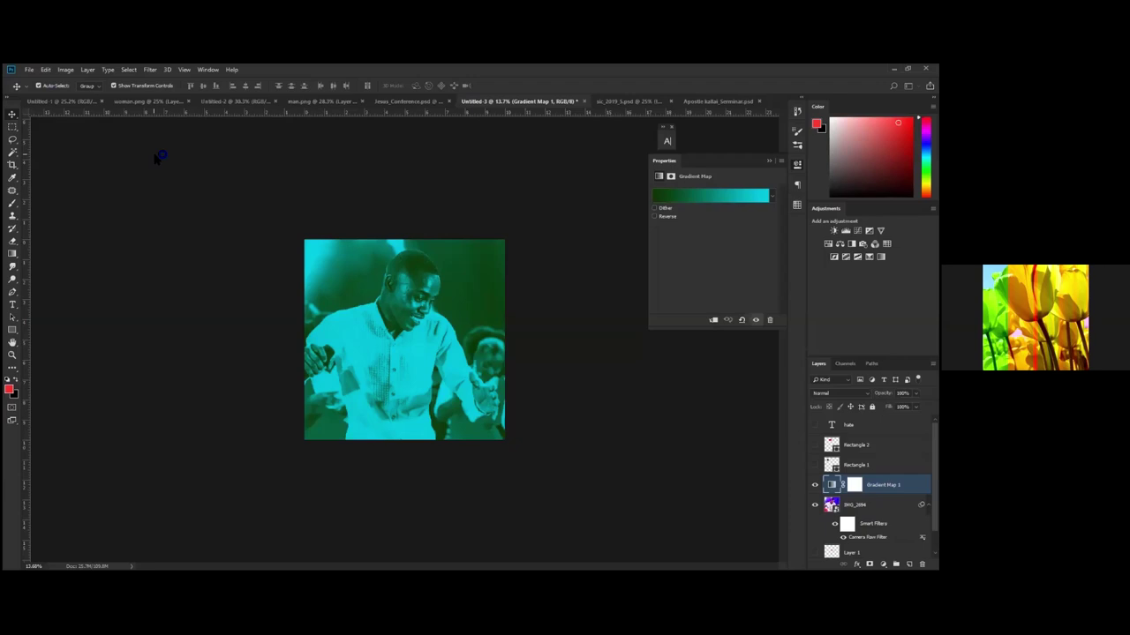
key(ctrl+n)
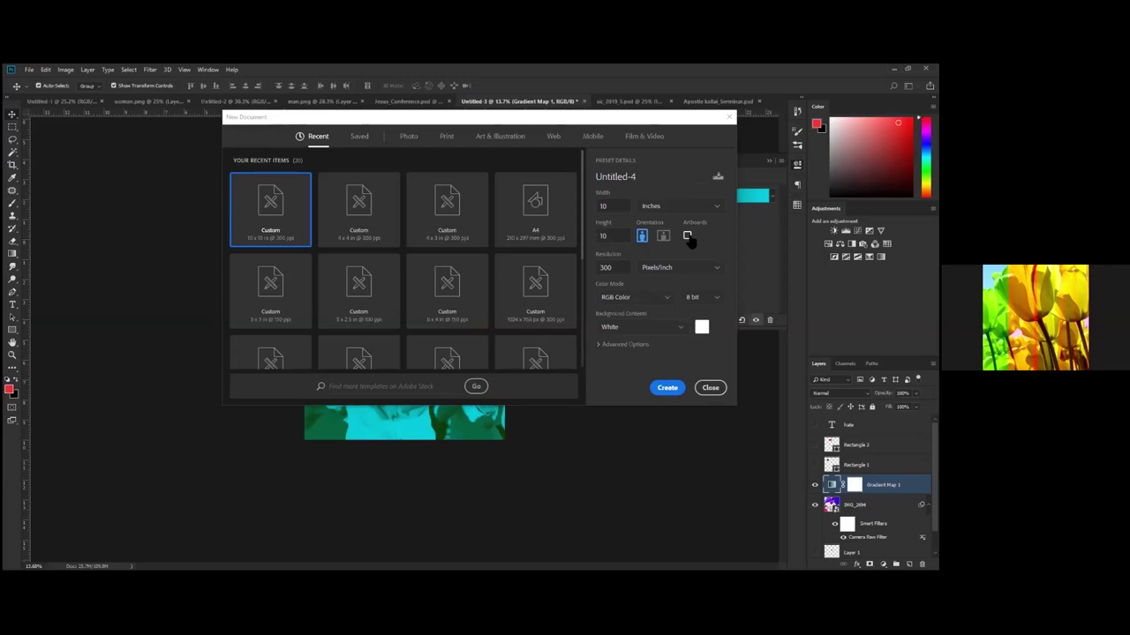
Step: Create a blank white 4 x 4 inch, 300 ppi document from the Custom preset
click(344, 234)
click(668, 390)
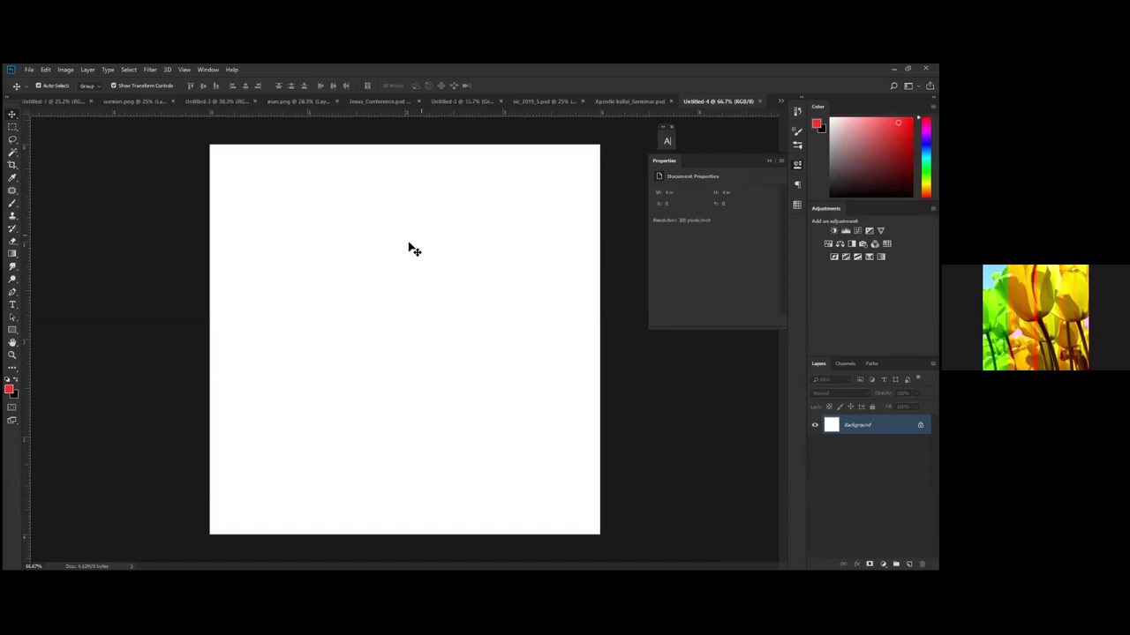
scroll(638, 302, down, 3)
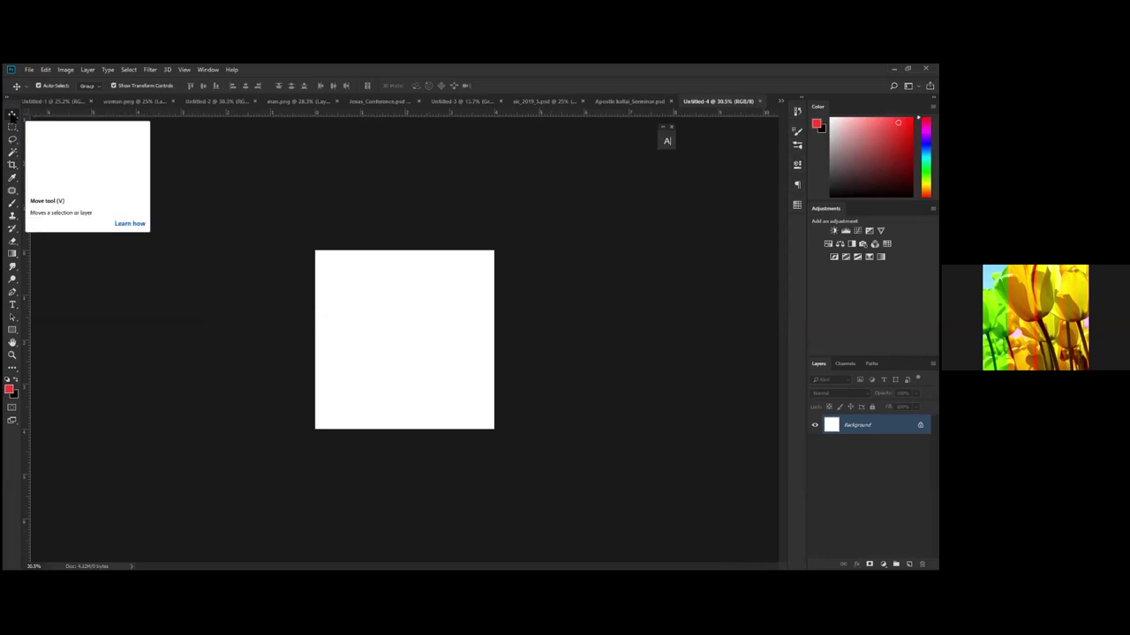
Step: Convert the 4 x 4 inch canvas into Artboard 1 using the Artboard Tool
click(13, 115)
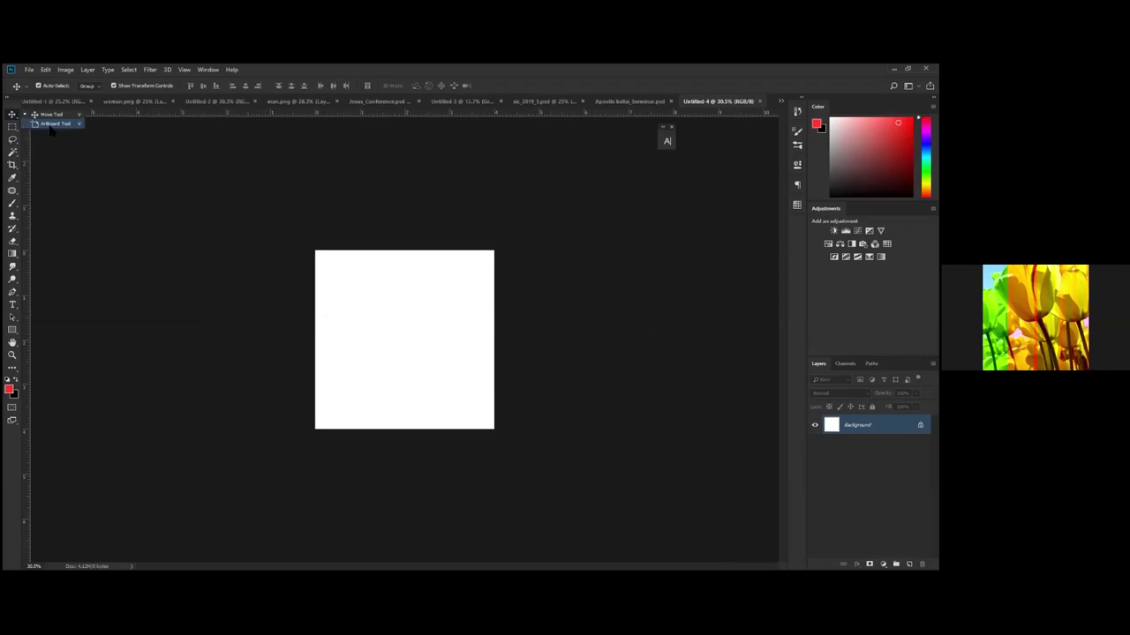
click(51, 126)
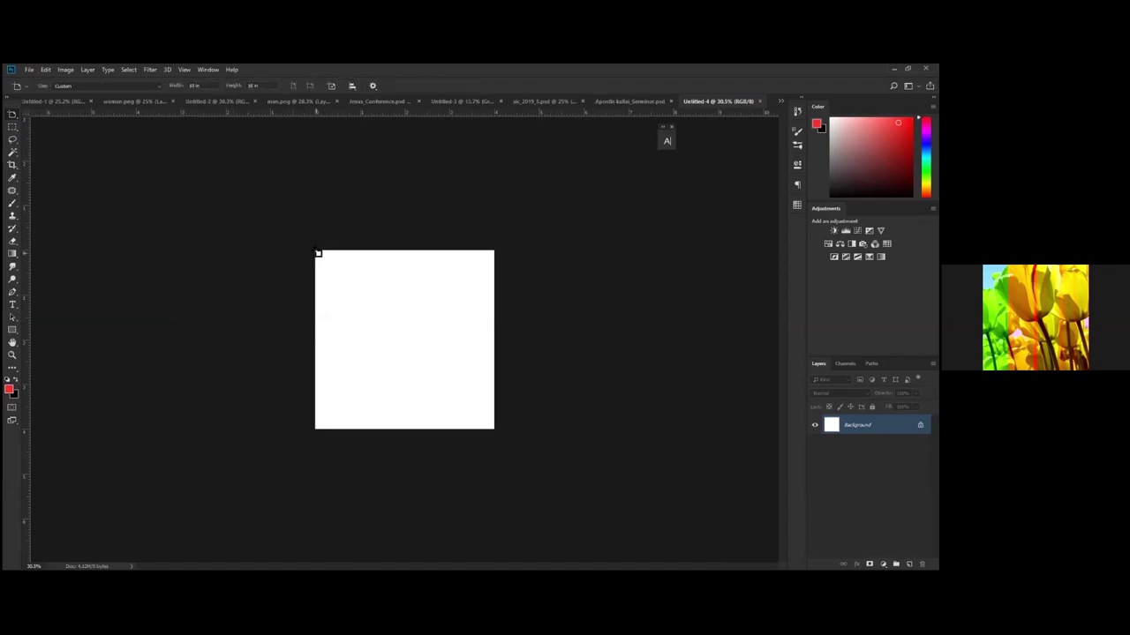
drag(320, 255, 495, 429)
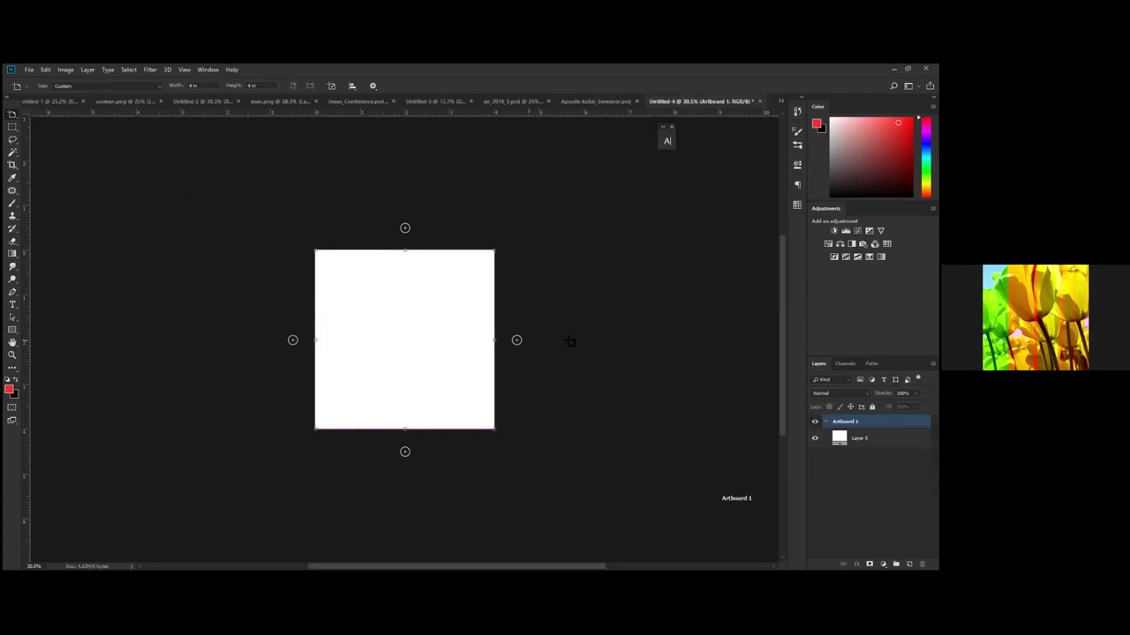
Step: Duplicate Artboard 1 as Artboard 1 copy, placed higher to its right
click(516, 340)
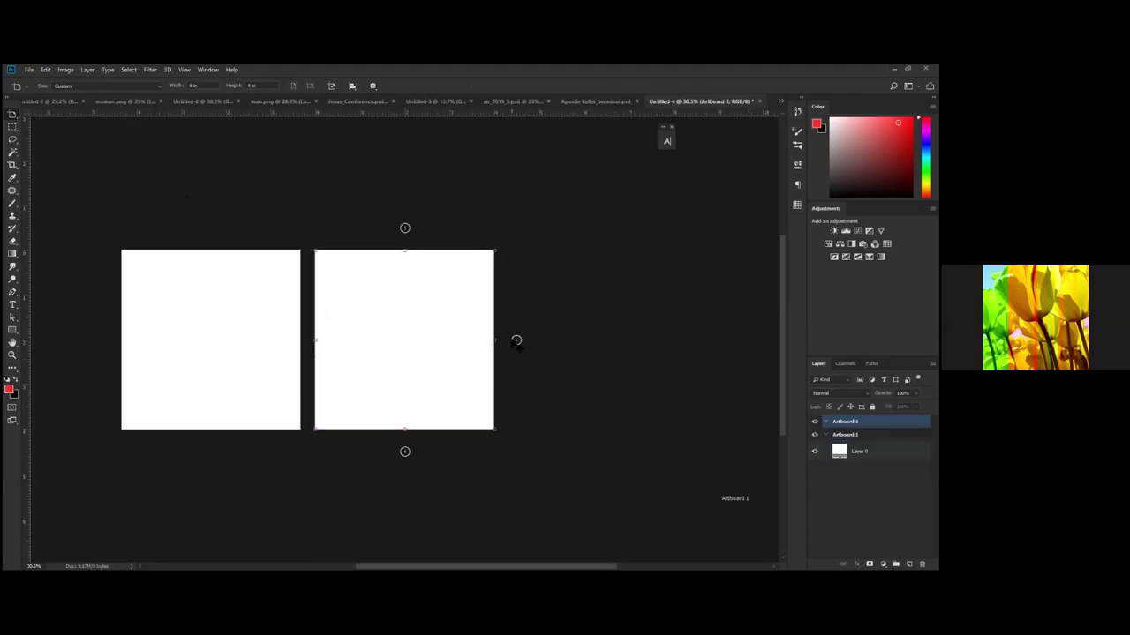
key(ctrl+z)
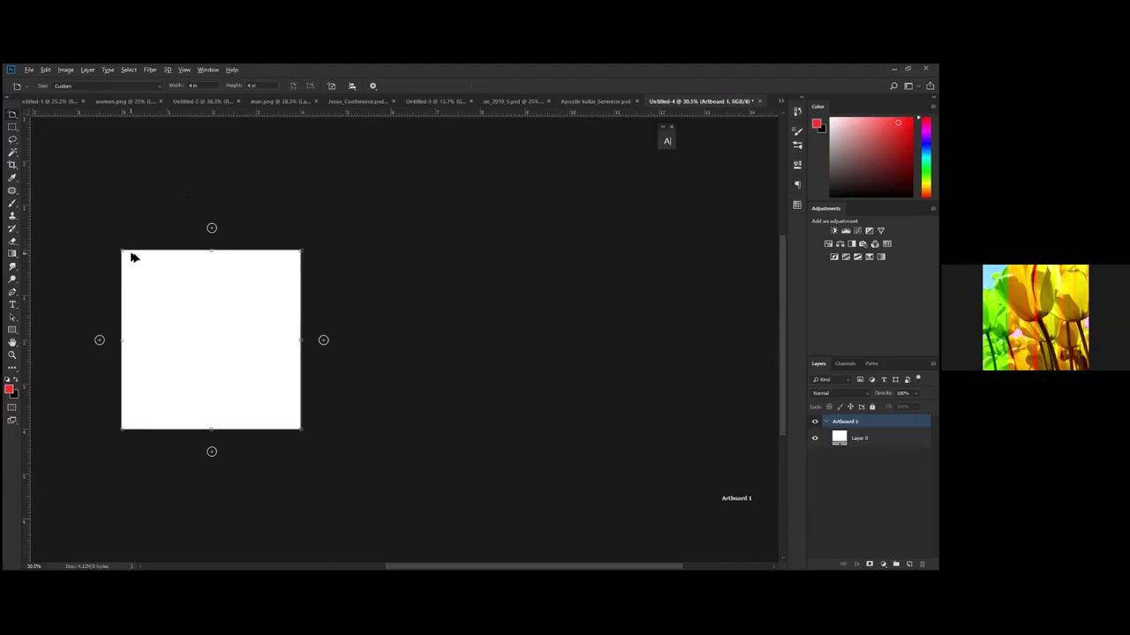
drag(130, 257, 384, 163)
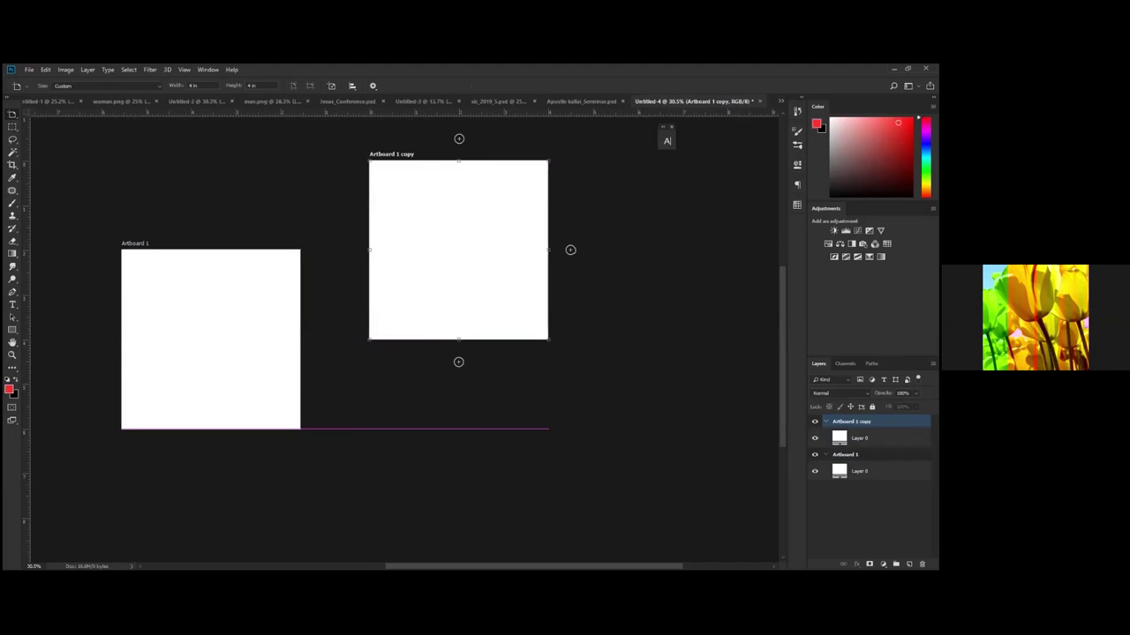
Step: Drag Artboard 1 copy down so it sits nearly level with Artboard 1
right_click(849, 421)
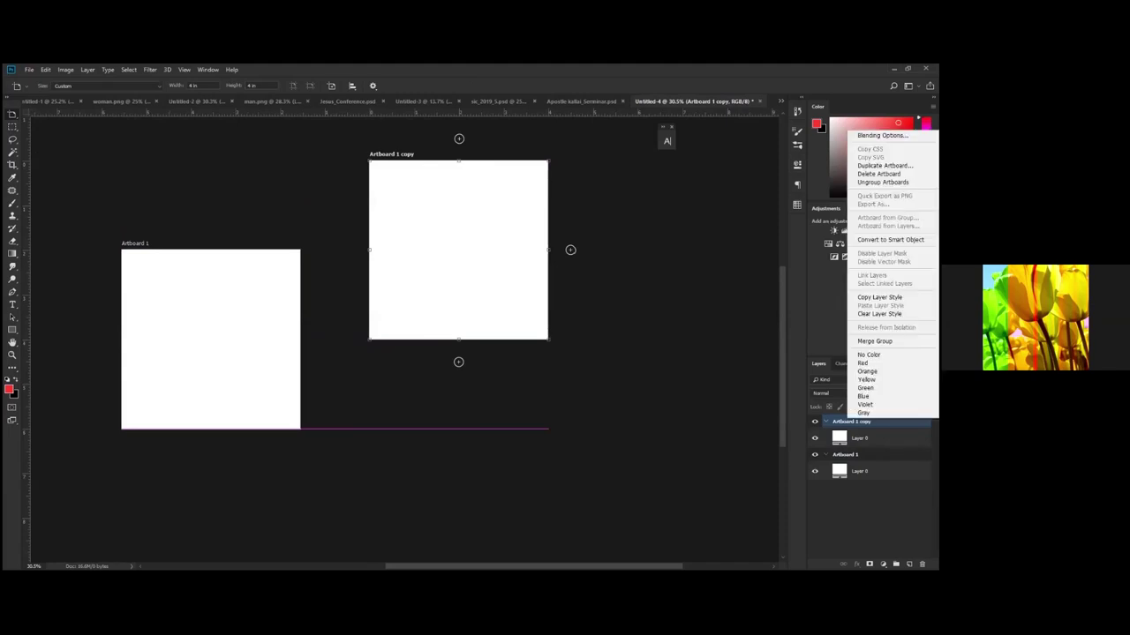
click(525, 239)
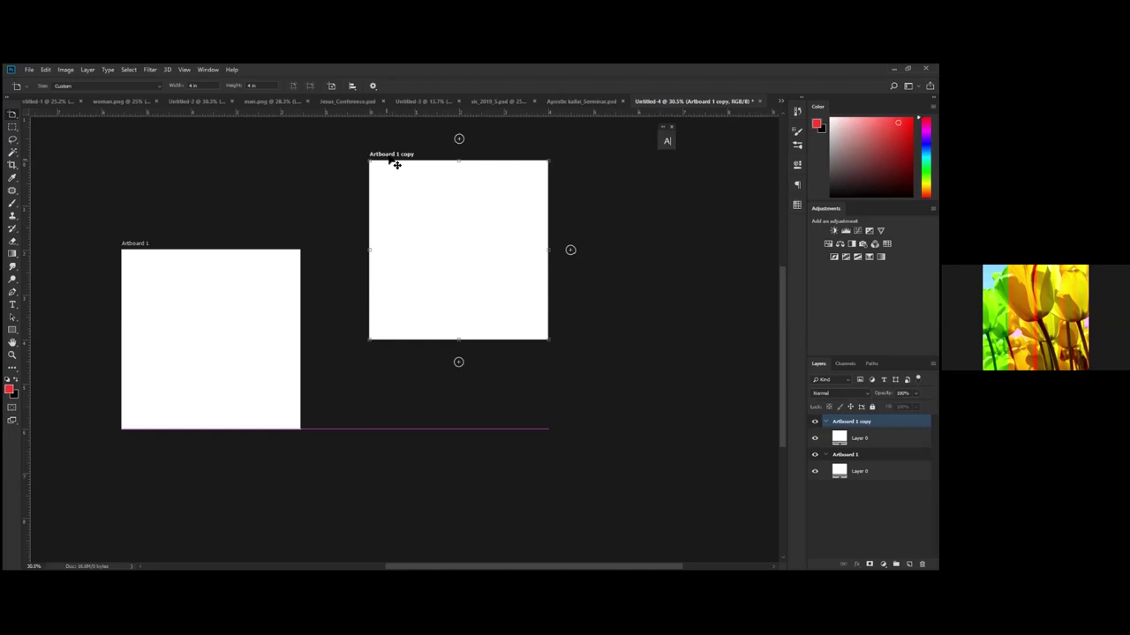
drag(383, 176, 381, 210)
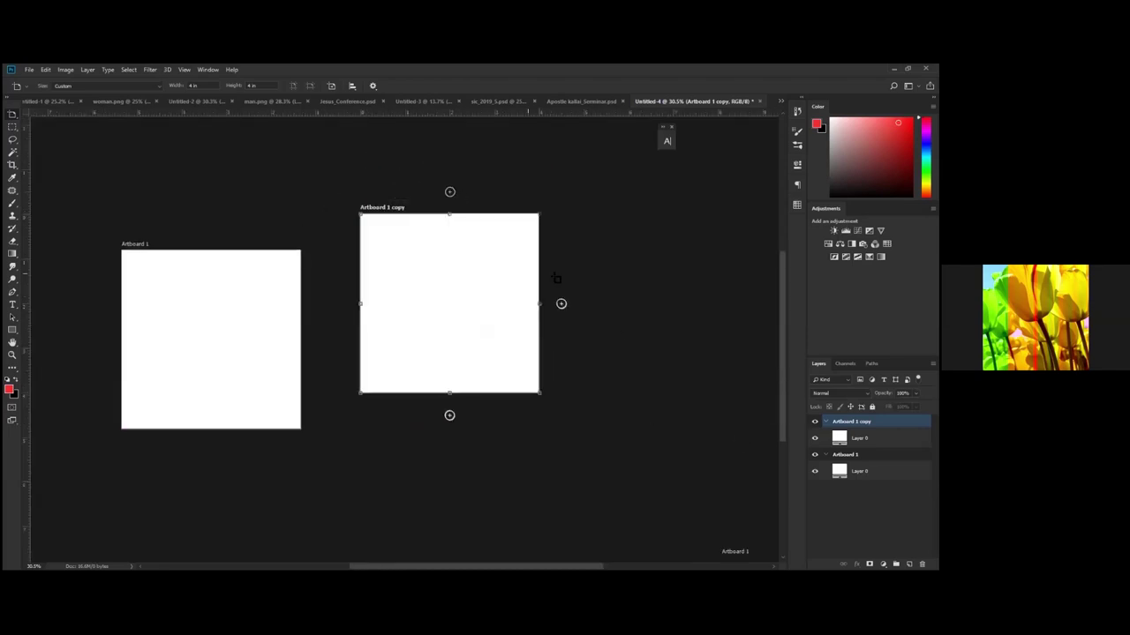
Step: Add Artboard 2 right of Artboard 1 copy, sized 5 in wide by 2 in high
click(561, 304)
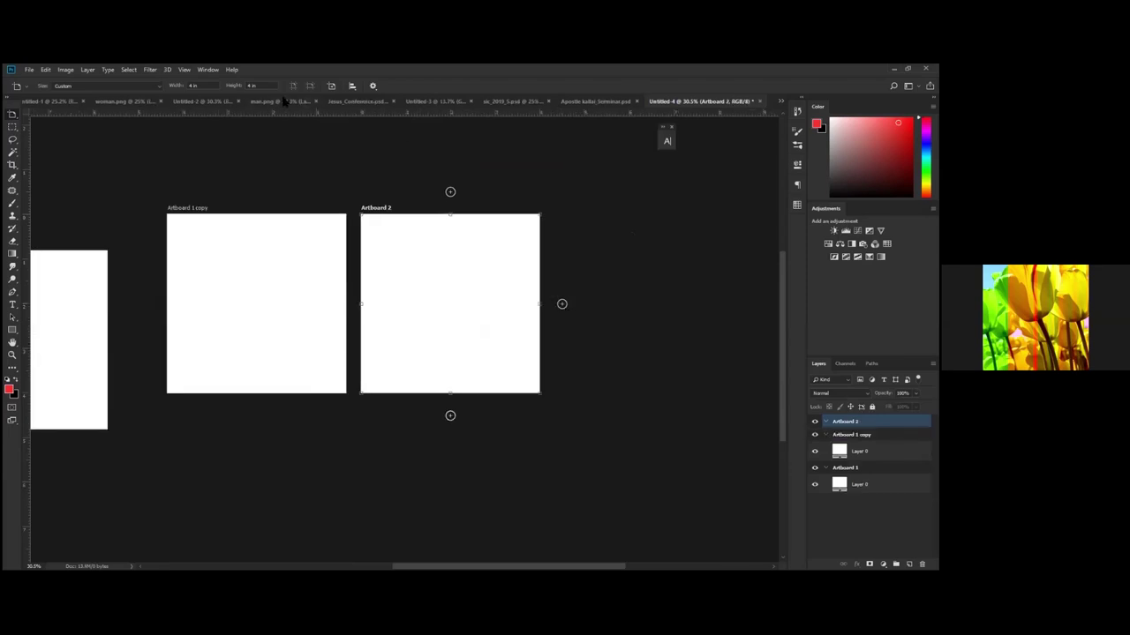
key(Tab)
text(2)
key(Return)
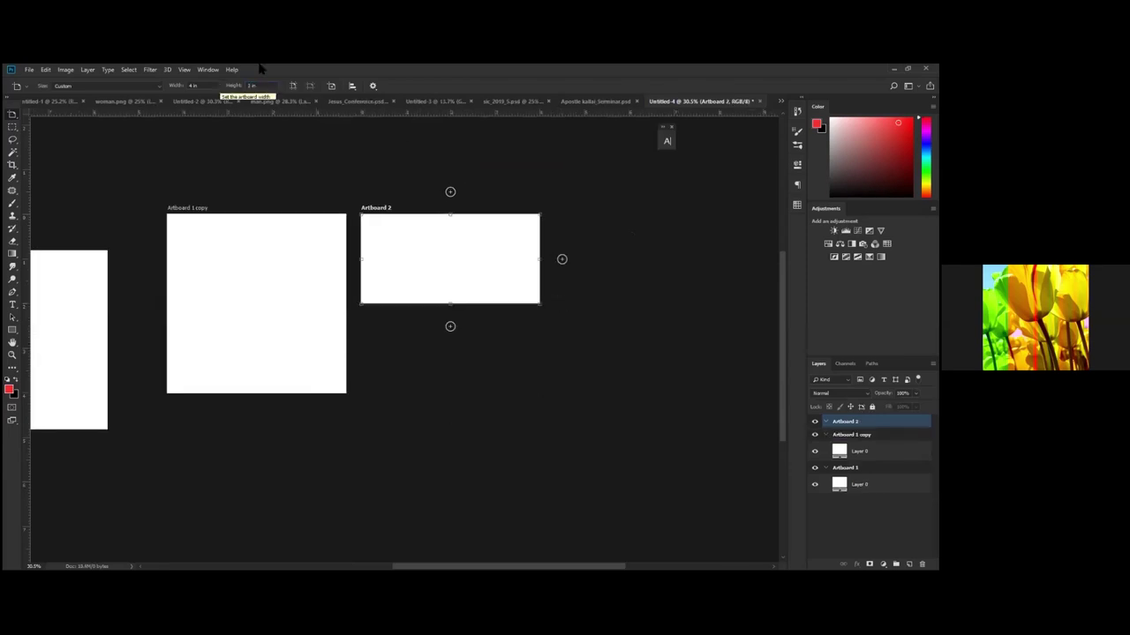
click(203, 85)
text(5)
key(Return)
Step: Duplicate Artboard 2 into an Artboard 2 copy placed below it
click(12, 115)
drag(393, 283, 394, 225)
drag(394, 292, 394, 291)
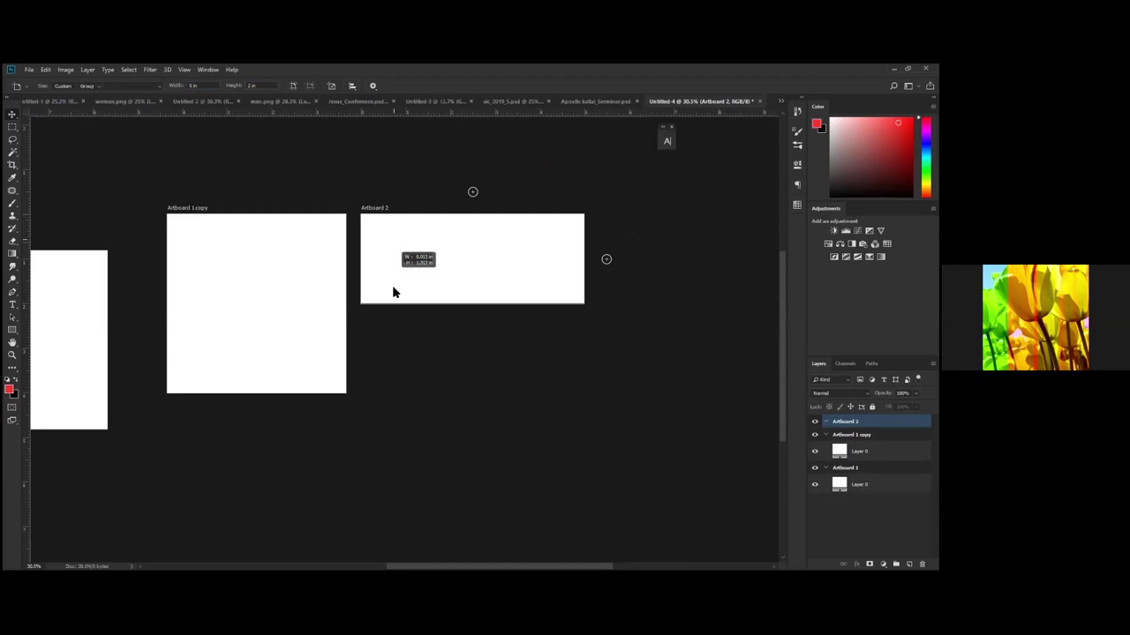
key(v)
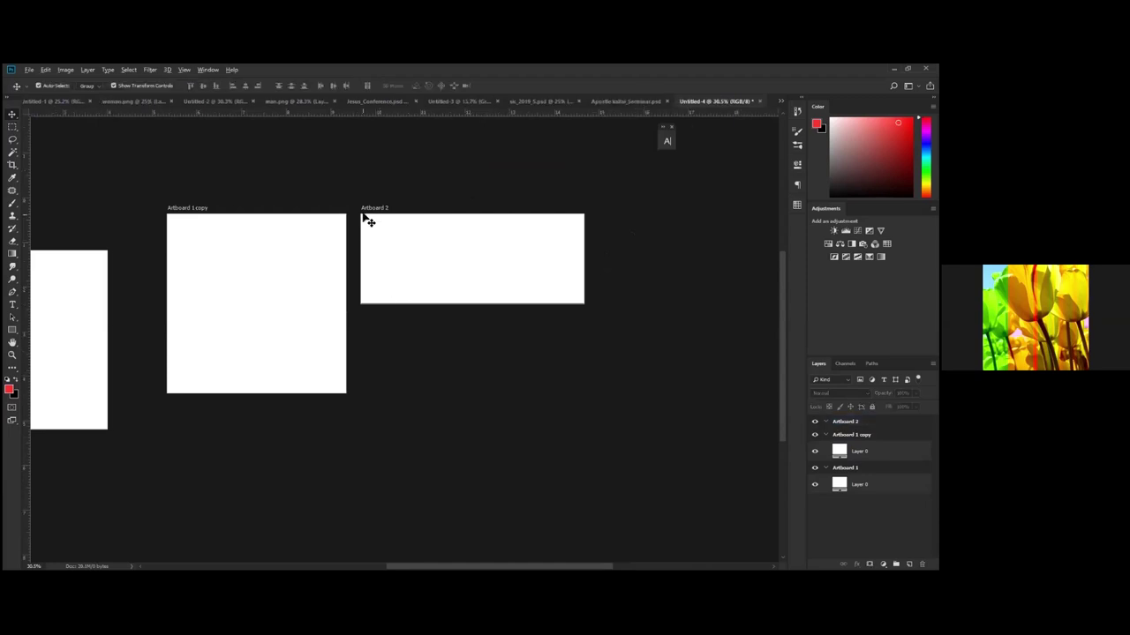
click(368, 217)
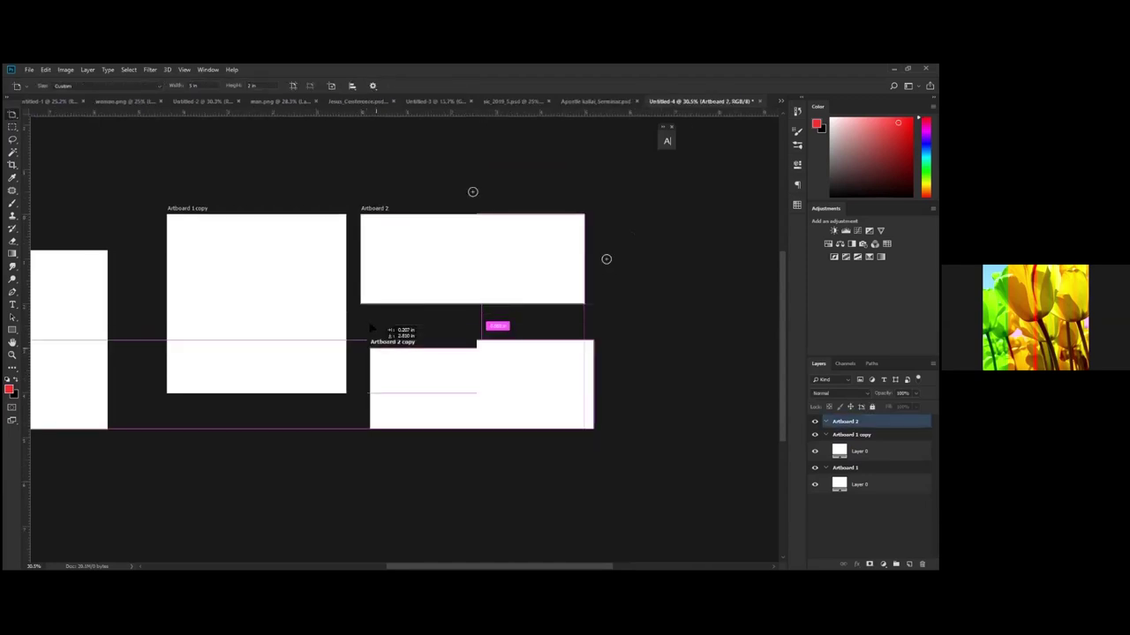